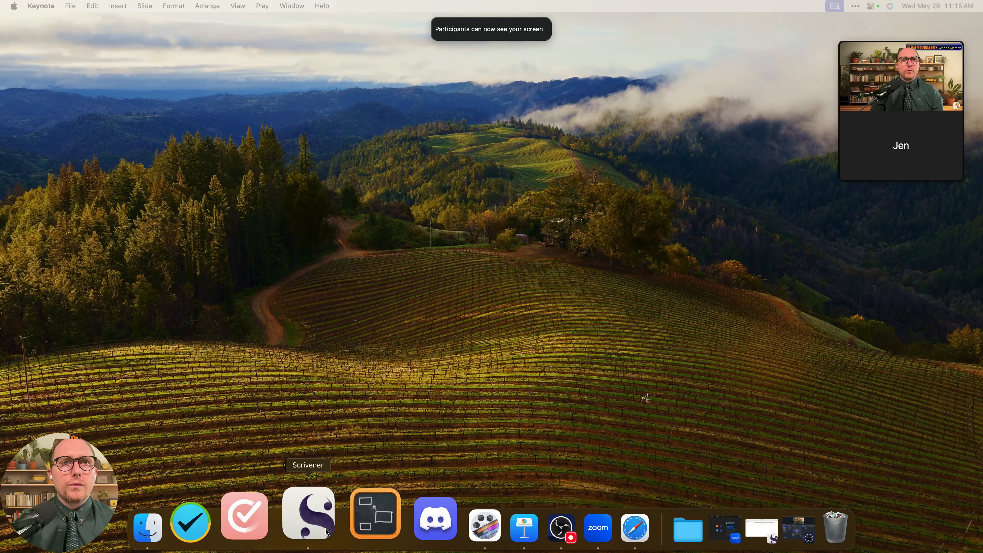
Switch to Scrivener and close the Webinar Notes project.
left_click(313, 535)
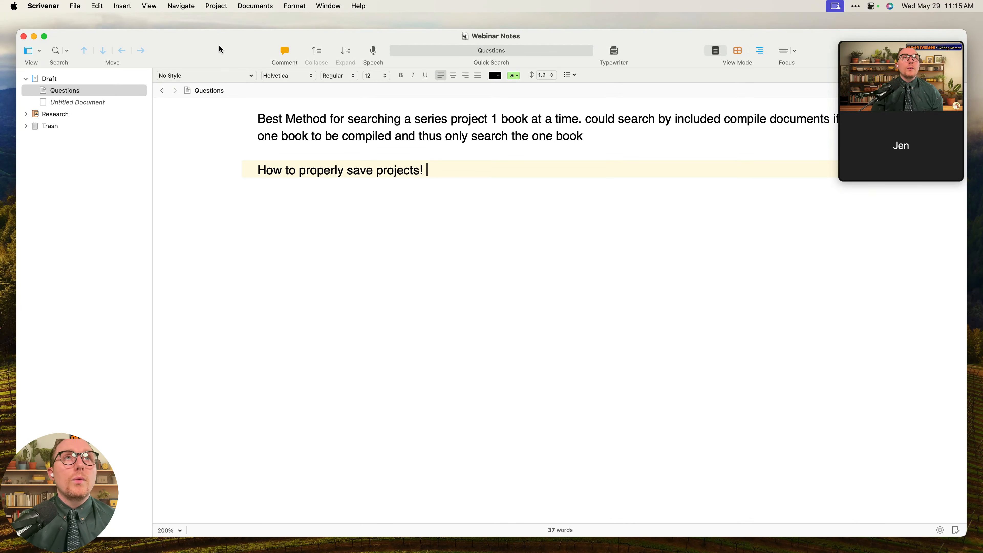
left_click_drag(220, 48, 228, 82)
left_click(30, 72)
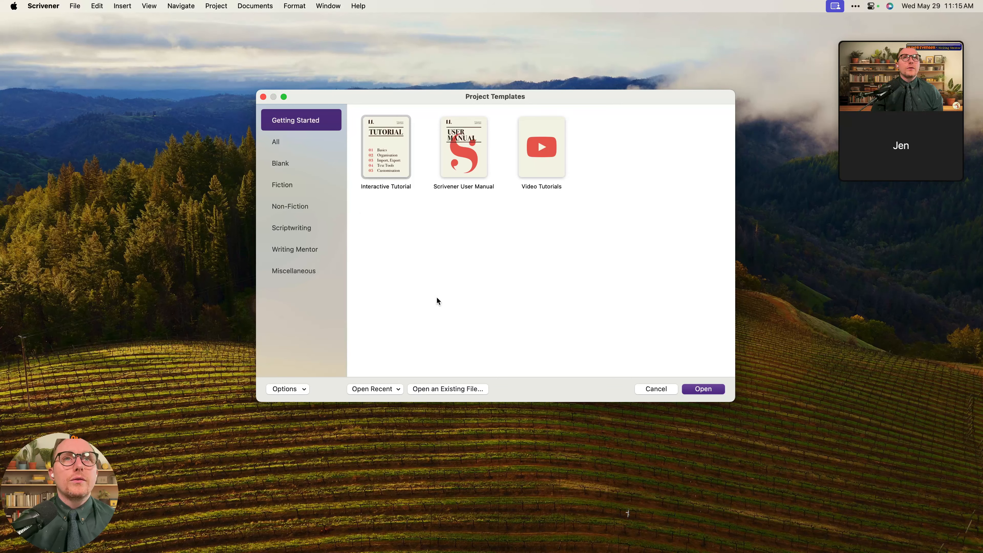
Start a new project from the Starter Novel Template in the Writing Mentor category.
left_click(374, 389)
left_click(373, 370)
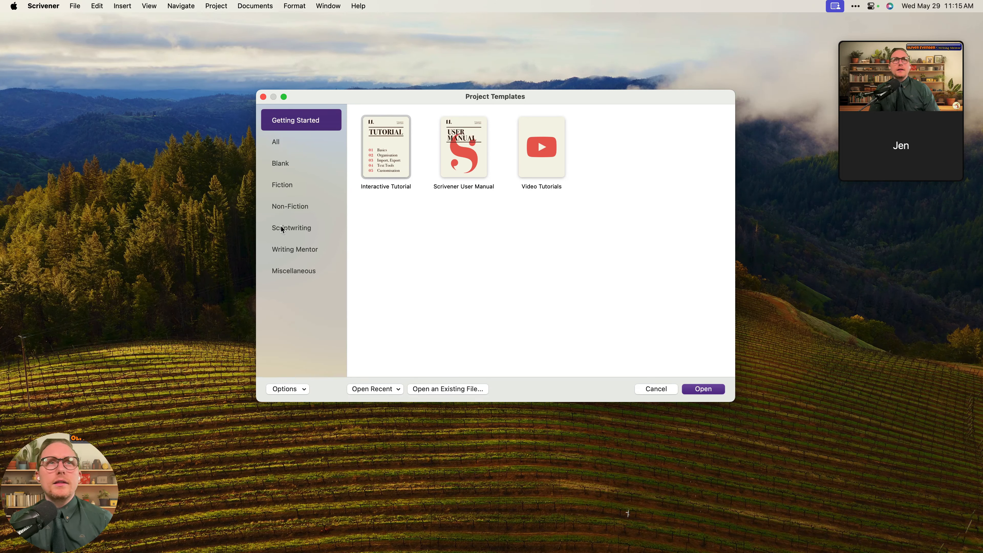
left_click(288, 249)
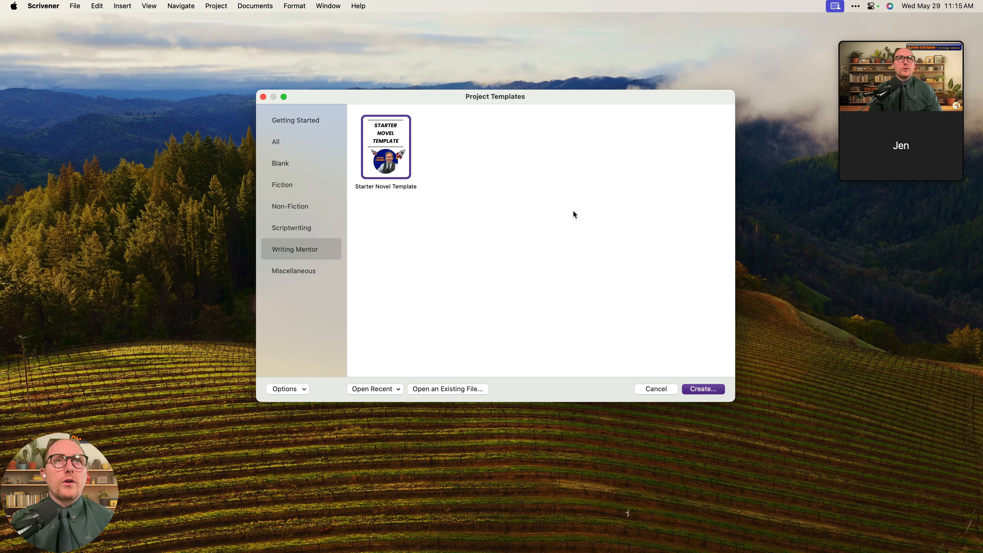
double_click(400, 149)
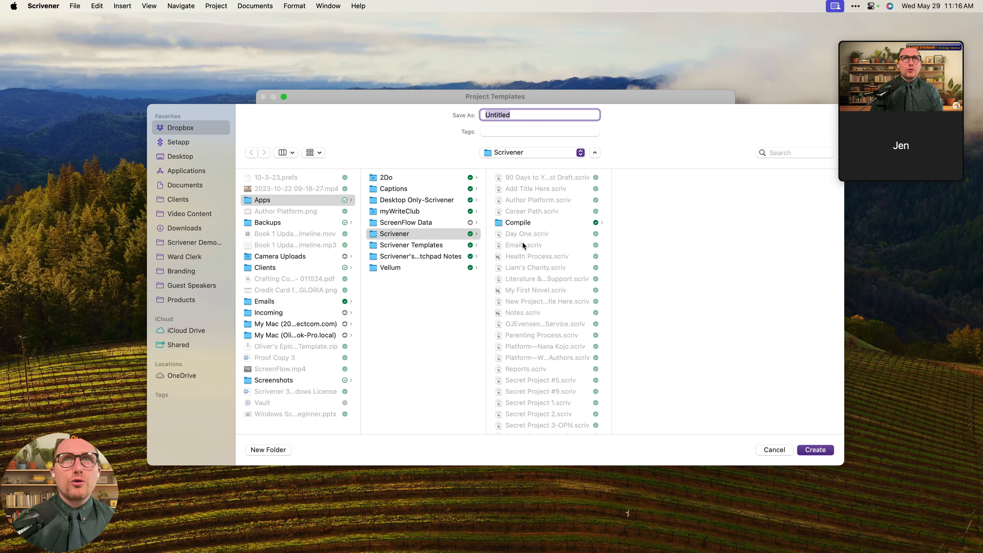
Choose the Scrivener Projects folder inside Documents as the new project's save location.
scroll(554, 291, "down", 5)
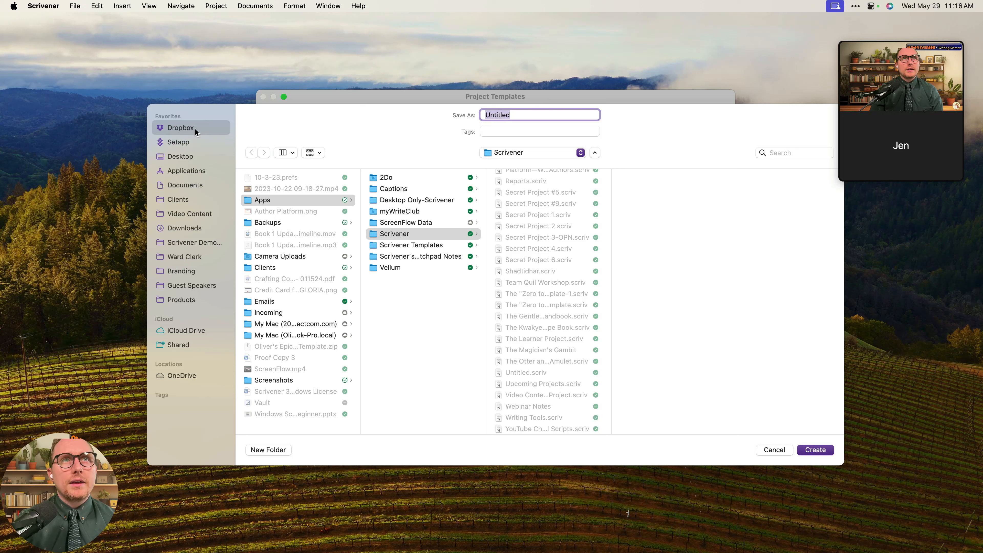
scroll(599, 282, "down", 2)
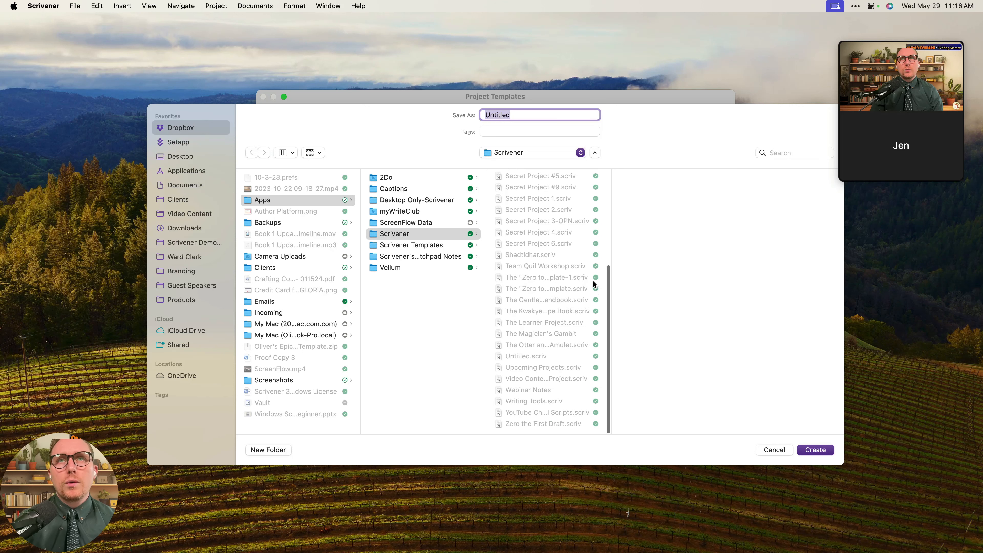
scroll(540, 299, "up", 10)
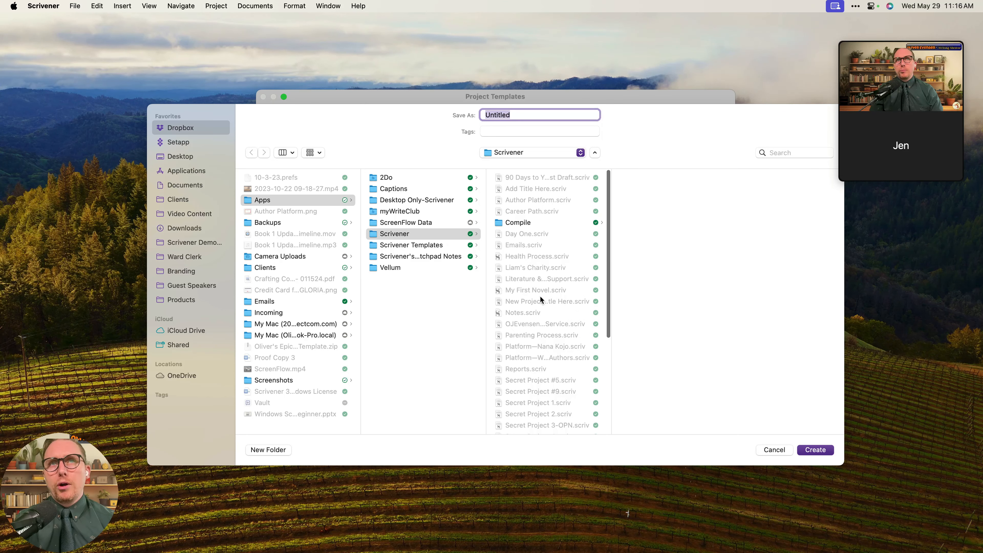
scroll(540, 298, "down", 10)
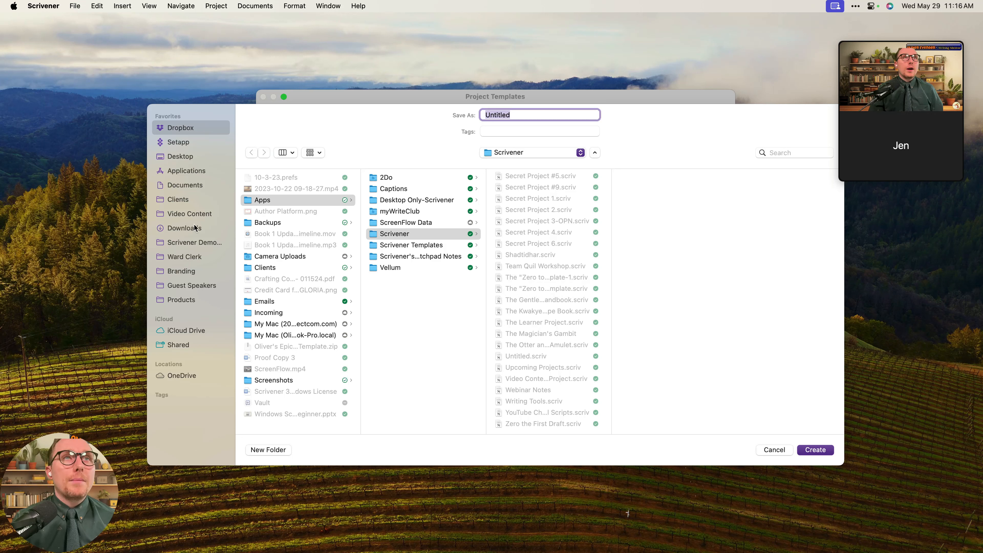
left_click(185, 186)
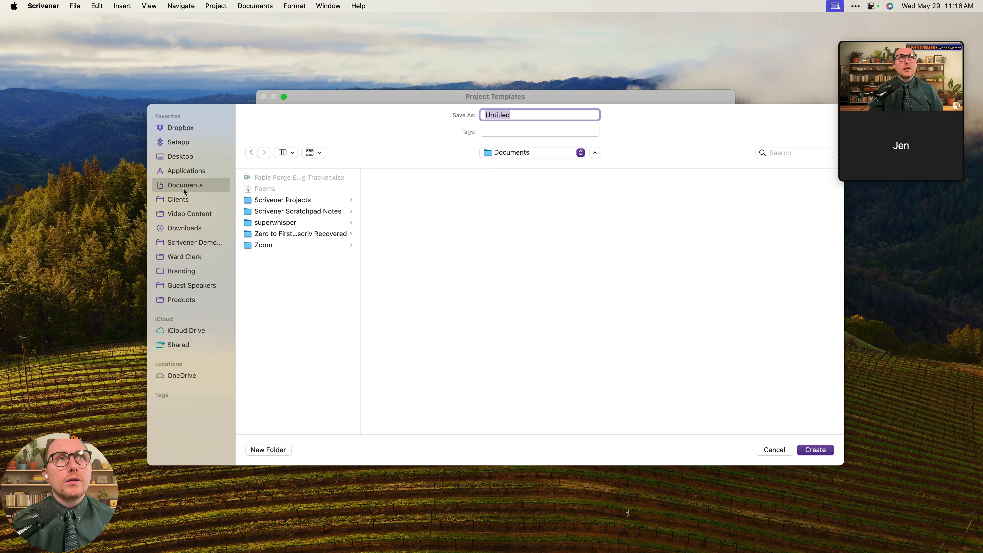
left_click(278, 201)
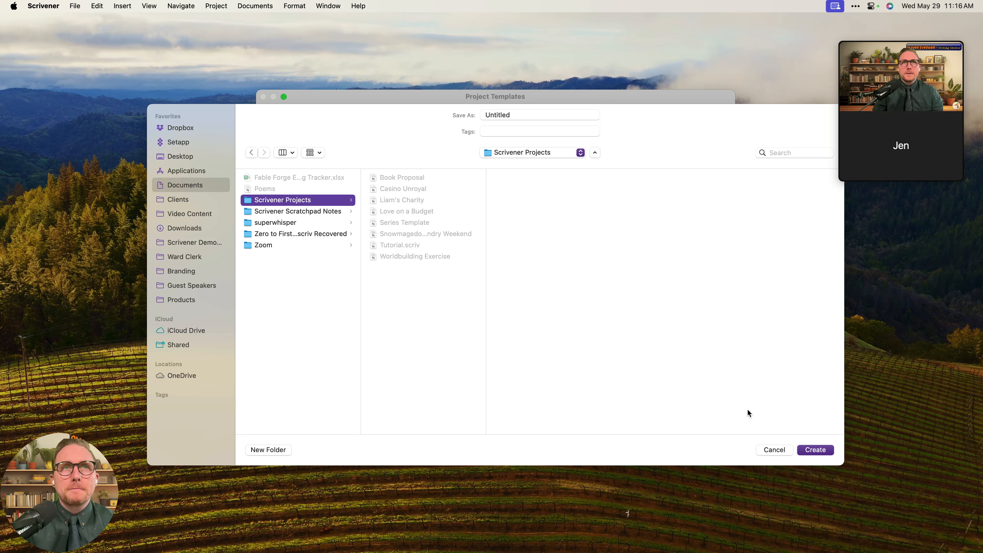
Name the new project "Starter Novel" and create it.
left_click(536, 130)
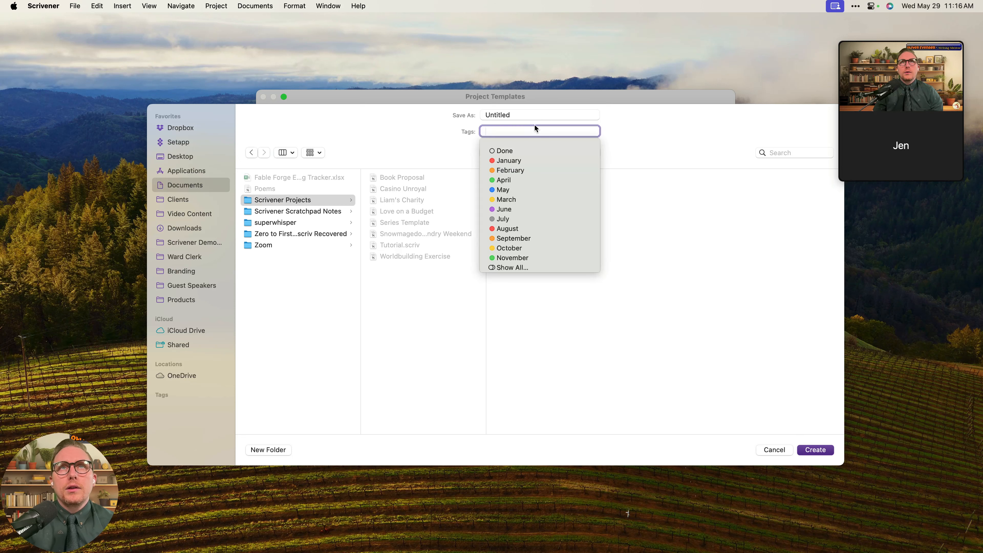
left_click(541, 117)
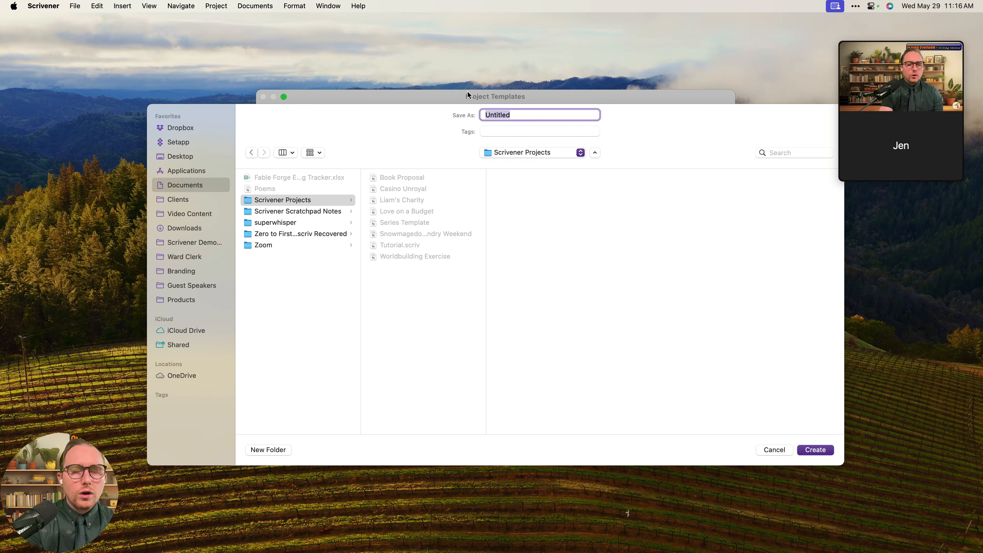
type("StarterN")
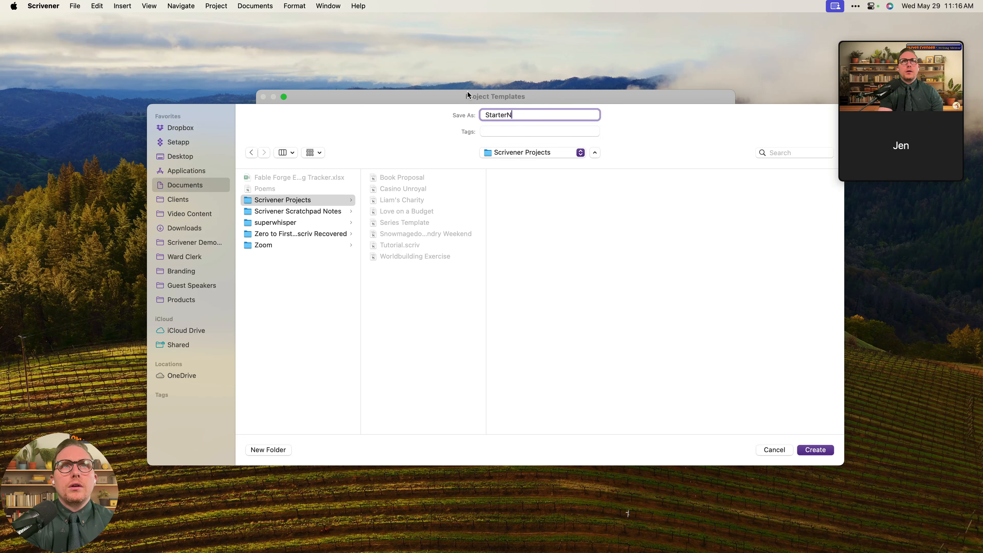
type("o")
key("BackSpace")
key("BackSpace")
type("nove")
key("BackSpace")
key("BackSpace")
key("BackSpace")
key("BackSpace")
type("N")
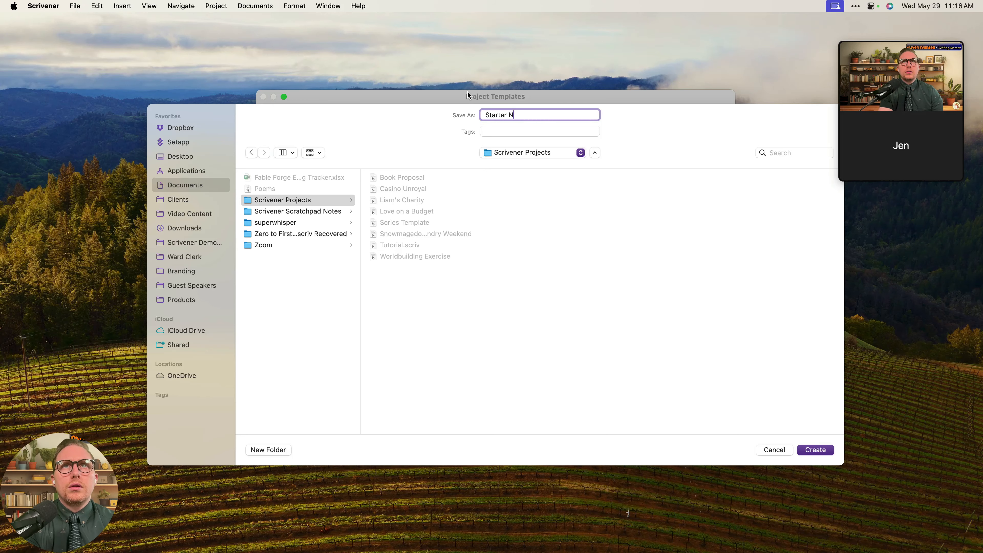
type("ovel")
key("Return")
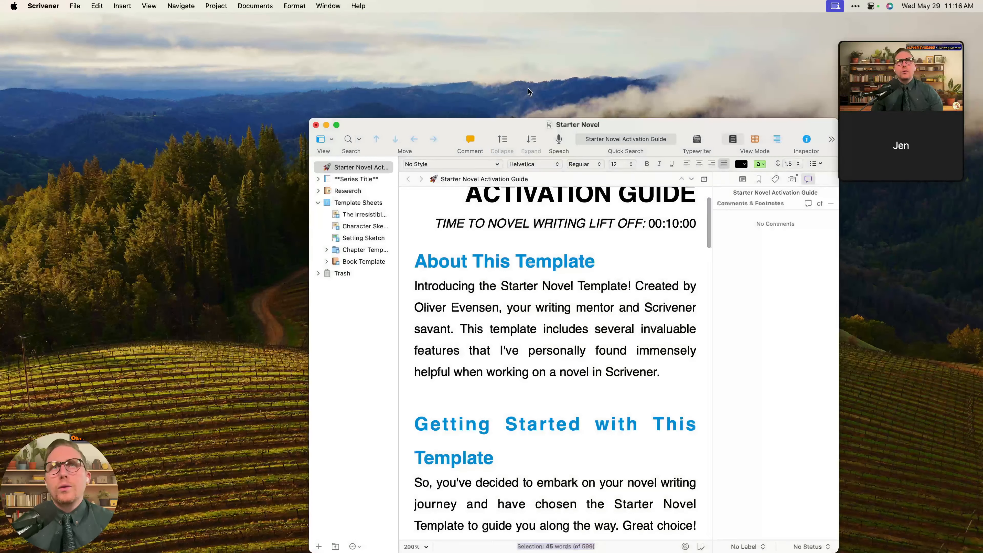
Enlarge the Starter Novel project window to fill most of the screen.
left_click_drag(564, 126, 518, 49)
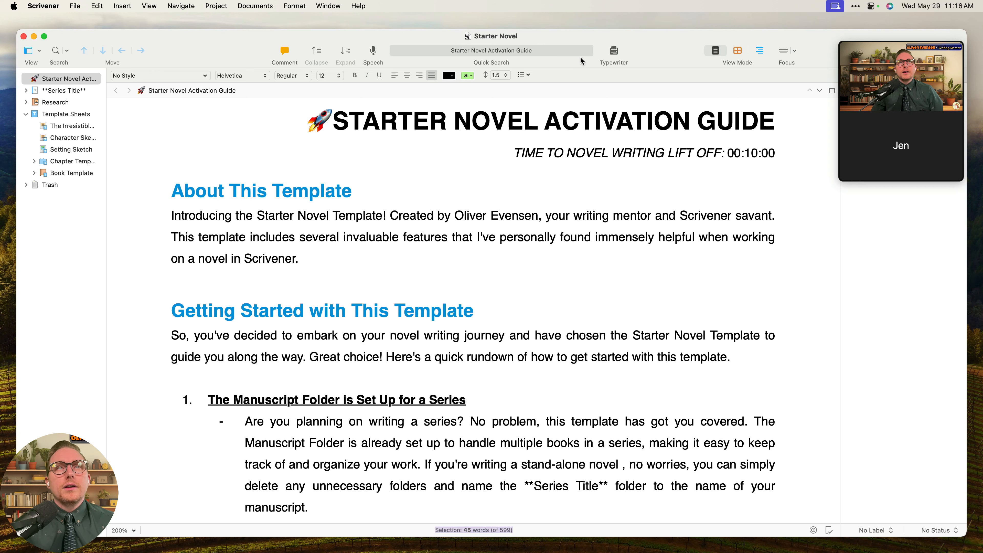
left_click_drag(537, 37, 532, 43)
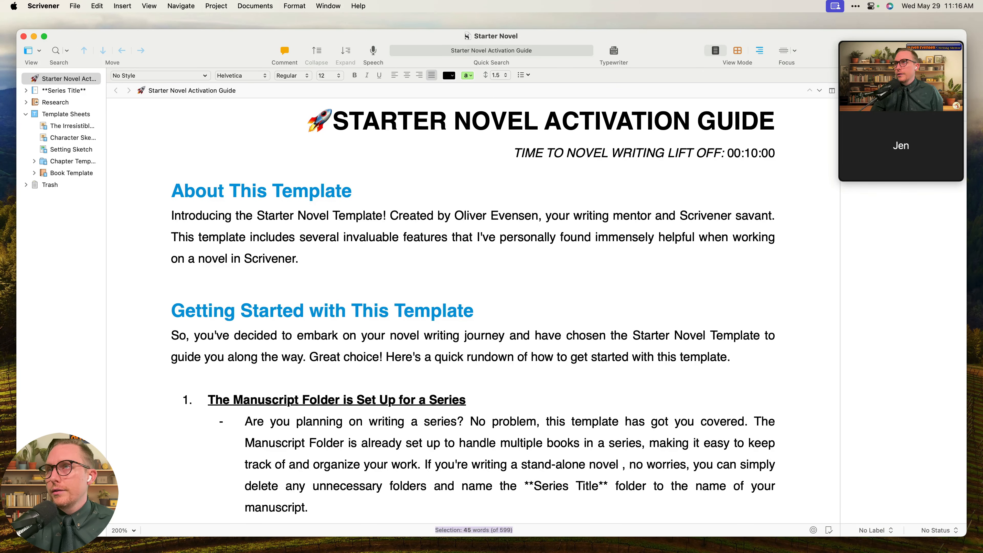
left_click(856, 34)
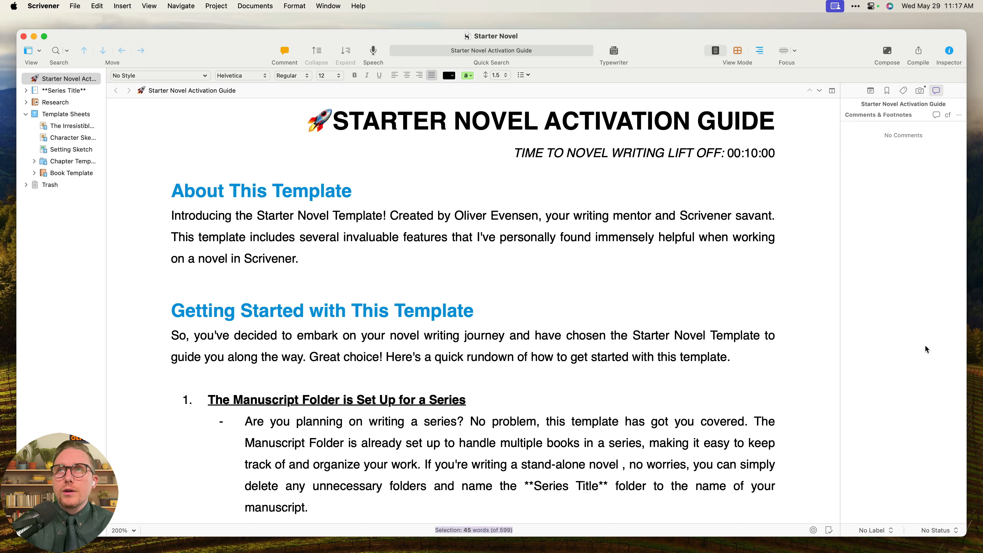
Compare the inspector's options for single and multiple binder selections, from the Activation Guide and **Series Title** to the sketches and Template Sheets.
left_click(88, 83)
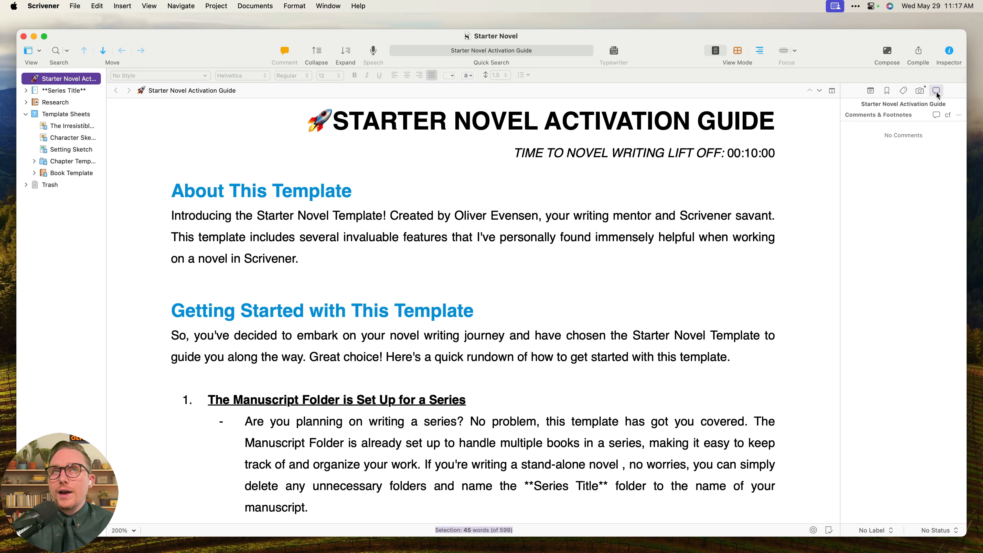
left_click(60, 91, "shift")
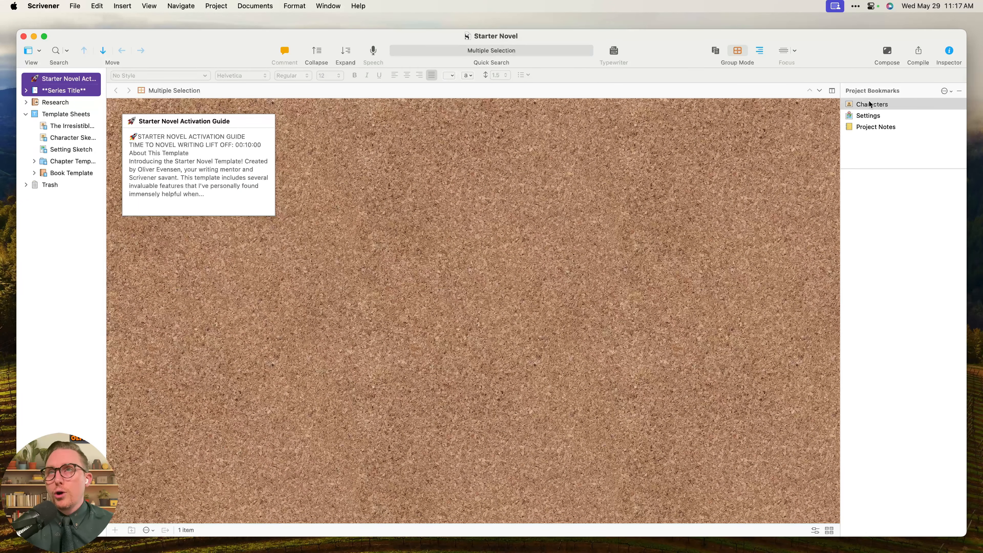
left_click(78, 102)
left_click(79, 126)
left_click(81, 134, "shift")
left_click(66, 114)
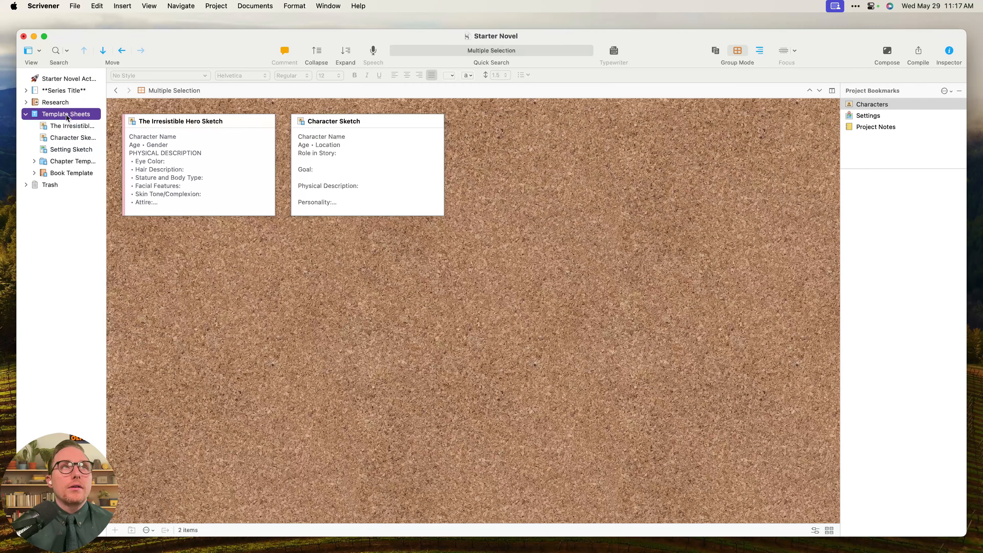
Expand the Research folder down to the Ebook front matter and inspect the Cover image's bookmarks and metadata.
left_click(27, 103)
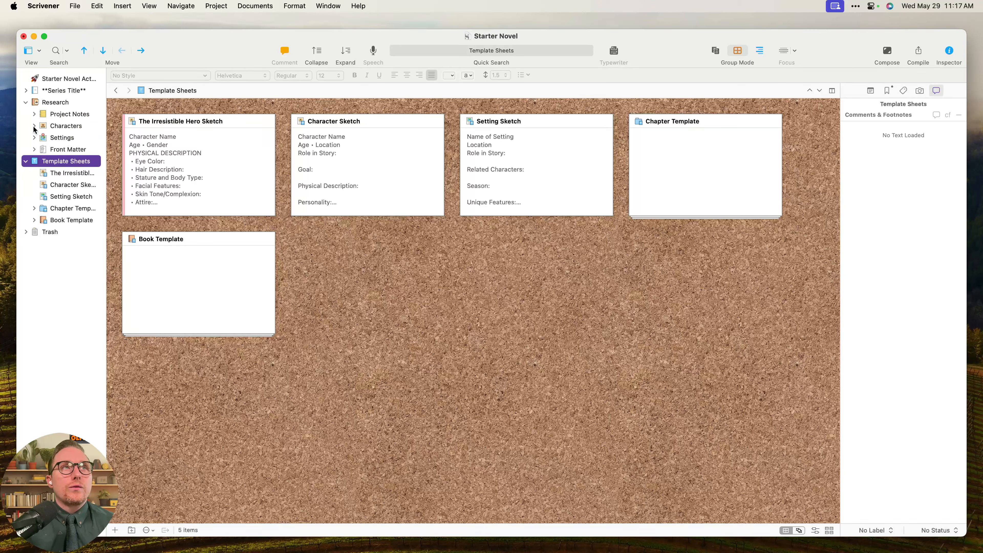
left_click(34, 125)
left_click(34, 138)
left_click(34, 149)
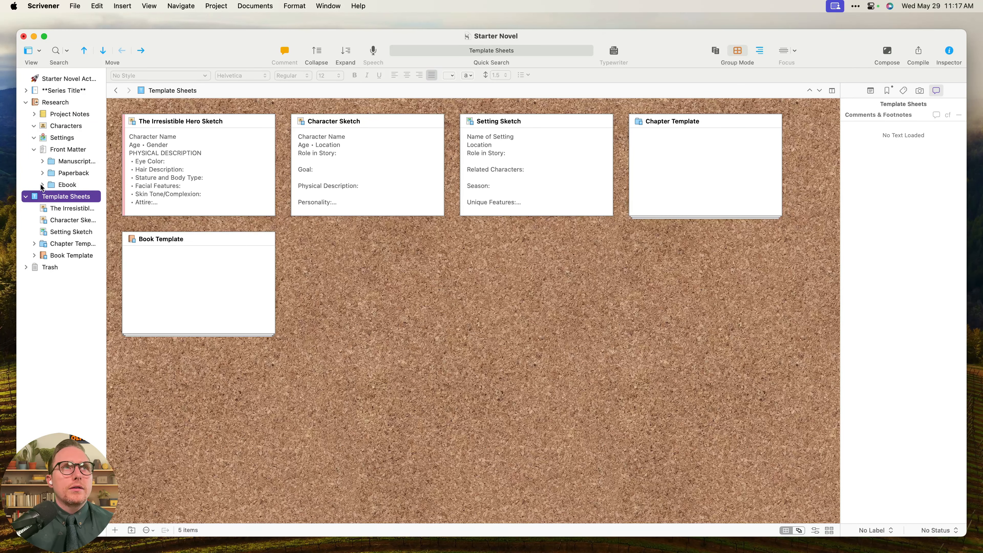
left_click(42, 186)
left_click(70, 198)
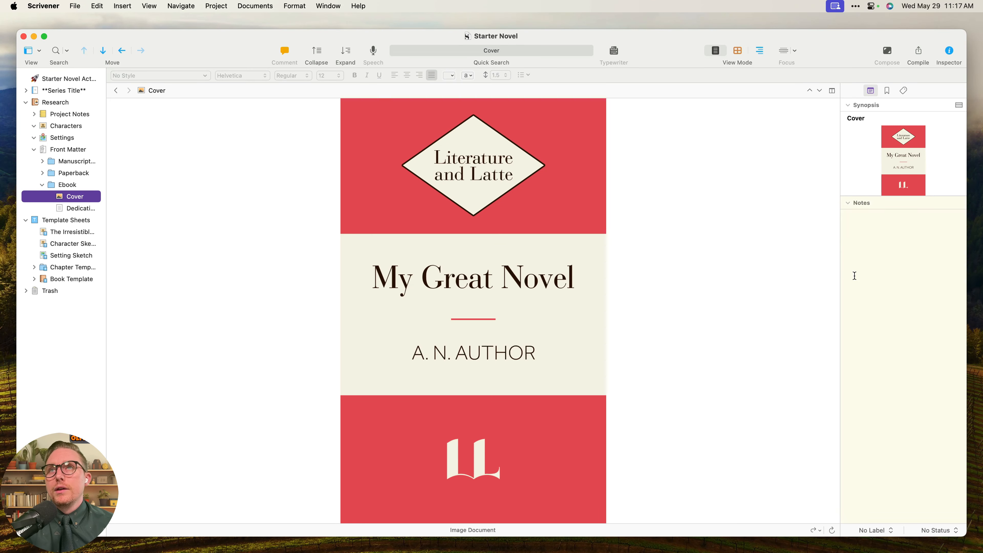
left_click(887, 91)
left_click(903, 91)
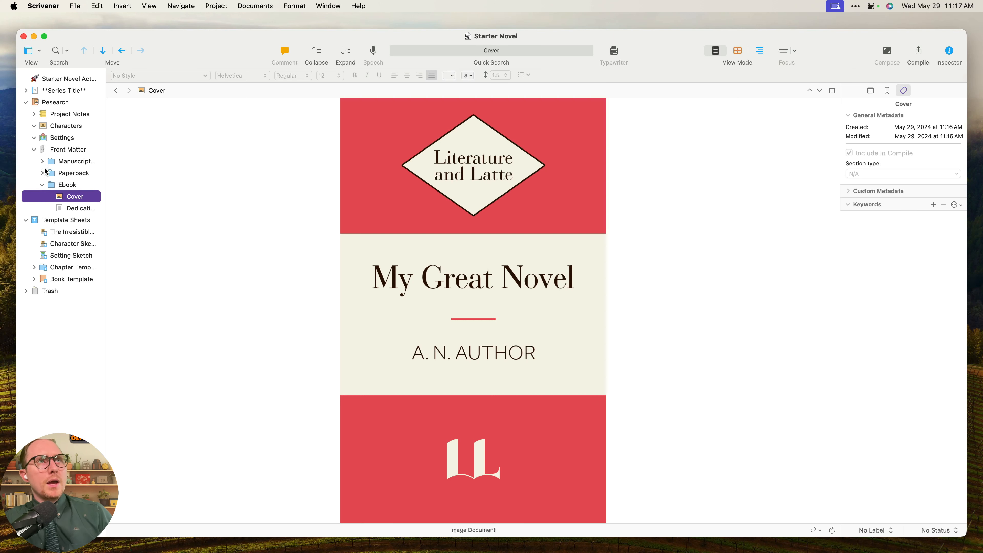
Collapse the Research and Template Sheets folders with their subfolders, and reopen the Starter Novel Activation Guide.
left_click(42, 185)
left_click(34, 150)
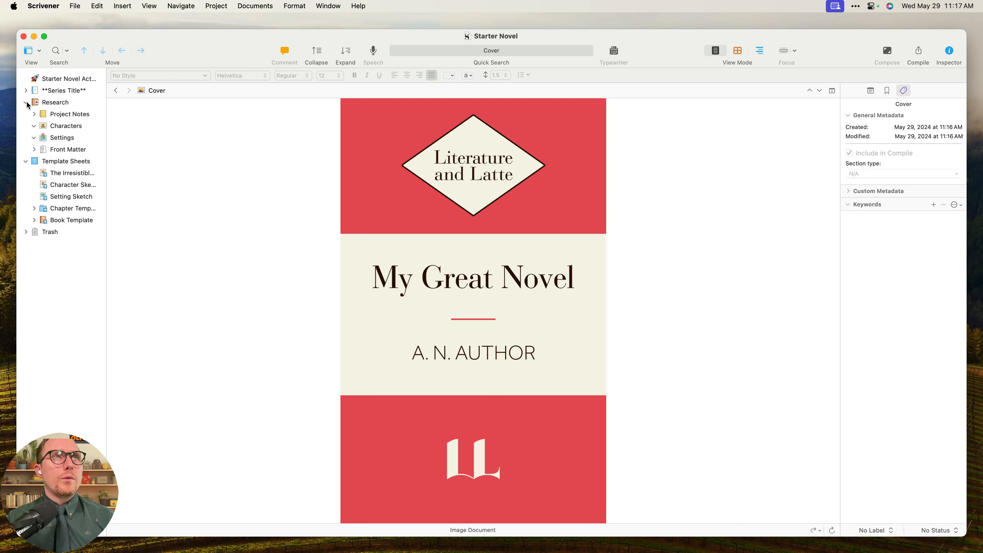
left_click(26, 102)
left_click(56, 75)
left_click(26, 114)
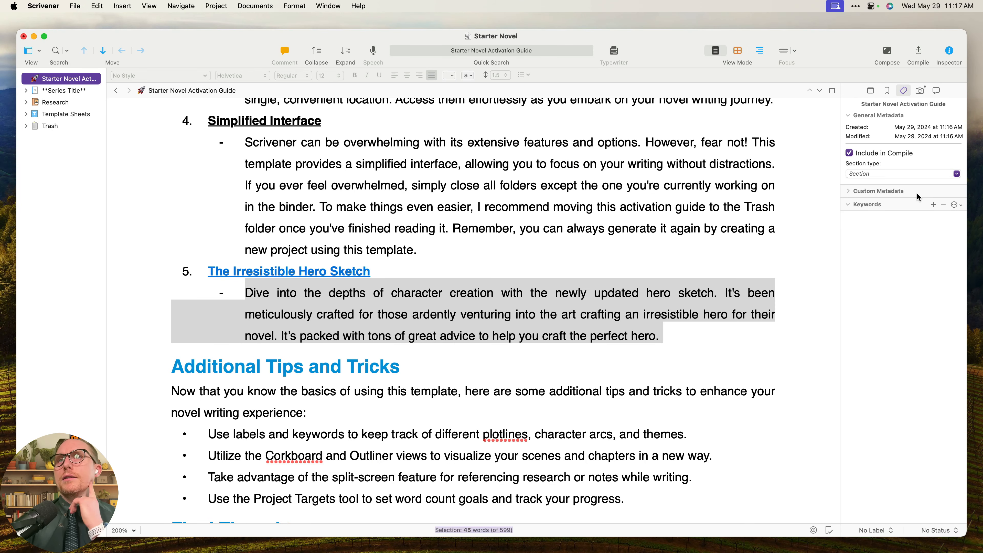
Show the Activation Guide's synopsis and notes in the inspector and change its view mode to corkboard.
left_click(870, 90)
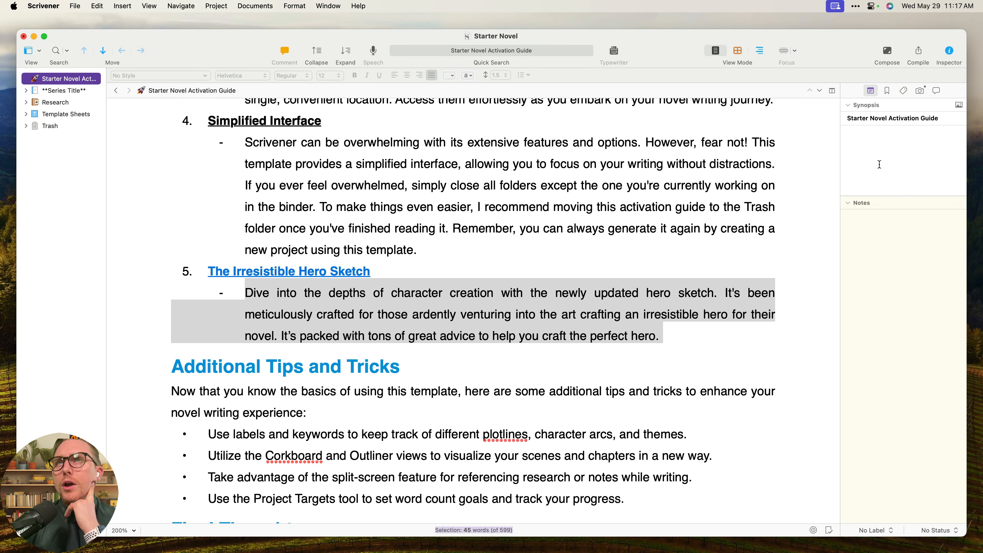
left_click(874, 154)
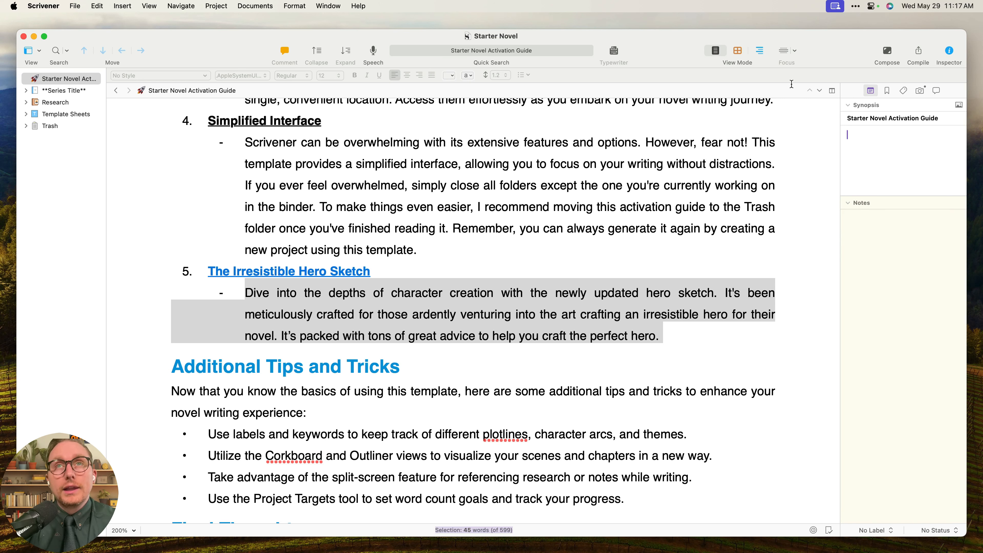
left_click(737, 50)
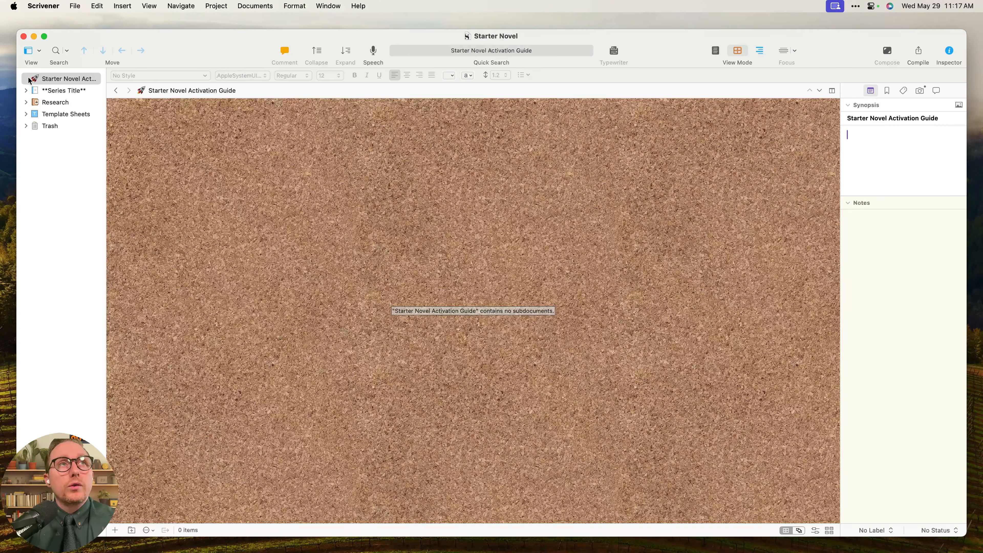
Expand **Series Title** in the binder and select the Book 1 index card on its corkboard.
left_click(45, 92)
left_click(26, 91)
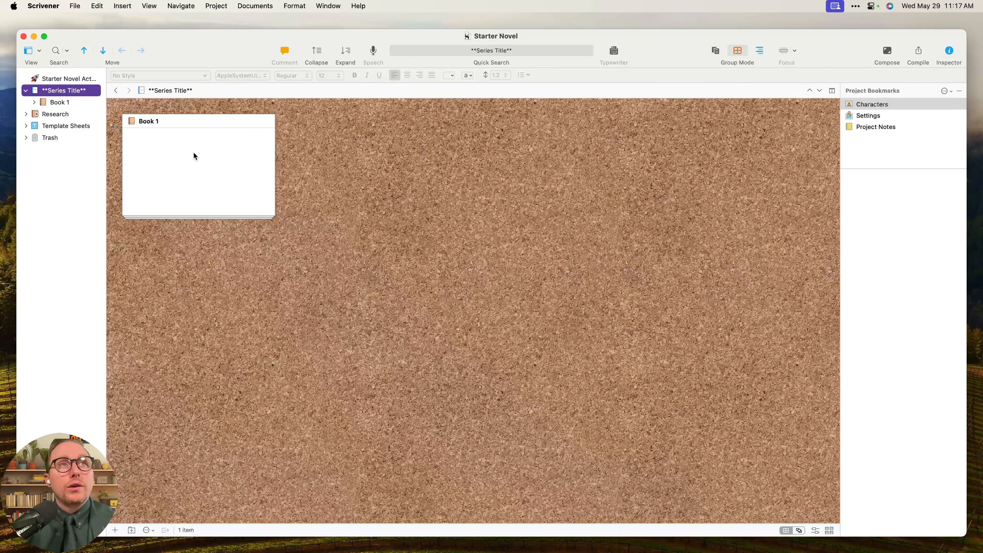
left_click(176, 153)
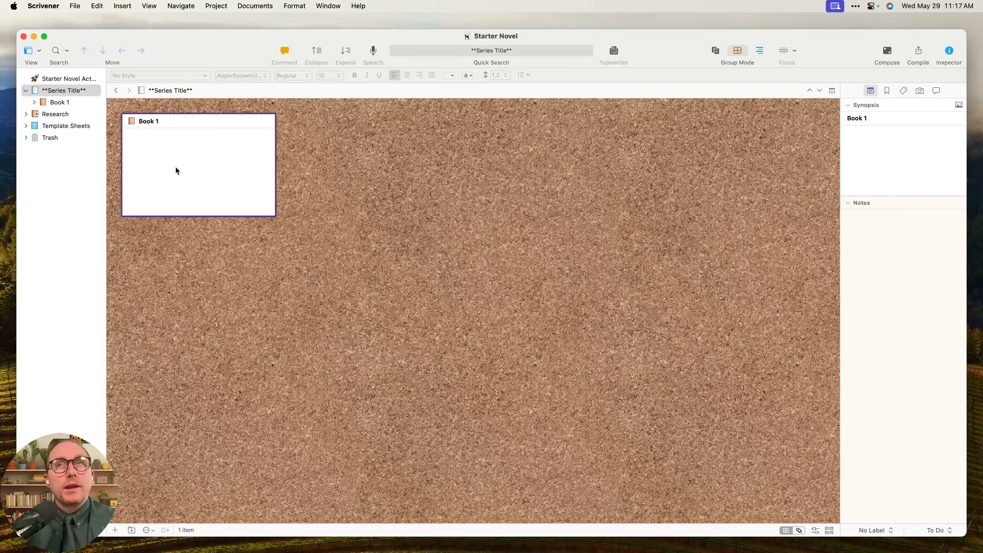
Write "Add Synopsis or summary to index card." as Book 1's synopsis in the inspector.
left_click(896, 139)
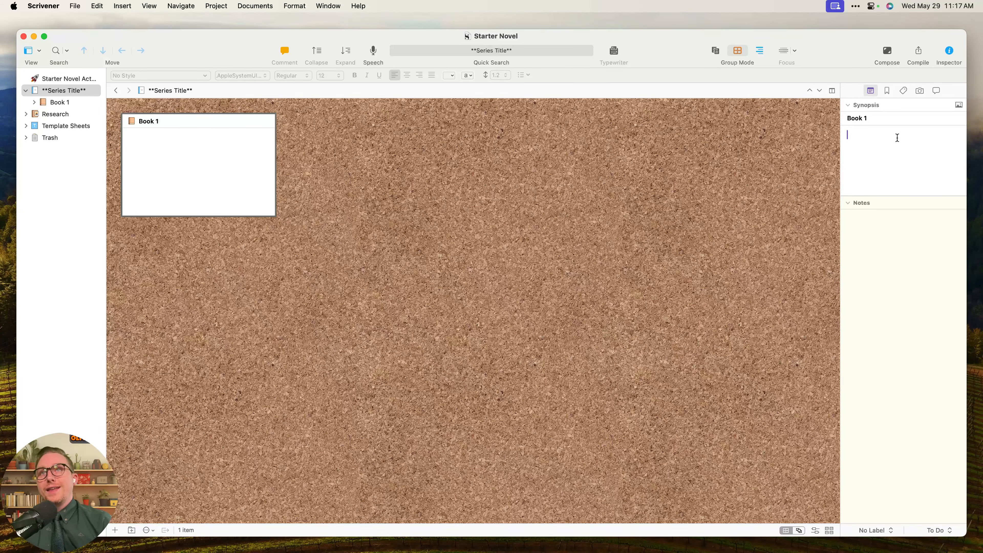
type("Adds")
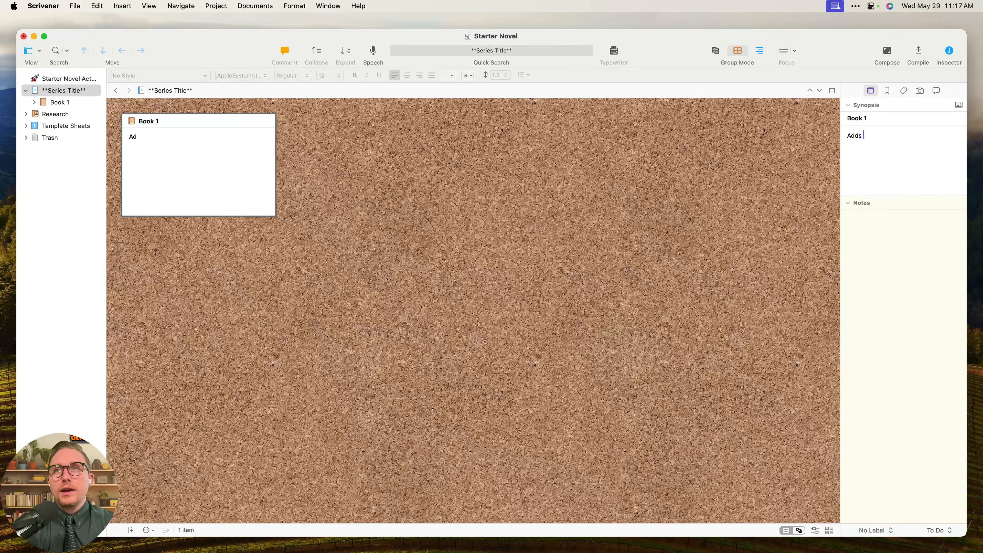
key("BackSpace")
type("Sny")
key("BackSpace")
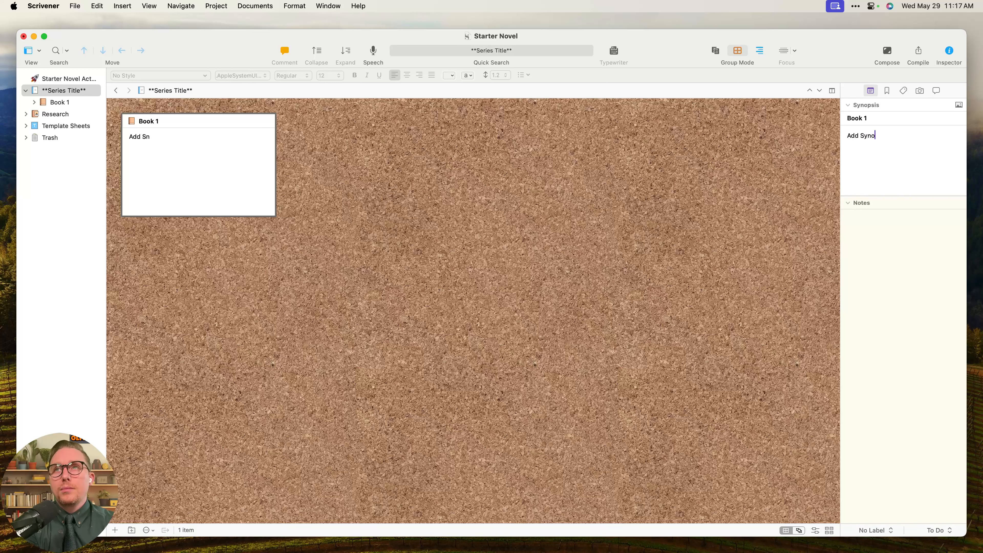
type("ynopsis or sU")
key("BackSpace")
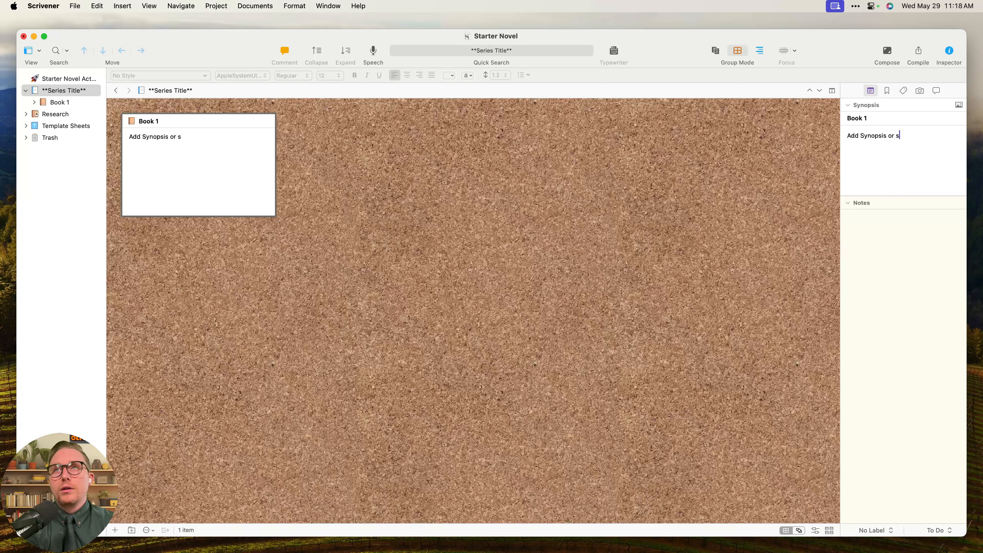
type("ummary to index ")
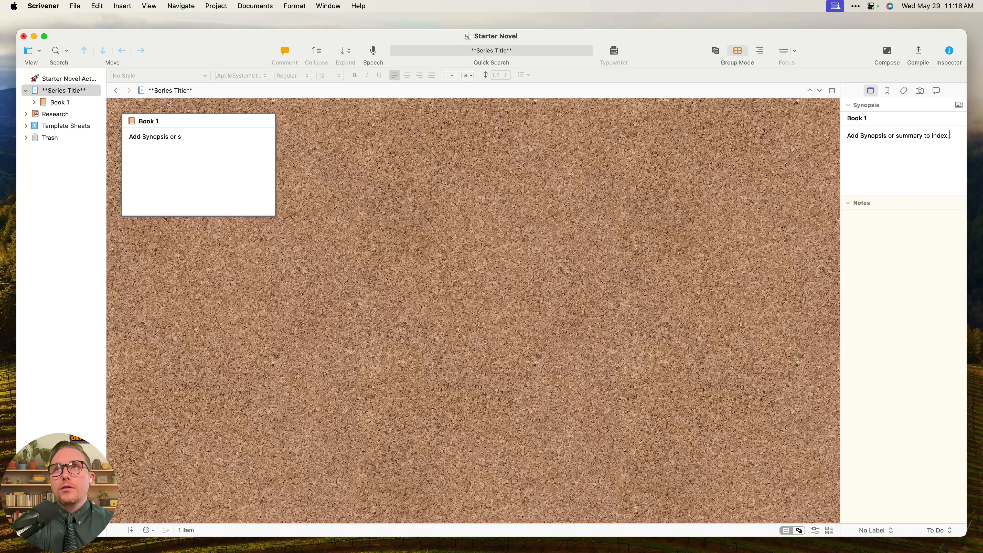
type("card.")
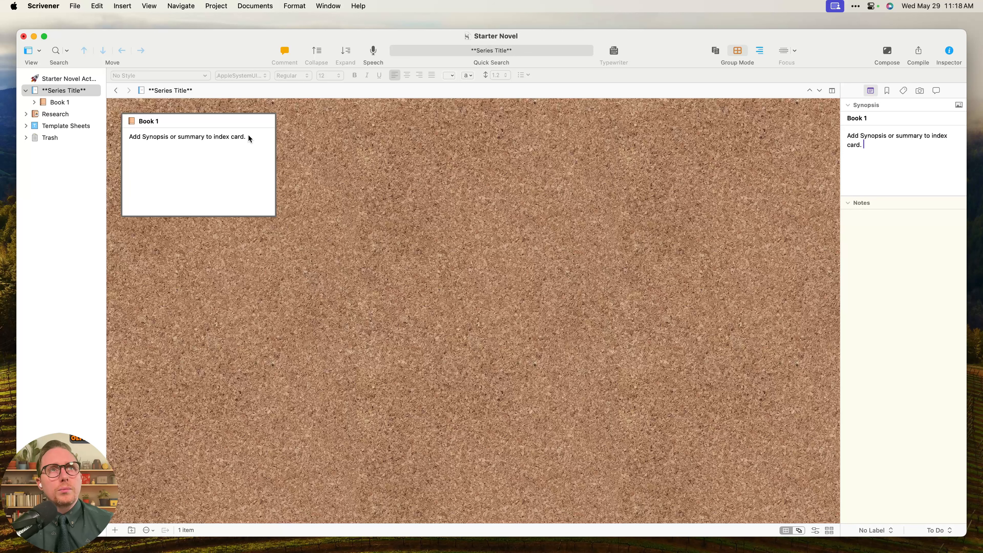
View the Book 1 document in Scrivenings mode and place the cursor in its synopsis.
left_click(248, 136)
left_click(715, 50)
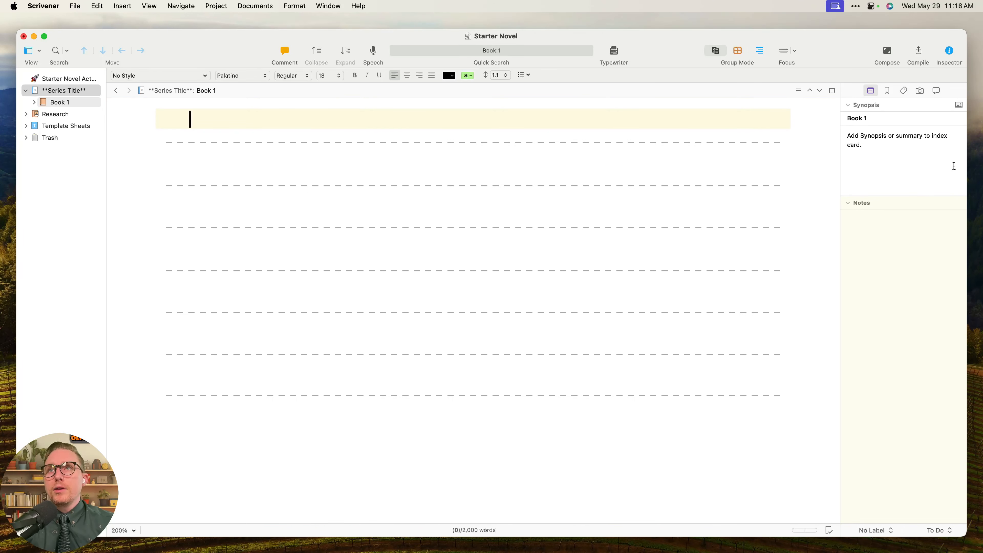
left_click(885, 148)
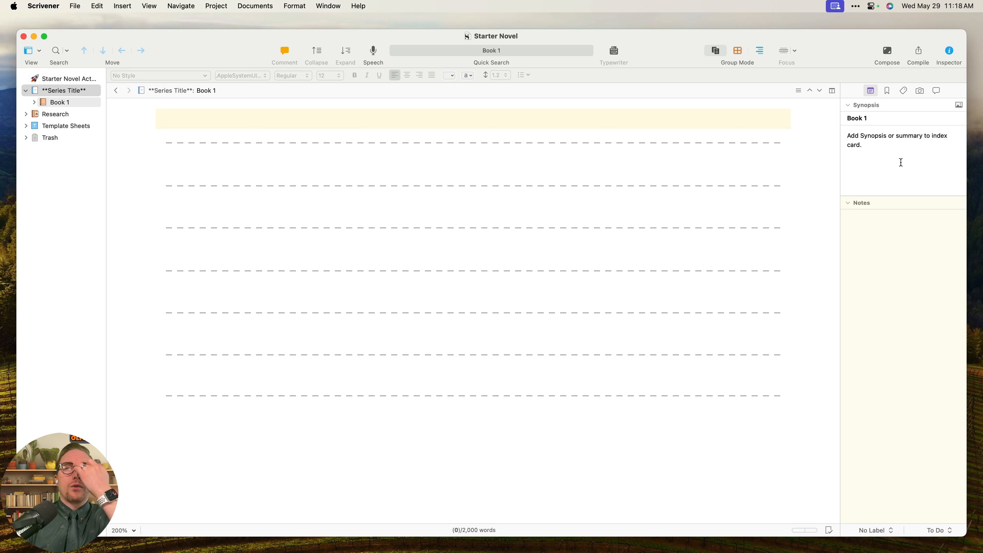
Switch Book 1's synopsis to an image and open the Images folder within Scrivener Demo Examples in Finder.
left_click(959, 106)
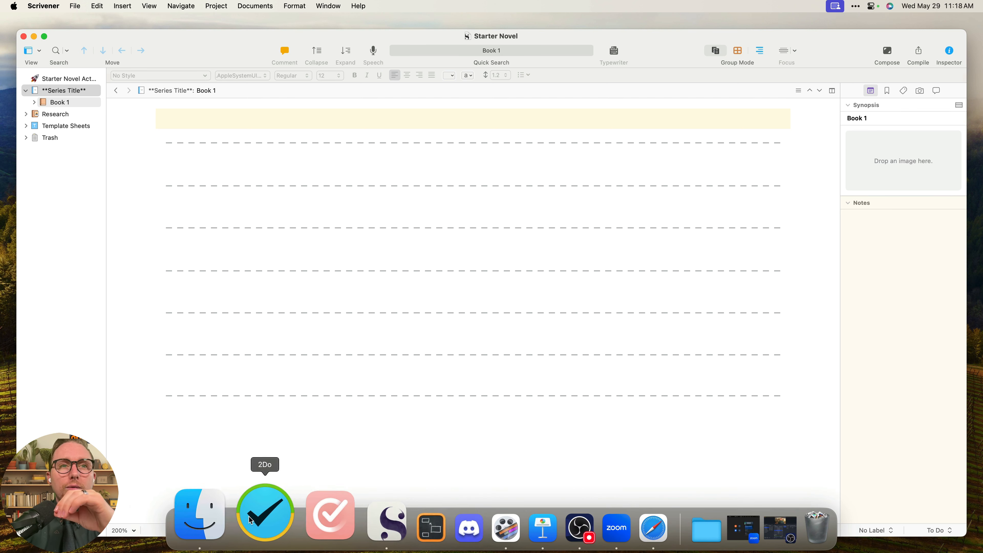
left_click(211, 537)
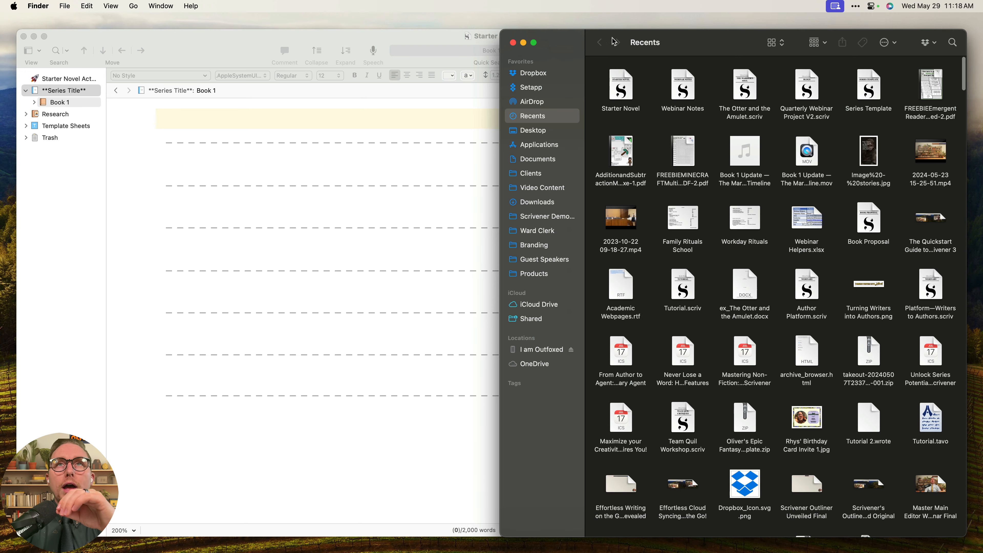
left_click_drag(687, 42, 581, 46)
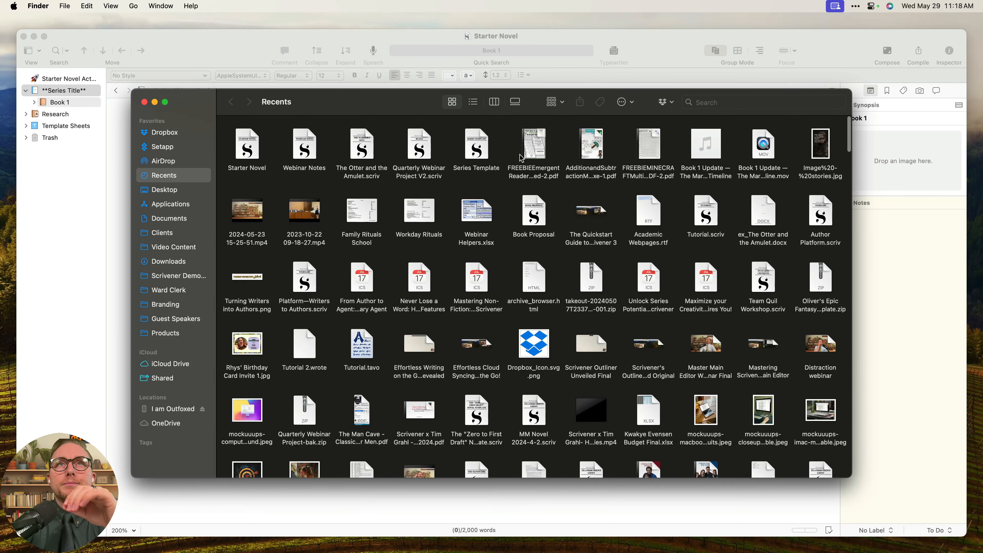
left_click(172, 318)
left_click(175, 275)
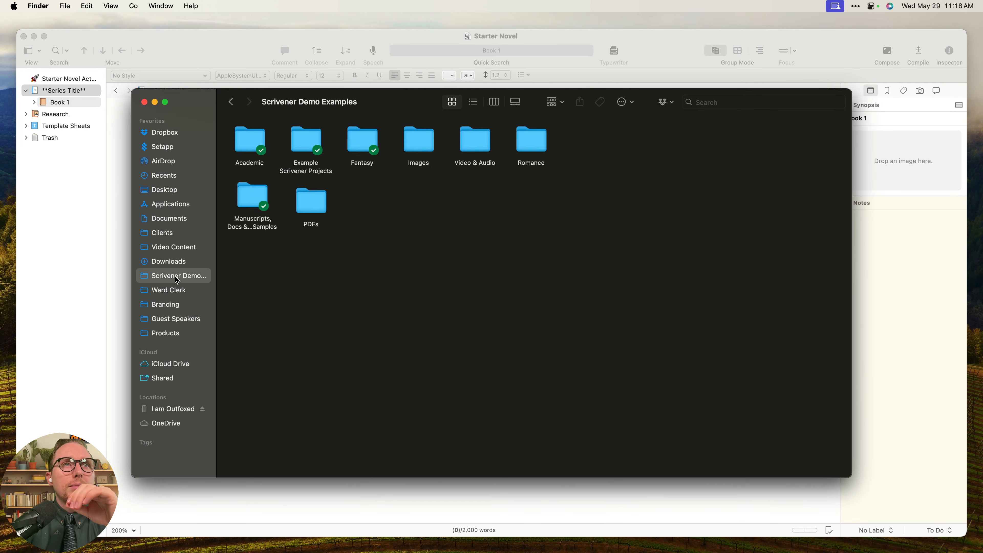
left_click(421, 148)
double_click(419, 144)
Add Ned.jpg as Book 1's synopsis image, close the Finder window and return to Scrivener.
left_click_drag(425, 106, 327, 136)
left_click_drag(202, 173, 903, 167)
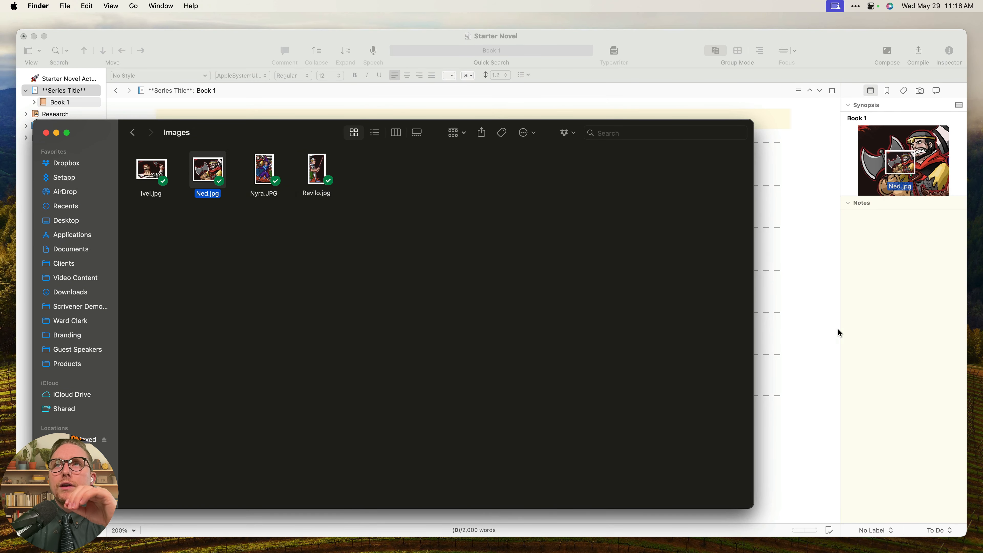
left_click(46, 133)
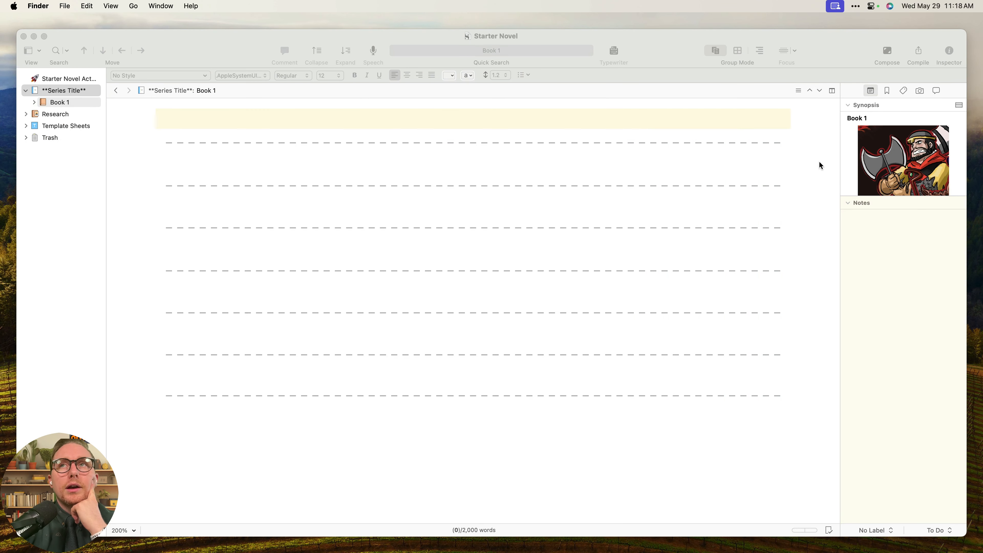
left_click(871, 169)
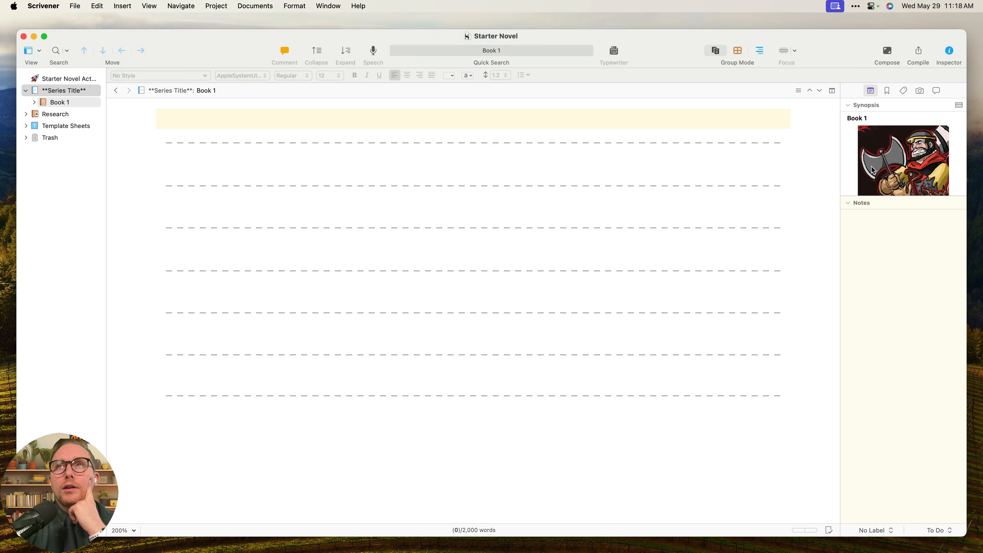
Switch Book 1's synopsis back to text and show **Series Title** on the corkboard.
left_click(959, 105)
left_click(960, 105)
left_click(959, 105)
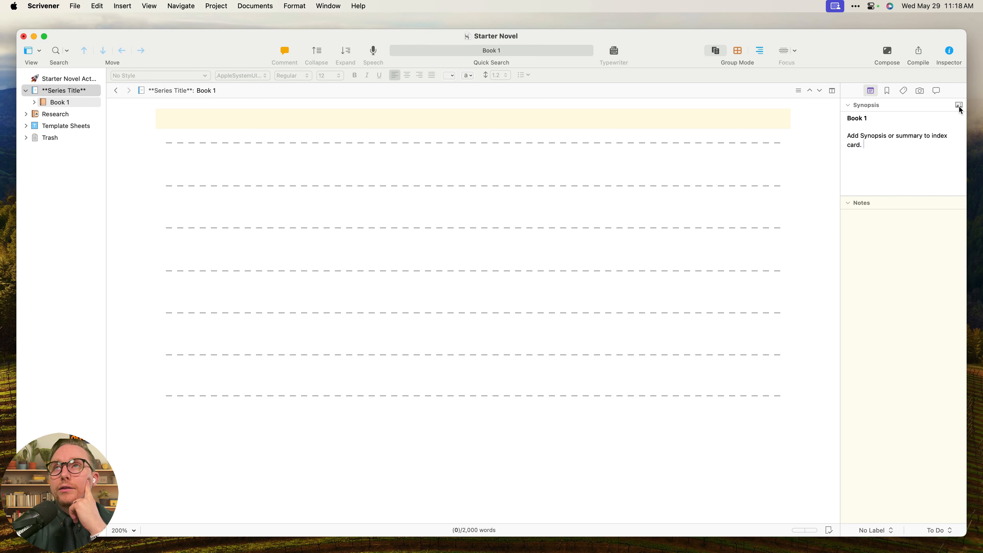
left_click(737, 51)
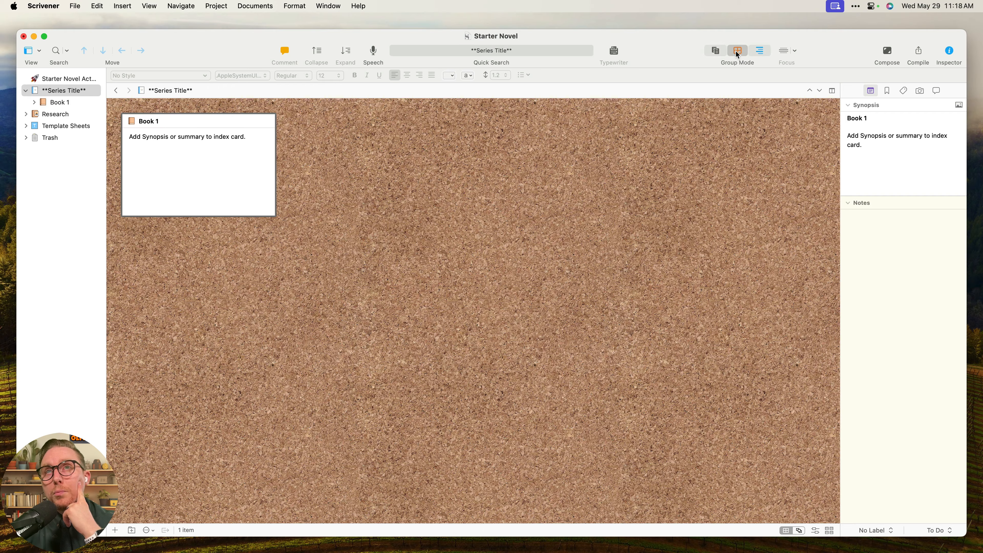
left_click(738, 51)
left_click(738, 50)
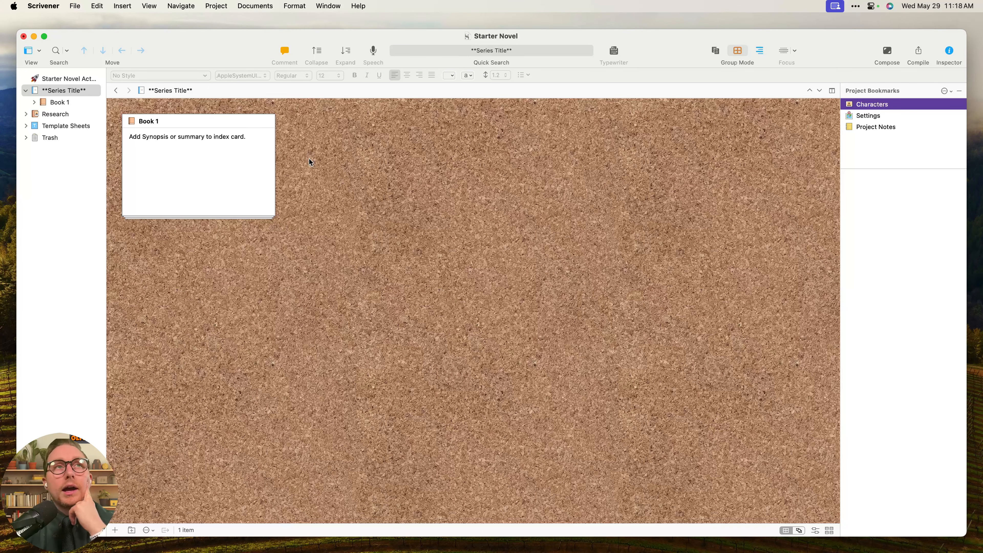
Compare the Book 1 index card with its image synopsis and its text synopsis on the corkboard.
left_click(189, 171)
left_click(959, 105)
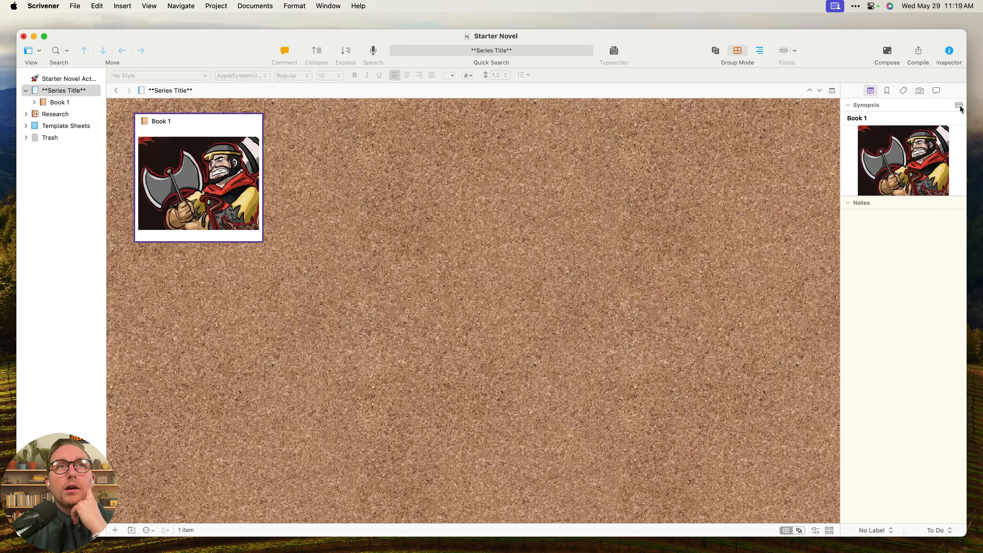
left_click(959, 106)
left_click(960, 105)
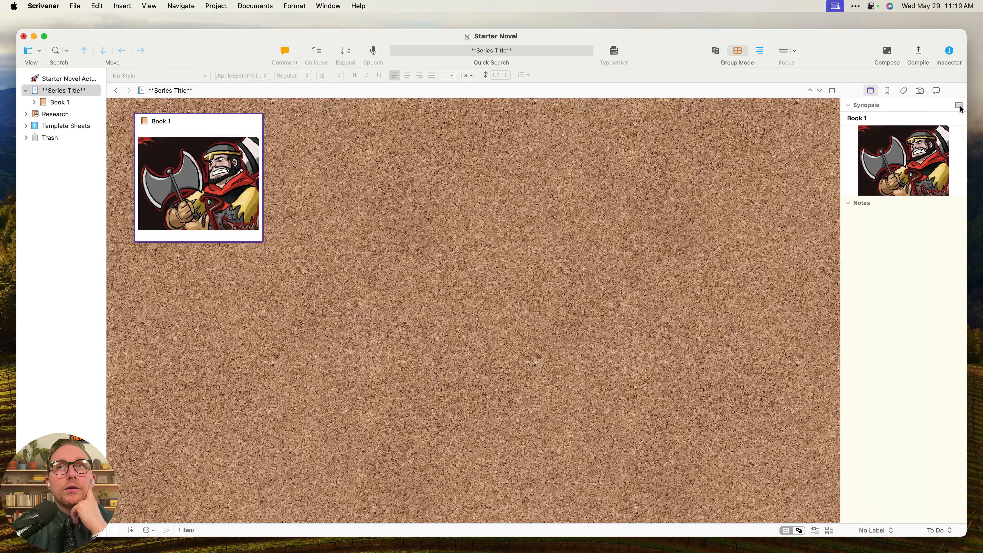
left_click(959, 105)
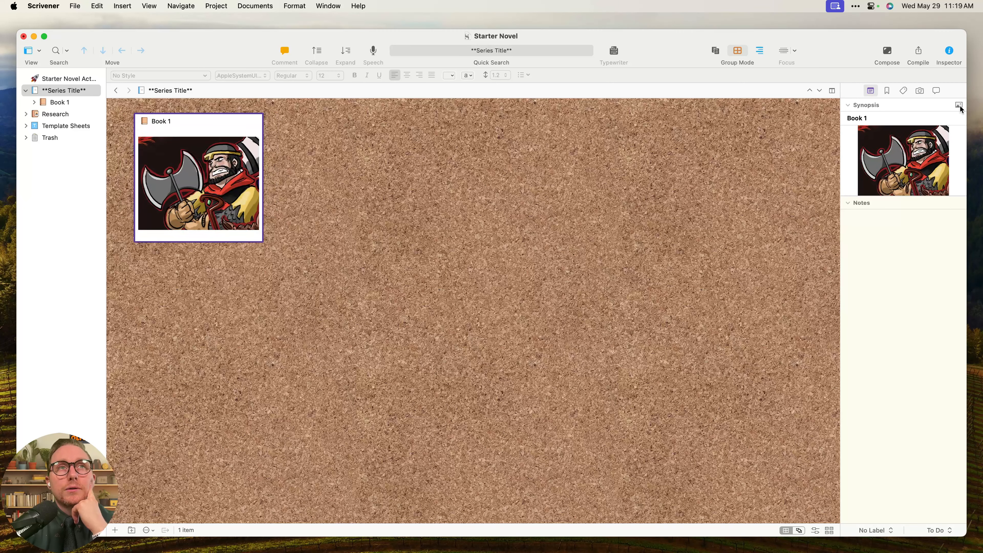
left_click(959, 106)
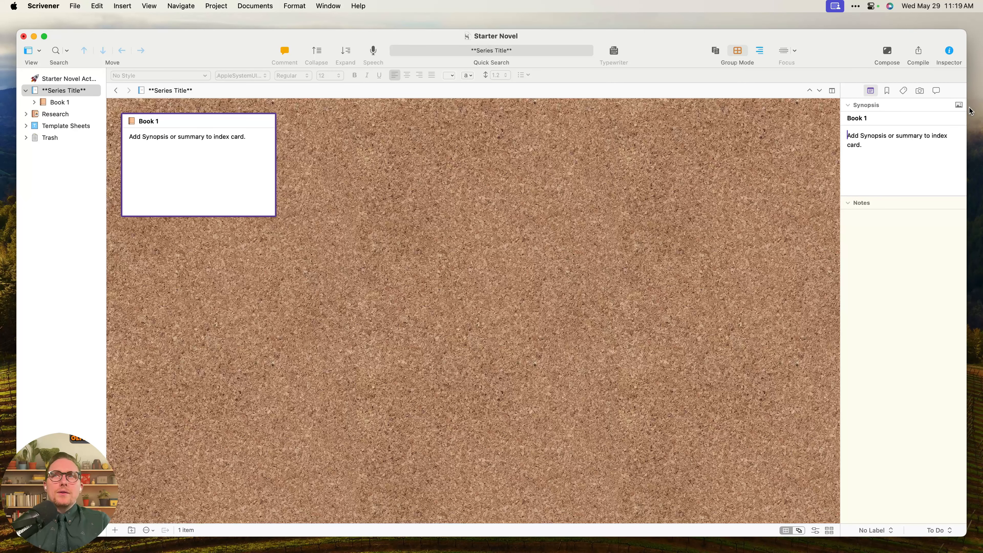
left_click(960, 105)
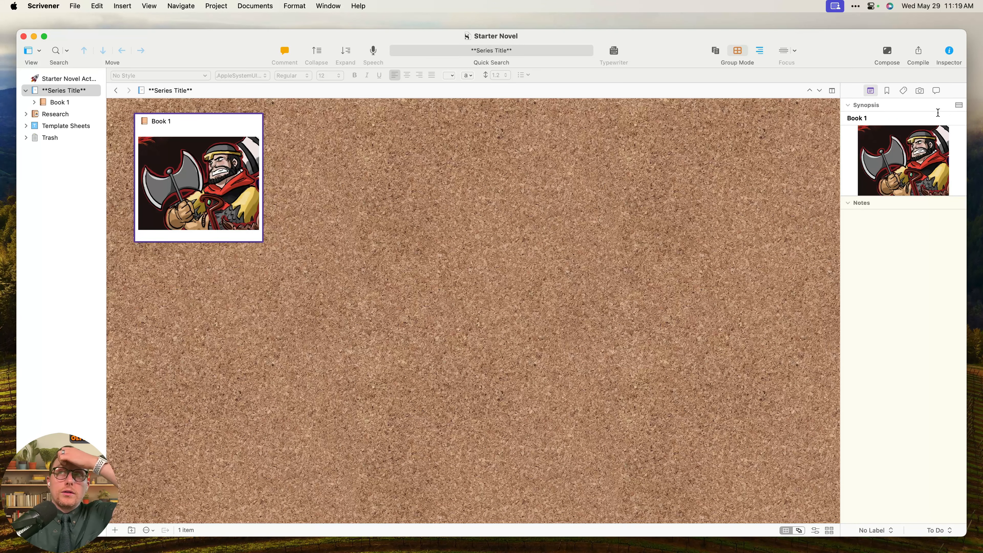
left_click(959, 105)
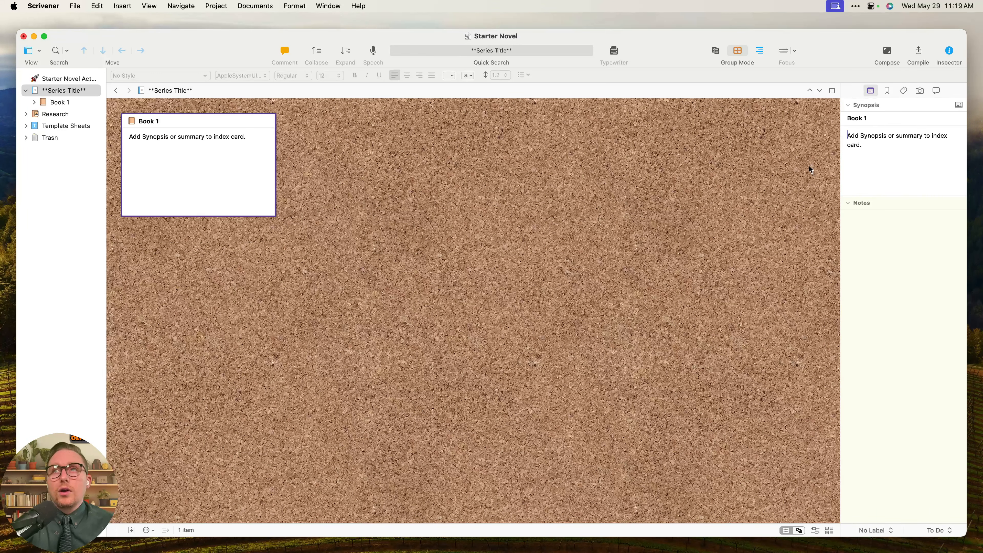
Clear Book 1's synopsis image and return the synopsis to text.
left_click(960, 105)
right_click(902, 146)
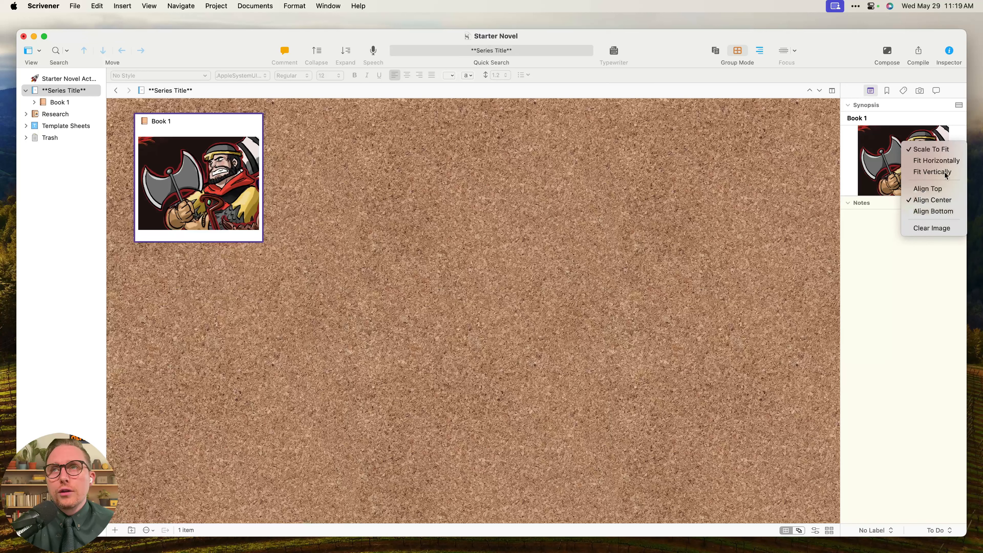
left_click(944, 231)
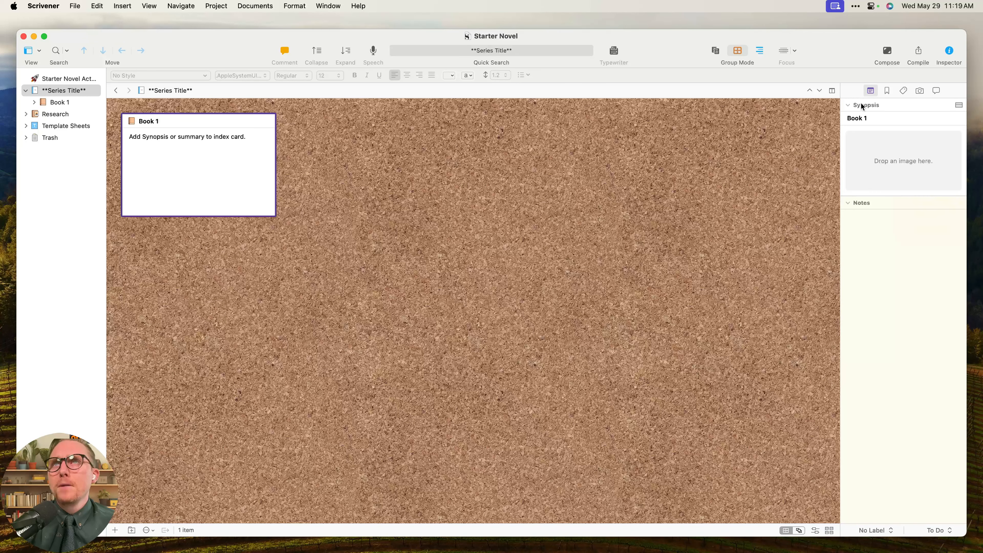
left_click(956, 106)
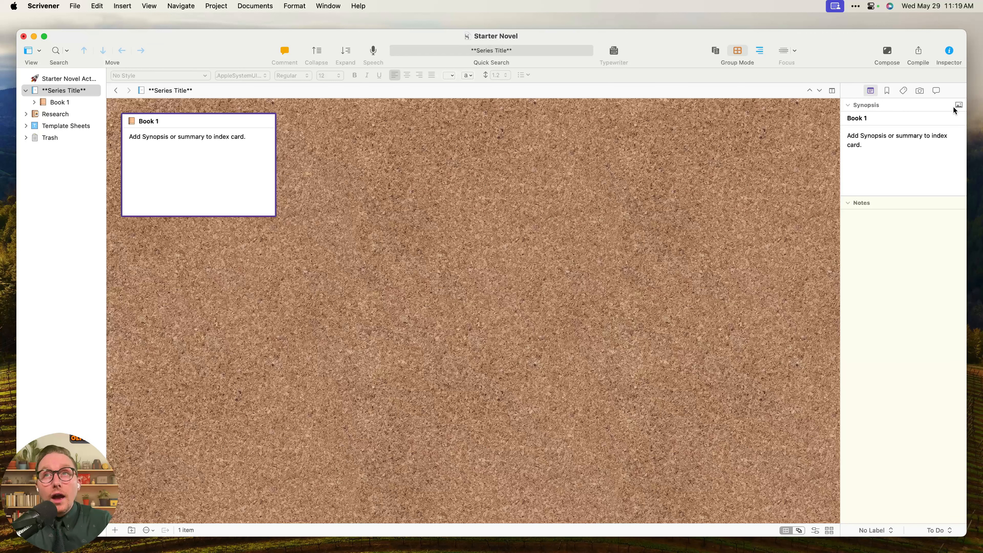
Place the cursor in Book 1's notes and enlarge the Notes area slightly by shrinking the synopsis area.
left_click(904, 165)
key("super+a")
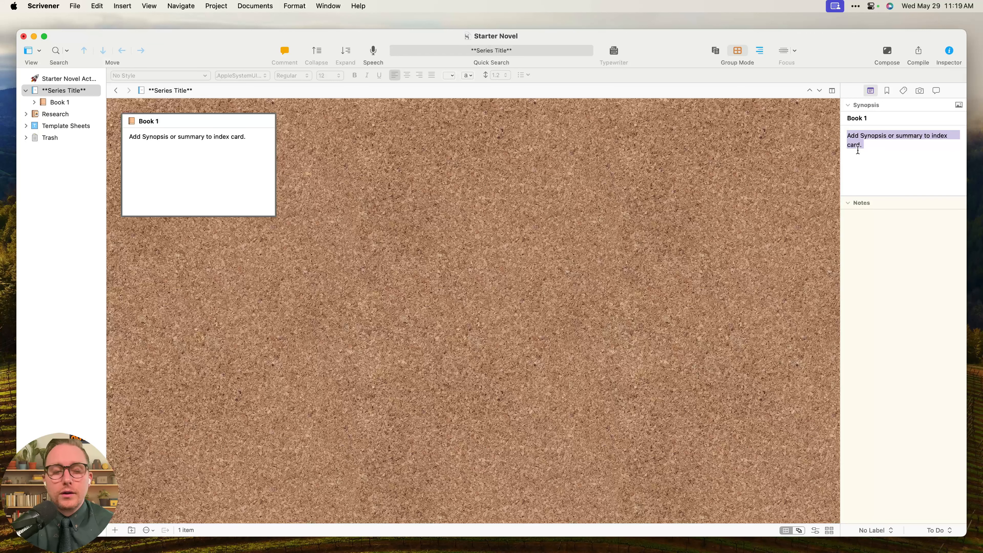
left_click(866, 279)
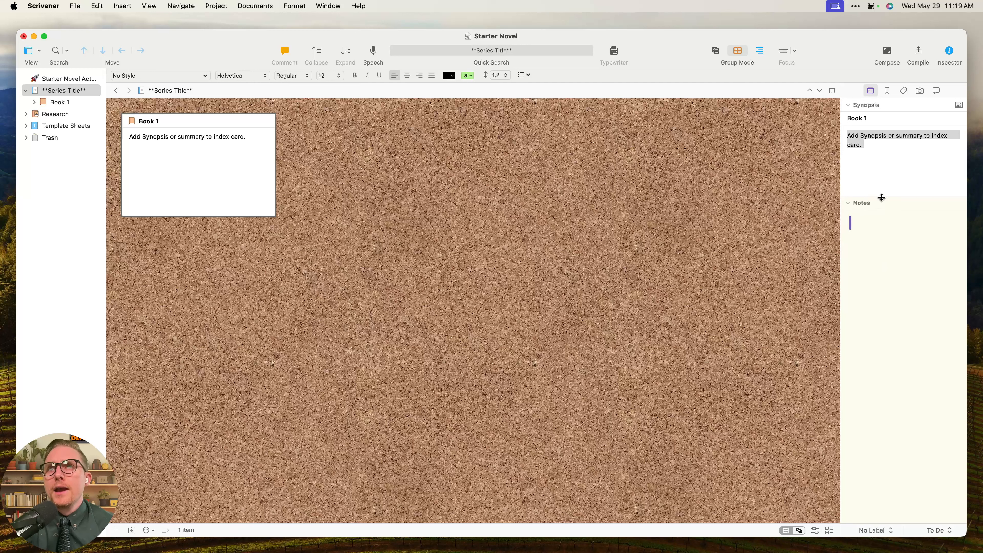
mouse_move(877, 200)
left_mouse_down()
mouse_move(876, 208)
mouse_move(875, 185)
left_mouse_up()
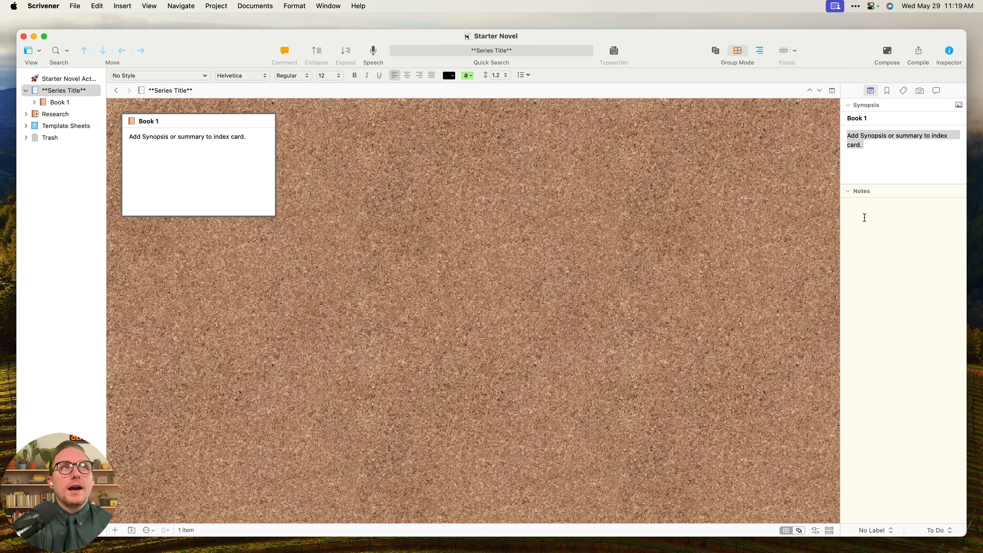
type("Add s")
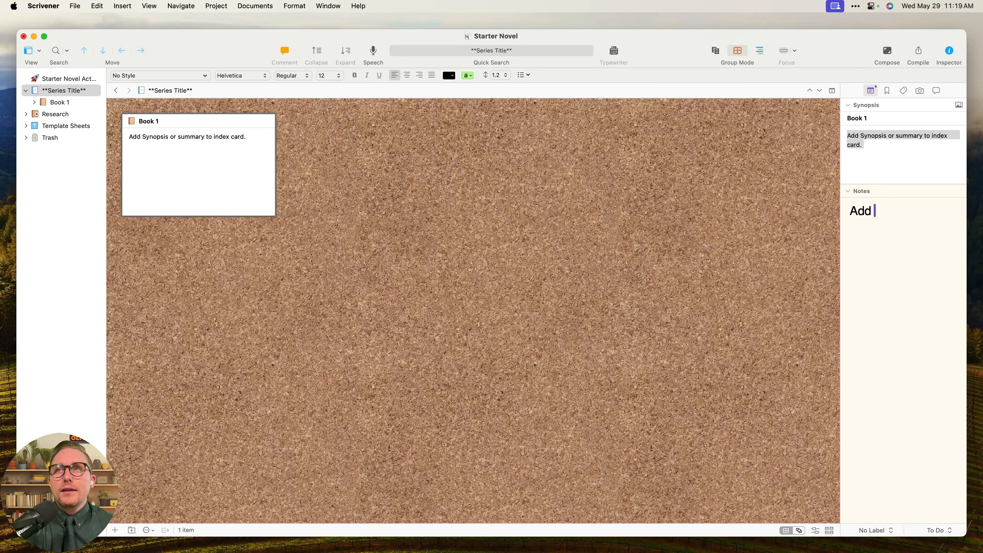
key("BackSpace")
type("spe")
key("BackSpace")
key("BackSpace")
key("BackSpace")
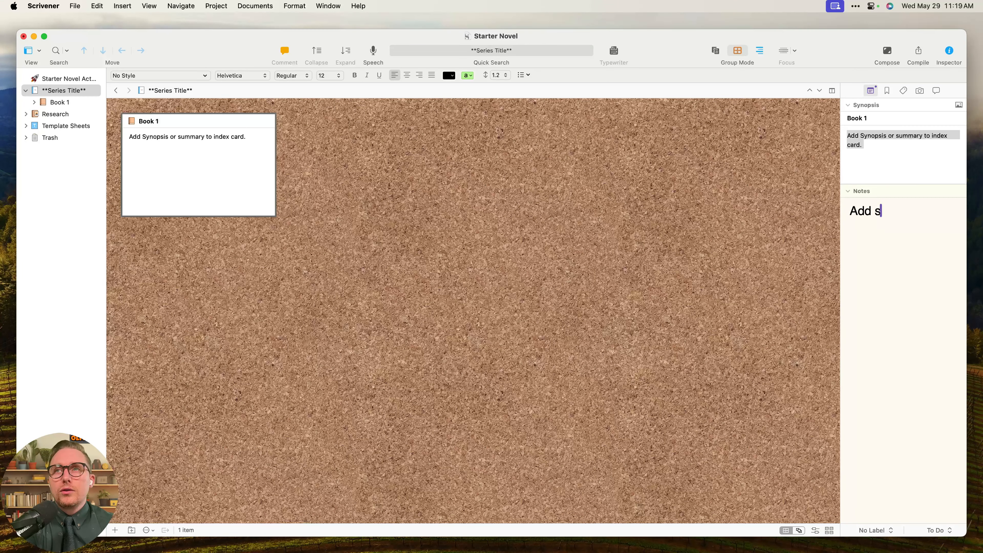
key("super+a")
key("BackSpace")
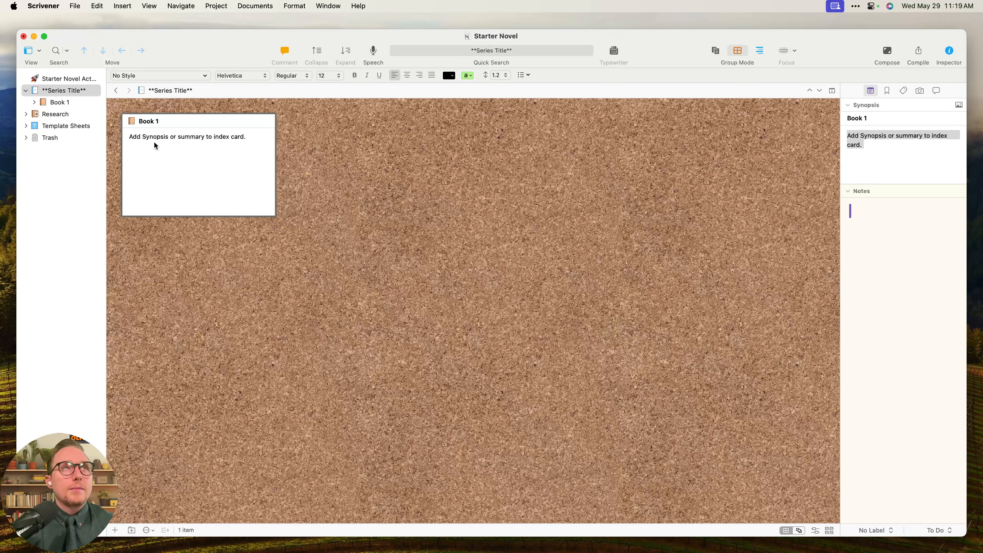
left_click(146, 150)
left_click(910, 243)
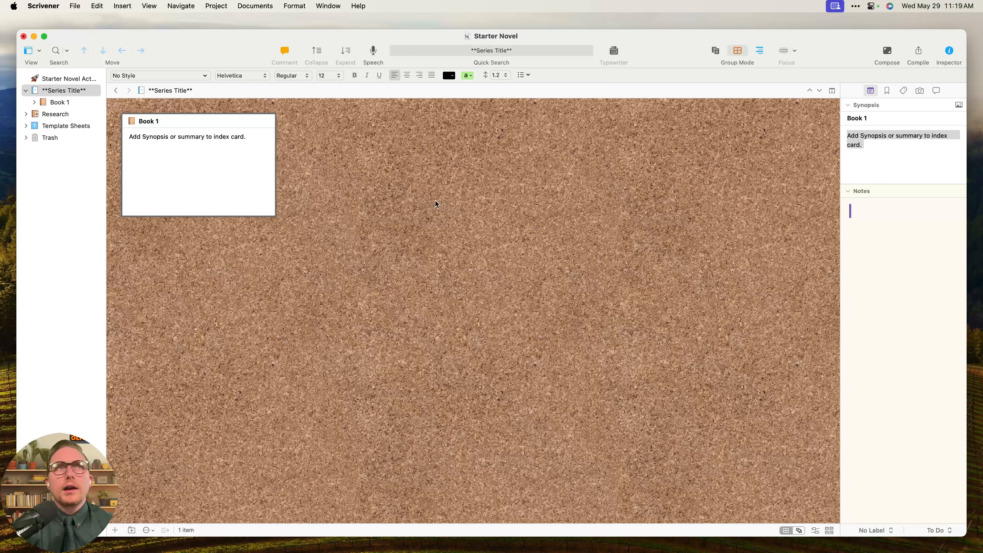
left_click(410, 196)
left_click(212, 163)
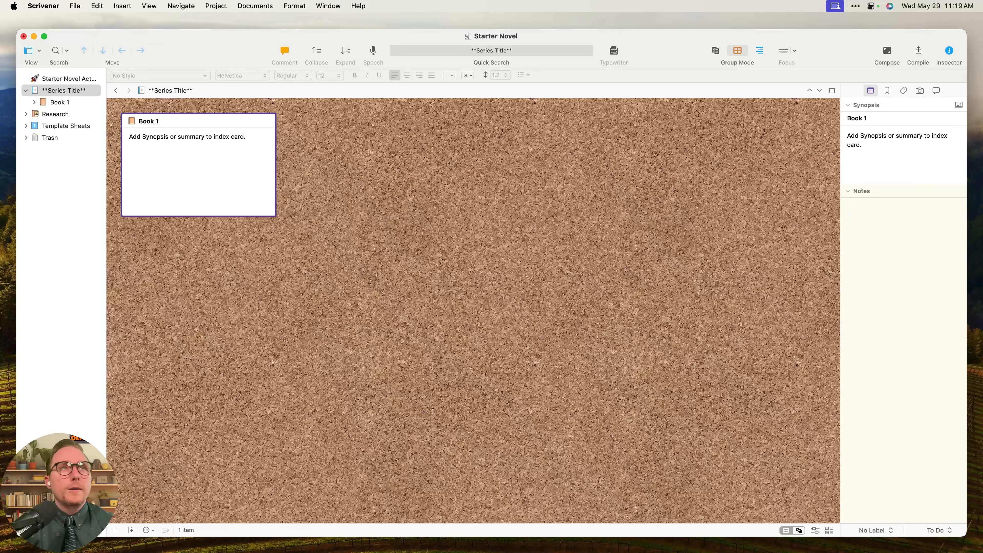
Expand Book 1, Act 1 and Chapter Template in the binder, open the first scene template, and widen the binder to show full titles.
left_click(34, 103)
left_click(33, 103)
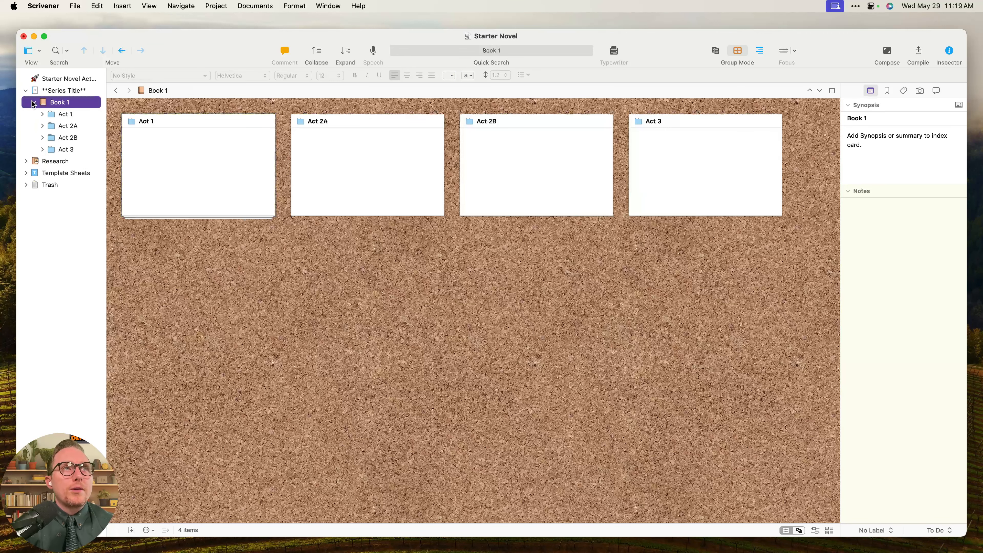
left_click(42, 114)
left_click(54, 128)
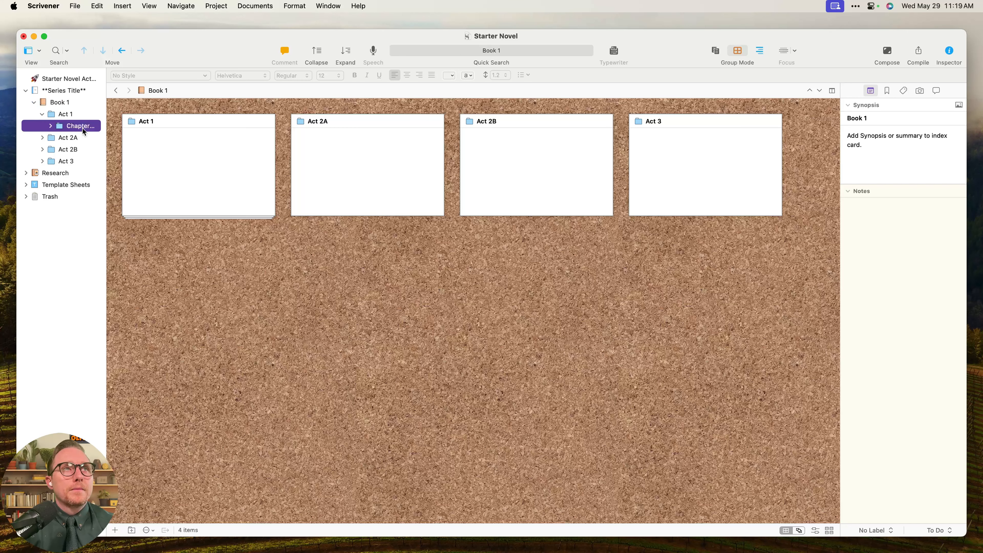
left_click(50, 126)
left_click(93, 138)
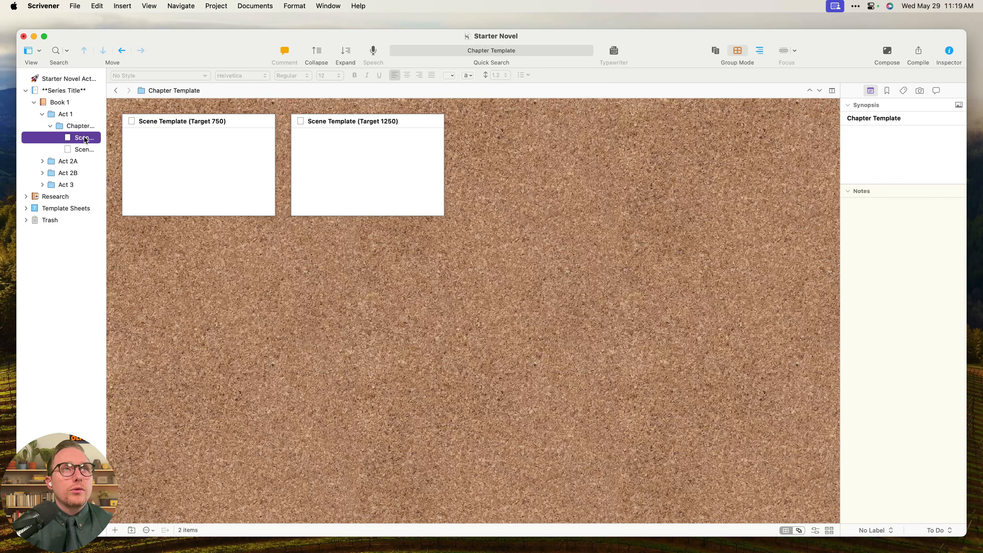
left_click_drag(104, 140, 162, 147)
Rename the Chapter Template folder in Act 1 as "Chapter 1".
left_click(107, 127)
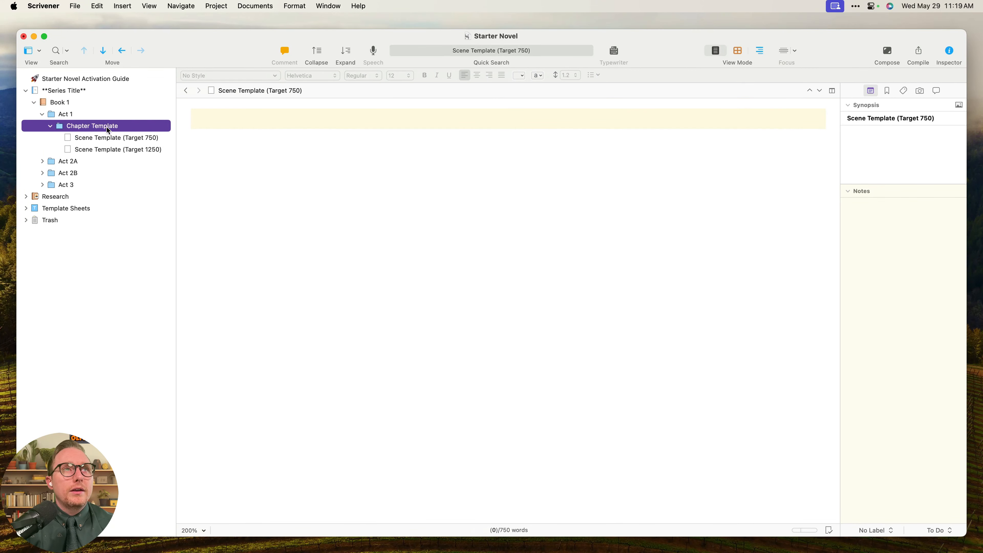
double_click(109, 127)
type("1")
key("Return")
Rename the first scene template in Chapter 1 as "Scene 1 (Target 750)".
left_click(114, 137)
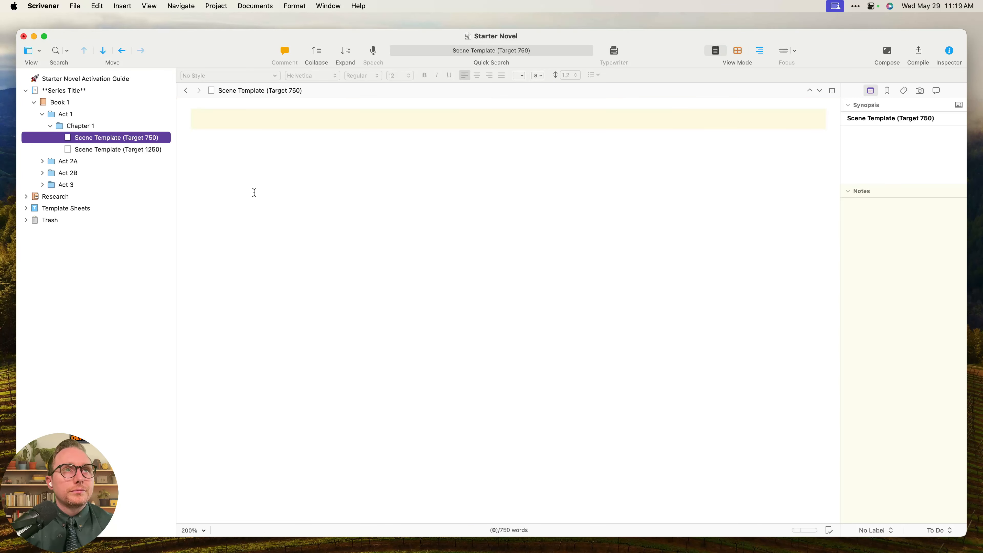
left_click(128, 138)
double_click(116, 139)
type("1")
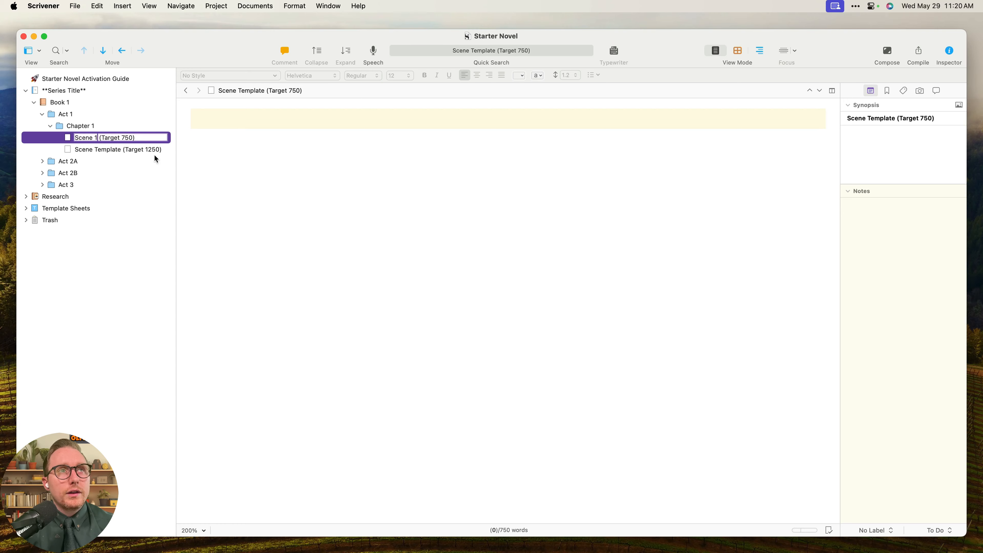
key("Return")
Rename the second scene template in Chapter 1 as "Scene 2 (Target 1250)".
left_click(139, 149)
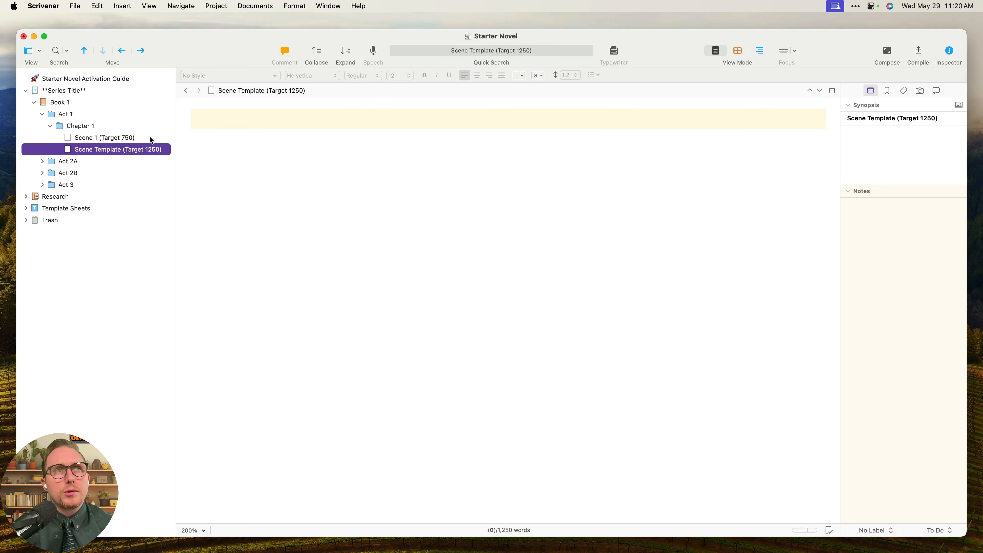
left_click(149, 137)
left_click(116, 149)
double_click(117, 149)
type("2")
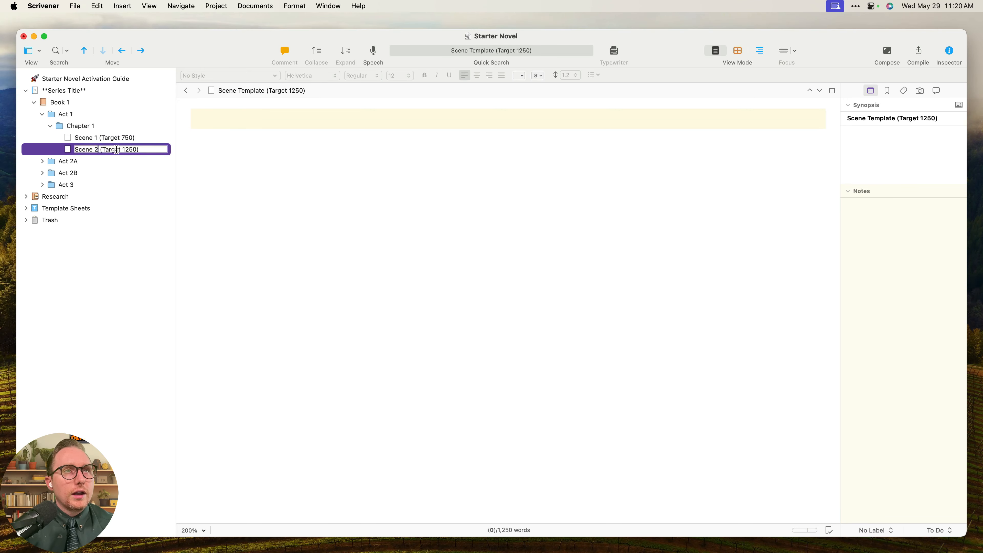
key("Return")
In Scene 1's document notes, write "All the notes I put in scene 1, that are relevant to scene one should go here!".
left_click(110, 136)
left_click(911, 269)
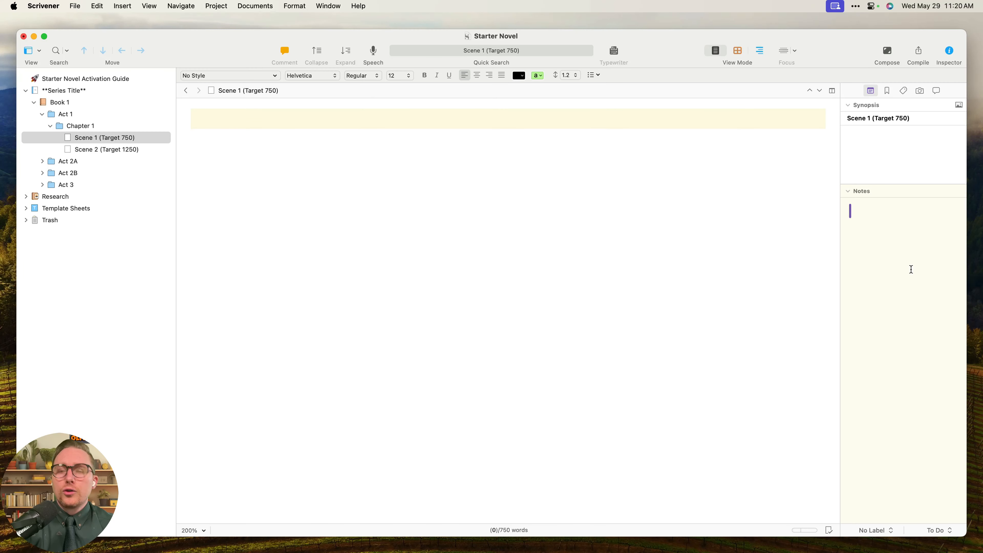
type("All the notes IOp")
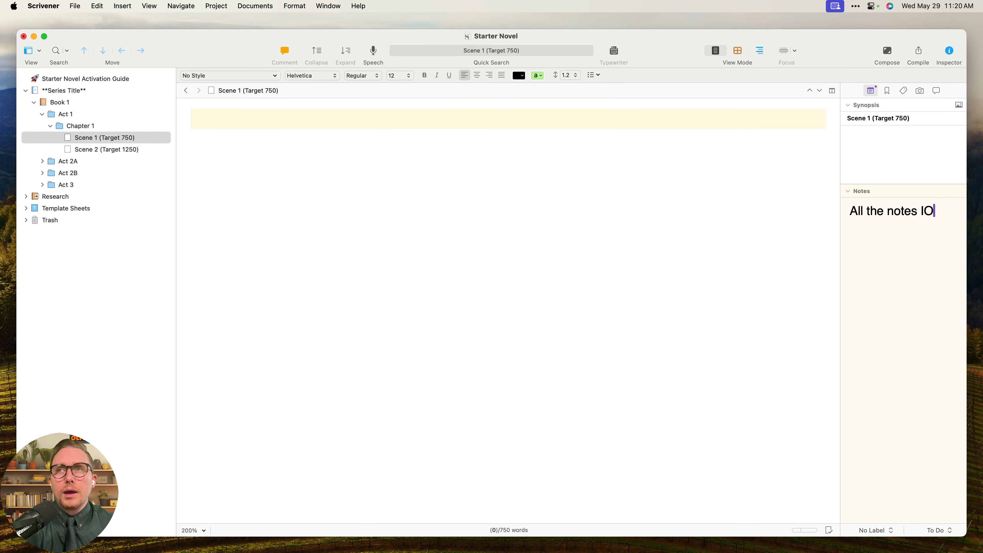
key("BackSpace")
key("BackSpace")
type("put in cs")
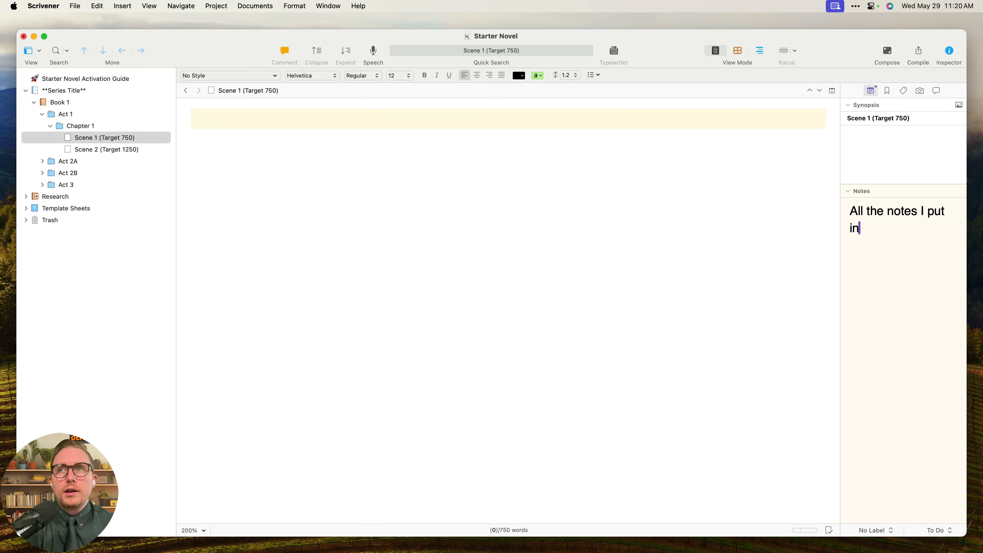
key("BackSpace")
key("BackSpace")
type("scene 1, ")
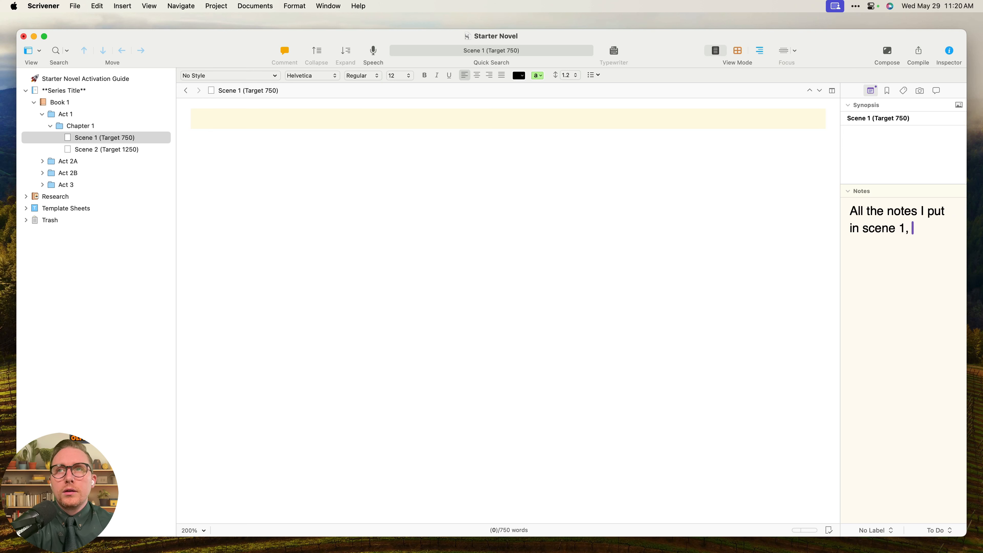
type("that are releva")
key("BackSpace")
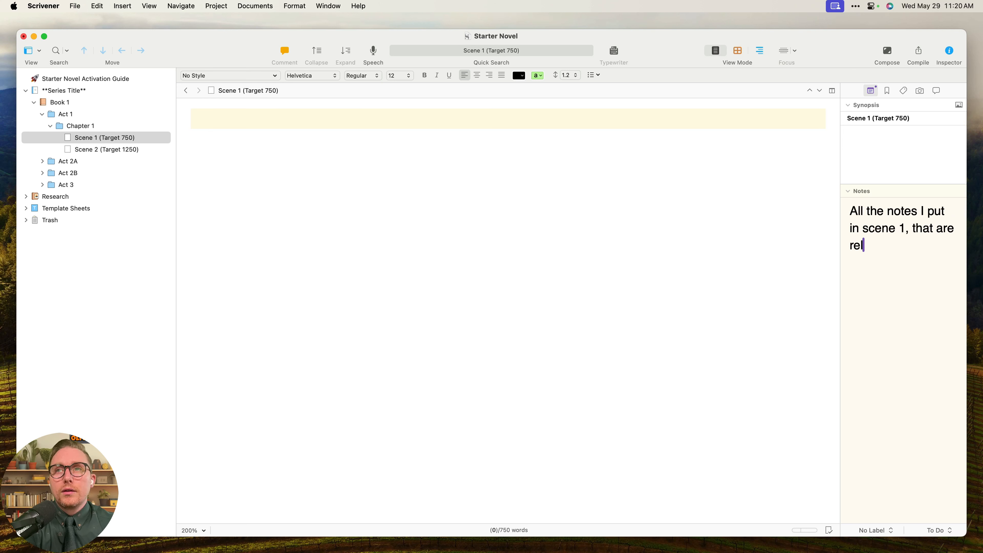
type("evant to scene one")
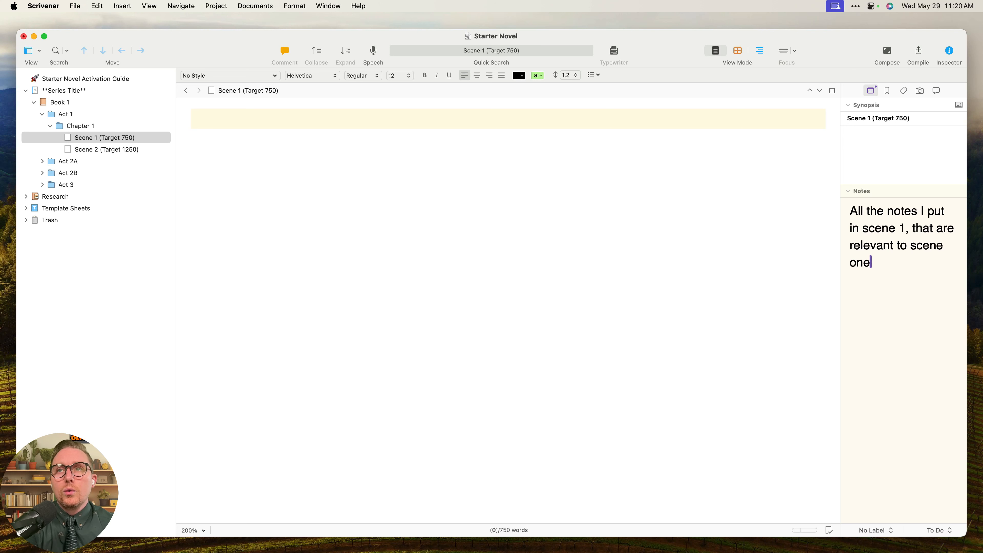
type(" should go here!")
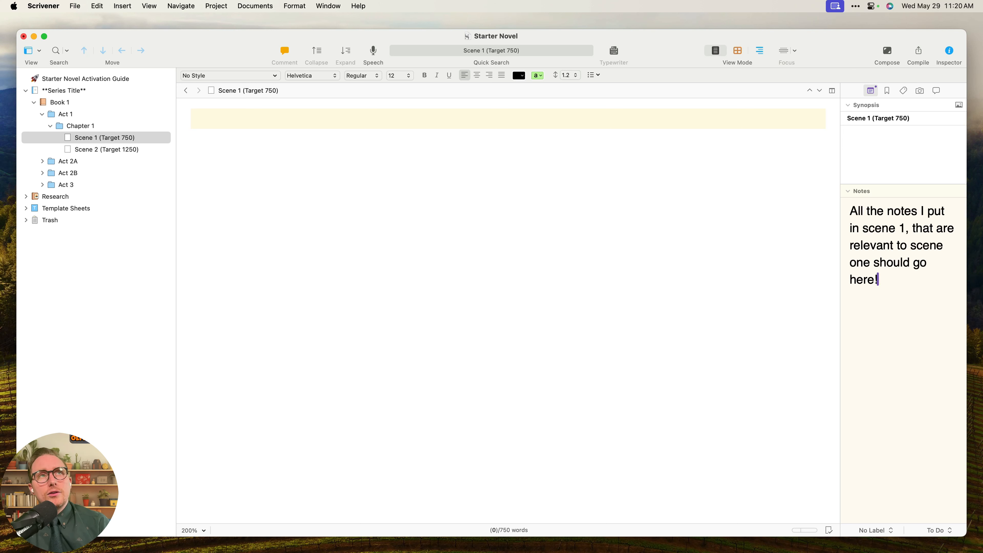
Compare the document notes of Scene 2 with those of Scene 1, selecting Scene 1's note text.
left_click(126, 148)
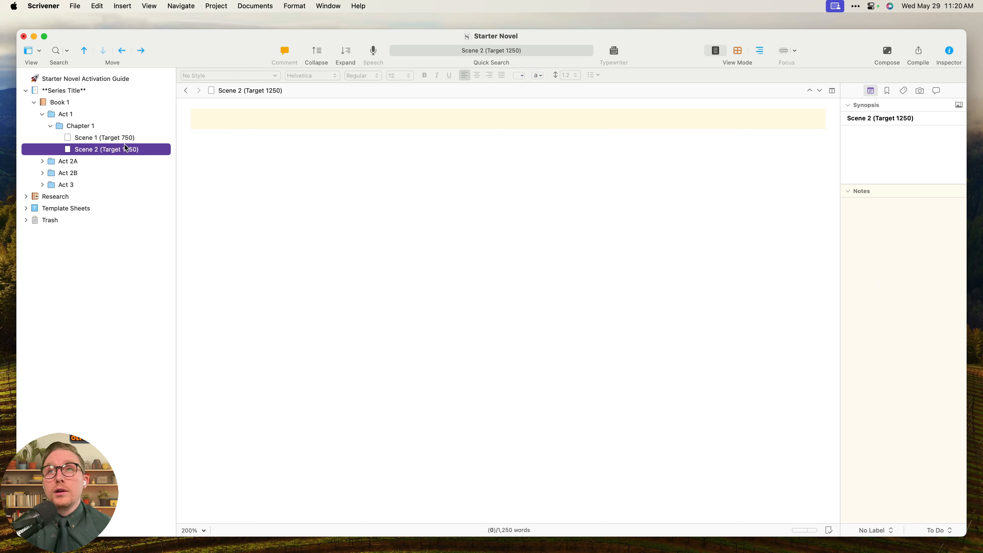
left_click(864, 245)
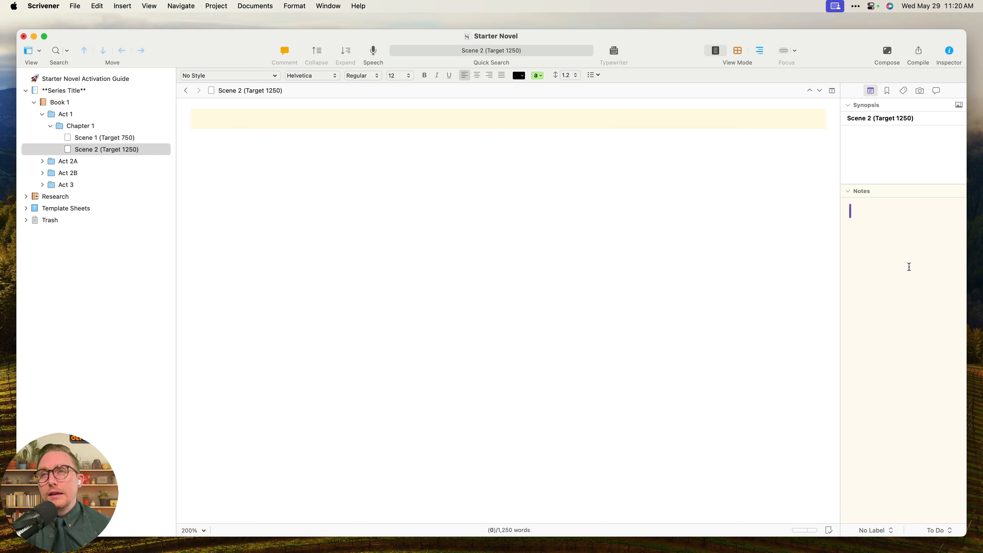
left_click(120, 140)
left_click_drag(919, 292, 801, 198)
Write "Writing I'm my scene." in the main text of Scene 1.
left_click(250, 189)
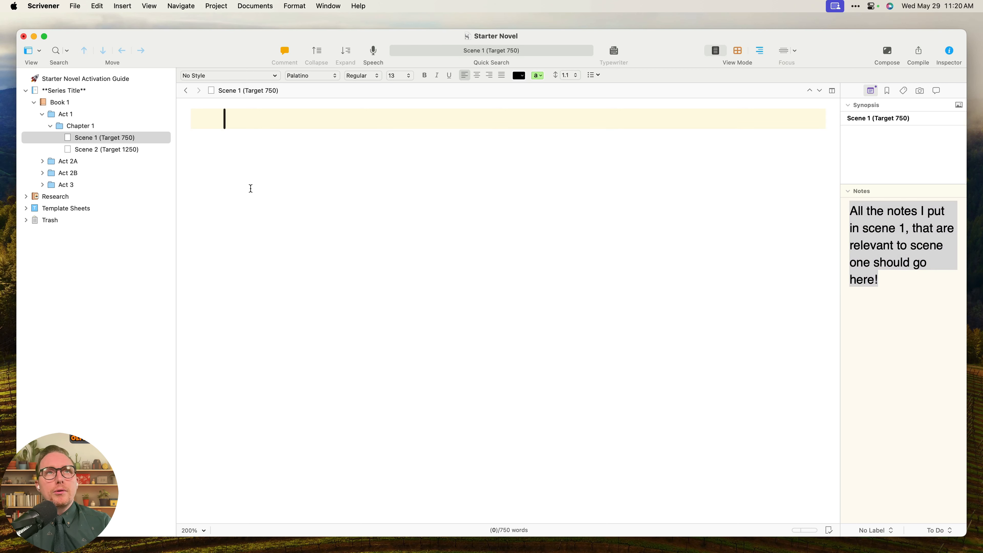
type("Writing")
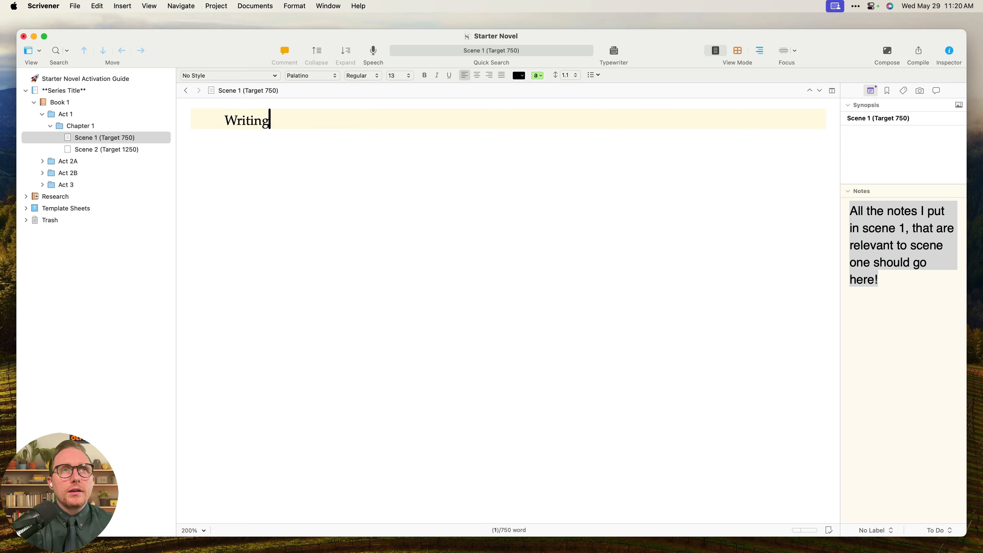
type(" I'm my scene.")
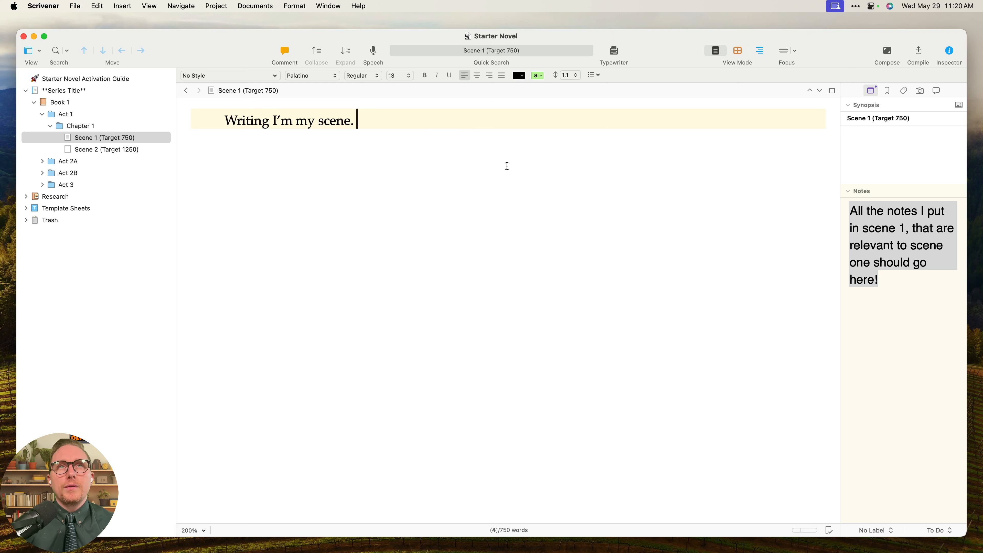
Add a separate paragraph to Scene 1's notes reading "Write down some notes about what I was working on!".
left_click(895, 325)
key("Return")
key("Return")
type("Wr")
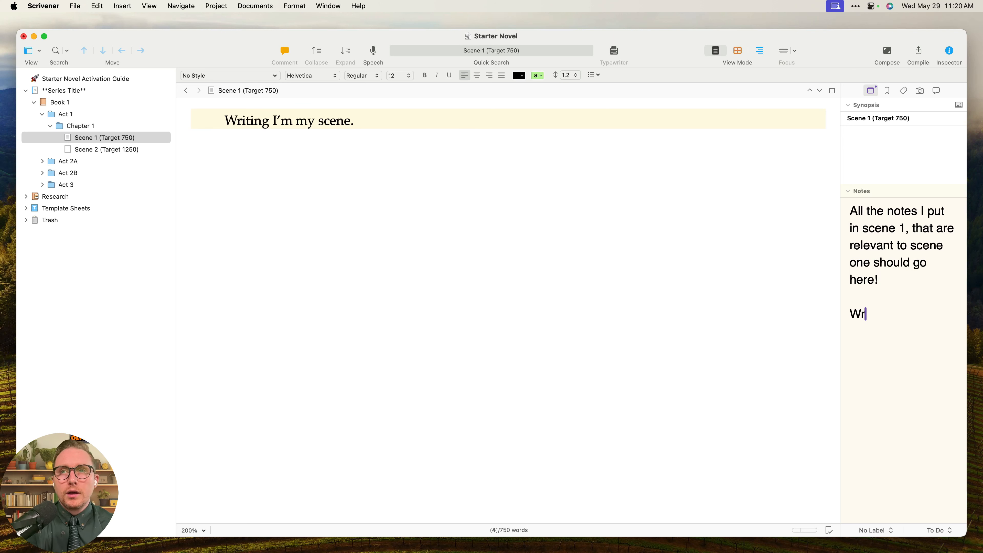
type("ite down some notes")
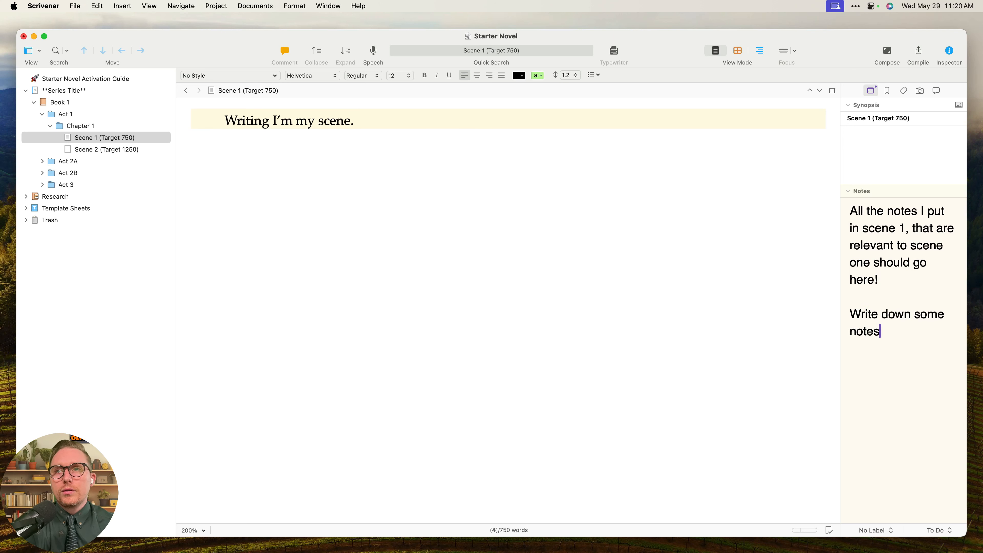
type(" about what I was working on. !")
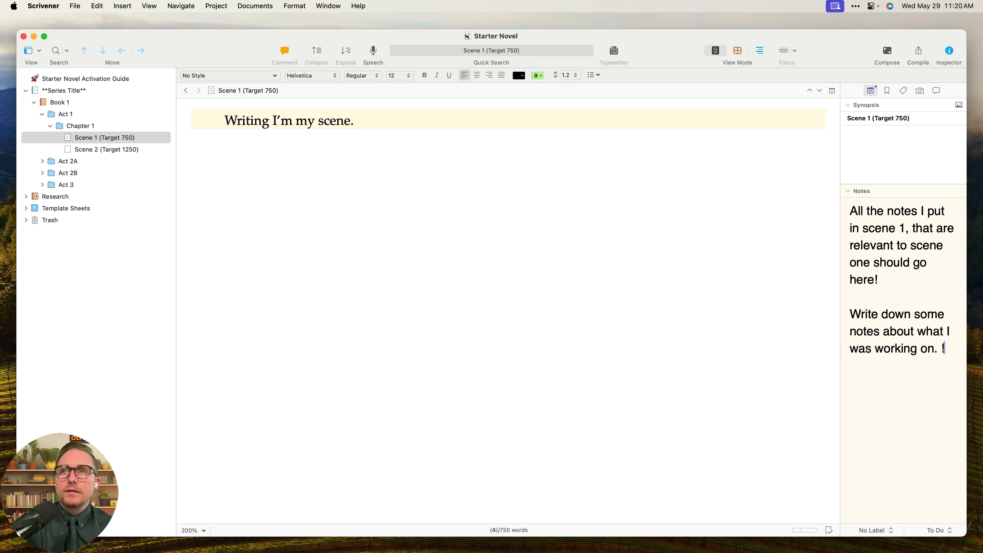
left_click_drag(849, 308, 933, 351)
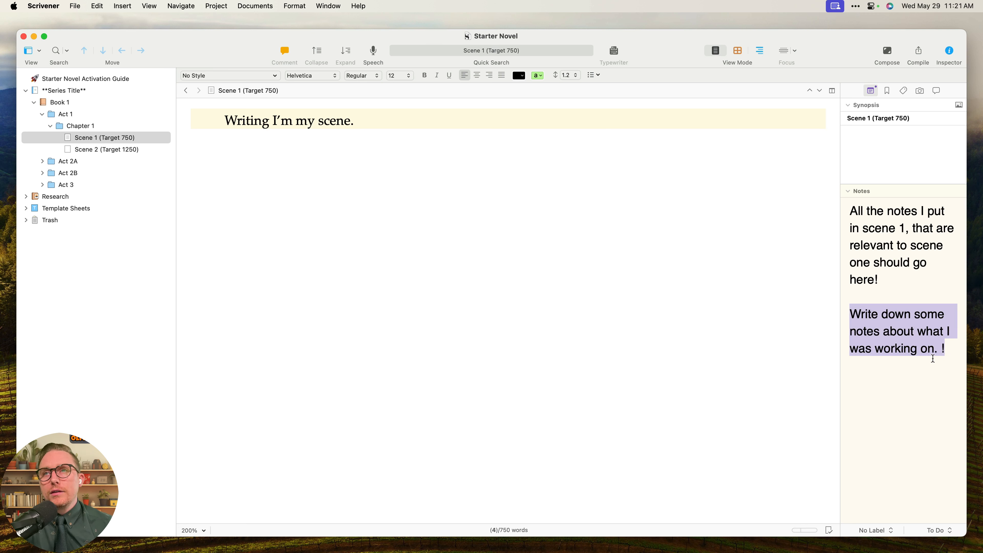
left_click(947, 353)
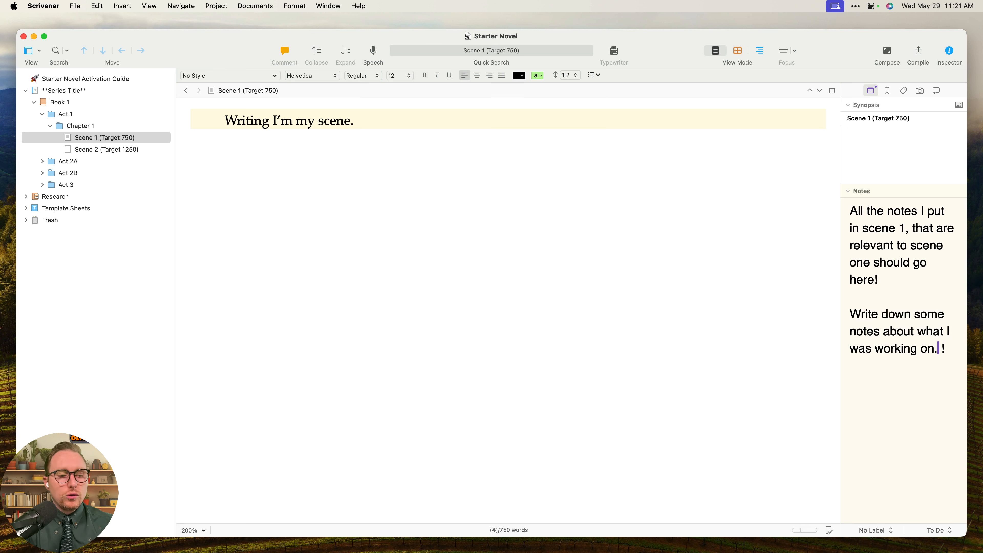
key("BackSpace")
key("BackSpace")
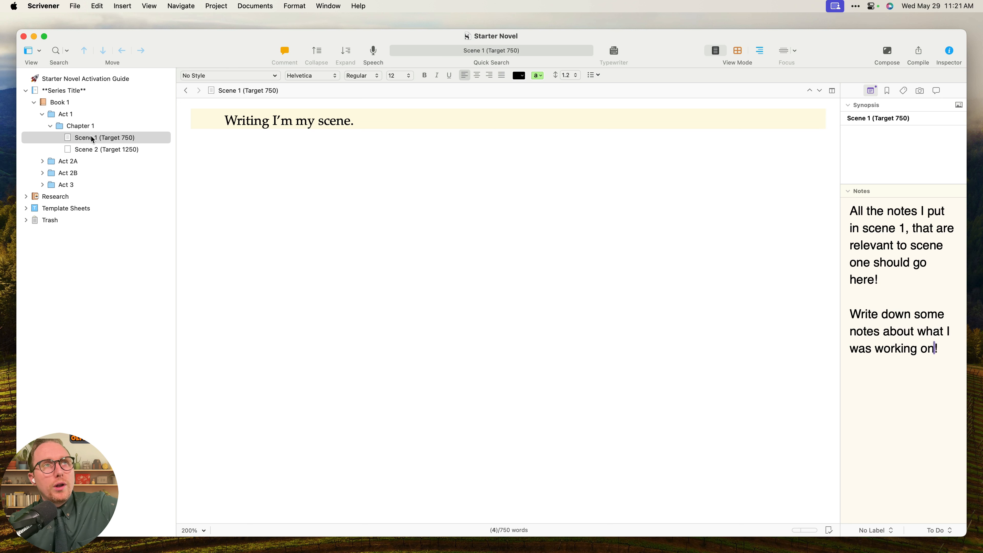
Switch between Scene 2 and Scene 1 to check which notes belong to each, and highlight all of Scene 1's notes.
left_click(113, 150)
left_click(114, 138)
left_click(117, 146)
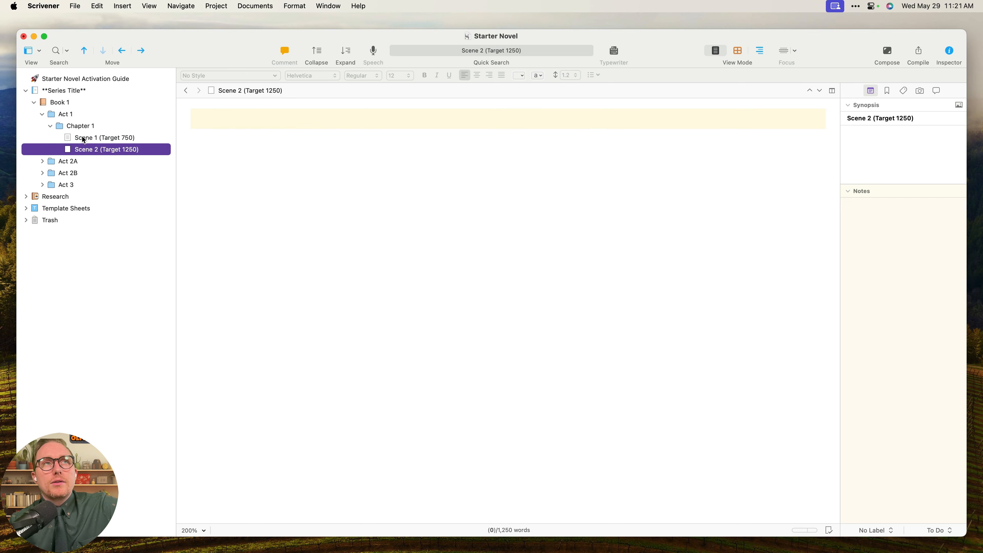
left_click(94, 140)
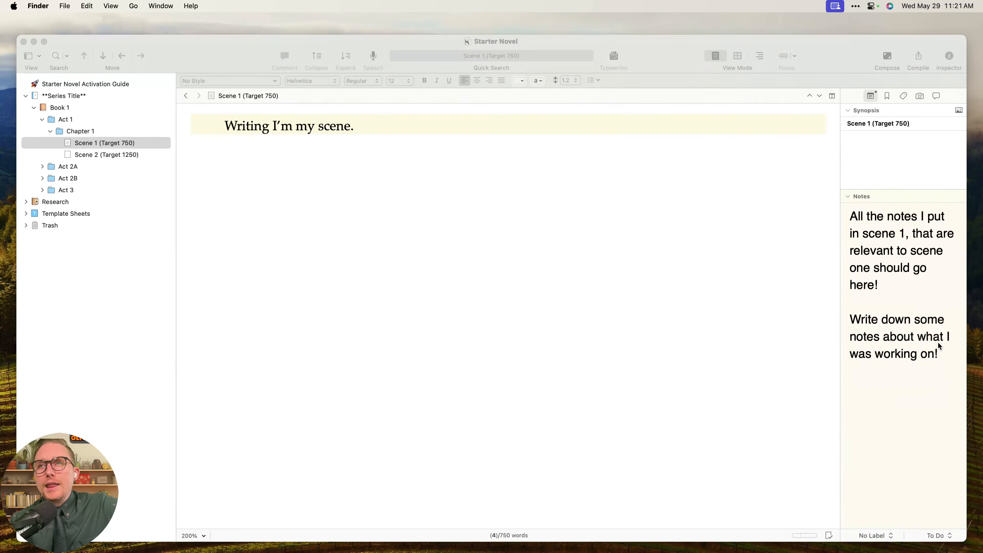
left_click_drag(938, 341, 805, 214)
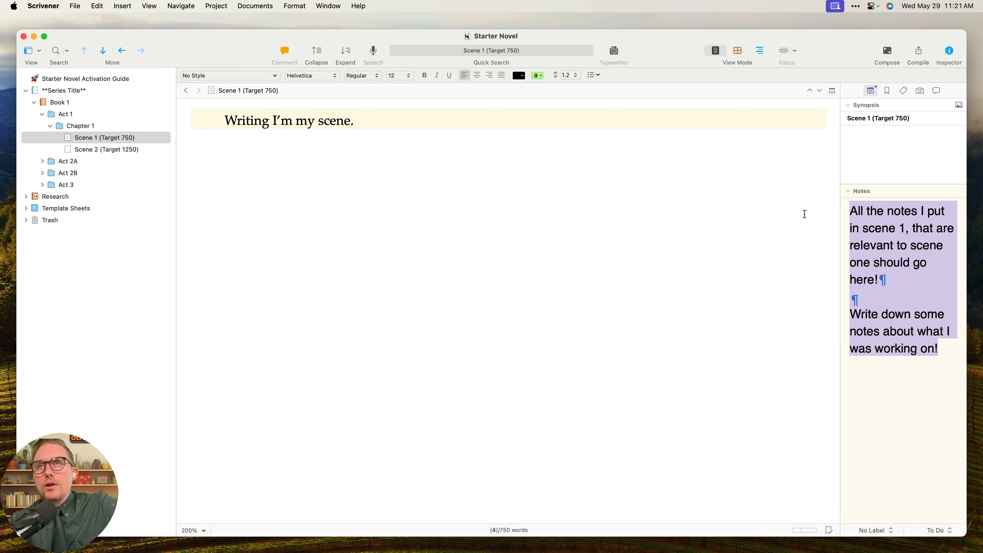
Close the Starter Novel project, reopen Starter Novel.scriv from the recent projects, and select all of Scene 1's text.
left_click(23, 36)
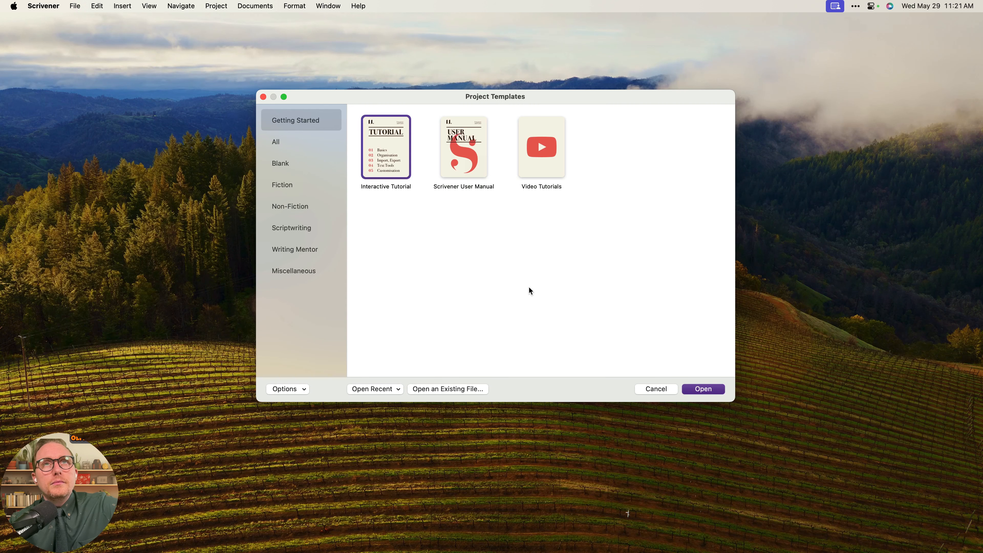
left_click(386, 391)
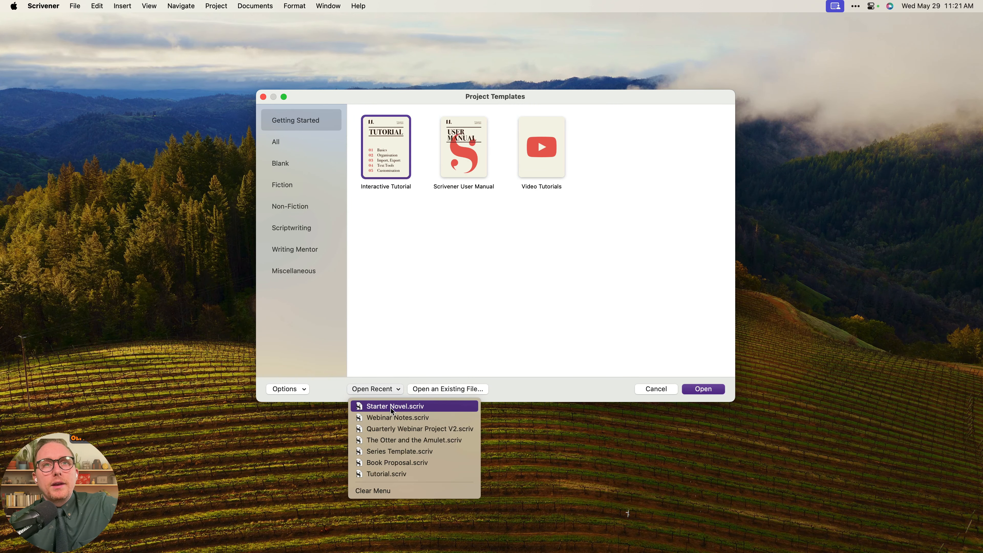
left_click(392, 409)
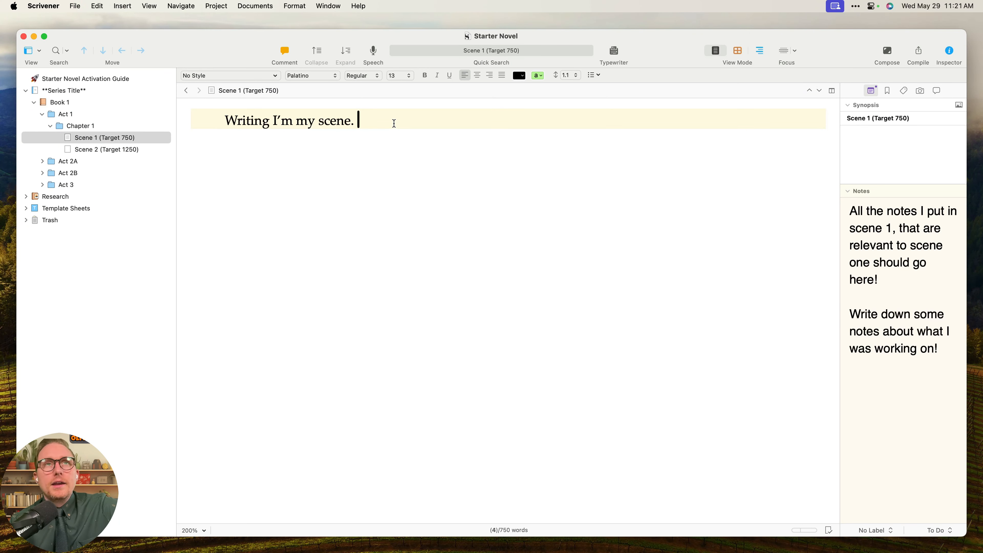
key("super+a")
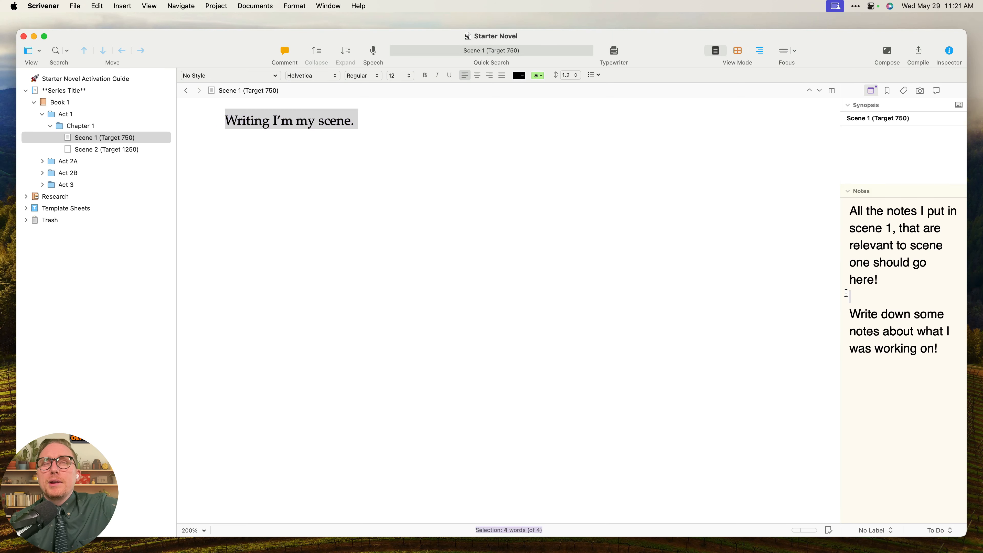
Add a separate paragraph at the end of Scene 1's notes reading "To do list to work on this chapter!".
left_click(476, 180)
left_click(926, 285)
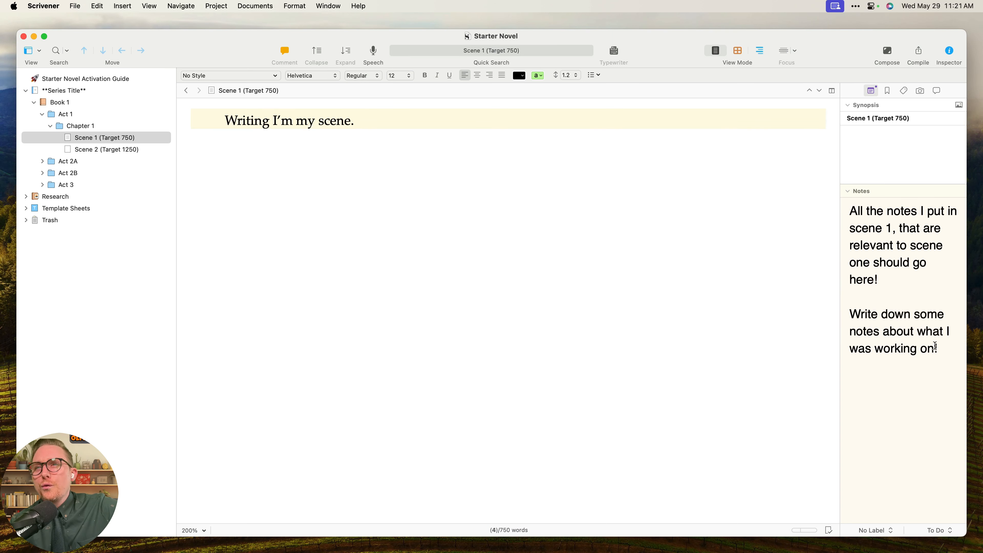
triple_click(856, 315)
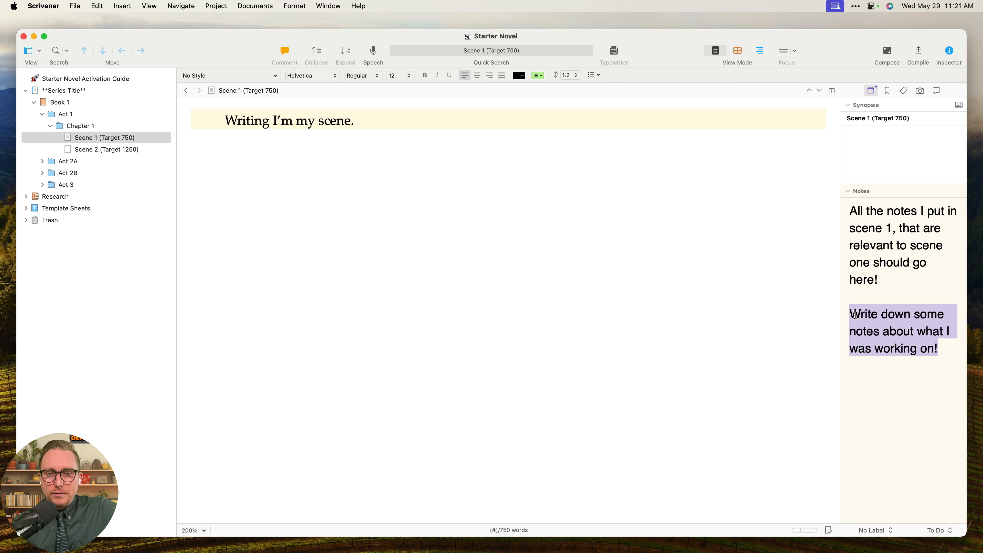
left_click(907, 408)
key("Return")
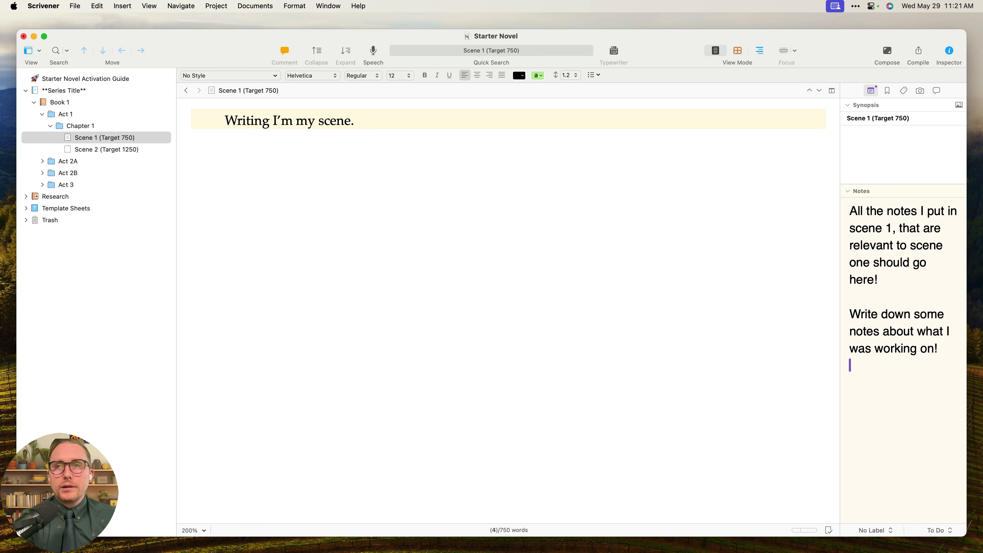
key("Return")
type("To  do lis")
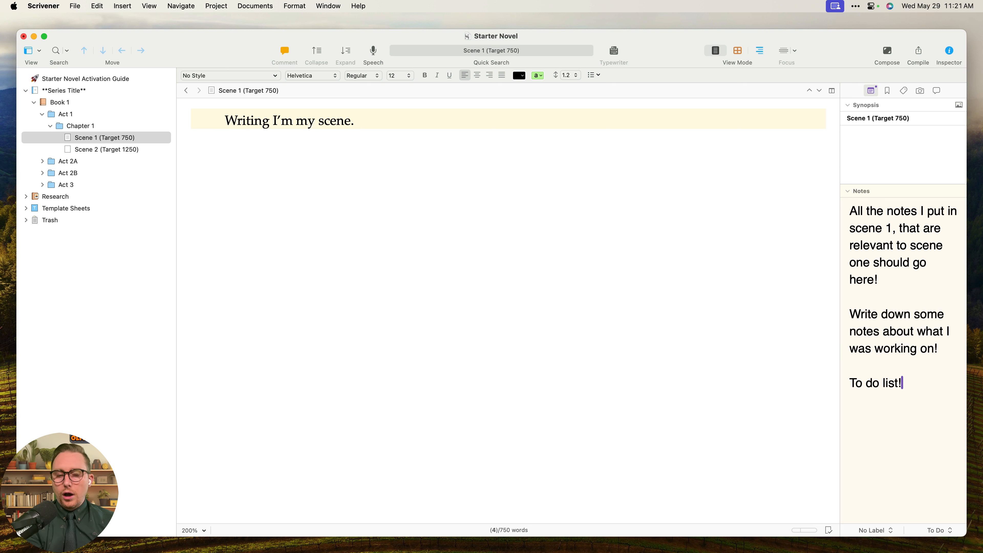
type("t!")
key("BackSpace")
type("to work o")
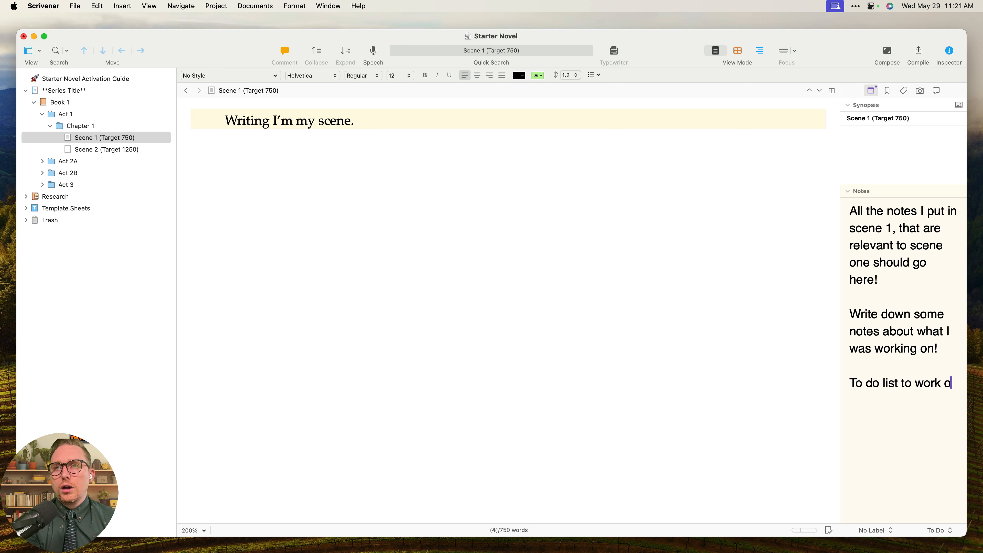
type("n this chapter!")
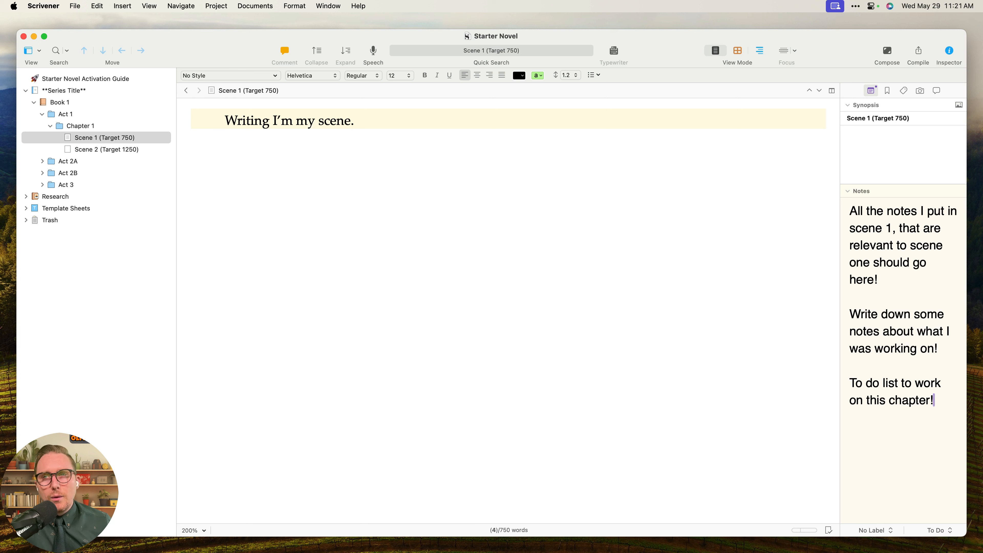
Open The Otter and the Amulet from the recent projects and read through the open scene's notes.
left_click(75, 6)
mouse_move(97, 44)
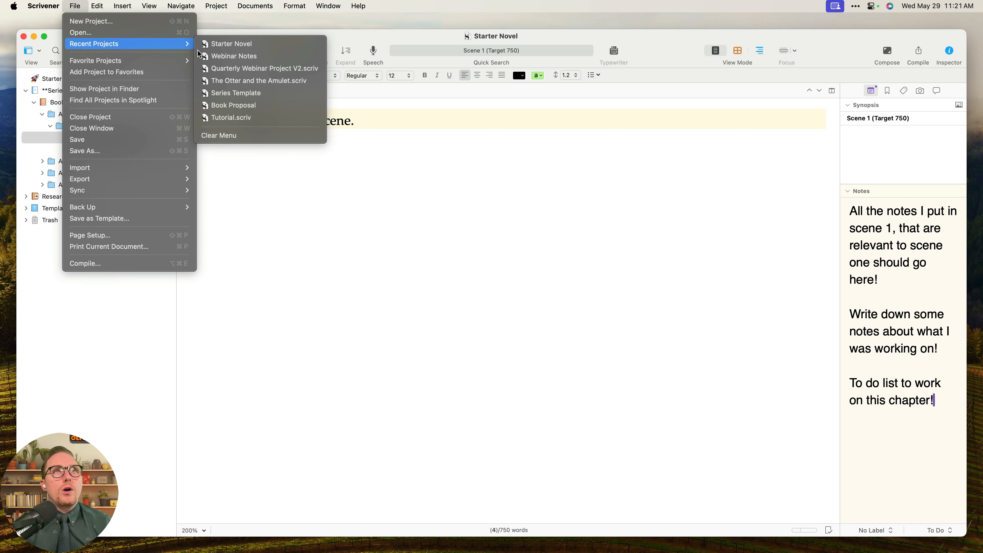
left_click(279, 79)
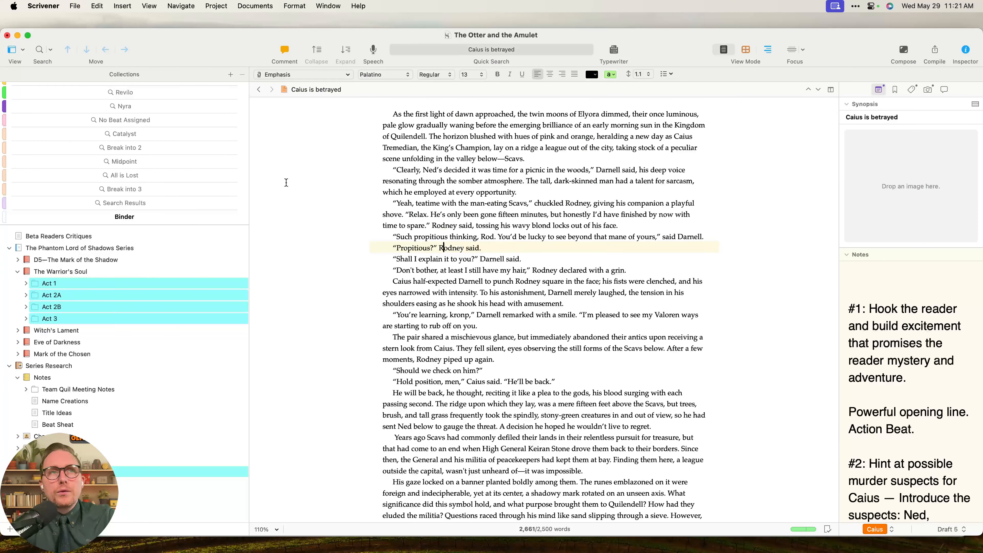
scroll(931, 337, "down", 10)
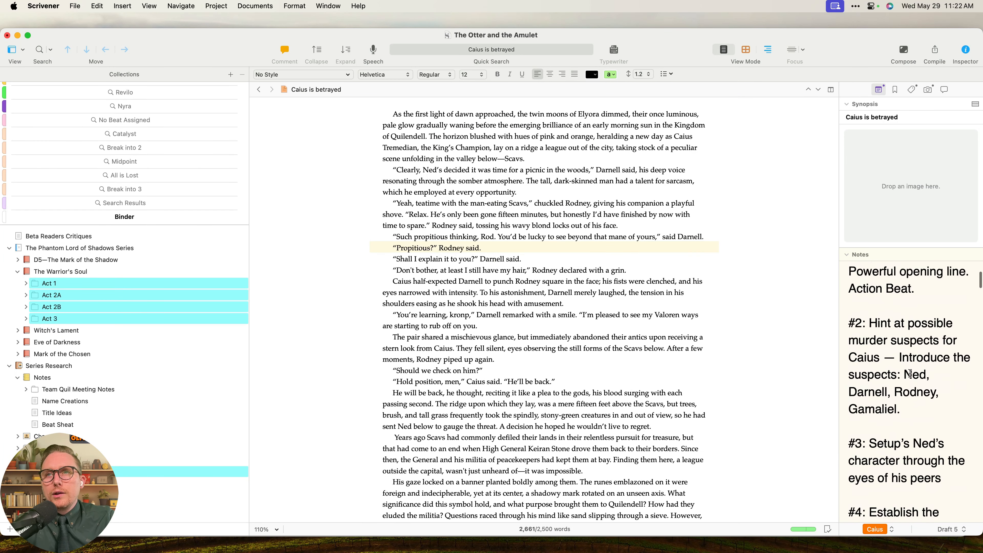
left_click(641, 338)
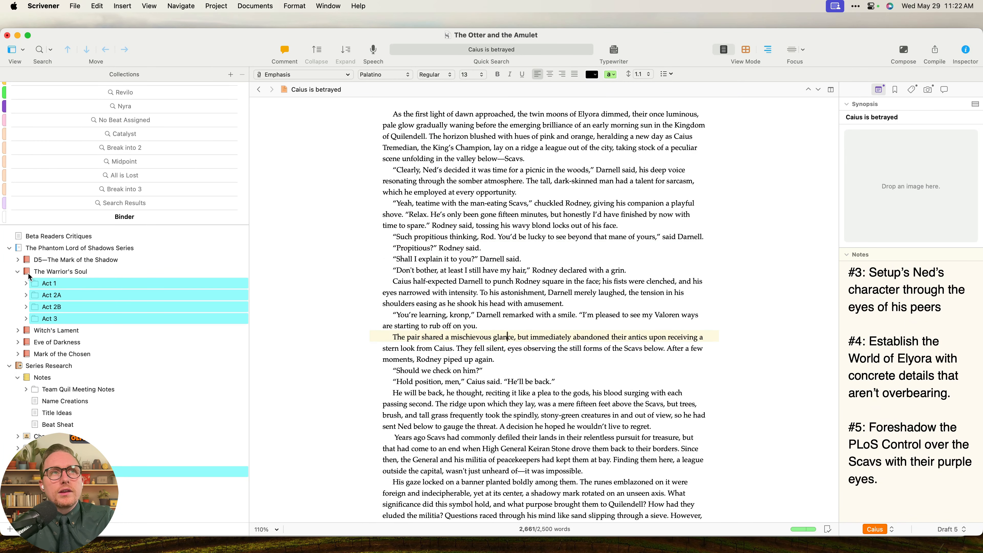
Expand D5—The Mark of the Shadow and its Prologue, open "Caius is betrayed", and examine the scene goals in its notes.
left_click(17, 260)
left_click(79, 286)
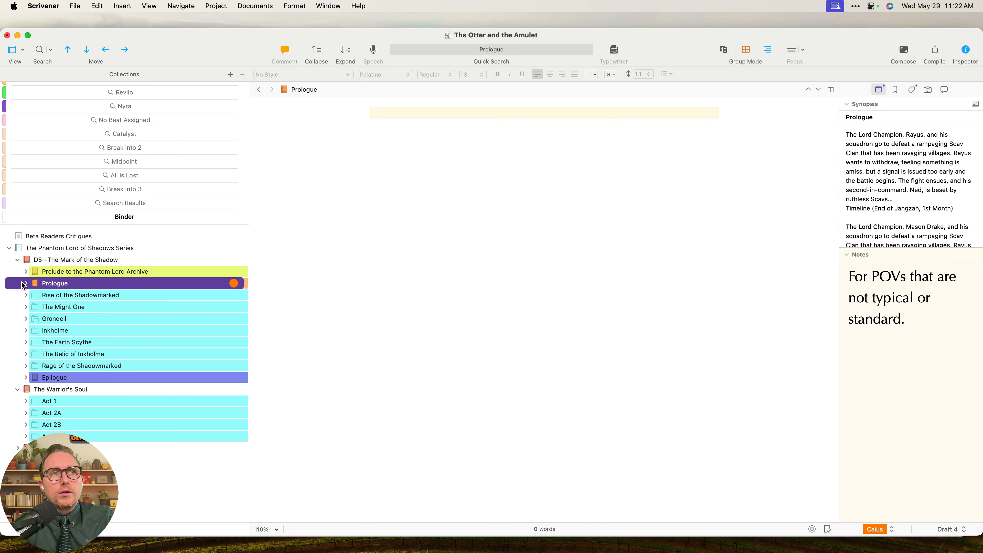
left_click(26, 283)
left_click(87, 306)
scroll(898, 377, "down", 4)
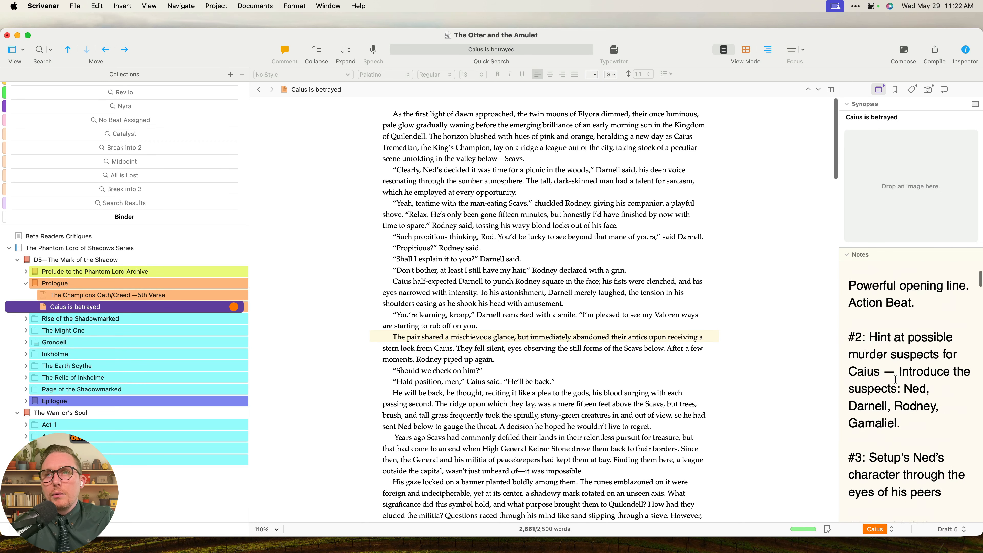
scroll(924, 357, "down", 3)
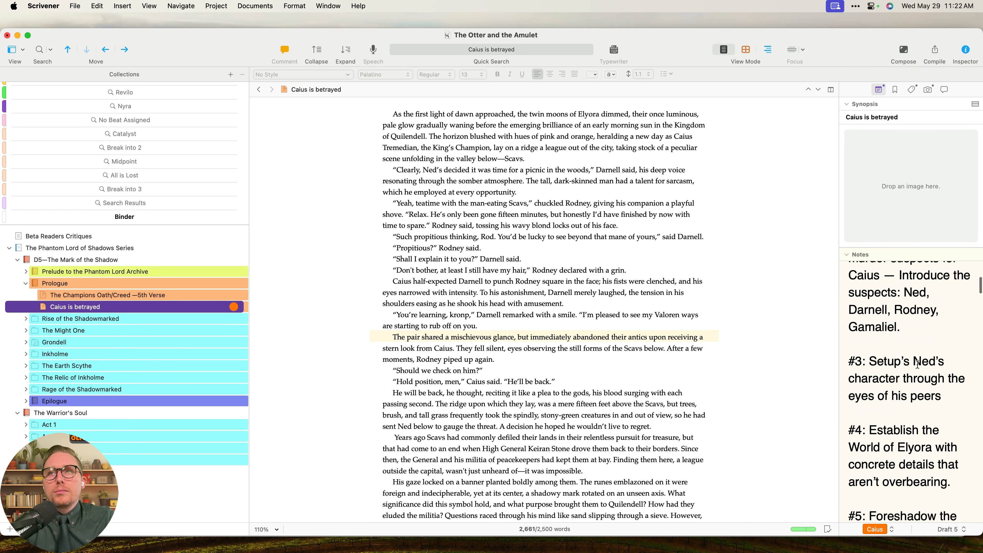
left_click_drag(872, 358, 945, 403)
scroll(945, 402, "down", 10)
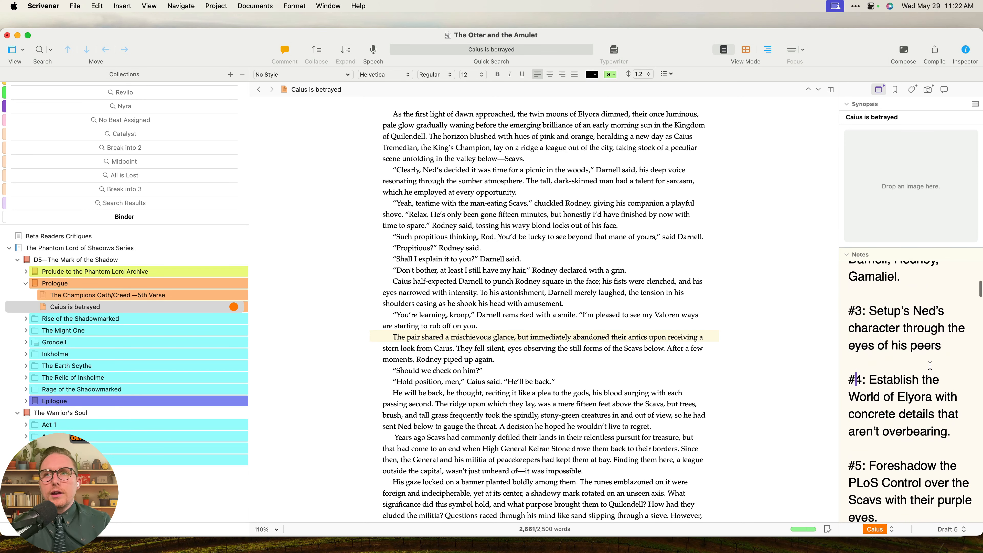
scroll(929, 366, "up", 1)
scroll(929, 365, "down", 1)
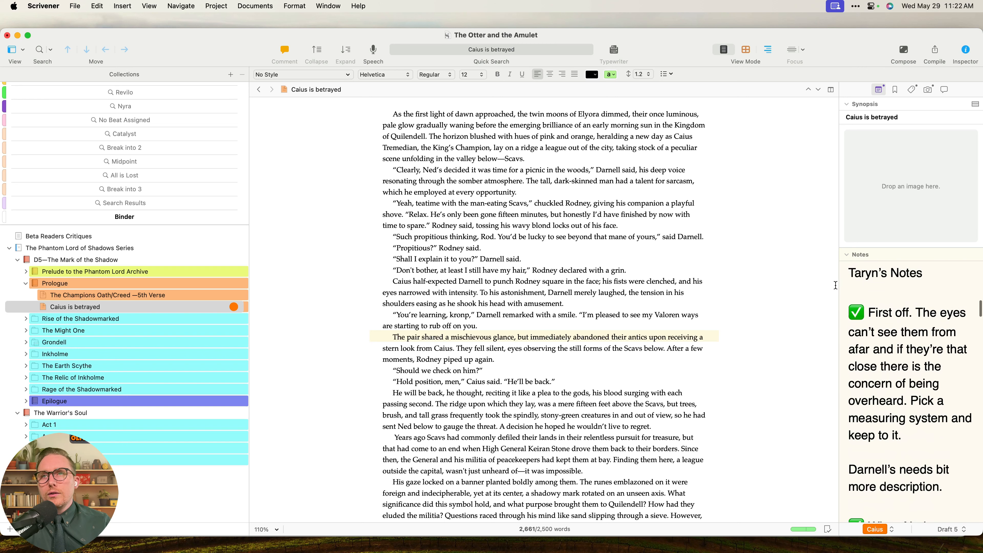
Highlight the feedback heading in the scene's notes and the comment about Darnell's description.
left_click_drag(852, 273, 945, 283)
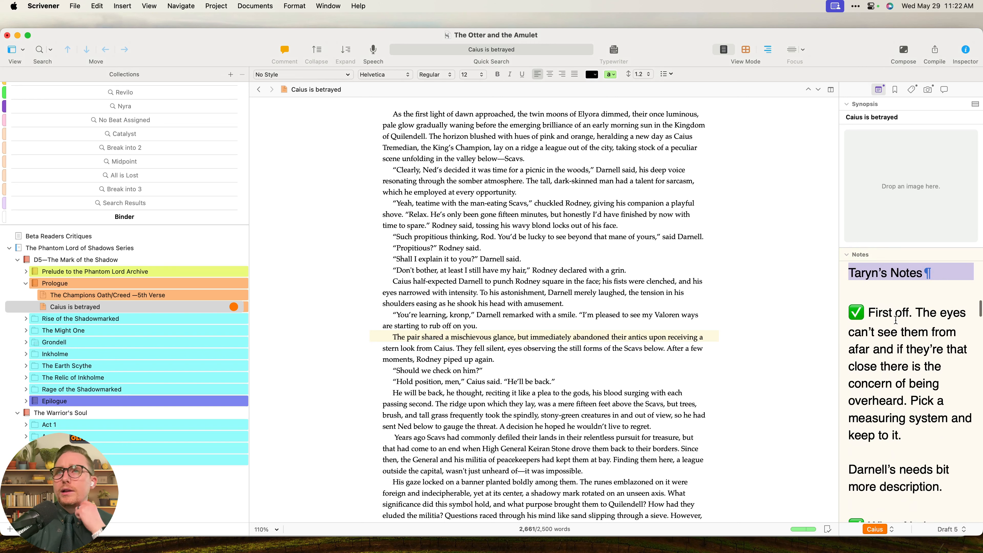
scroll(879, 322, "down", 5)
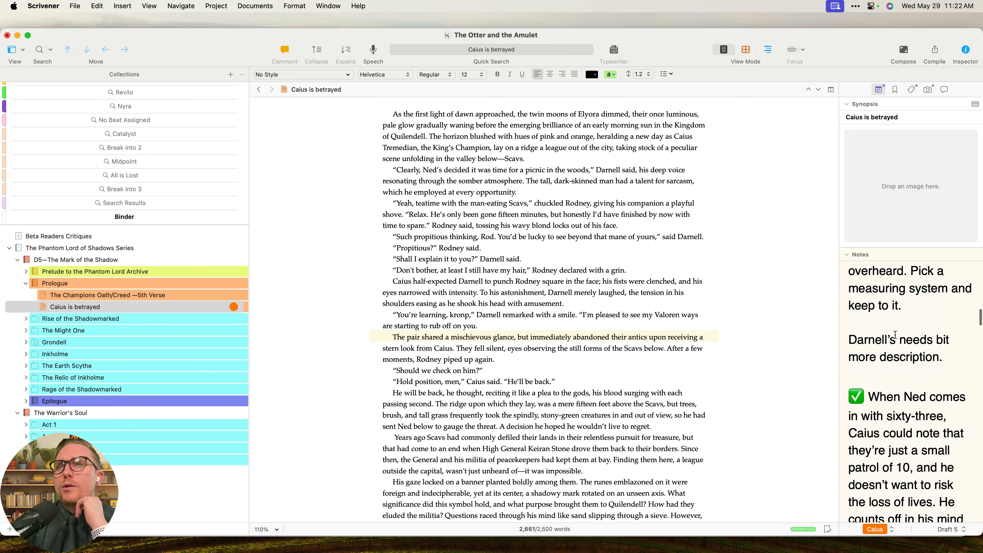
triple_click(863, 281)
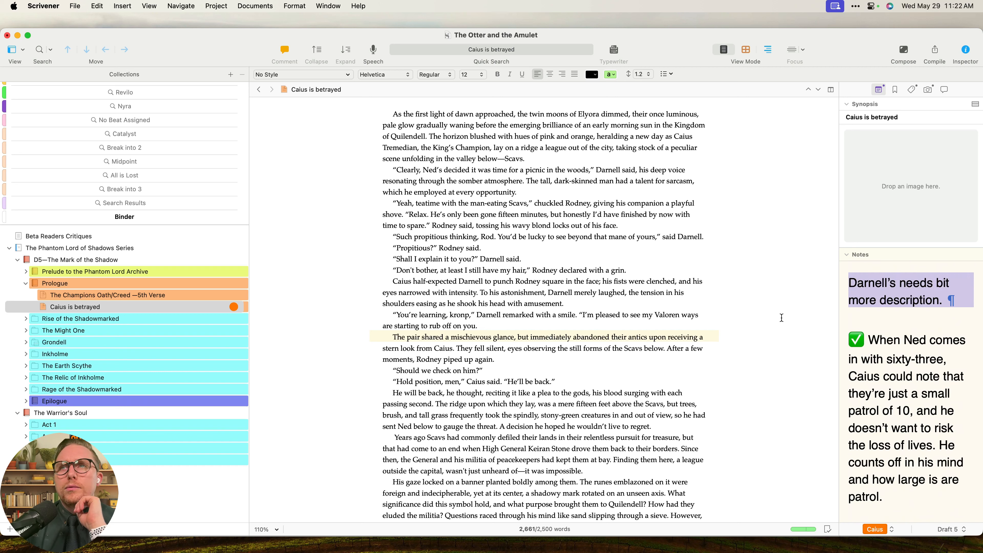
key("BackSpace")
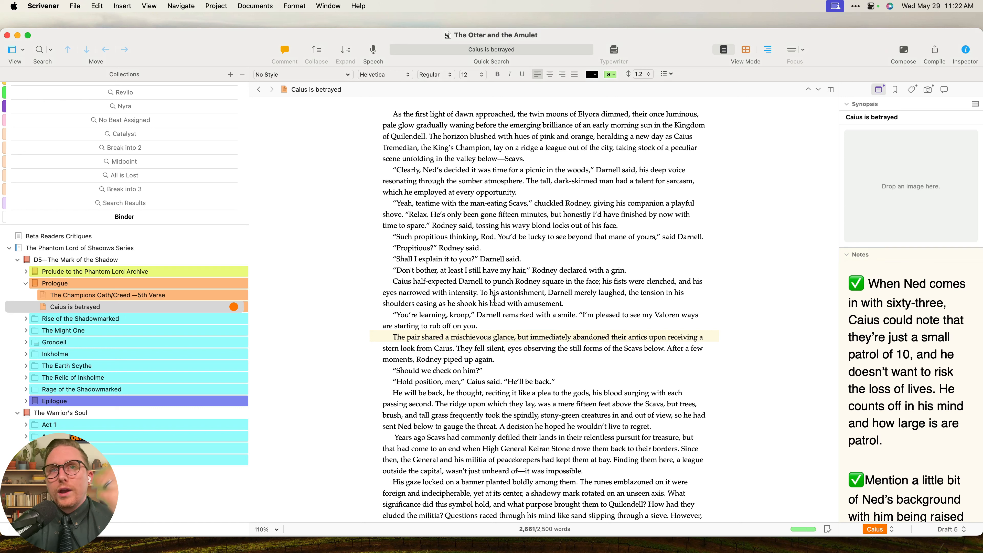
Look through the rest of the feedback notes for "Caius is betrayed" and widen the inspector.
scroll(931, 359, "up", 6)
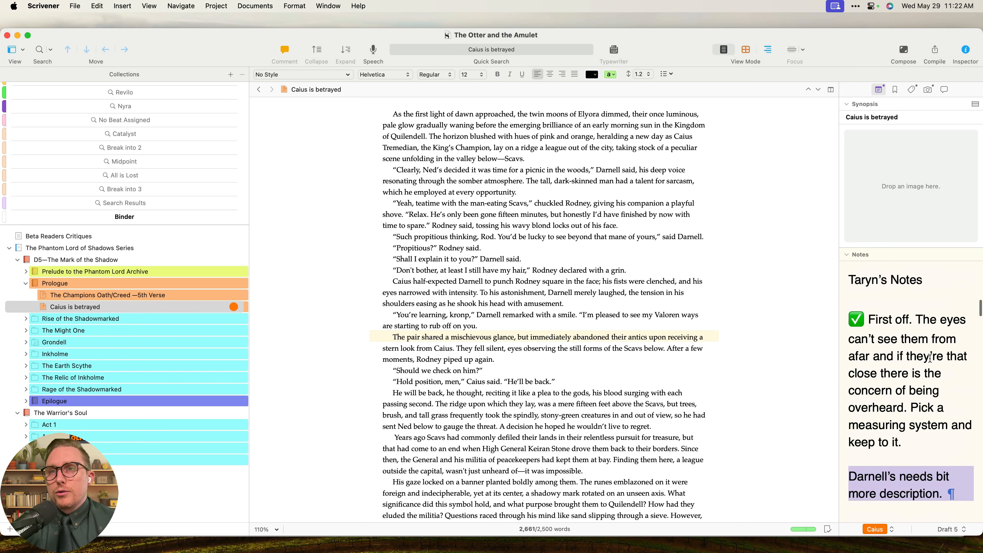
scroll(928, 351, "down", 15)
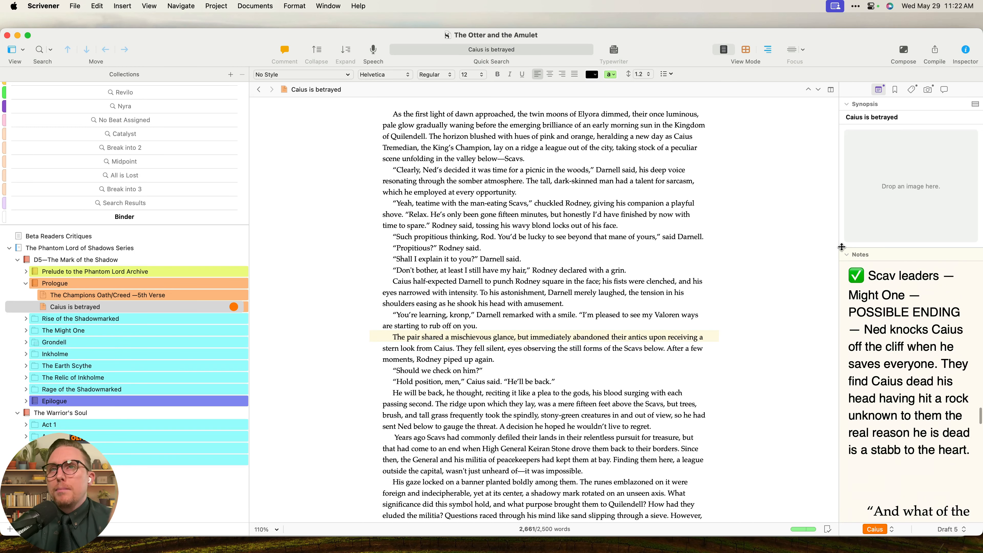
left_click_drag(839, 248, 733, 251)
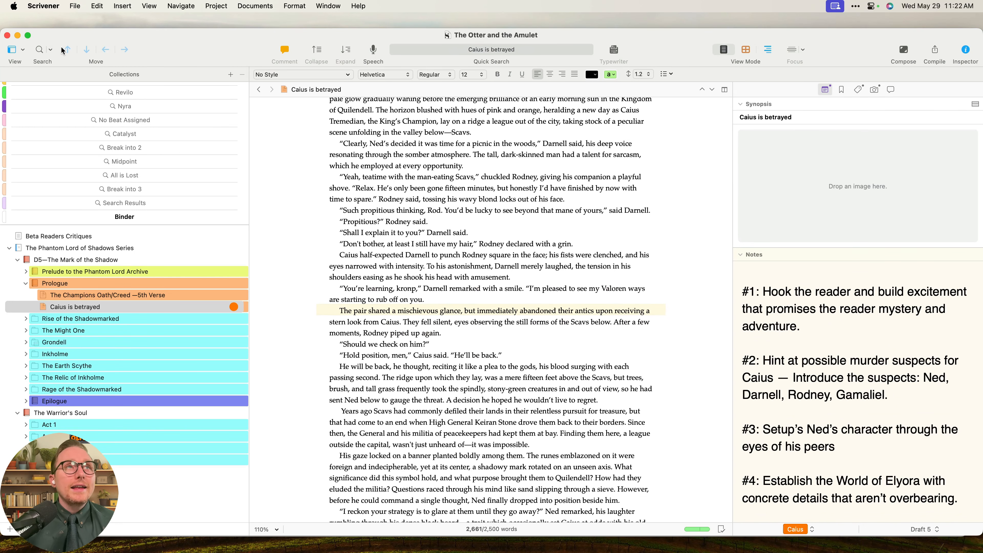
Merge all open project windows into one tabbed window and switch to the Starter Novel project.
left_click(329, 6)
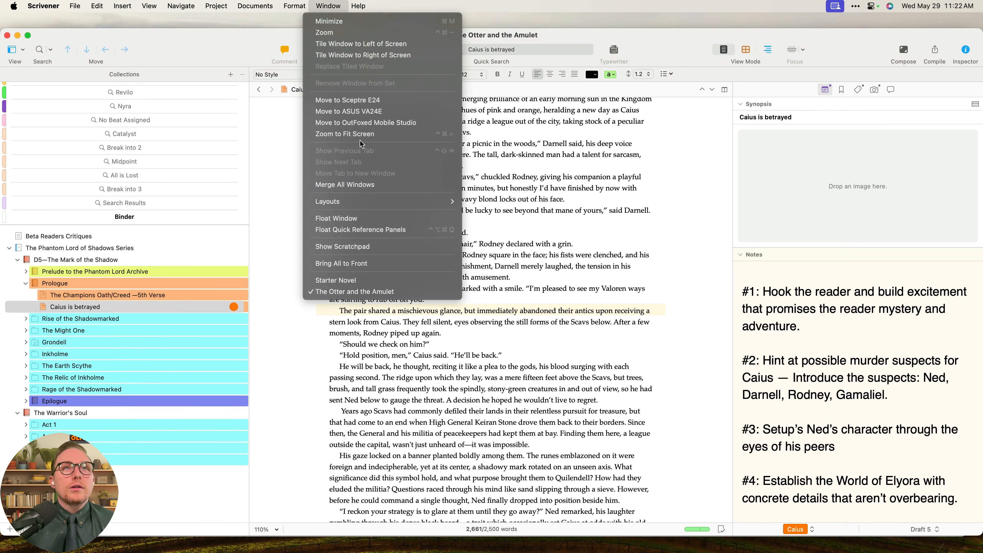
left_click(378, 186)
left_click(599, 79)
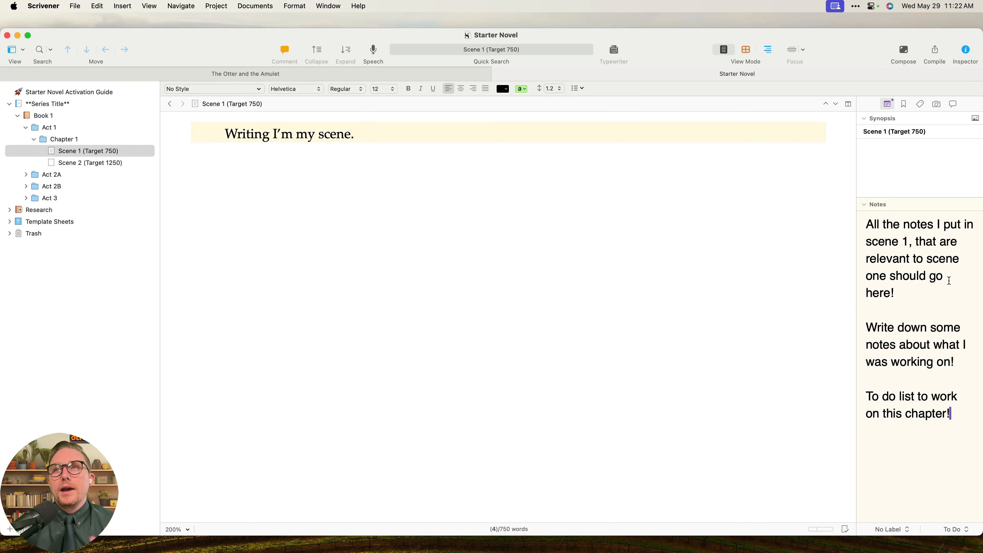
Switch from Scene 1 to Scene 2 and back to compare the notes attached to each scene.
double_click(943, 298)
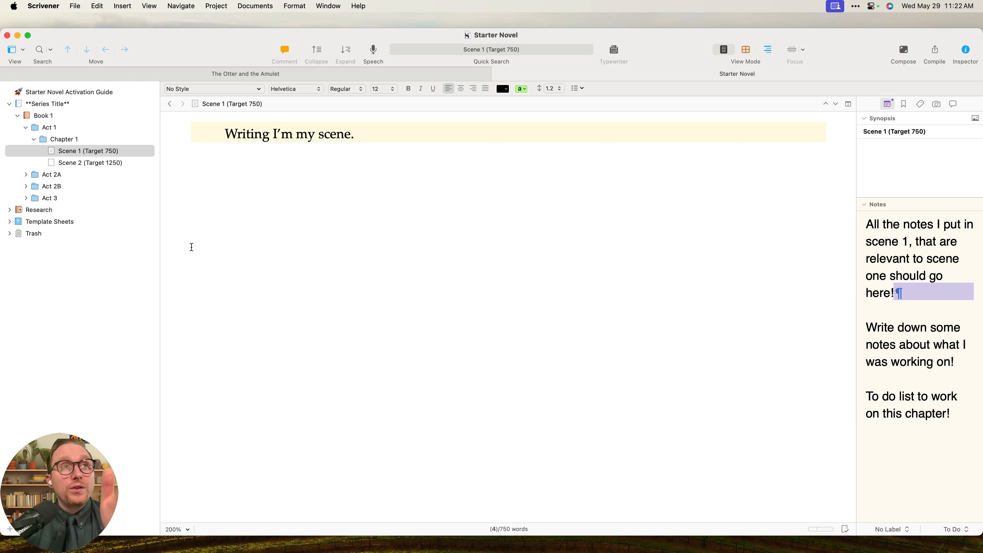
left_click(90, 164)
left_click(911, 274)
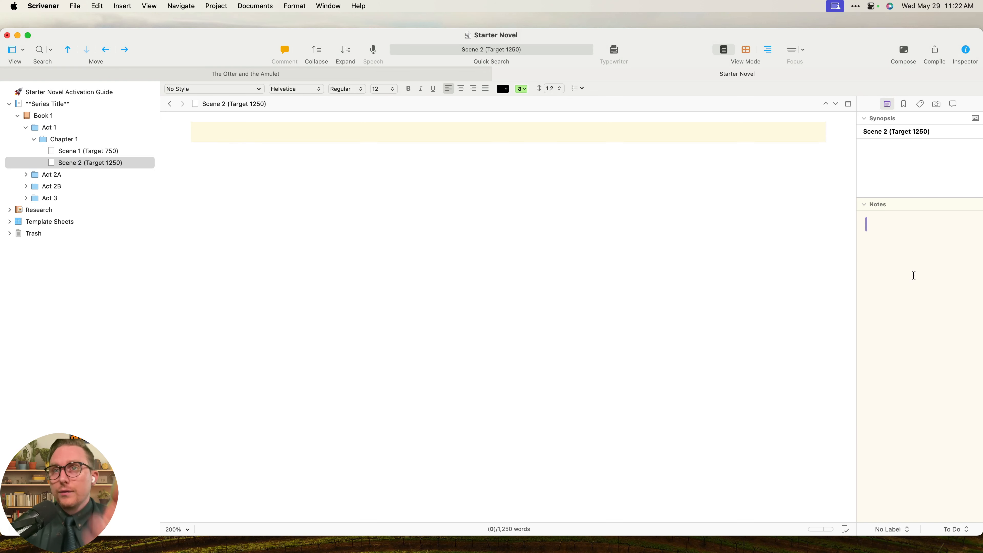
left_click(101, 152)
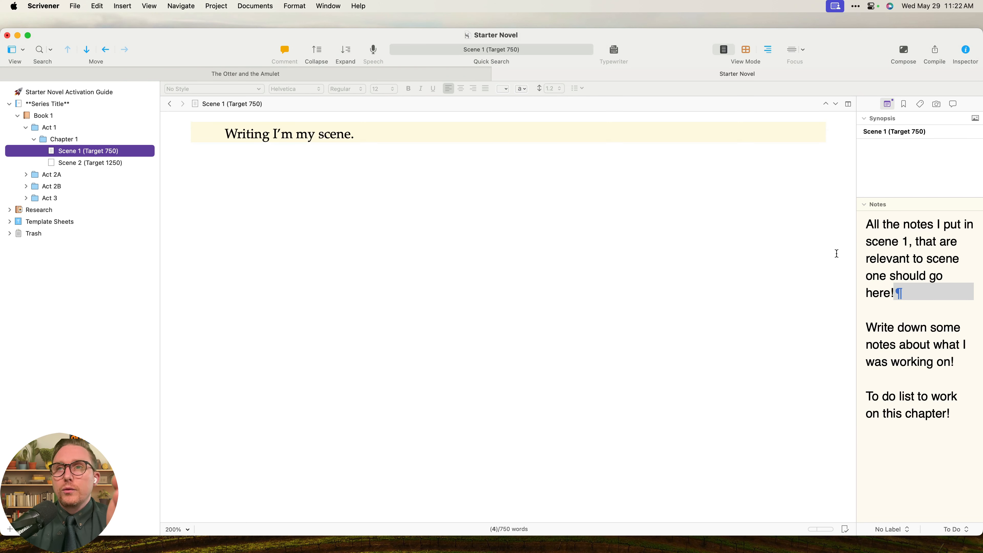
left_click(909, 288)
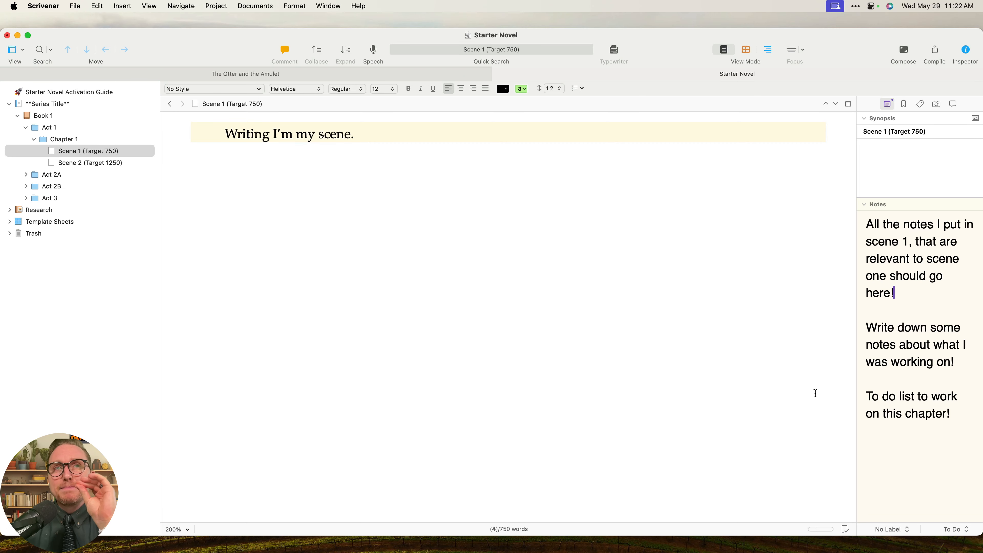
Expand the Research folder and look through its Project Notes, Characters, Settings and Front Matter items.
left_click(10, 210)
left_click(62, 223)
left_click(18, 222)
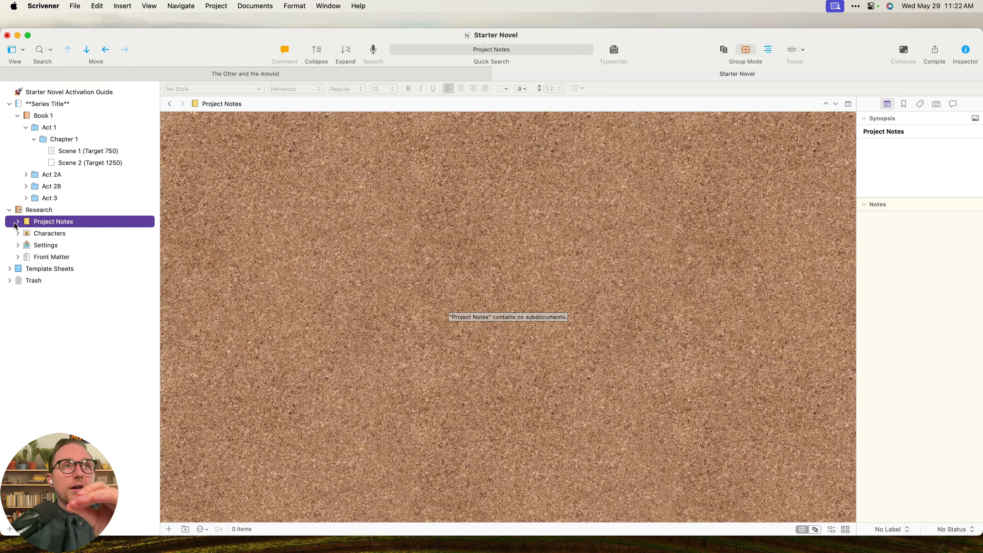
left_click(18, 233)
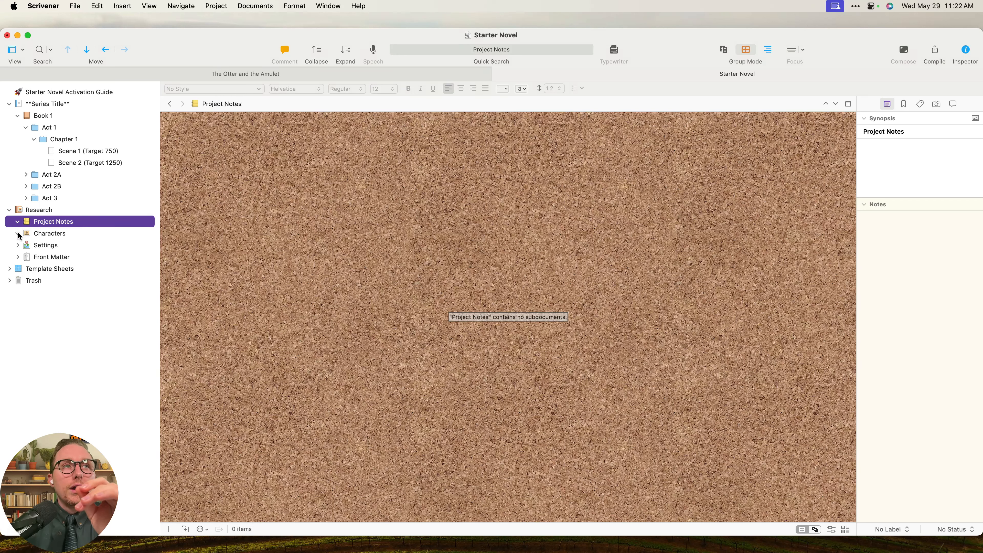
left_click(43, 250)
left_click(46, 259)
Expand Template Sheets and look through the Irresistible Hero, Character and Setting sketches and the Chapter Template.
left_click(10, 269)
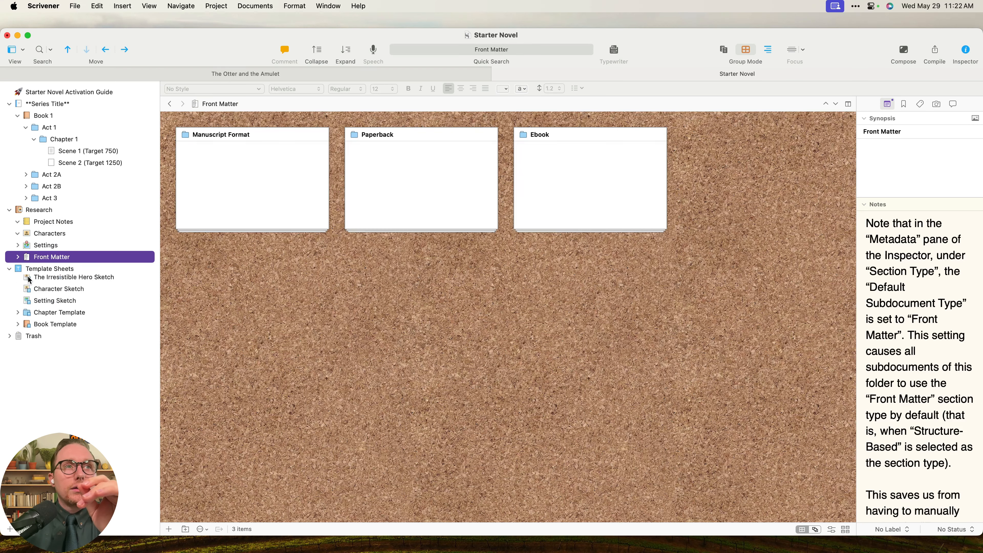
left_click(58, 280)
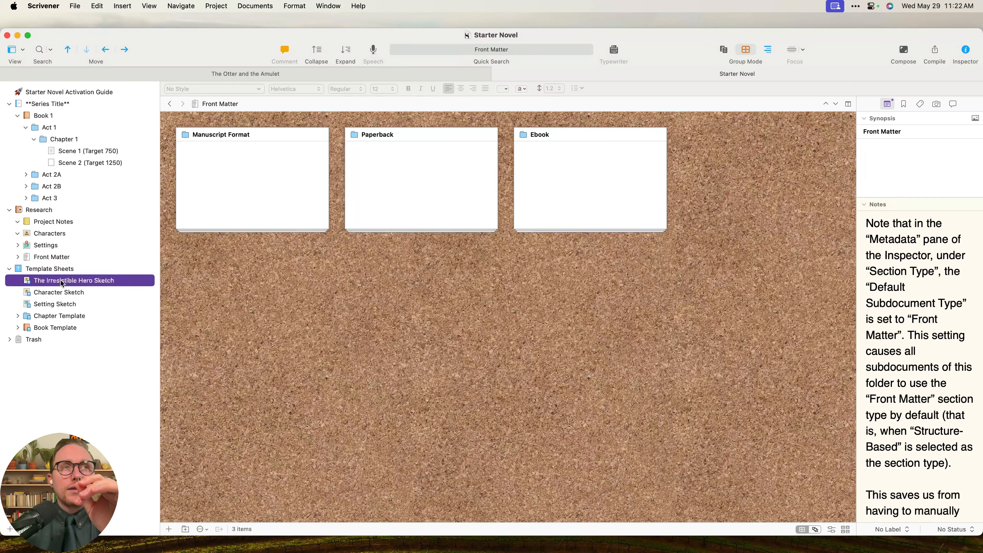
left_click(65, 293)
left_click(67, 306)
left_click(69, 317)
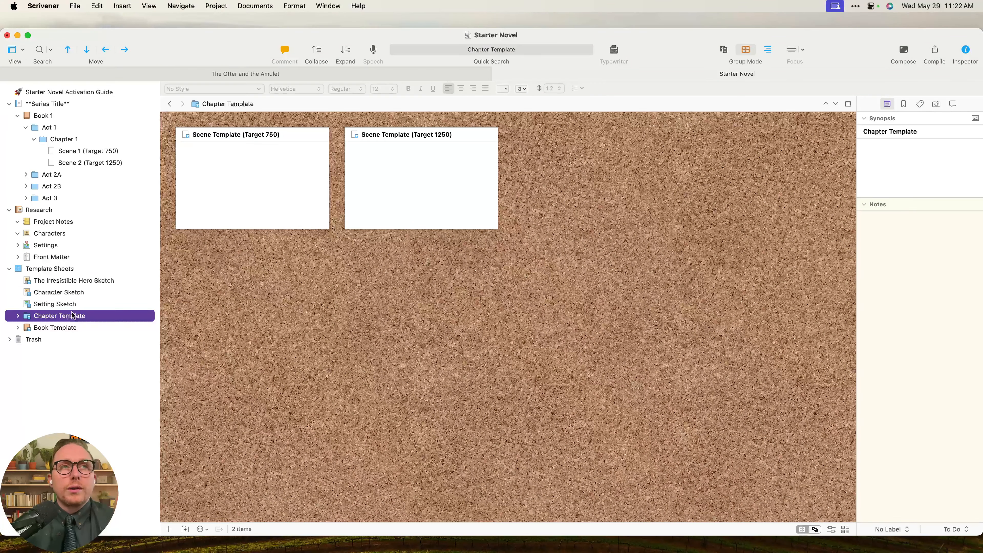
left_click(76, 293)
left_click(86, 282)
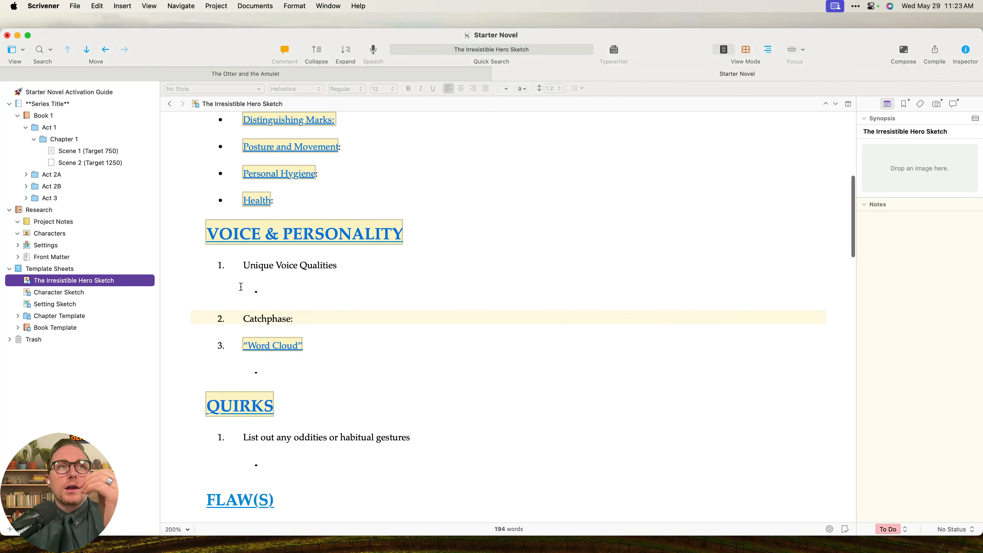
left_click(77, 316)
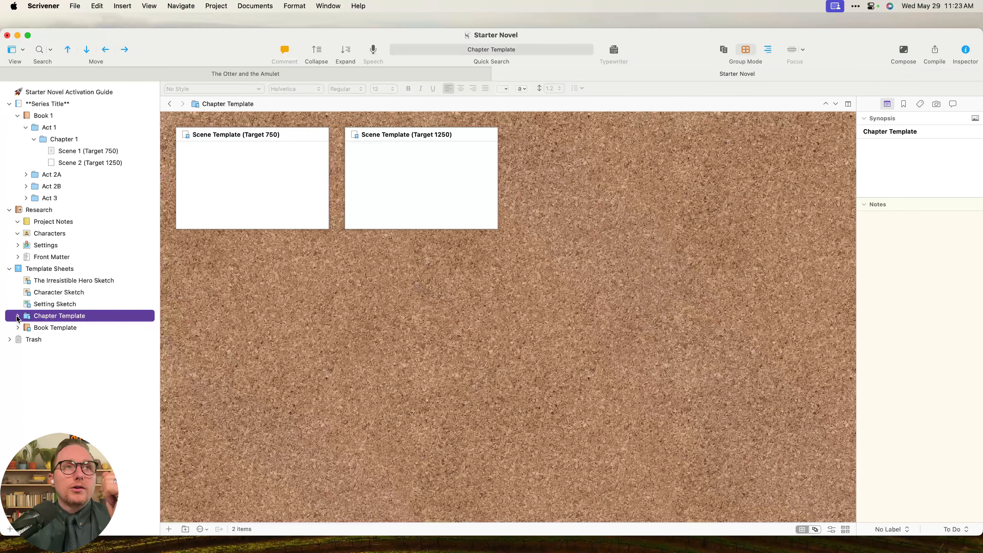
Add the note "Add Scene specific notes here!" to Scene Template (Target 750) in the Chapter Template and review the neighbouring template items.
left_click(17, 317)
left_click(111, 331)
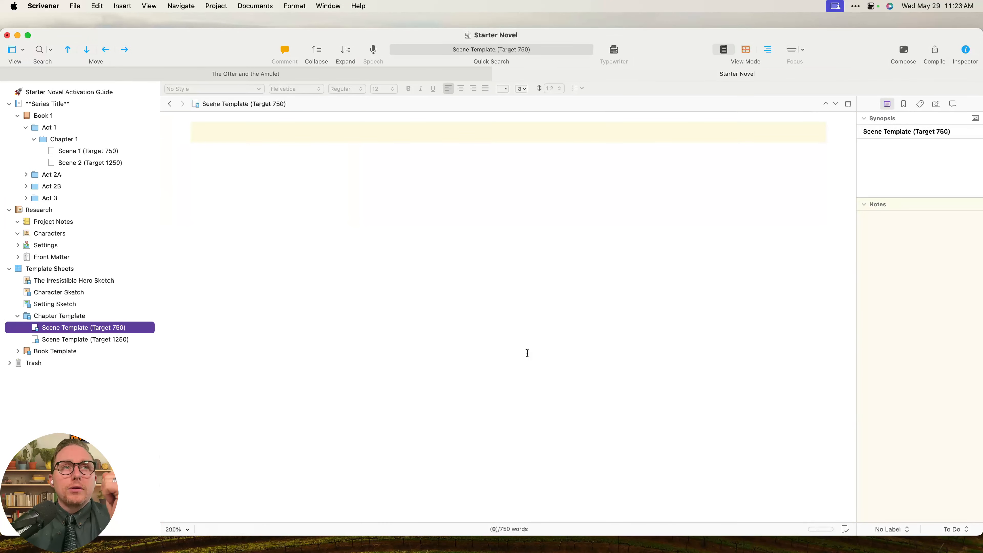
left_click(935, 297)
type("Add ")
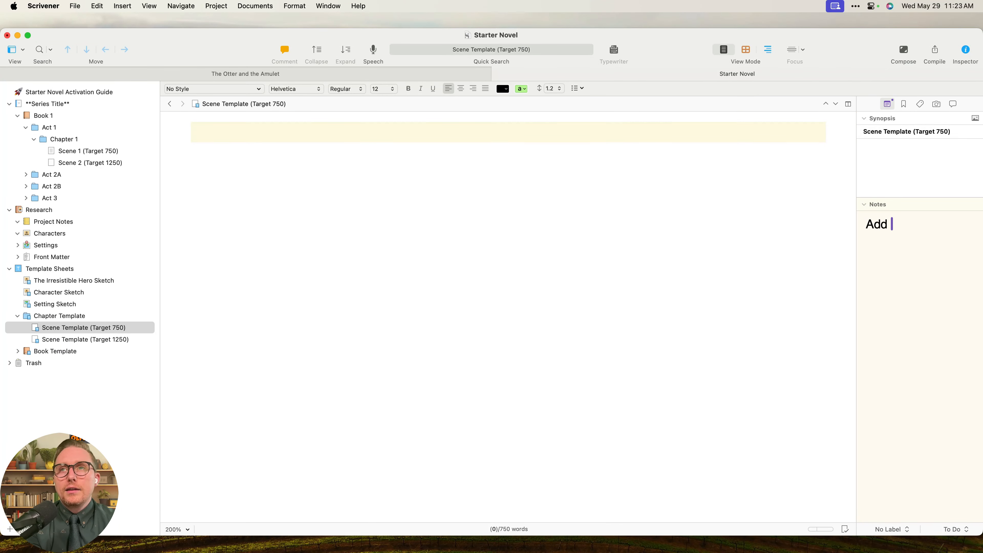
type("Scene spec")
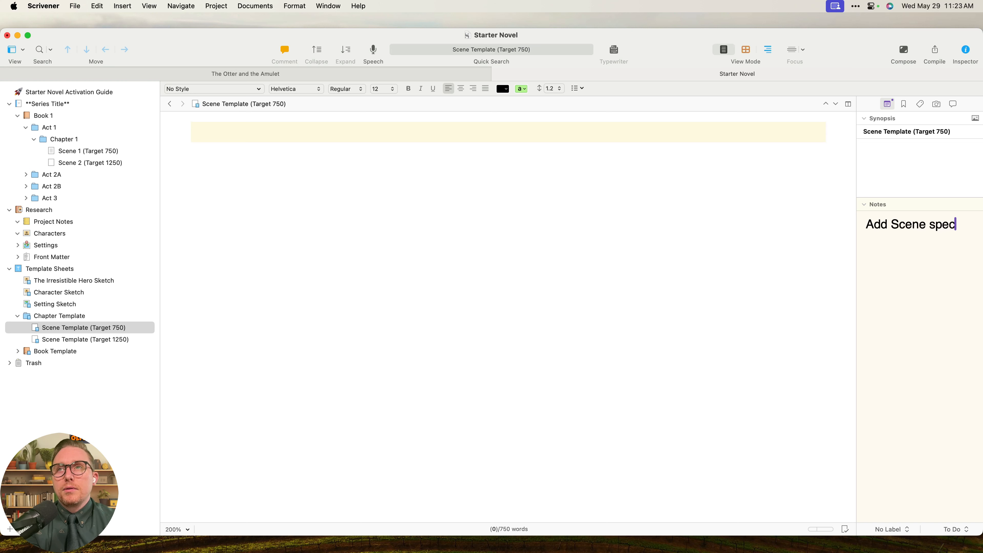
type("ific notes here!")
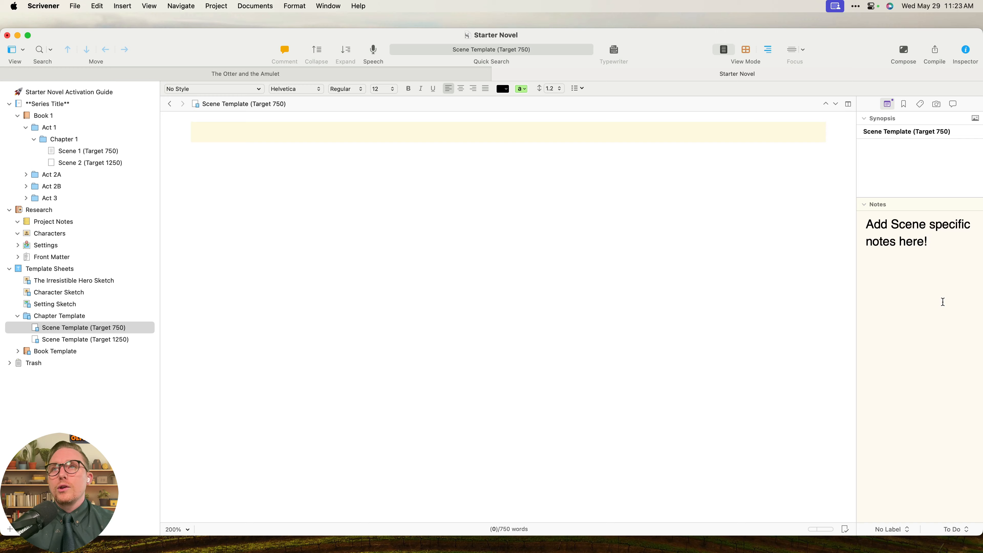
left_click_drag(944, 299, 850, 217)
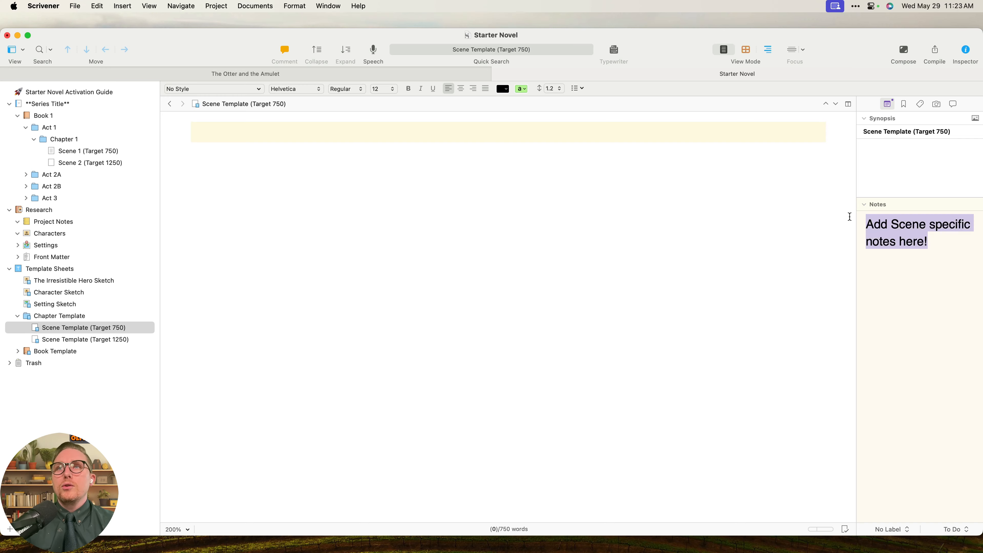
left_click(121, 316)
left_click(119, 340)
left_click(119, 328)
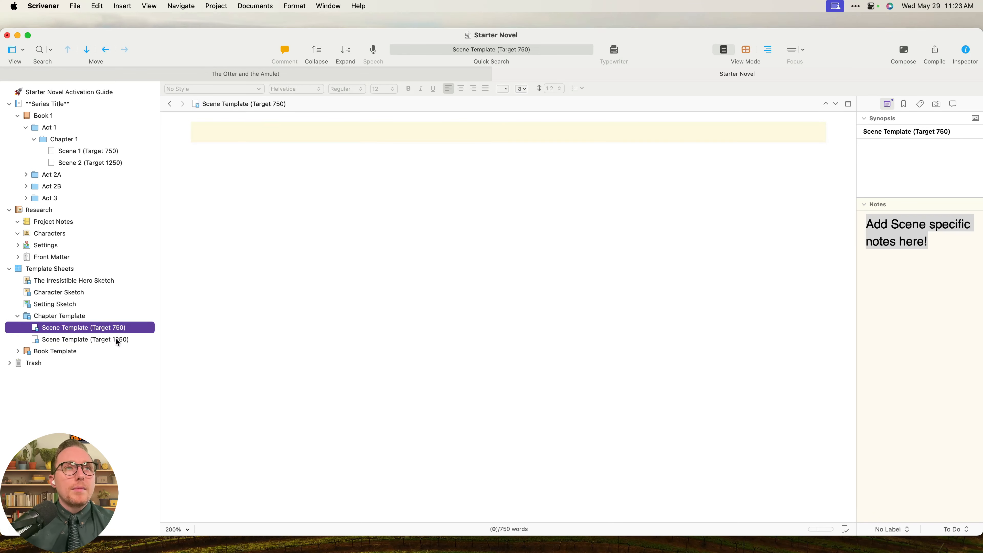
Add a new scene after Scene 1 in Chapter 1 from the Scene Template (Target 750), keeping the template's name.
left_click(90, 151)
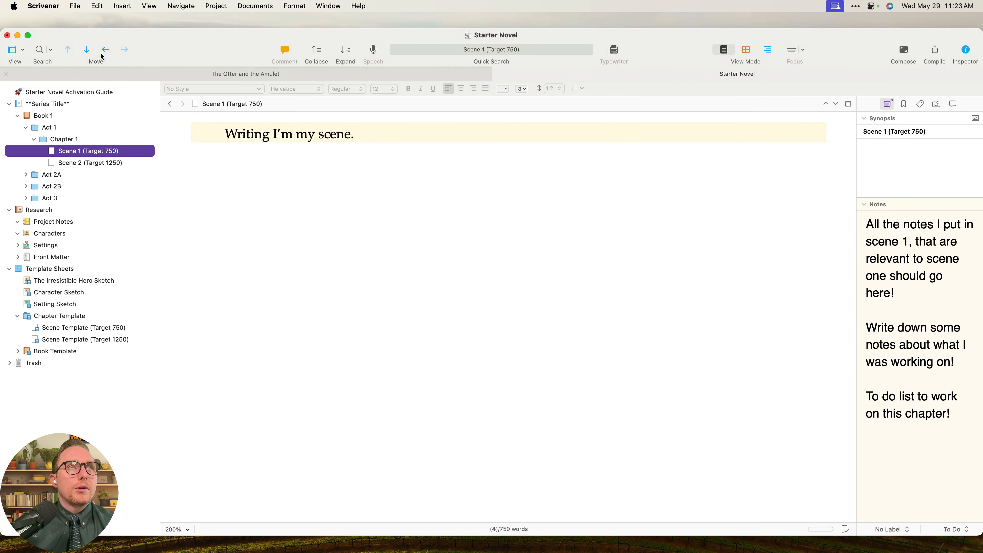
right_click(106, 148)
mouse_move(163, 154)
mouse_move(255, 177)
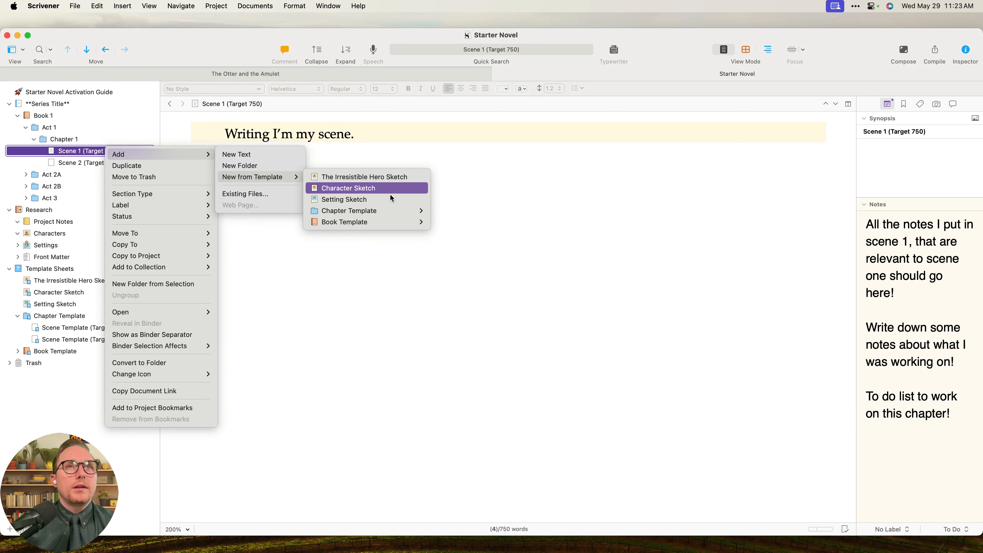
mouse_move(391, 211)
left_click(478, 212)
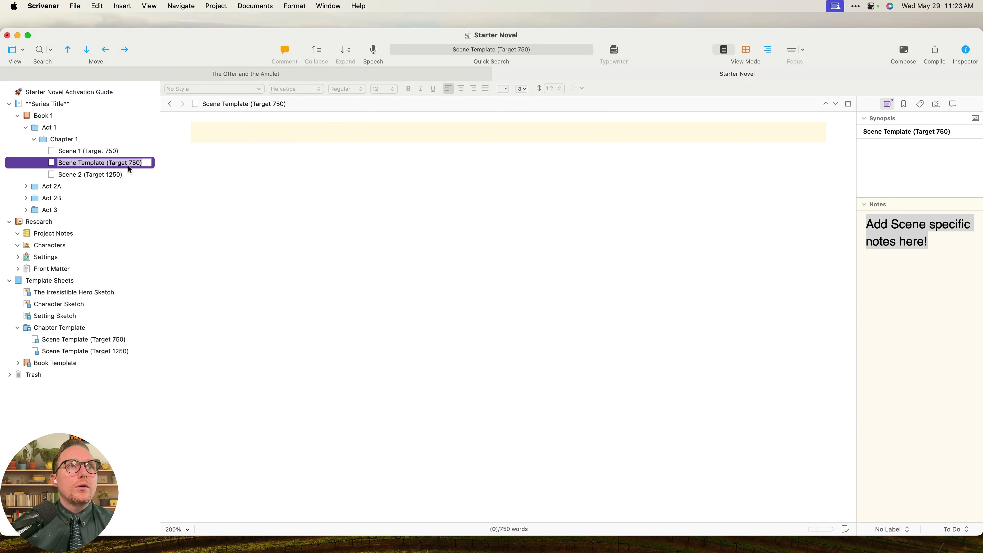
key("Return")
Check the notes carried over into the new scene and compare them with Scene 1's notes.
left_click(216, 175)
left_click(914, 258)
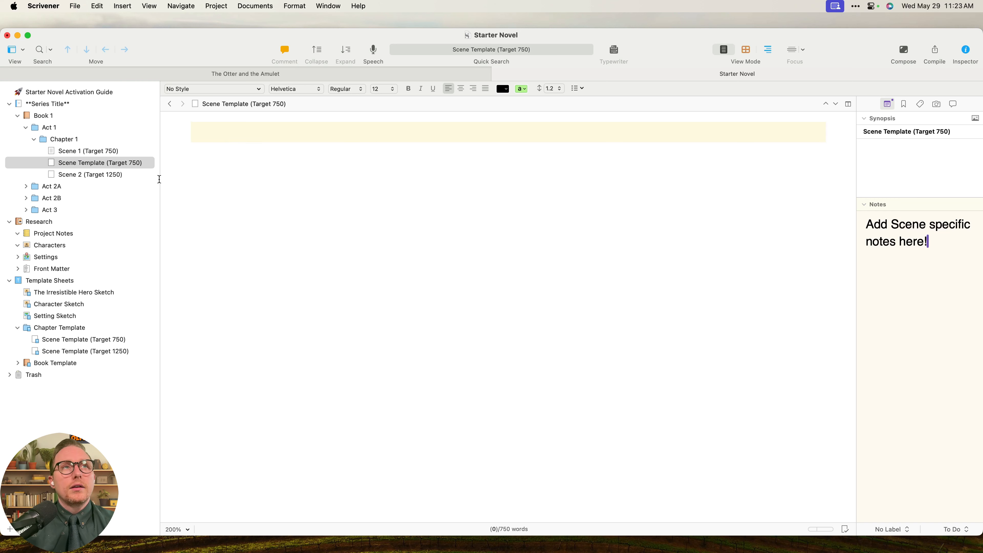
left_click(130, 151)
left_click(136, 162)
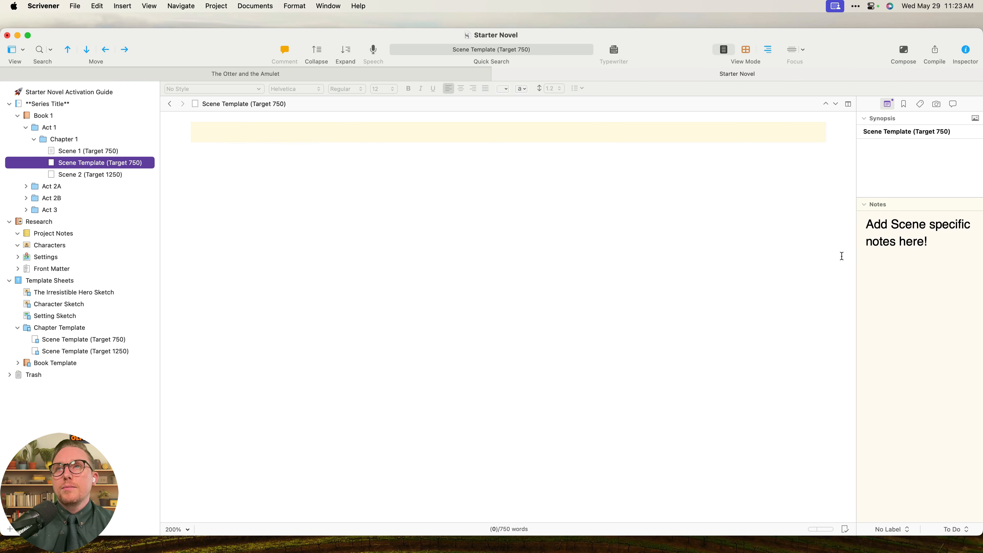
left_click(112, 152)
Rename the newly added scene in Chapter 1 as "Scene 3 (Target 750)".
left_click(97, 163)
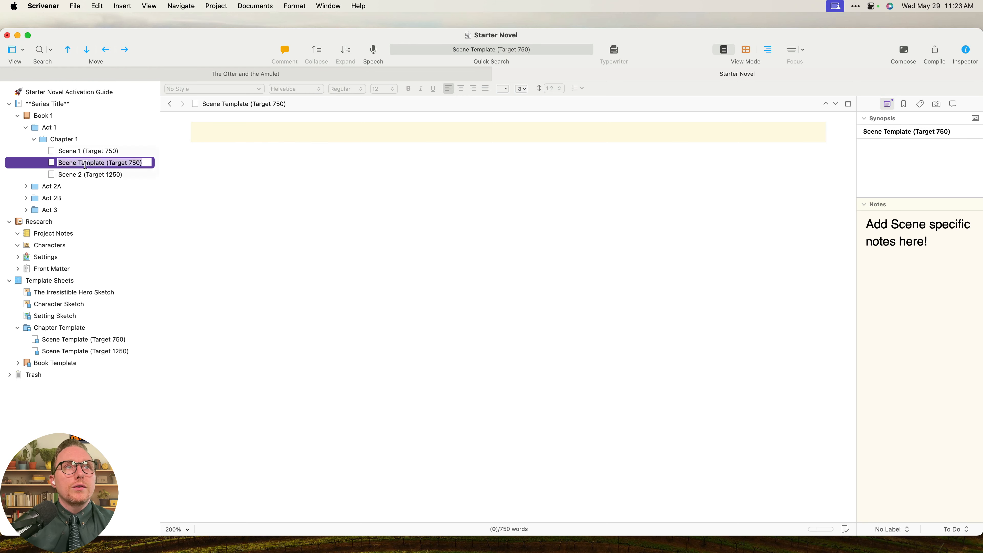
double_click(86, 163)
type("3")
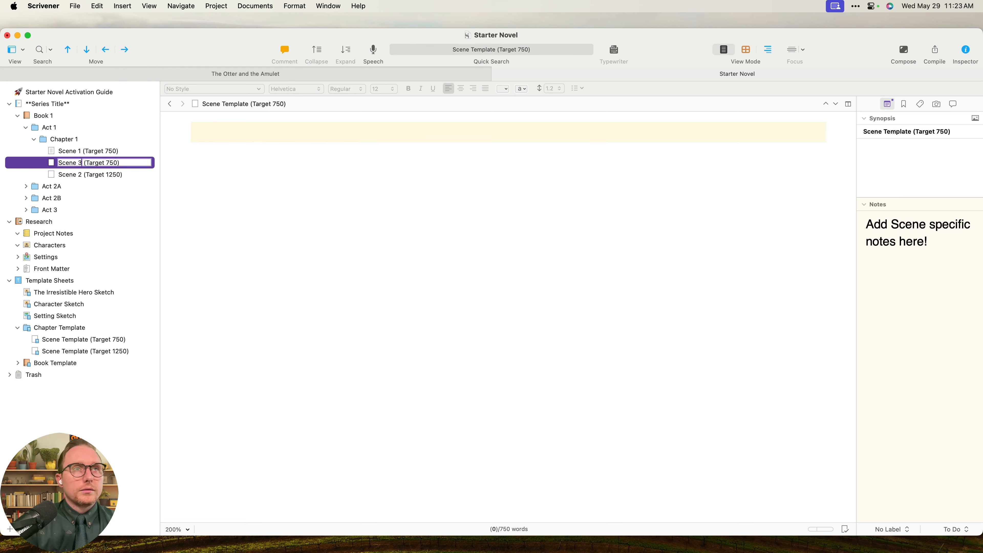
left_click(105, 138)
Move Scene 3 below Scene 2 within Chapter 1 and collapse the chapter after viewing its scenes.
left_click_drag(106, 161, 104, 181)
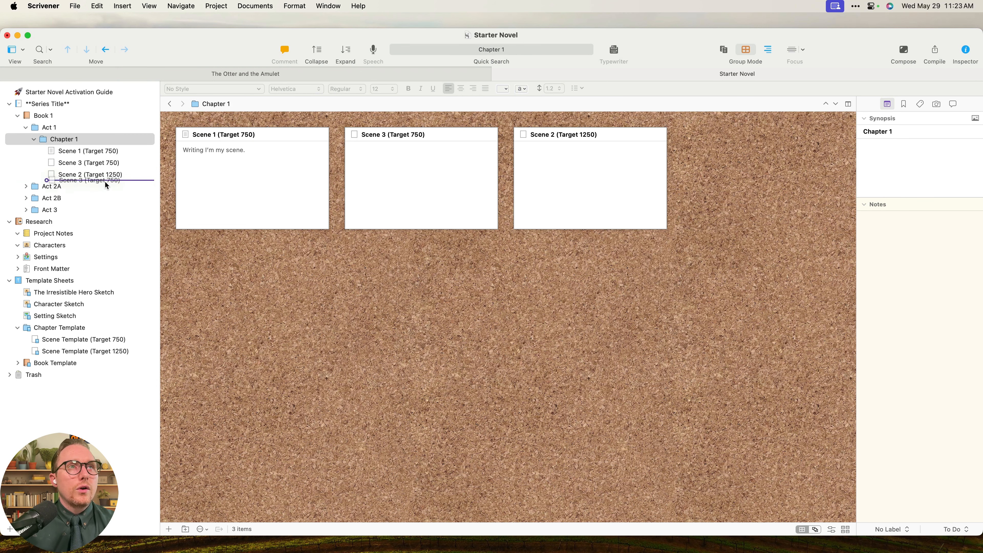
left_click(105, 179)
left_click(61, 163)
left_click(57, 152)
left_click(34, 139)
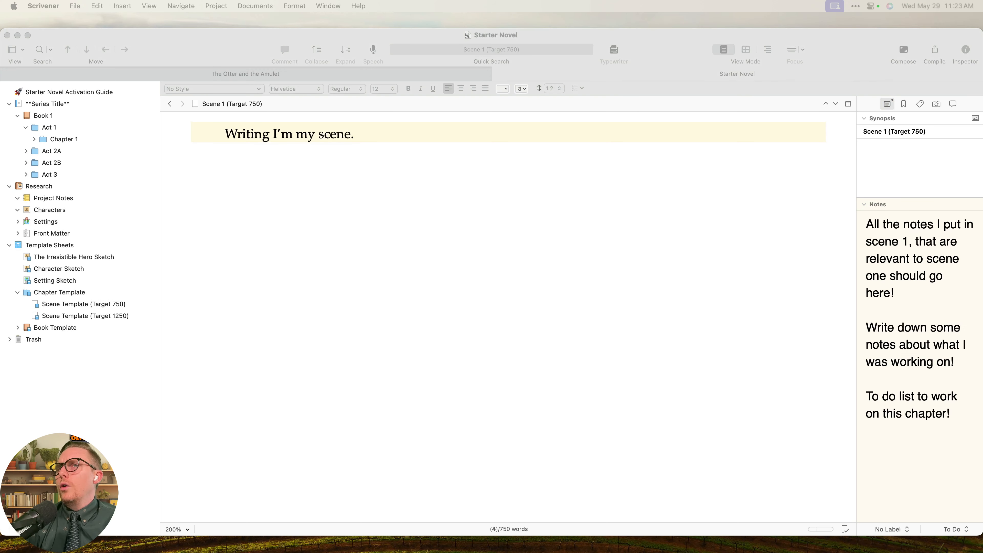
Look through Scene 1's bookmarks, metadata, snapshots, and comments and footnotes in the inspector.
left_click(923, 396)
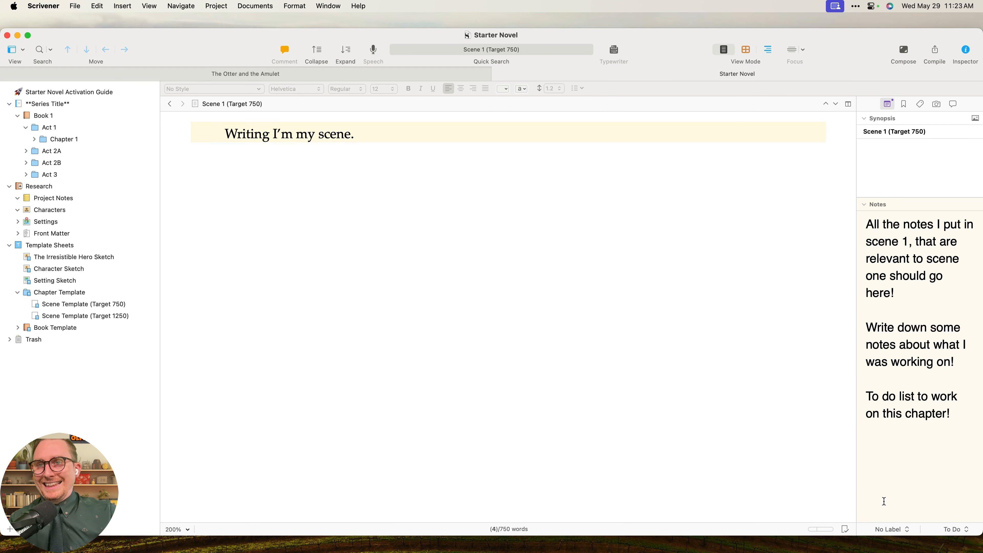
left_click(904, 104)
left_click(921, 103)
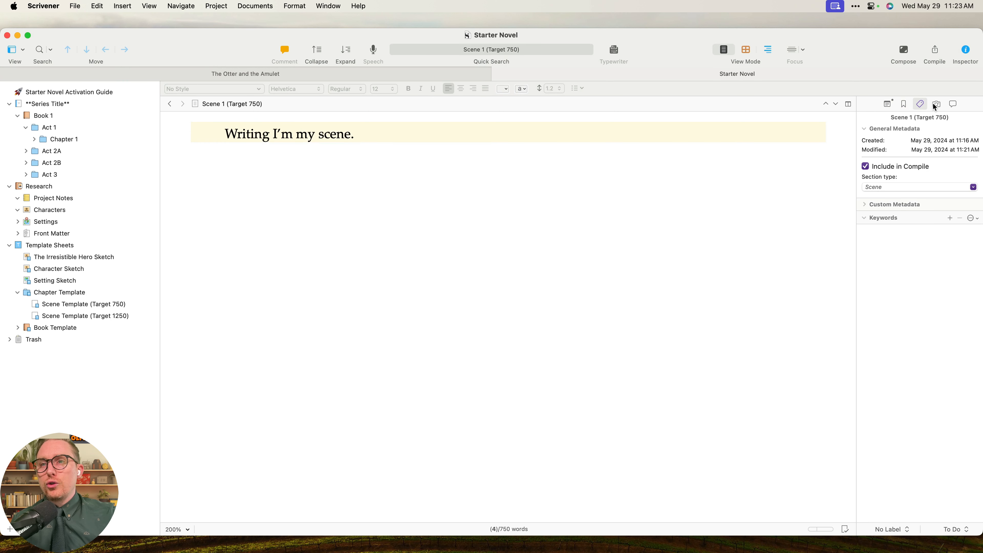
left_click(934, 103)
left_click(953, 104)
Look at the label and status choices available for Scene 1 without changing them.
left_click(907, 530)
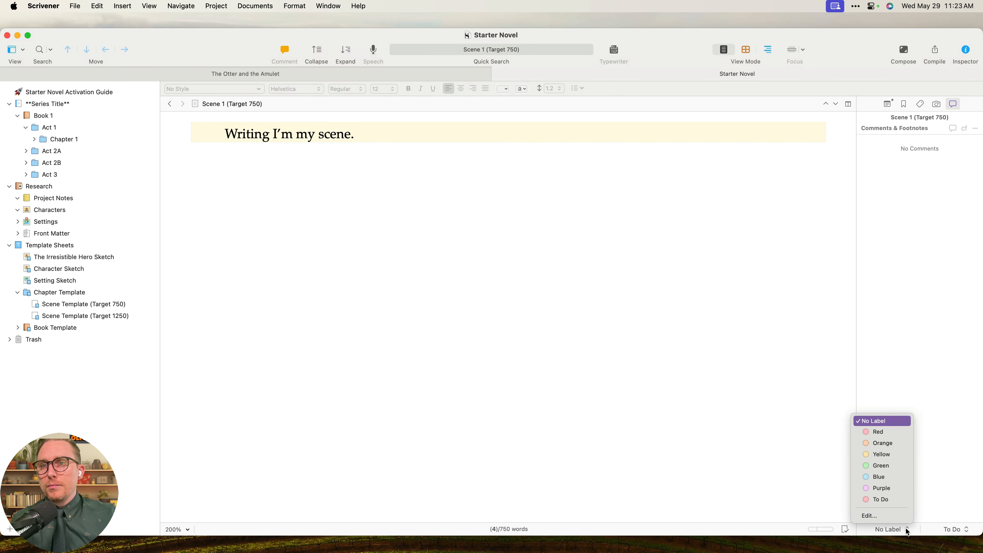
left_click(950, 530)
left_click(916, 535)
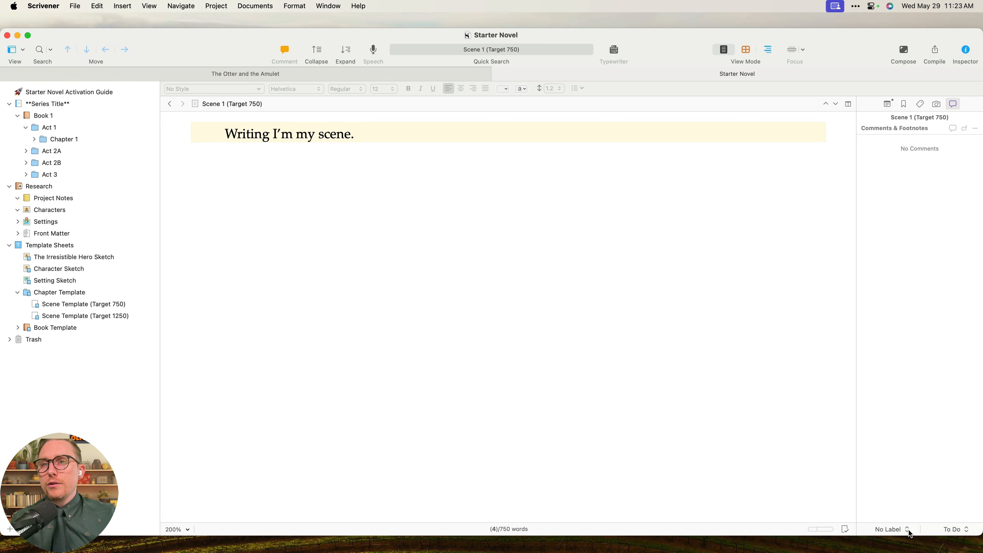
left_click(910, 530)
left_click(928, 434)
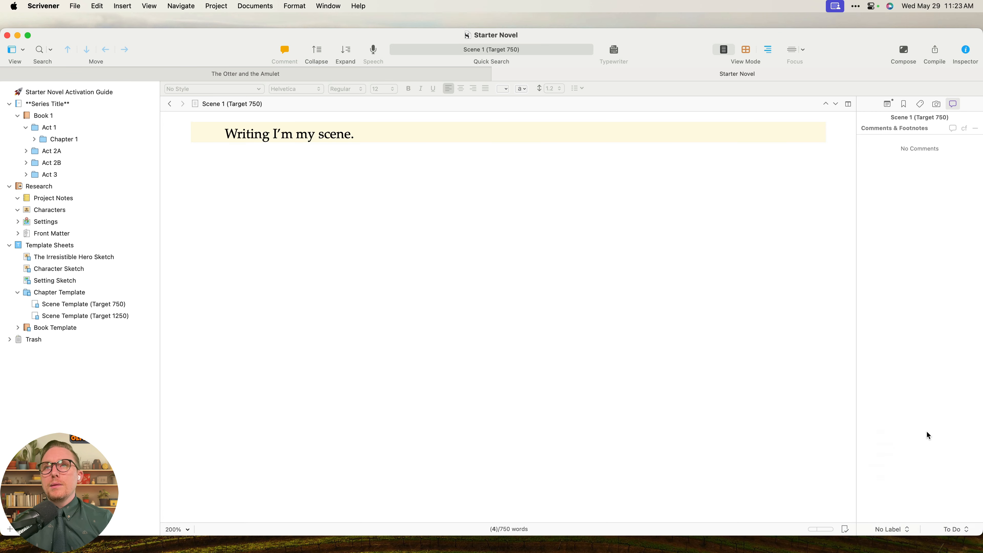
Select Scene 1 inside Chapter 1, try the Red label on it, and set its label to Green.
left_click(64, 141)
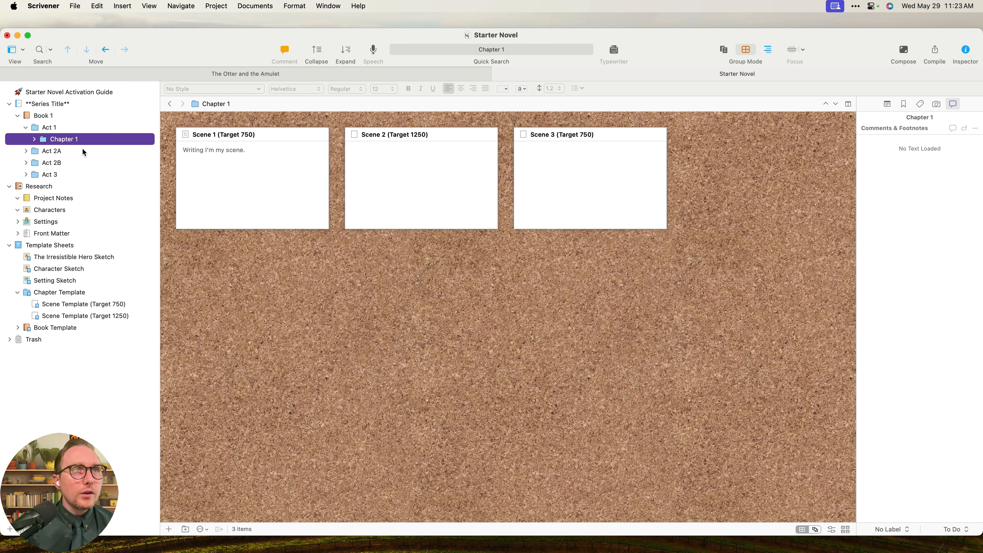
left_click(35, 140)
left_click(59, 153)
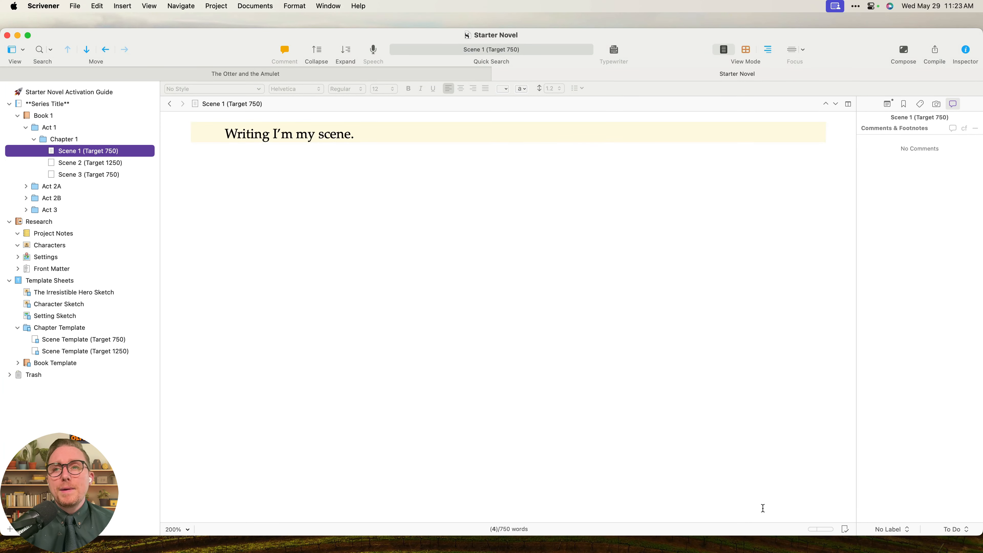
left_click(897, 530)
left_click(889, 432)
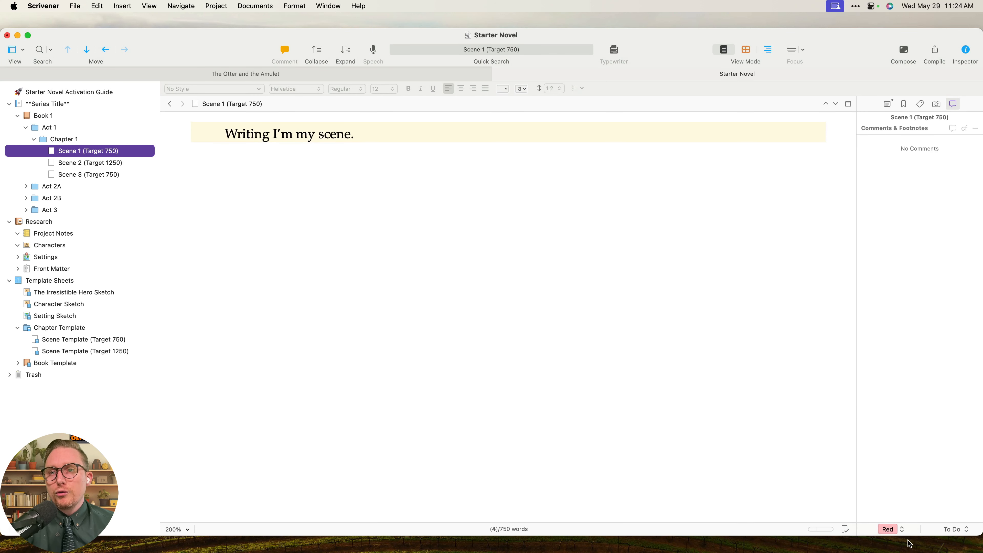
left_click(906, 530)
left_click(888, 468)
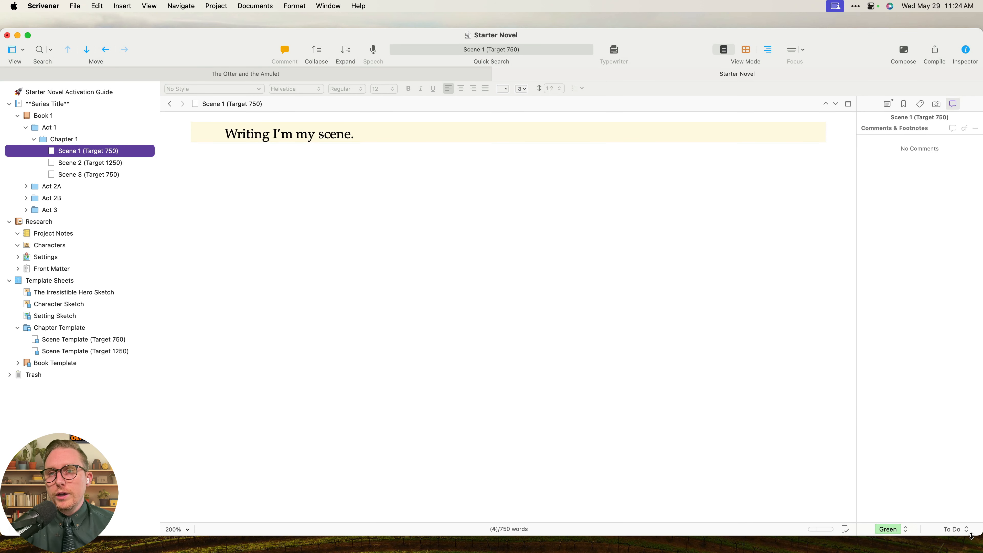
Set Scene 1's status to In Progress and return to its text.
left_click(968, 531)
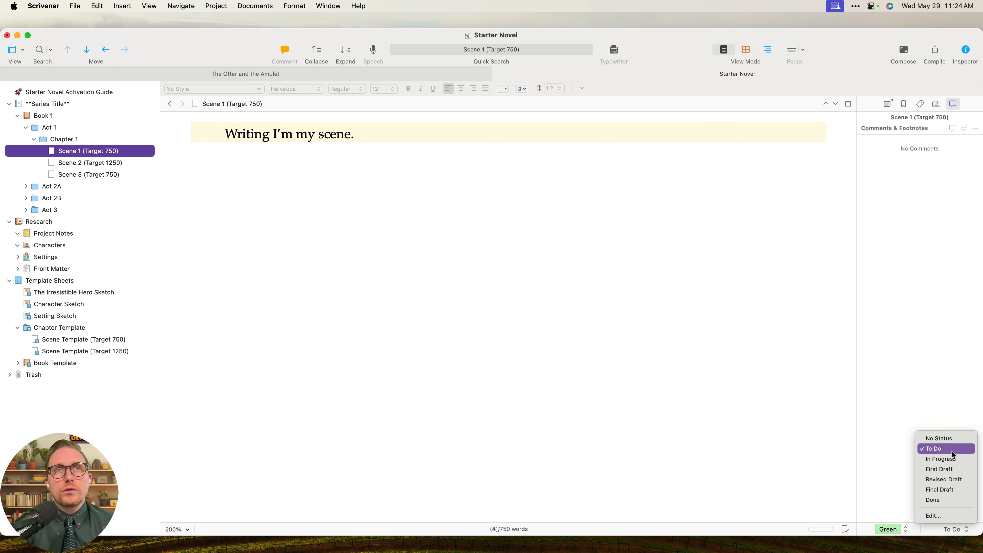
left_click(945, 459)
left_click(727, 459)
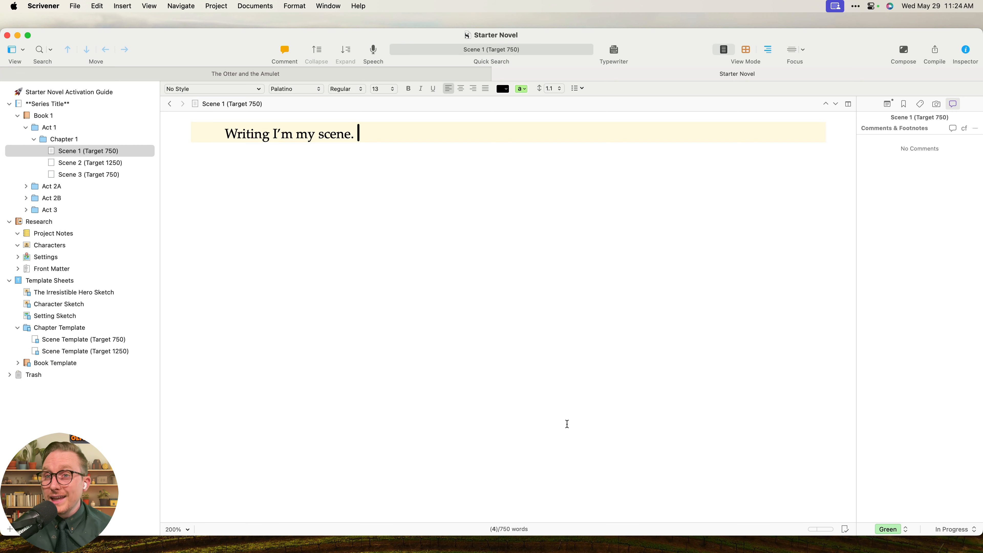
Switch to The Otter and the Amulet project and examine the custom labels and statuses available for "Caius is betrayed".
left_click(421, 77)
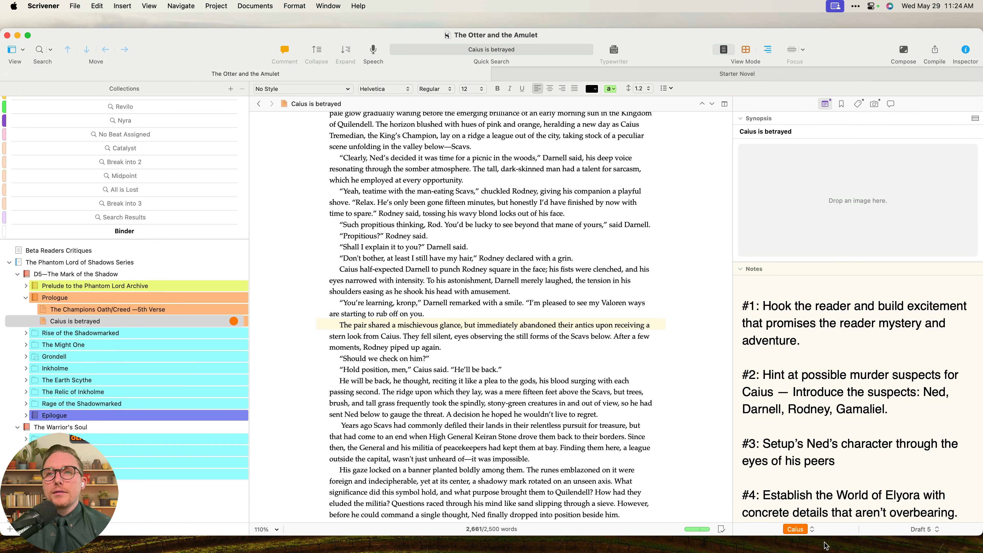
left_click(795, 529)
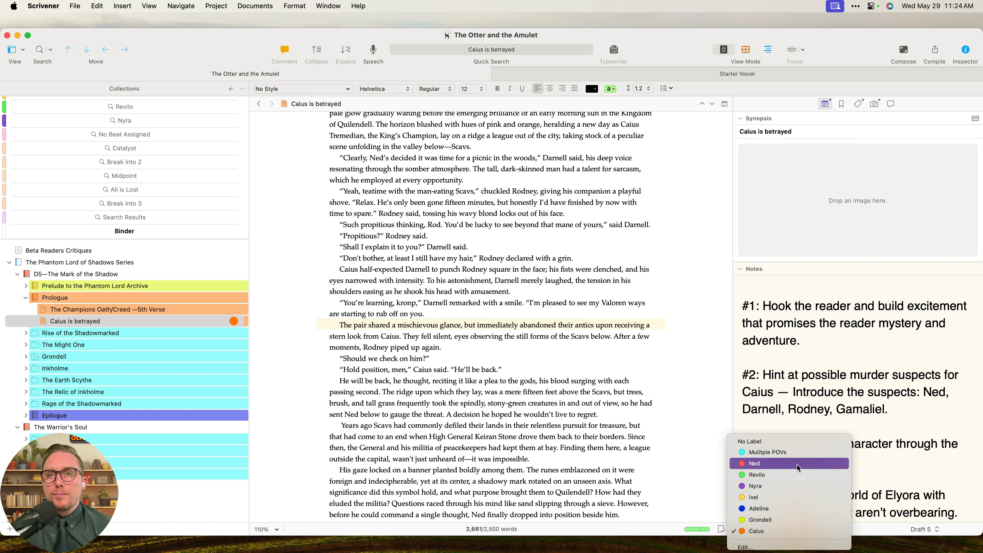
left_click(948, 537)
left_click(930, 530)
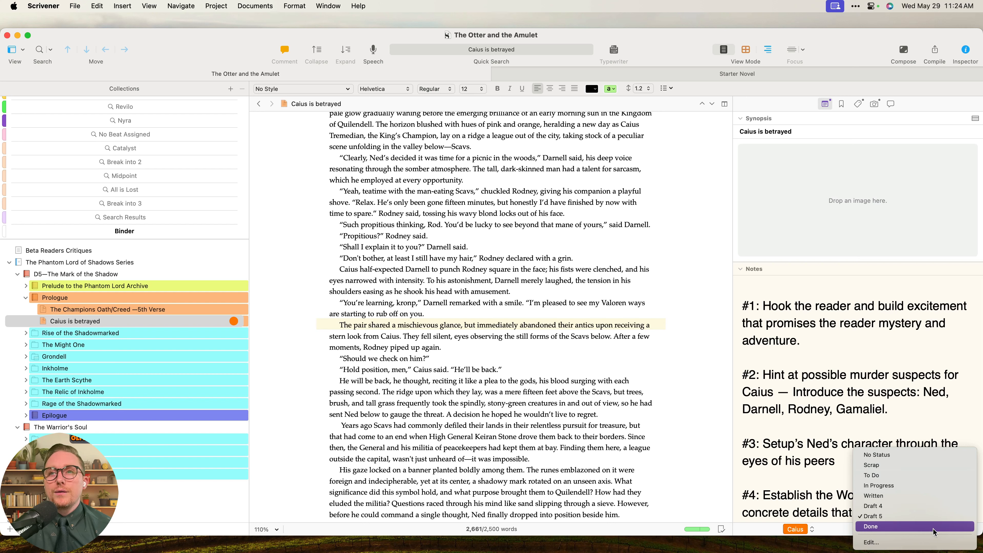
left_click(836, 494)
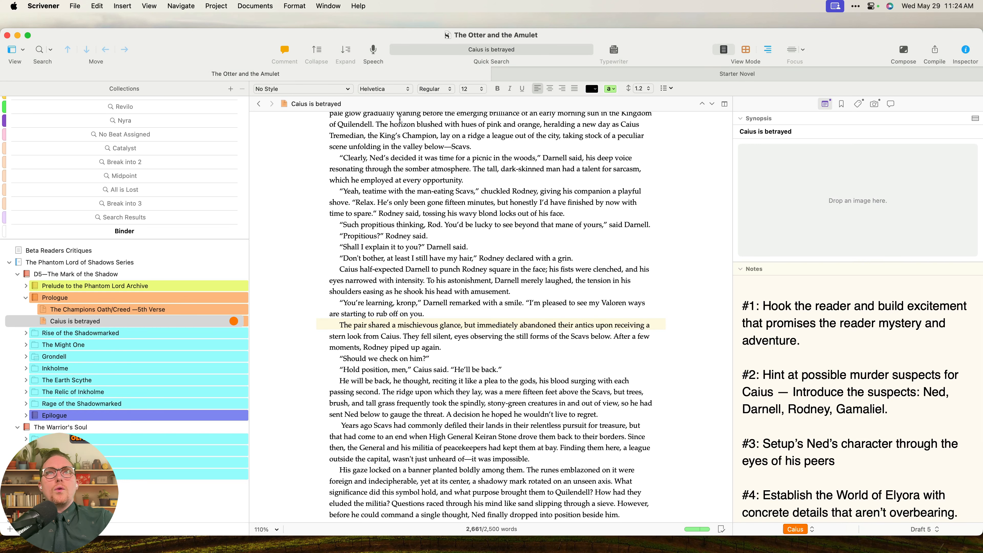
Return to the Starter Novel project and view its editable label list, closing it without changes.
left_click(574, 75)
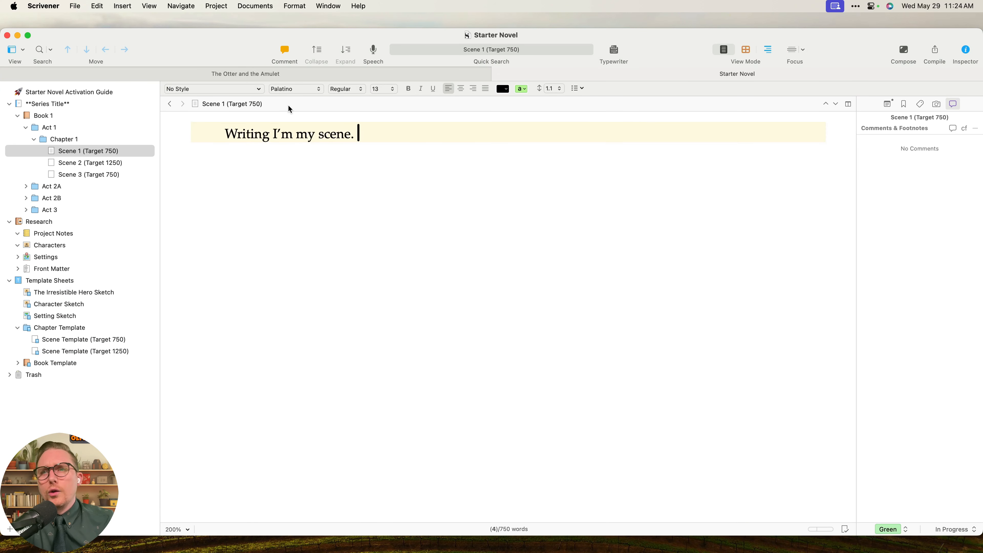
left_click(906, 533)
mouse_move(898, 547)
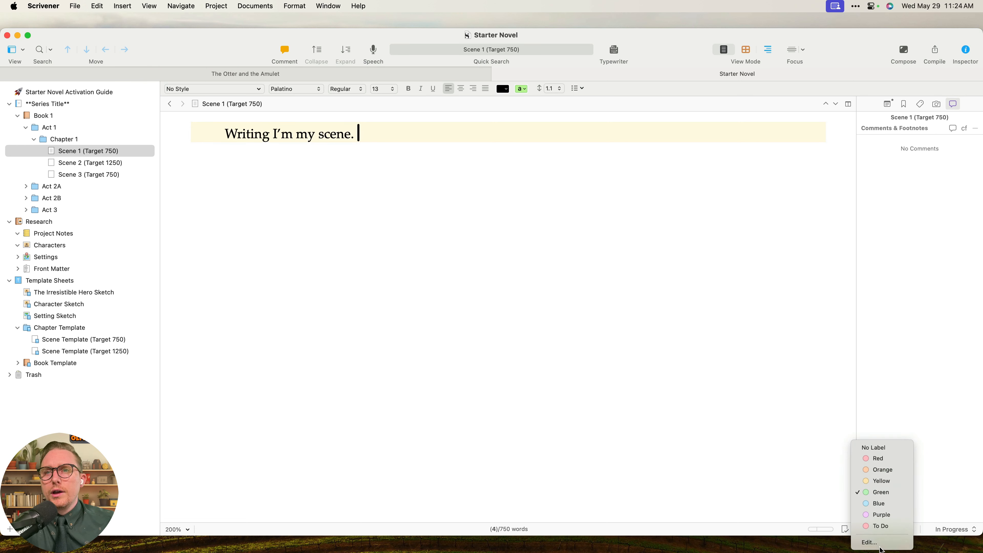
left_click(871, 542)
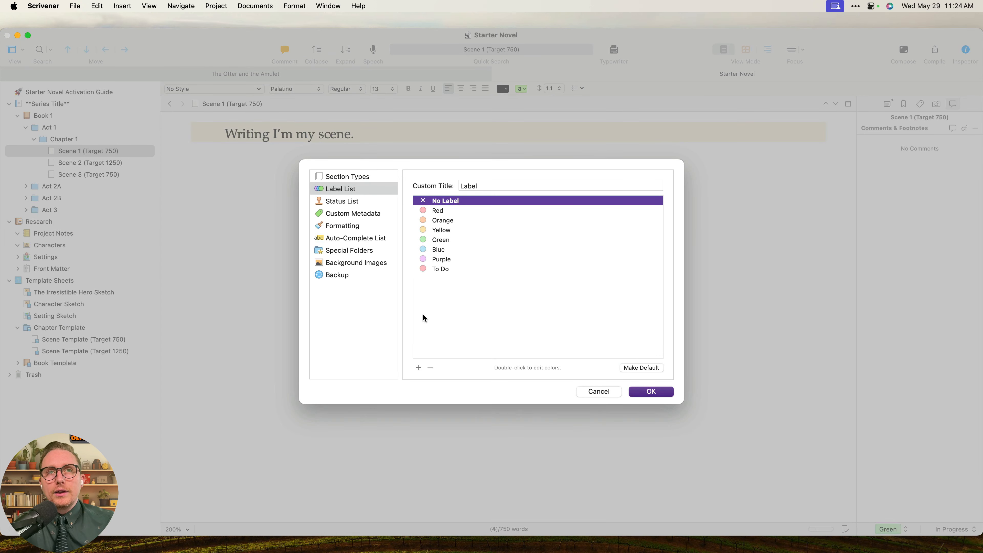
left_click(598, 392)
Open the editable status list, look through its entries from In Progress to Final Draft, and close it without renaming any.
left_click(955, 529)
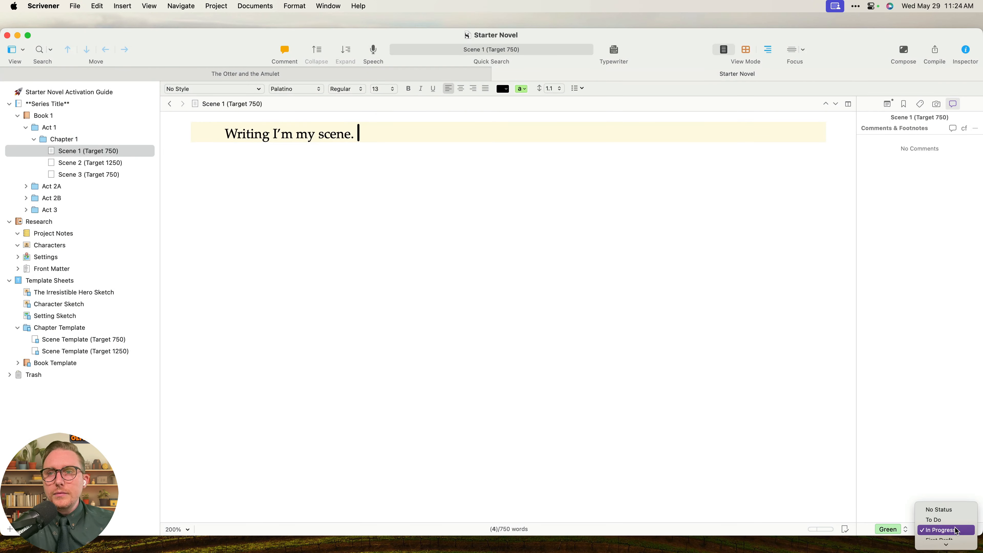
left_click(956, 544)
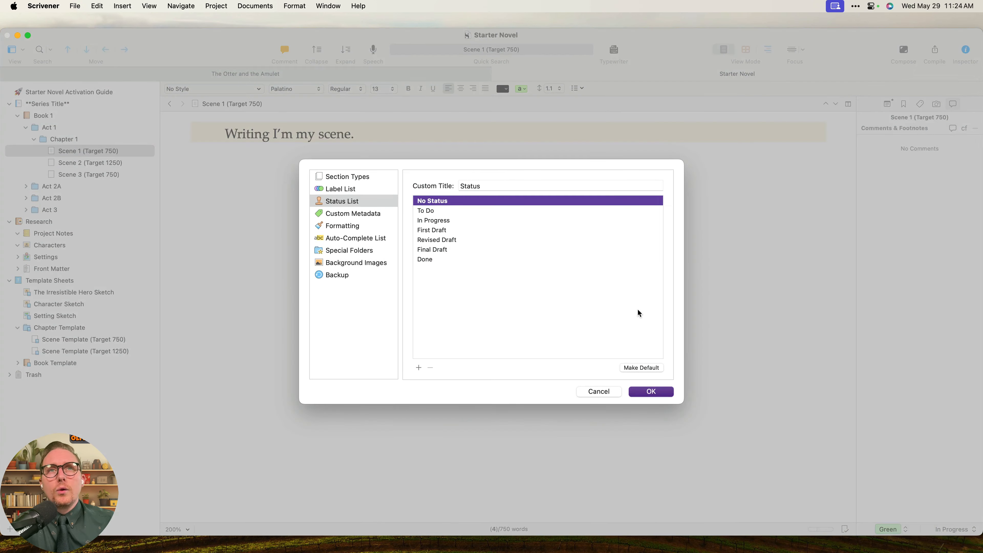
left_click(437, 220)
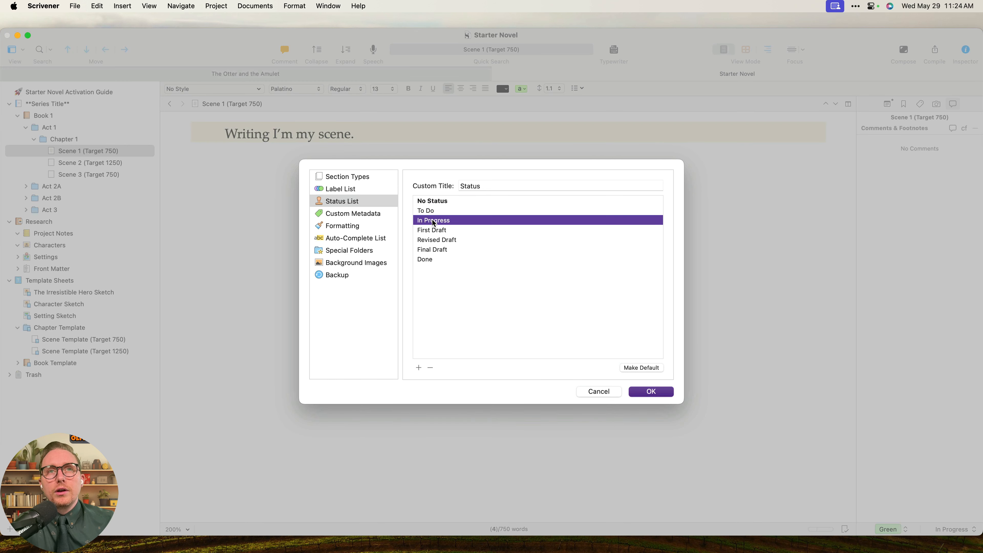
double_click(451, 231)
double_click(454, 241)
double_click(448, 251)
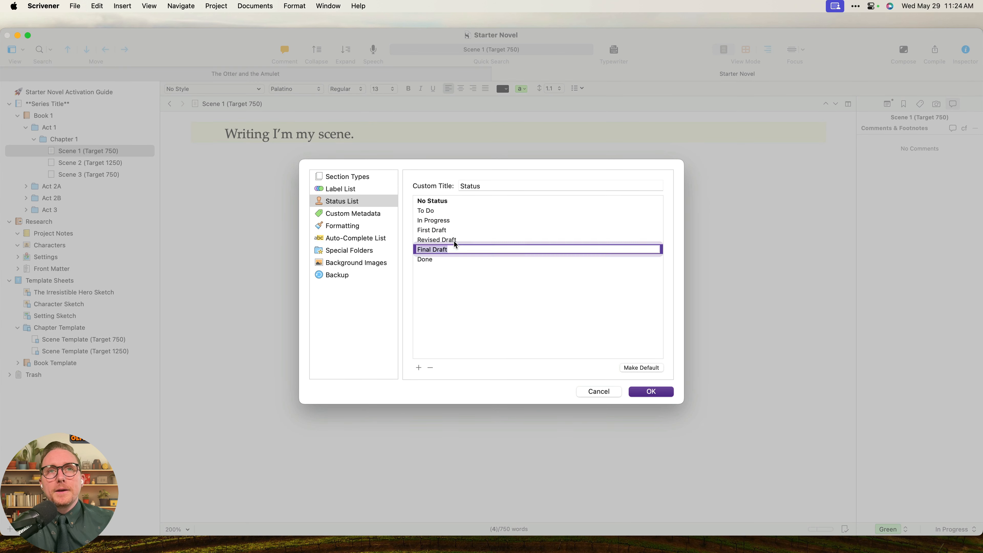
double_click(454, 242)
left_click(664, 395)
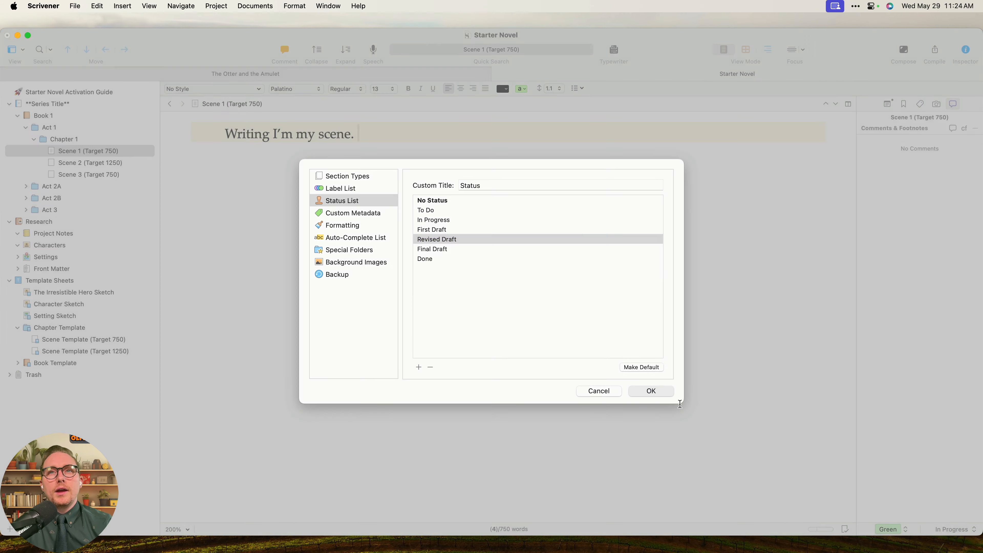
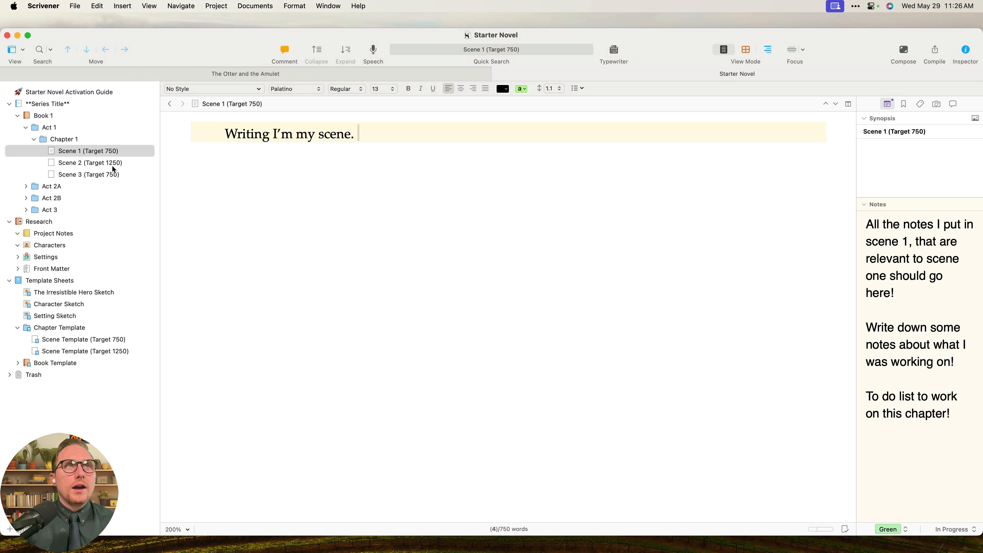
Select Scene 3 in Chapter 1, adjust the project window's size, and show the project bookmarks in the inspector.
left_click(113, 166)
left_click(114, 173)
double_click(444, 48)
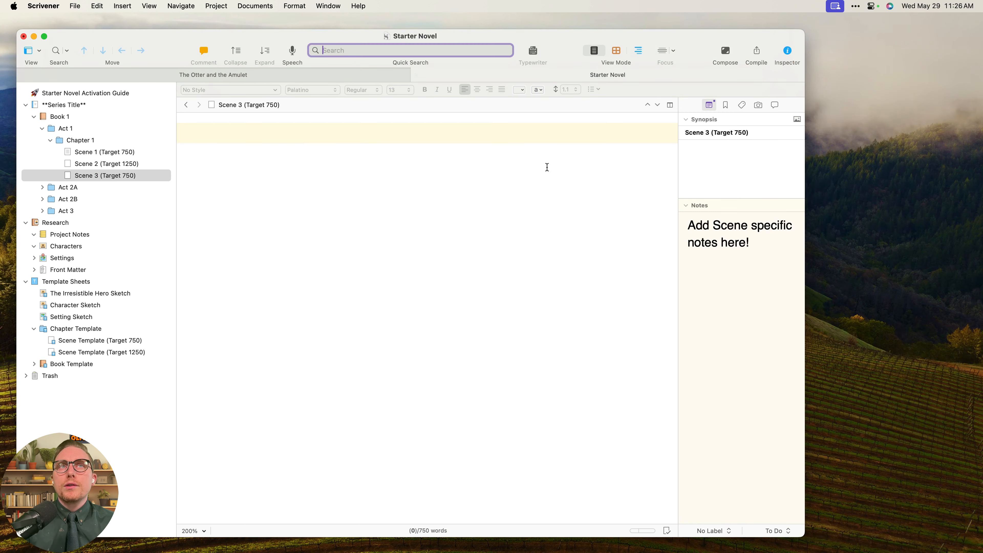
left_click_drag(585, 36, 565, 69)
left_click(889, 104)
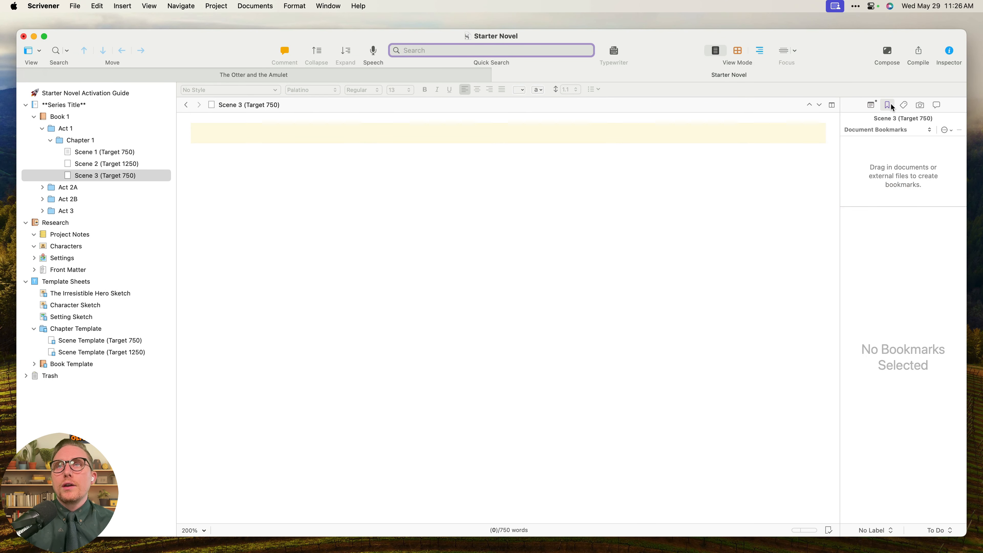
left_click(881, 130)
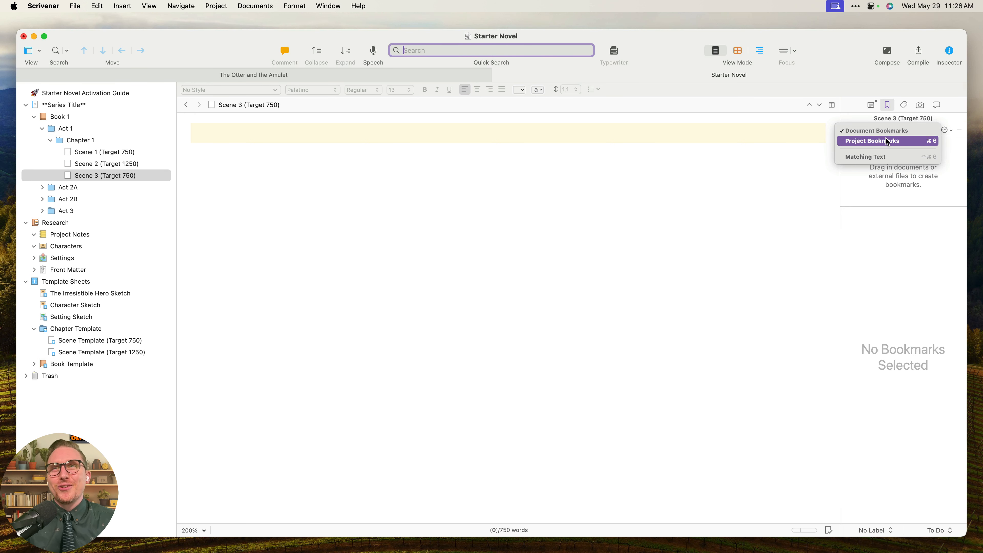
left_click(881, 146)
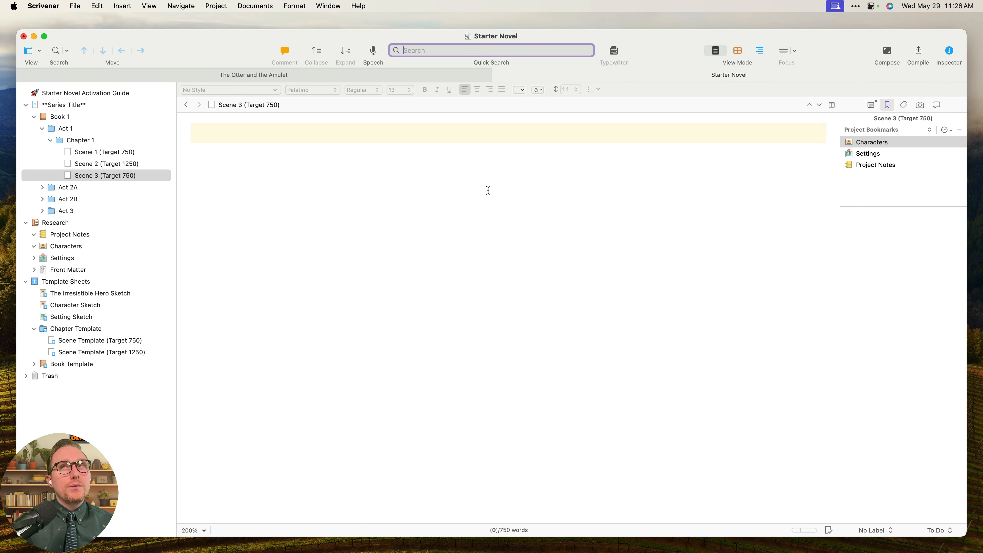
Look through the Characters, Settings and Project Notes bookmarks and the available bookmark views, keeping Project Bookmarks active.
left_click(884, 155)
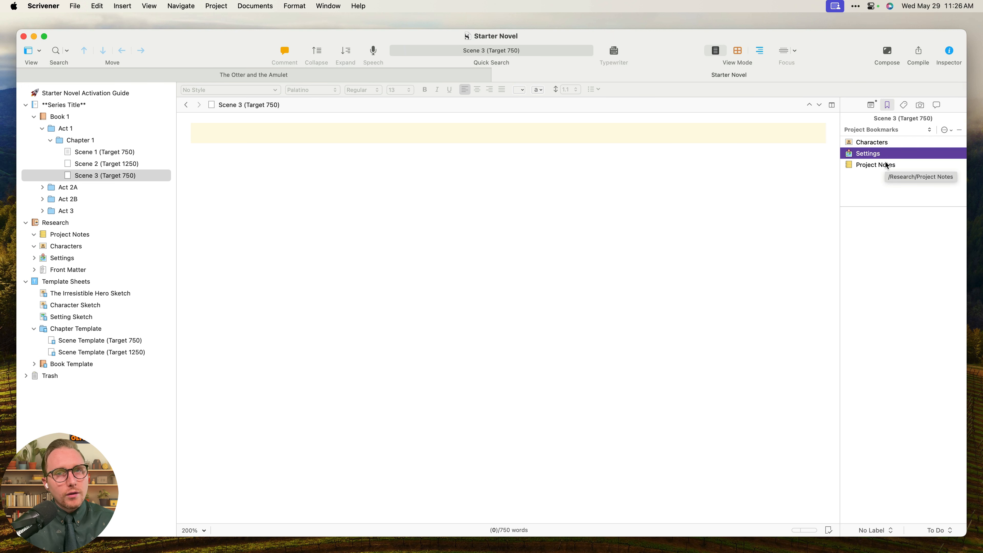
left_click(889, 144)
left_click(891, 154)
left_click(890, 163)
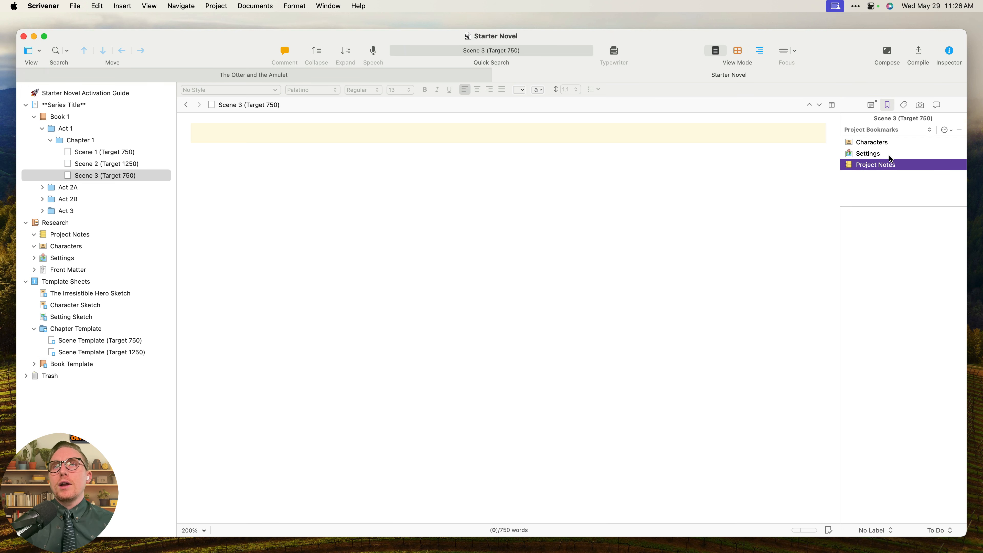
left_click(890, 153)
left_click(891, 137)
left_click(899, 130)
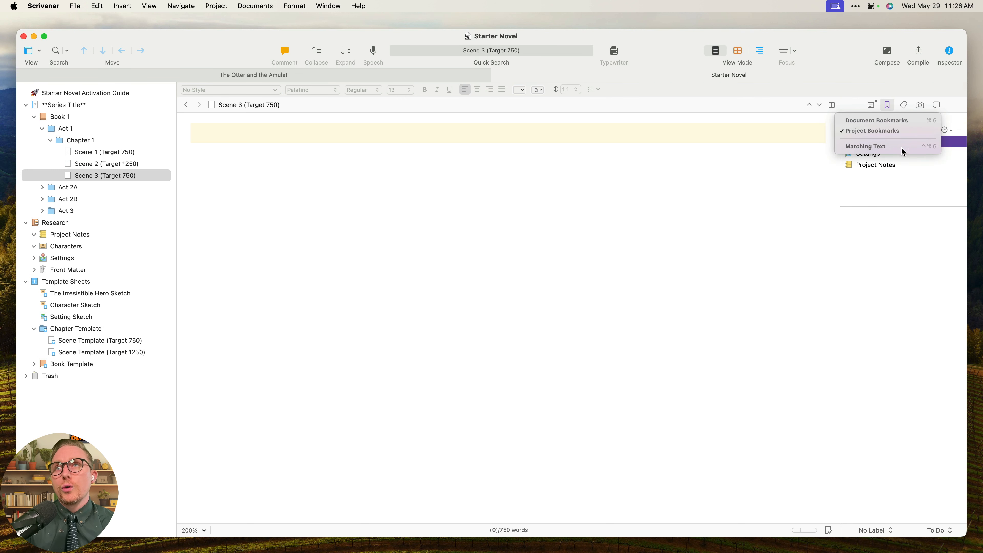
left_click(899, 188)
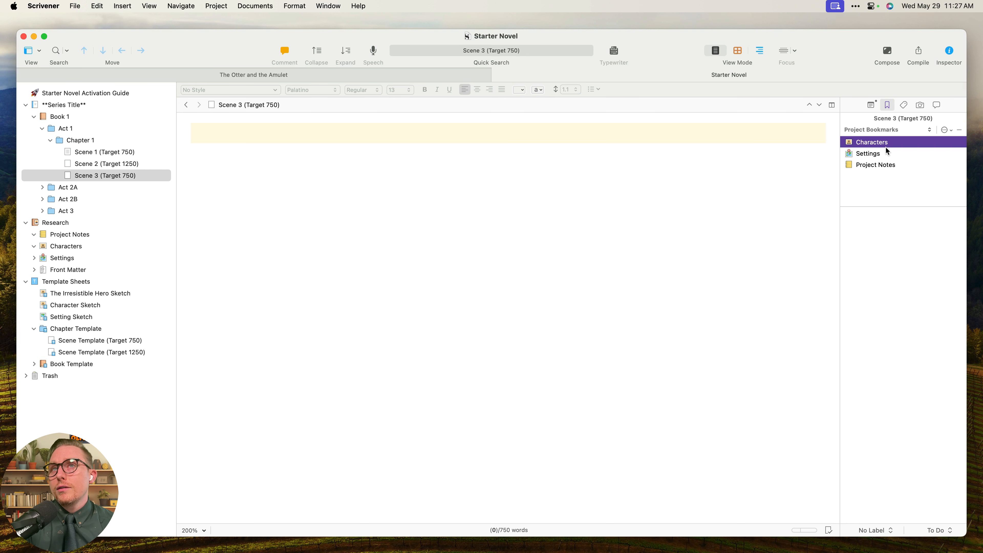
left_click(888, 155)
left_click(891, 165)
left_click(892, 143)
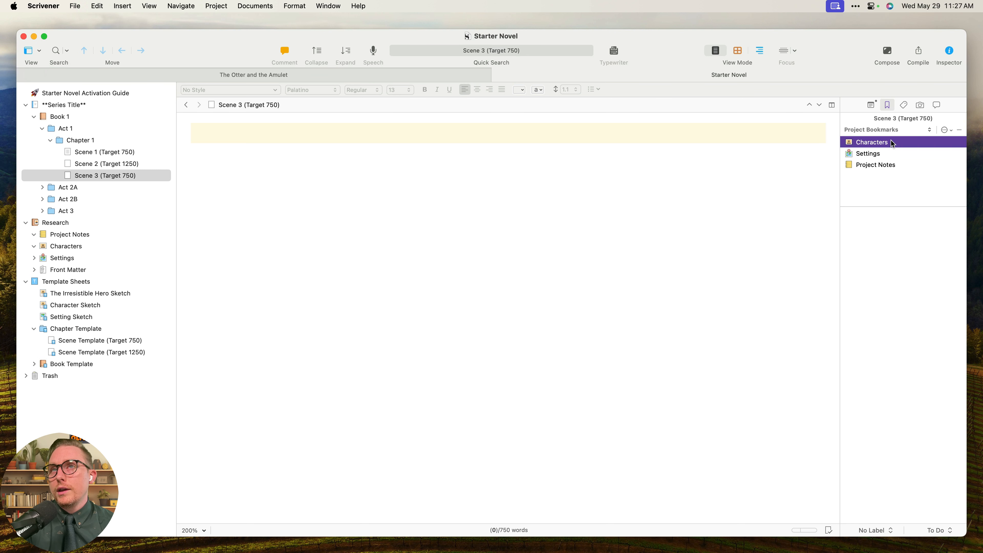
left_click(889, 154)
left_click(885, 131)
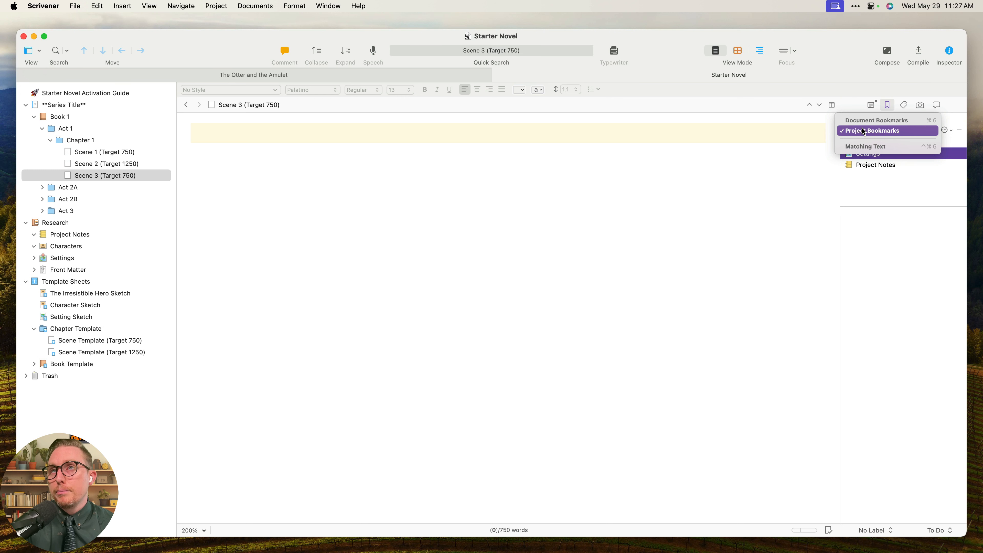
left_click(877, 134)
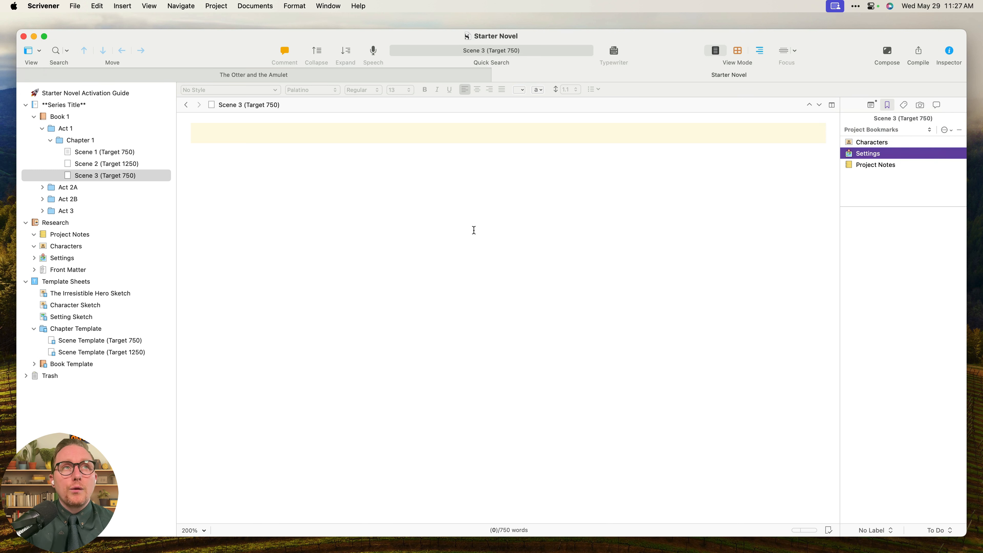
Compare the project bookmarks across scenes, Act 1, Book 1, the series title, the activation guide and Chapter 1, keeping Project Bookmarks active.
left_click(123, 164)
left_click(119, 154)
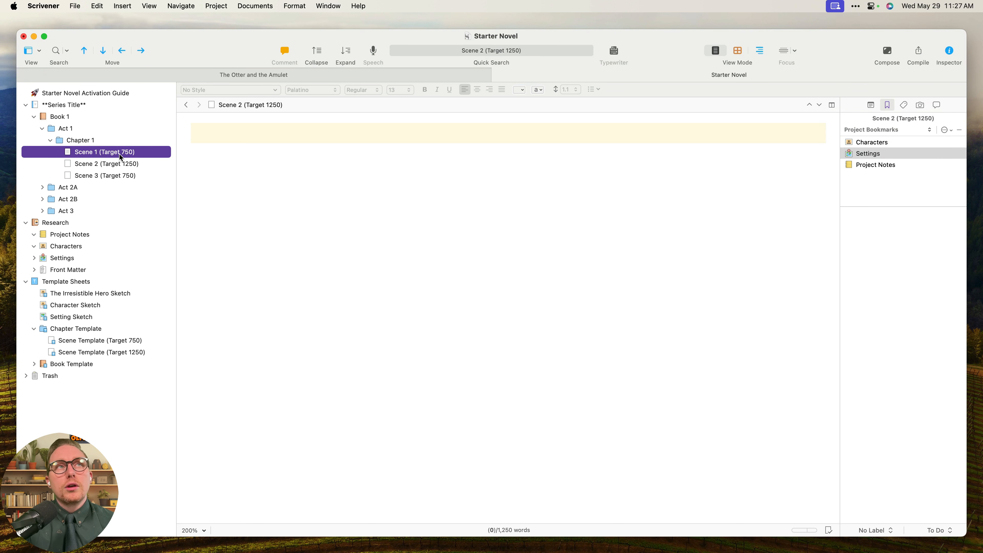
left_click(66, 131)
left_click(72, 117)
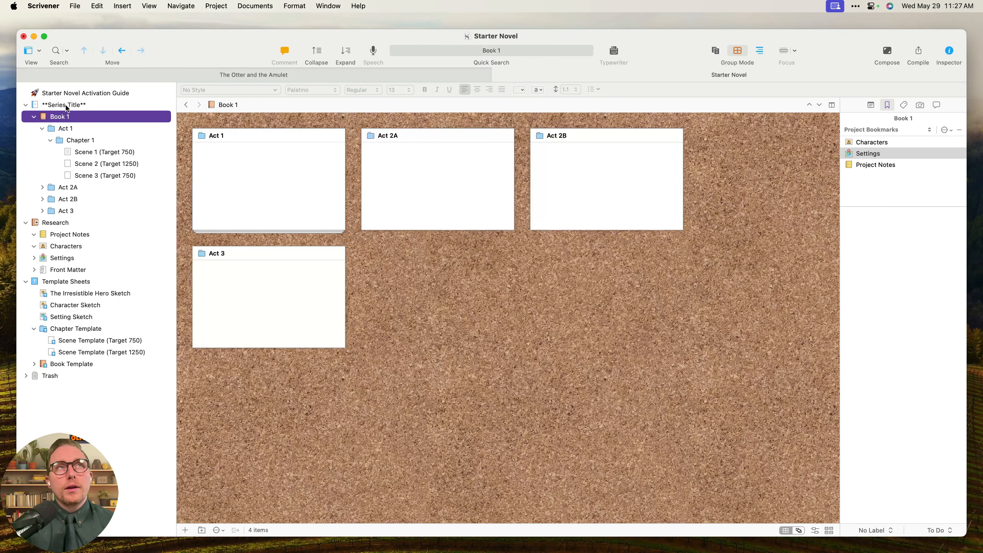
left_click(78, 105)
left_click(81, 93)
left_click(79, 109)
left_click(85, 140)
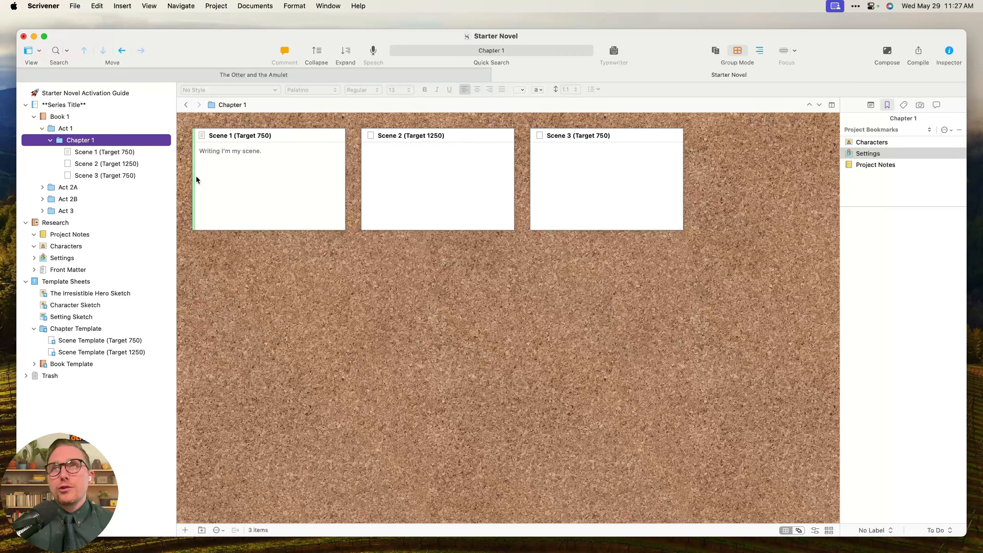
left_click(899, 126)
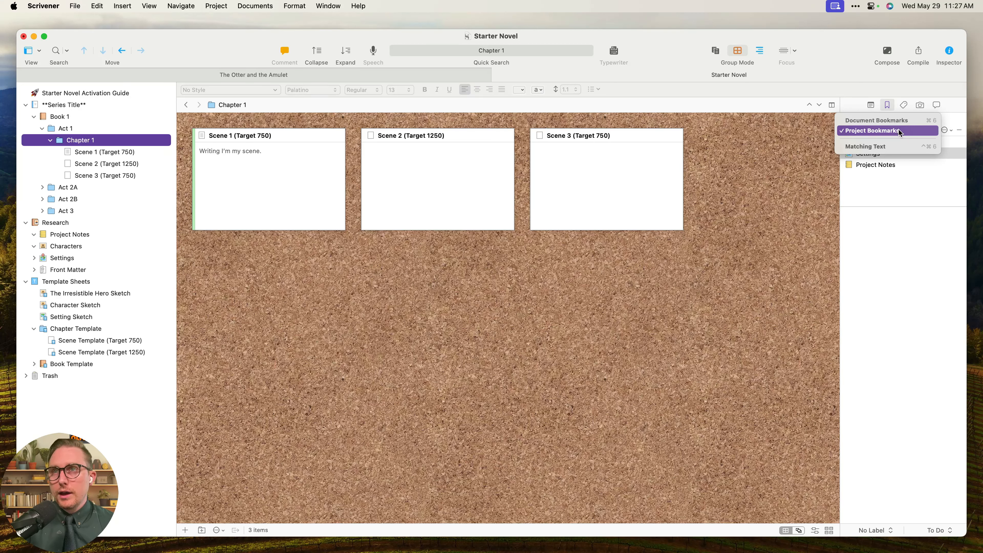
left_click(908, 132)
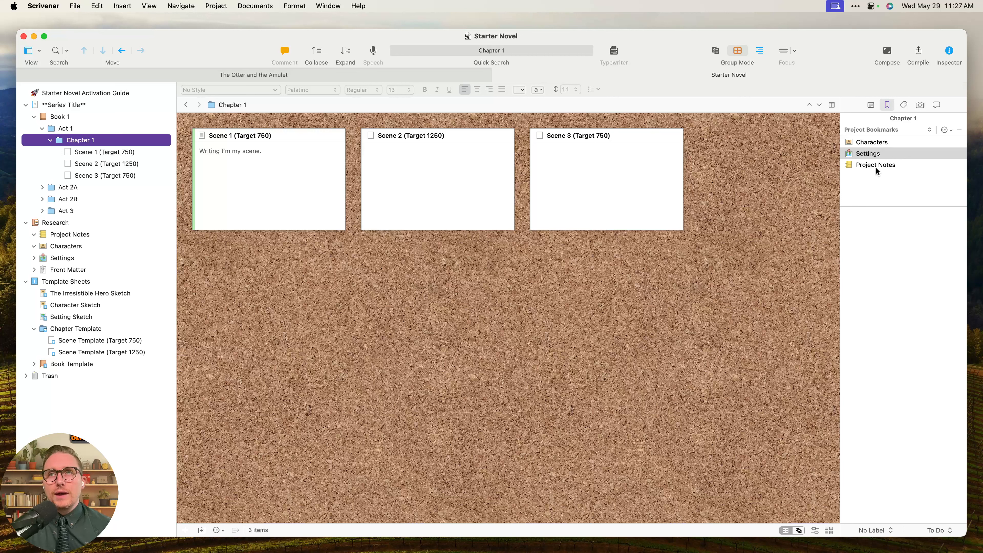
Make the bookmark list slightly taller and review the Characters, Settings and Project Notes bookmarks with Chapter 1 open.
mouse_move(880, 207)
left_mouse_down()
mouse_move(881, 174)
mouse_move(888, 218)
left_mouse_up()
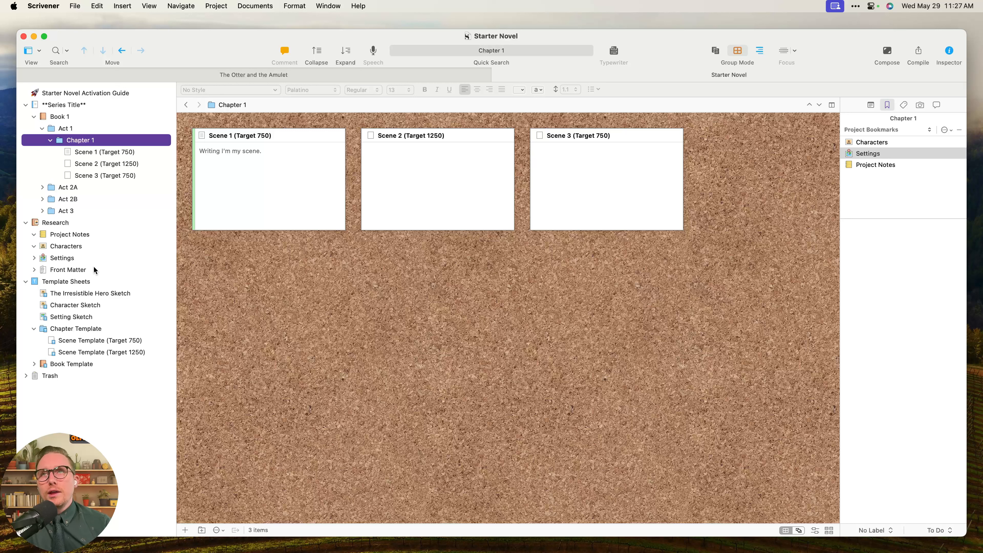
left_click(872, 142)
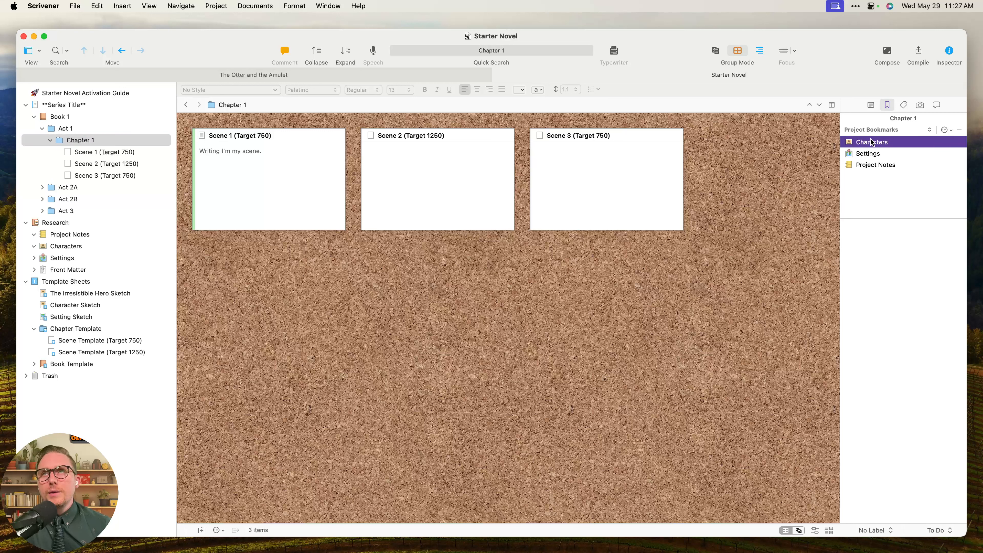
left_click(873, 155)
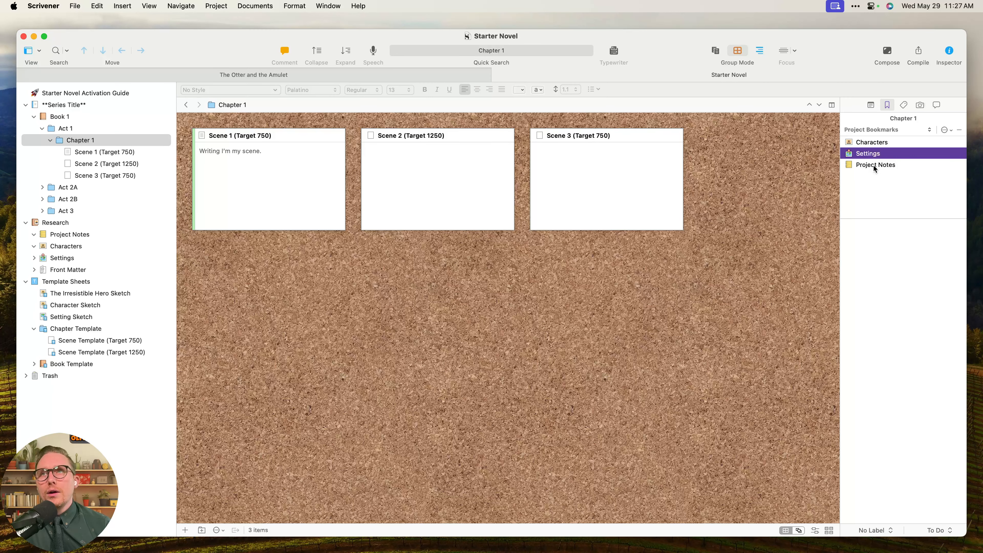
left_click(873, 165)
left_click(878, 156)
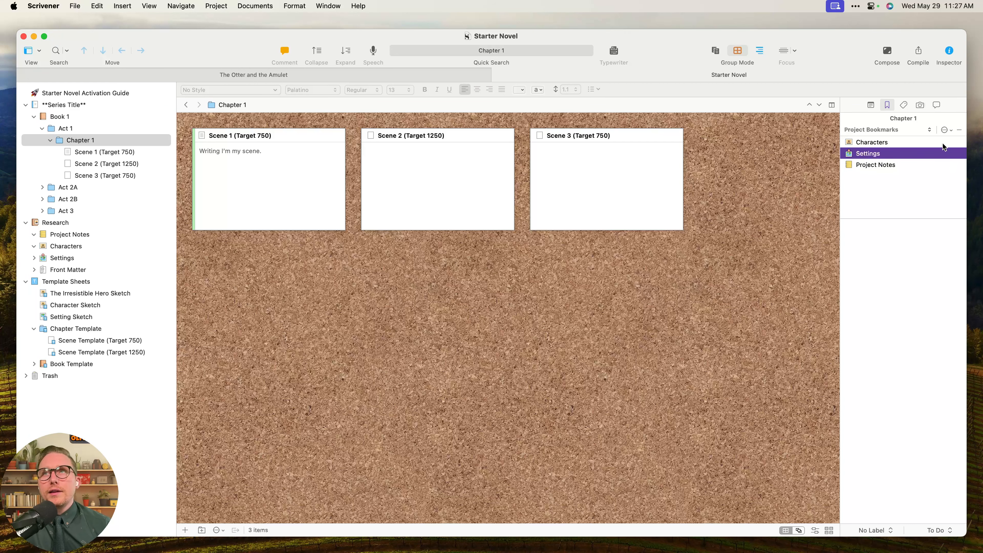
left_click(925, 130)
left_click(924, 130)
View The Irresistible Hero Sketch, add a Setting Sketch inside Research's Settings folder, and select the Characters folder.
left_click(88, 293)
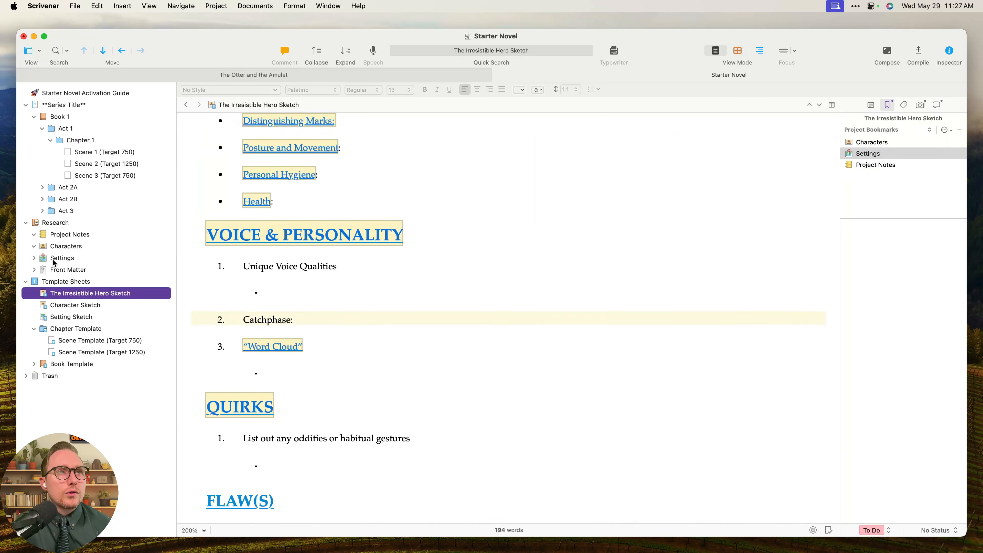
left_click(55, 260)
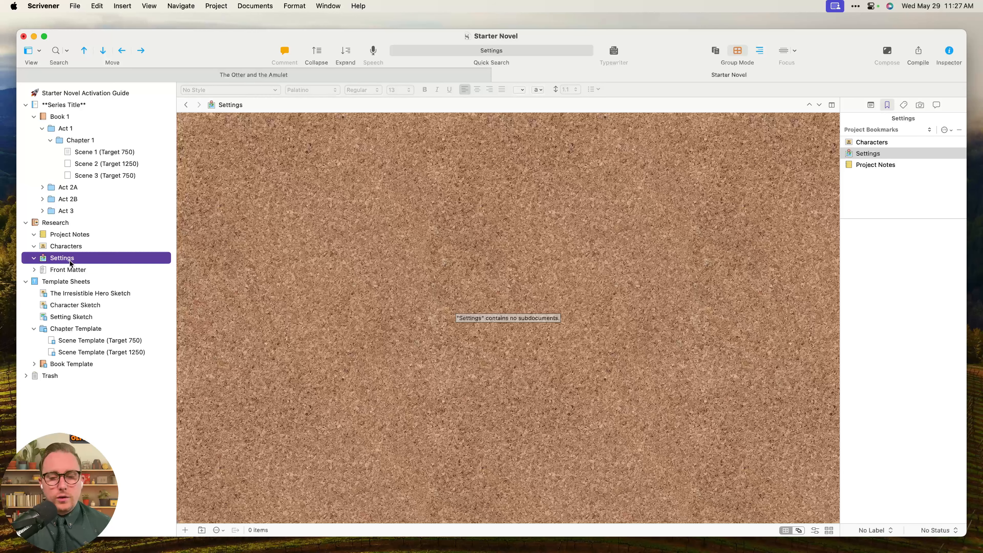
key("Return")
key("Return")
key("Up")
key("Up")
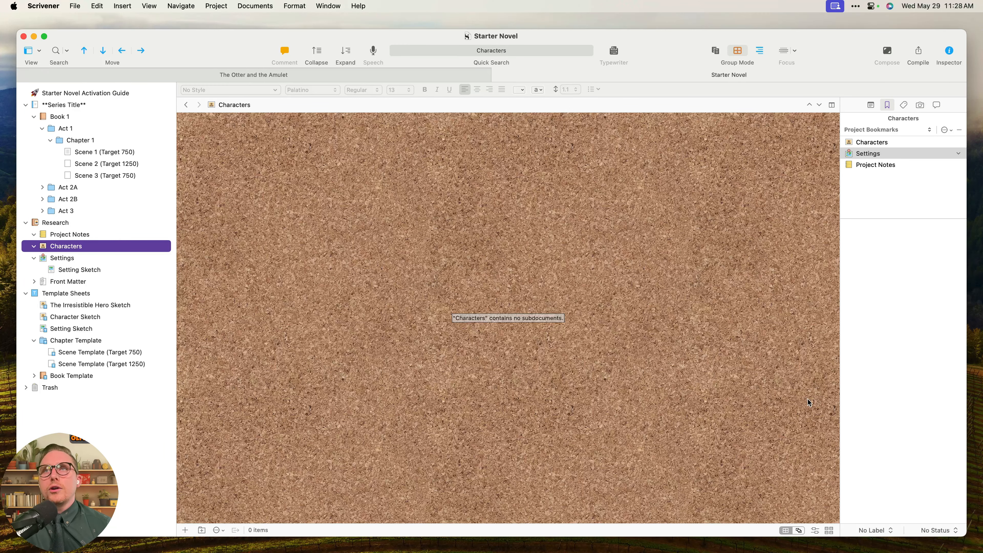
View the Research folder, return to Scene 3, check its notes, and select the Characters project bookmark.
left_click(780, 355)
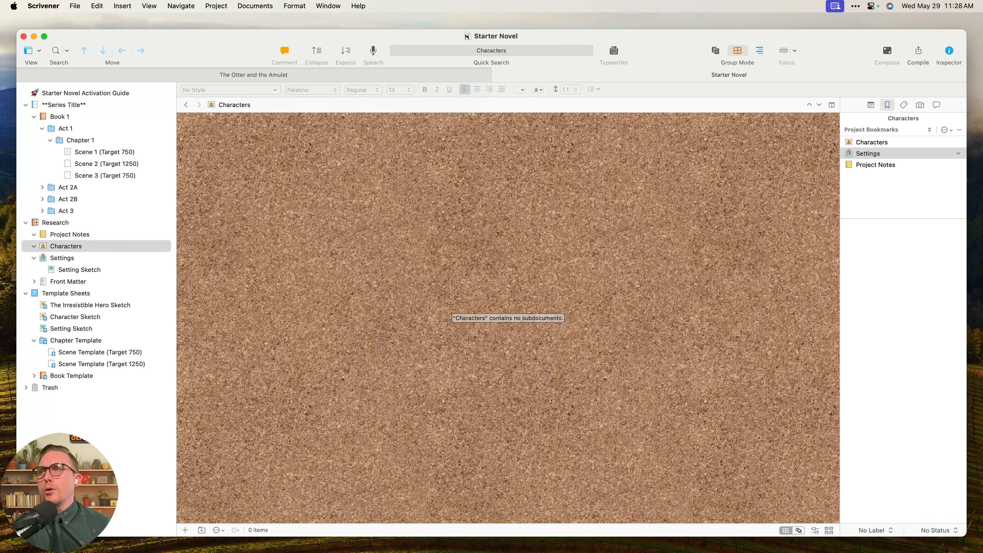
left_click(161, 294)
left_click(127, 223)
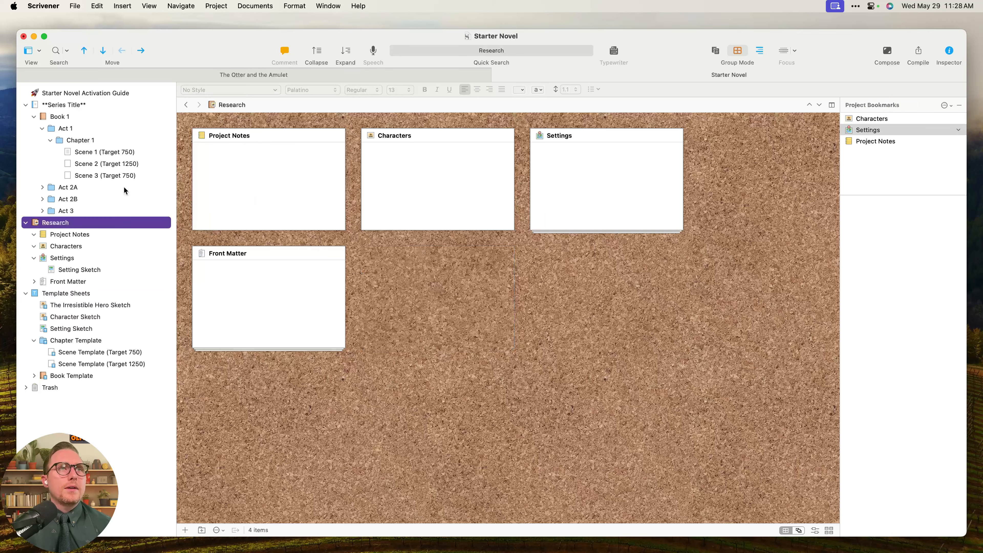
left_click(125, 176)
left_click(876, 105)
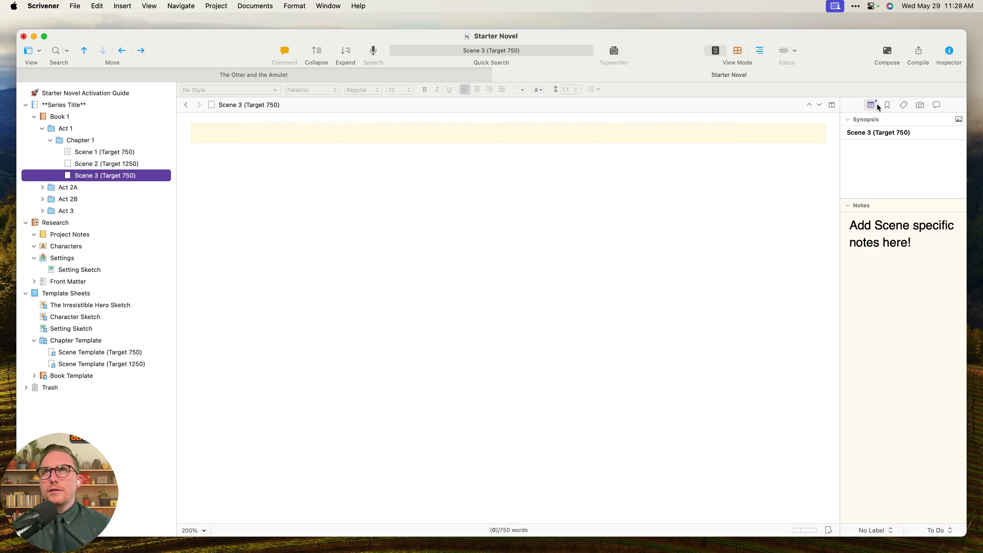
left_click(888, 105)
left_click(886, 143)
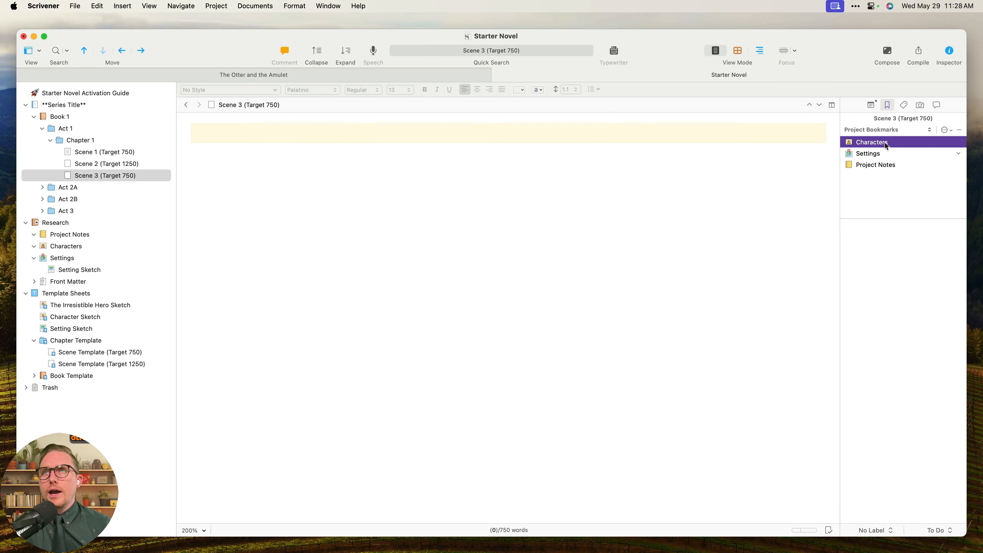
Check the bookmark view options for Scene 3, keep Project Bookmarks, and open Scene 2 to compare its bookmarks.
left_click(886, 130)
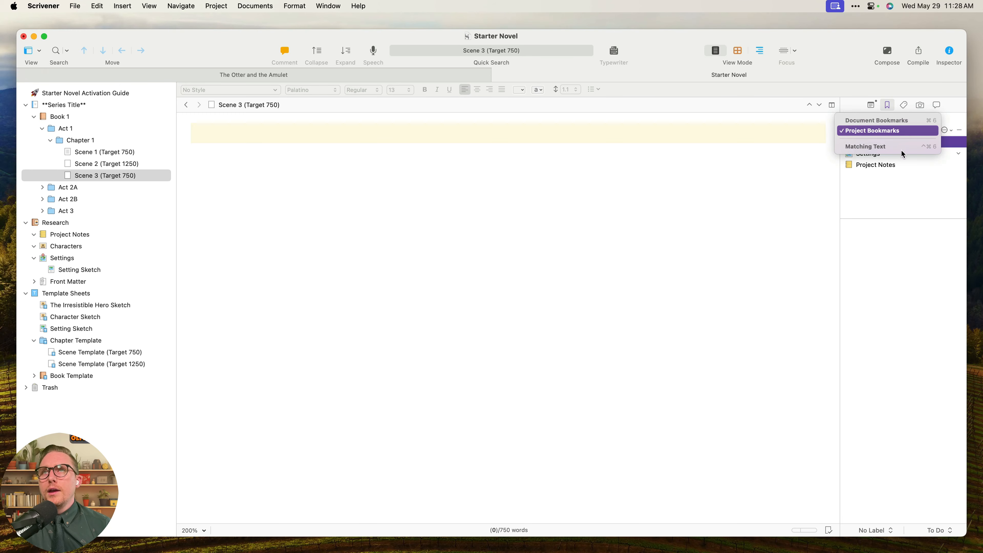
left_click(901, 202)
left_click(86, 172)
left_click(88, 164)
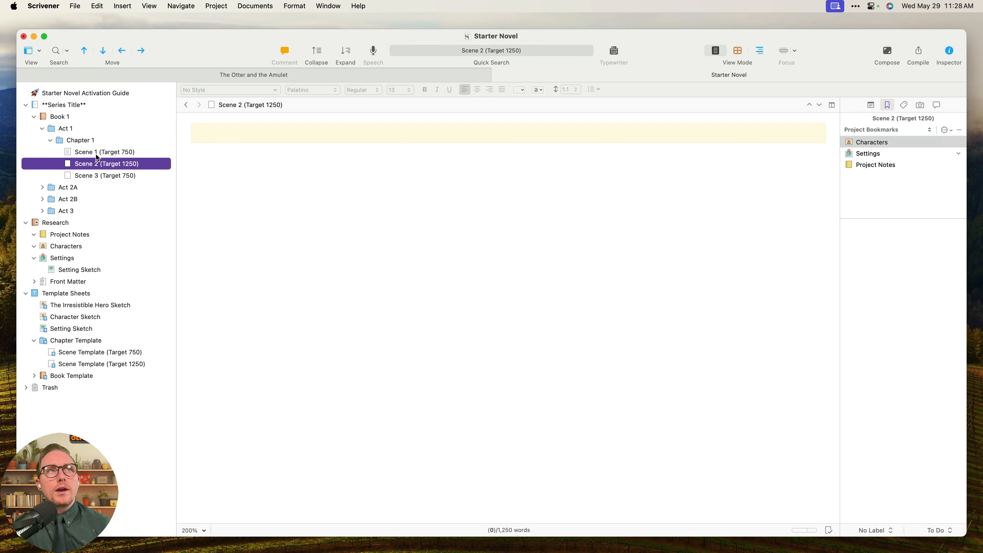
View Scene 1 and its parent levels up to the Series Title folder to compare their project bookmarks.
left_click(96, 152)
left_click(83, 140)
left_click(79, 129)
left_click(77, 116)
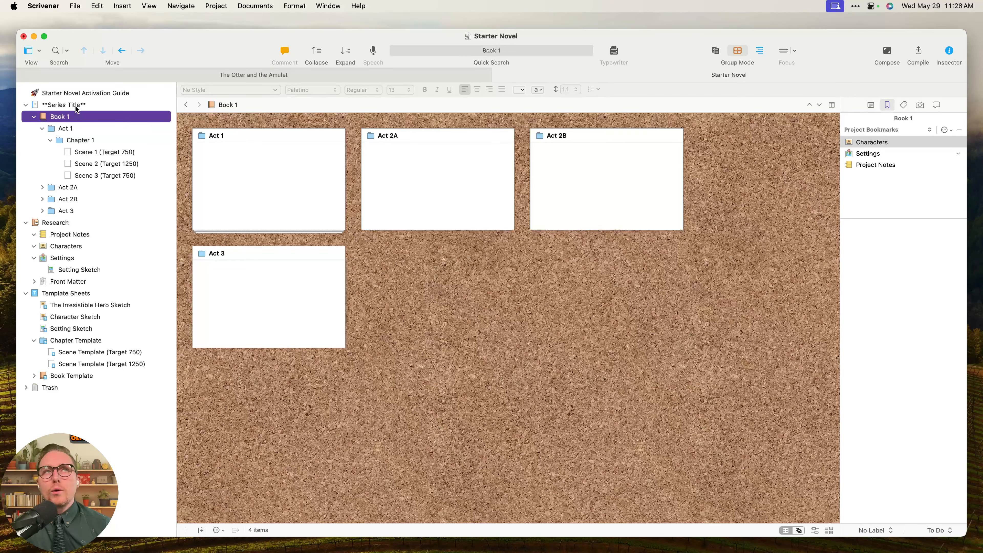
left_click(77, 105)
left_click(91, 92)
left_click(77, 104)
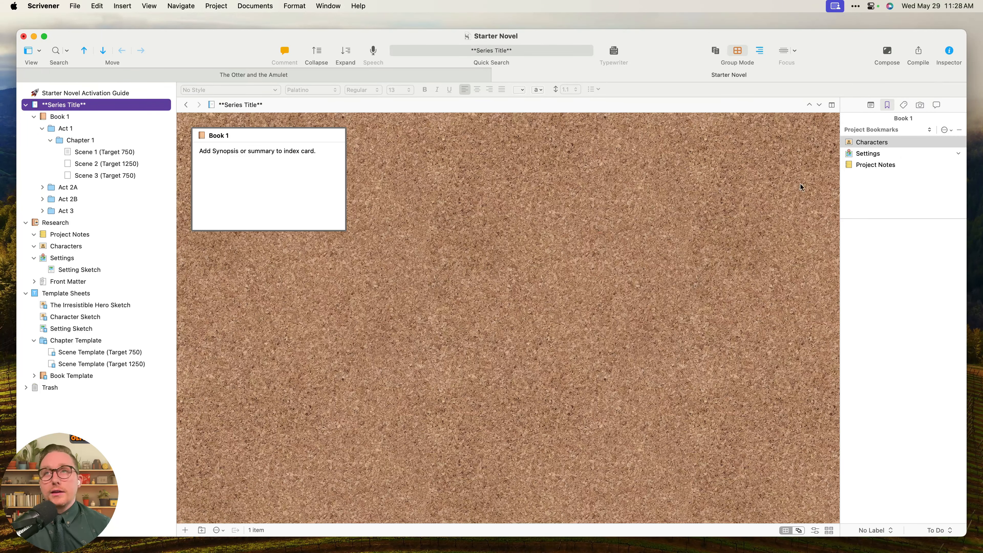
Collapse Chapter 1 and Chapter Template in the binder, and add Template Sheets to the project bookmarks.
left_click(50, 140)
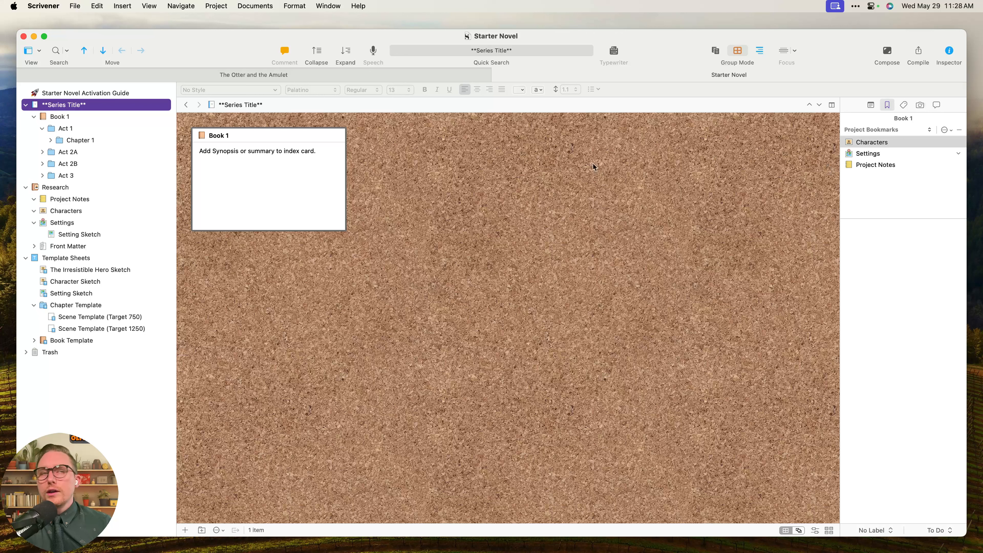
left_click(34, 306)
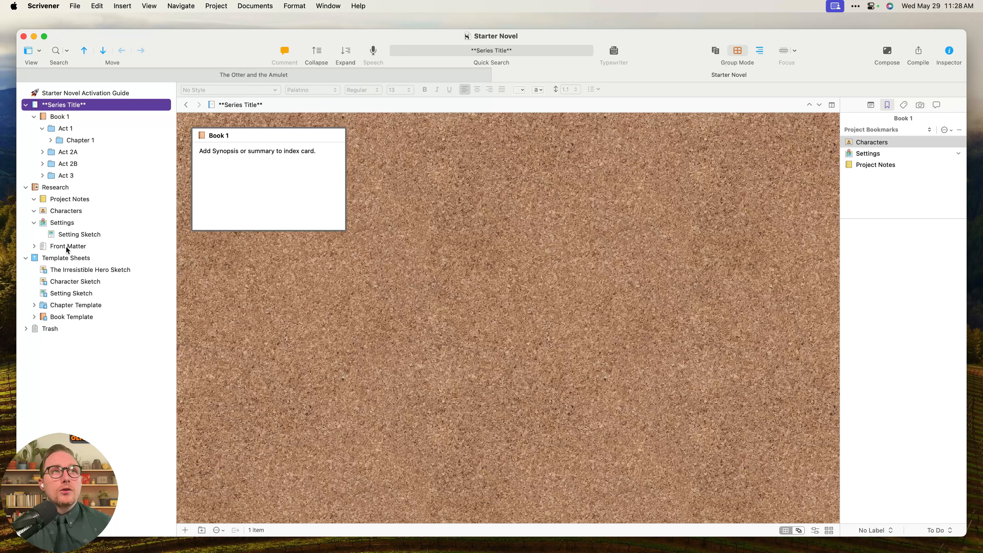
left_click_drag(224, 281, 896, 176)
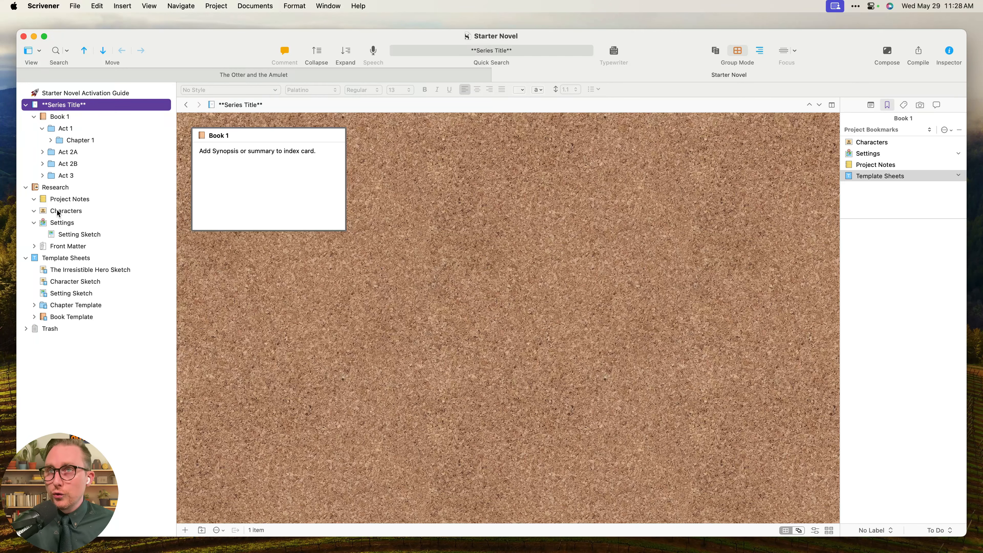
Move Template Sheets into the Series Title folder and delete its entry from the project bookmarks.
left_click_drag(904, 176, 734, 212)
right_click(890, 177)
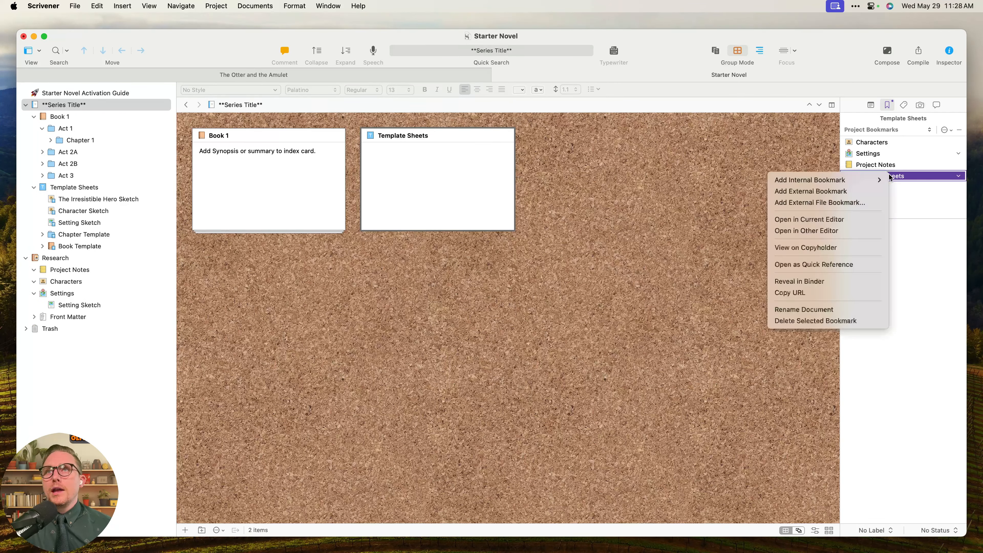
left_click(806, 324)
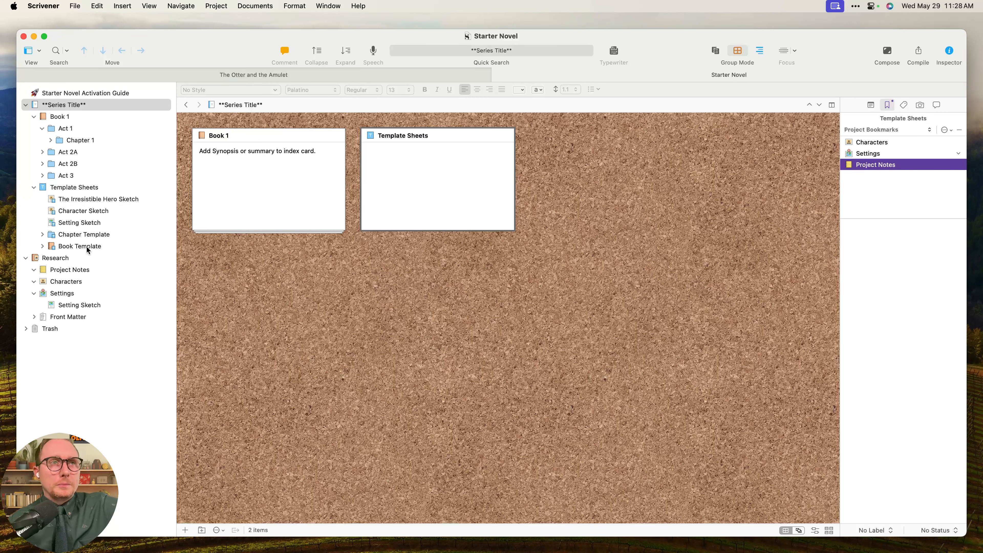
Add a new document inside Research's Project Notes folder and name it "Notes 1".
left_click(77, 270)
key("super+n")
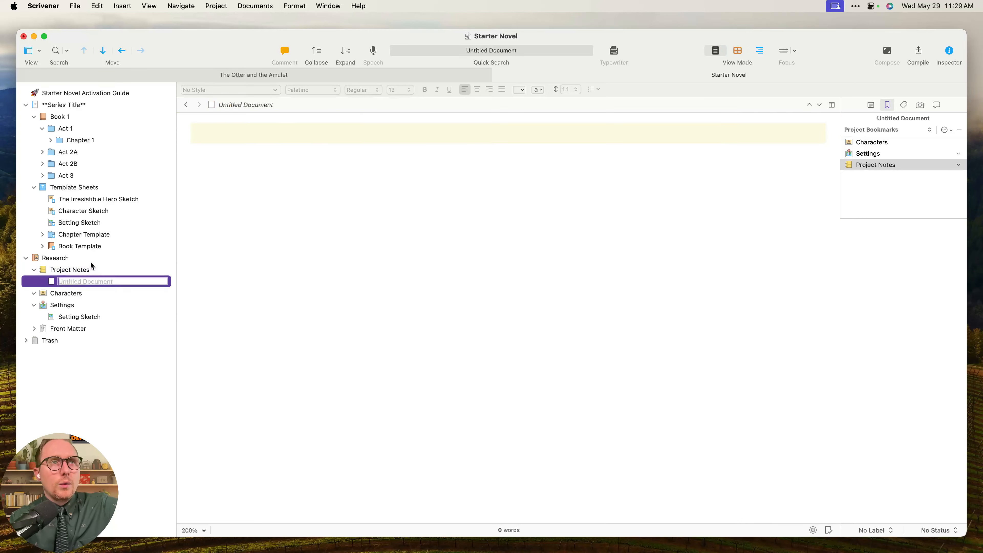
key("Return")
left_click(91, 267)
left_click(92, 280)
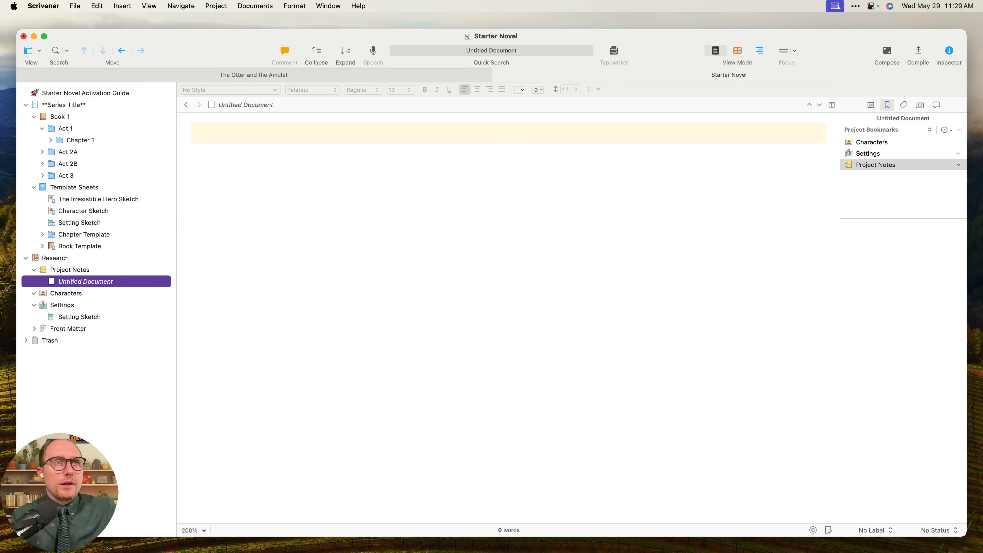
left_click(90, 283)
type("Notes 1")
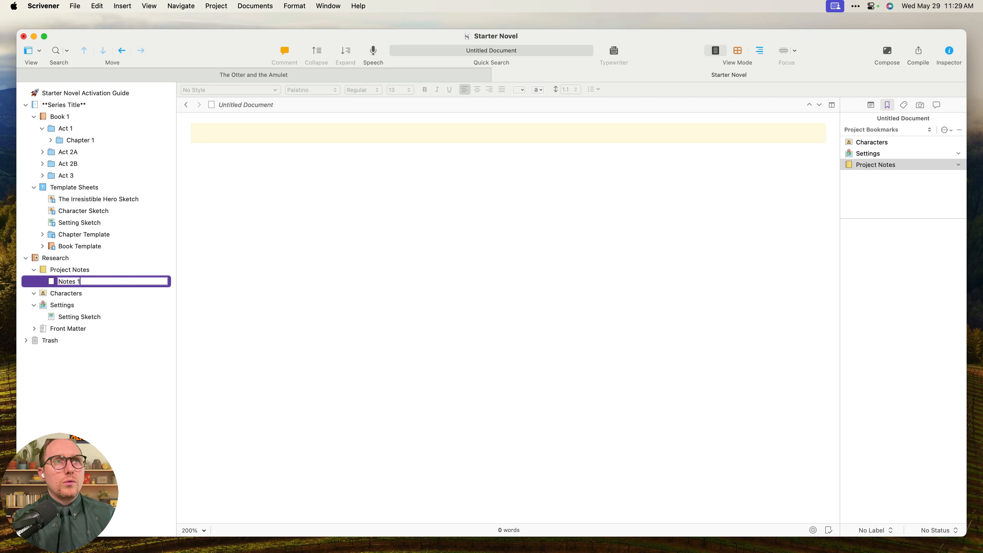
key("Return")
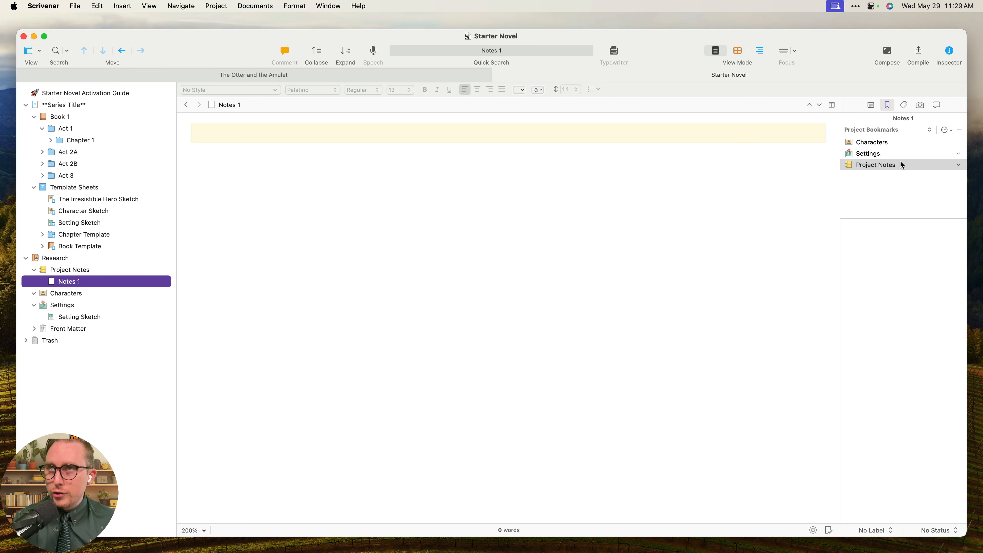
Check which documents are nested under the Project Notes and Settings bookmarks.
left_click(960, 167)
left_click(959, 166)
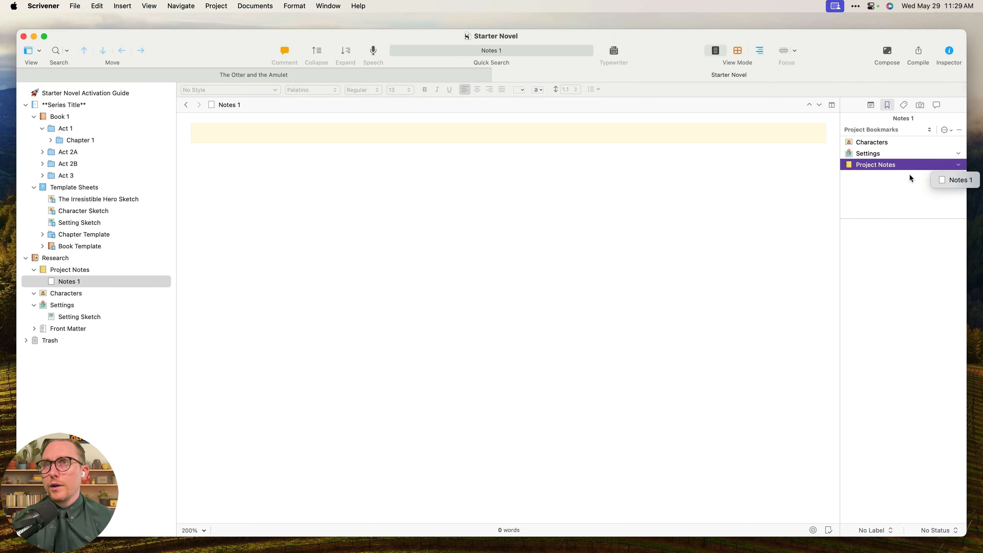
left_click(892, 165)
left_click(944, 155)
left_click(960, 154)
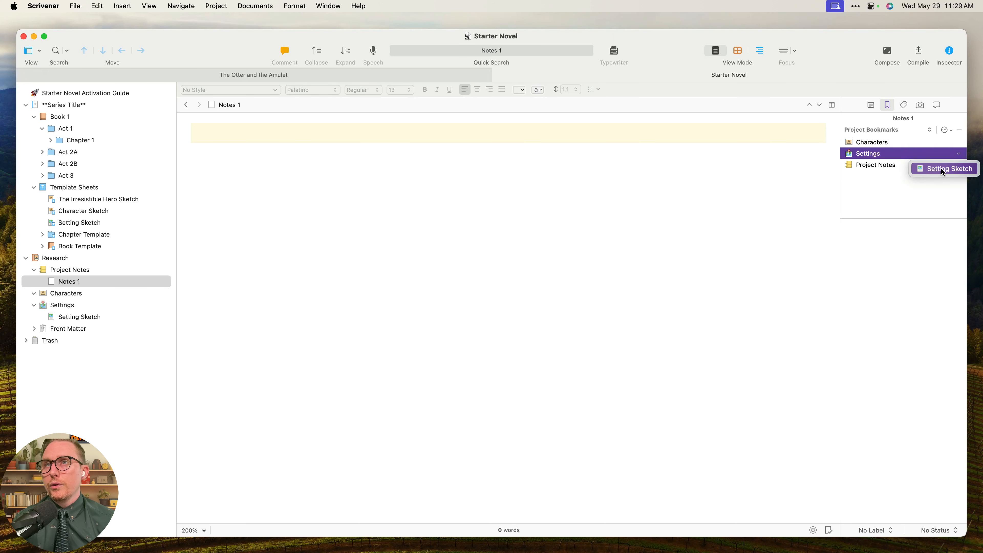
left_click(874, 144)
left_click(874, 154)
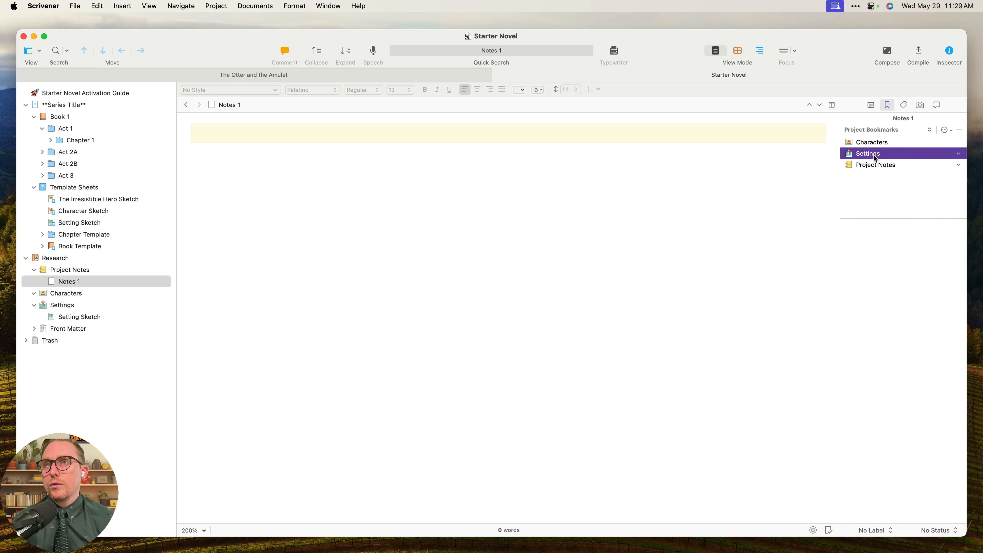
Choose Notes 1 under the Project Notes bookmark and write "Add text here!" in the document.
left_click(882, 165)
left_click(959, 166)
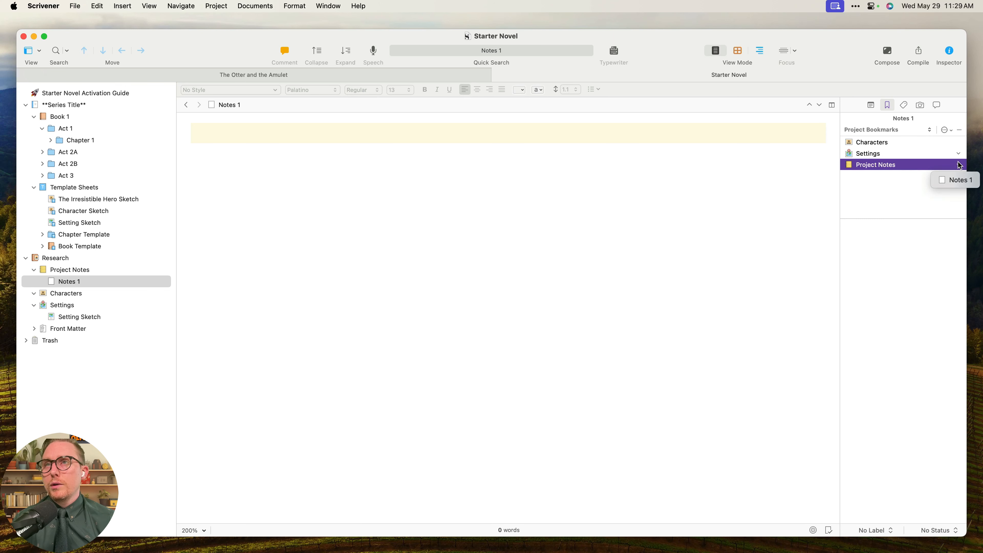
left_click(954, 180)
left_click(403, 297)
type("Add text here!")
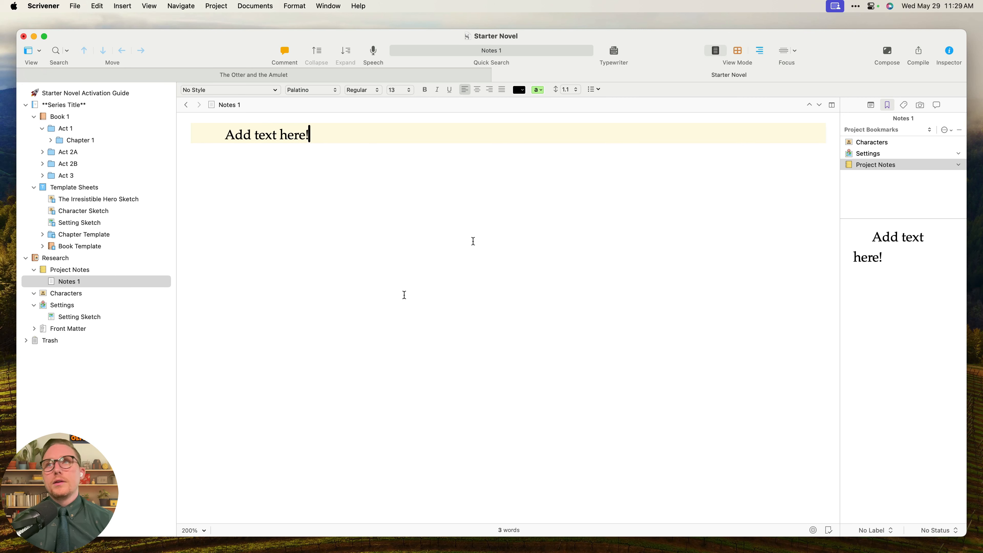
Preview Notes 1 through the Project Notes bookmark and widen the inspector.
left_click(959, 170)
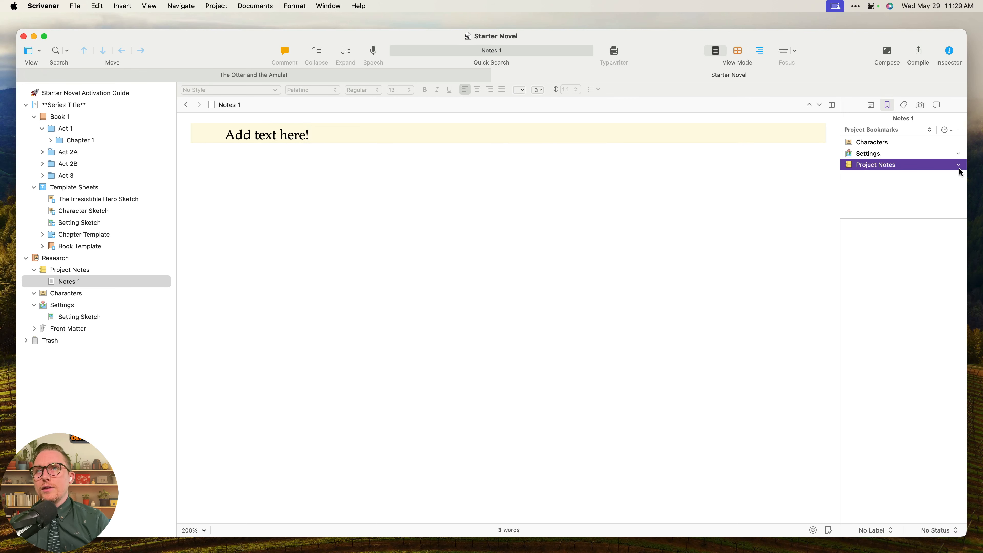
left_click(959, 172)
left_click(955, 179)
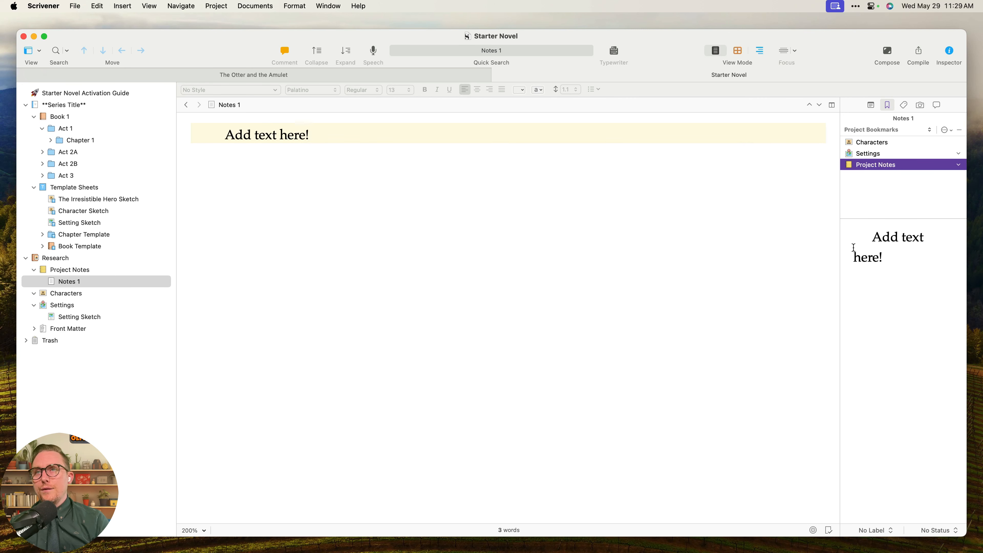
left_click_drag(841, 256, 747, 259)
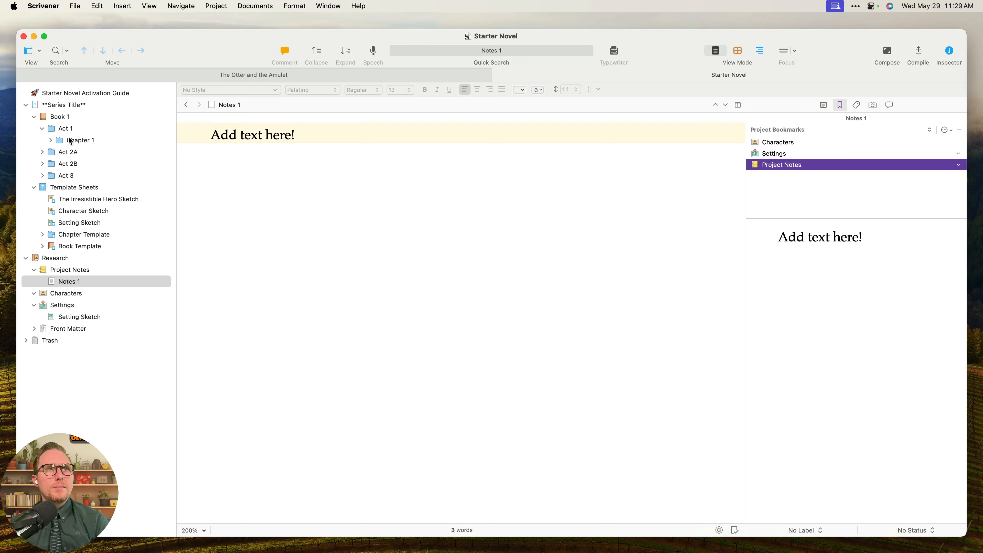
With Book 1 open, preview Notes 1 through the Project Notes bookmark, select its text, and review the Characters and Settings bookmarks.
left_click(68, 163)
left_click(54, 127)
left_click(66, 116)
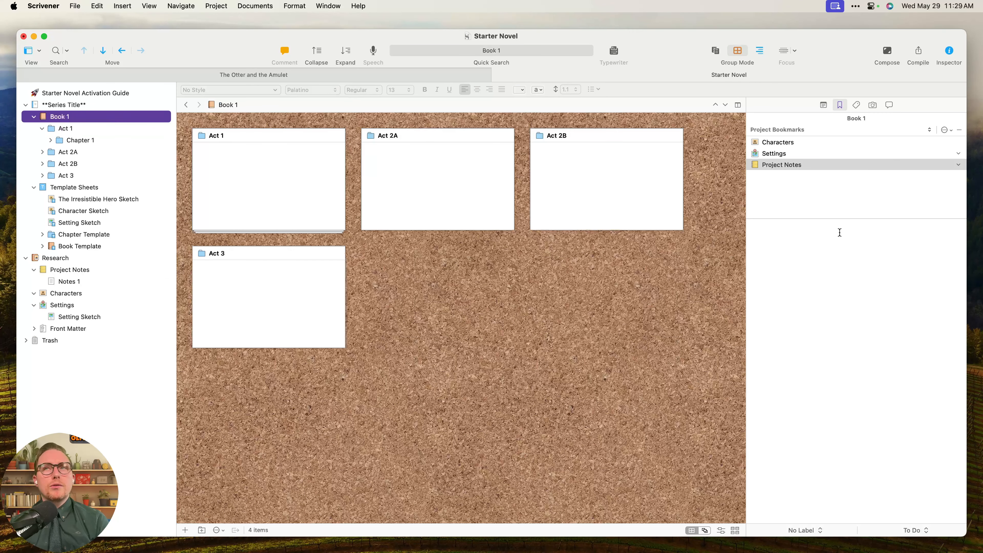
left_click(959, 166)
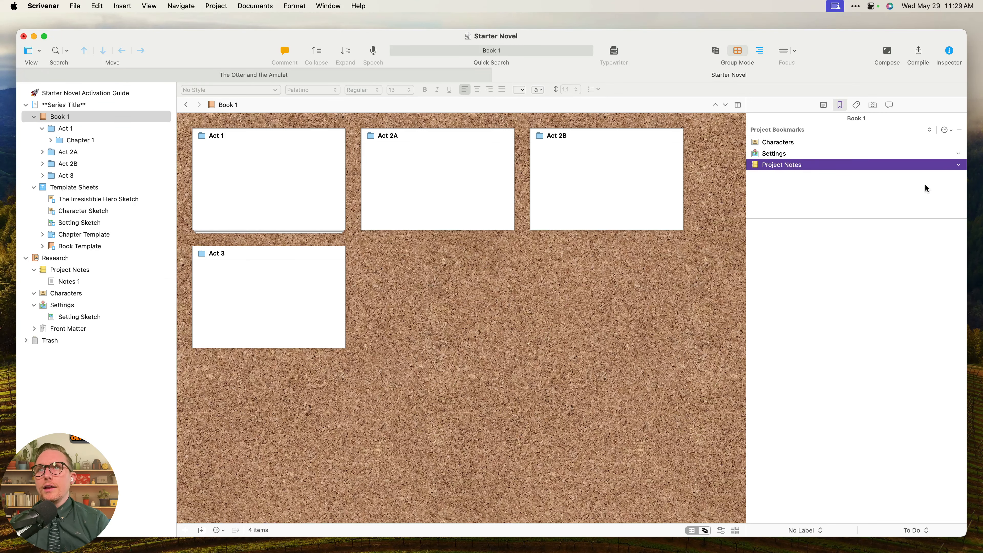
left_click(958, 165)
left_click(954, 181)
left_click_drag(887, 246, 780, 232)
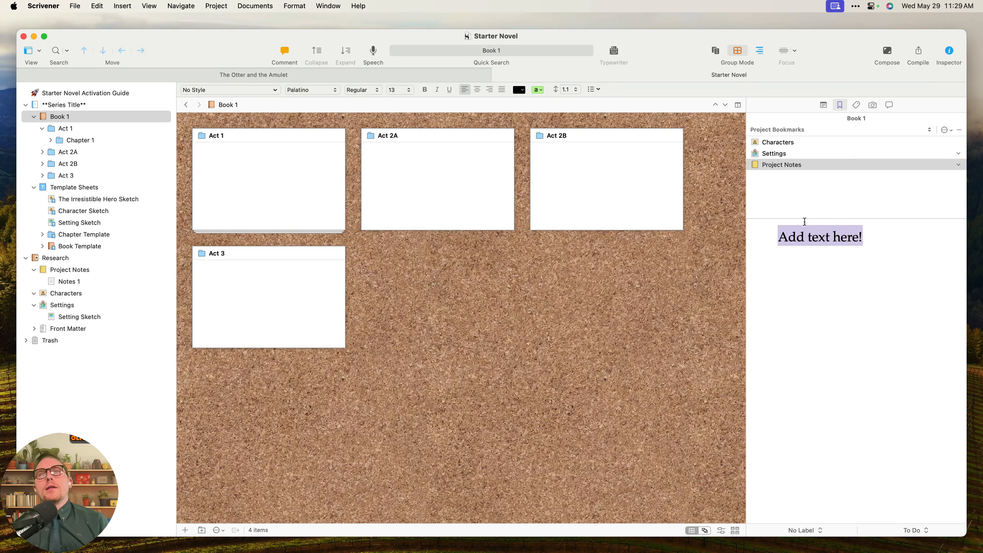
left_click_drag(852, 149, 819, 143)
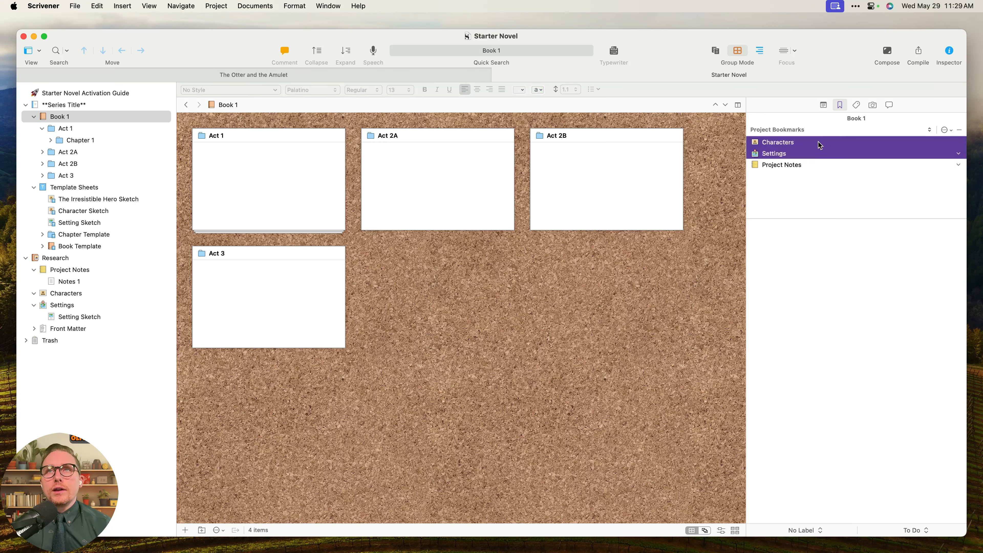
left_click(805, 155)
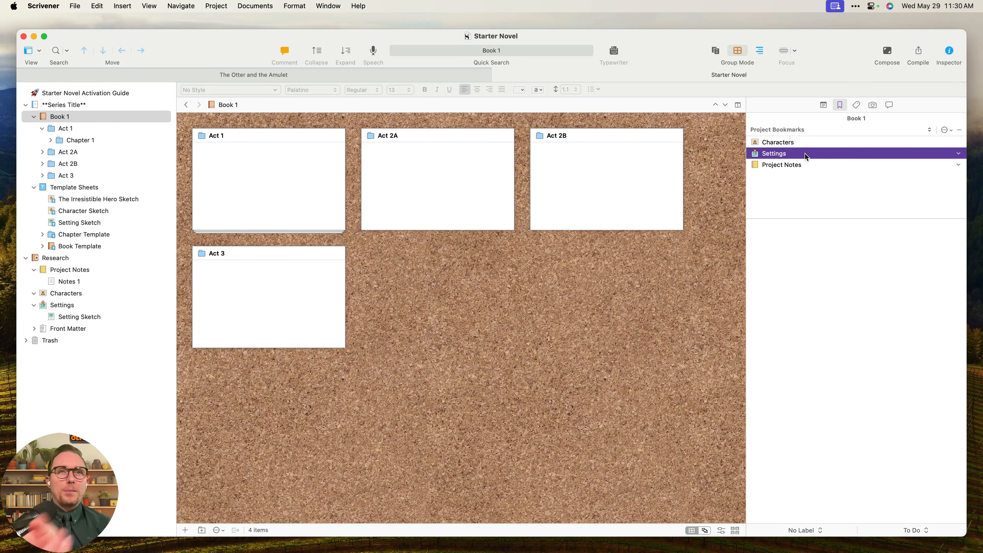
Open Notes 1, keep the Project Bookmarks view, and add the document as its own project bookmark.
left_click(84, 283)
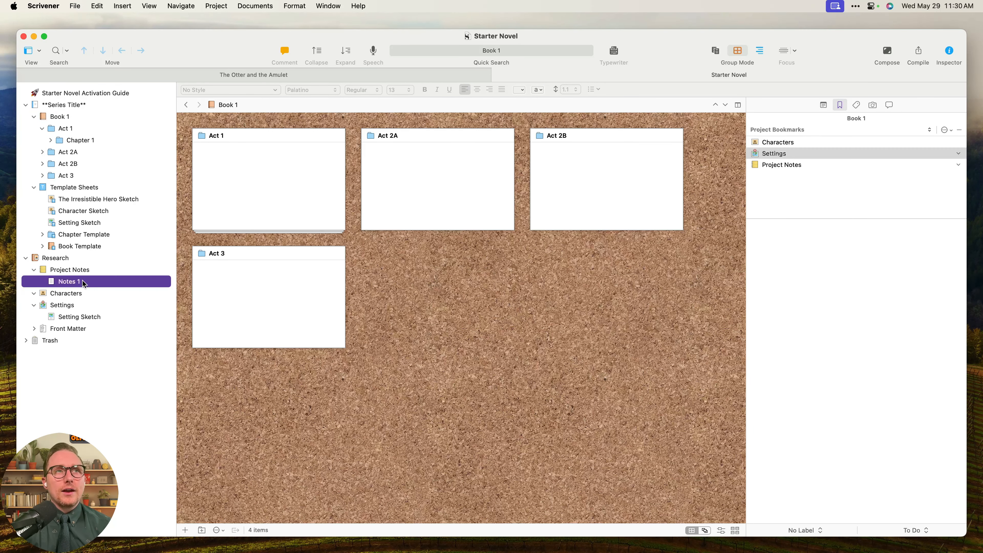
left_click(811, 215)
left_click(811, 128)
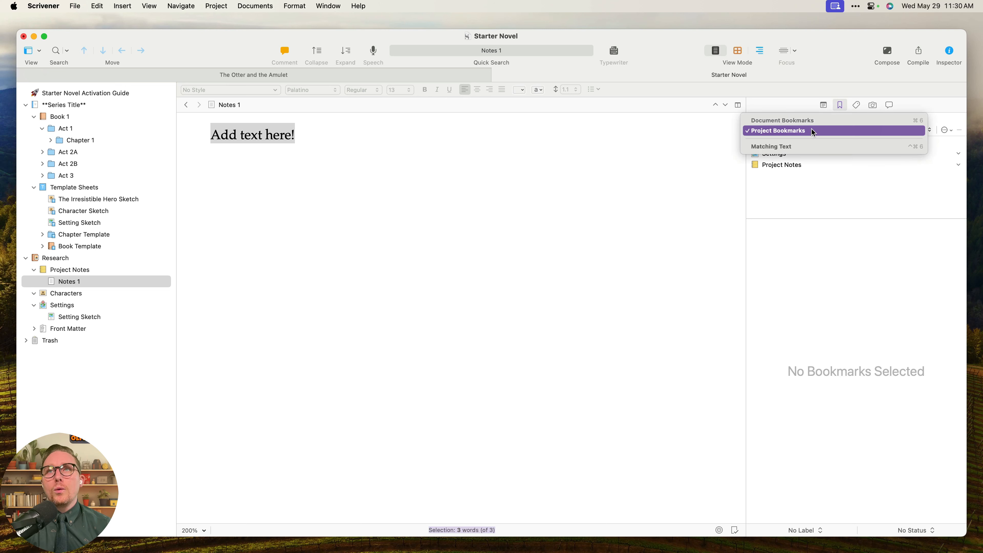
left_click(828, 172)
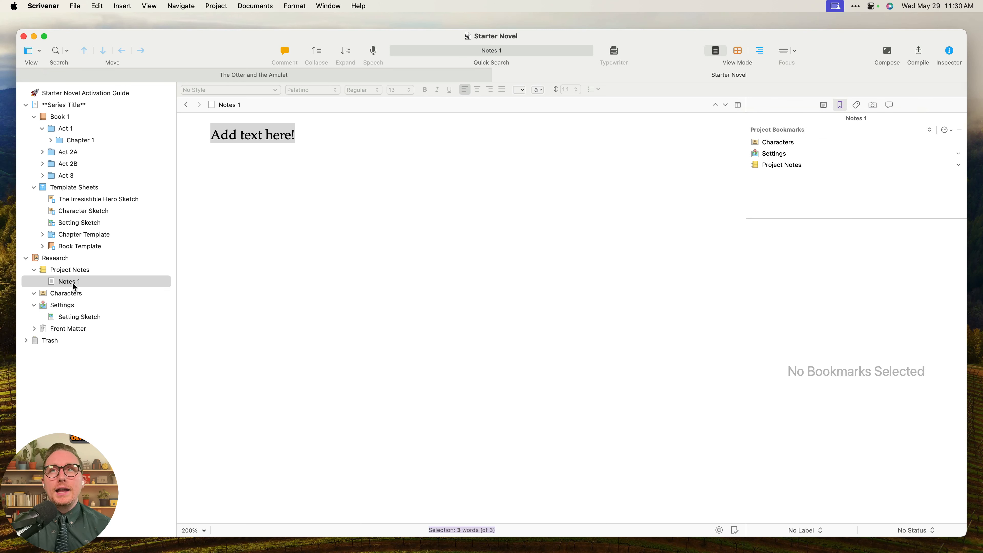
left_click_drag(73, 287, 831, 178)
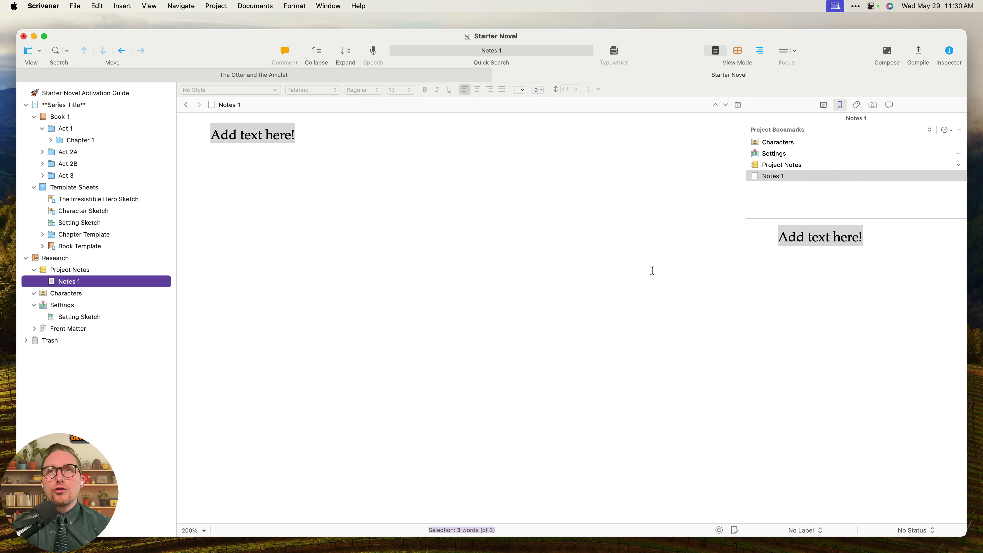
left_click(808, 164)
left_click(780, 177)
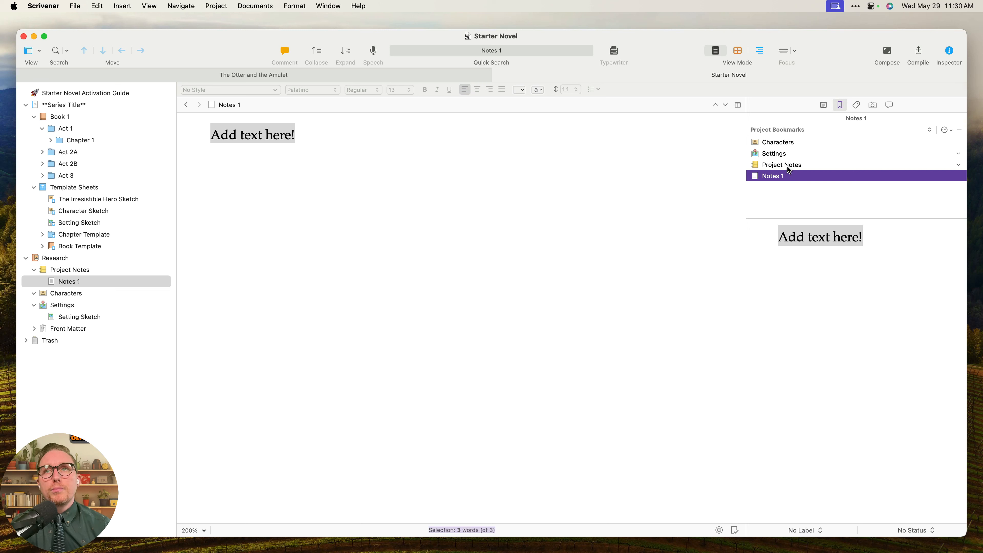
Rename Notes 1 as "Outline for the Novel" and move its bookmark above Characters in the project bookmarks.
double_click(92, 280)
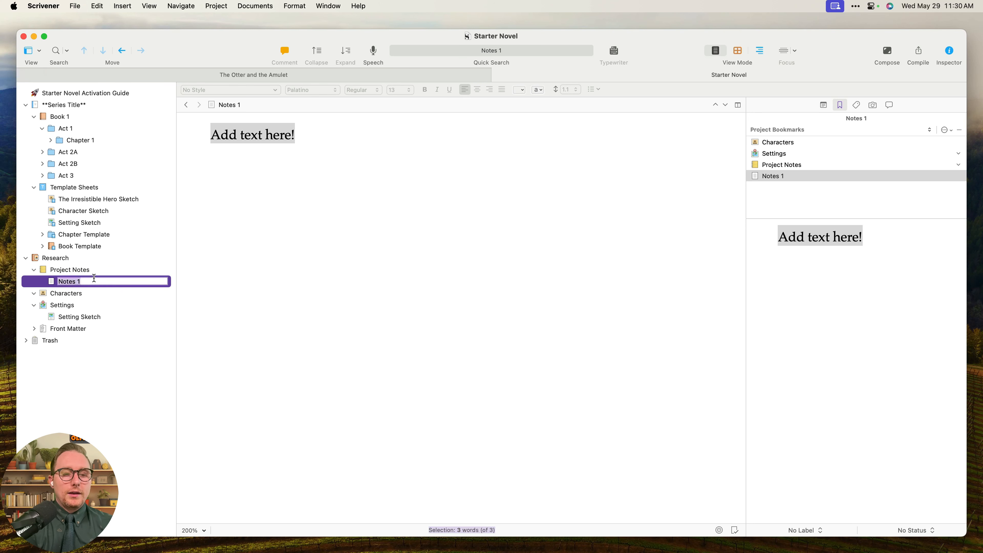
type("Outline for the Novel")
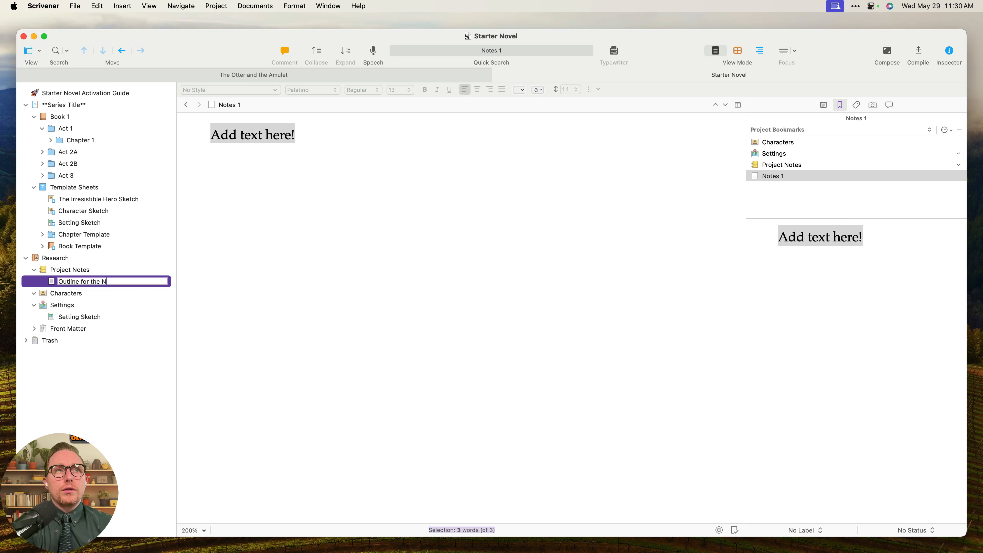
key("Return")
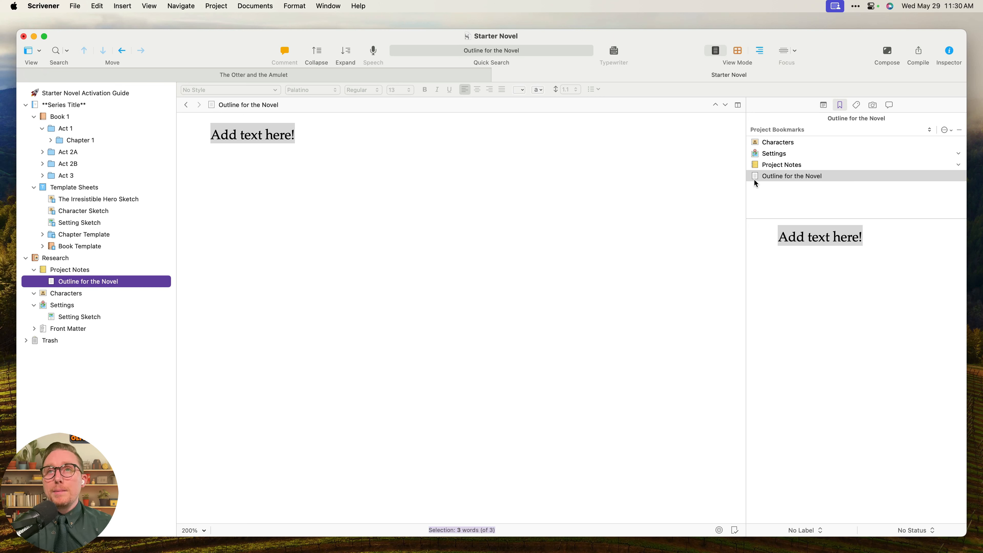
left_click_drag(755, 178, 765, 140)
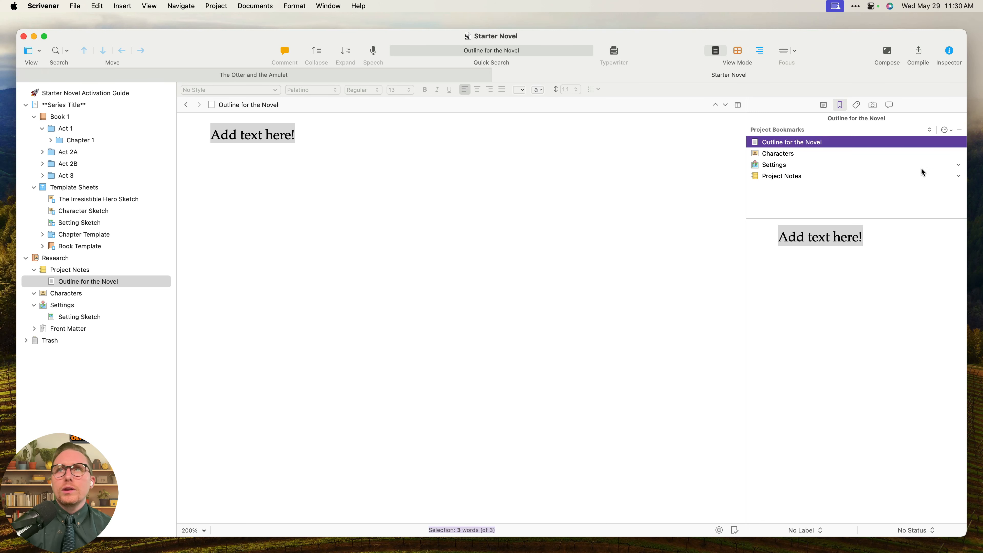
Replace the outline document's text with "Outline the Novel!" from the bookmark preview.
left_click_drag(886, 255, 702, 233)
type("Outline")
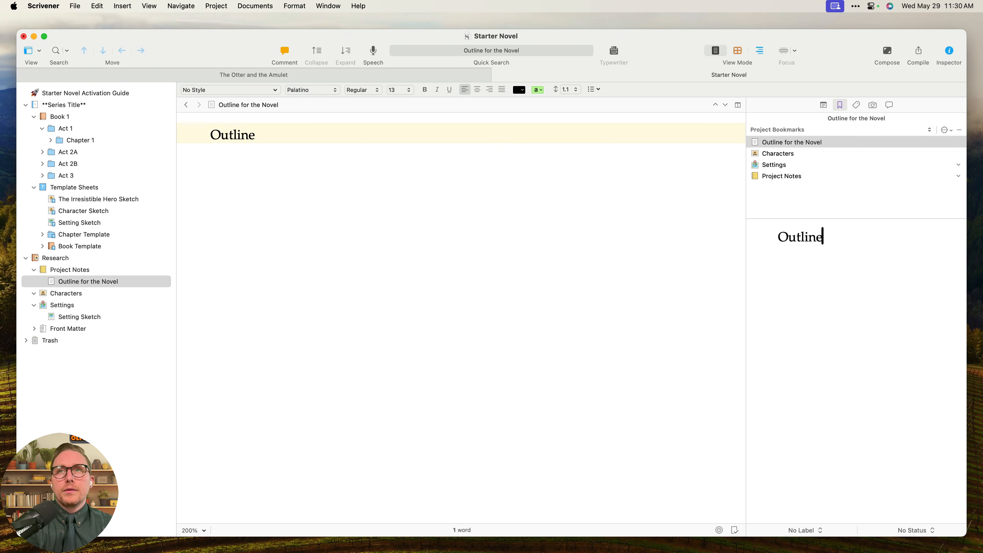
type(" the Novel!")
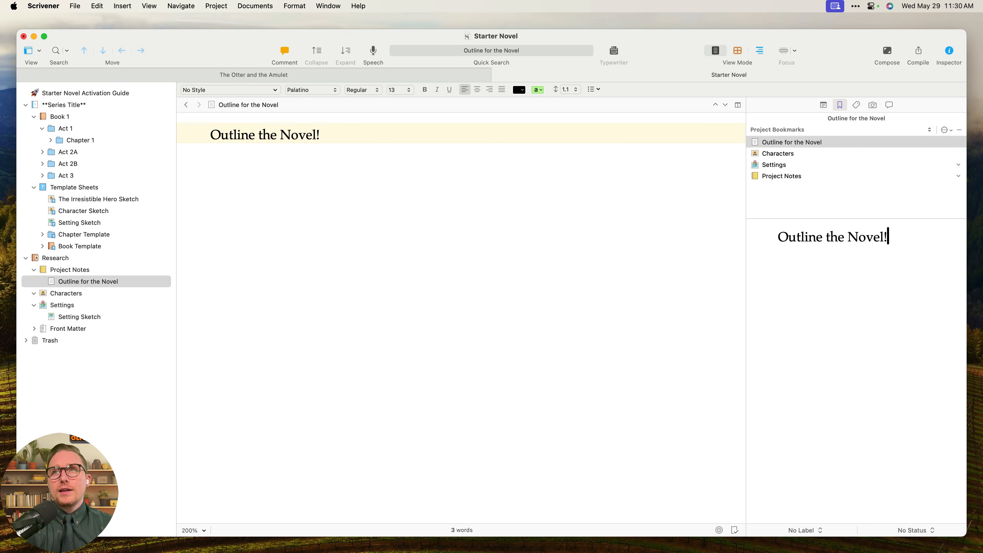
Add a new line after the outline text, expand Chapter 1 in Act 1, and open Scene 1 (Target 750).
key("Return")
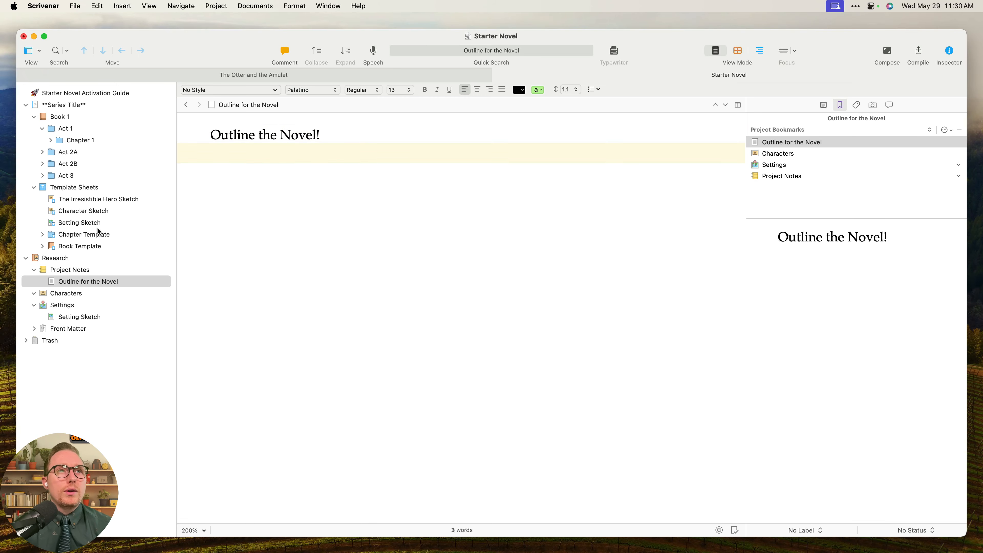
left_click(64, 155)
left_click(77, 140)
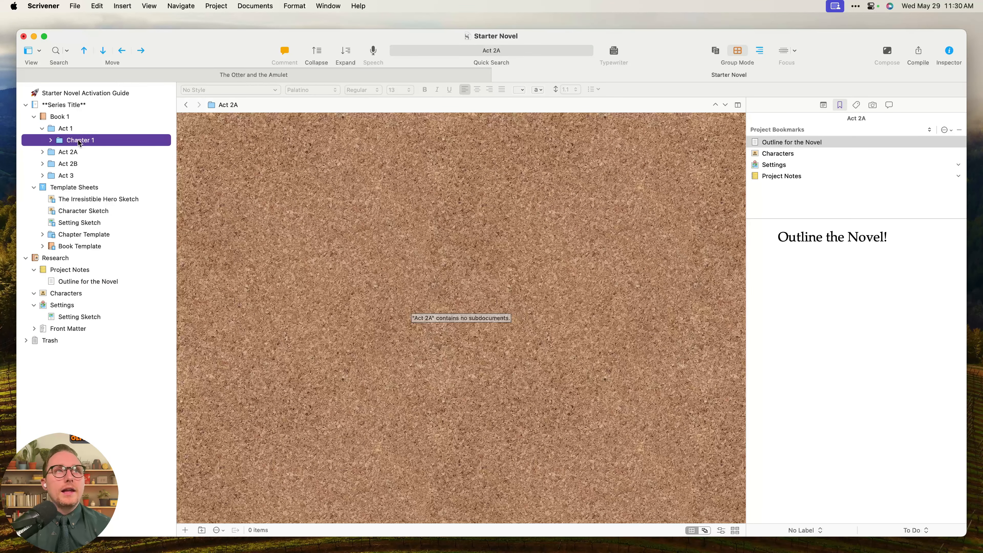
left_click(50, 141)
left_click(104, 152)
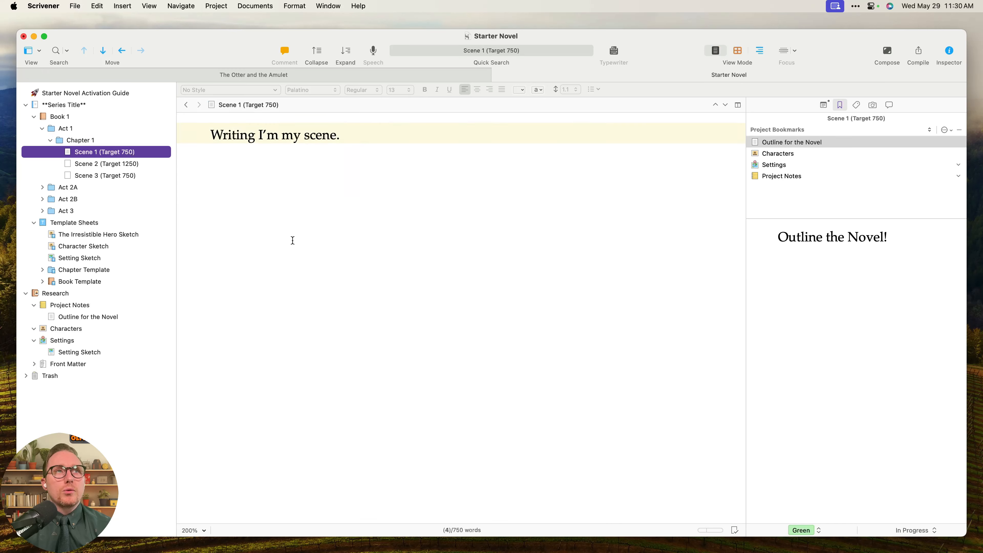
Add the separate paragraph "As I'm working on my novel." at the end of the Scene 1 text.
left_click(408, 269)
key("Return")
key("Return")
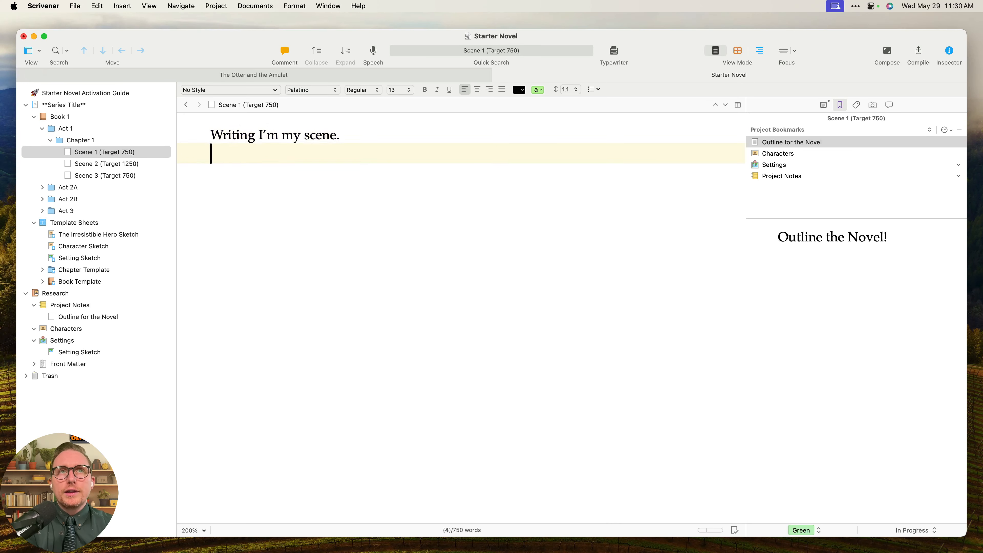
type("As I'm working on my nov")
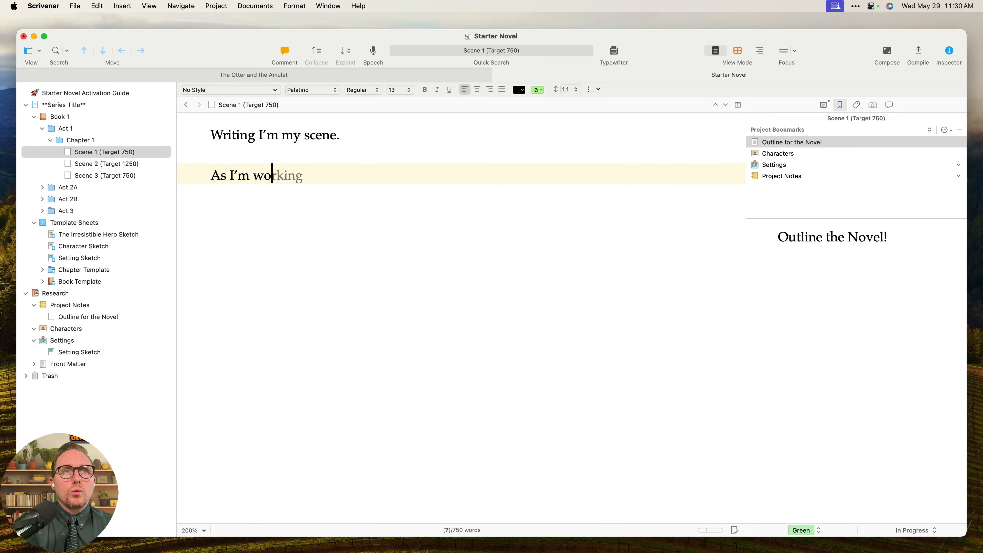
type("el.")
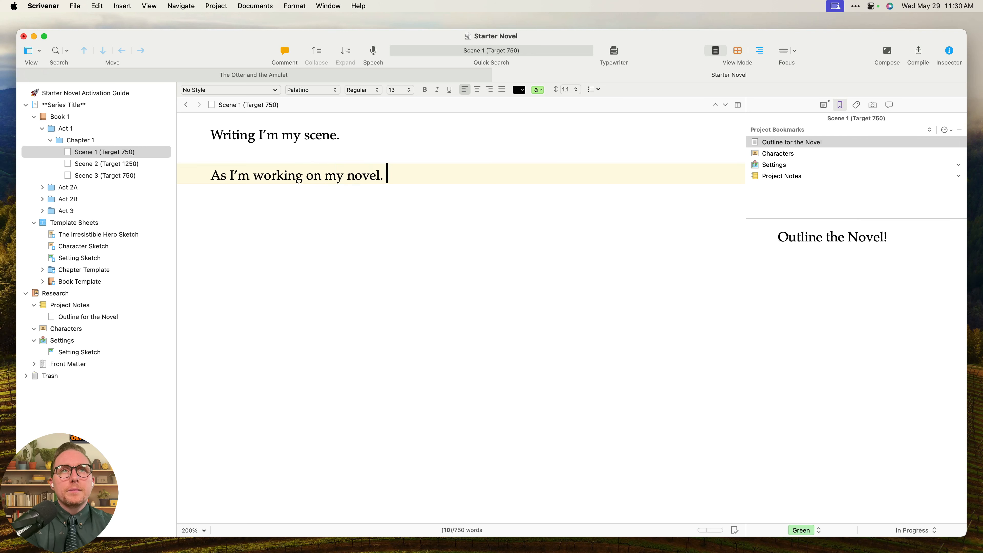
Select the outline text in the bookmark preview, check Scene 1's synopsis and notes, and return to the project bookmarks.
left_click_drag(954, 237, 730, 231)
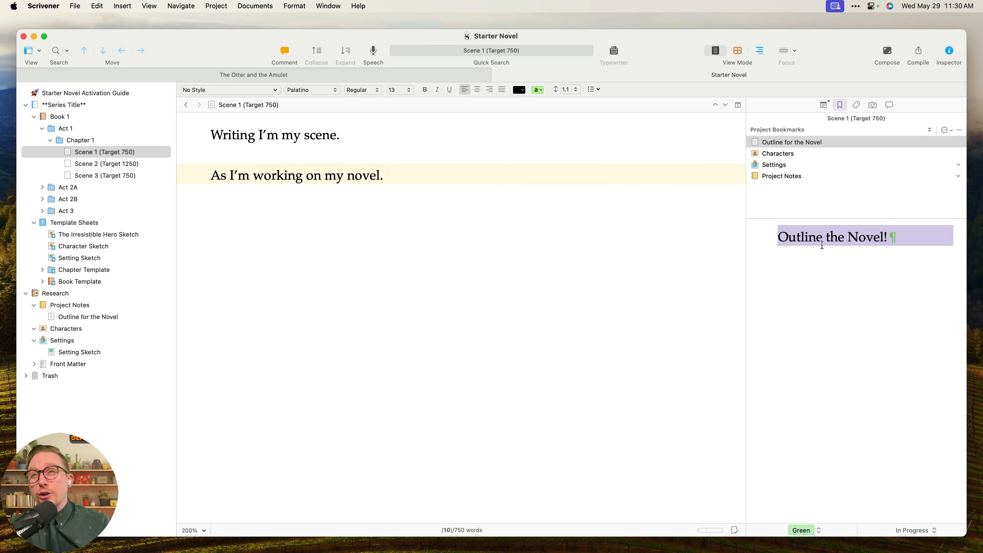
left_click(824, 104)
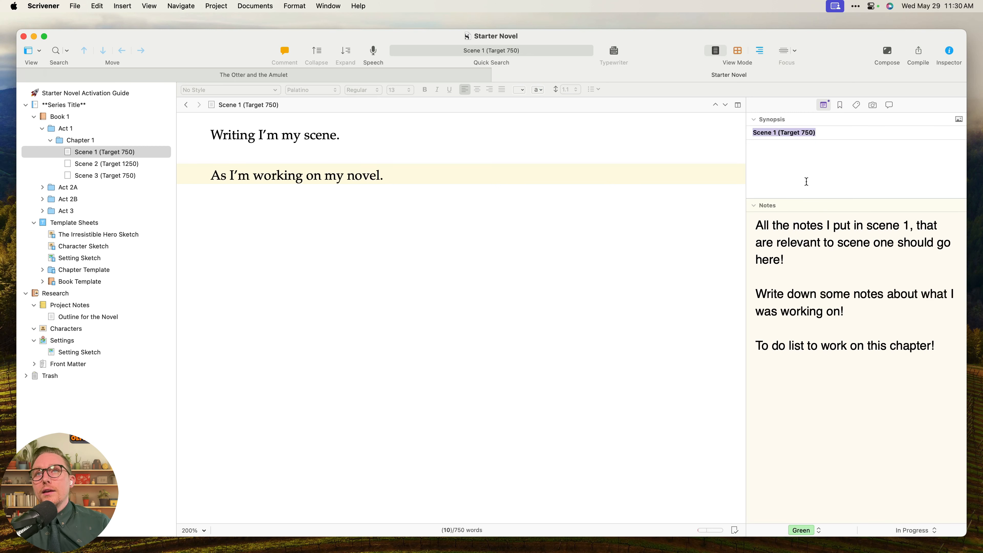
left_click(837, 171)
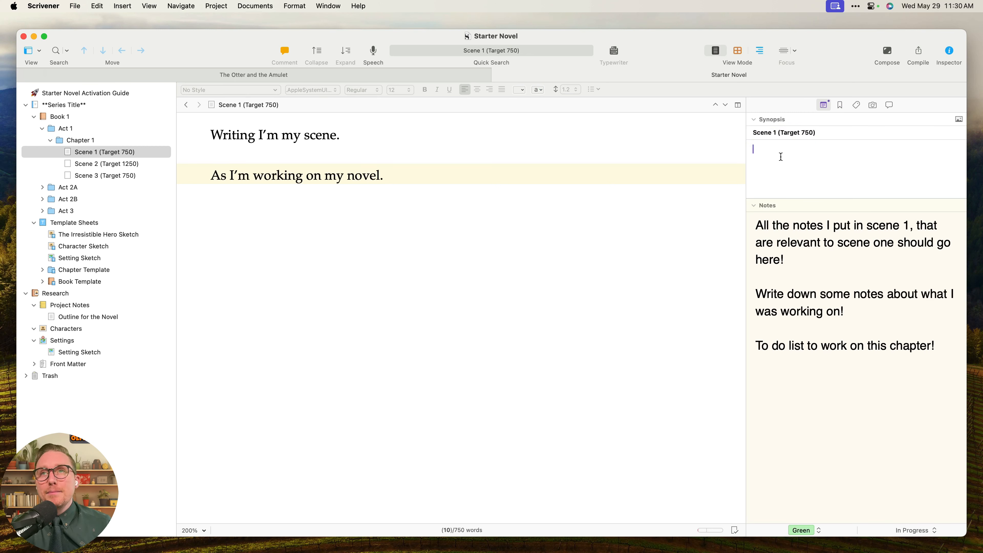
left_click(840, 104)
left_click(846, 298)
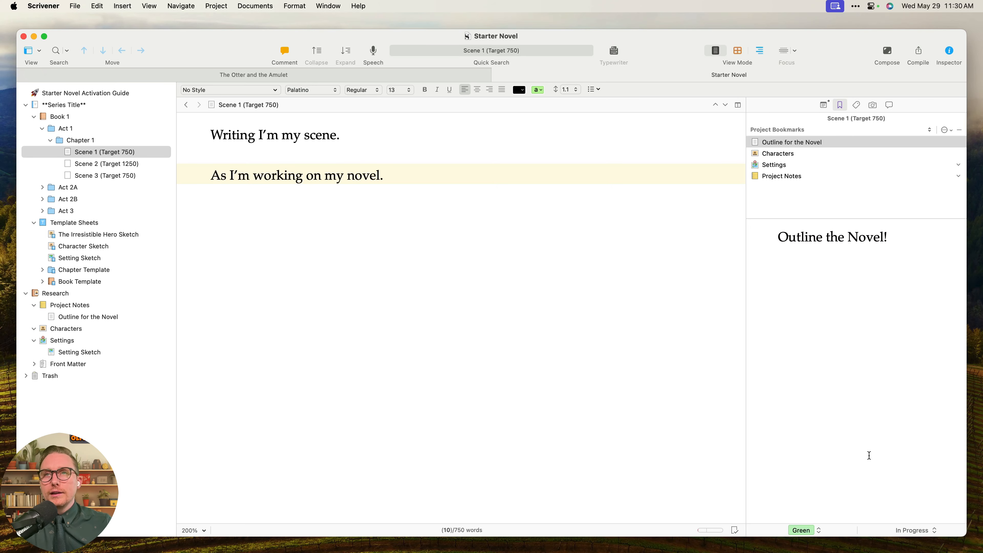
Compare the synopsis and notes of the Act 1 folder with those of Scene 1.
left_click(68, 130)
left_click(824, 104)
left_click(848, 166)
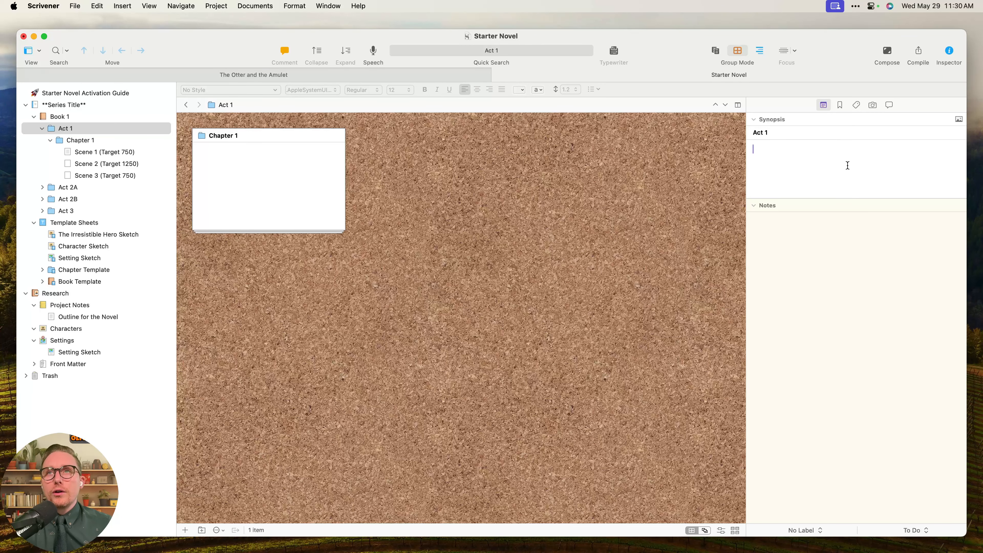
left_click(94, 155)
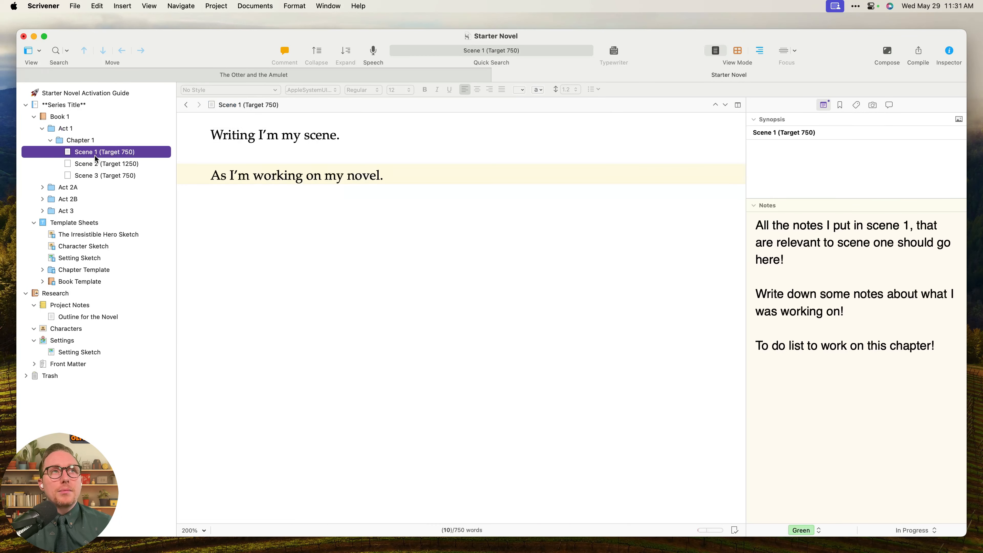
Open the Starter Novel Activation Guide, show the project bookmarks there, and select the Characters bookmark.
left_click(84, 93)
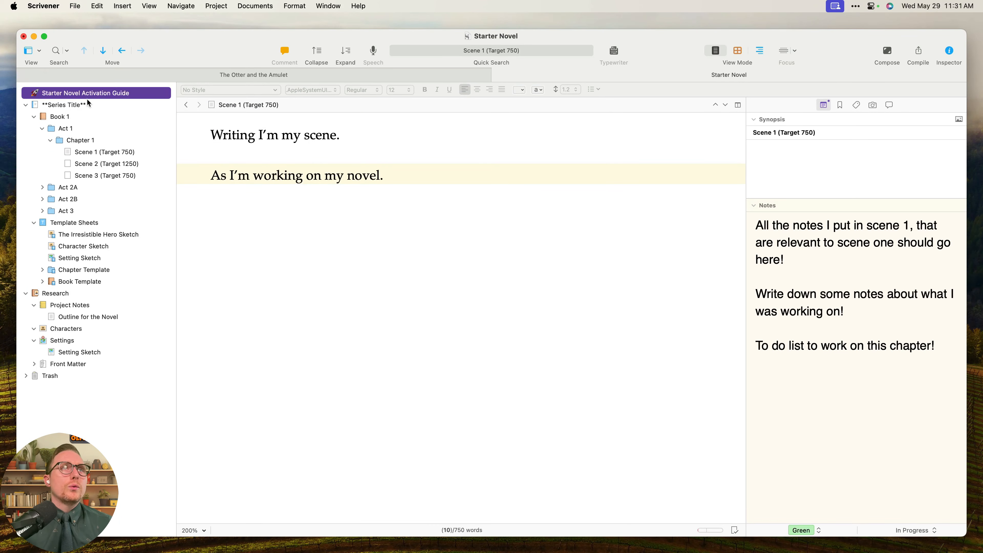
left_click(840, 104)
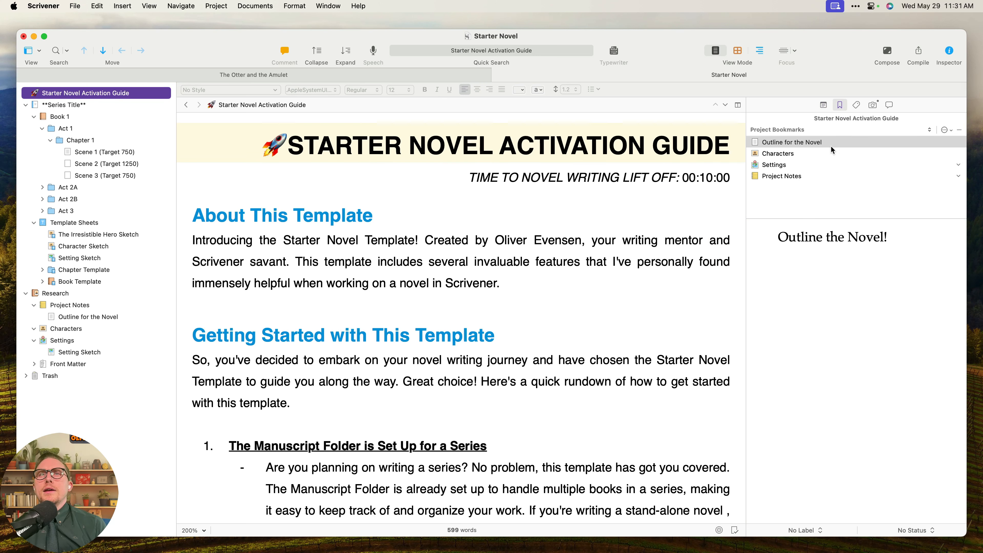
left_click(810, 154)
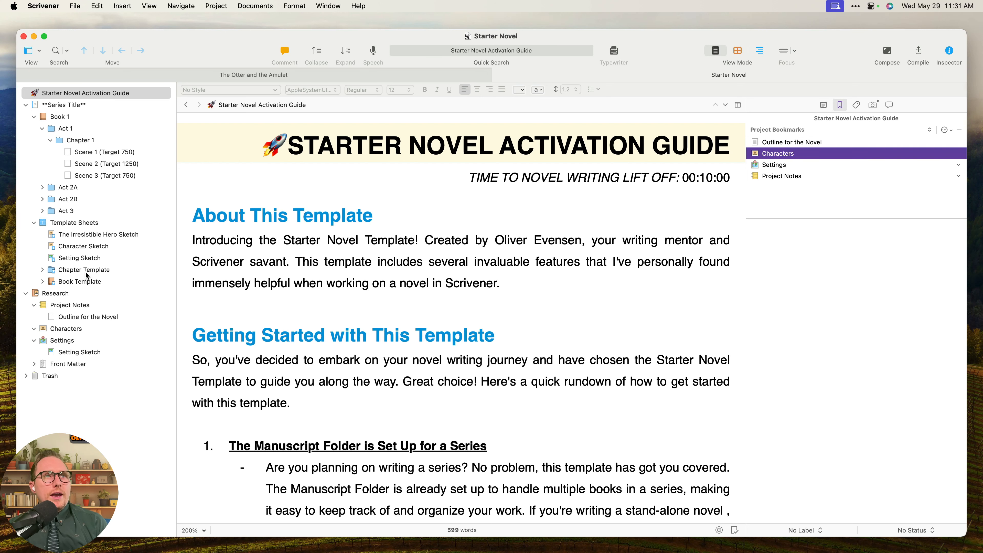
Collapse Chapter 1 and Template Sheets, and add four character sketches to the Characters folder, keeping their default names.
left_click(50, 140)
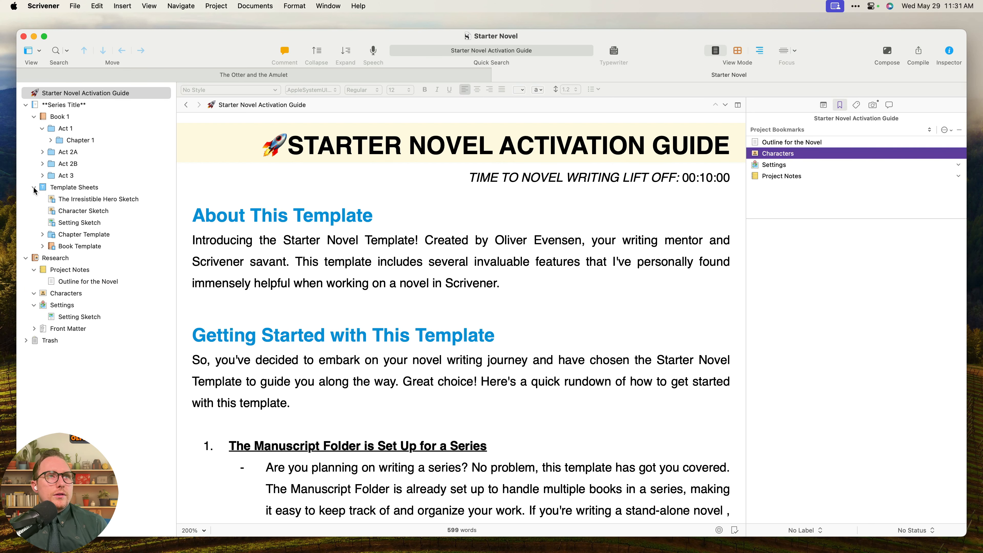
left_click(34, 189)
left_click(65, 235)
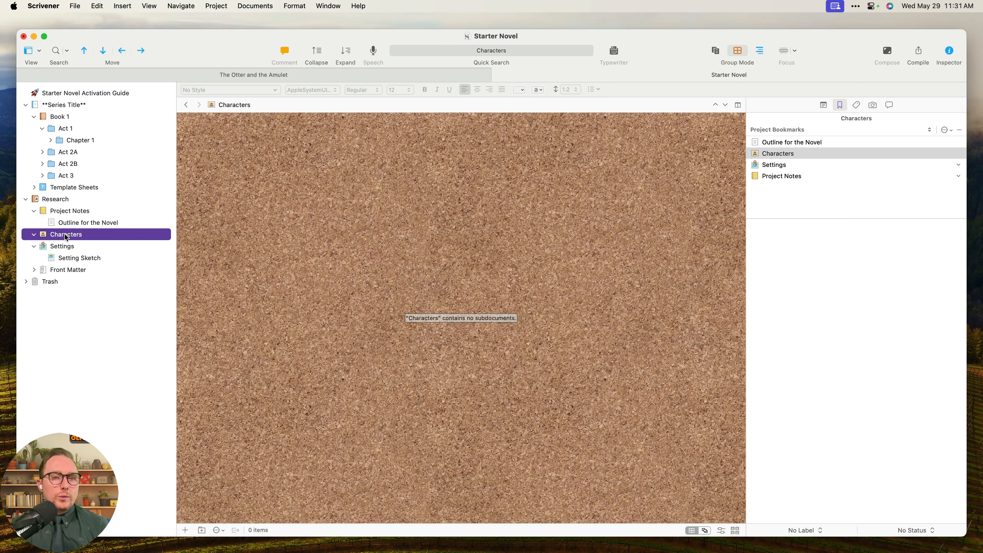
key("Return")
key("Return")
key("Return")
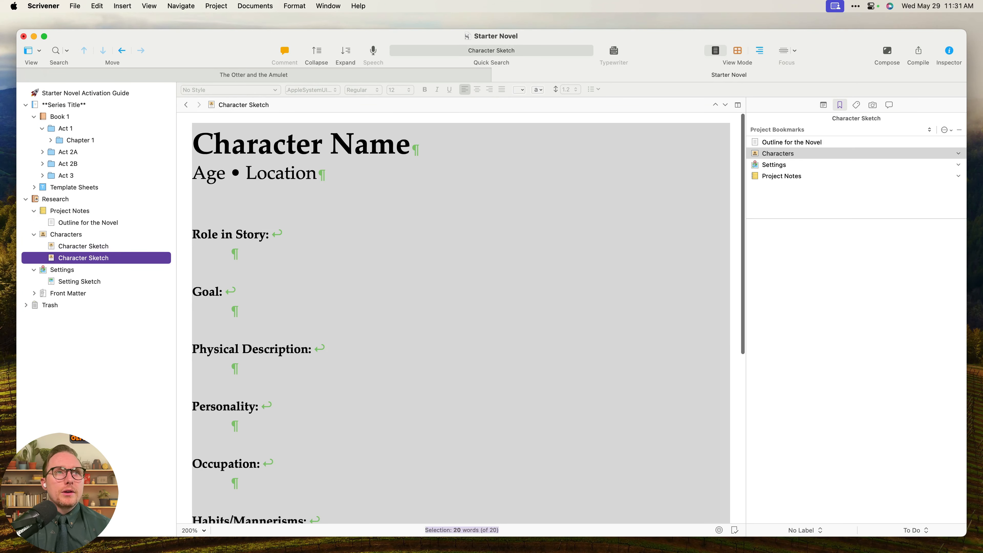
key("Return")
key("Return")
key("Return")
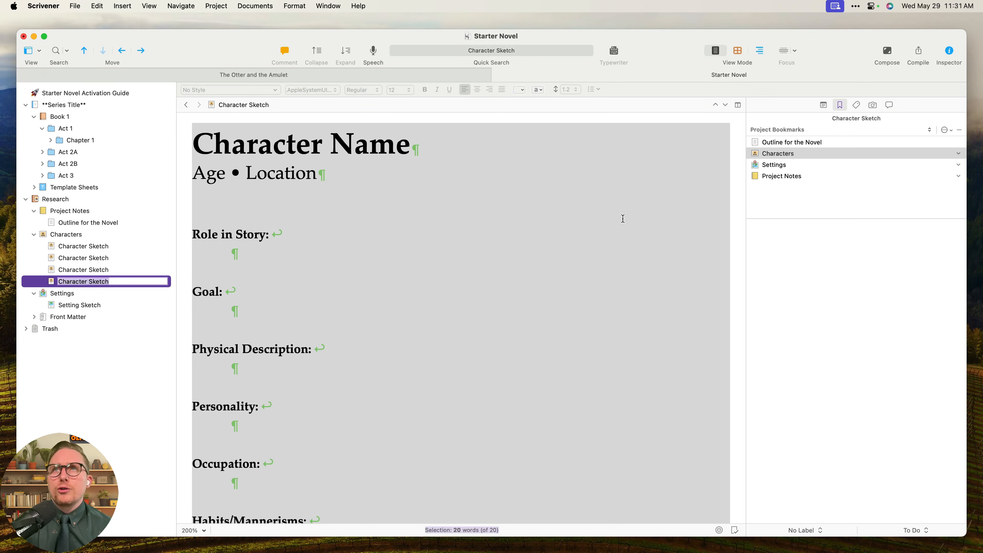
left_click(882, 339)
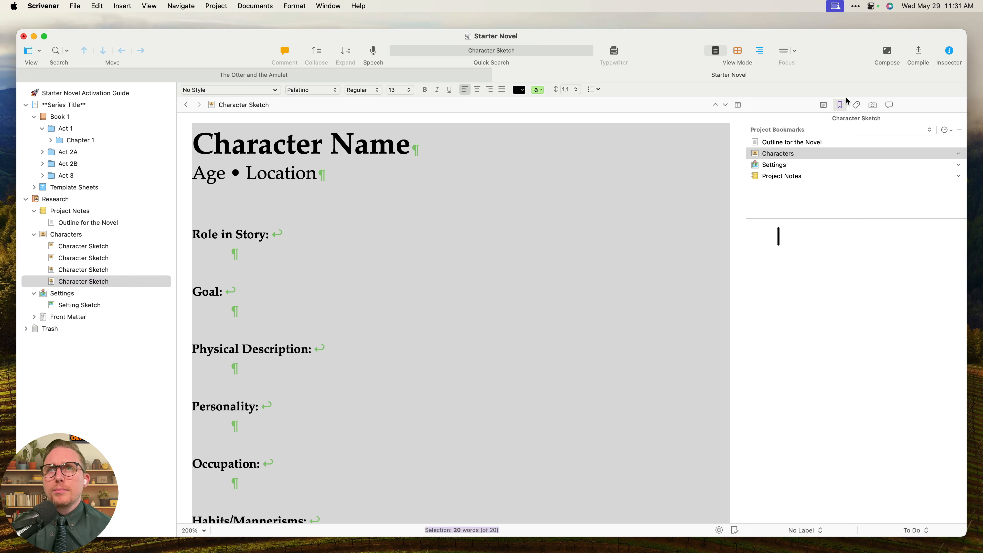
Review the options of the Outline for the Novel bookmark, open it in its own window, and close that window.
right_click(794, 145)
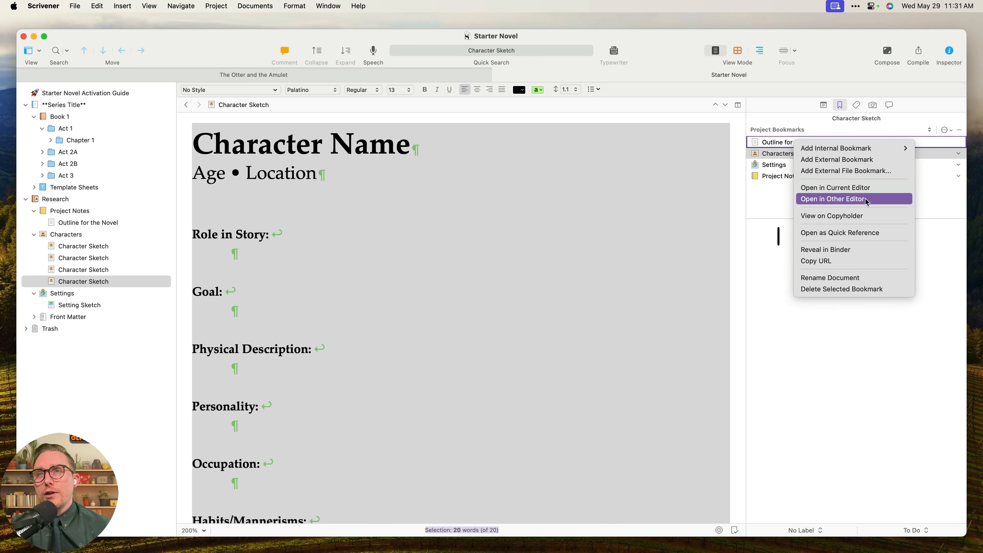
left_click(831, 343)
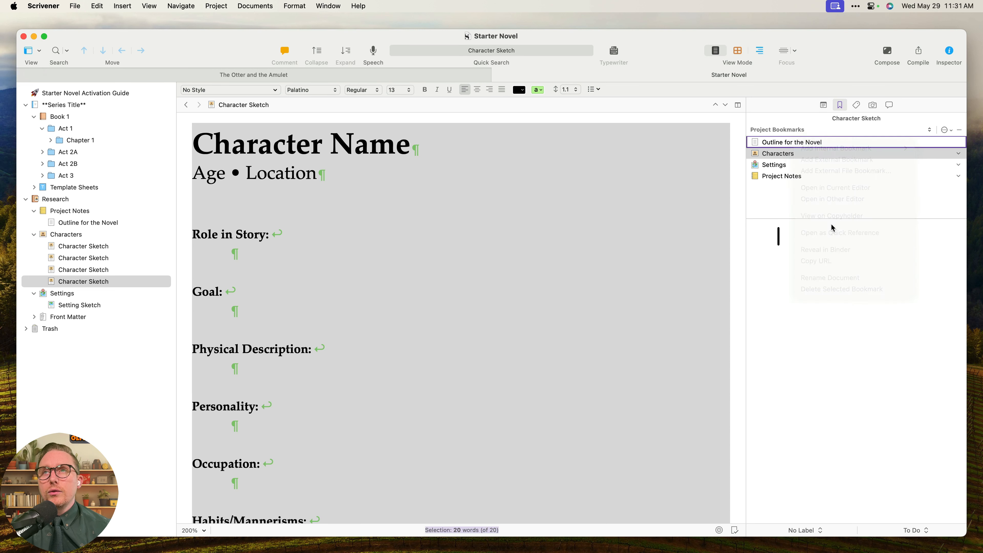
left_click(829, 144)
double_click(829, 144)
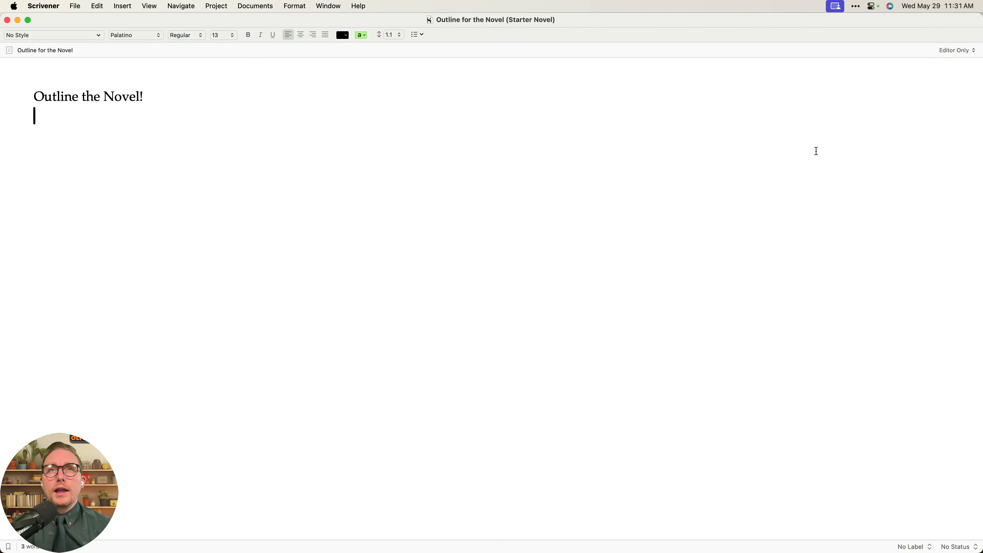
left_click(7, 20)
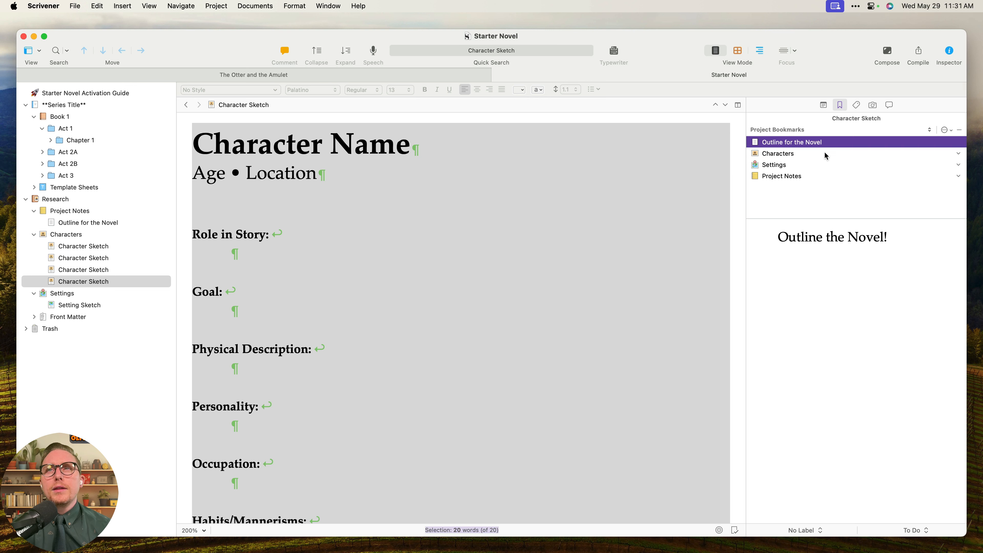
Reopen the Outline for the Novel bookmark as a floating window over the project and review its additional pane options.
left_click(792, 153)
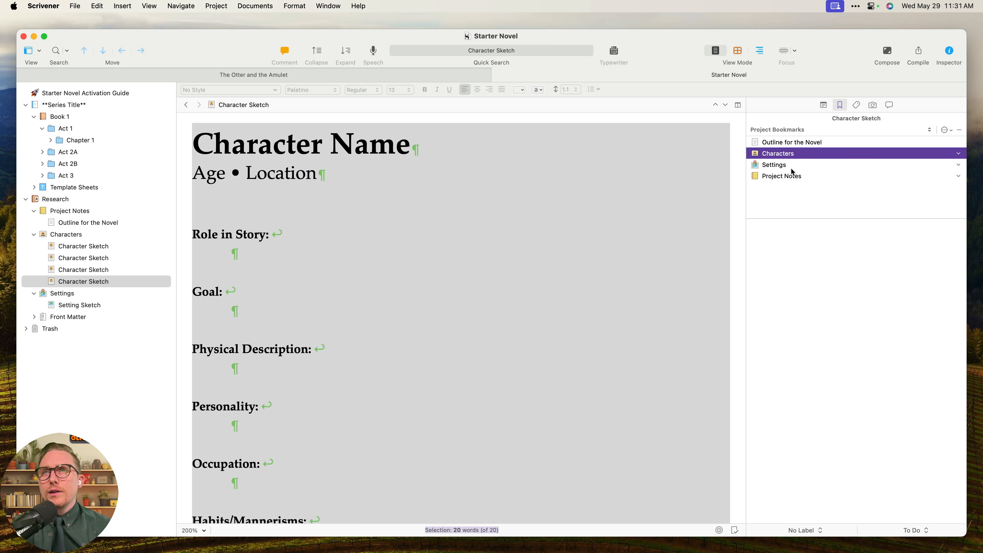
left_click(793, 167)
left_click(808, 142)
key("space")
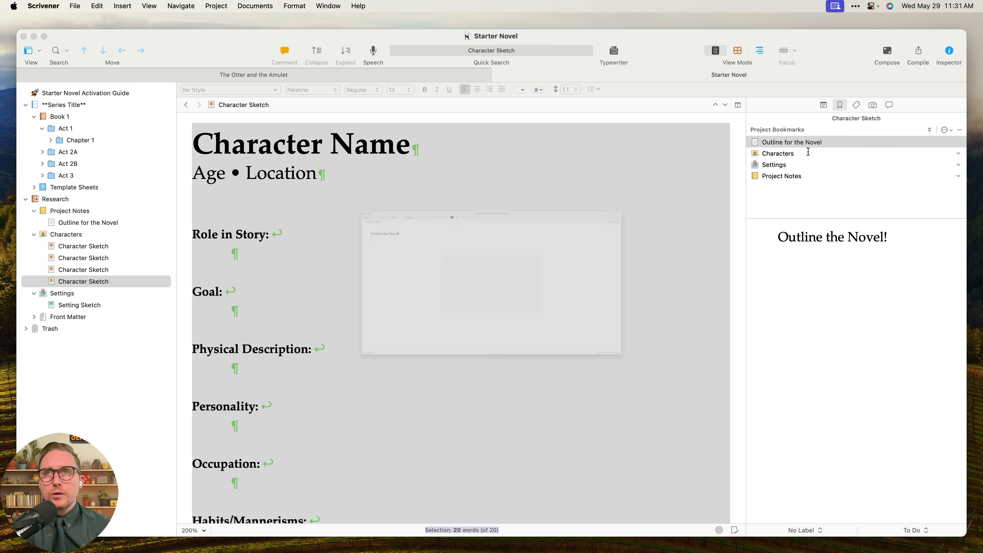
left_click_drag(706, 20, 580, 30)
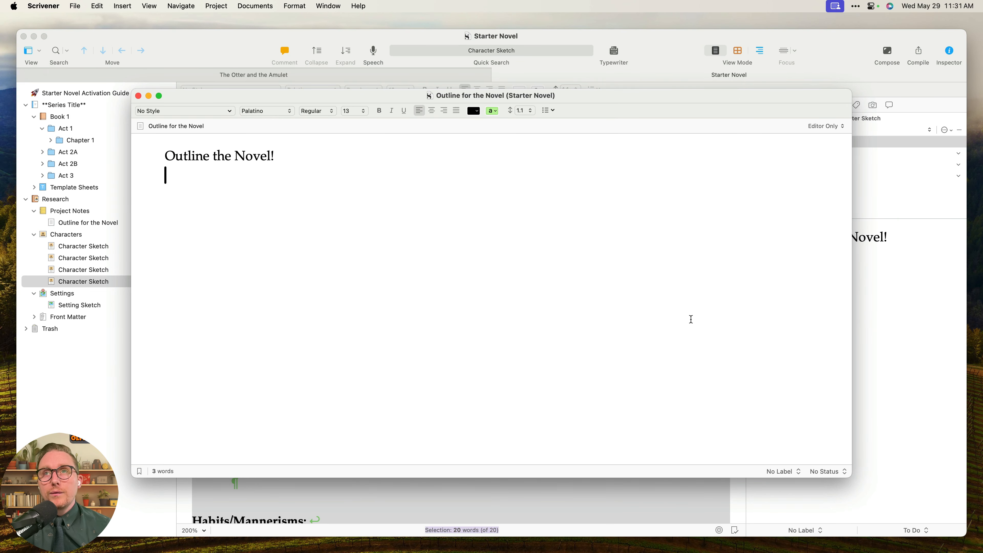
left_click(827, 126)
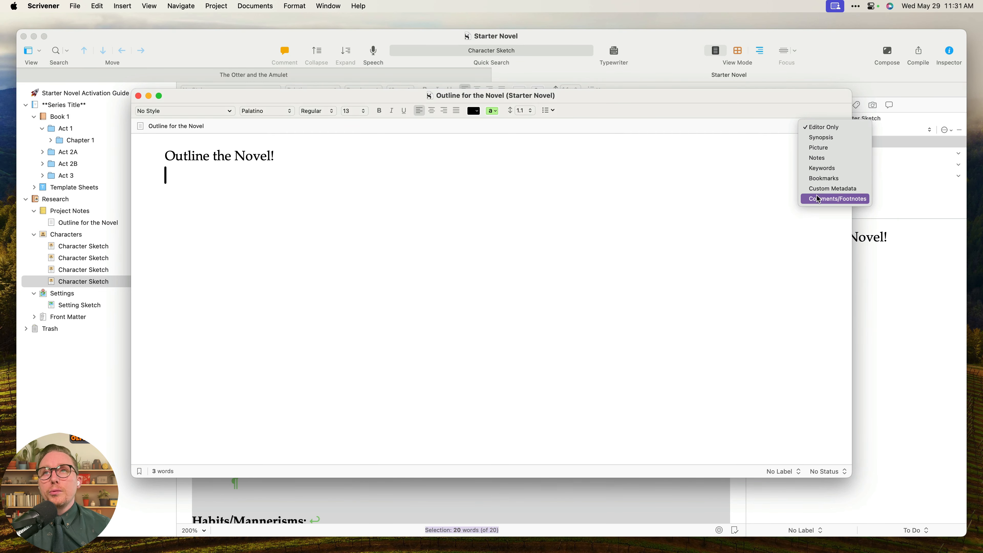
mouse_move(679, 98)
left_mouse_down()
mouse_move(465, 101)
mouse_move(683, 103)
left_mouse_up()
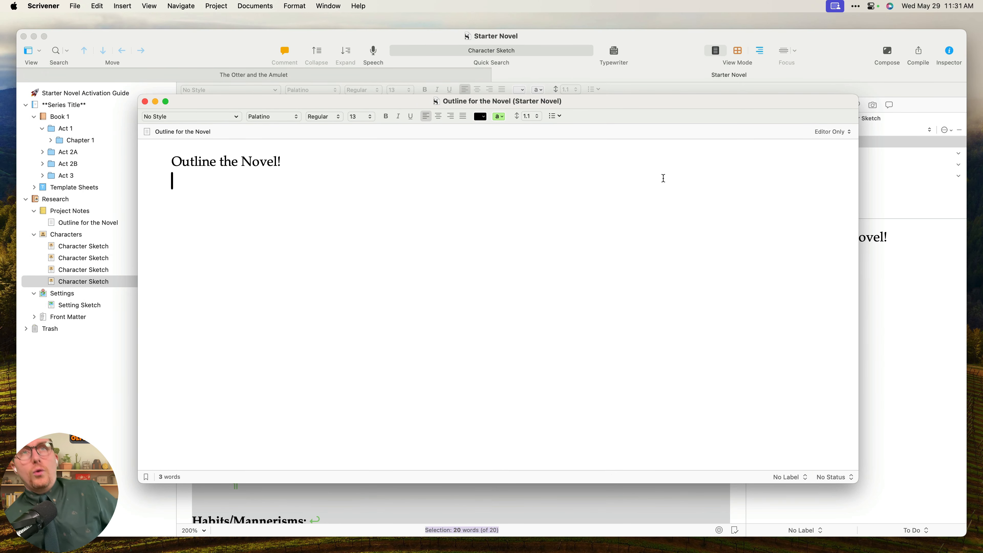
Switch to the main project window, bring the floating outline window back to the front, and close it.
left_click(652, 71)
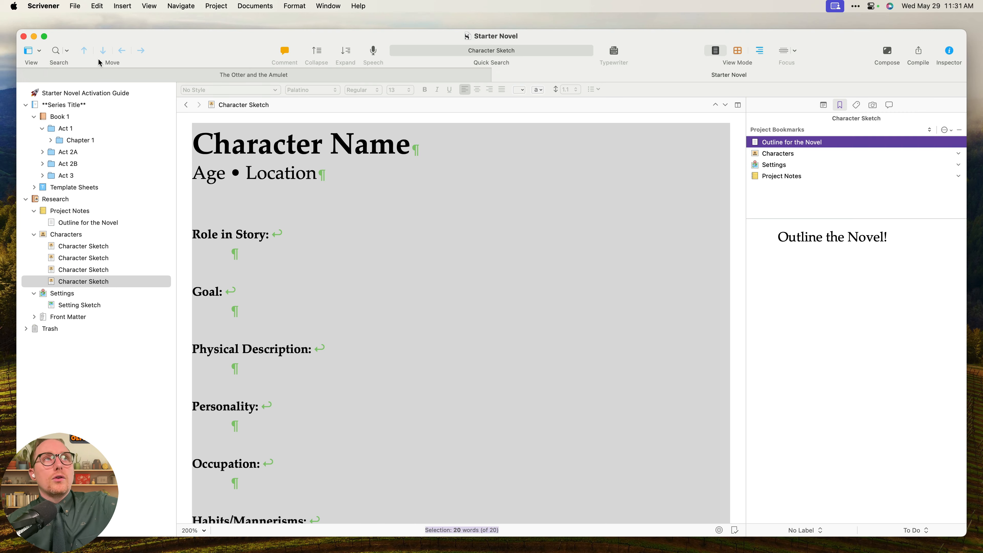
key("ctrl+Up")
left_click(650, 220)
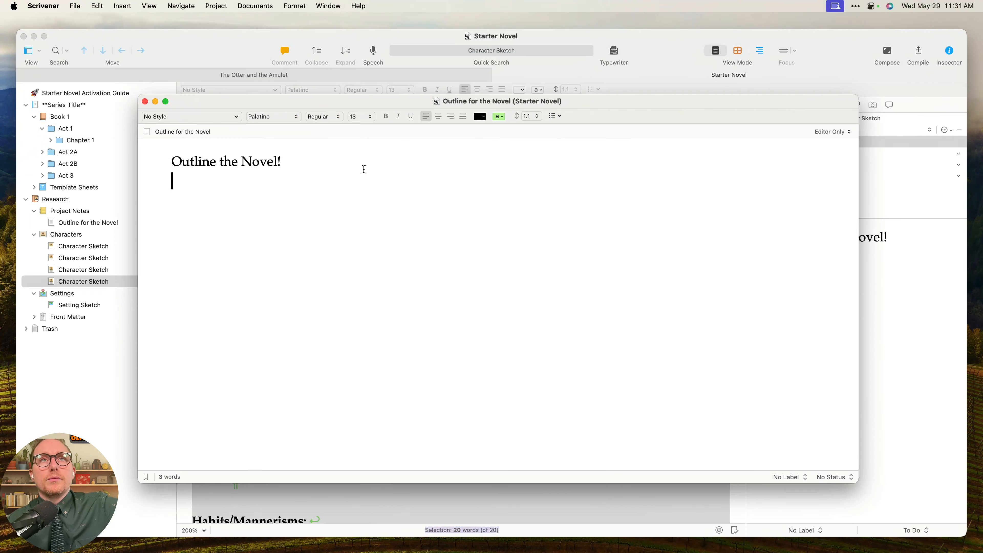
left_click(145, 101)
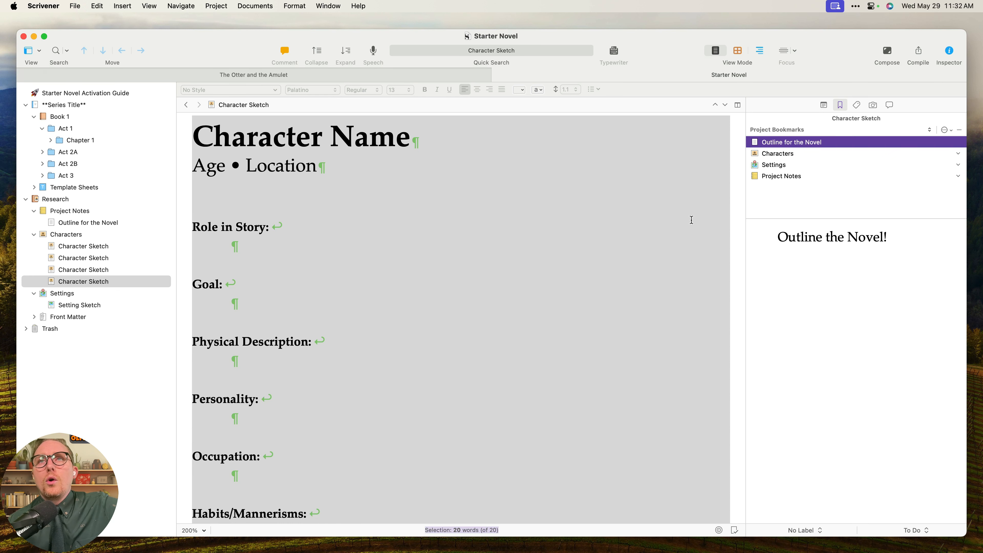
Open the Outline for the Novel bookmark in the other editor, side by side with the character sketch.
left_click(814, 179)
left_click(814, 145)
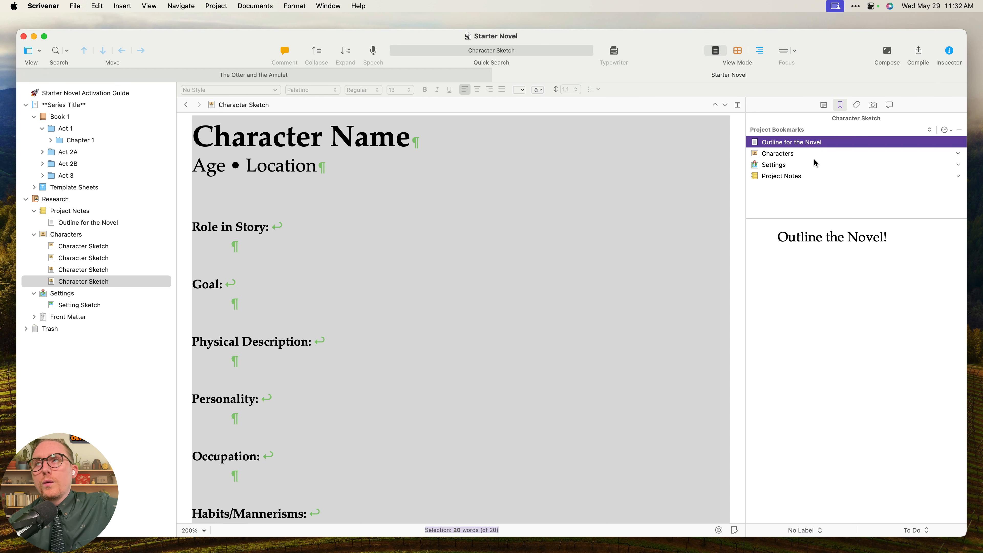
right_click(812, 145)
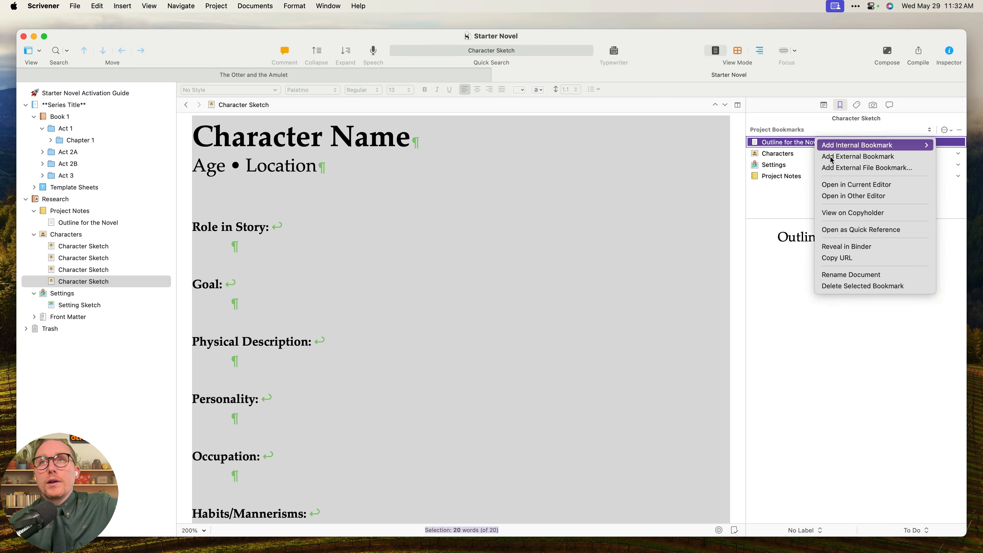
left_click(892, 196)
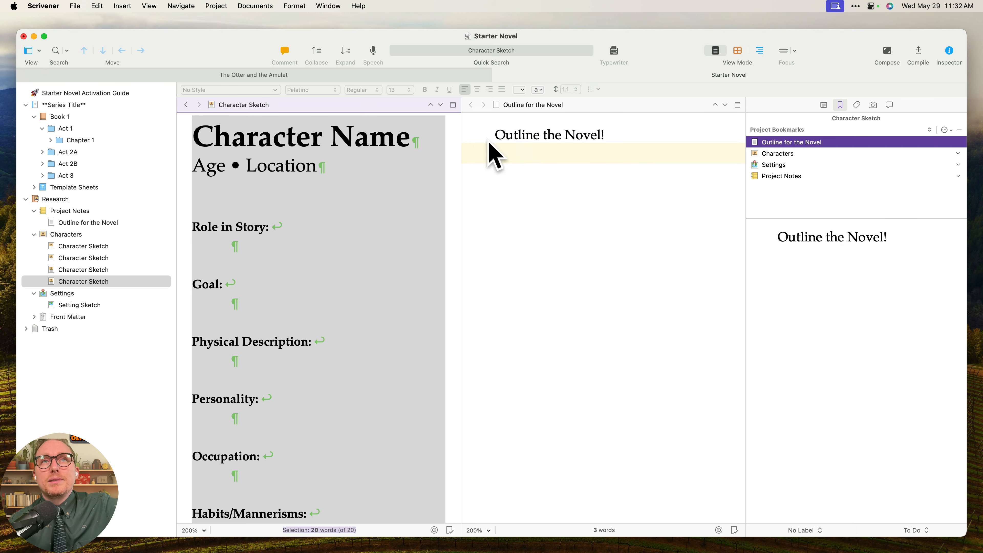
Hide the inspector while the outline note is active and bring it back.
left_click(494, 211)
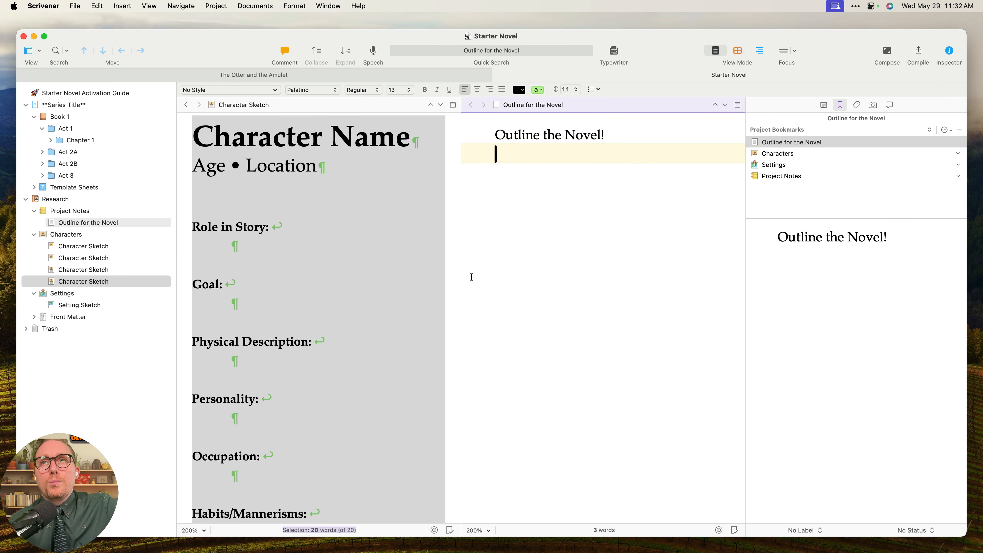
left_click(951, 60)
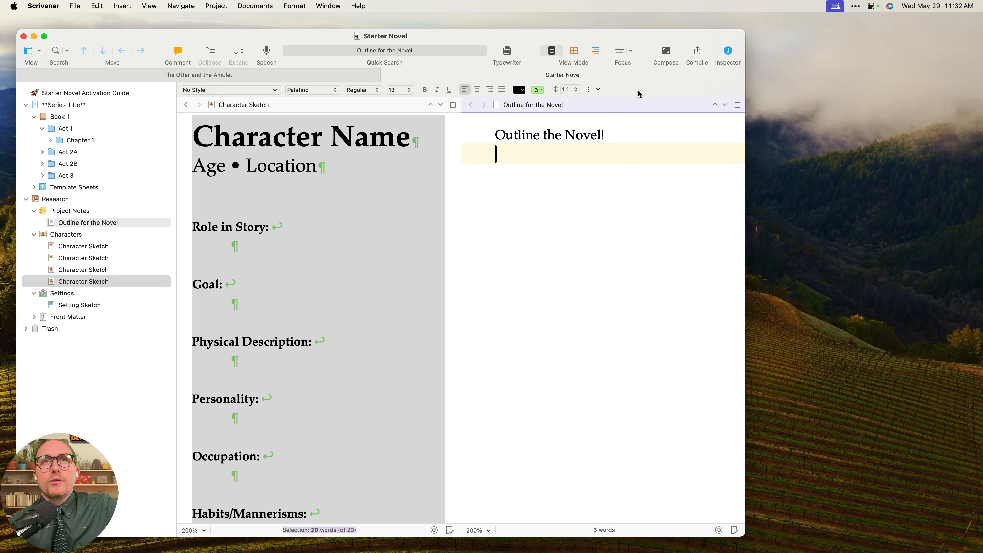
key("super+alt+i")
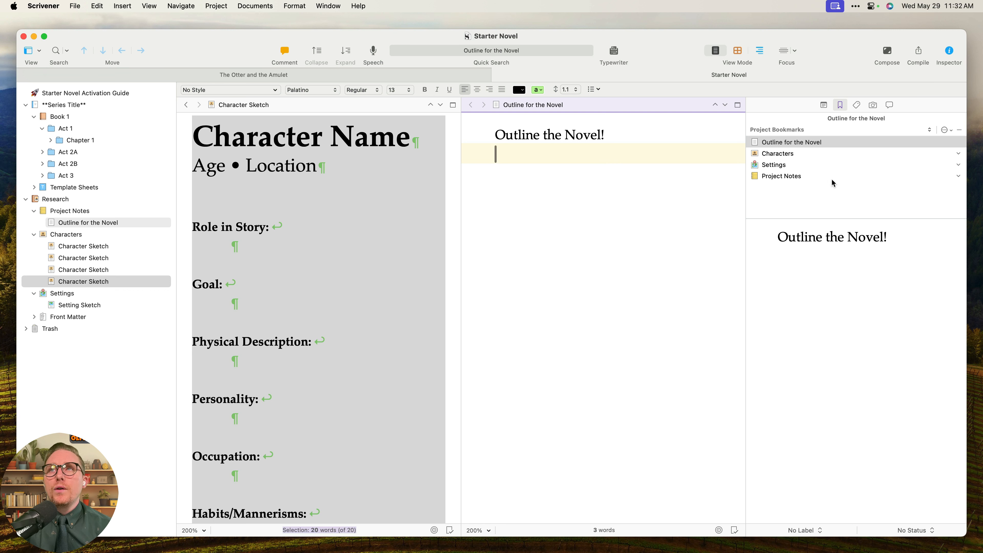
Switch the inspector's bookmarks from Project Bookmarks to Document Bookmarks for the outline note.
left_click(811, 133)
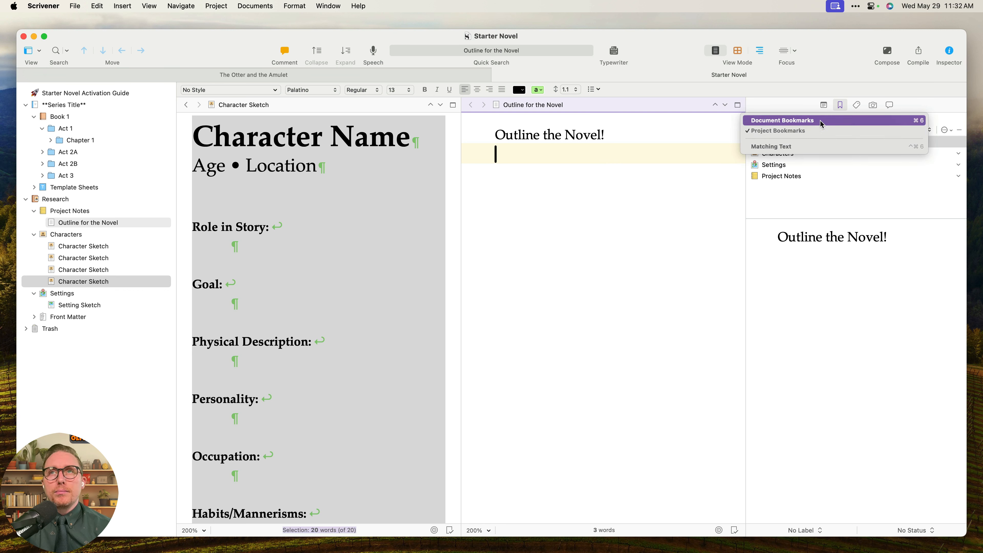
left_click(821, 122)
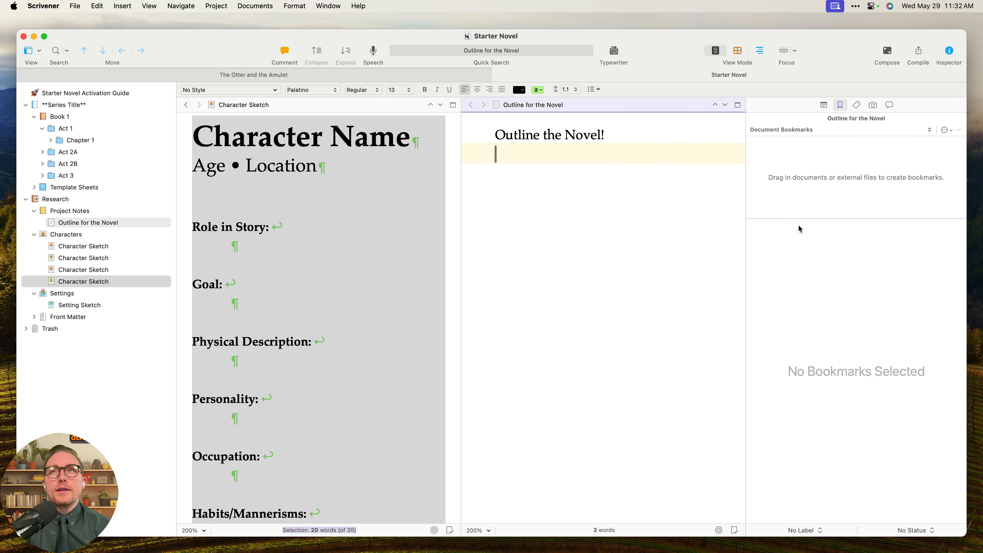
left_click(796, 184)
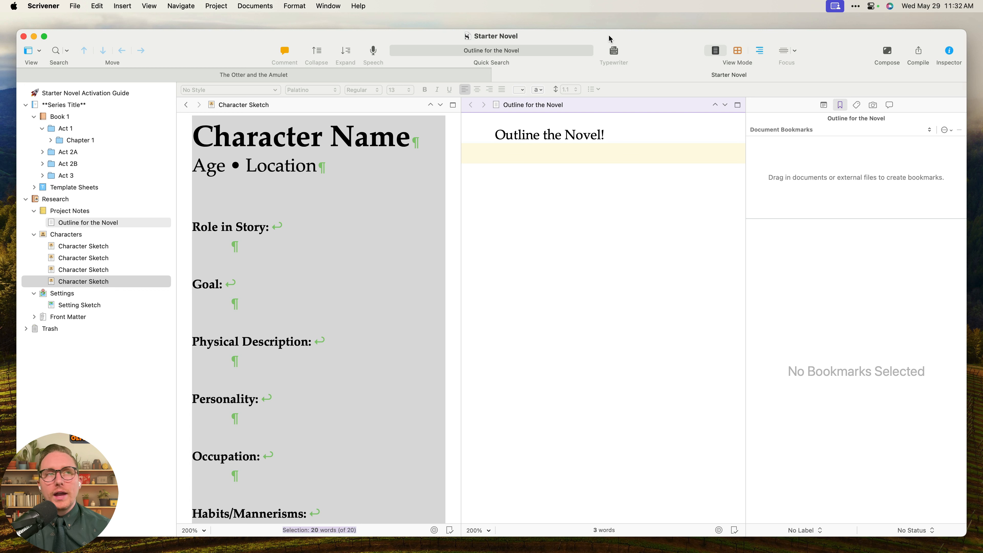
Expand Chapter 1 in the binder and open Scene 1 beside the character sketch to view its document bookmarks.
left_click(52, 141)
left_click(127, 155)
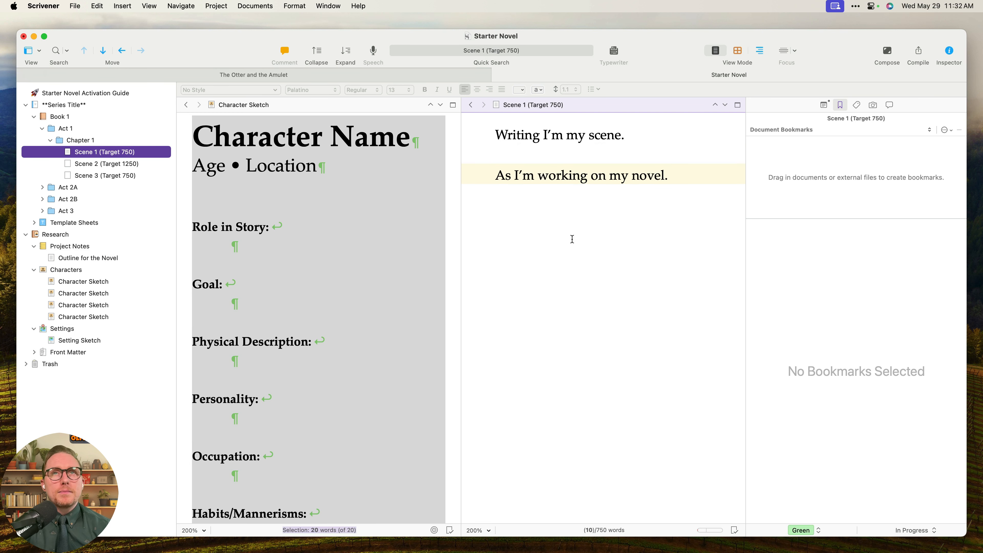
left_click(613, 243)
left_click(875, 190)
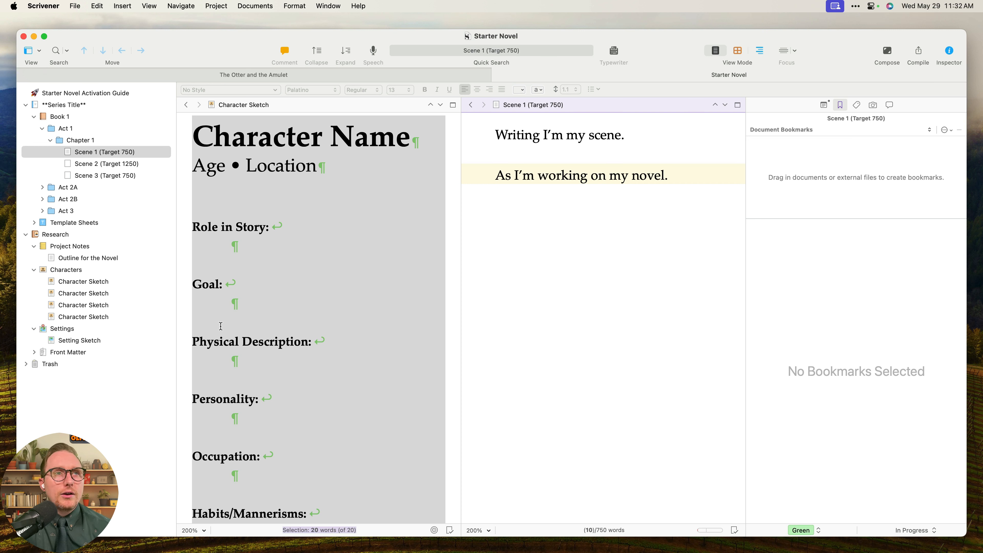
Rename the first character sketch in the Characters folder as Hero.
double_click(109, 286)
type("Hereo")
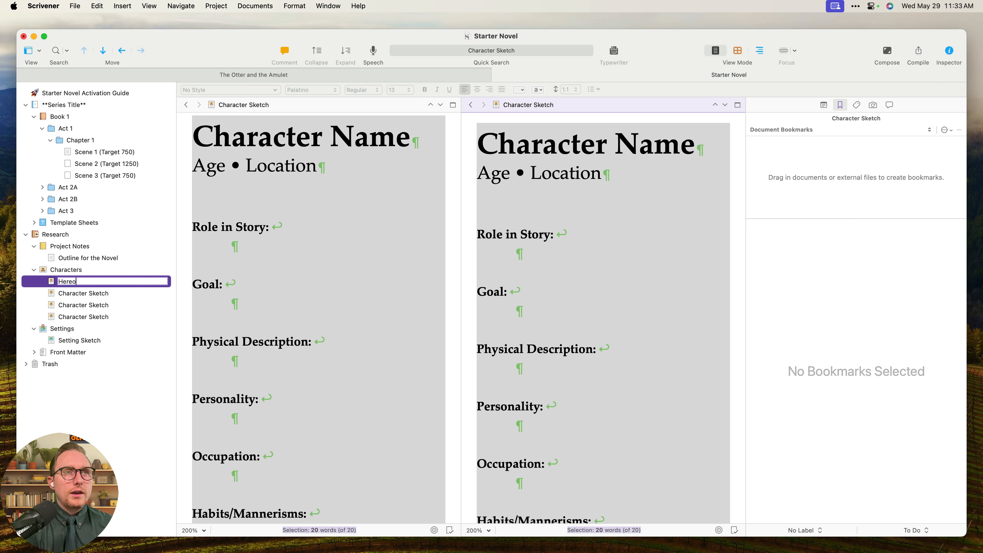
key("Return")
left_click(95, 278)
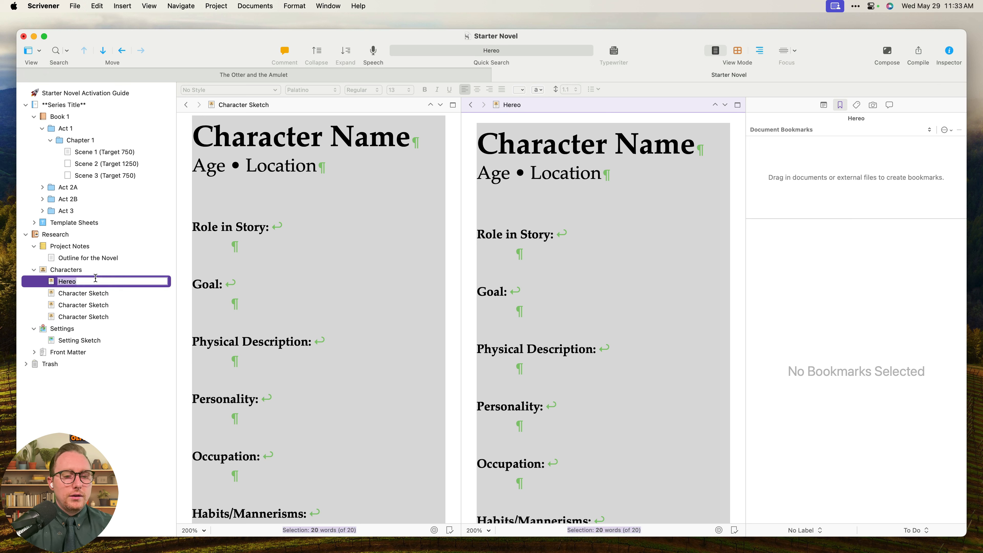
type("Here")
key("BackSpace")
key("BackSpace")
key("BackSpace")
key("BackSpace")
type("Hero")
key("Return")
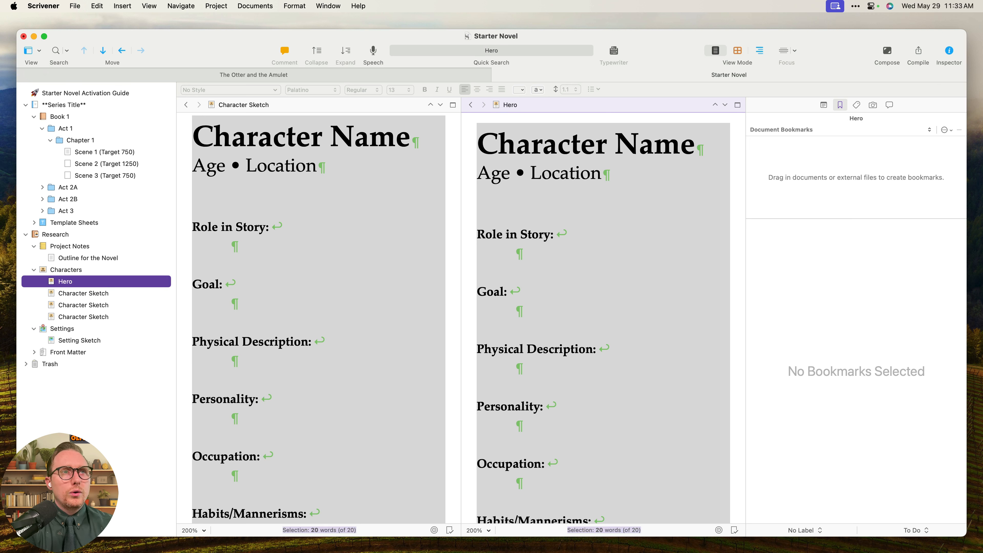
Rename the second character sketch as Side Character and the third as Minor Character.
double_click(94, 293)
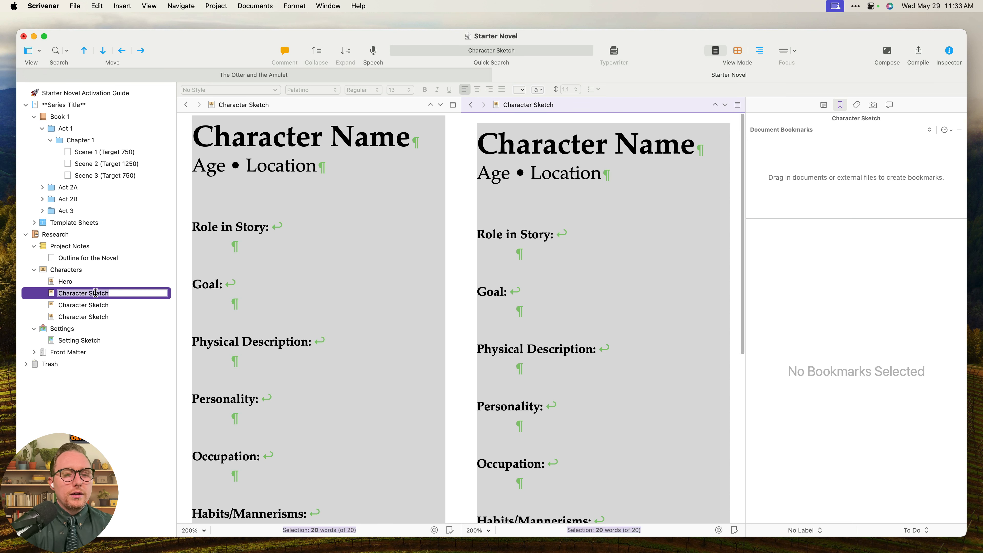
type("Side Character")
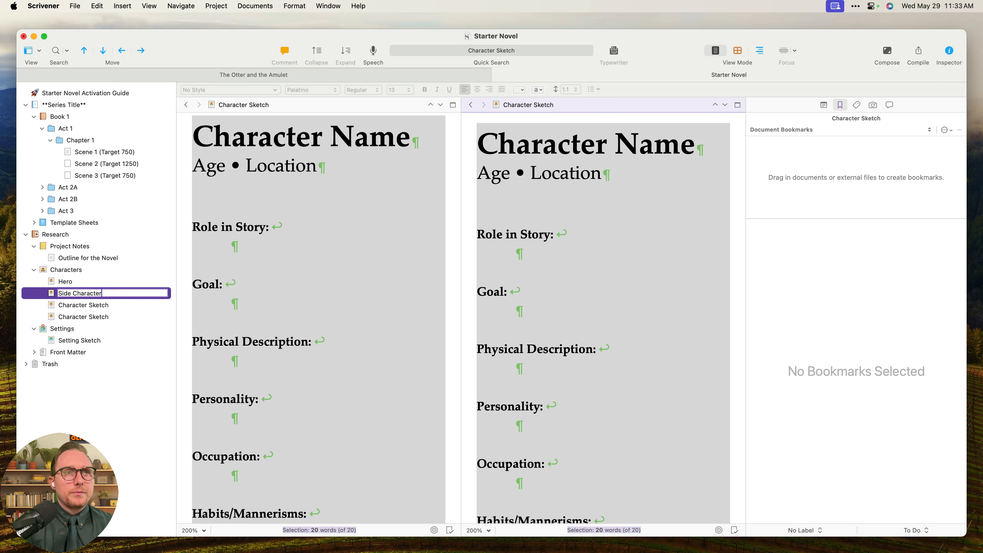
key("Return")
double_click(96, 306)
type("MIn")
key("BackSpace")
key("BackSpace")
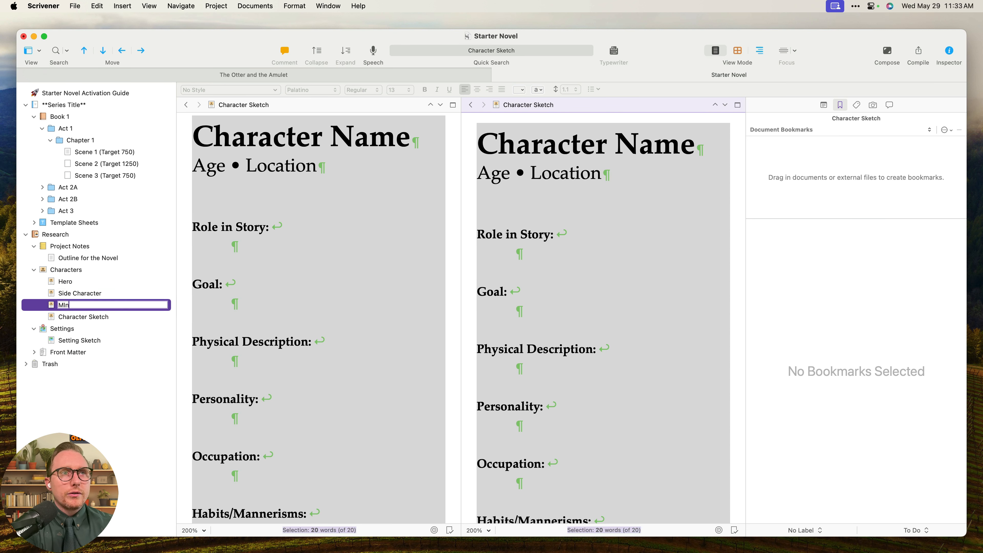
type("inor Character")
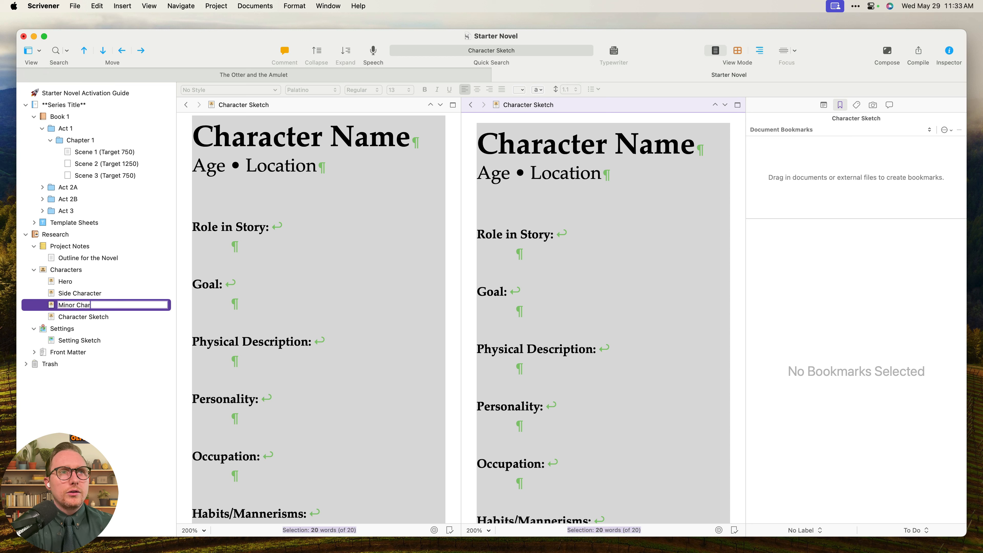
key("Return")
Rename the last character sketch in the Characters folder as Character.
double_click(88, 316)
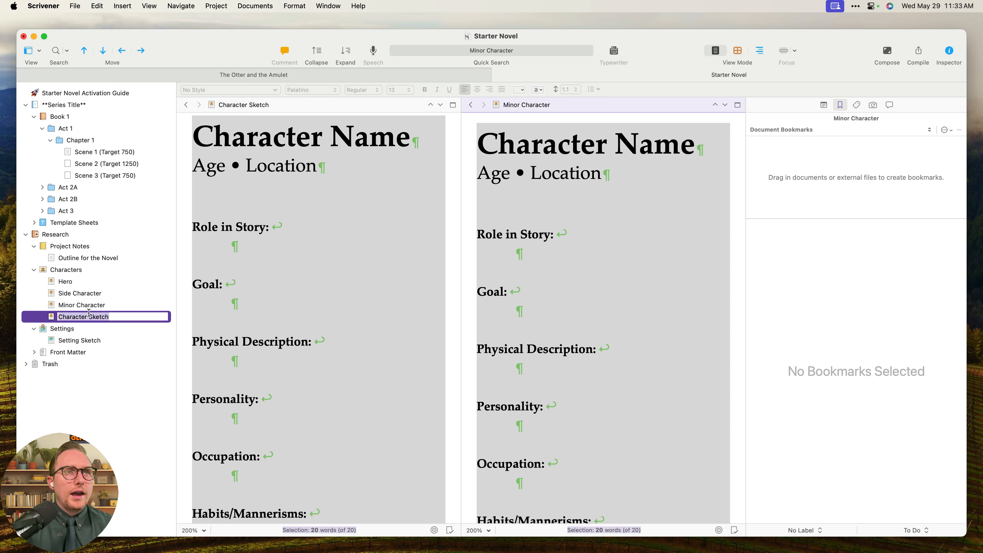
key("BackSpace")
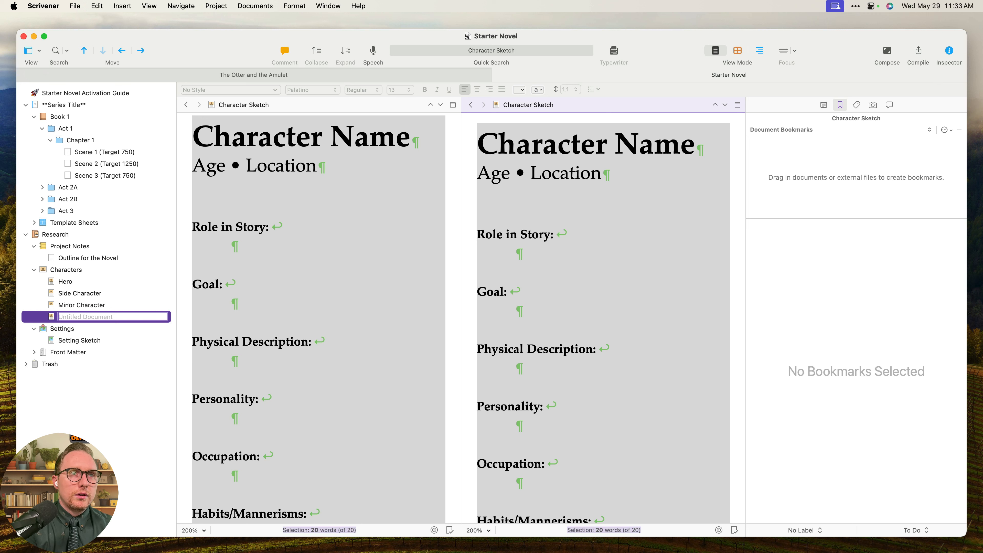
type("Character")
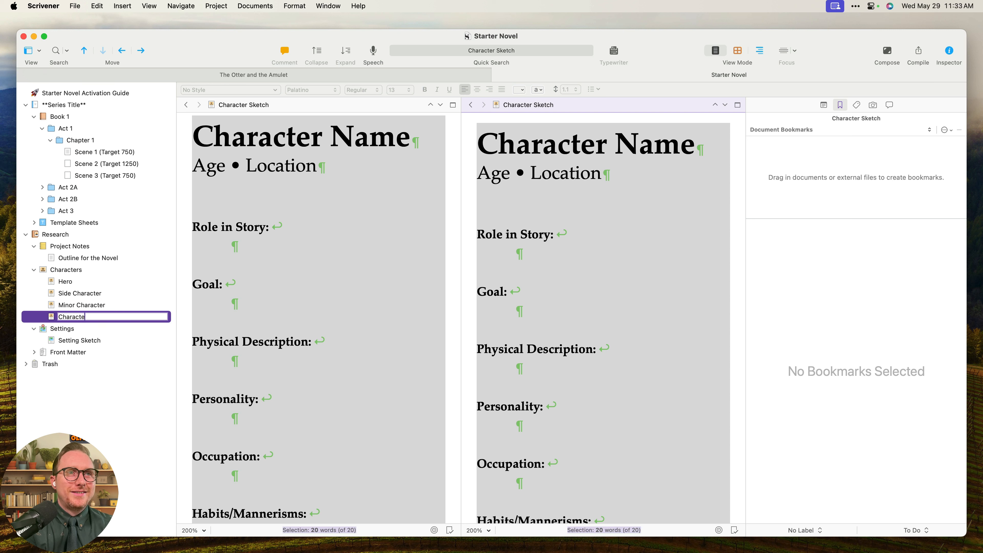
key("Return")
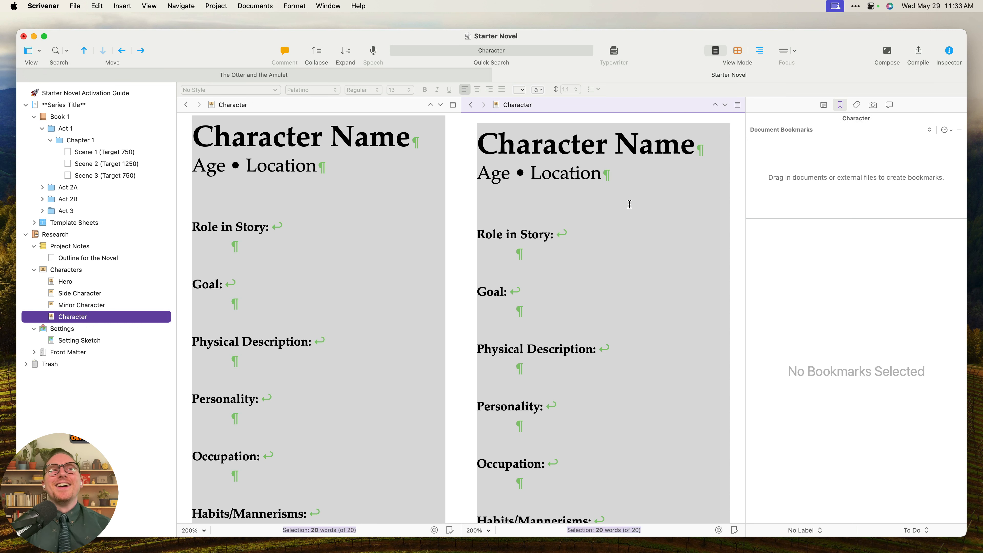
left_click(733, 219)
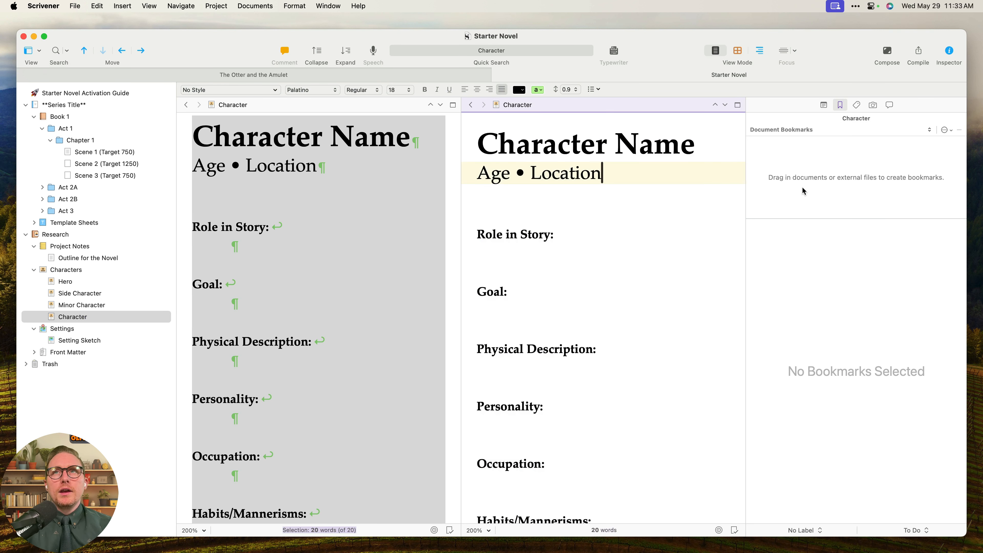
Open Scene 1 in the second editor pane and lock that editor in place.
left_click(100, 153)
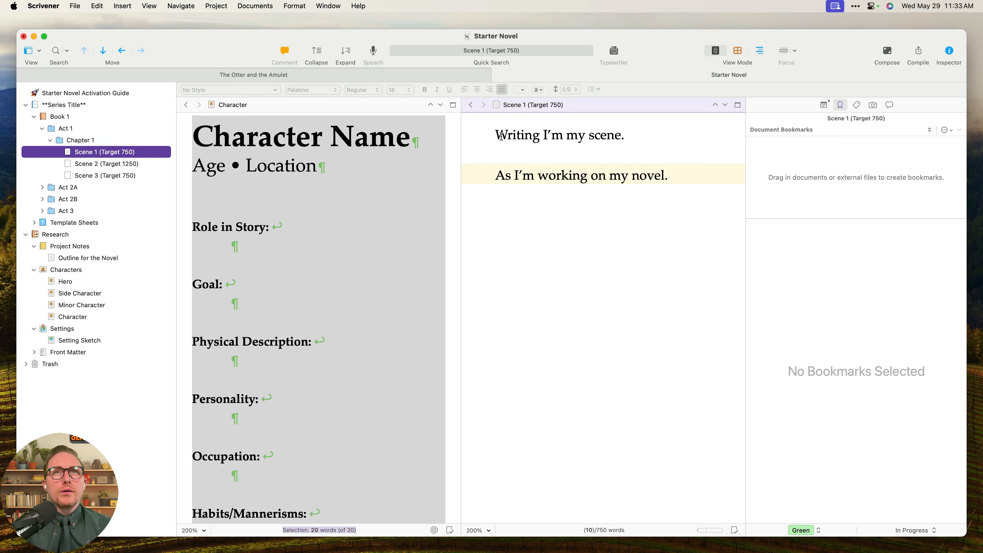
right_click(639, 106)
left_click(604, 217)
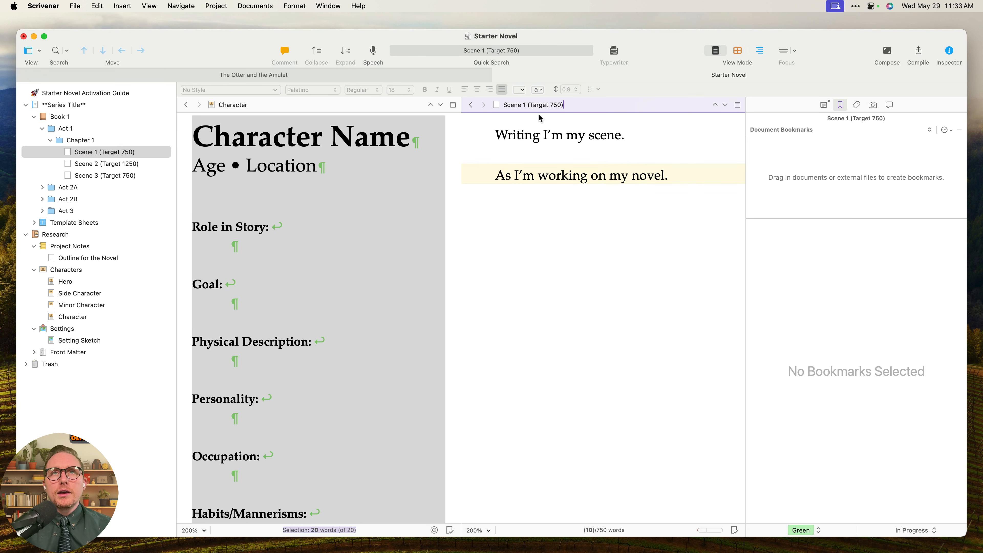
left_click(540, 119)
left_click(497, 105)
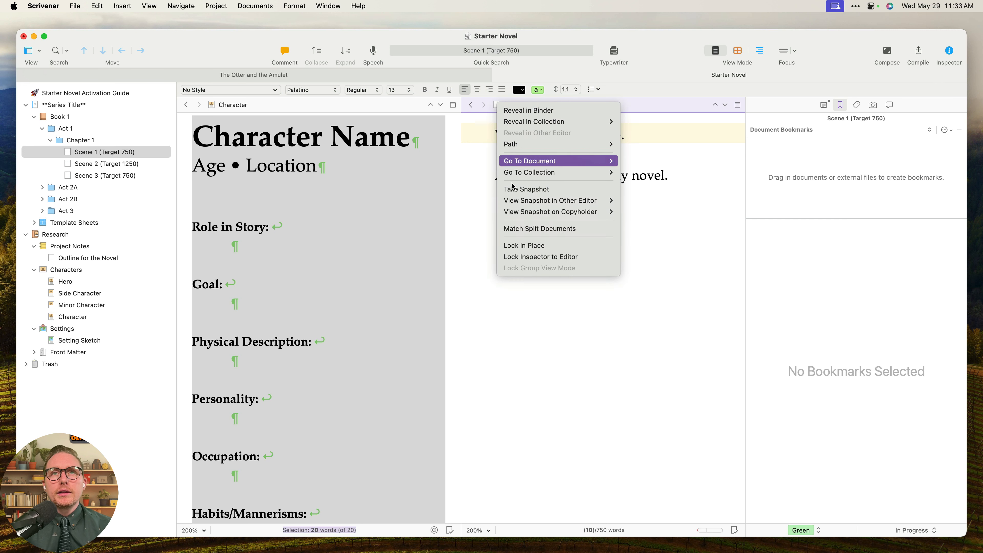
left_click(523, 245)
left_click(560, 189)
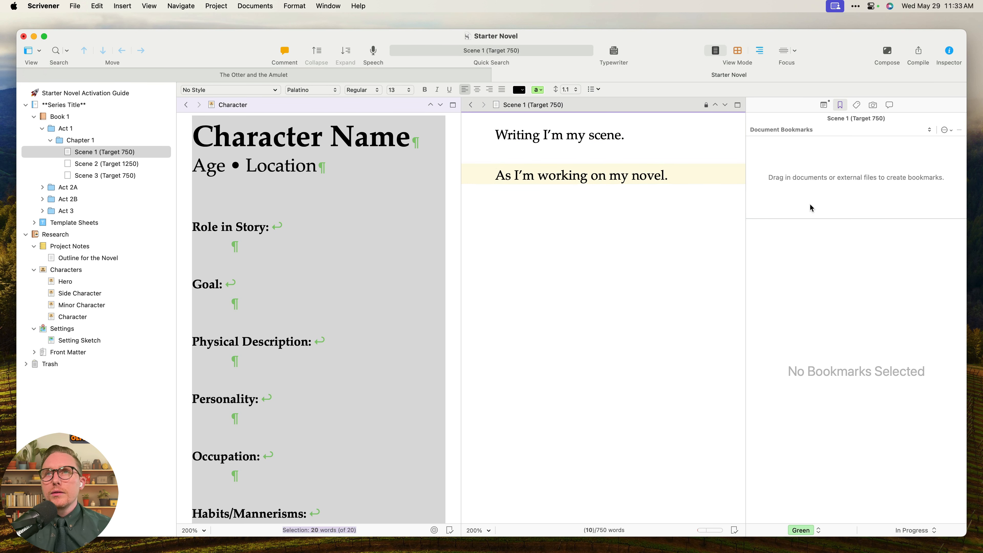
left_click(812, 187)
left_click(601, 200)
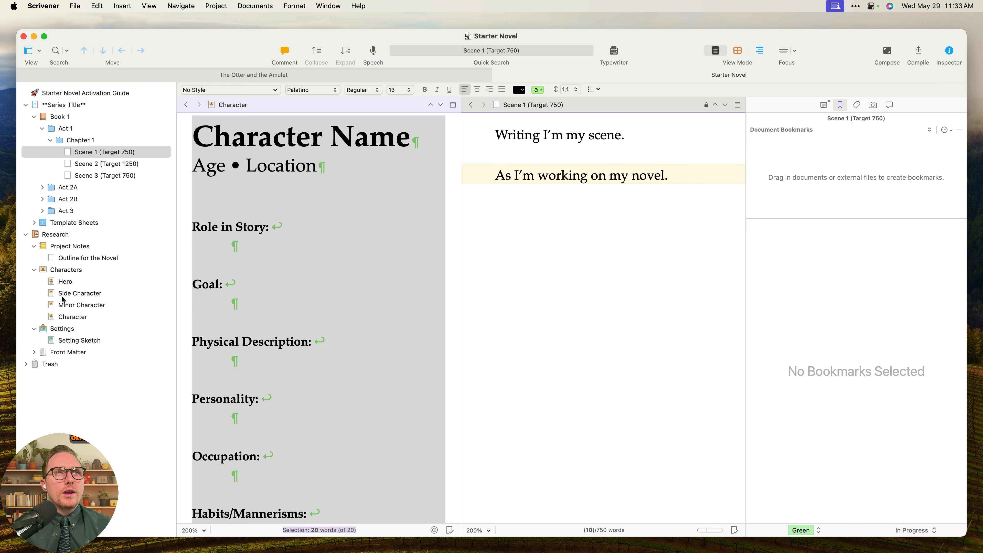
Add the Hero, Side Character and Minor Character sketches from the binder as document bookmarks of Scene 1.
left_click_drag(62, 282, 815, 179)
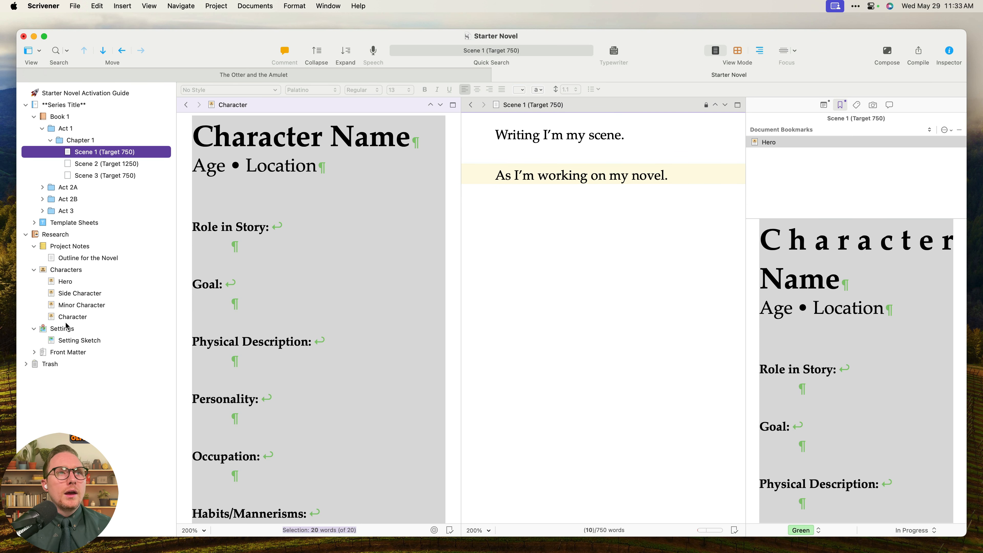
left_click_drag(79, 293, 759, 153)
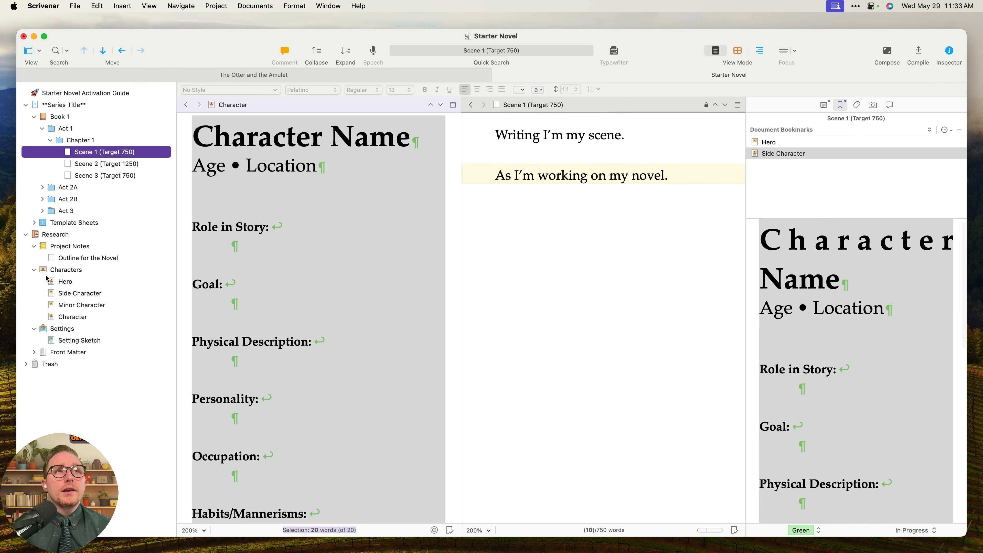
left_click_drag(83, 321, 861, 198)
left_click(698, 266)
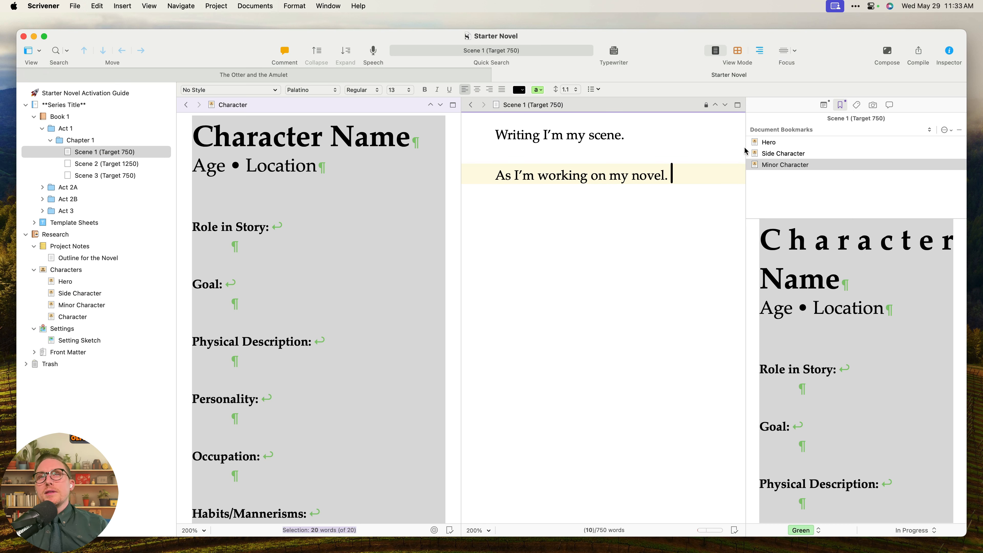
Preview the Hero bookmark of Scene 1, and open Scene 2 in the unlocked editor to view its document bookmarks.
left_click(775, 144)
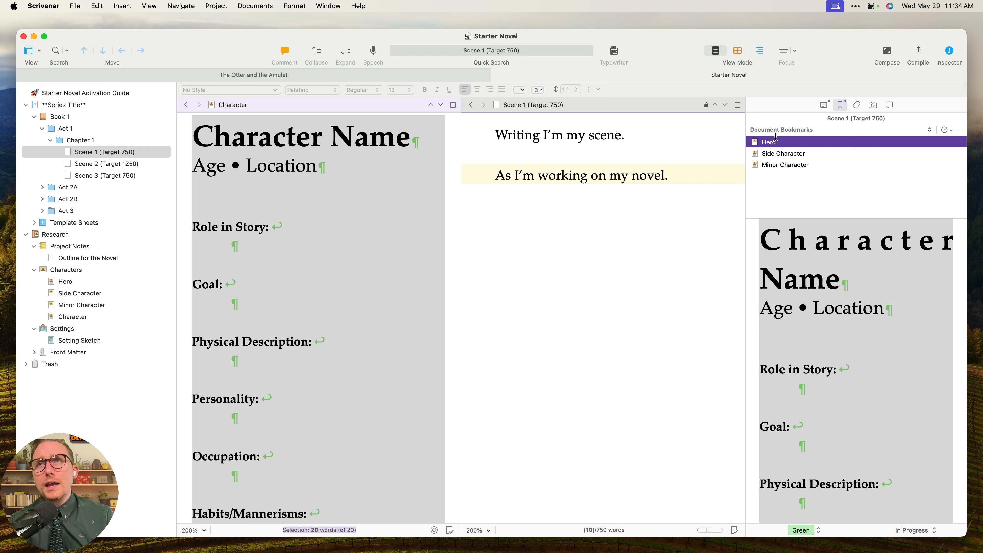
left_click(128, 165)
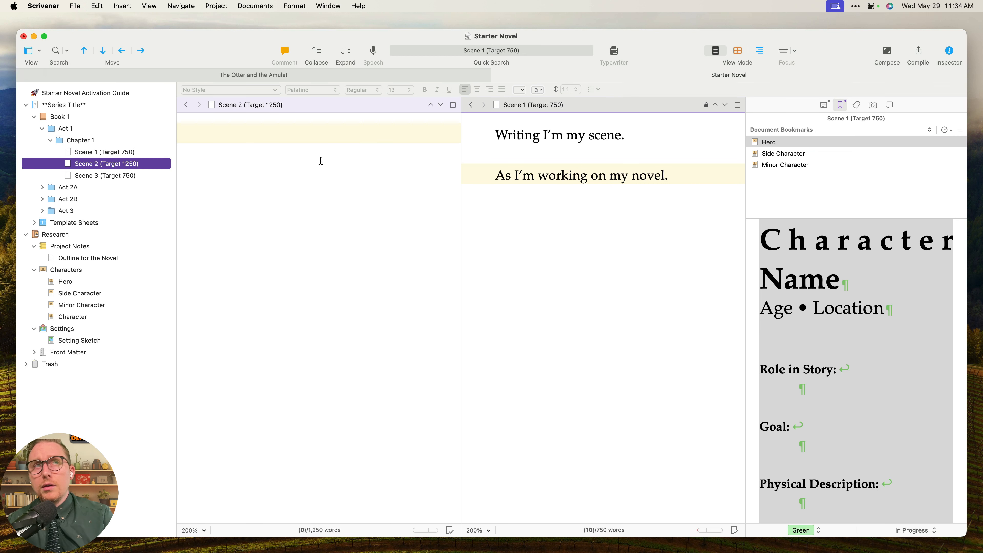
left_click(301, 162)
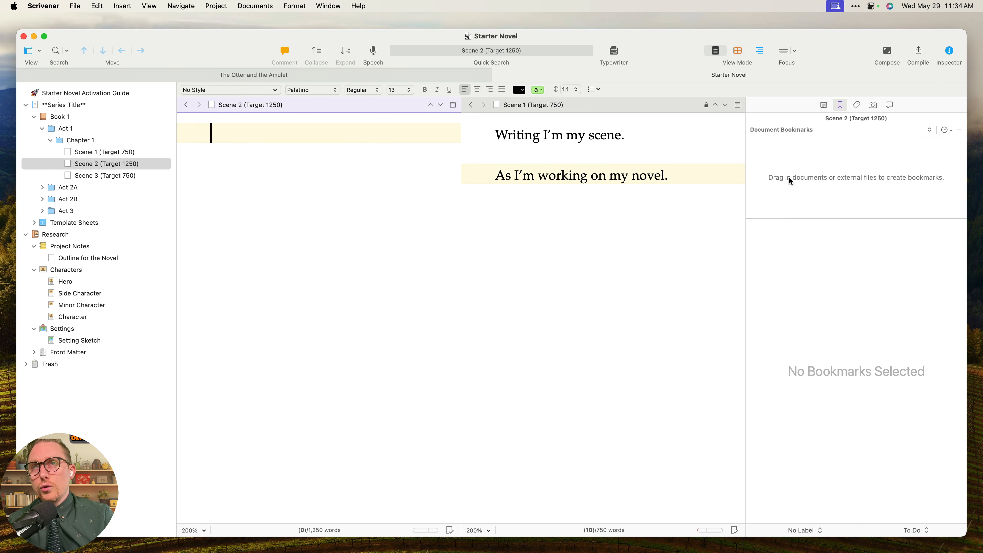
Close the editor split to show Scene 1 alone, and open Scene 2 to compare the two scenes' document bookmarks.
left_click(114, 153)
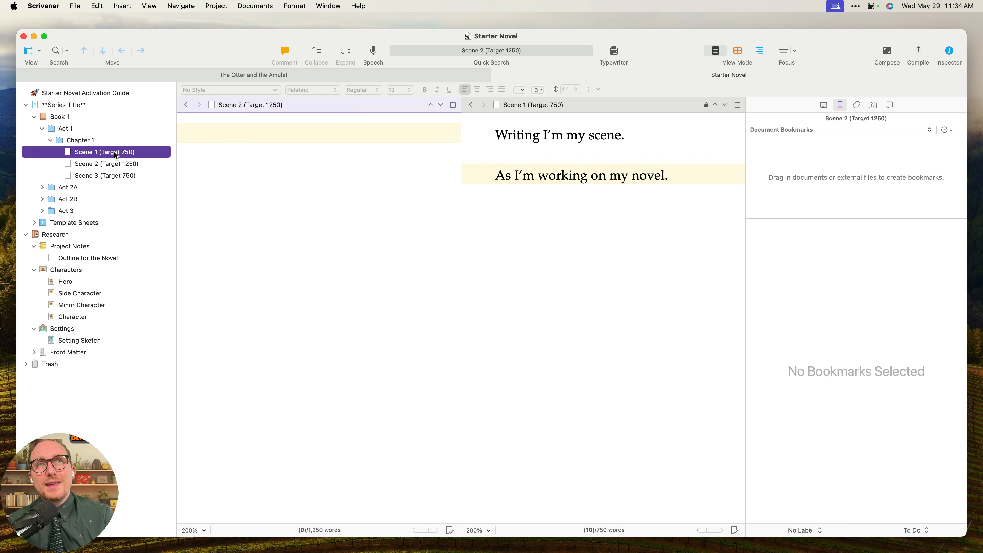
left_click(453, 104)
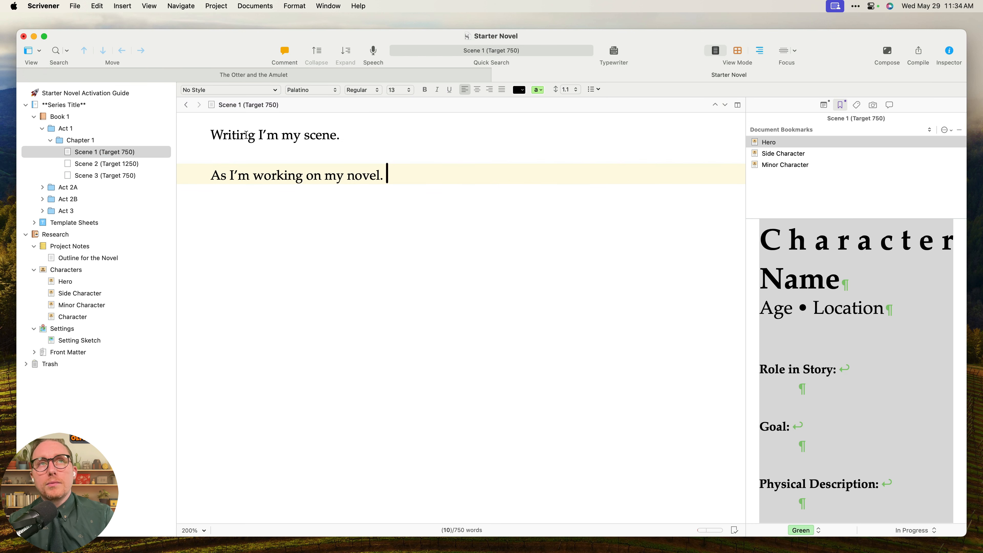
left_click(128, 157)
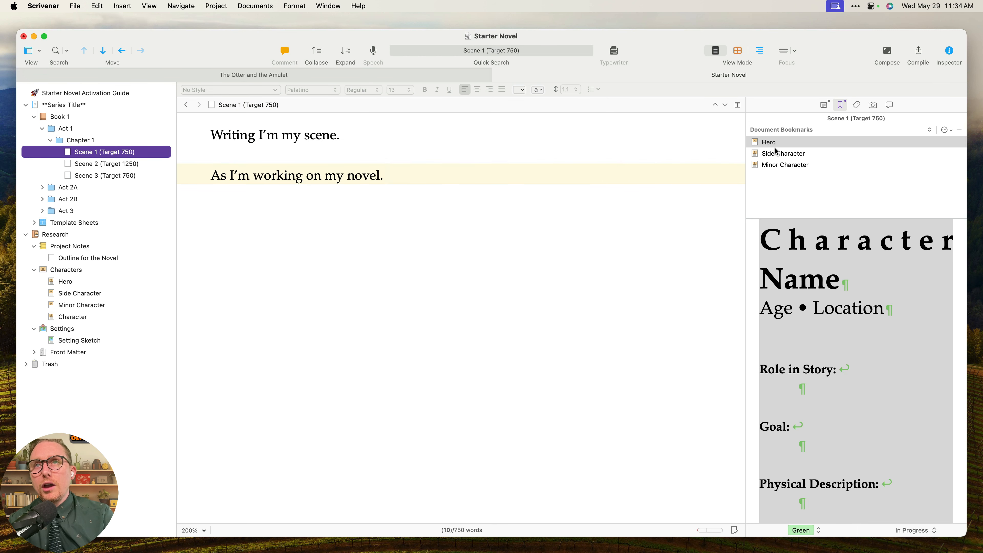
left_click(122, 163)
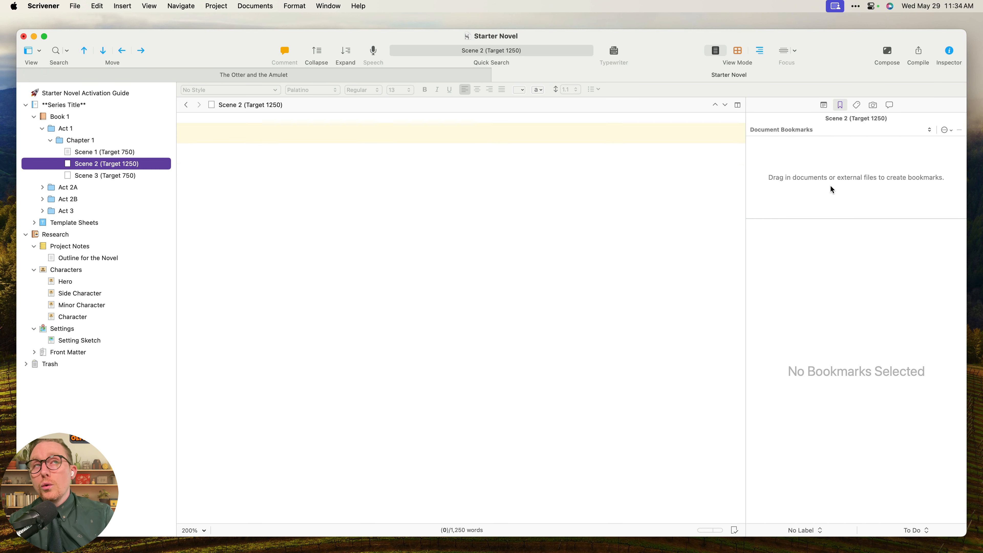
Open Scene 3, switch to The Otter and the Amulet project, and view document bookmarks of The Champions Oath/Creed scene.
left_click(146, 178)
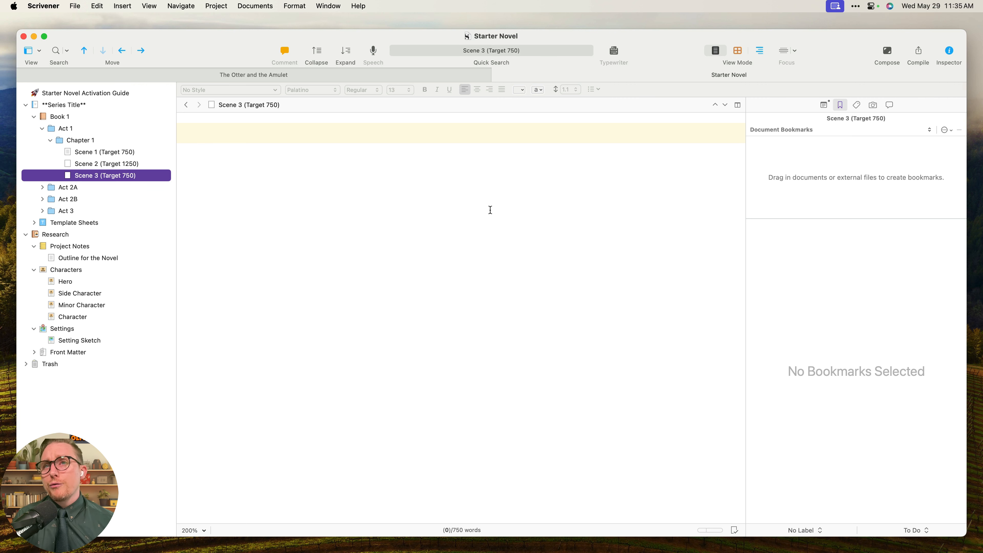
left_click(480, 76)
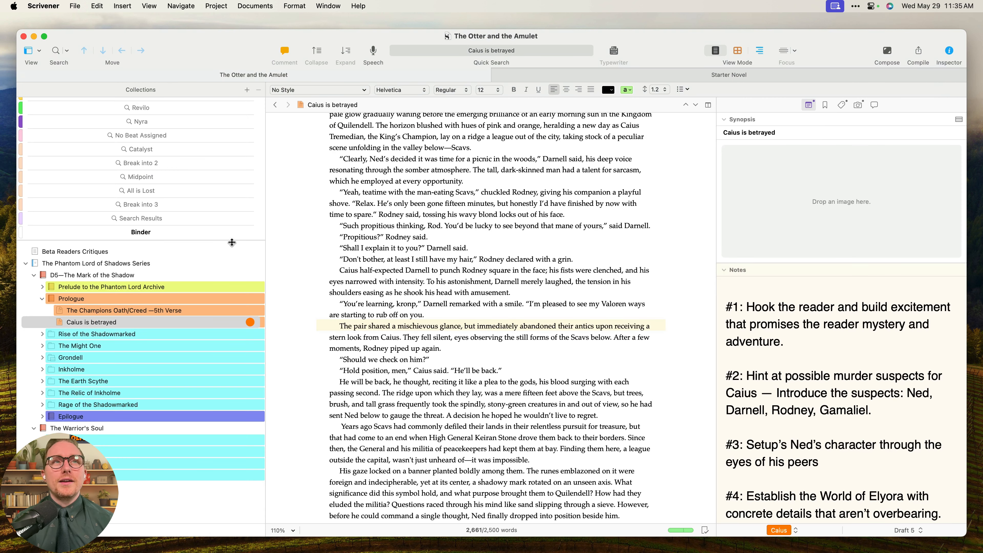
left_click(194, 313)
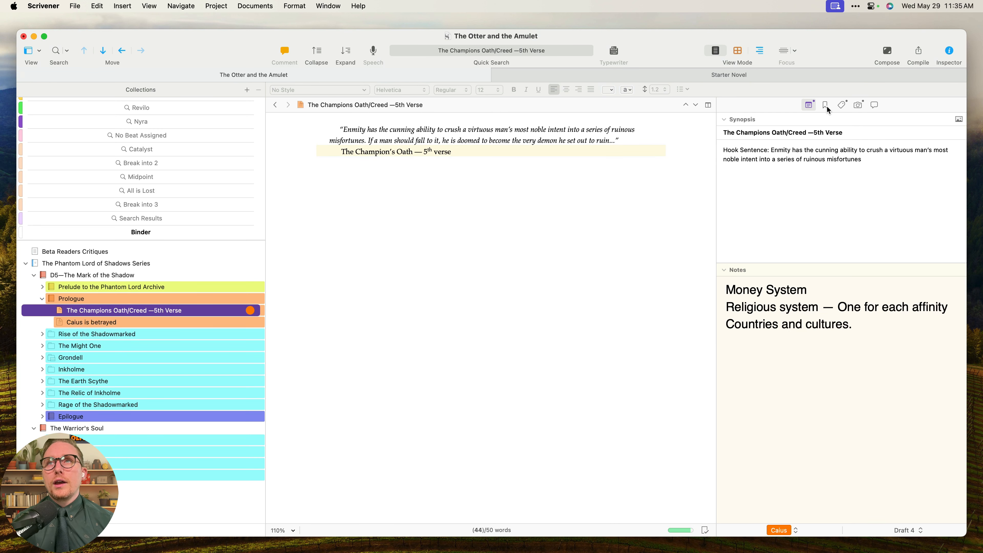
left_click(825, 105)
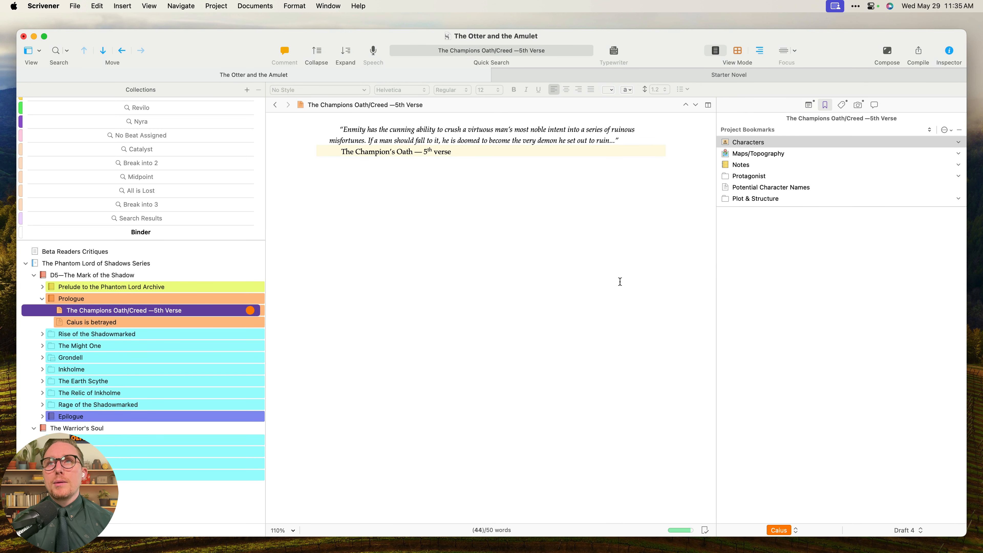
left_click(773, 131)
left_click(753, 121)
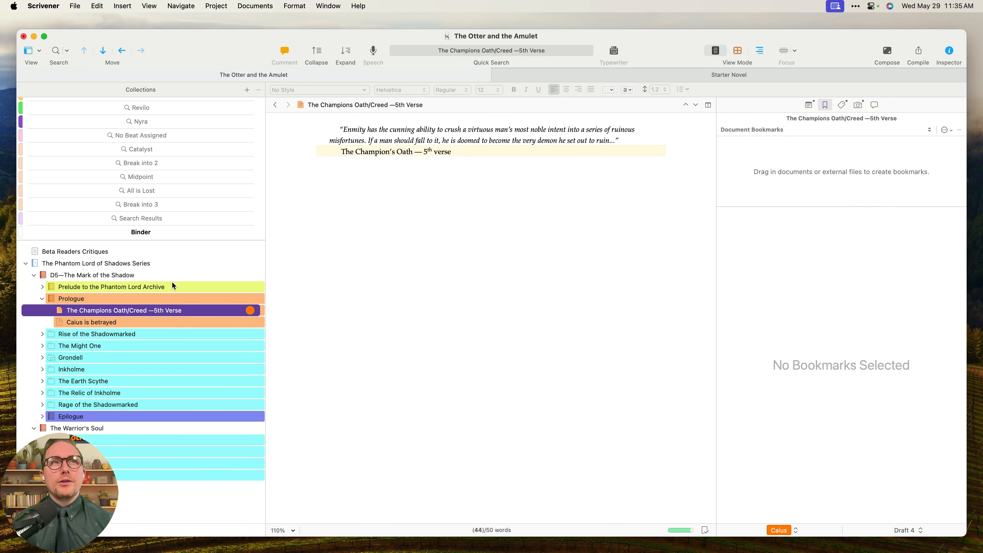
View the document bookmarks of Caius is betrayed and Ivel saves Ned's Life, previewing the Ned Original Scene bookmark.
left_click(173, 324)
left_click(41, 334)
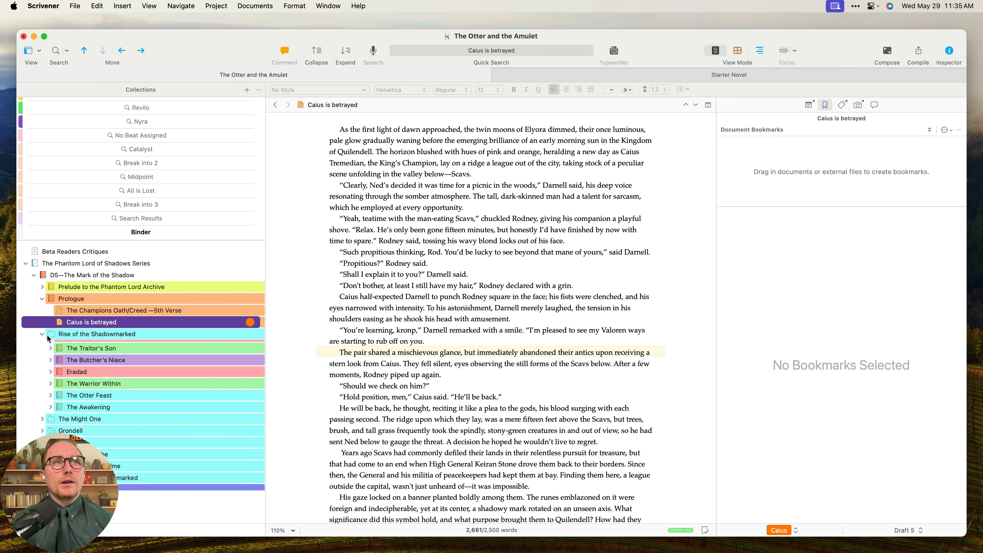
left_click(62, 359)
left_click(51, 357)
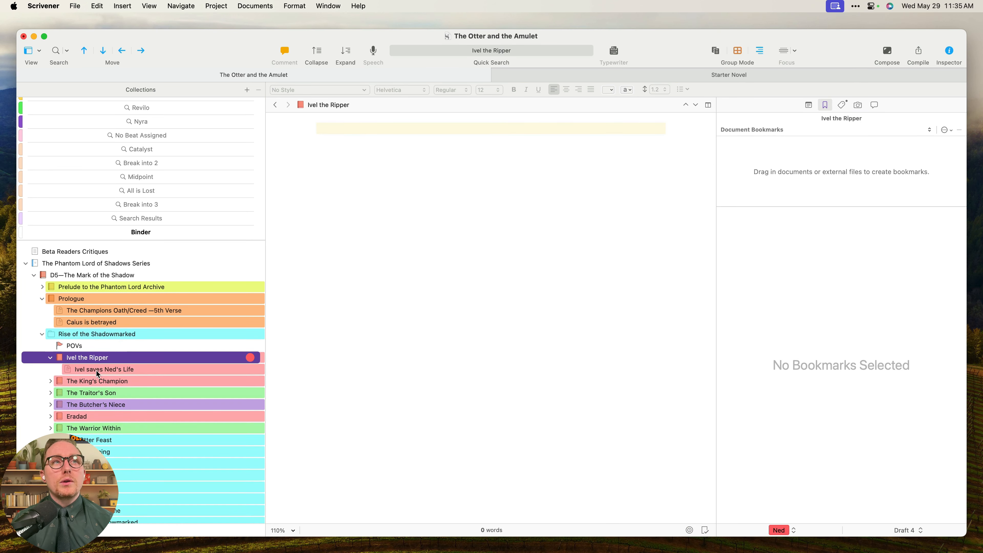
left_click(97, 372)
left_click(786, 144)
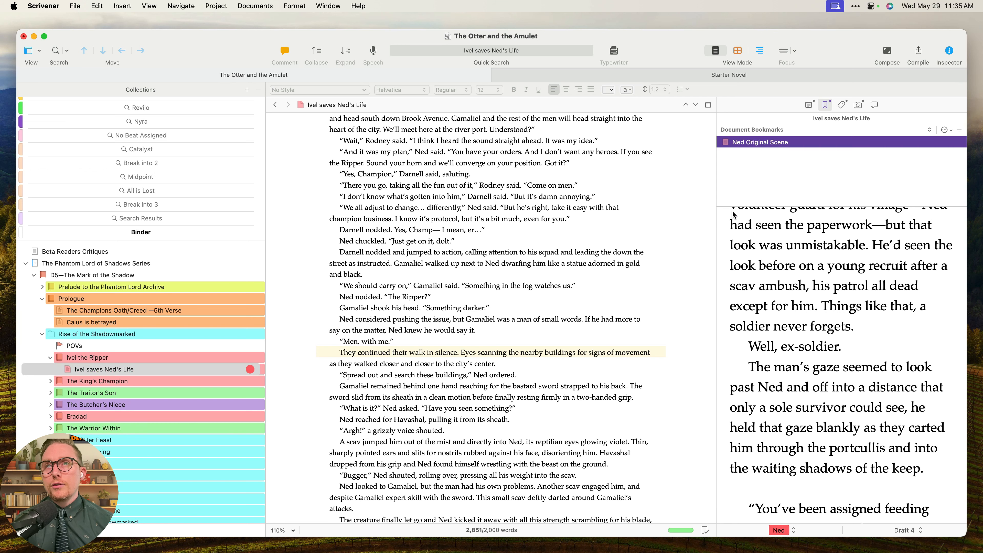
View the document bookmarks of Ned returns to Apostrof and Sneaking Around the Dungeons in their chapter folders.
left_click(51, 382)
left_click(112, 393)
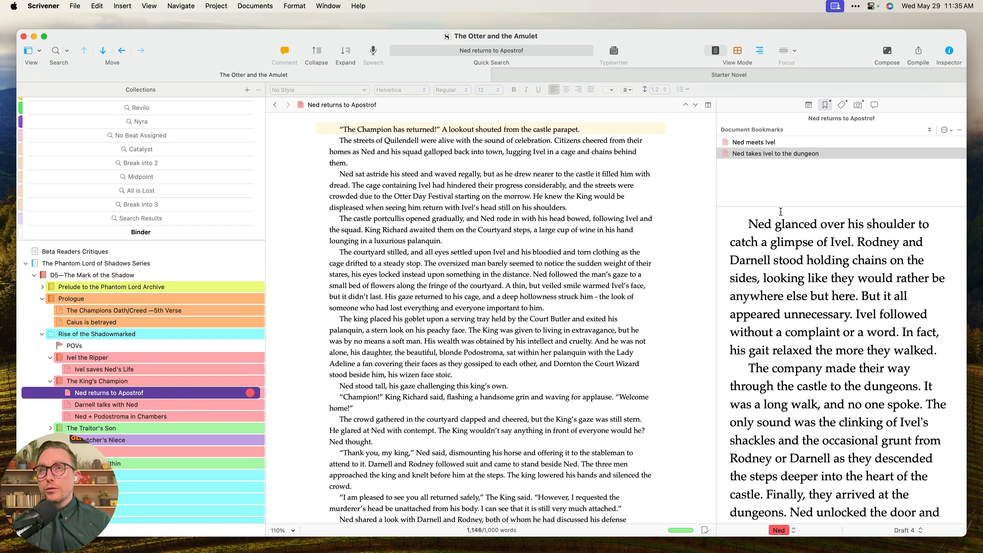
left_click(51, 428)
left_click(147, 440)
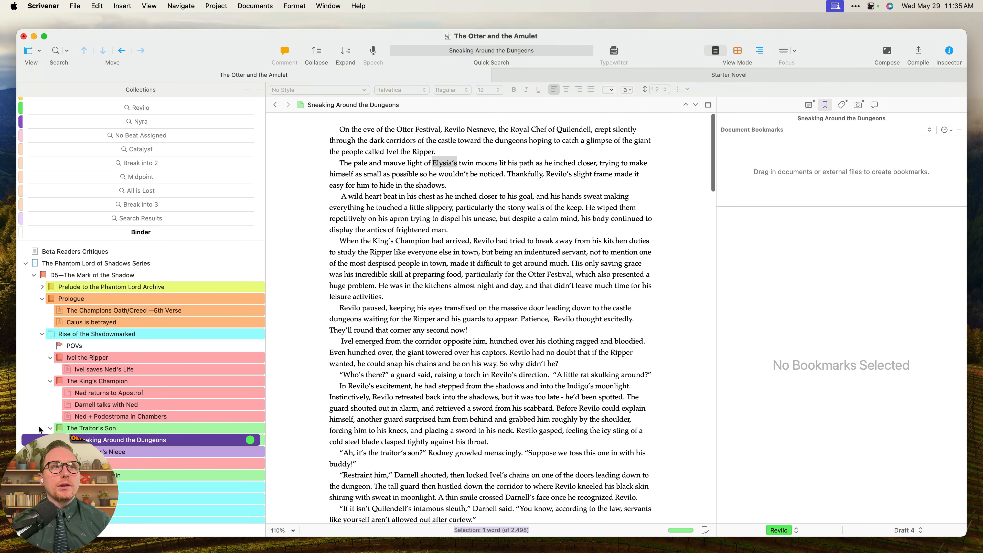
Collapse The Traitor's Son, The King's Champion, Ivel the Ripper and Rise of the Shadowmarked in the binder.
left_click(50, 428)
left_click(50, 382)
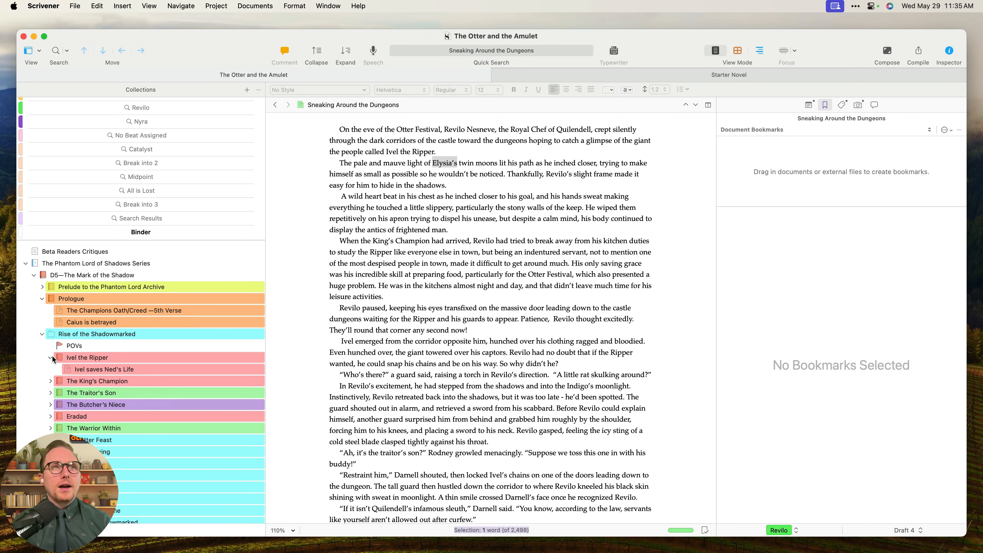
left_click(51, 358)
left_click(42, 336)
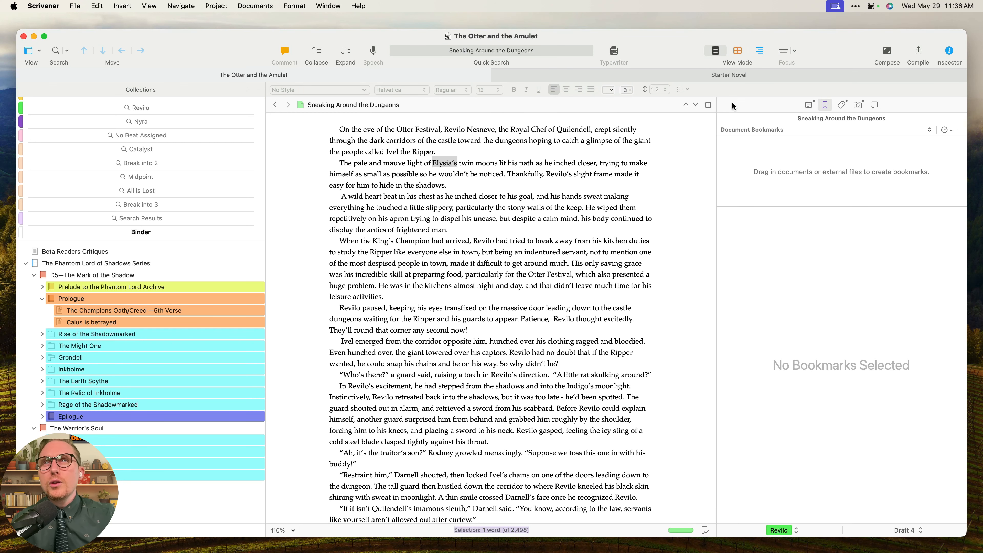
Return to the Starter Novel project and view the bookmark list choices for Scene 3.
left_click(585, 78)
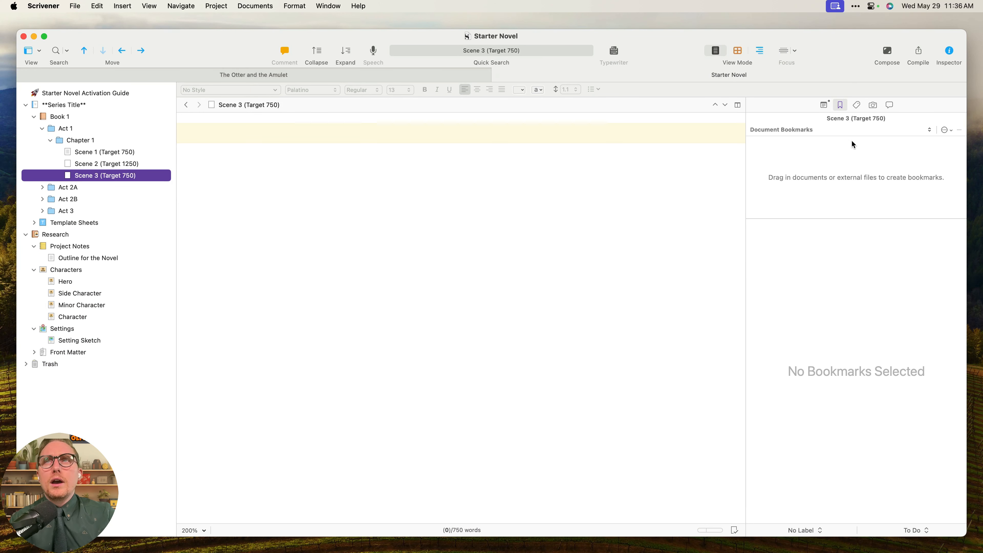
left_click(814, 133)
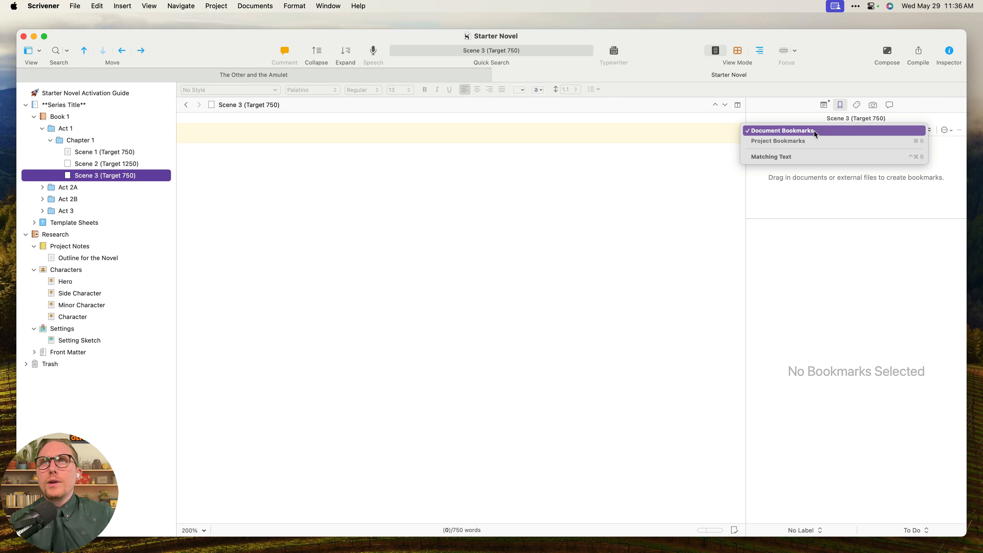
left_click(828, 182)
Add a blank external bookmark to Scene 3 and check the actions available for it.
left_click(944, 130)
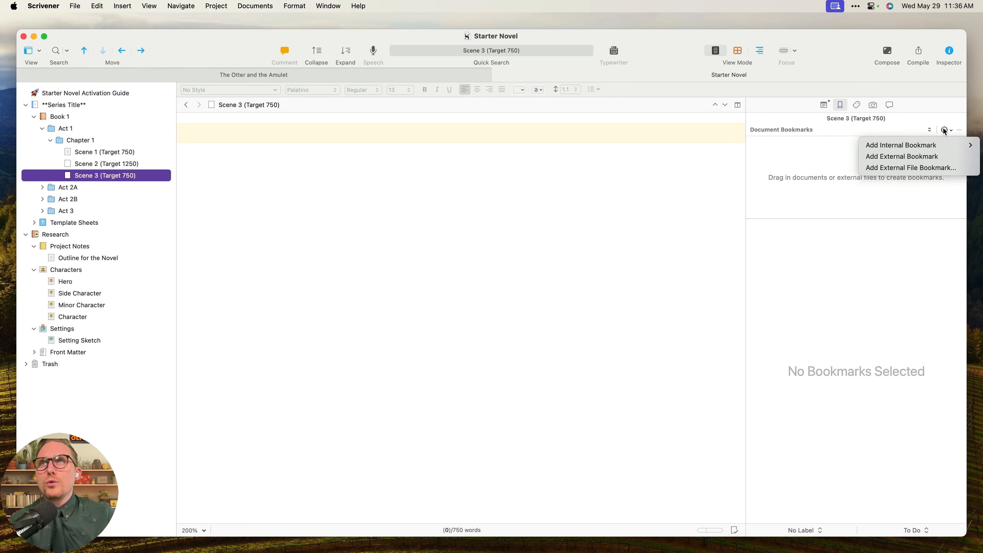
left_click(942, 160)
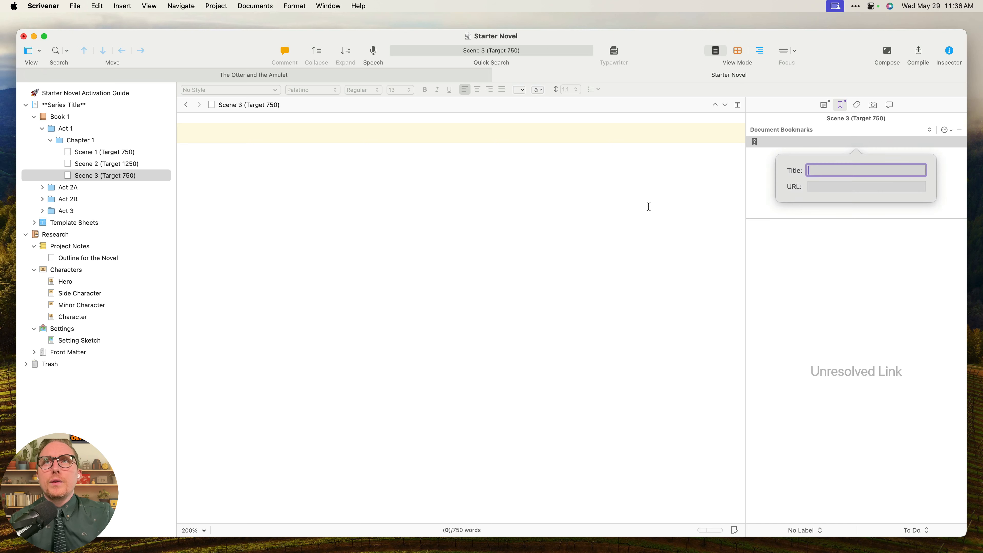
left_click(860, 143)
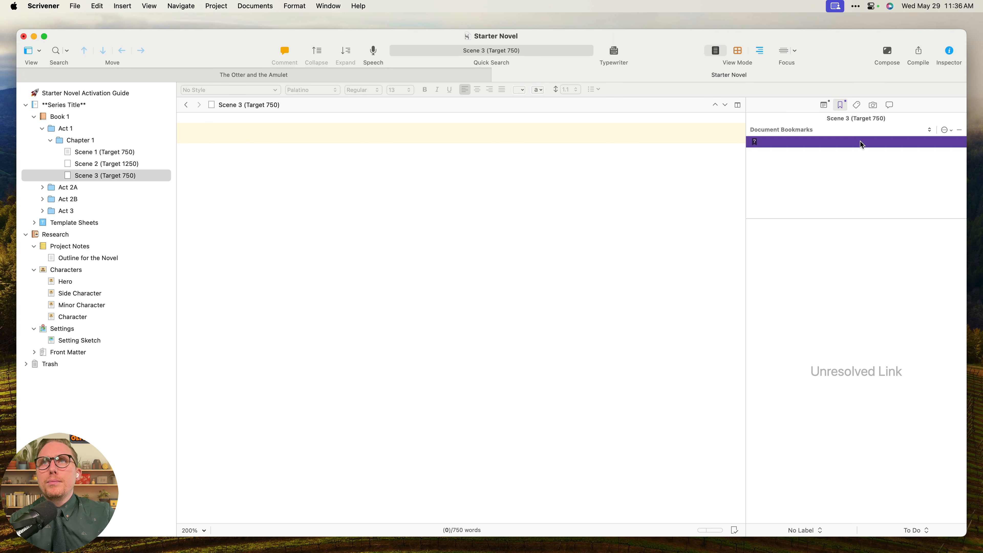
right_click(860, 142)
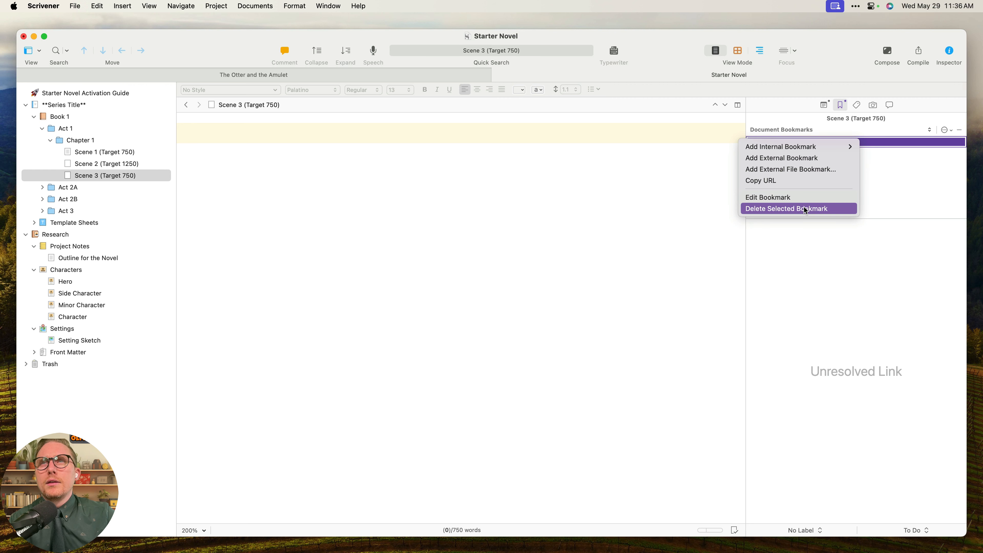
left_click(784, 254)
Switch to Finder, open the Images folder in Scrivener Demo Examples, and keep Scene 3's bookmark list uncovered.
mouse_move(222, 530)
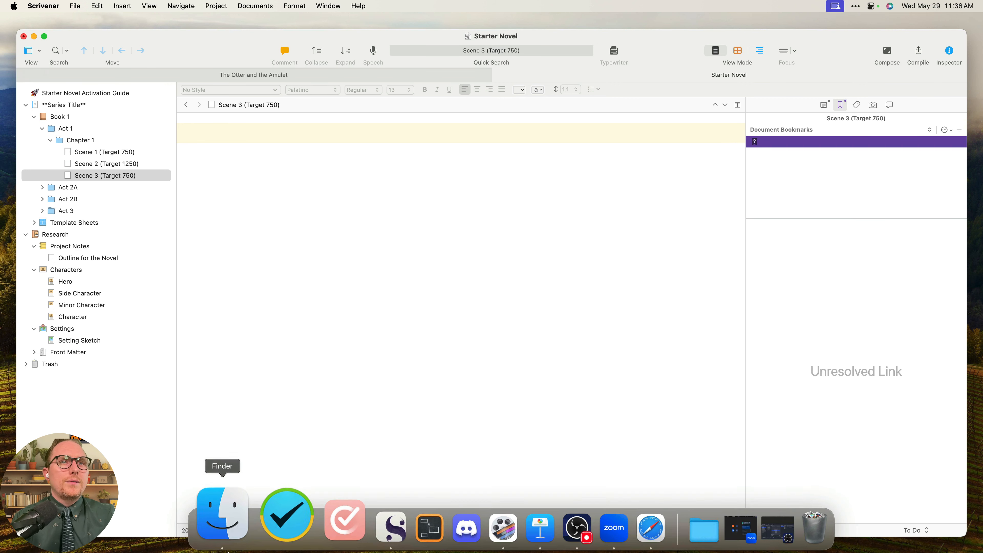
left_click(226, 530)
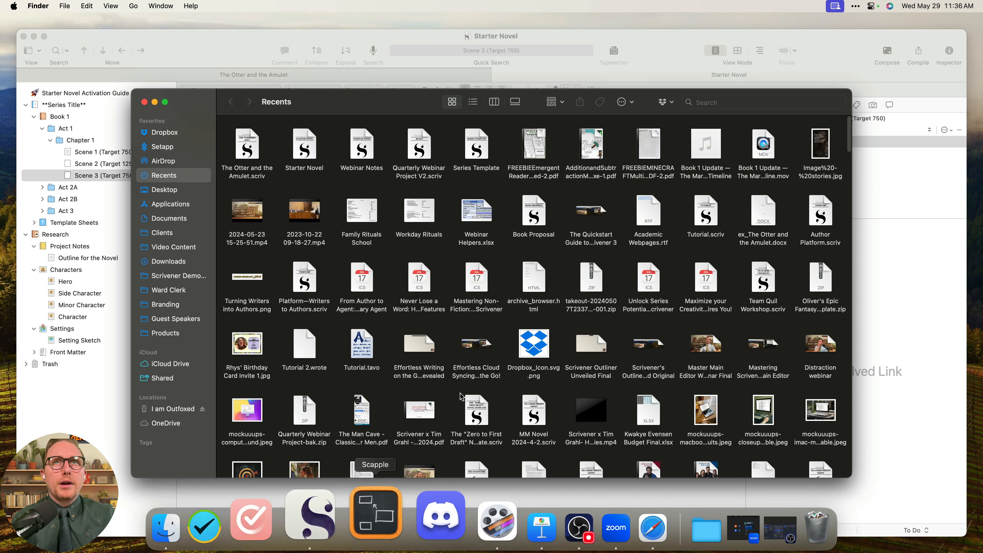
left_click(174, 276)
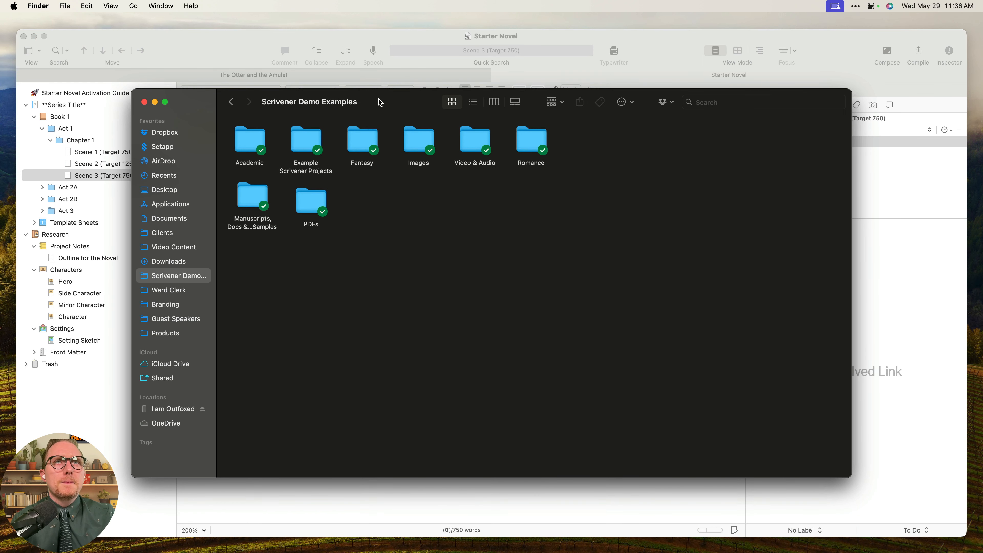
left_click_drag(378, 101, 360, 265)
left_click(408, 313)
double_click(409, 313)
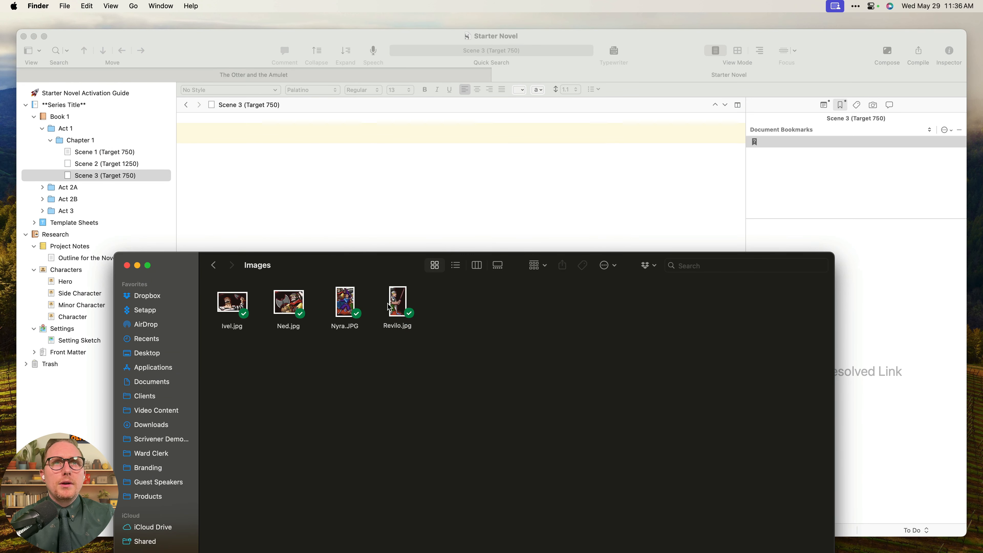
Add Revilo.jpg as a document bookmark of Scene 3, and bring the Finder Images folder back to the front.
left_click_drag(397, 302, 864, 158)
left_click(864, 157)
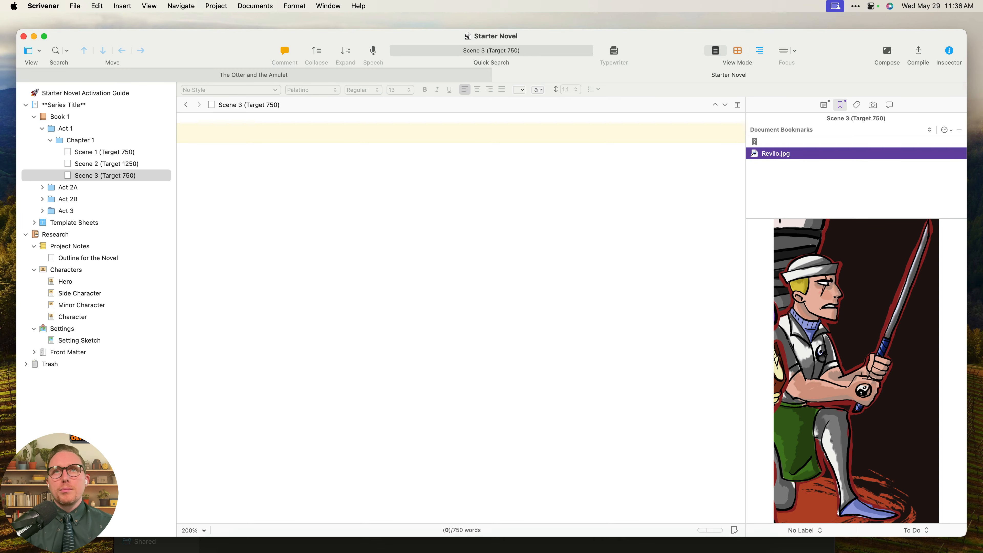
key("ctrl+Up")
left_click(362, 229)
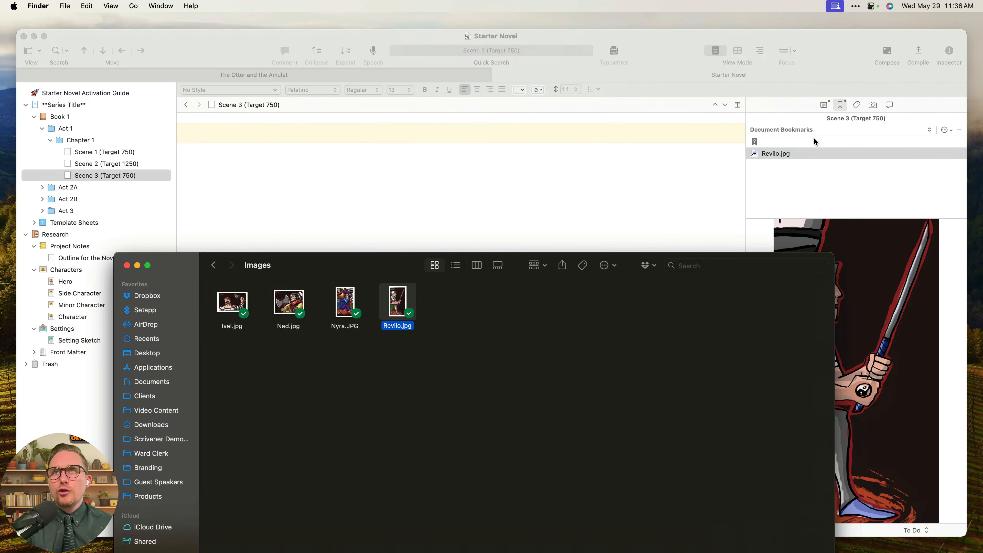
Delete the Revilo.jpg bookmark and the blank external bookmark from Scene 3.
right_click(805, 154)
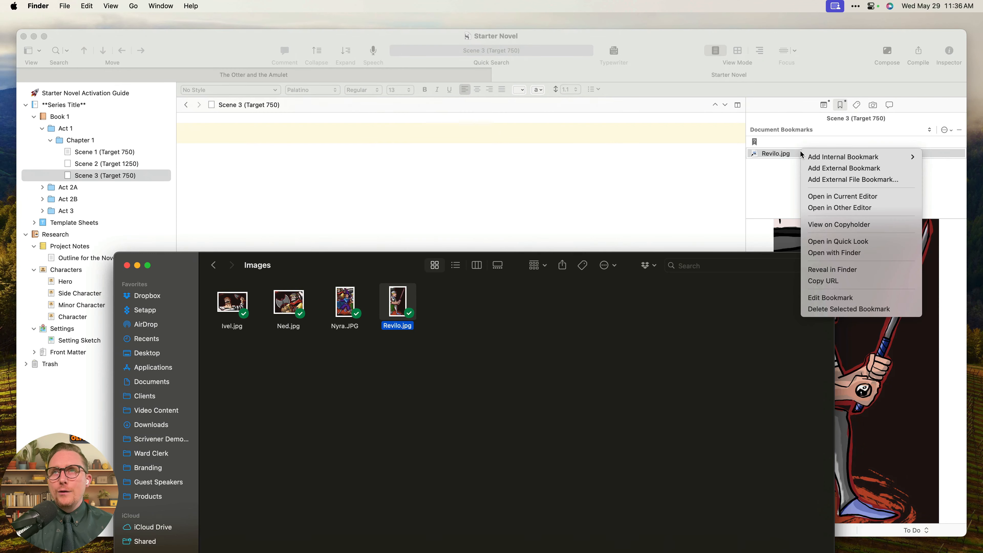
left_click(848, 309)
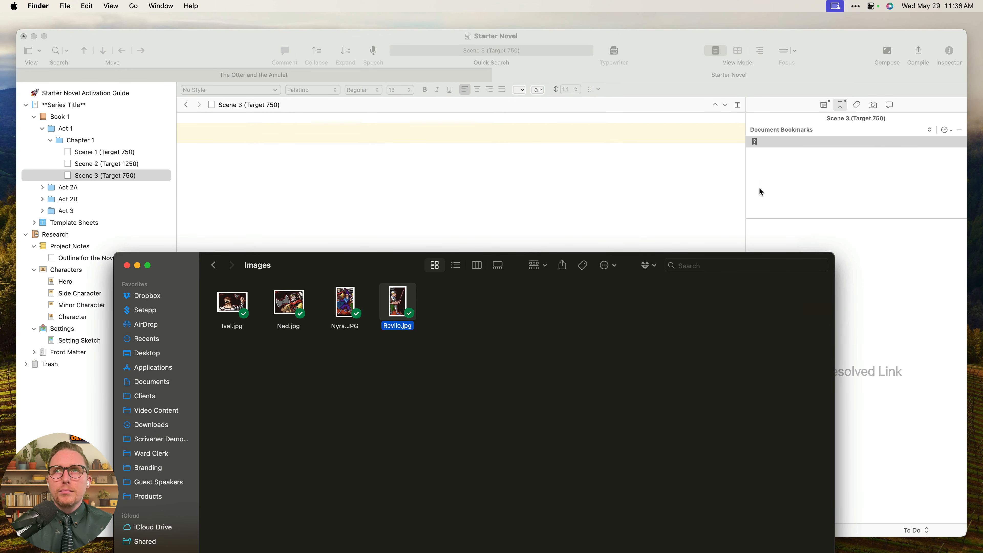
right_click(783, 144)
left_click(832, 210)
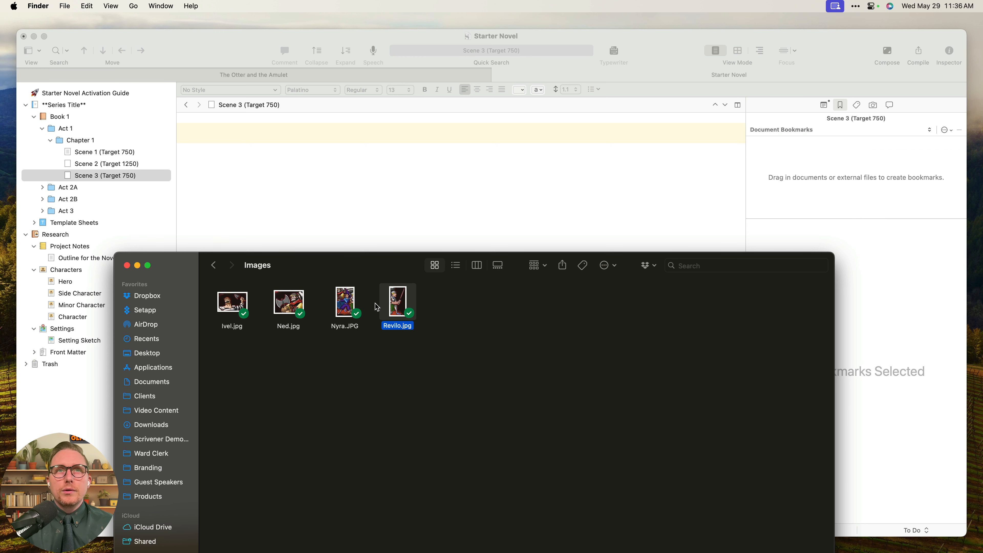
Add Nyra.JPG from the Images folder as a document bookmark of Scene 3 and inspect its full file URL.
left_click_drag(345, 304, 832, 148)
right_click(800, 143)
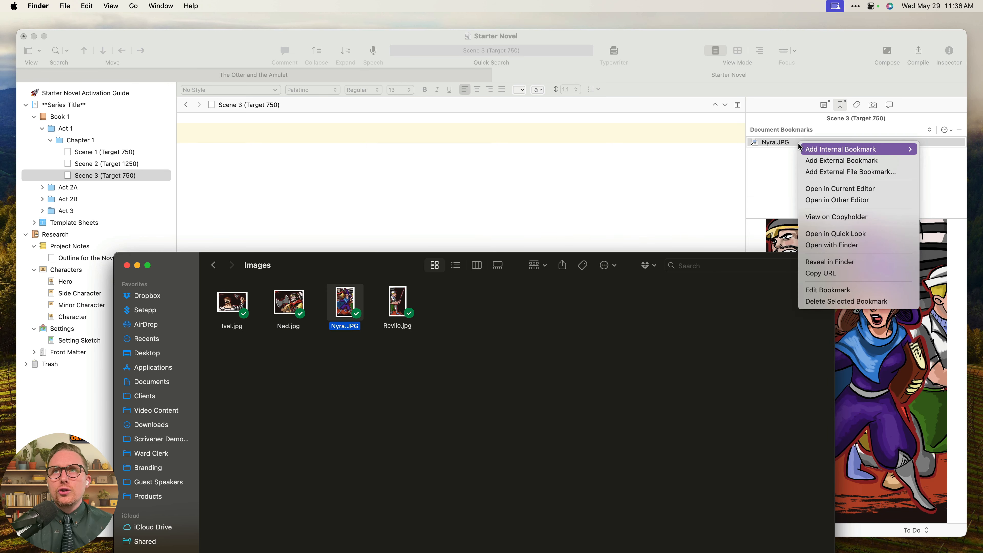
left_click(832, 290)
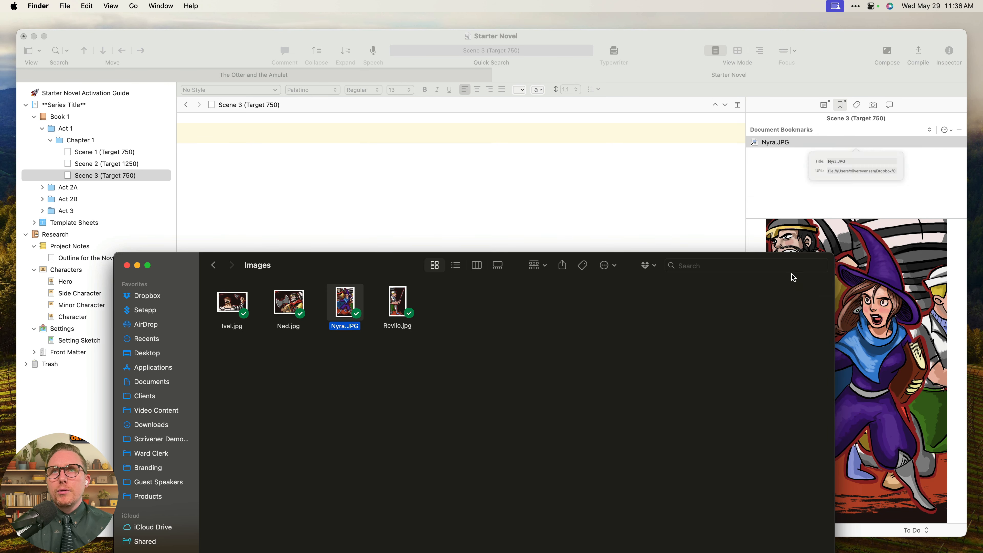
left_click(808, 188)
left_click_drag(808, 187, 961, 192)
left_click_drag(862, 187, 723, 178)
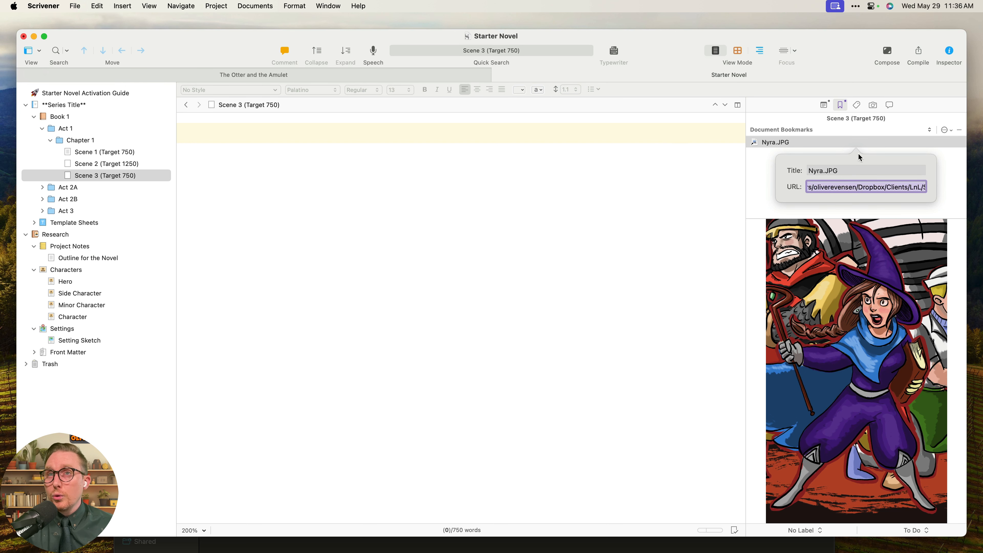
scroll(857, 186, "left", 2)
left_click_drag(809, 187, 982, 190)
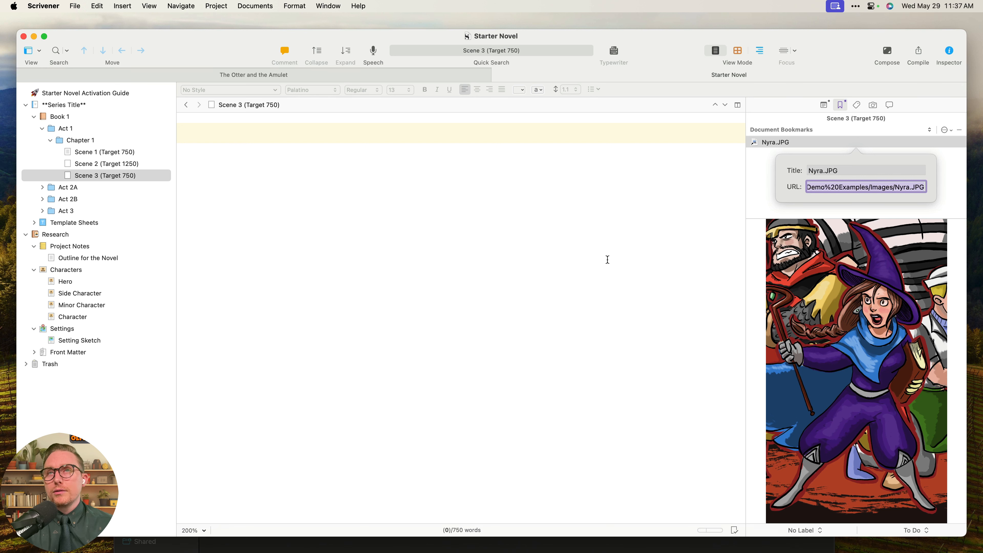
Change the title of Scene 3's image bookmark to Nyra.
left_click(859, 185)
left_click_drag(846, 171, 825, 171)
key("BackSpace")
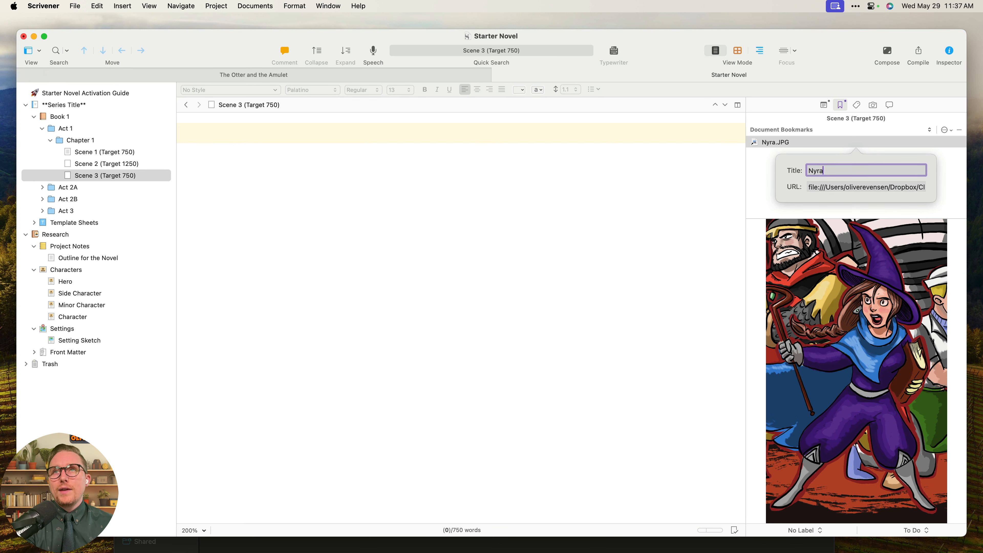
key("Return")
left_click(746, 205)
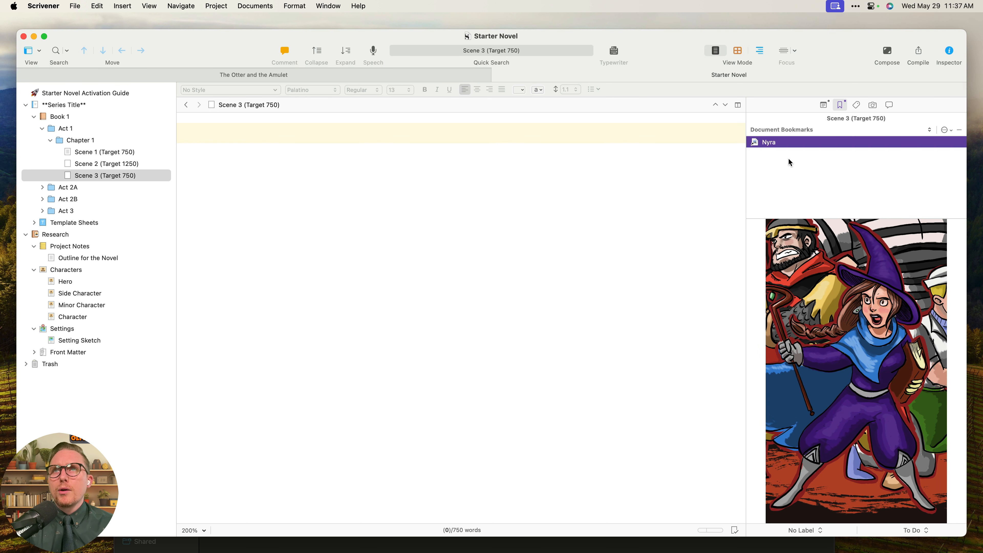
left_click(947, 130)
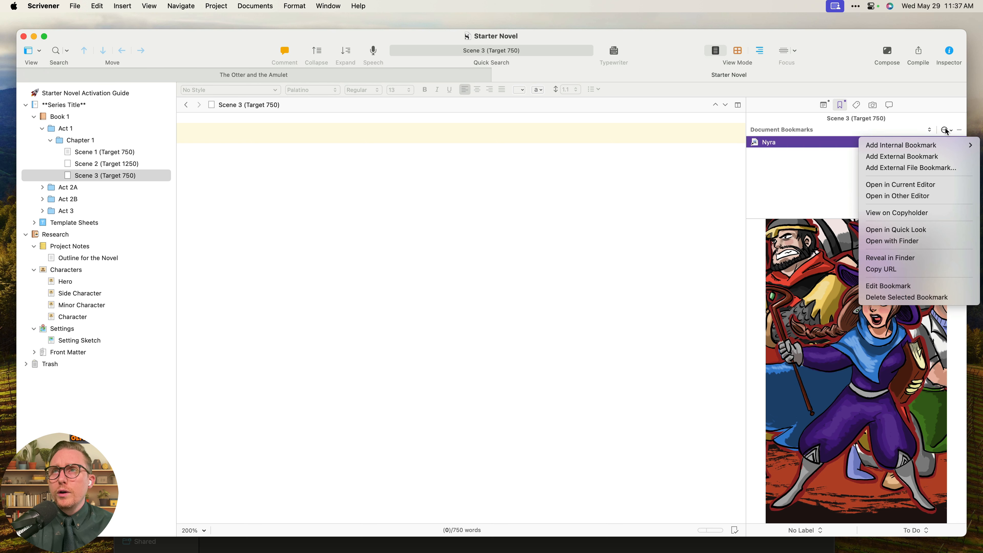
left_click(937, 156)
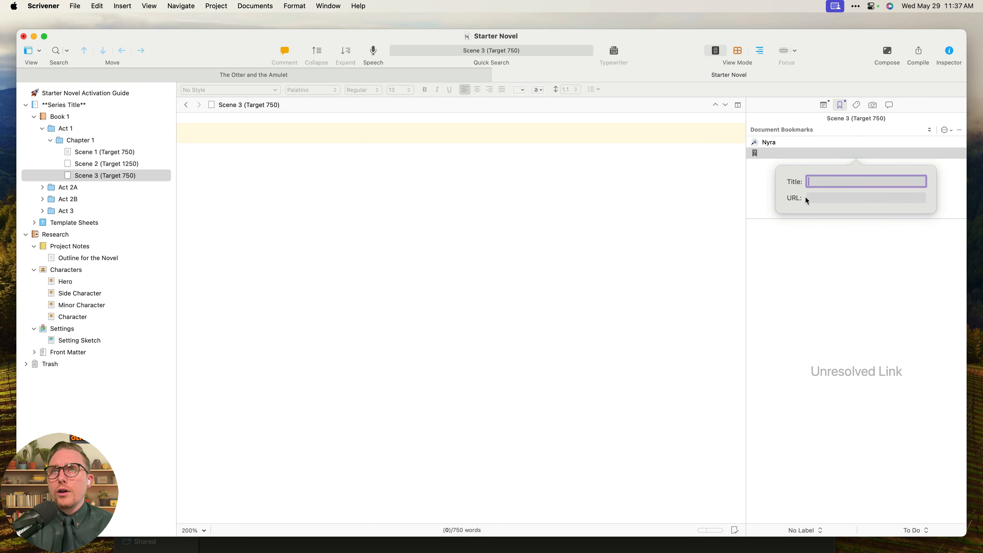
left_click(813, 199)
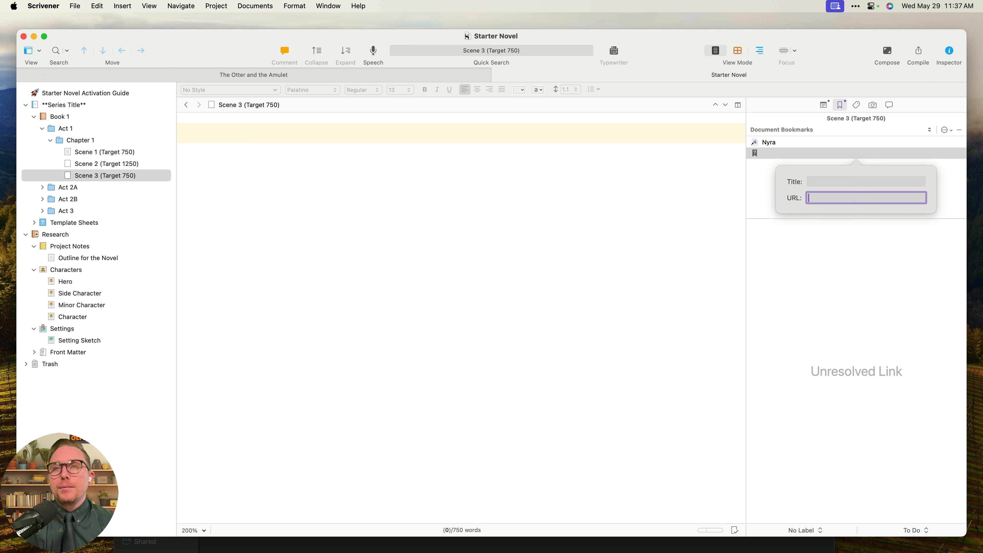
type("www.lit")
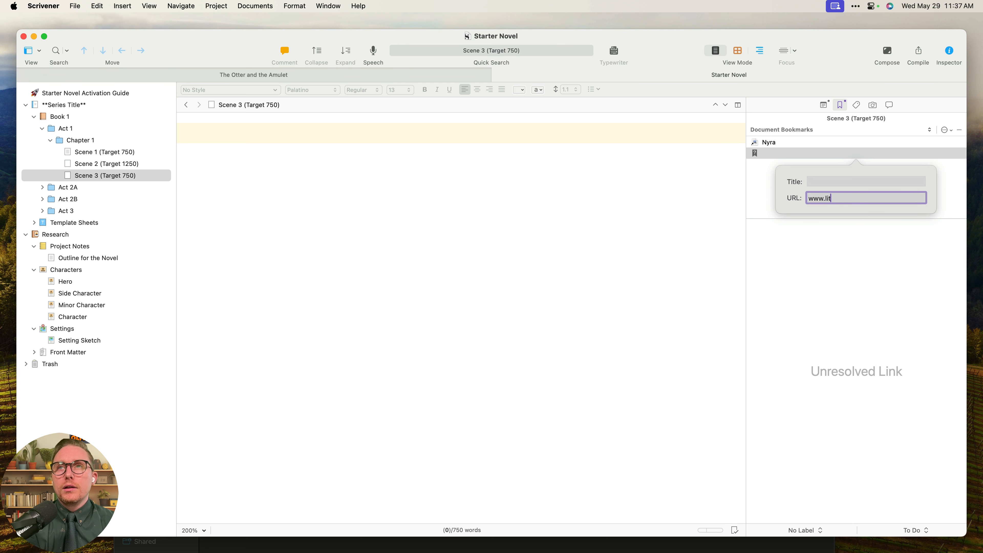
type("eratureandlatte.com")
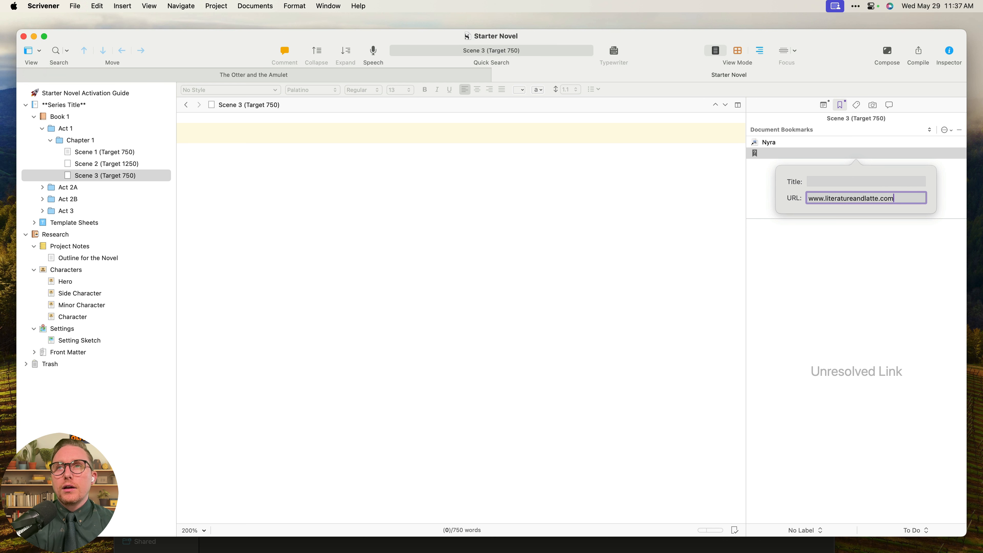
key("Tab")
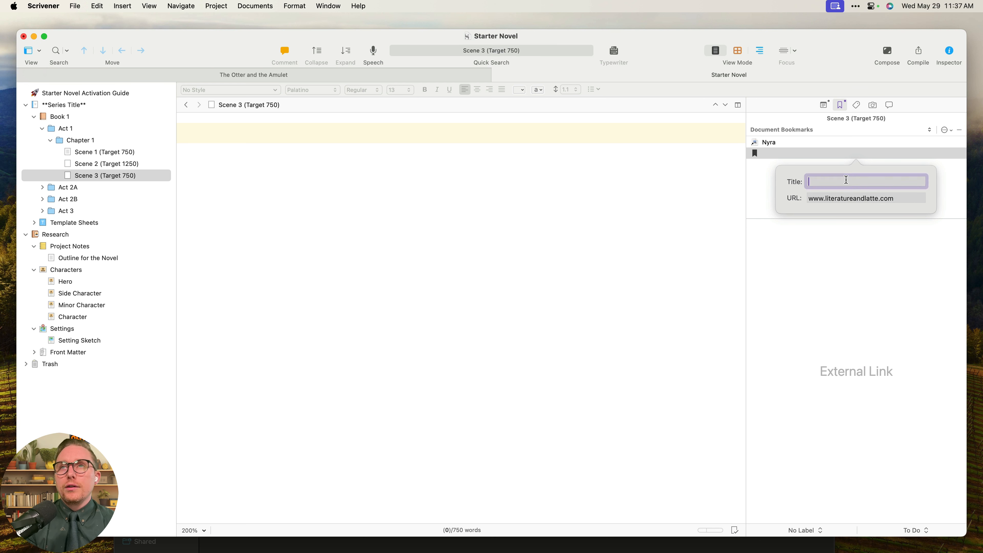
Title the new external bookmark "Literature and Latte Webinar Library".
type("Litera")
type("ute a")
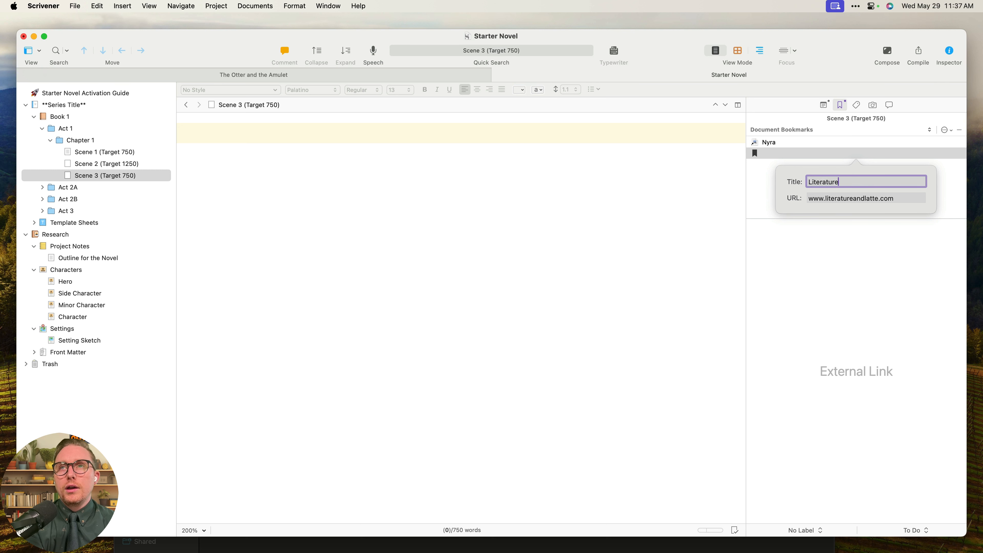
type("nd ")
type("and la")
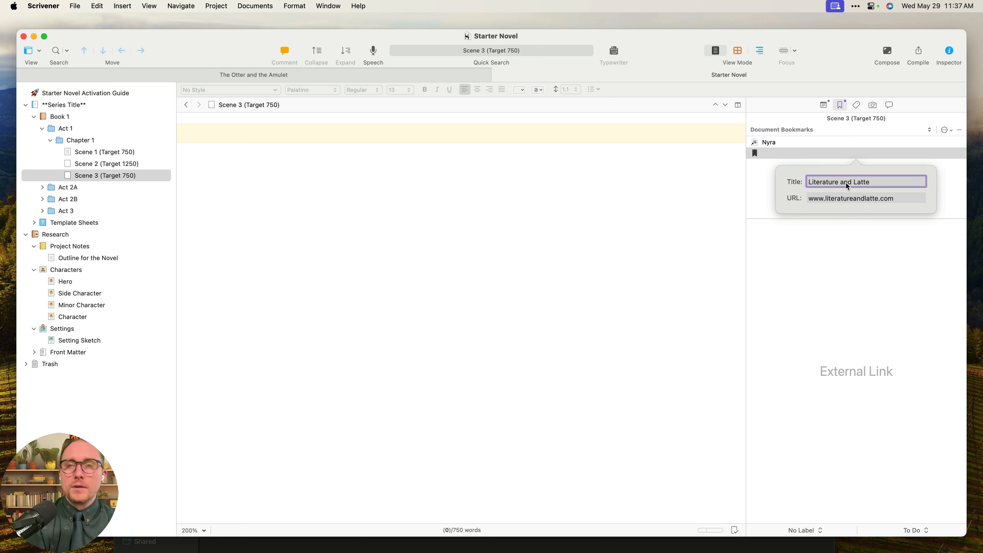
type("We")
key("BackSpace")
key("BackSpace")
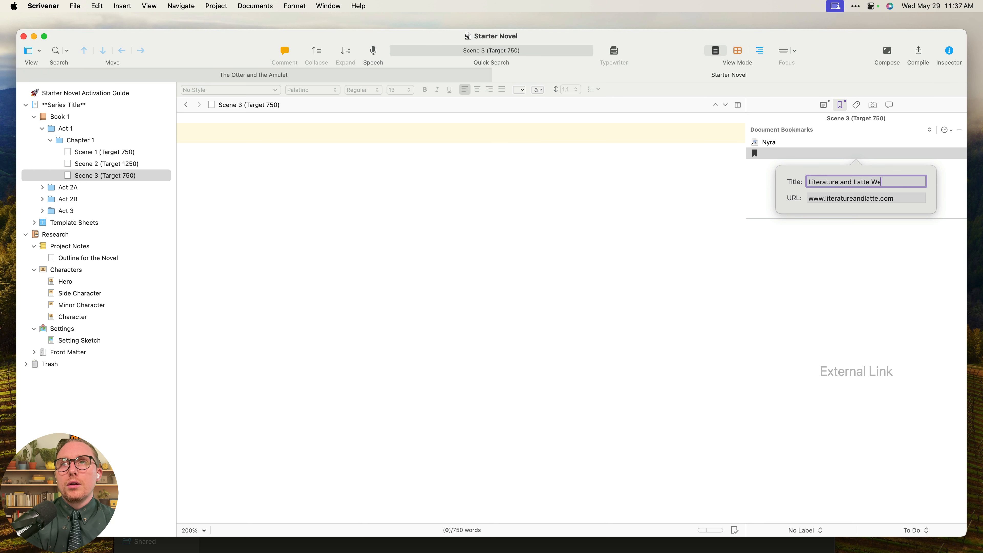
type("binar Librar")
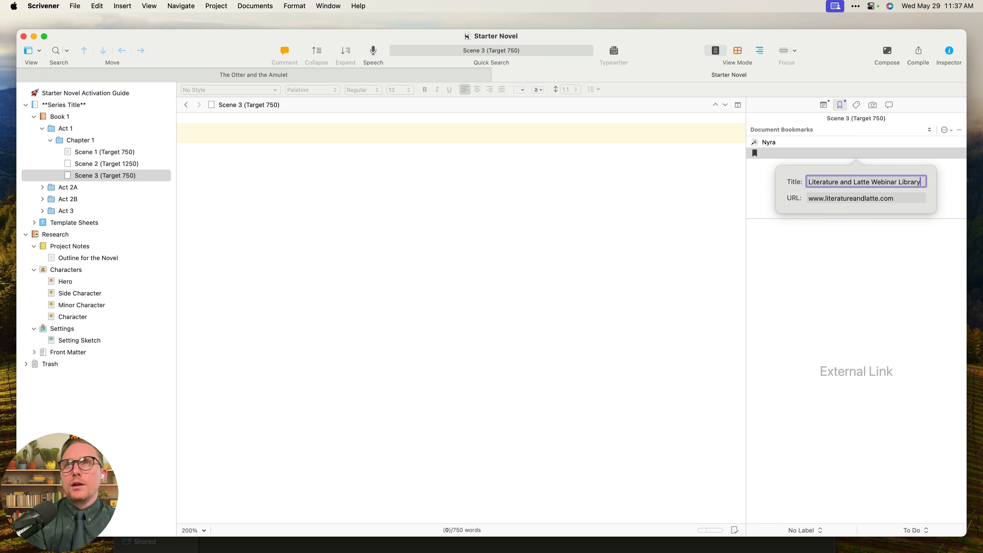
type("y")
key("Tab")
key("Right")
type("/lib")
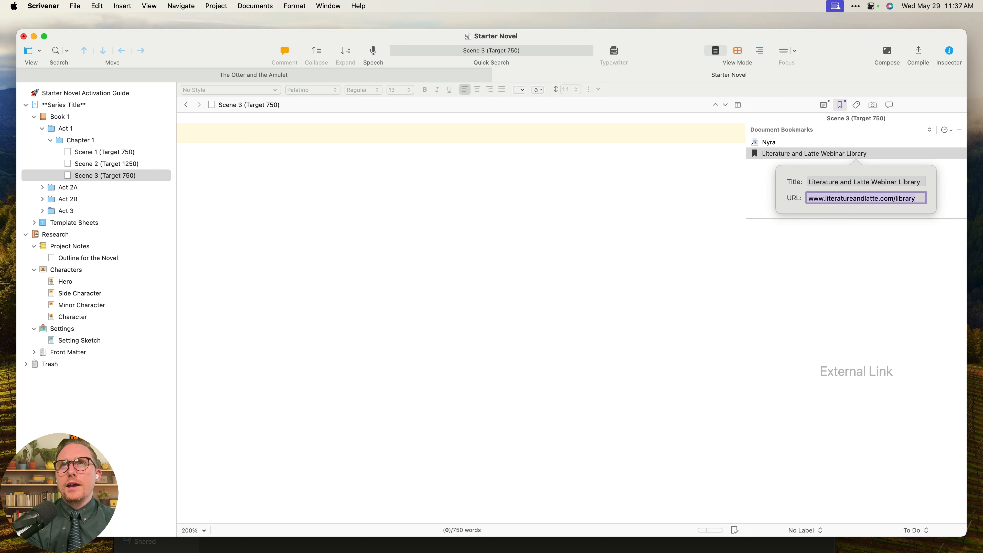
left_click(967, 239)
Try to open the Literature and Latte Webinar Library bookmark from Scene 3's document bookmarks.
left_click(797, 153)
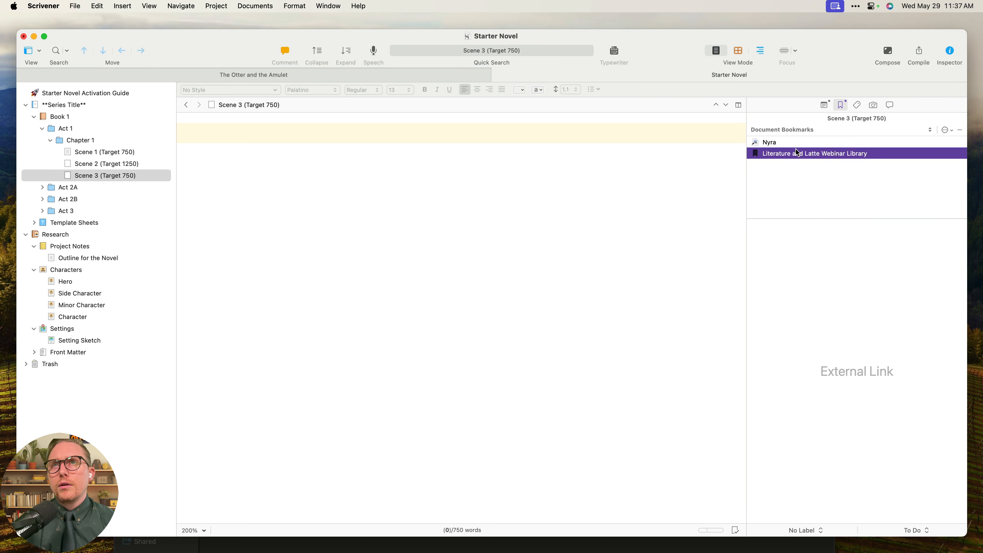
left_click(816, 180)
left_click(806, 144)
left_click(809, 155)
double_click(809, 153)
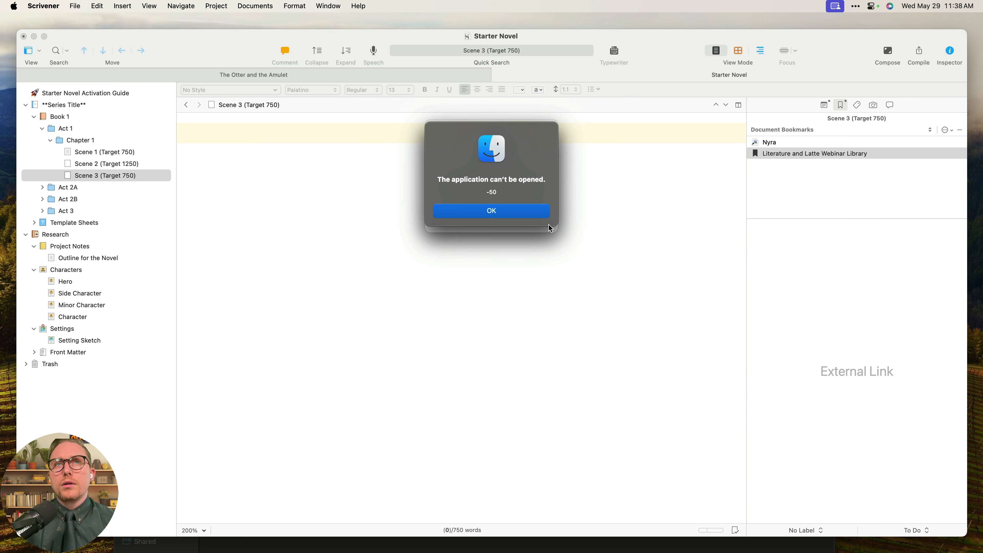
left_click(546, 216)
left_click(538, 217)
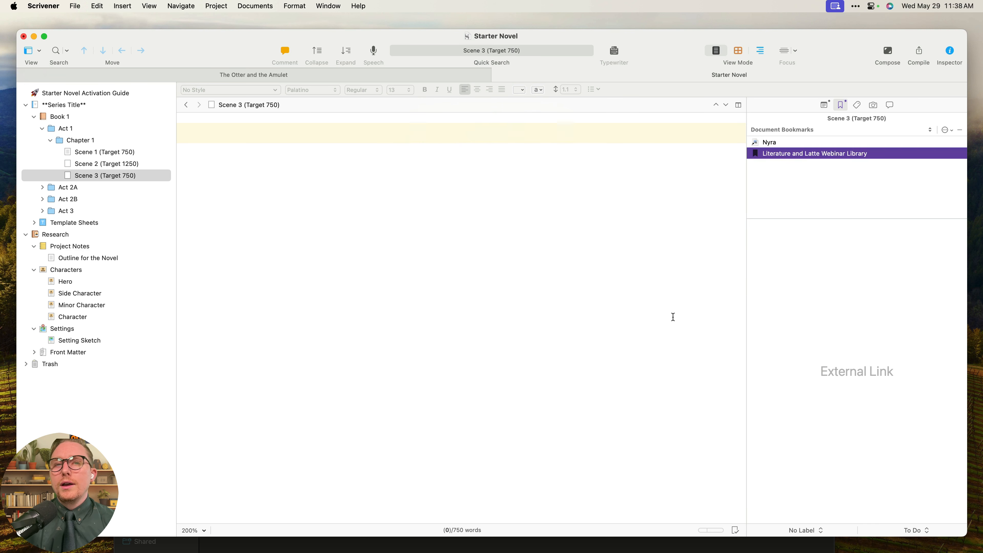
Switch to Safari, load literatureandlatte.com/library, and copy the page's full web address.
mouse_move(358, 537)
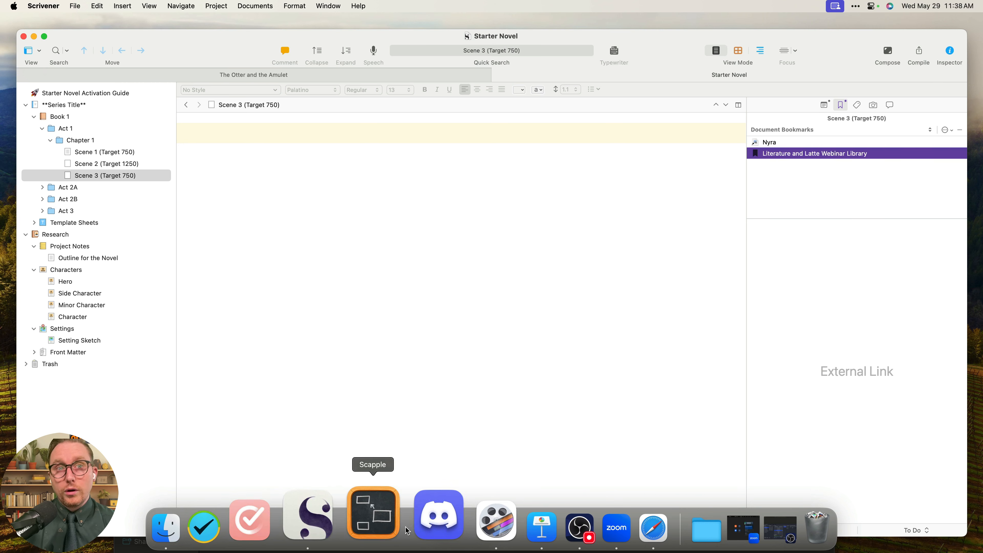
mouse_move(601, 541)
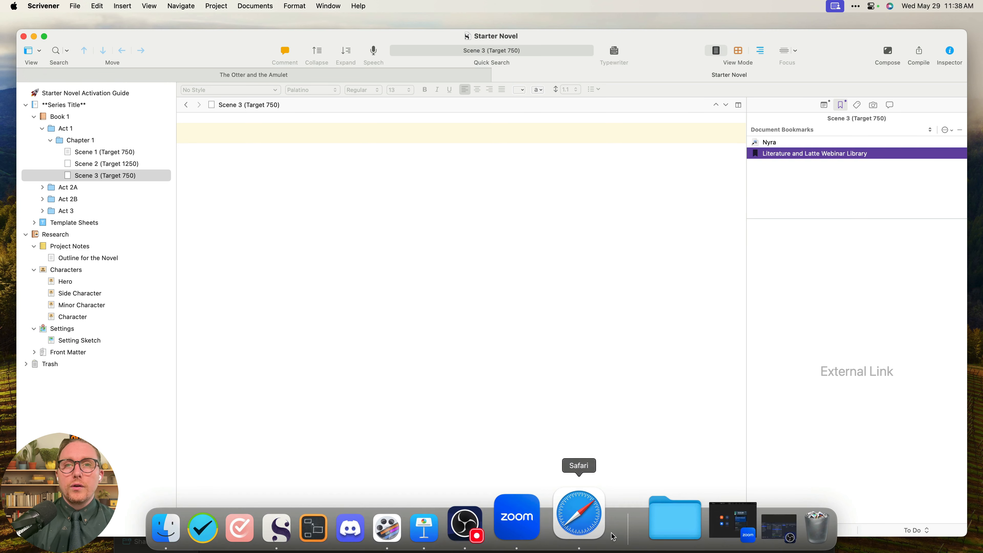
left_click(588, 515)
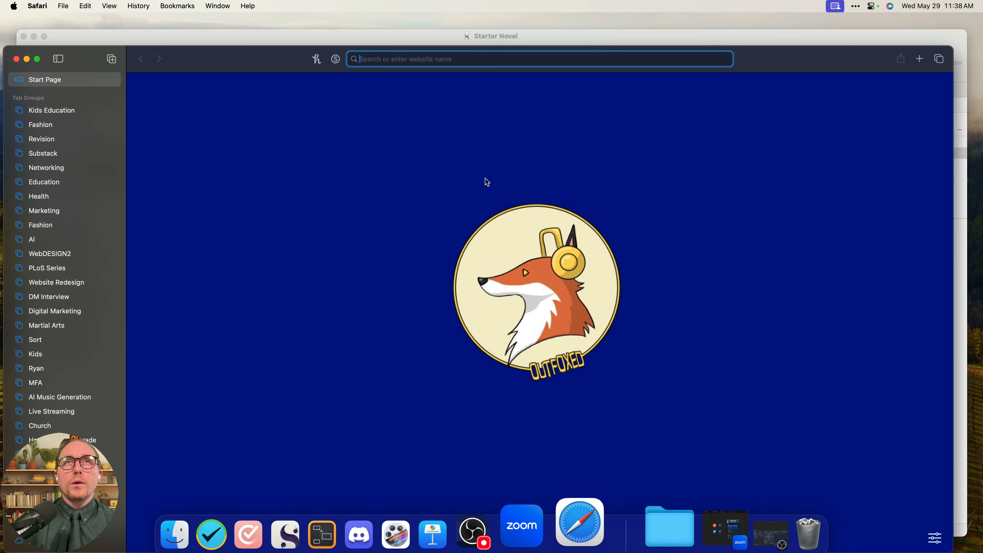
type("literatureandlatte.com/library")
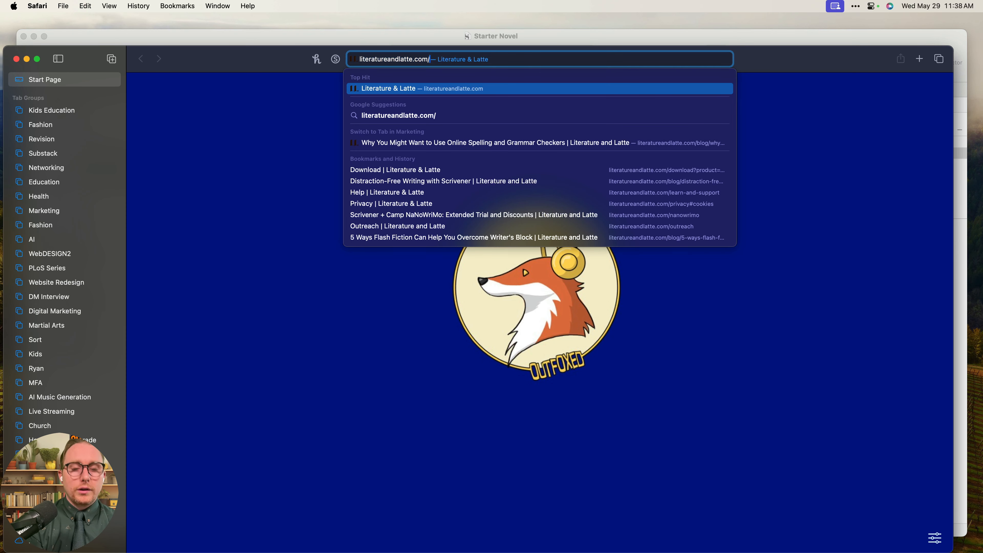
key("Return")
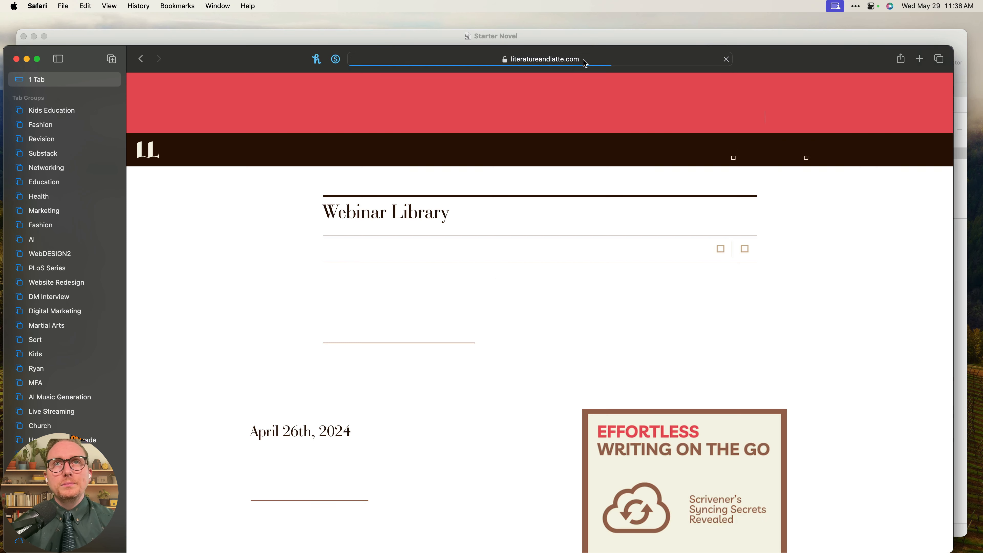
left_click(585, 59)
key("super+c")
key("BackSpace")
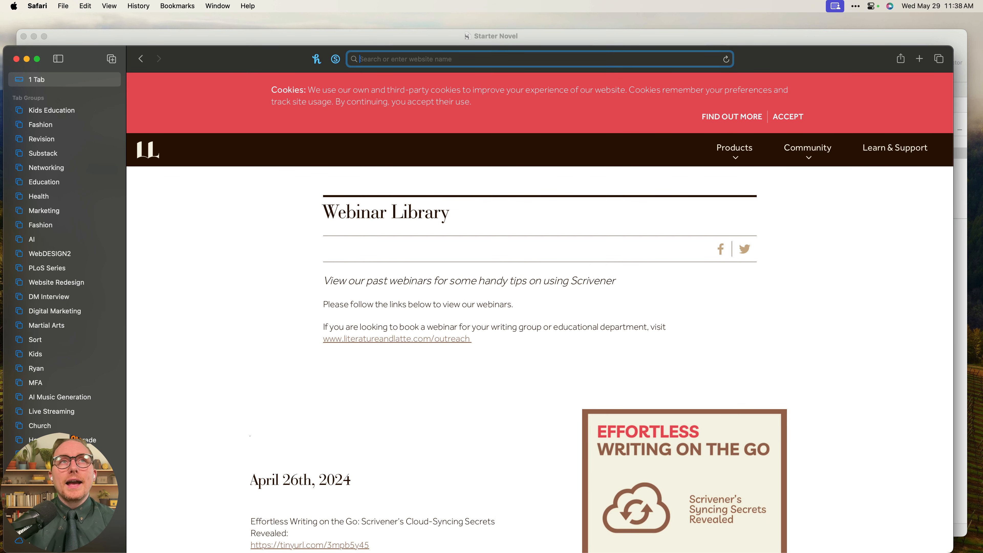
key("ctrl+Up")
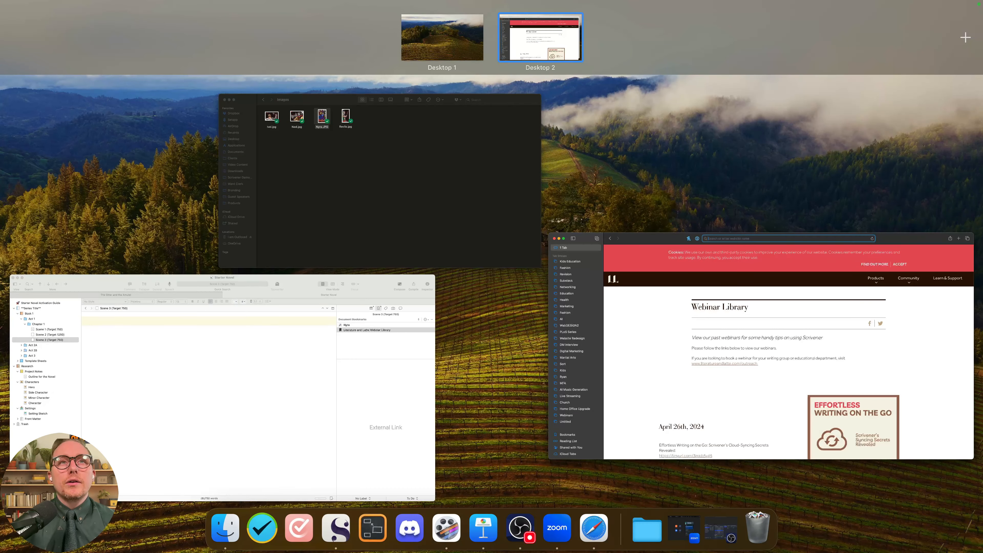
left_click(343, 494)
right_click(812, 160)
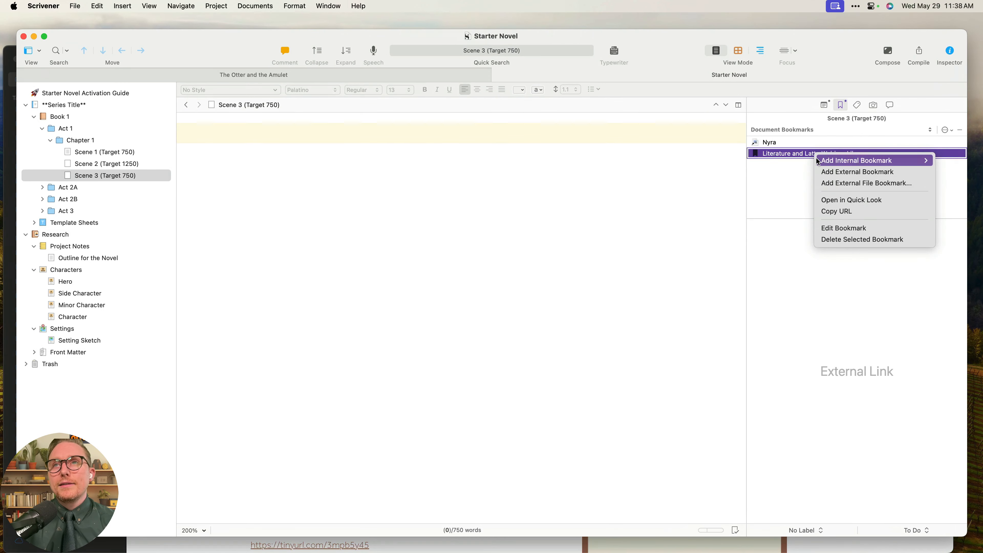
left_click(844, 226)
left_click(831, 198)
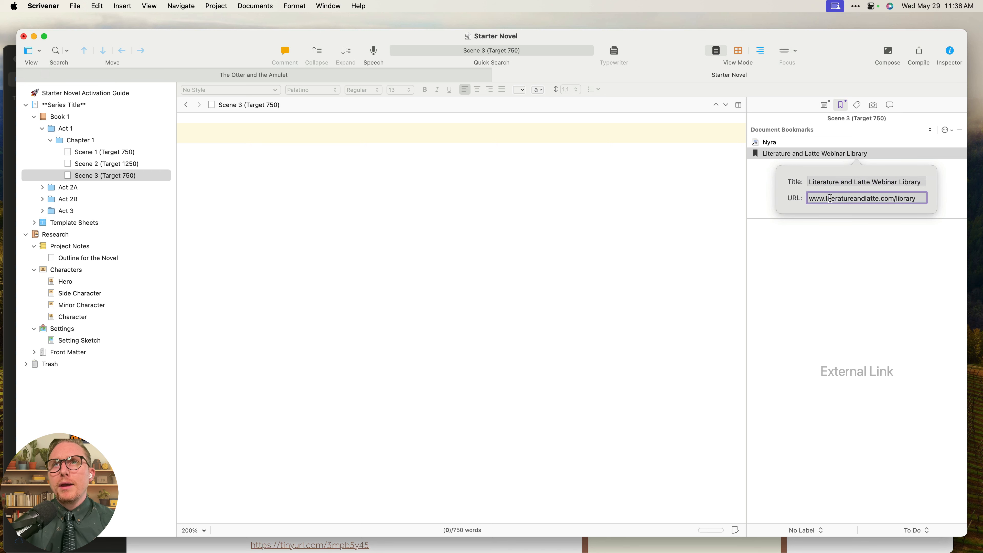
key("super+a")
key("super+v")
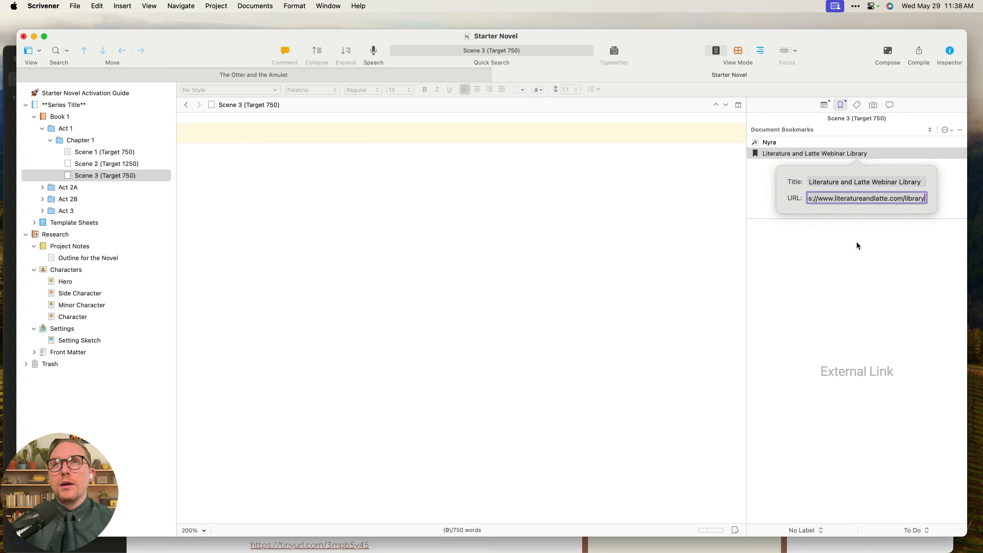
key("Return")
left_click(859, 263)
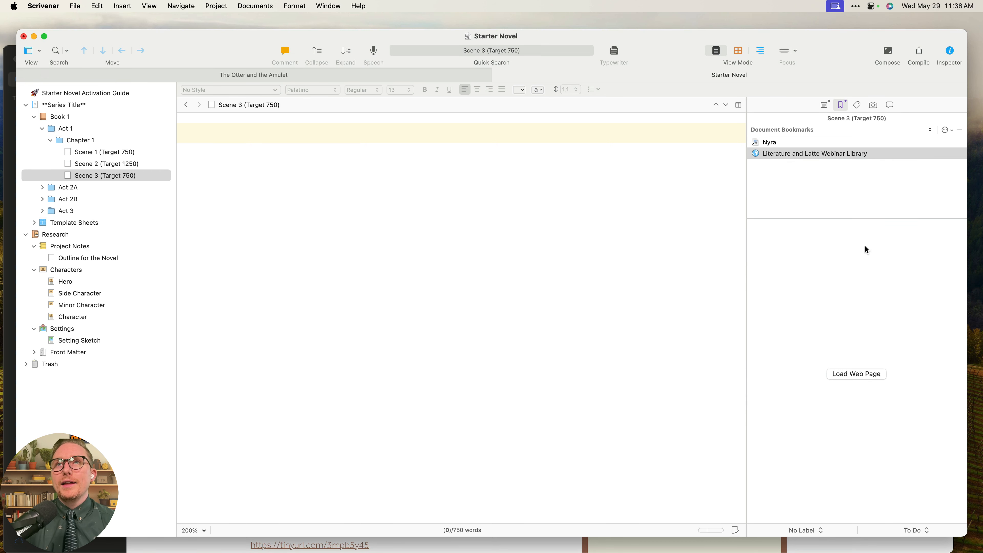
Reopen the webinar library bookmark's edit details and examine its full URL through to the end.
left_click(844, 155)
right_click(844, 155)
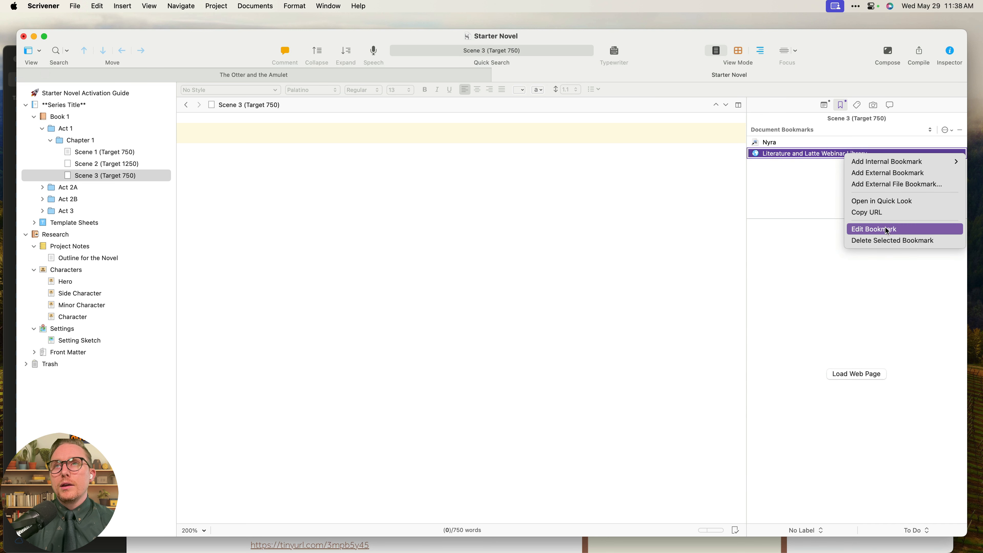
left_click(883, 230)
left_click(828, 199)
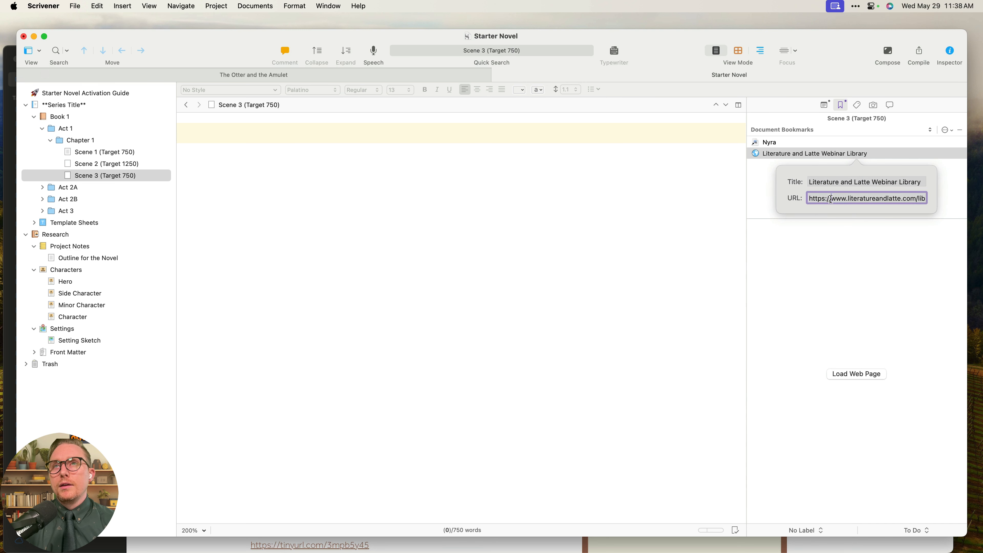
left_click_drag(831, 198, 968, 204)
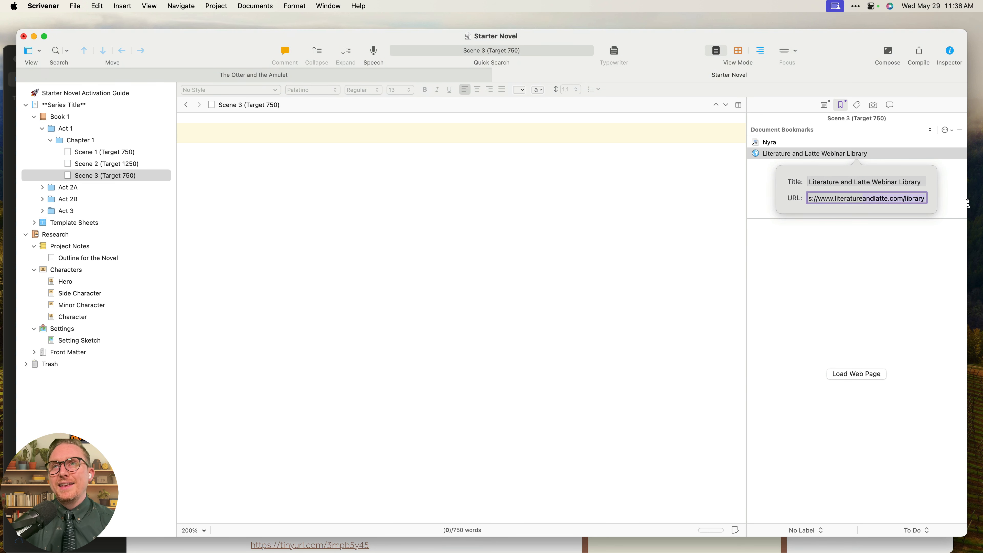
left_click(892, 268)
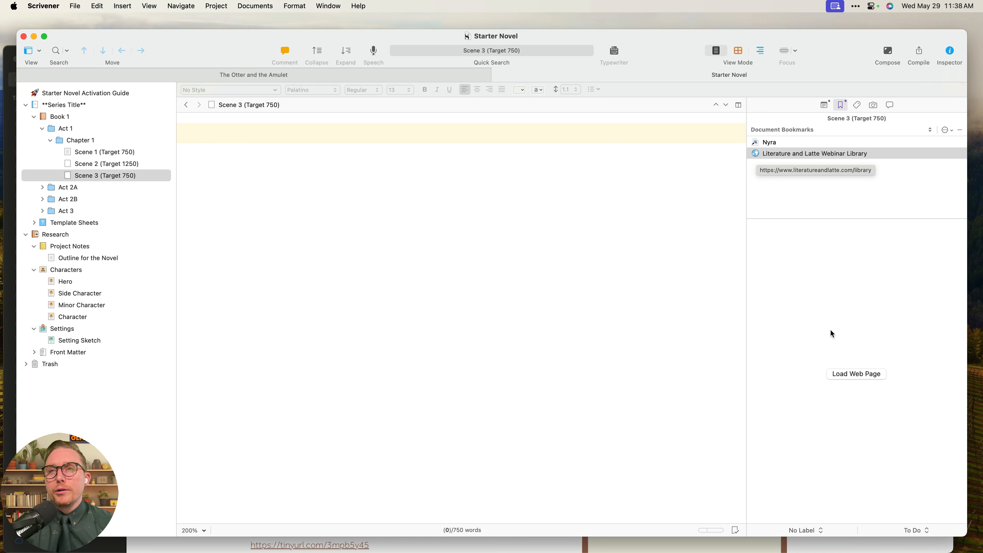
Load the webinar library web page in the inspector preview and widen the inspector to browse it.
left_click(856, 375)
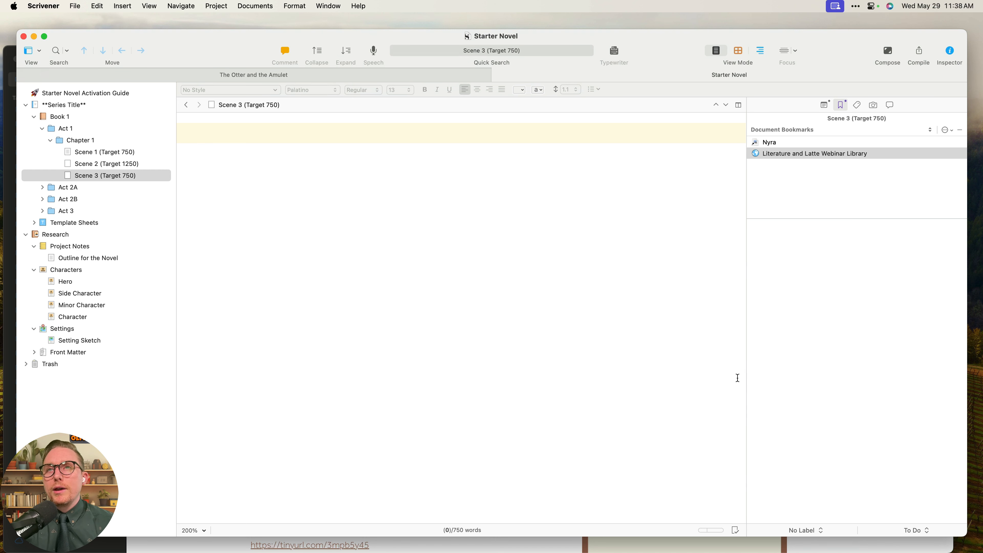
left_click_drag(750, 291, 520, 288)
scroll(740, 364, "down", 20)
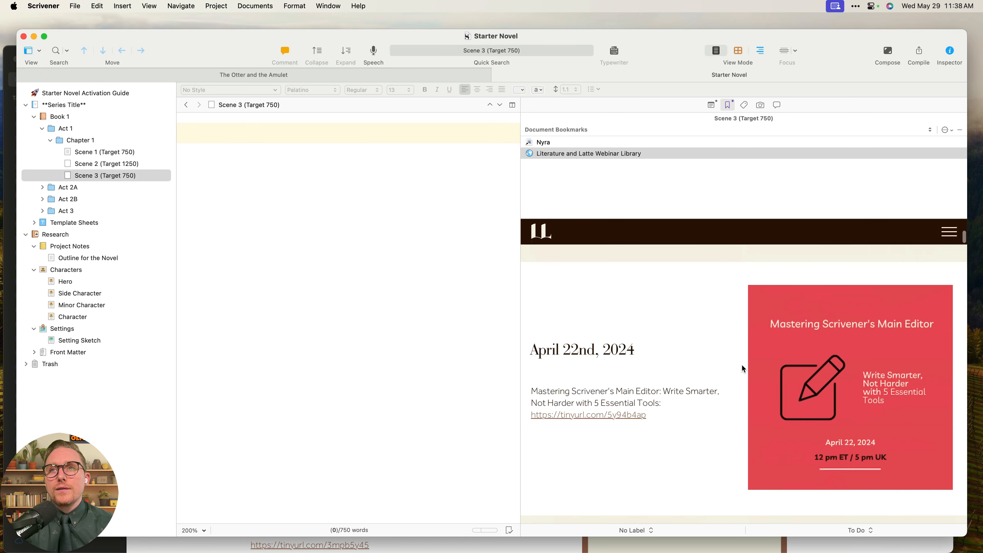
Open the March 22nd, 2024 webinar link from the bookmarked Webinar Library page, look over the library in Safari, and close the browser windows.
scroll(743, 364, "up", 5)
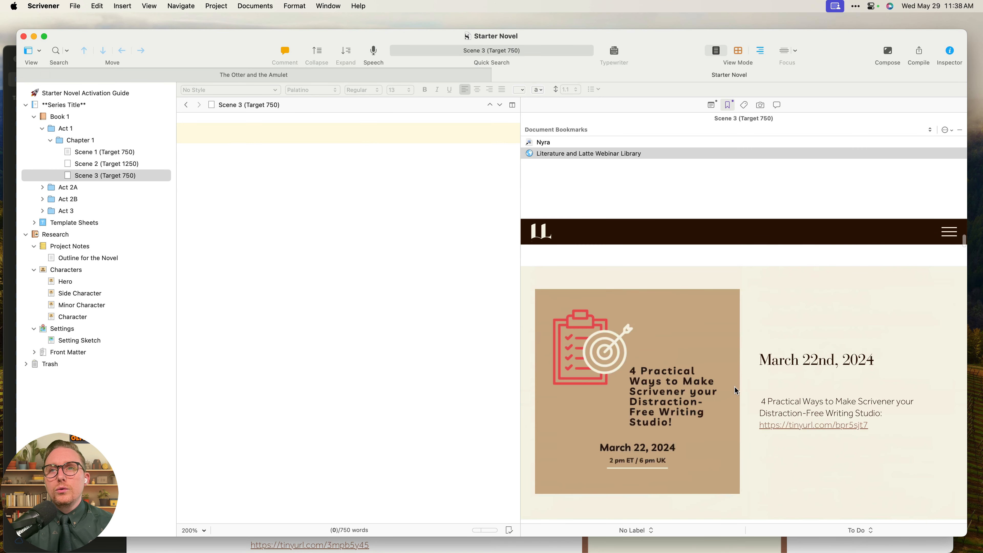
left_click(841, 428)
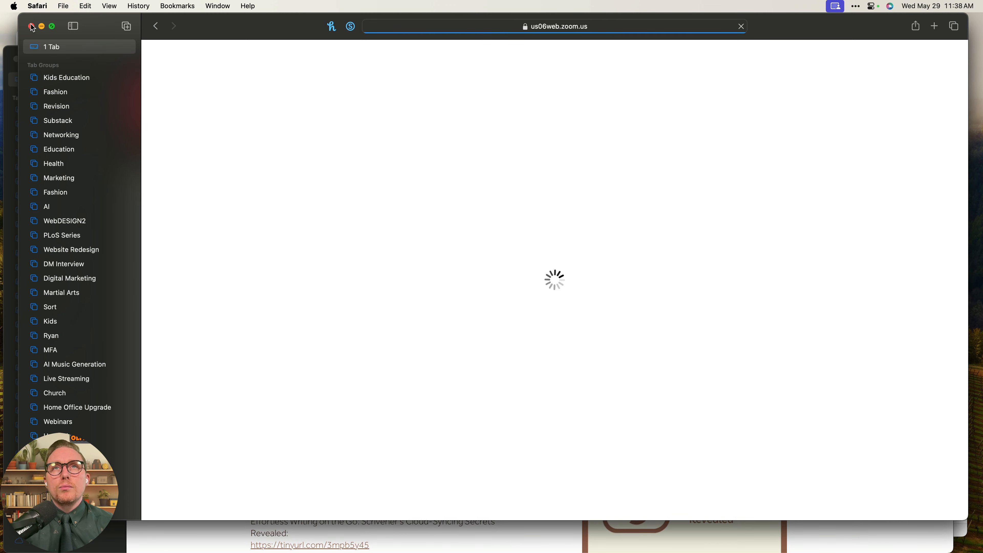
left_click(31, 26)
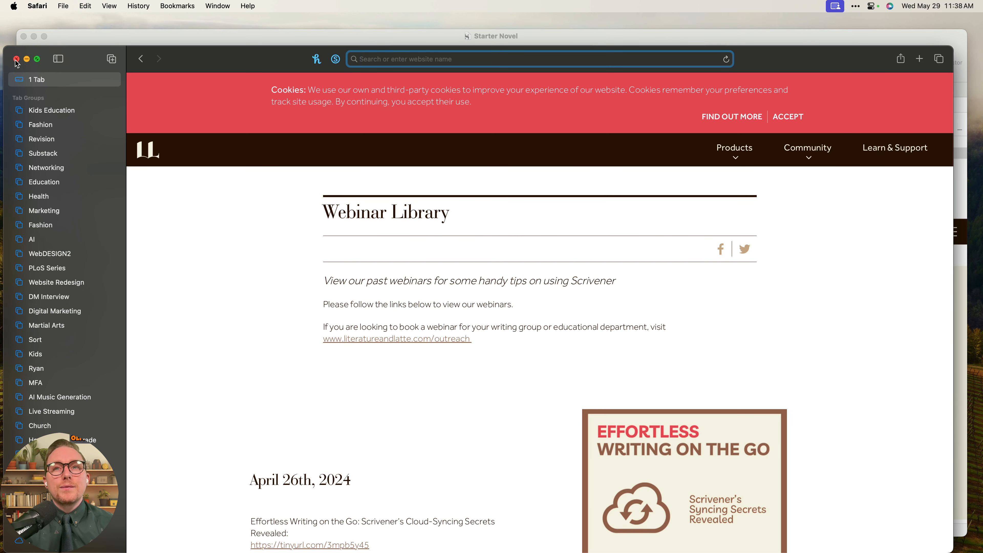
scroll(456, 303, "down", 5)
left_click_drag(370, 216, 250, 212)
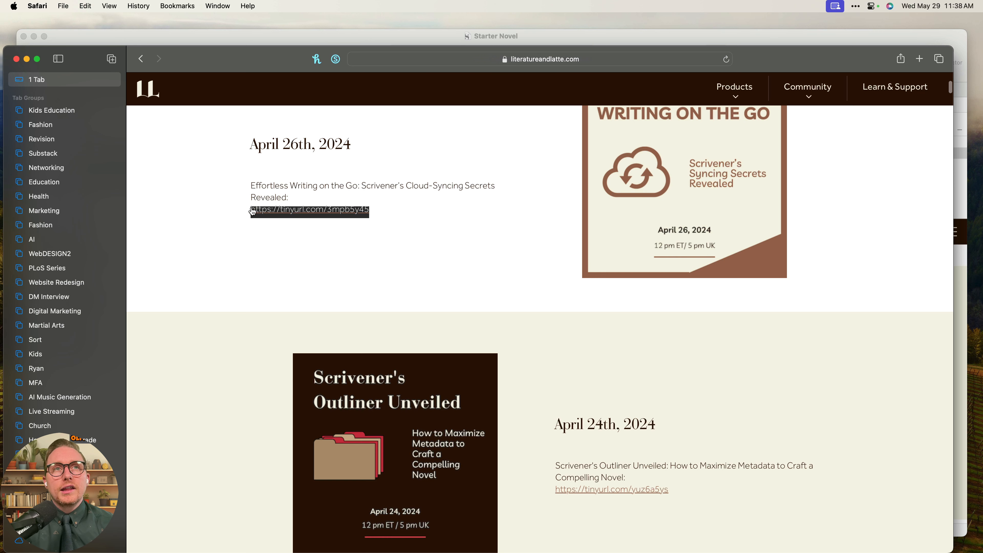
left_click(16, 58)
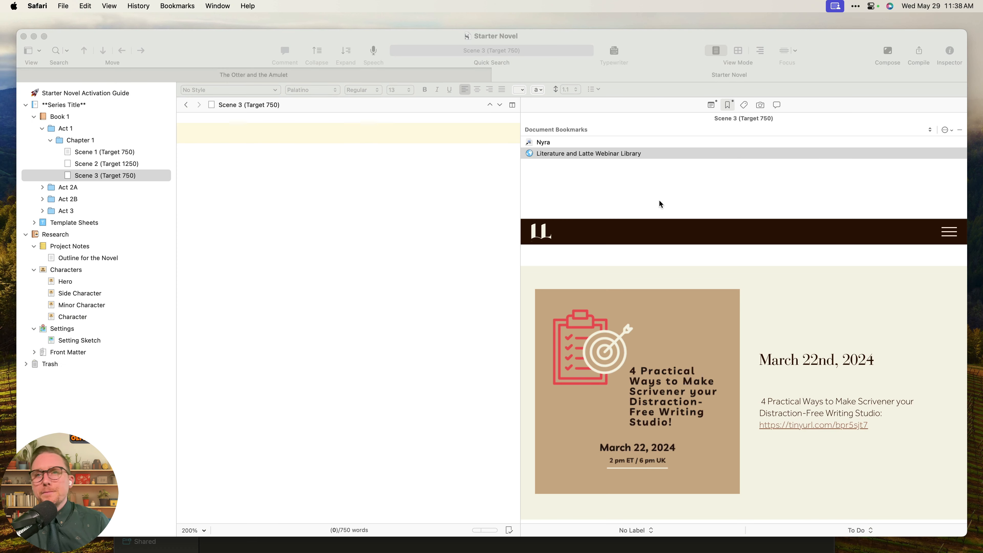
Select the Literature and Latte Webinar Library bookmark and narrow the inspector to widen the Scene 3 editor.
left_click(520, 180)
left_click(566, 154)
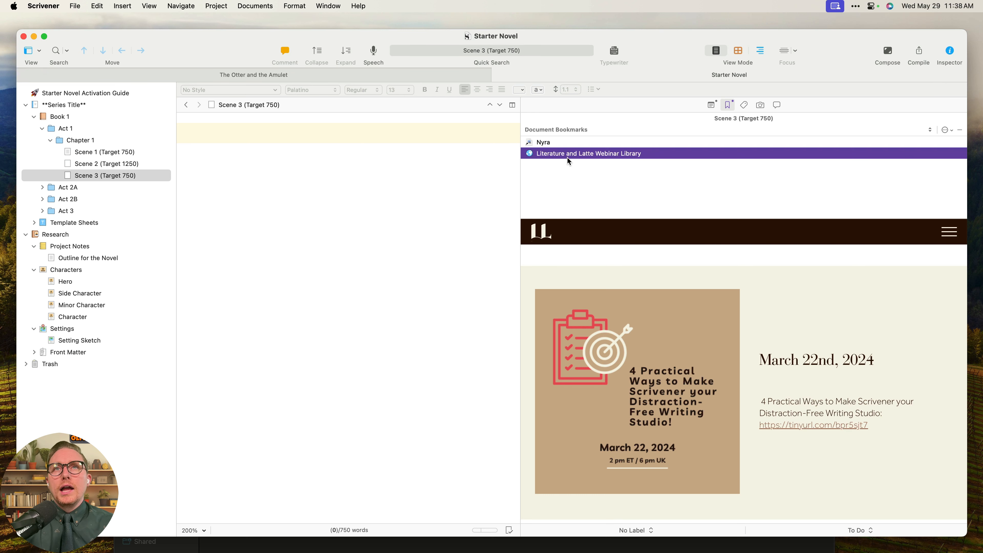
left_click_drag(521, 159, 698, 179)
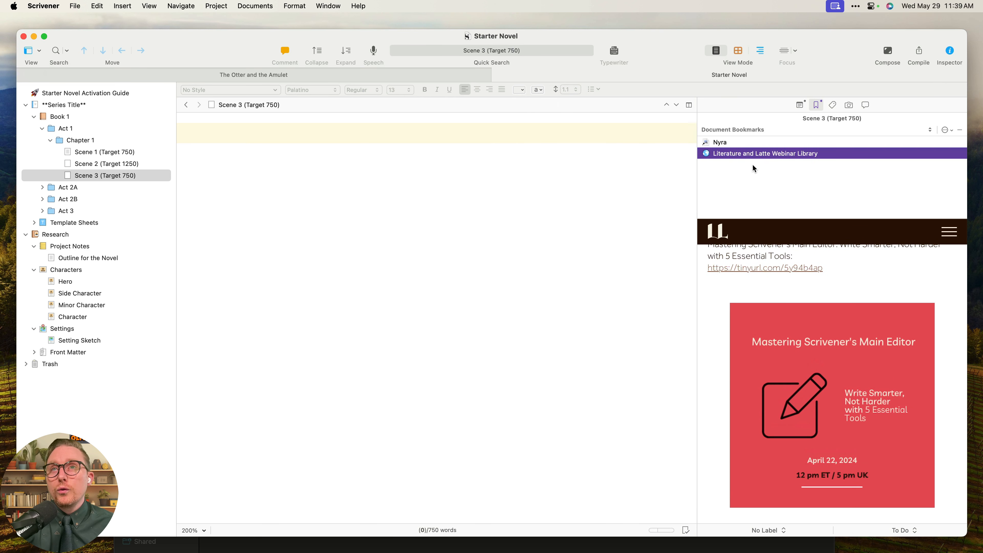
right_click(758, 151)
left_click(751, 130)
left_click(752, 129)
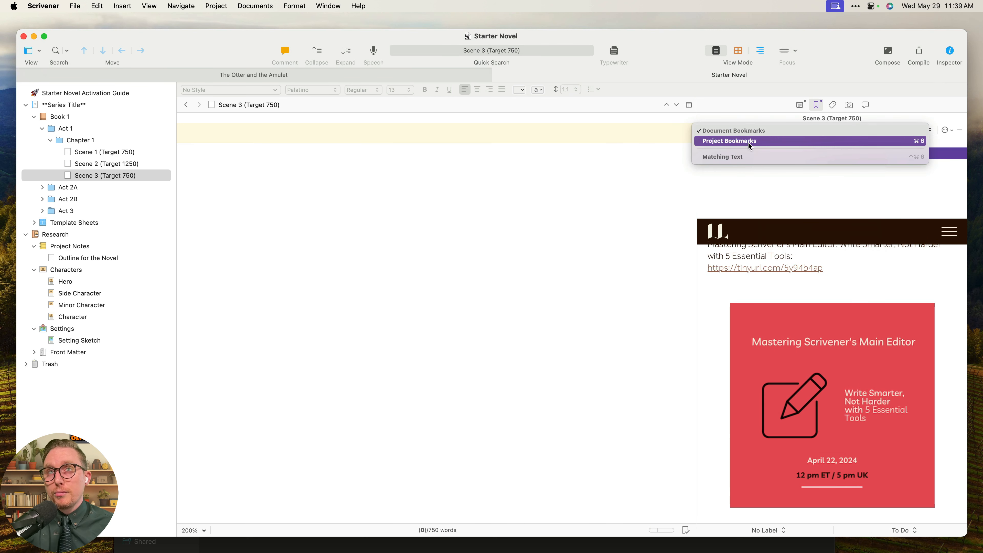
left_click(781, 180)
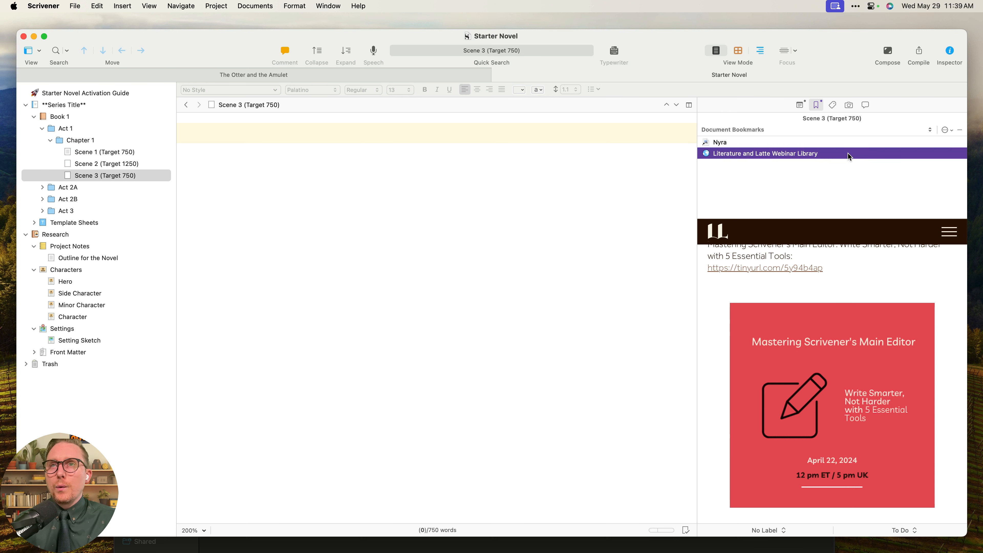
Remove the Literature and Latte Webinar Library bookmark from Scene 3's document bookmarks.
left_click(806, 146)
left_click(874, 155)
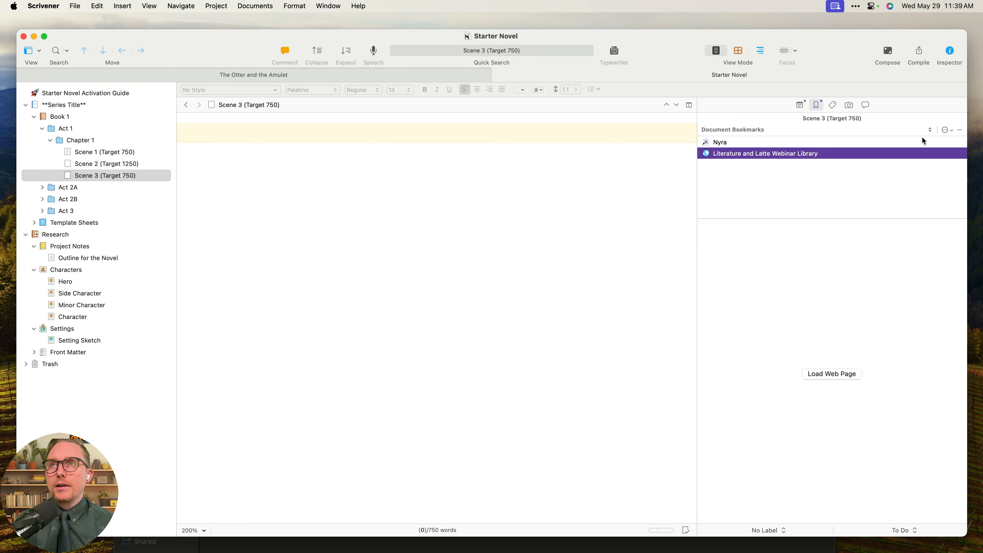
left_click(961, 131)
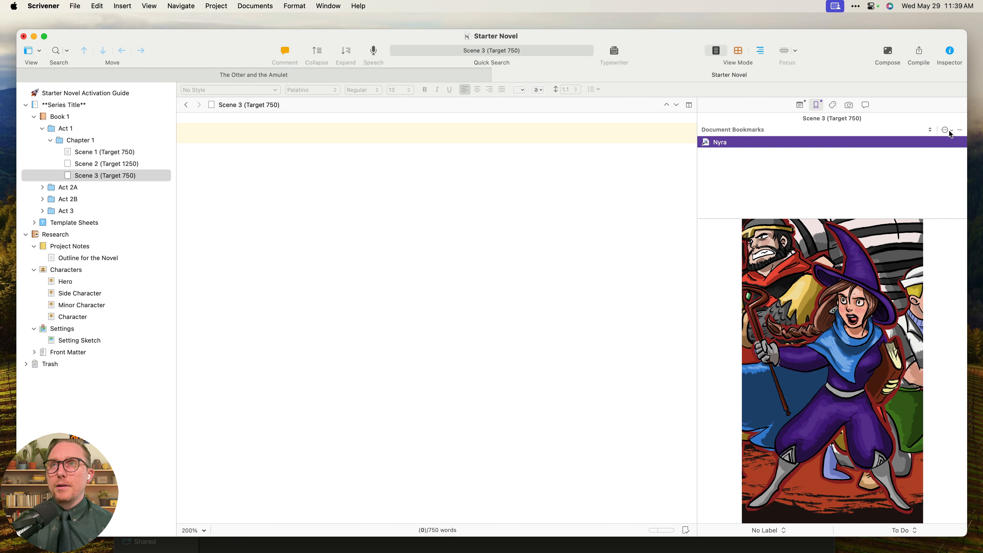
Show the project bookmarks and browse the internal bookmark choices down to the Characters folder under Research.
left_click(930, 131)
left_click(900, 140)
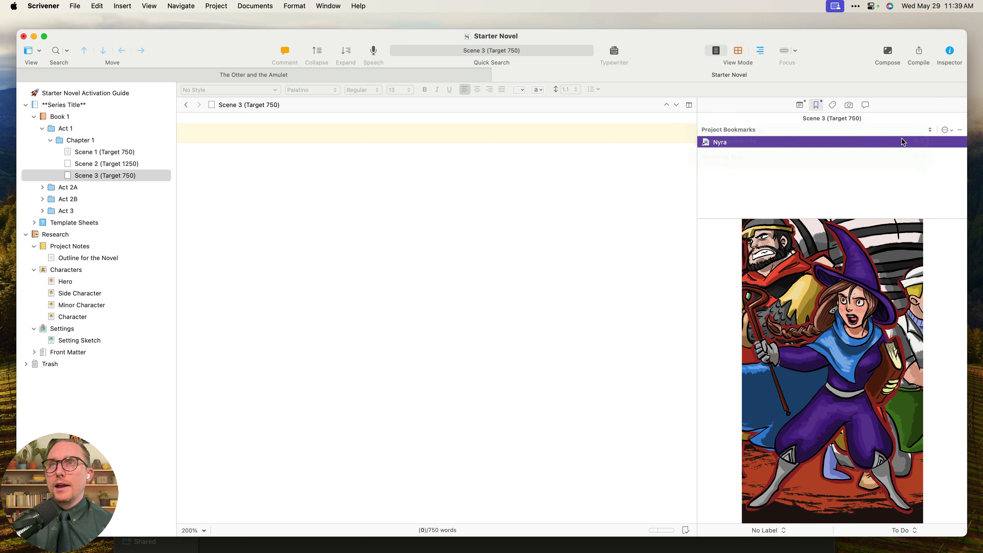
left_click(947, 130)
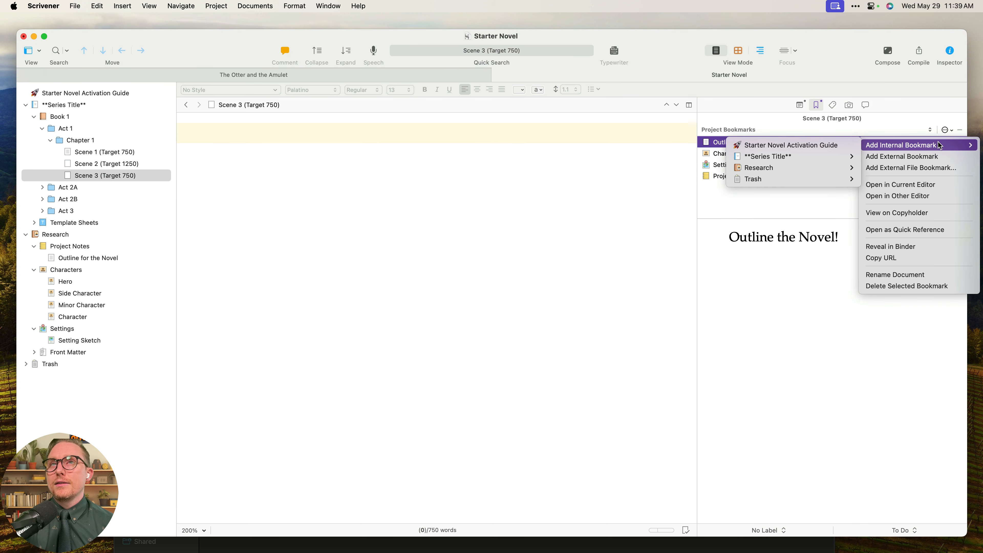
mouse_move(931, 149)
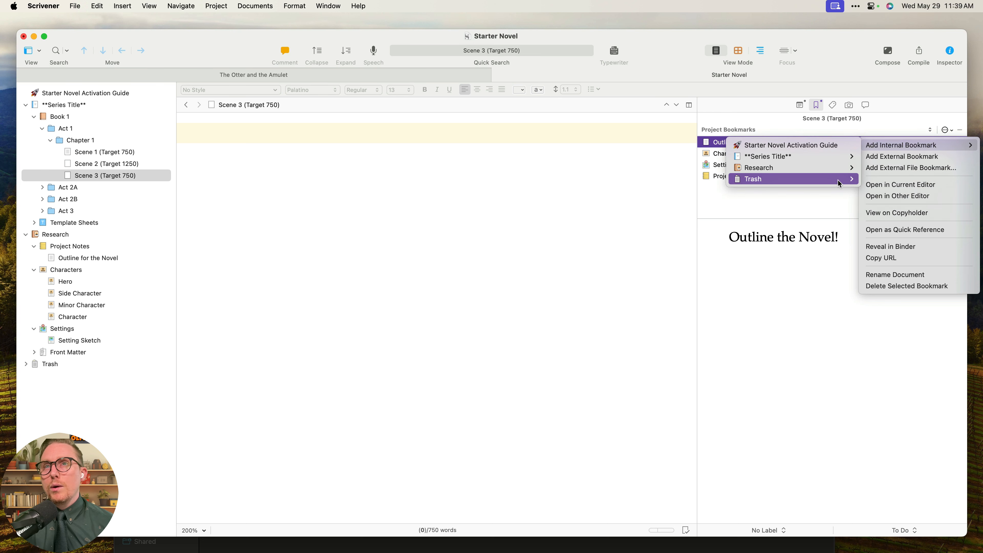
mouse_move(840, 167)
mouse_move(928, 179)
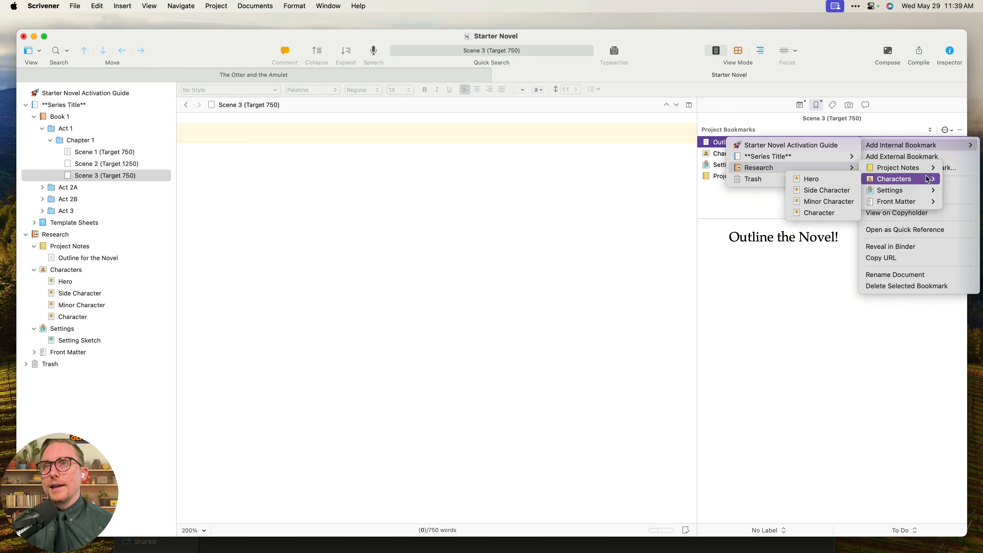
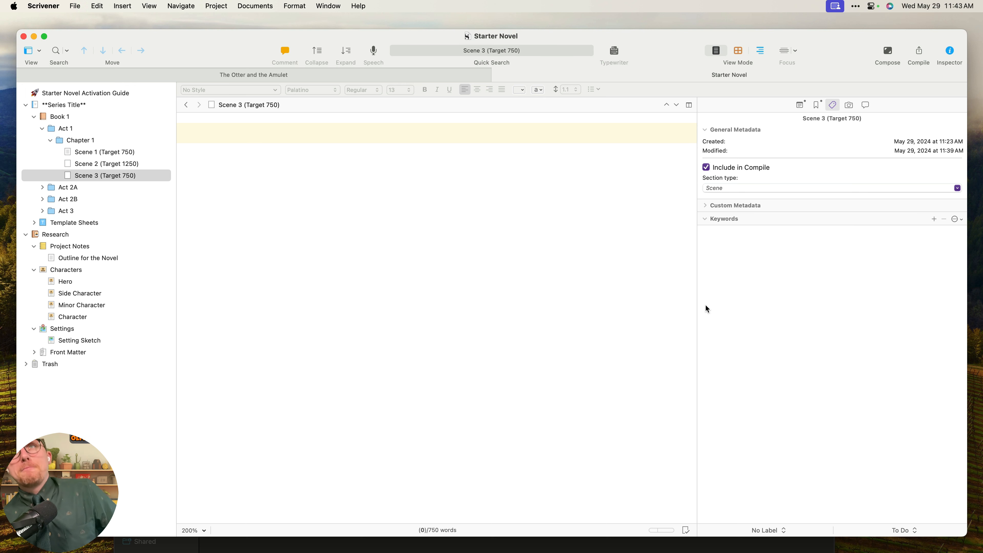
Look over Scene 3's General Metadata, Custom Metadata and Keywords sections by collapsing and expanding them.
left_click(704, 129)
left_click(704, 129)
left_click(704, 129)
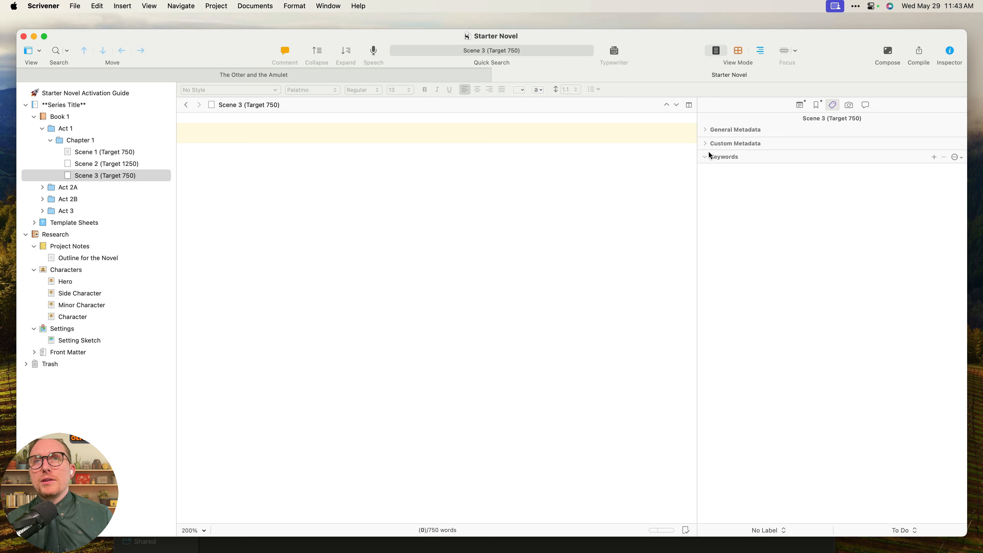
left_click(705, 154)
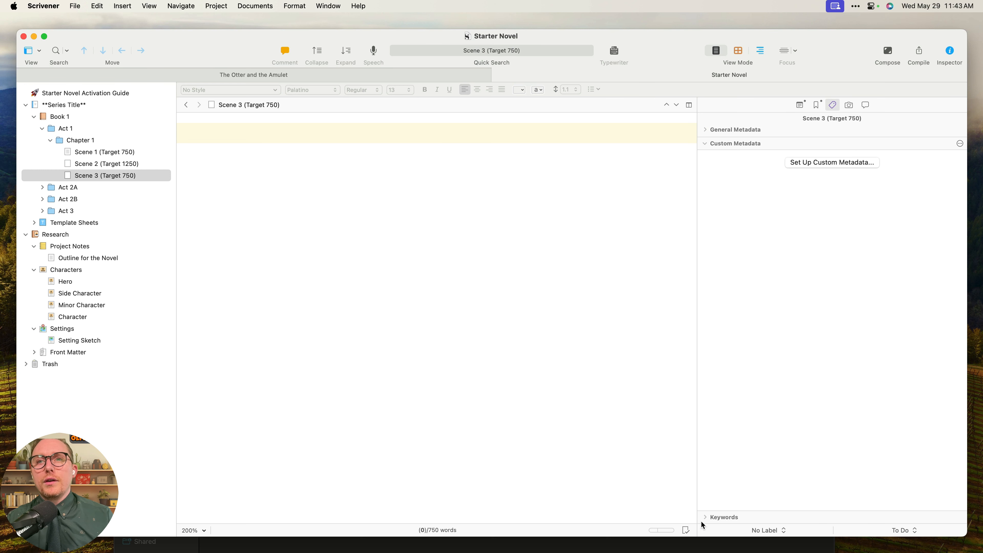
left_click(703, 518)
left_click(706, 144)
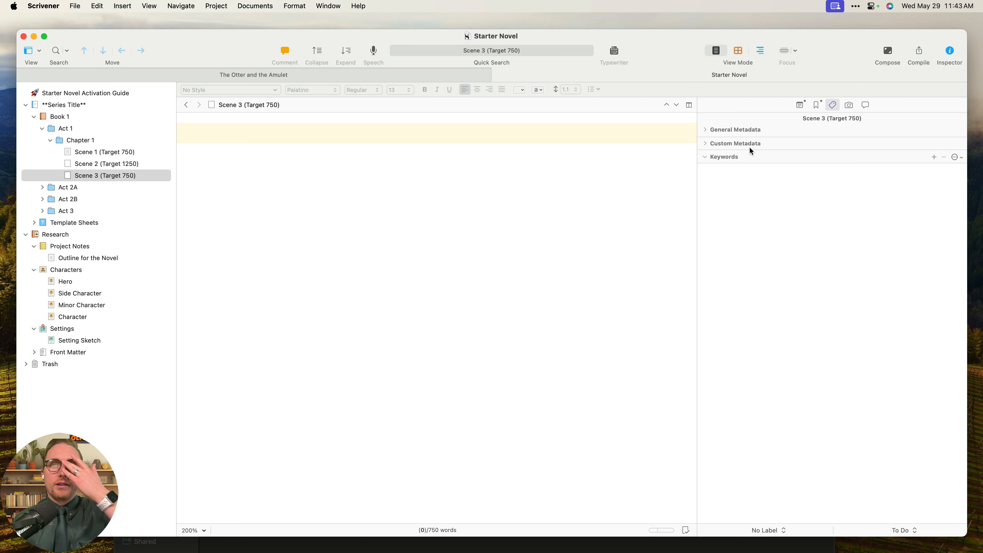
Expand General Metadata for Scene 3 and highlight its created and modified dates.
left_click(706, 129)
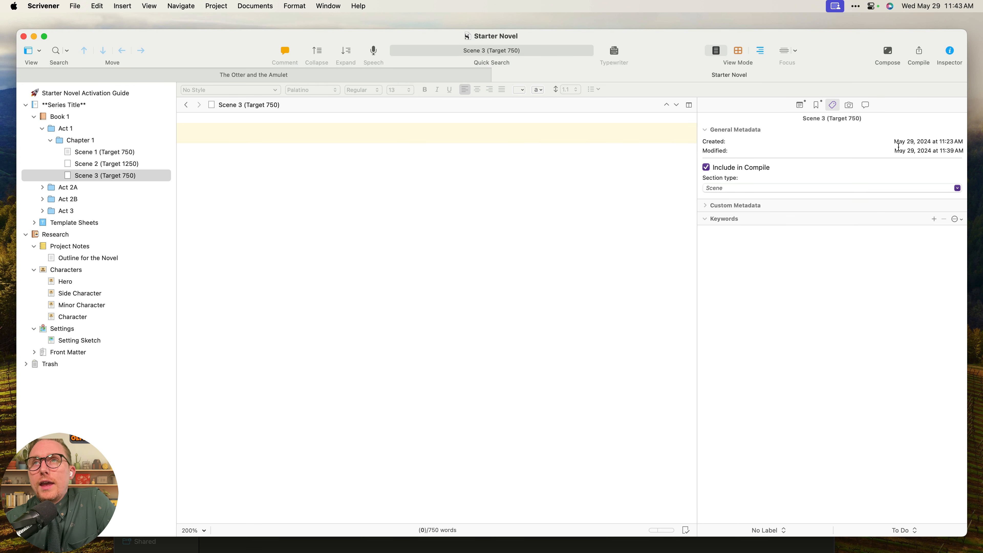
left_click_drag(932, 141, 975, 142)
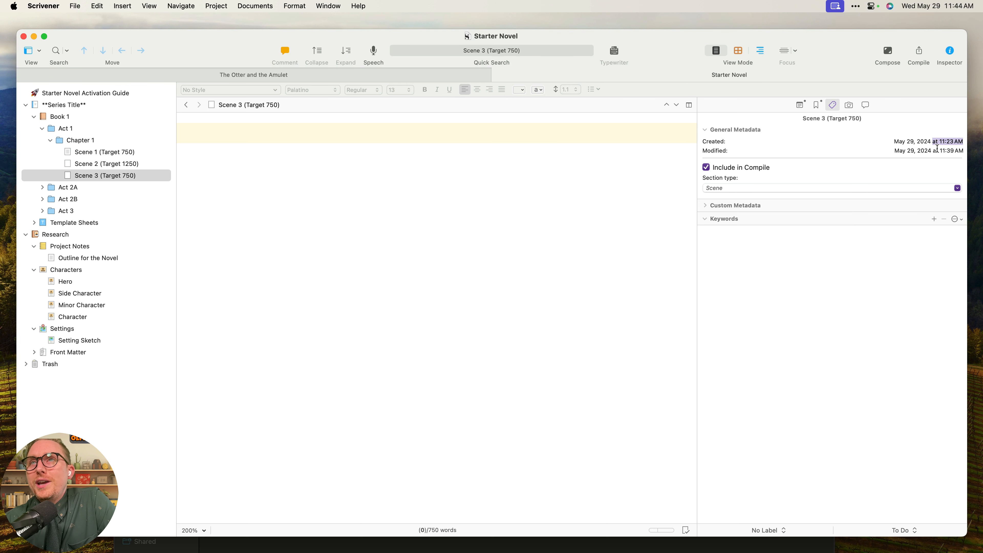
left_click_drag(891, 151, 957, 152)
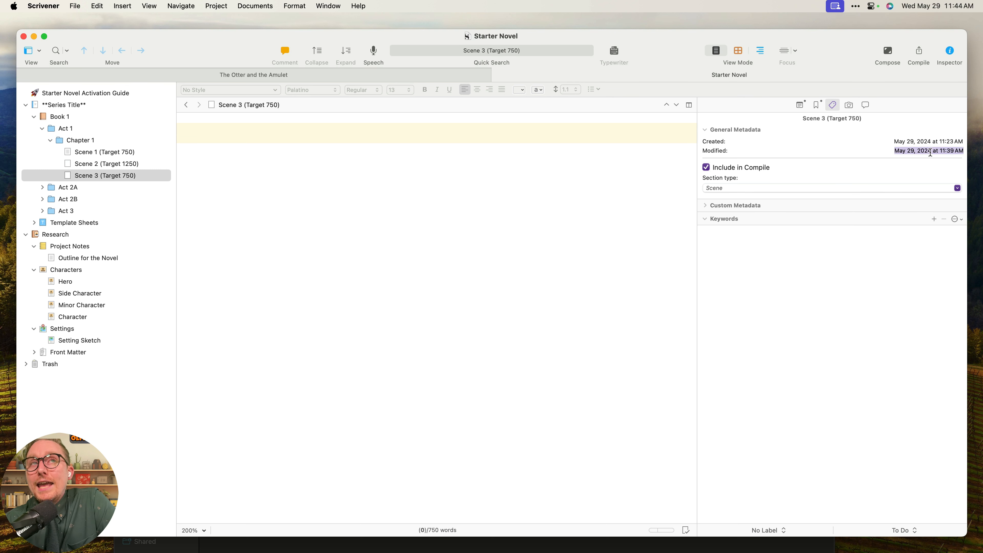
Write "If changed it again!" in Scene 3 and highlight the scene's modified date.
left_click(471, 189)
type("If c")
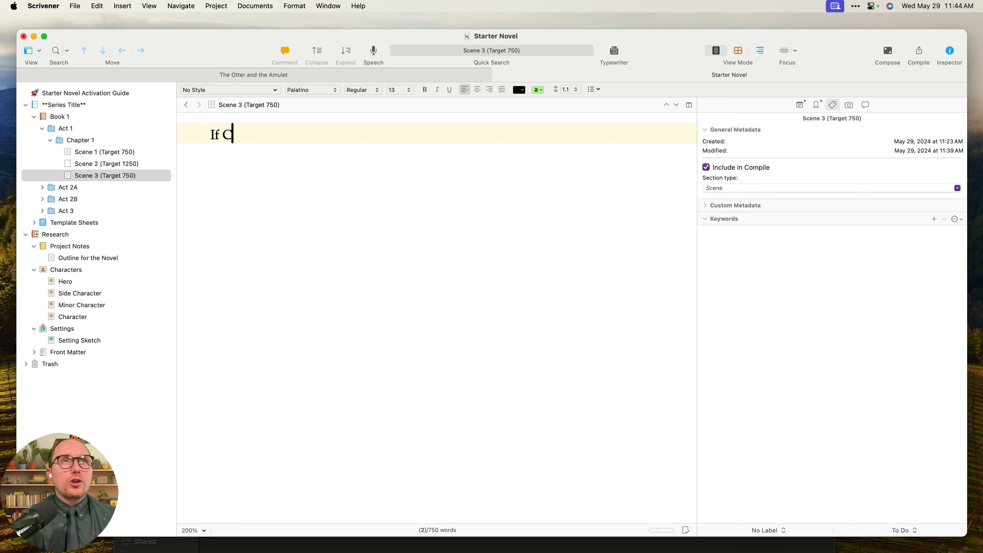
type("h")
key("BackSpace")
key("BackSpace")
type("changed it again!")
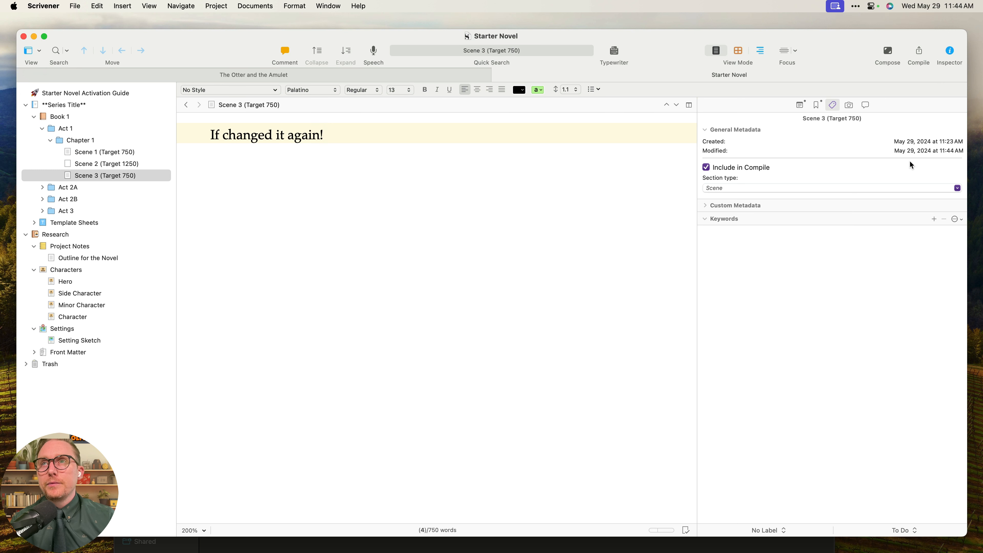
left_click_drag(959, 151, 893, 151)
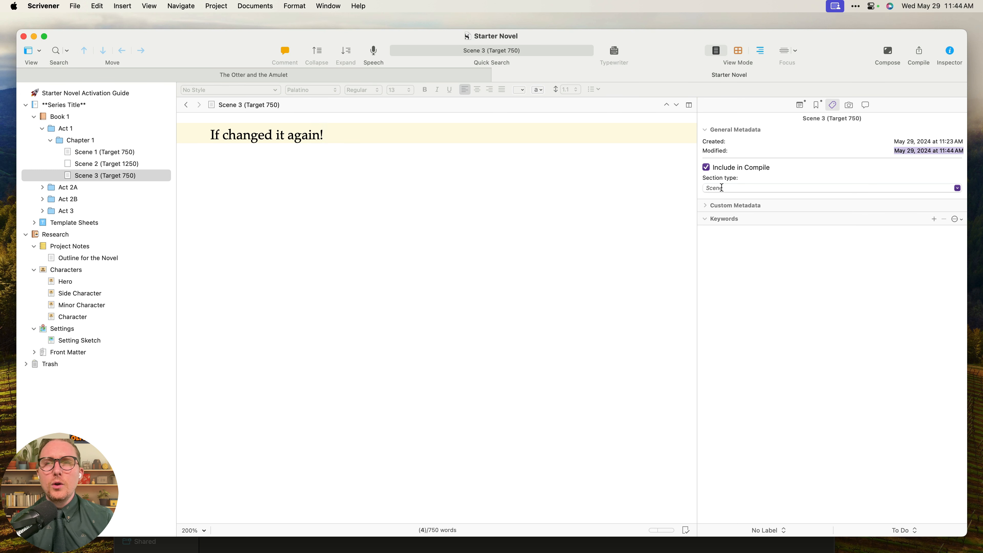
Exclude Scene 3 from the compile.
left_click(707, 167)
left_click(707, 167)
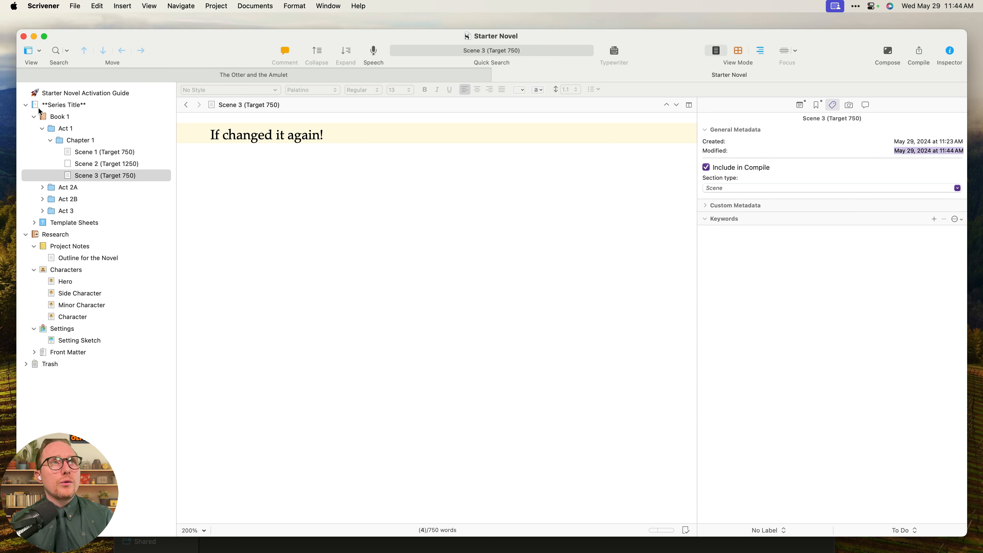
left_click(716, 171)
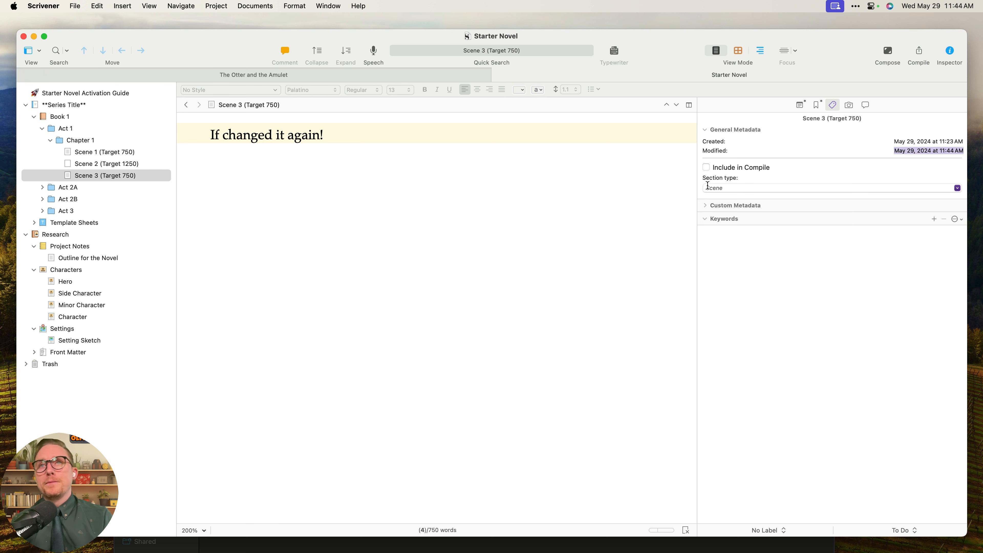
Review the section type options available for Scene 3 without choosing one, keeping General Metadata expanded.
left_click(719, 189)
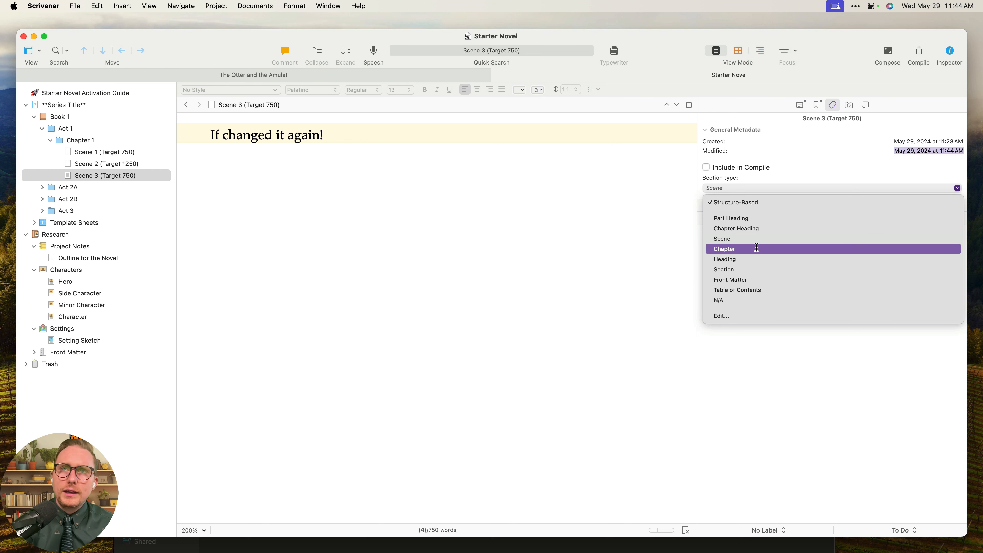
left_click(759, 351)
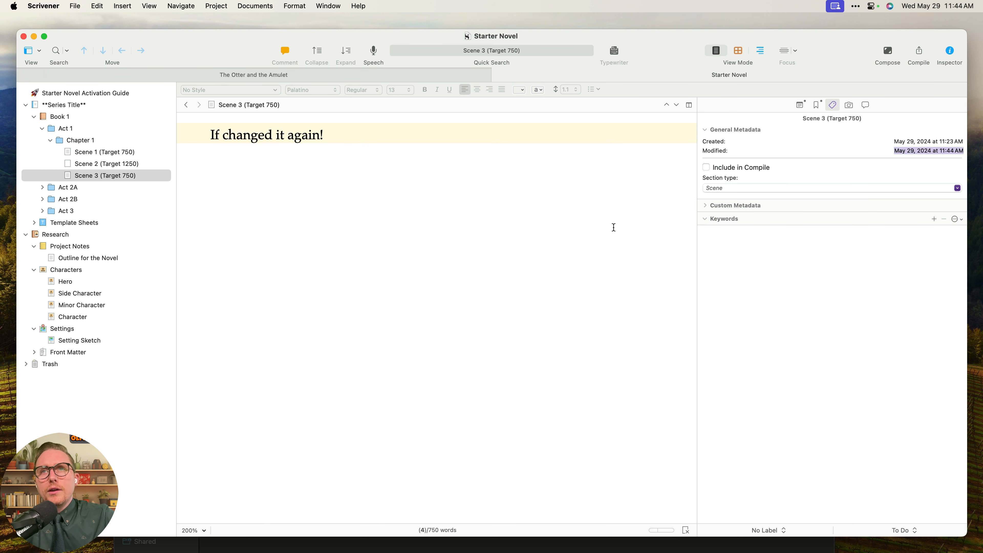
left_click(761, 188)
left_click(750, 340)
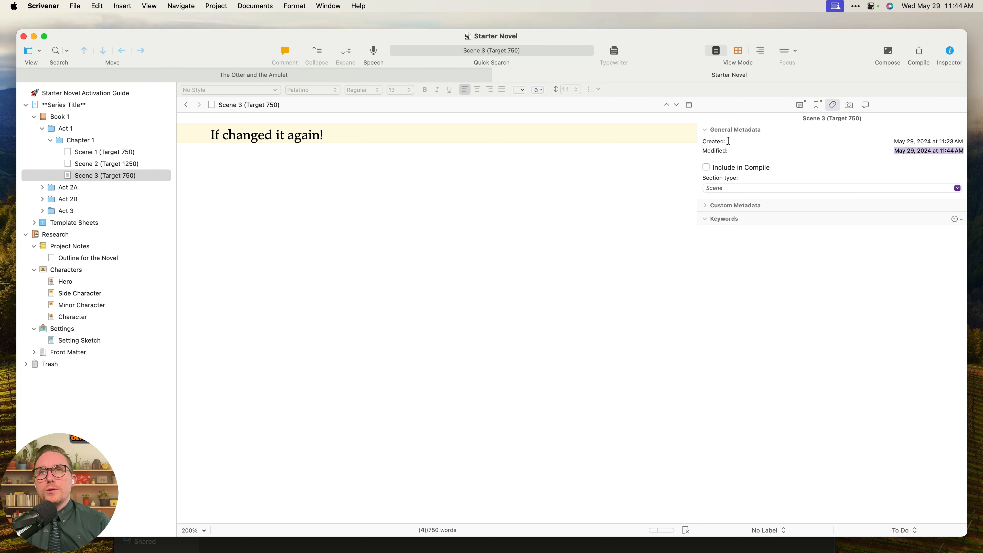
left_click(705, 130)
left_click(705, 129)
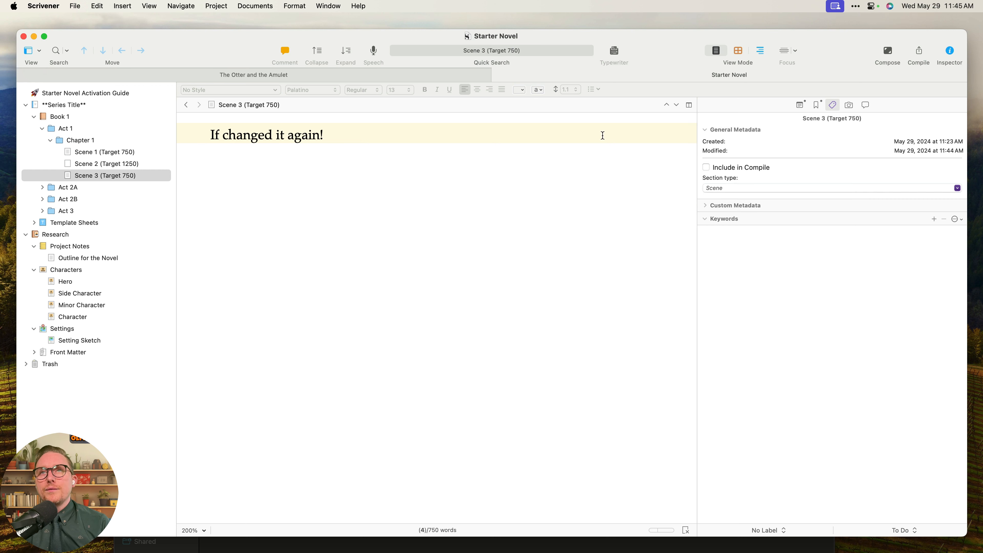
View the general metadata of Scene 1 and Scene 2 in Chapter 1 and return to Scene 3.
left_click(80, 176)
left_click(86, 165)
left_click(103, 153)
left_click(110, 163)
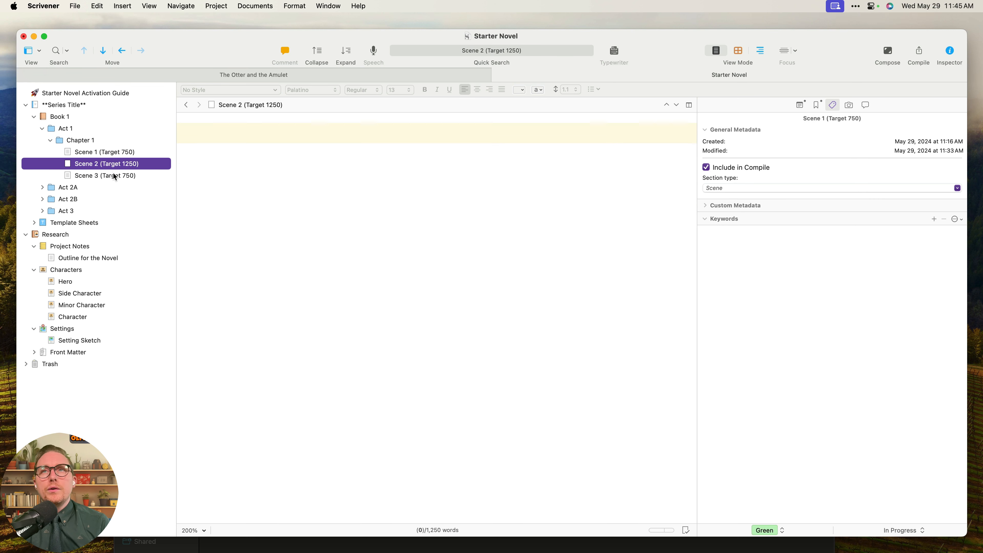
left_click(114, 174)
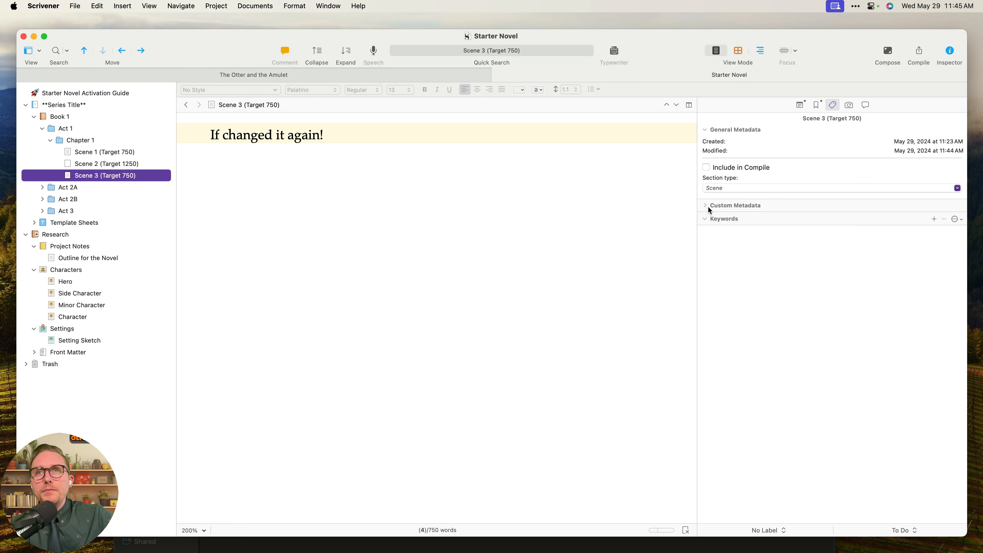
Expand the Custom Metadata section for Scene 3 and collapse General Metadata.
left_click(755, 206)
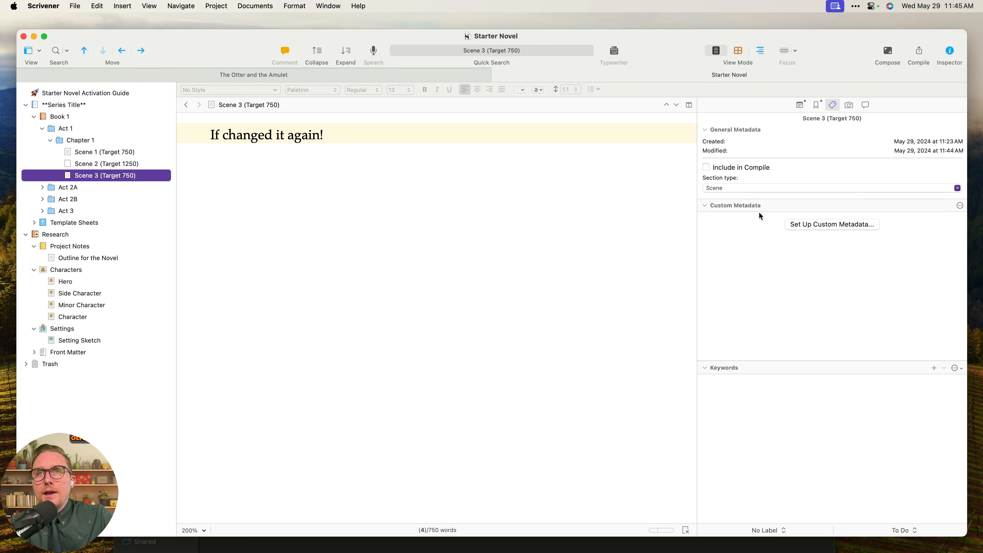
left_click(705, 129)
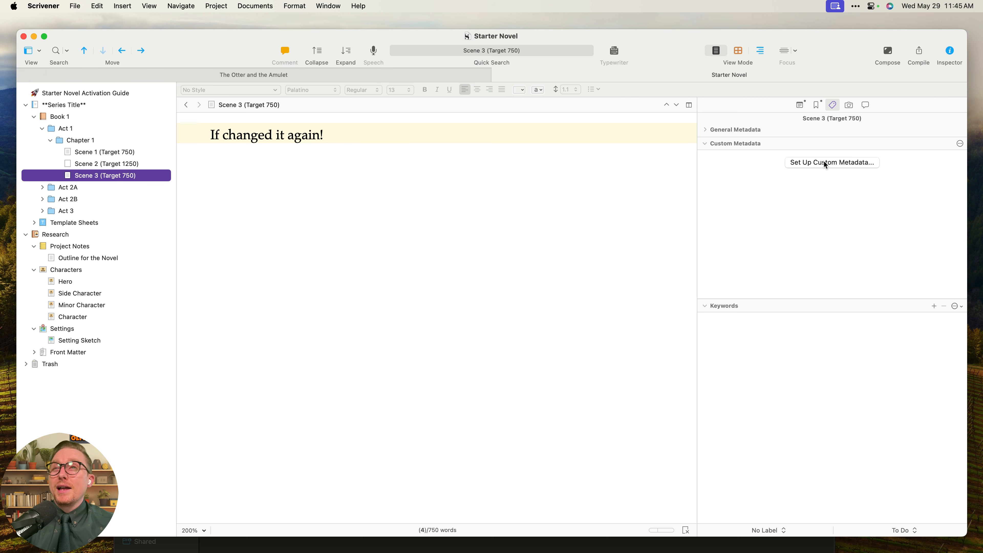
Open the project's custom metadata settings from Scene 3's inspector.
left_click(854, 163)
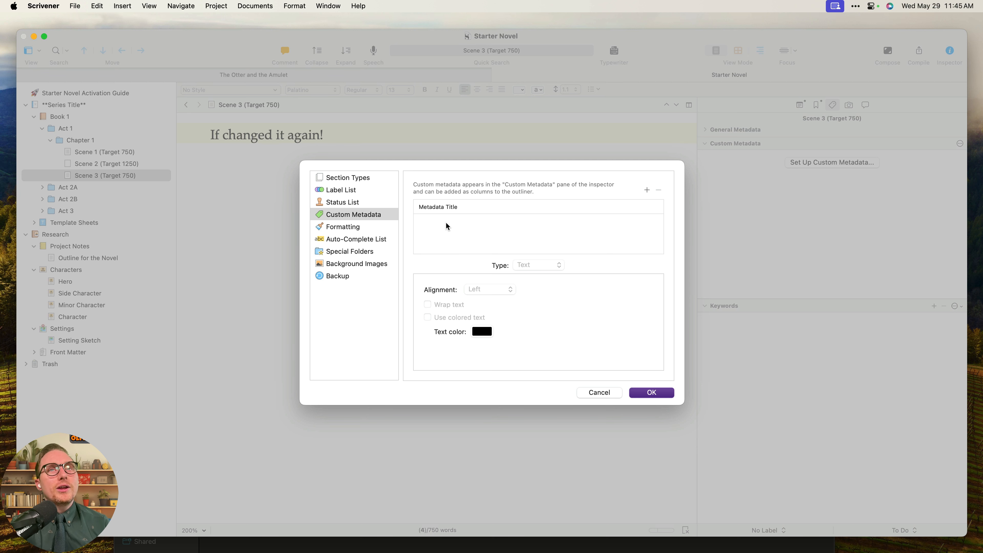
left_click(600, 392)
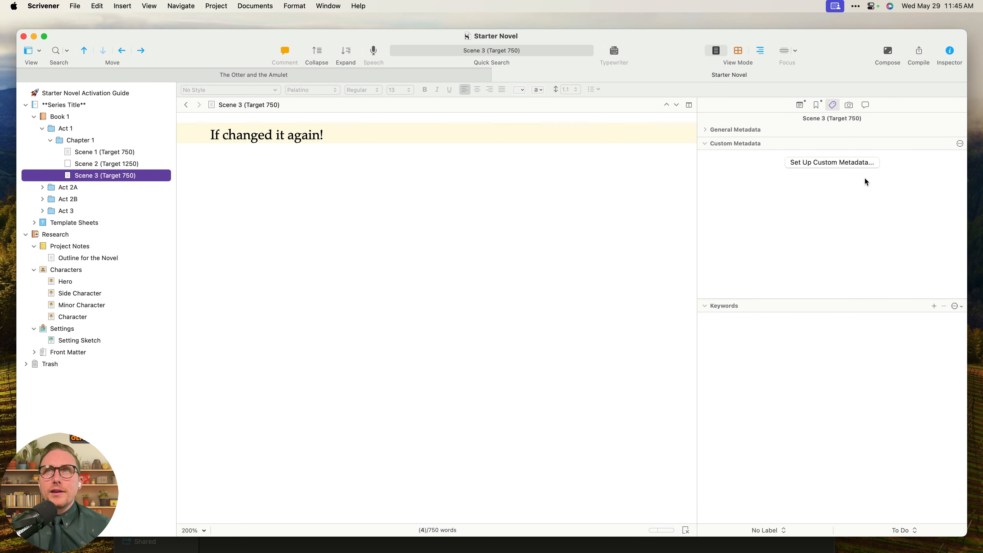
left_click(850, 162)
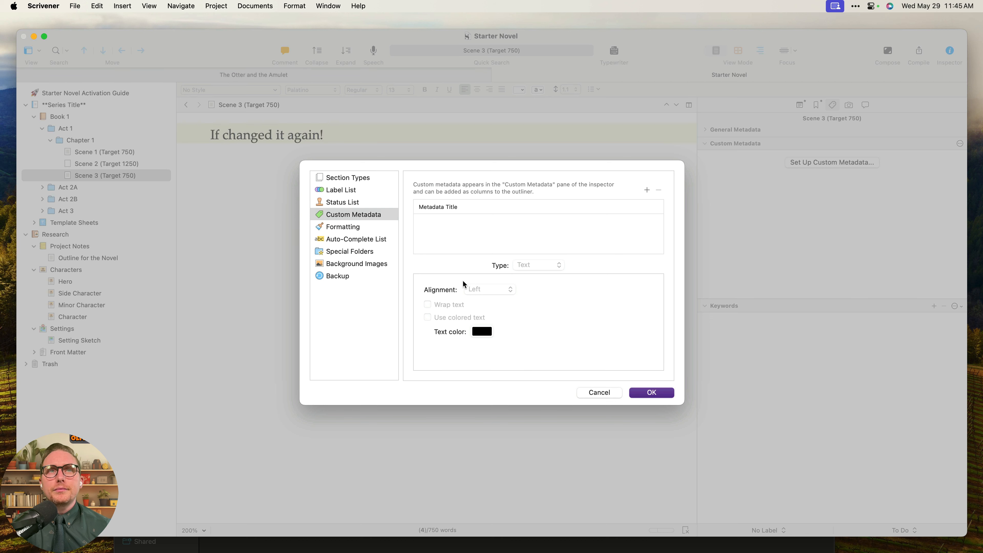
left_click(345, 216)
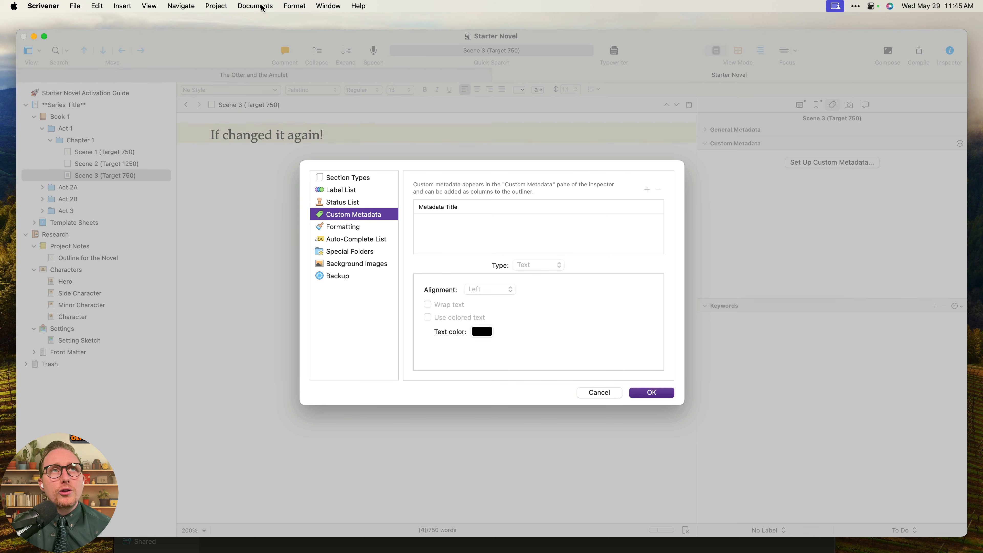
left_click(217, 7)
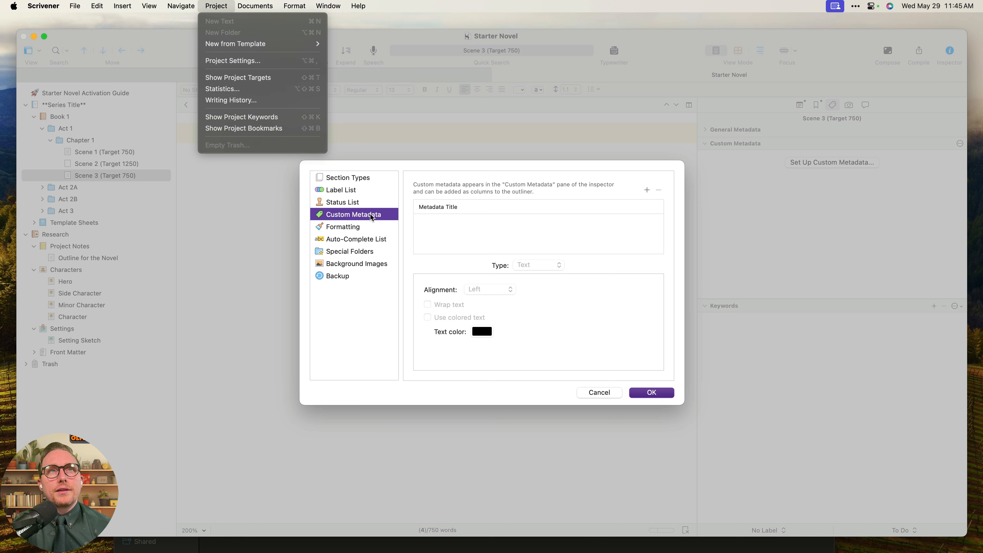
left_click(358, 215)
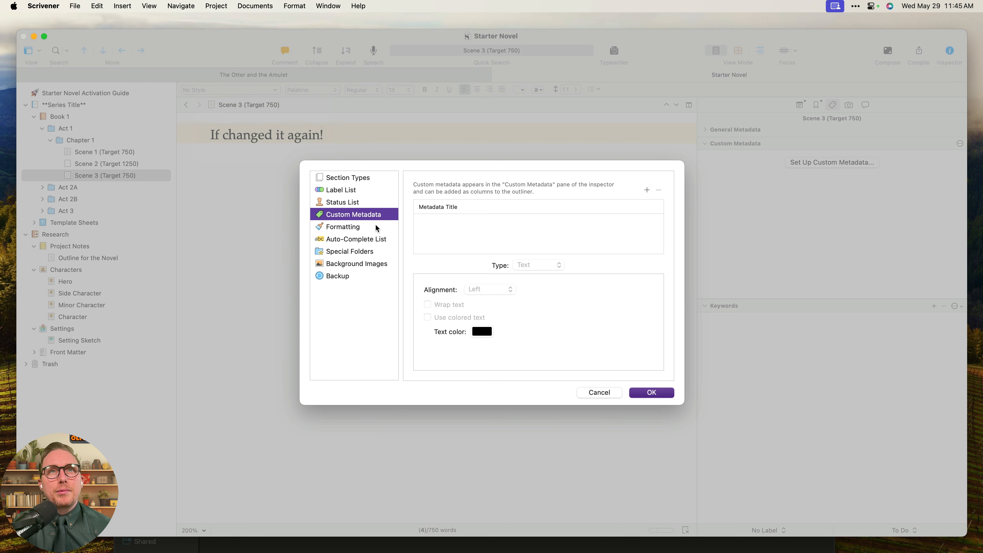
left_click(527, 242)
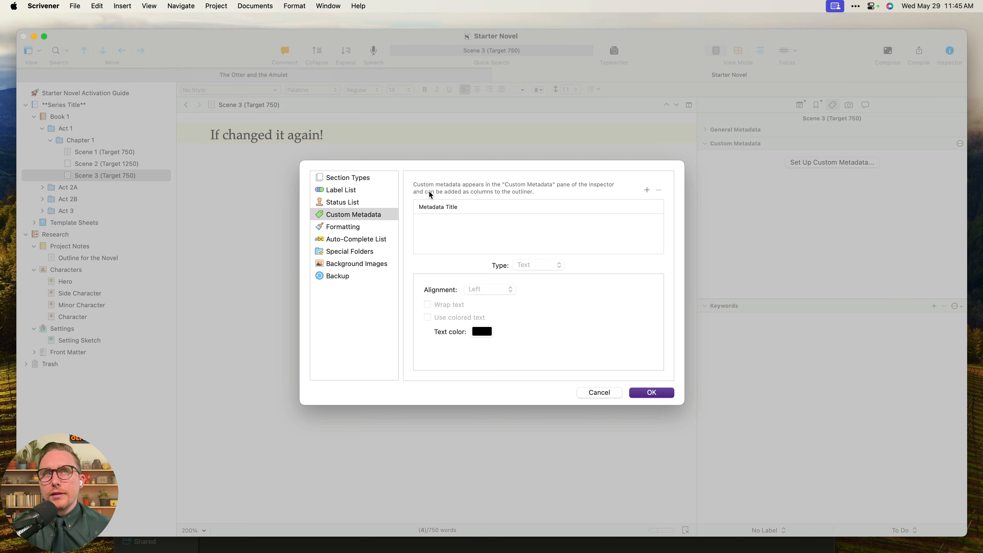
Add a custom metadata field titled Textbox, using the Text type.
left_click(648, 190)
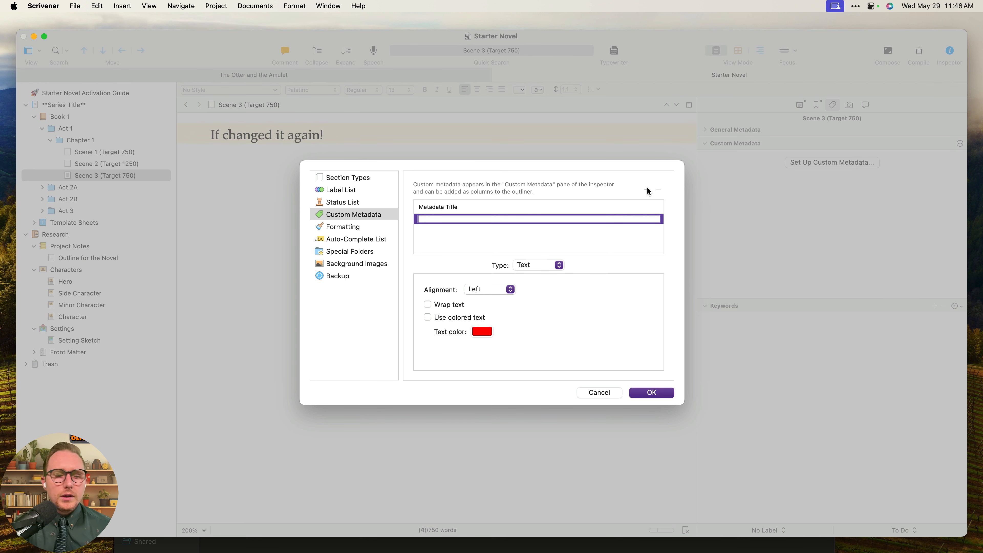
type("Textbox")
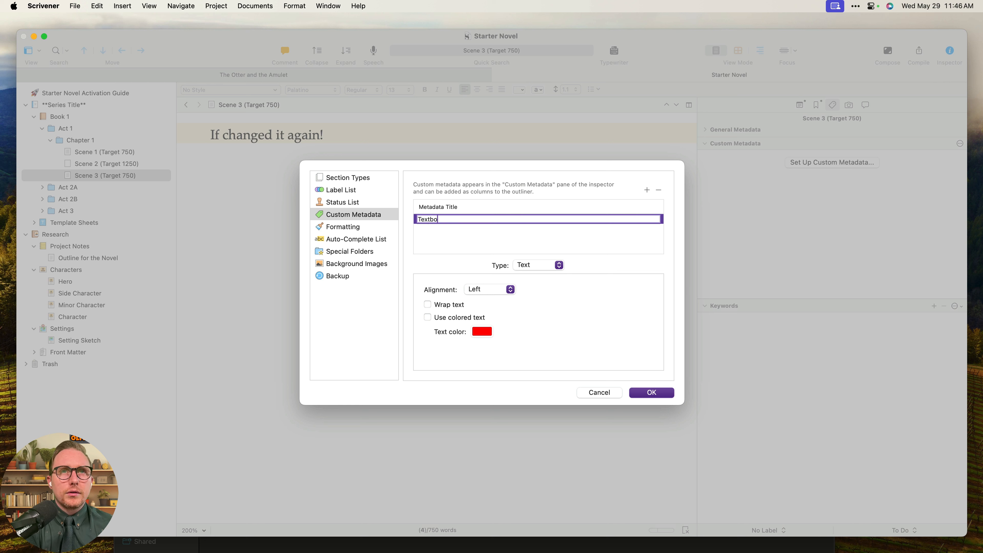
key("Return")
left_click(556, 265)
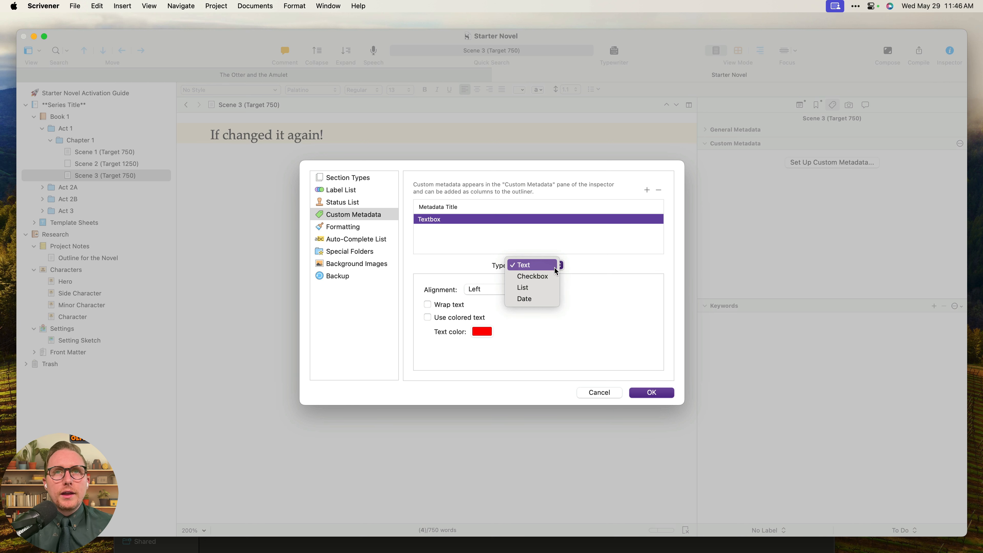
left_click(555, 277)
left_click(648, 190)
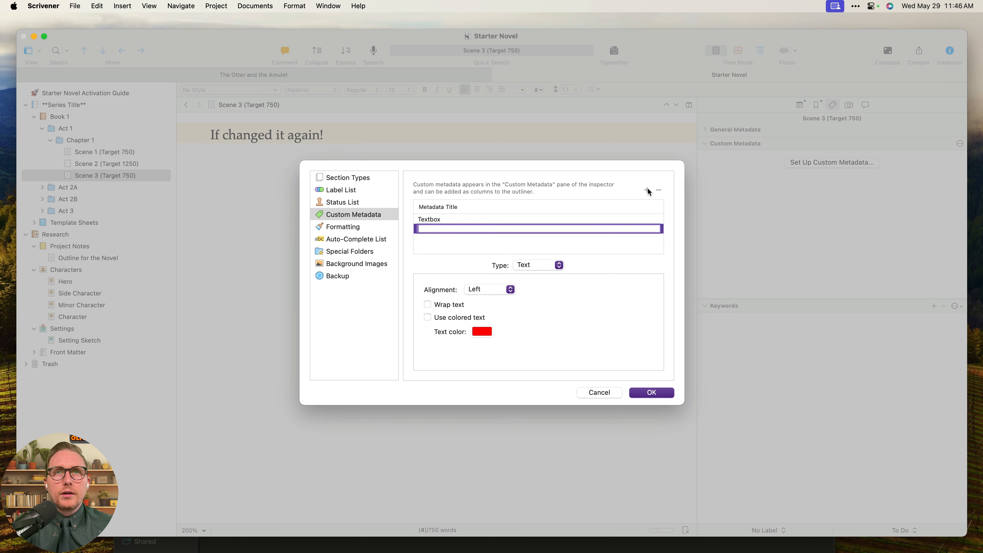
left_click(533, 236)
left_click(555, 265)
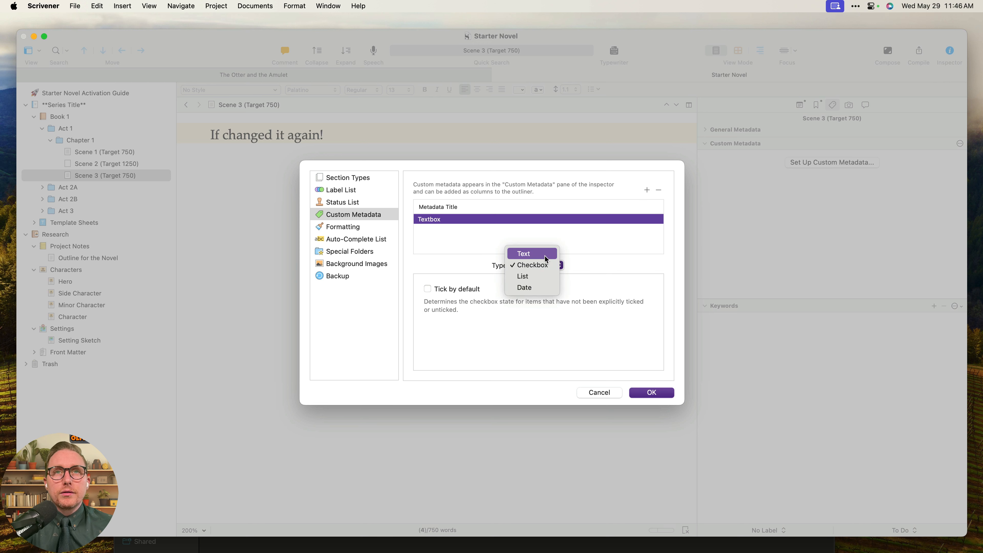
left_click(524, 253)
Add a second custom metadata field titled Checkbox and set its type to Checkbox.
left_click(647, 190)
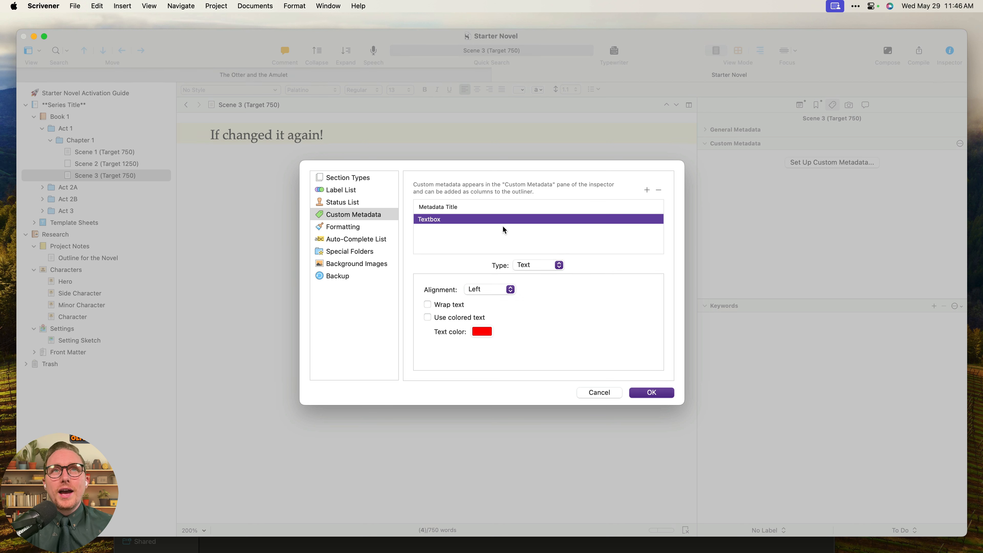
double_click(518, 229)
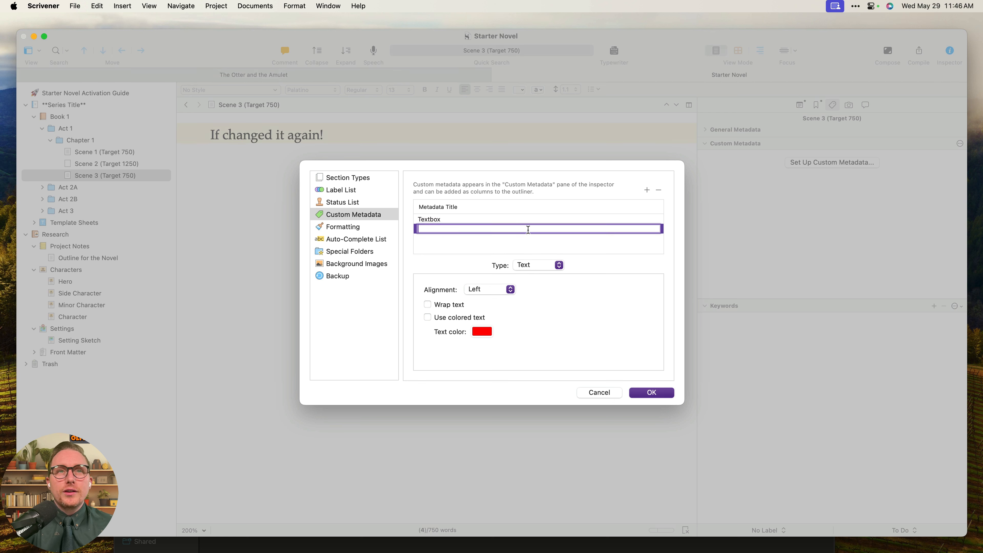
type("Checkbox")
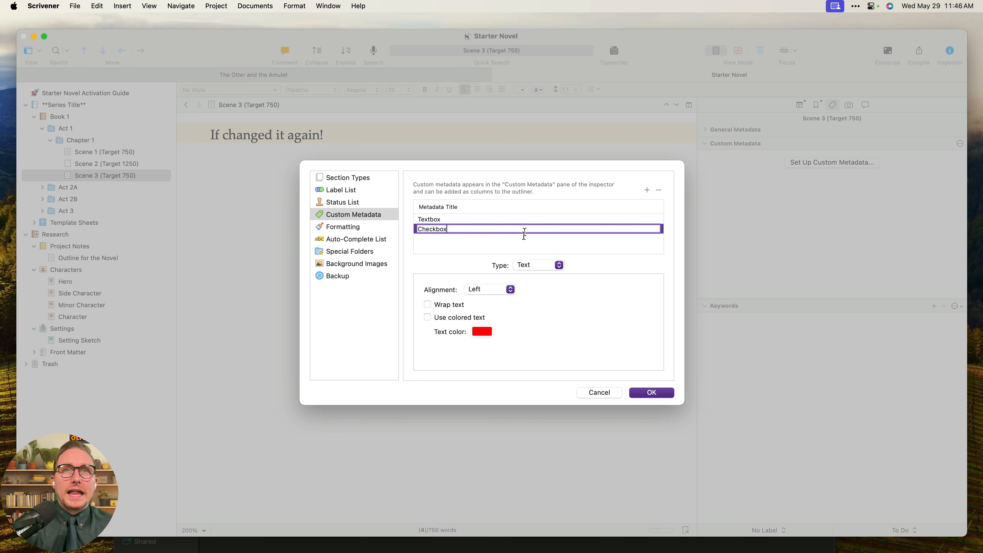
left_click(548, 267)
left_click(550, 275)
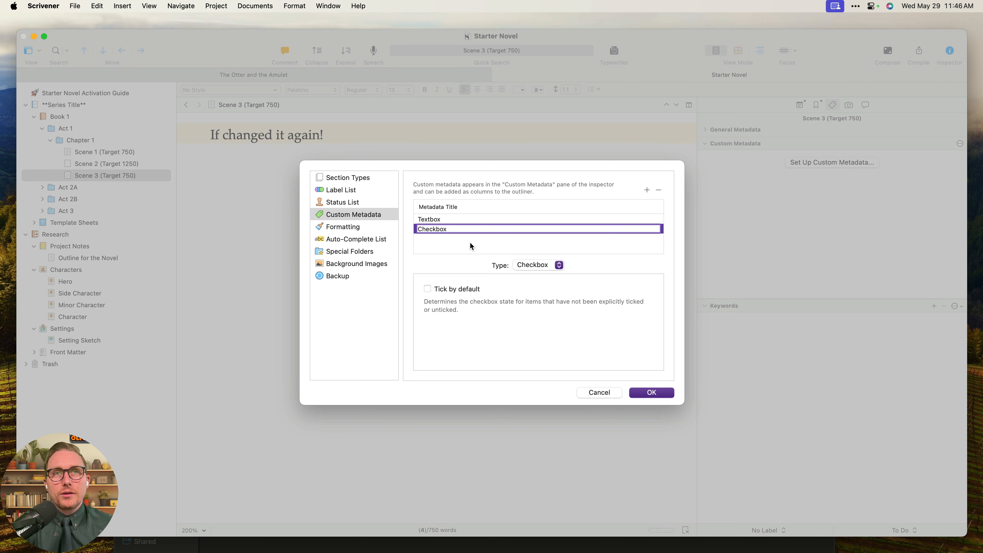
left_click(472, 246)
left_click(441, 229)
Add a third custom metadata field titled List below the Checkbox field.
left_click(646, 189)
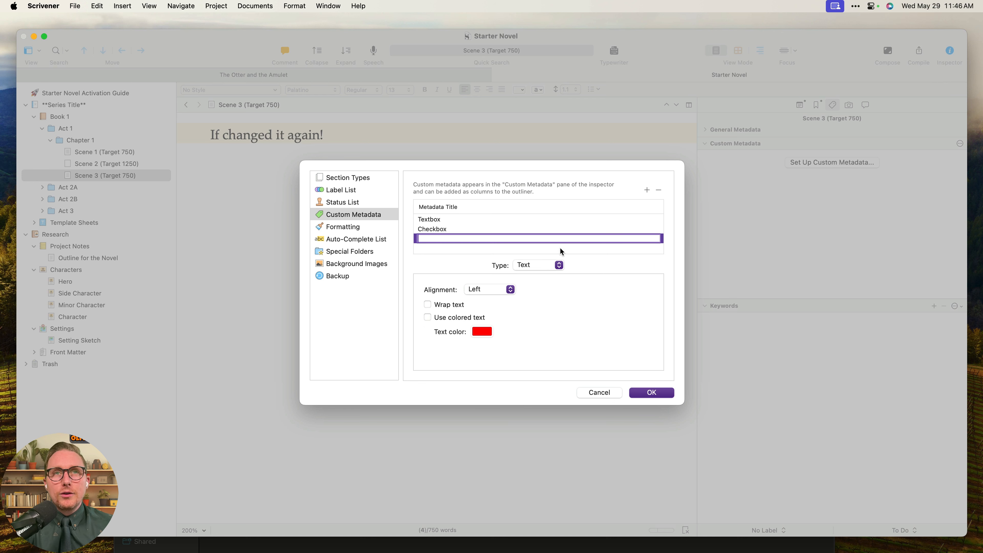
left_click(528, 265)
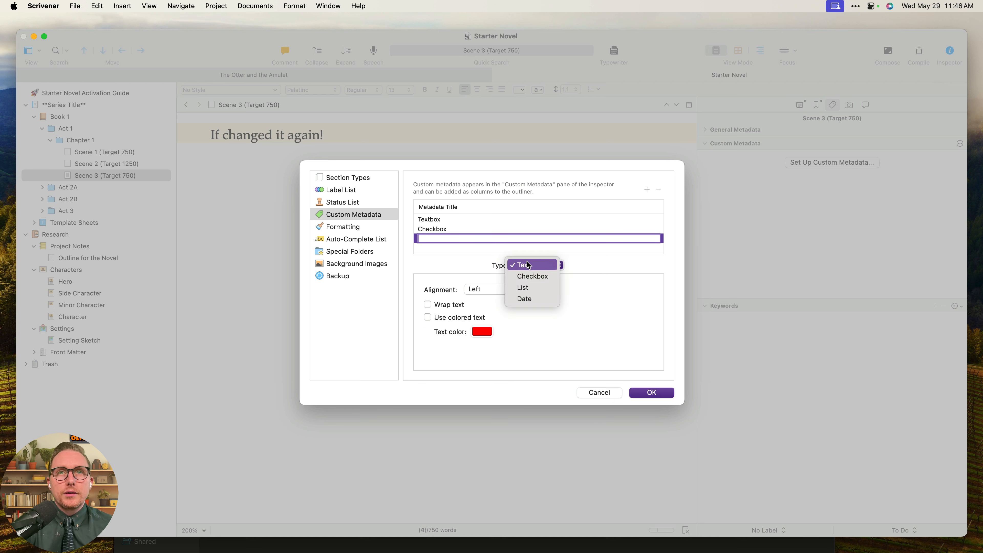
left_click(429, 237)
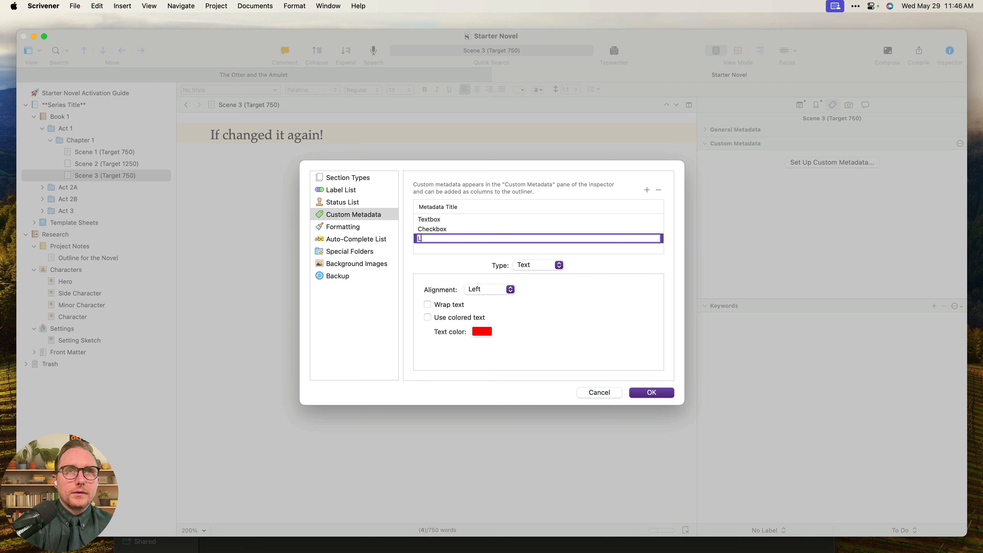
type("List")
key("Return")
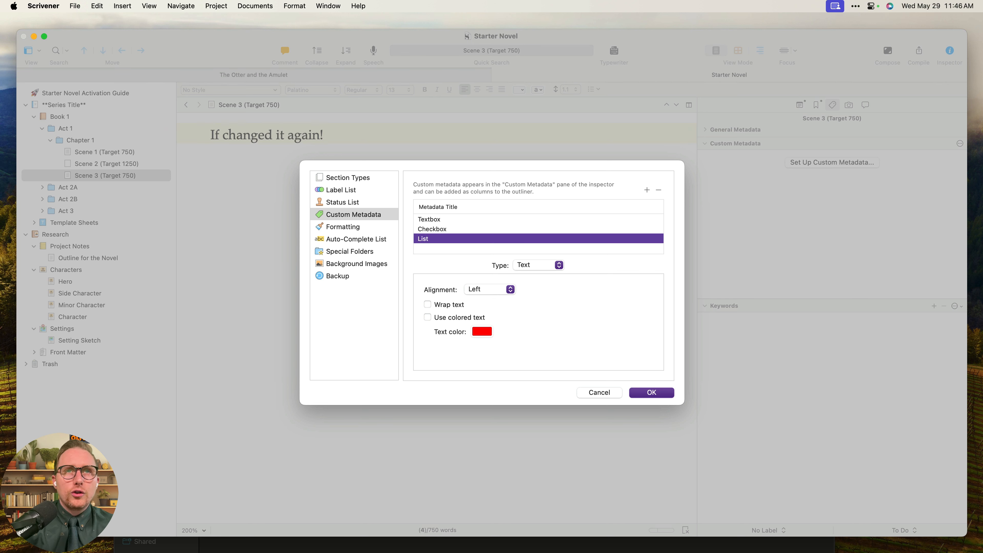
left_click(558, 267)
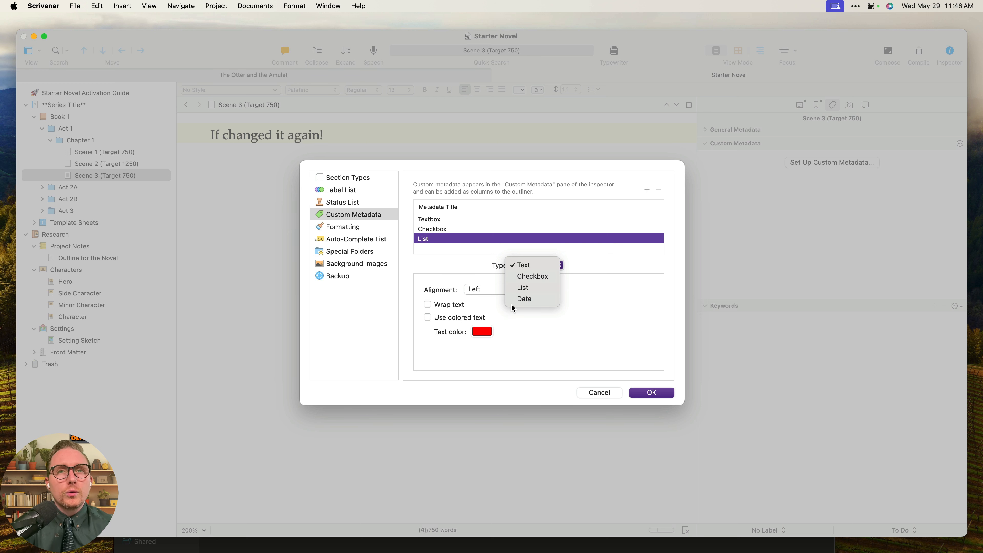
left_click(649, 191)
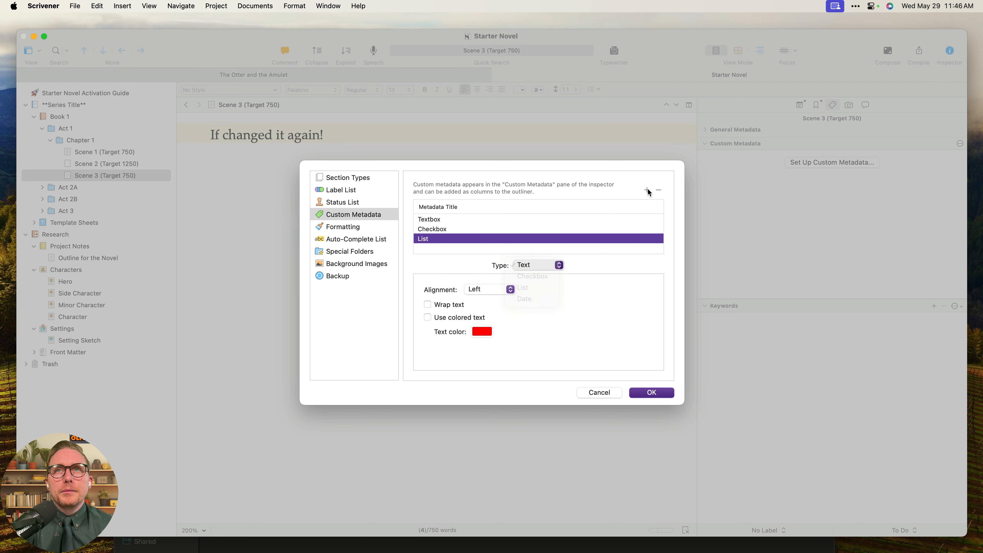
Add a fourth custom metadata field titled Date and set its type to Date.
left_click(648, 190)
type("Date")
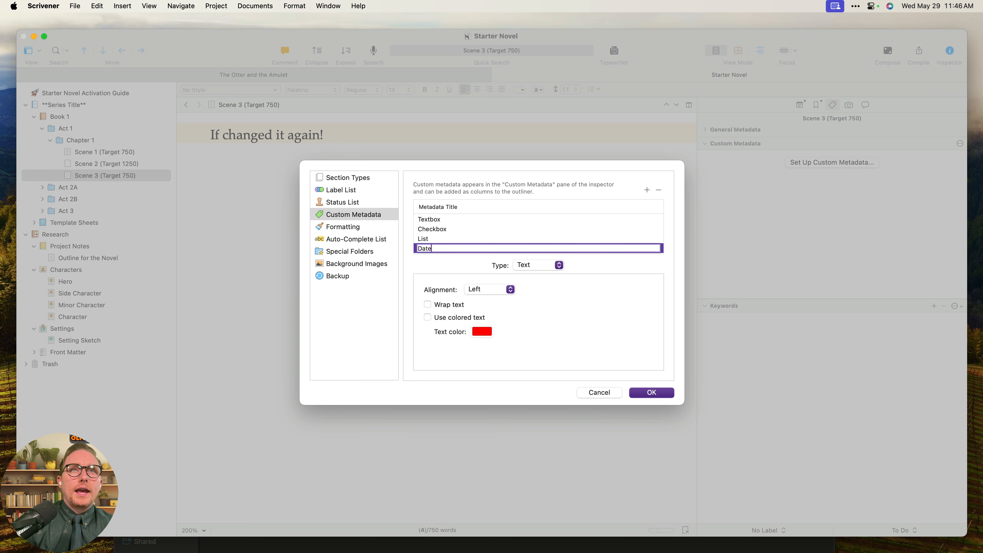
key("Return")
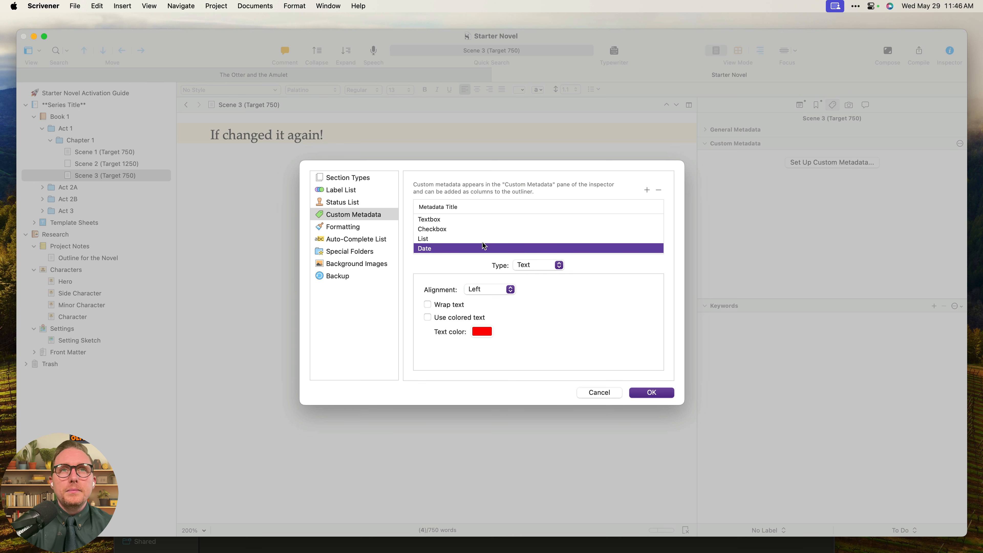
left_click(524, 264)
left_click(528, 297)
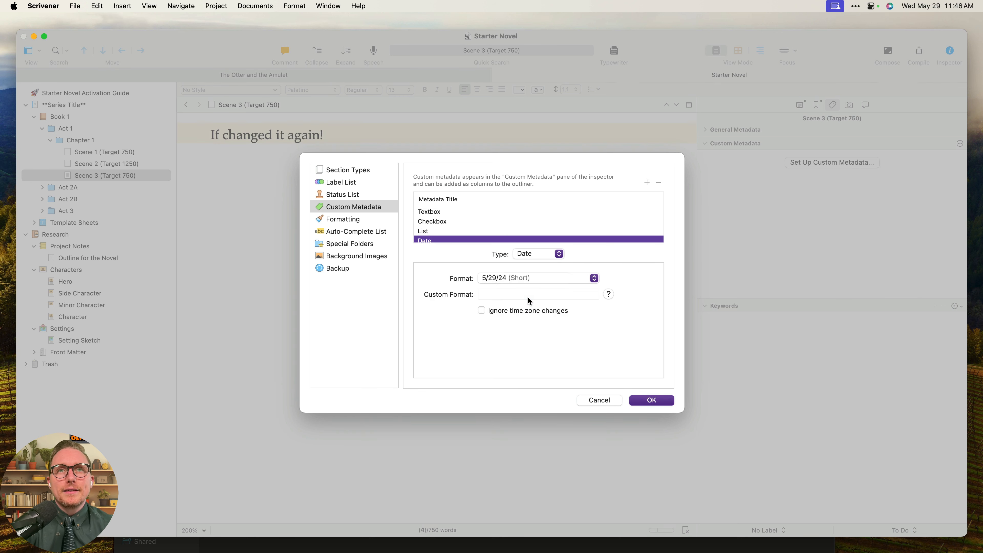
Review the settings of the Textbox, Checkbox, List and Date fields and save the custom metadata setup.
left_click(445, 214)
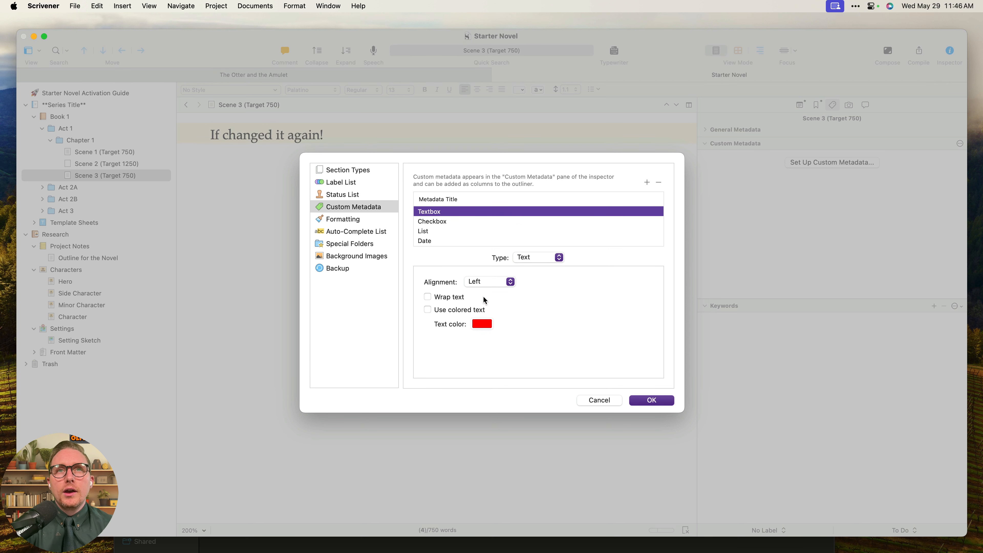
left_click(440, 224)
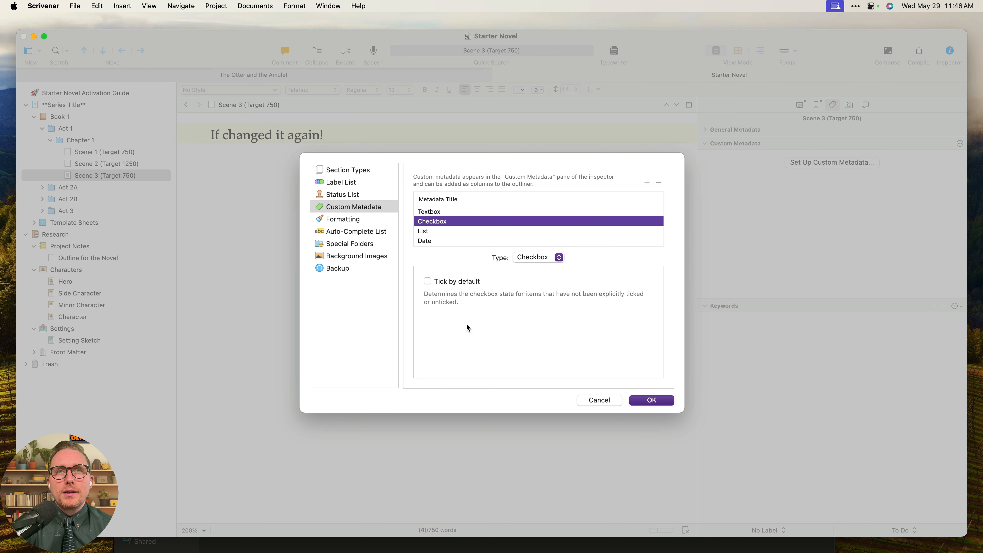
left_click(424, 232)
left_click(430, 241)
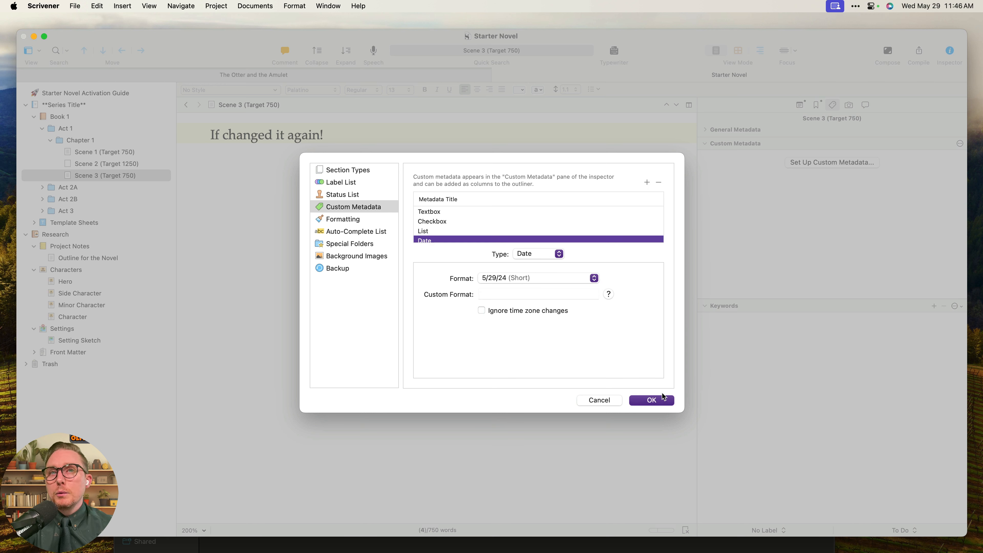
left_click(652, 400)
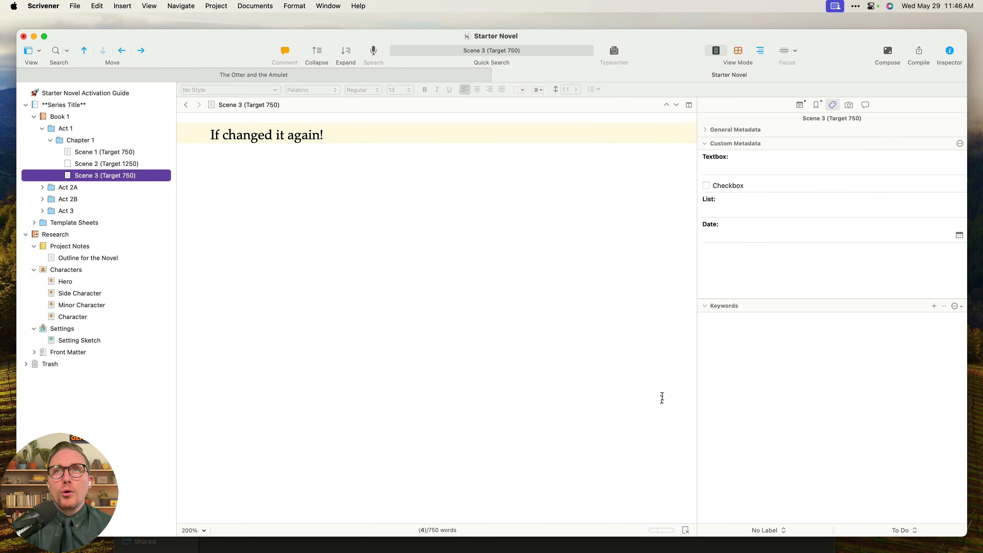
Expand Scene 3's general metadata and fill its Textbox field with "Add text that is specific to the scene, chapter or note that I'm working.".
left_click(704, 130)
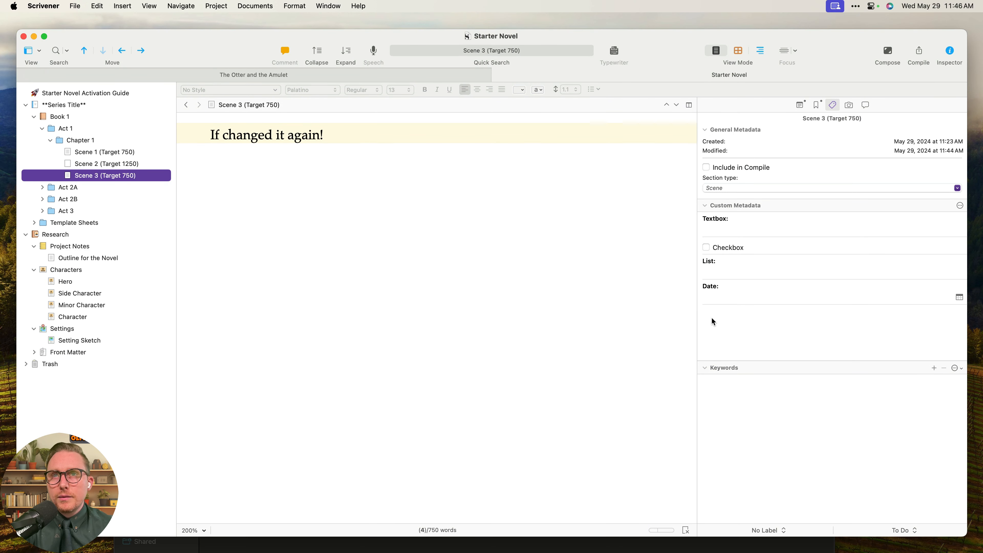
left_click(739, 230)
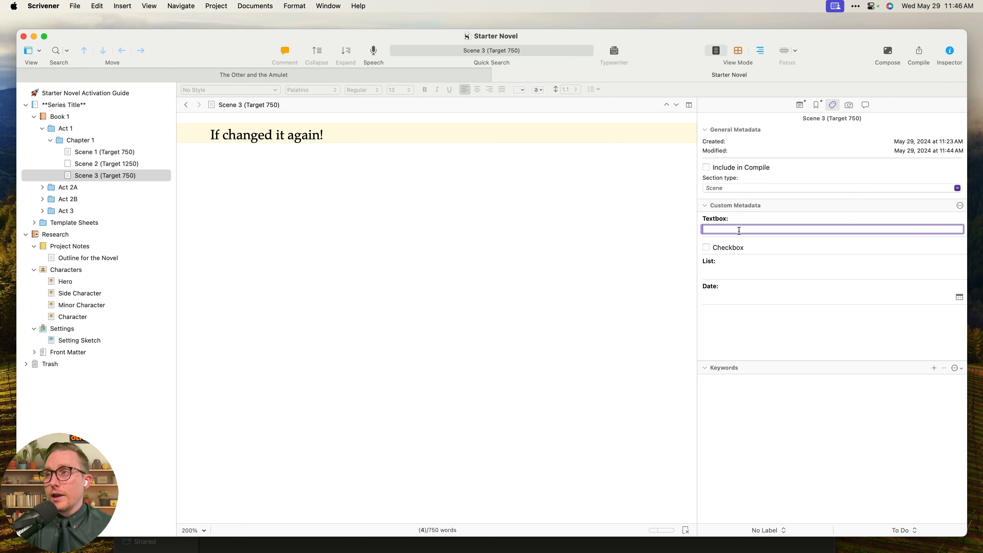
type("Add ")
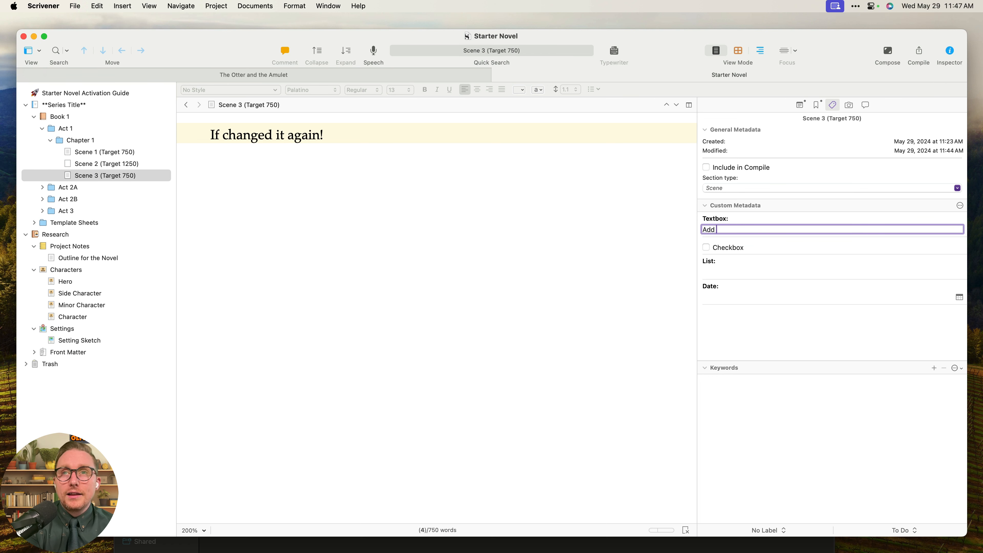
type("txxt that is d")
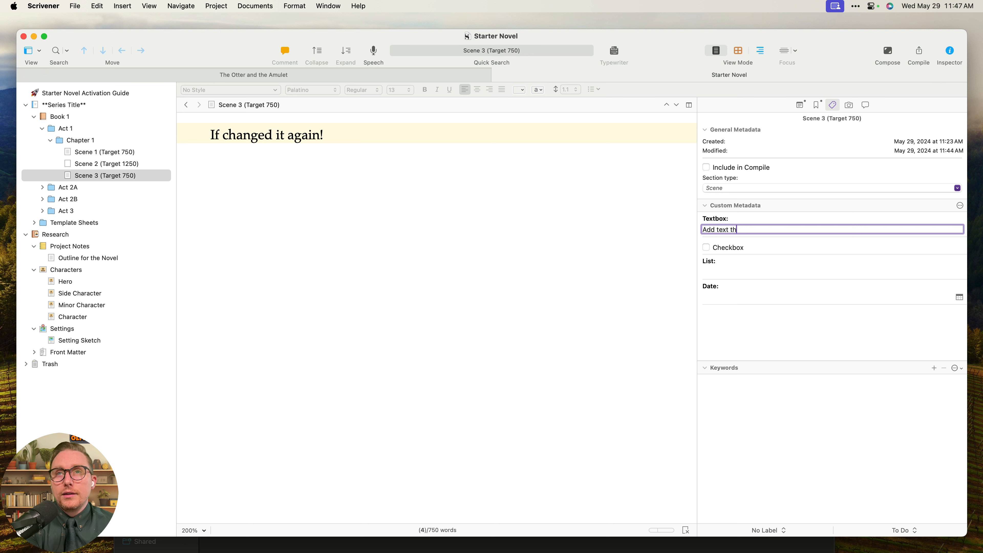
key("BackSpace")
type("sp")
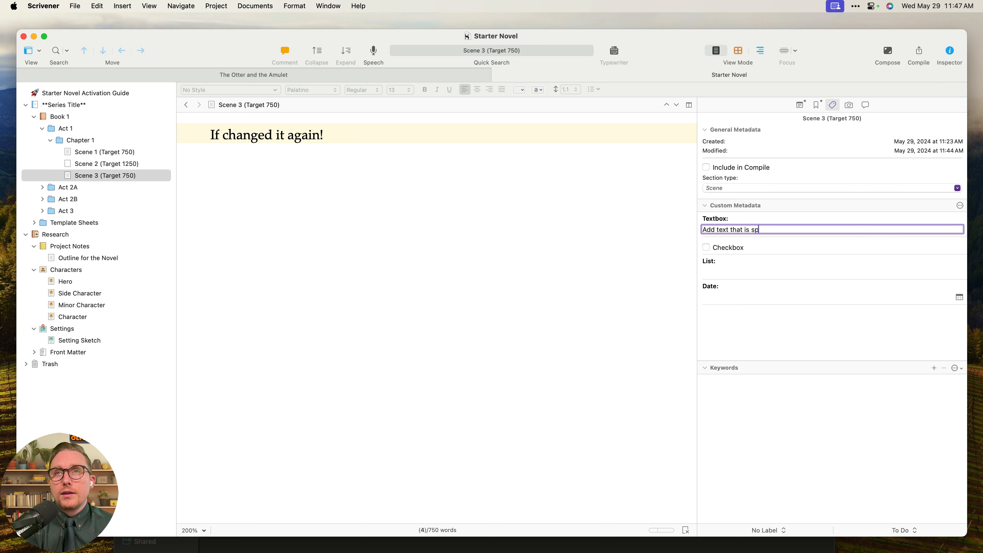
type("ecific to the scene ro")
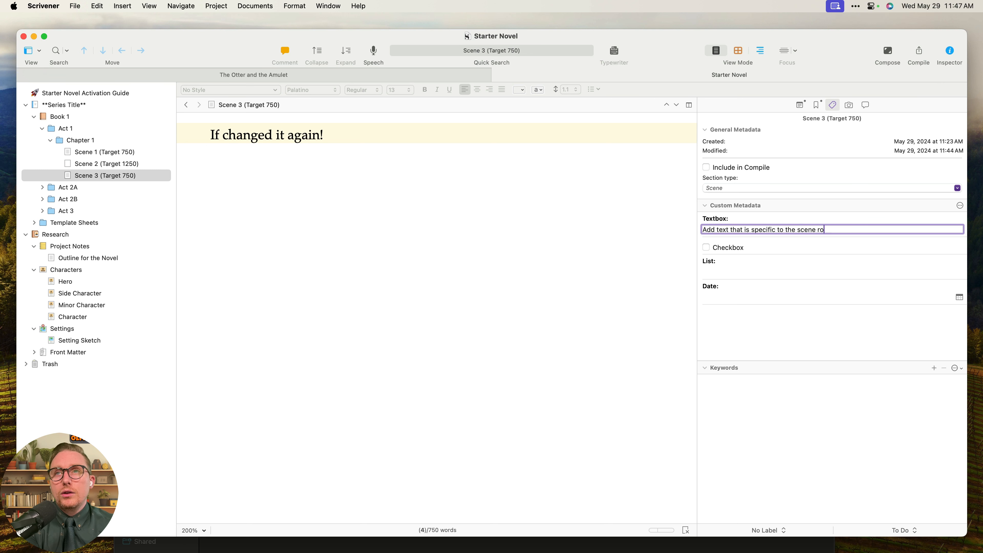
key("BackSpace")
key("BackSpace")
type(", chapter ")
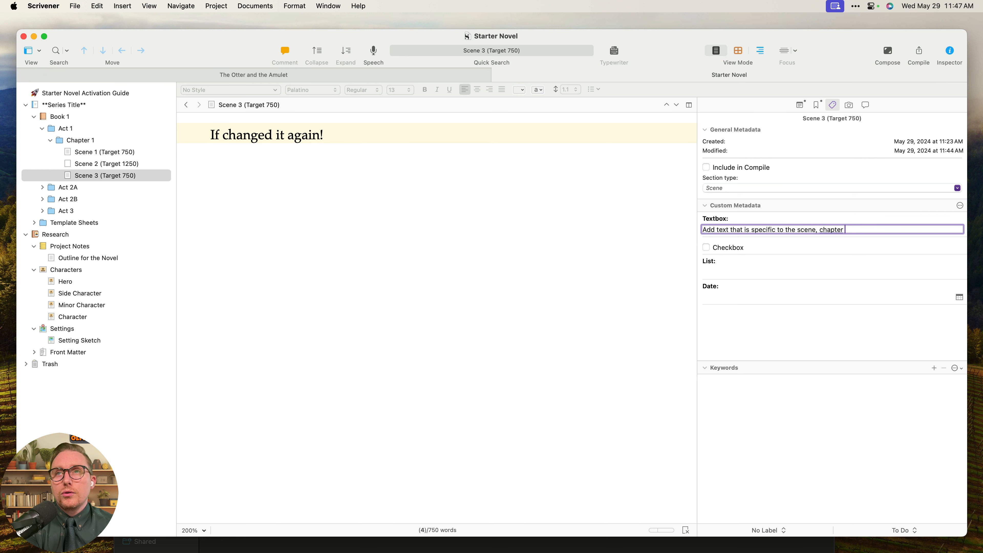
type("or note that I'm working")
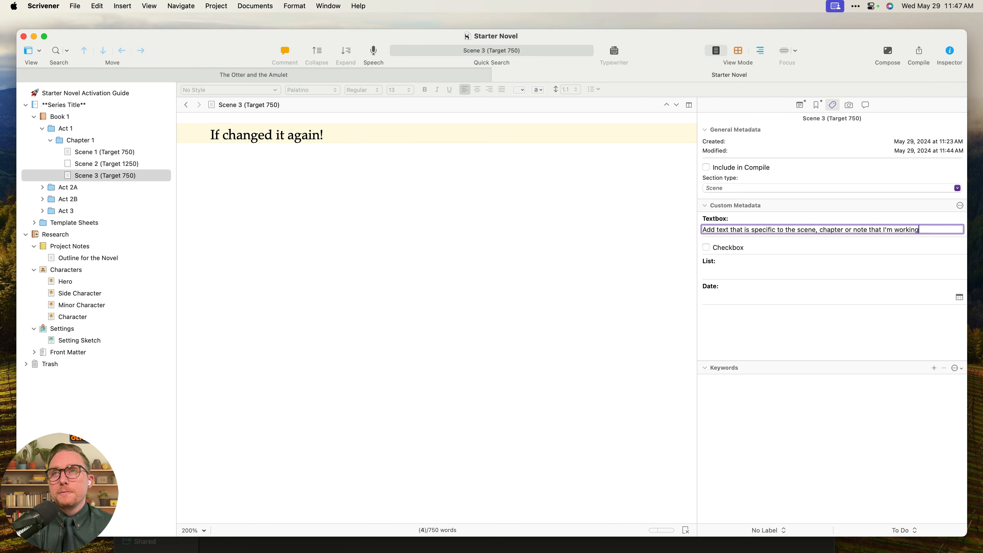
type(".")
left_click(711, 322)
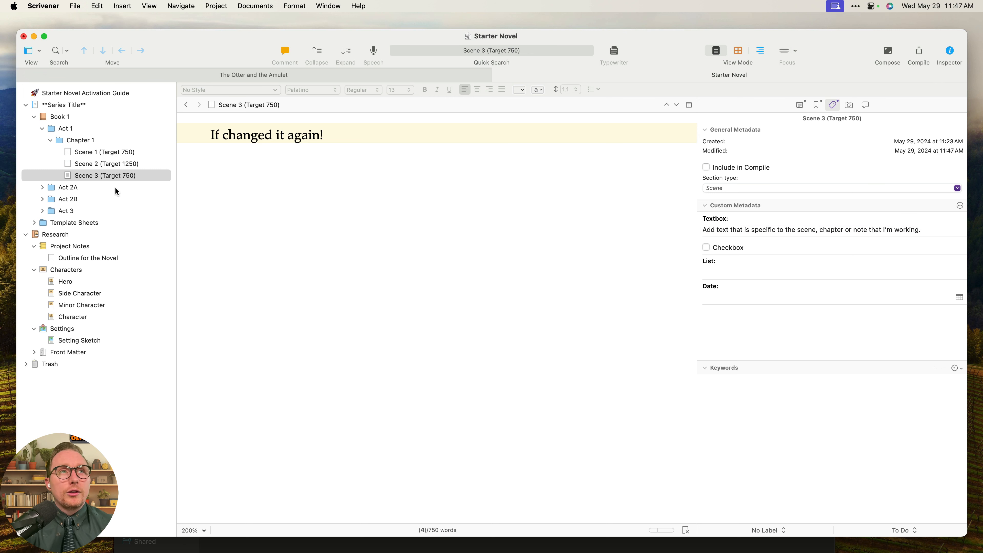
Compare the Textbox metadata of Scene 2 with that of Scene 3, ending on Scene 3.
left_click(113, 168)
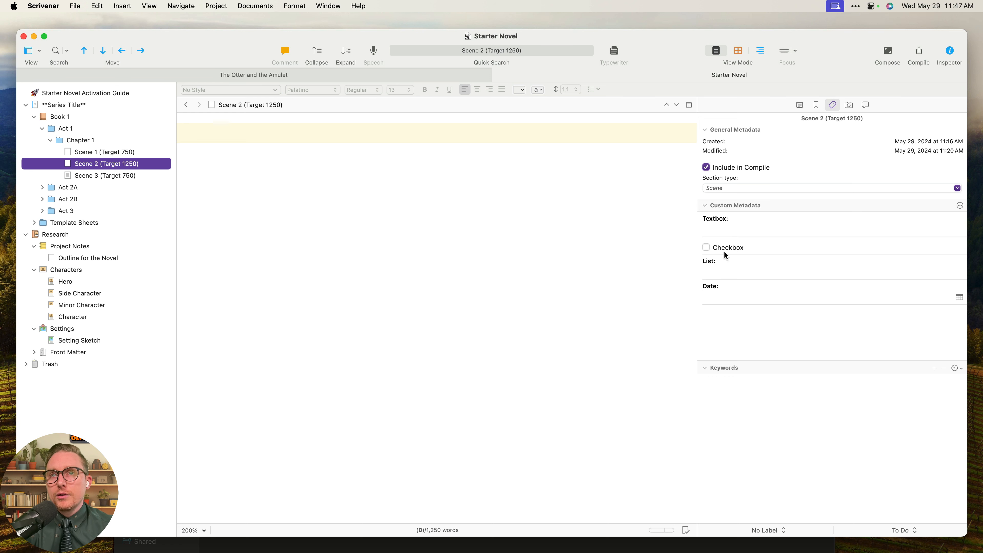
left_click(136, 179)
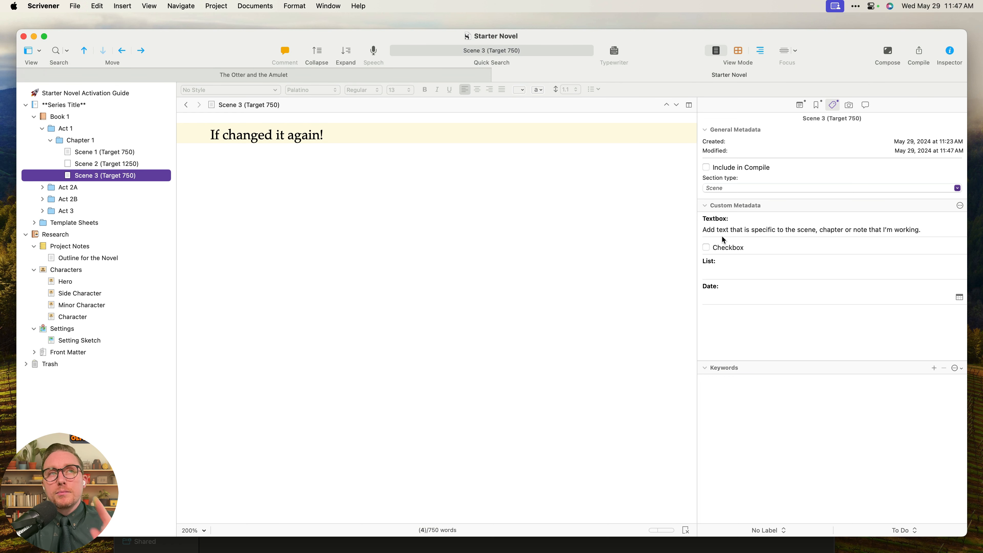
left_click(561, 264)
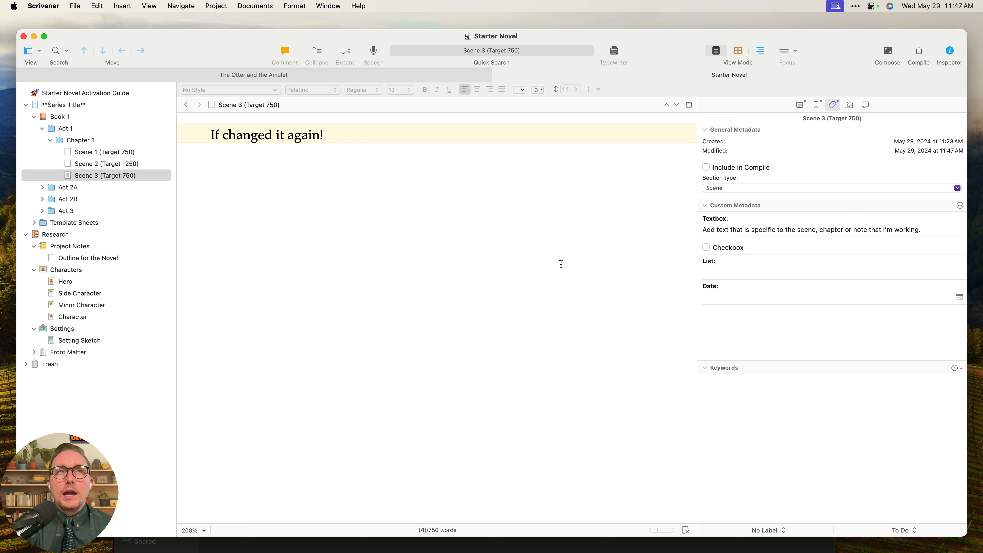
Enable the custom Checkbox field for Scene 3, check the same field on Scene 2, and return to Scene 3.
left_click(708, 248)
left_click(139, 165)
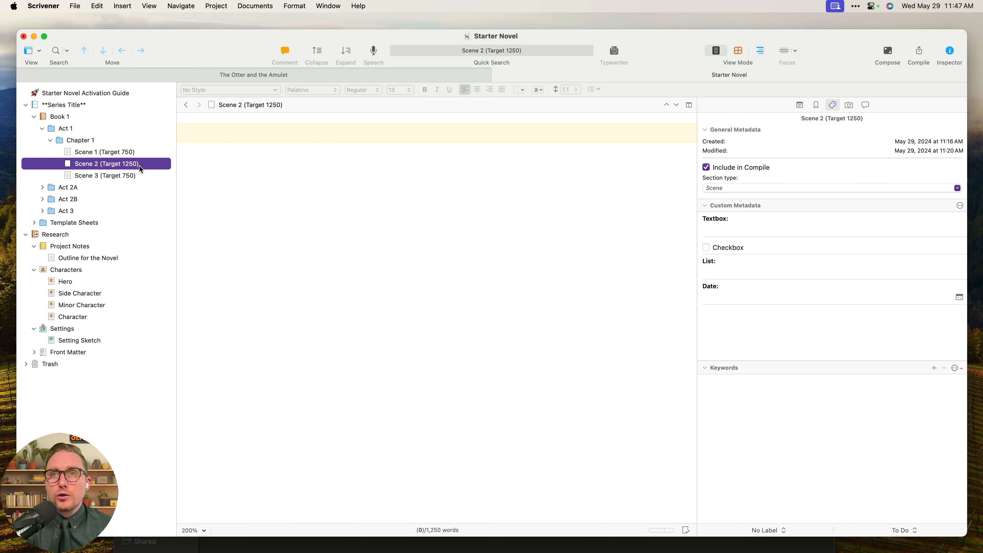
left_click(108, 177)
Change the type of the custom metadata field titled List from Text to List.
left_click(770, 272)
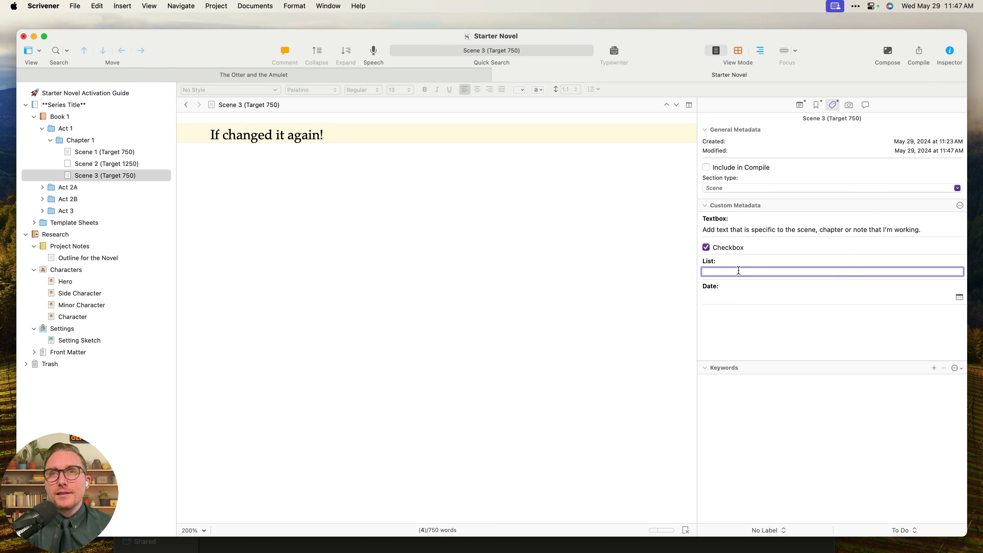
left_click(960, 206)
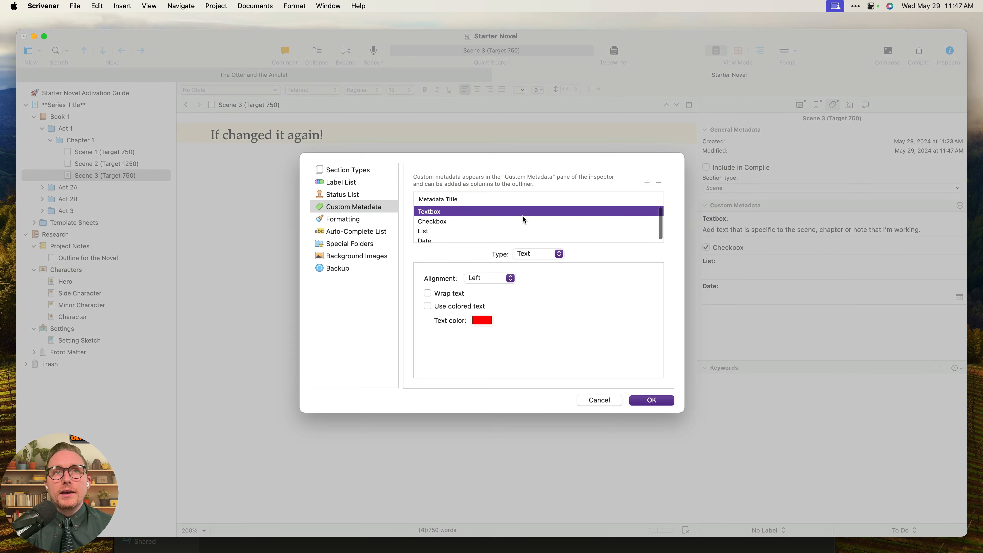
left_click(523, 231)
left_click(537, 255)
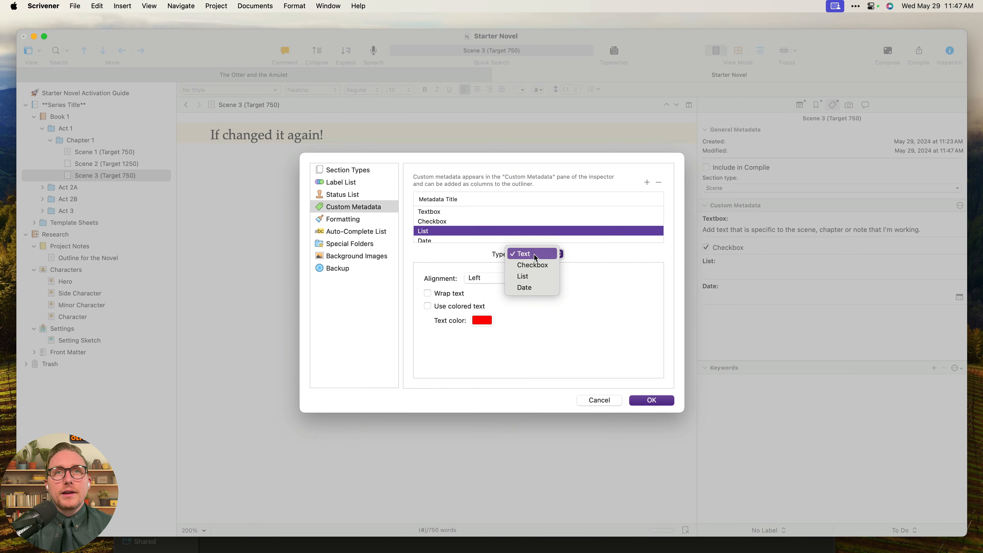
left_click(532, 276)
key("Tab")
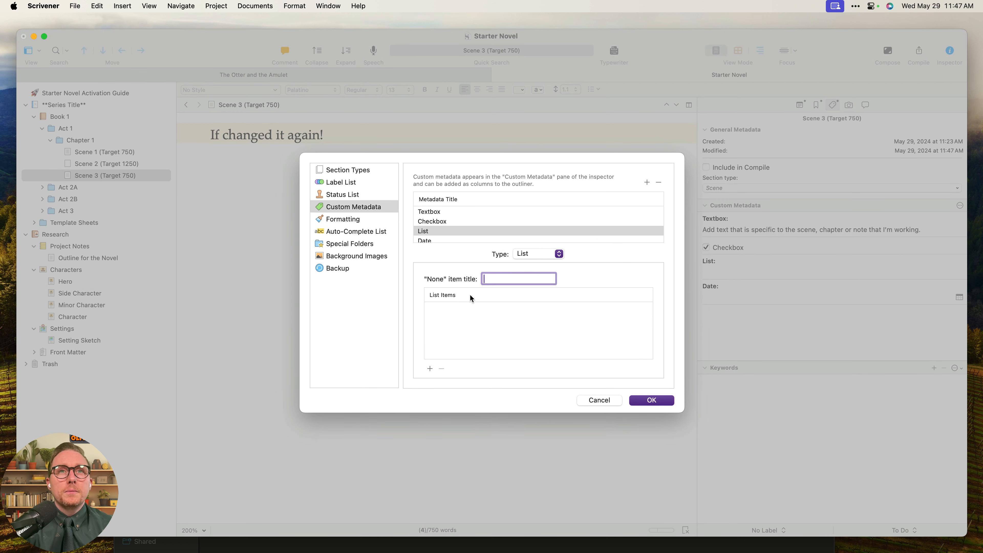
left_click(461, 322)
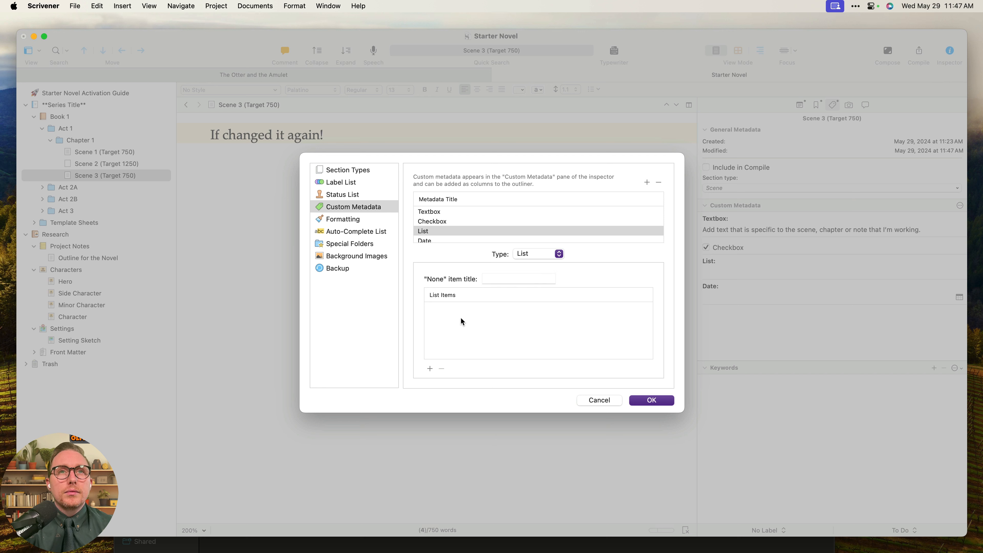
Add Item 1, Item 2 and Item 3 as options of the List field and save the custom metadata settings.
left_click(430, 368)
type("Ite")
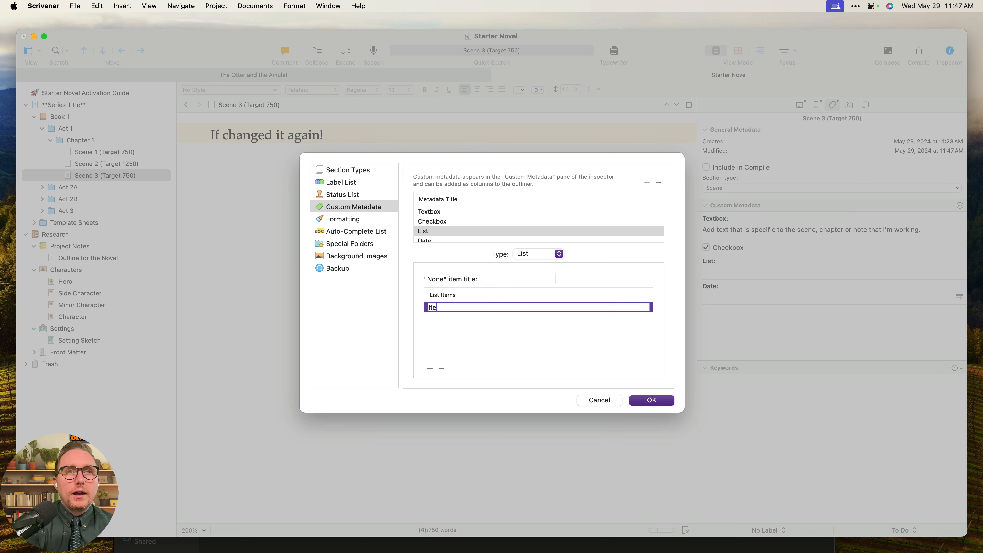
type("m 1")
key("Return")
left_click(429, 370)
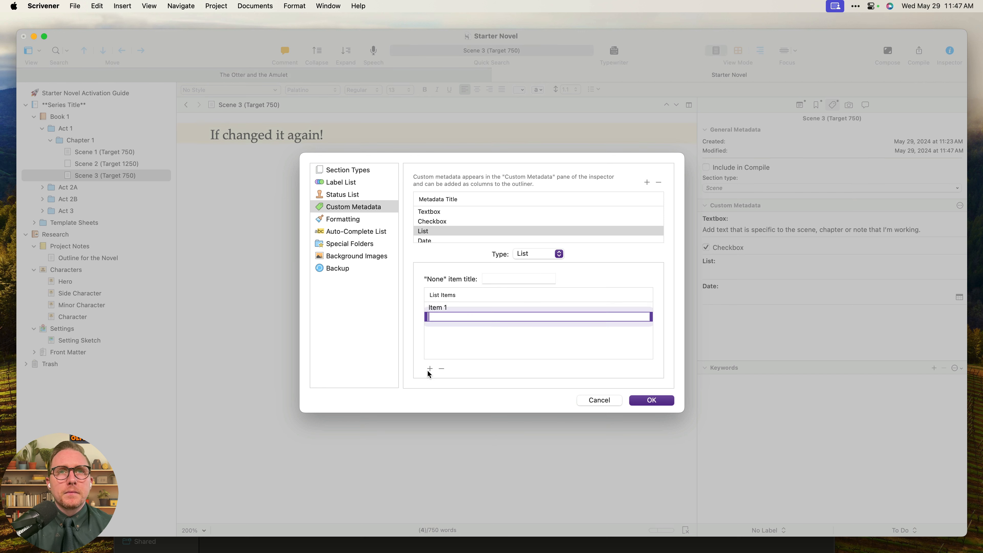
type("Item 2")
key("Return")
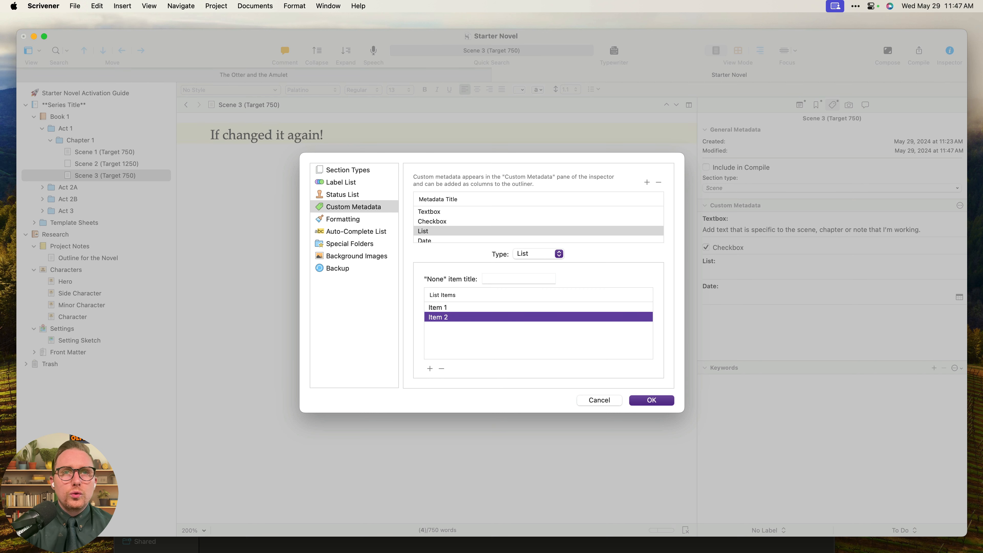
left_click(429, 368)
type("Item 3")
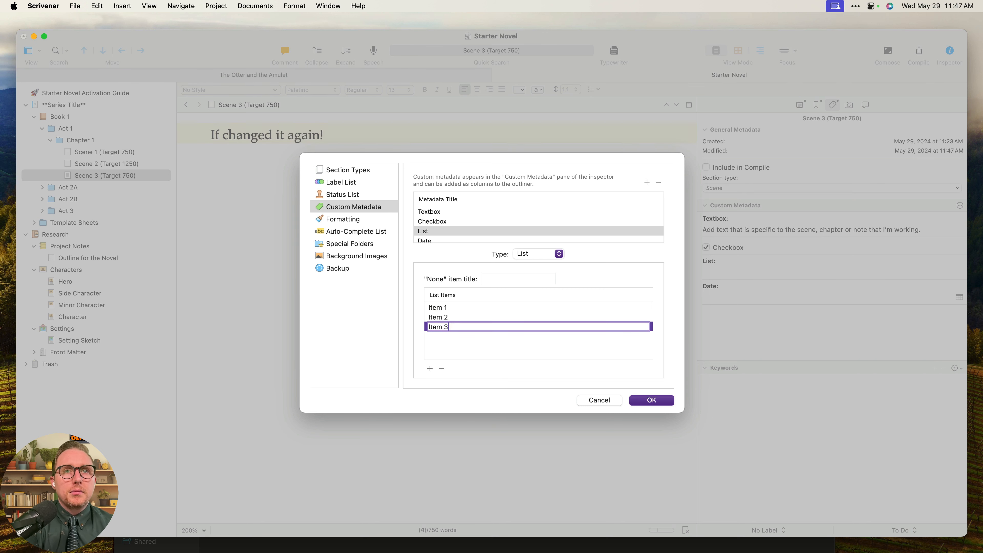
key("Return")
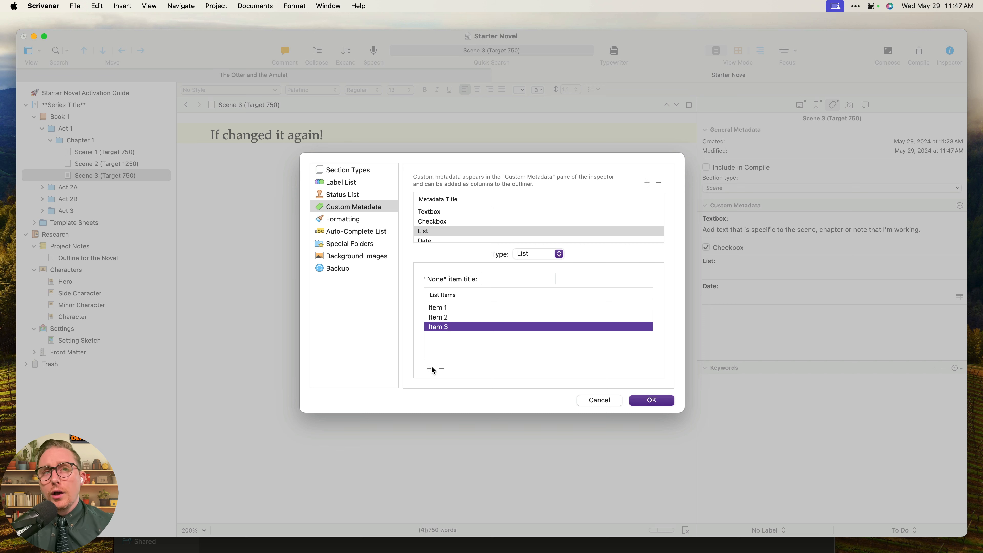
left_click(666, 401)
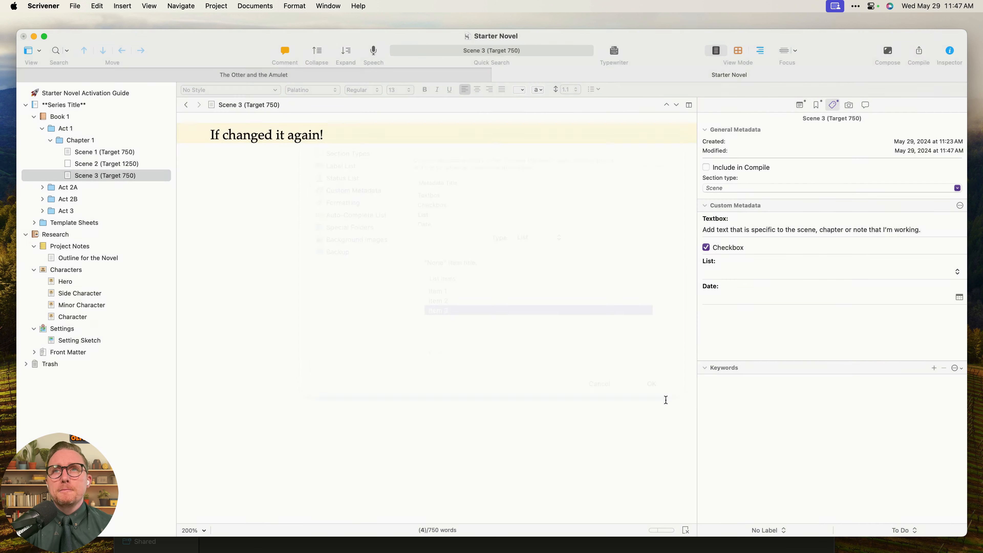
Examine the options offered by Scene 3's List field and compare them with its label and status choices.
left_click(958, 274)
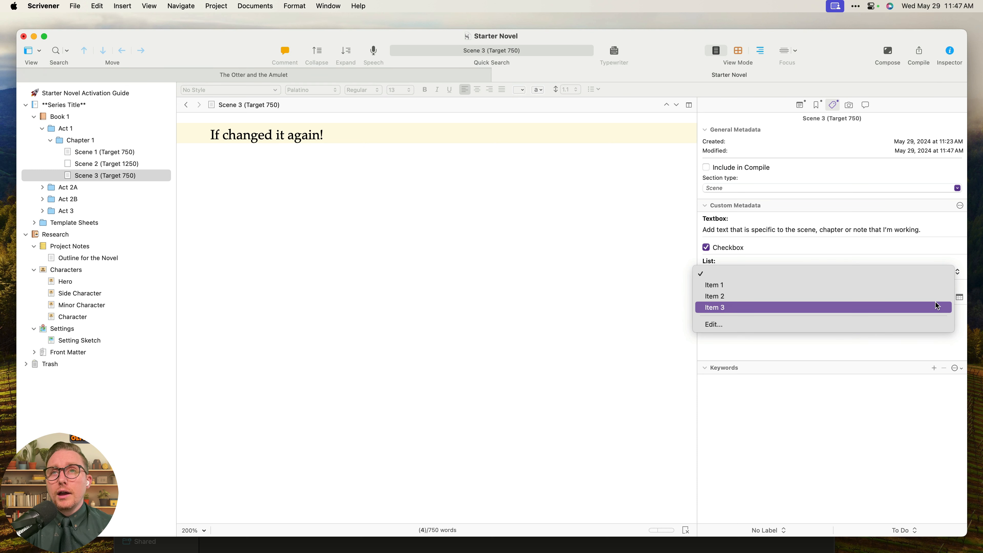
left_click(916, 341)
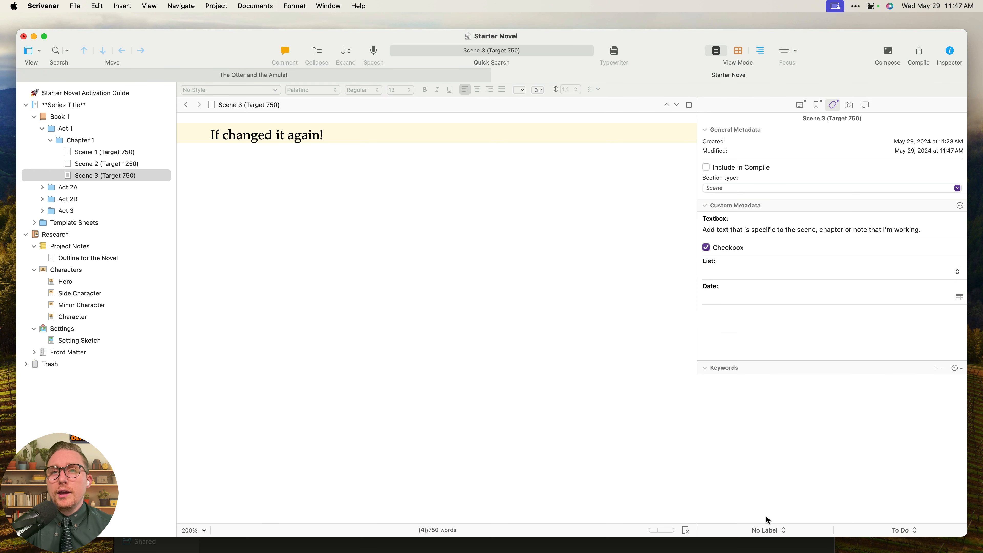
left_click(779, 528)
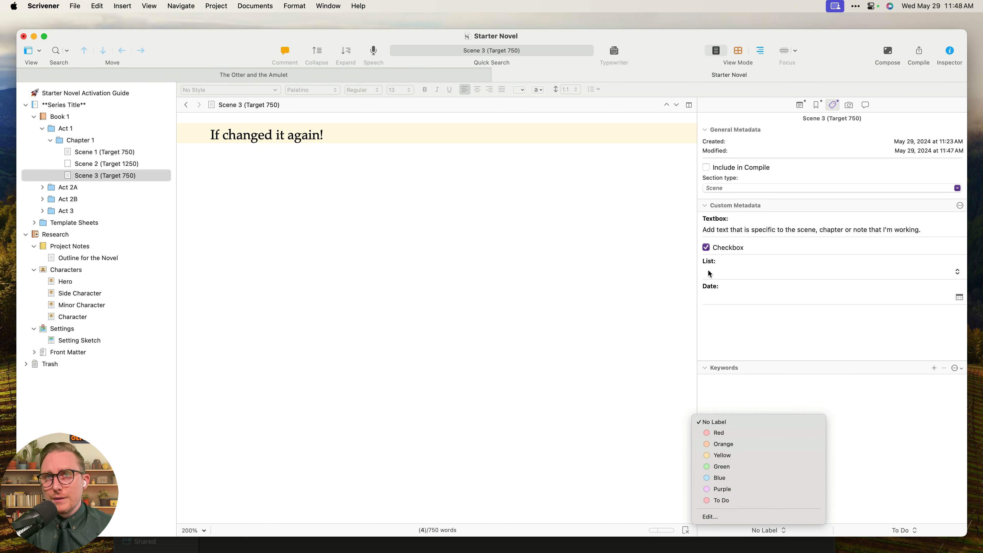
left_click(899, 529)
left_click(902, 530)
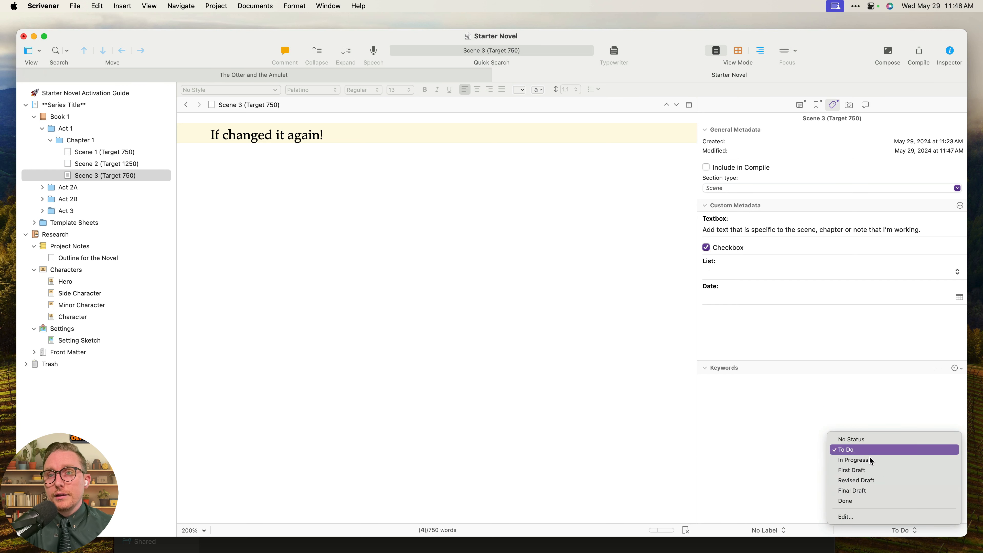
left_click(900, 533)
left_click(906, 530)
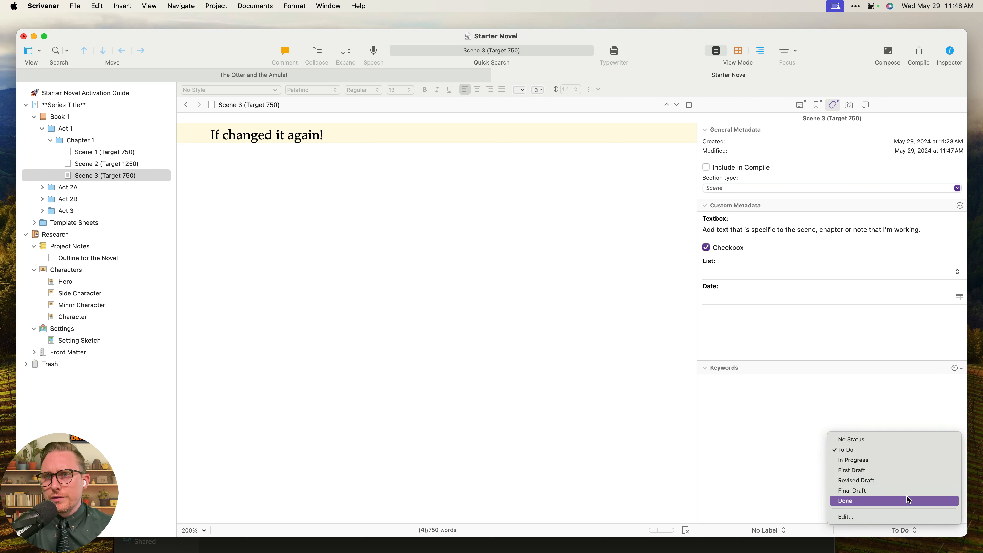
left_click(907, 533)
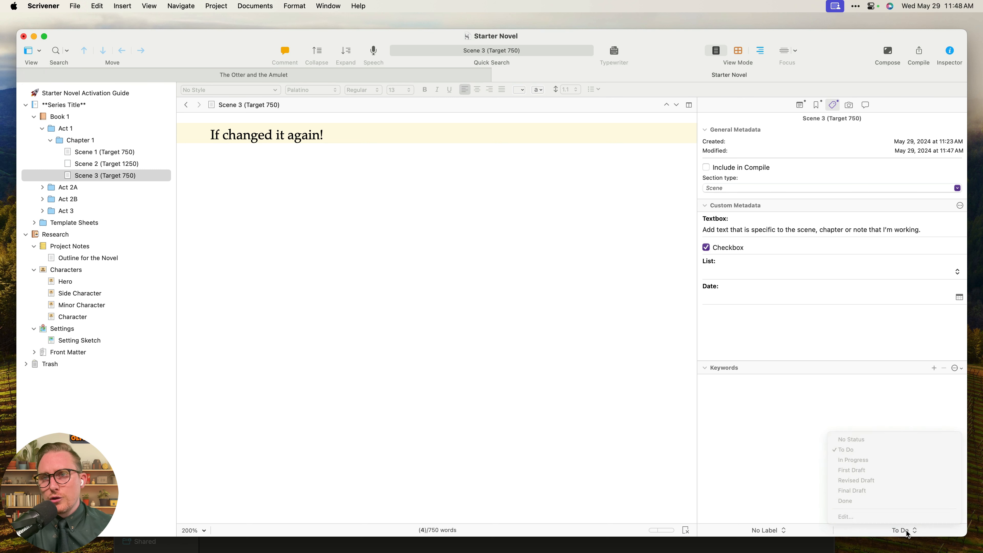
Reopen the List field's settings for editing and rename the field as Status List.
left_click(727, 274)
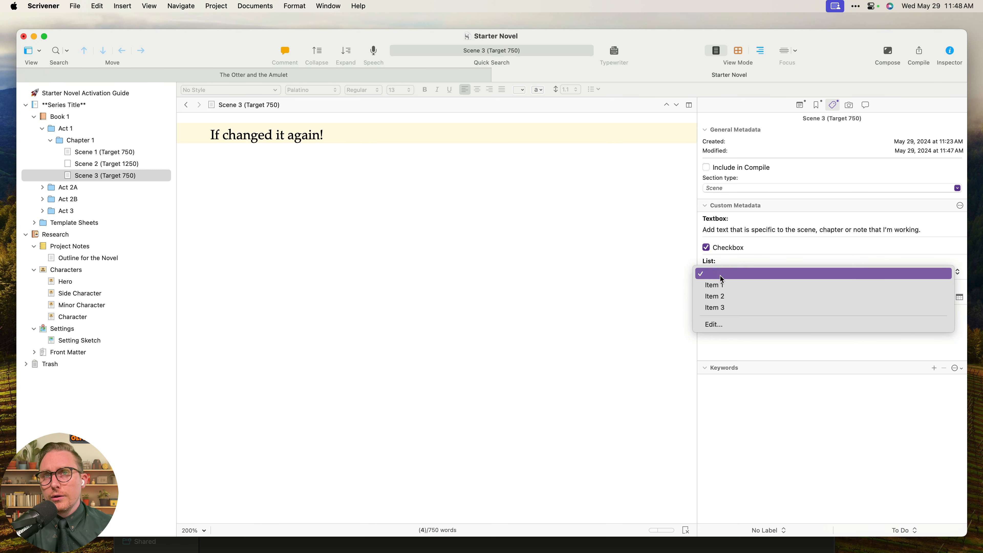
left_click(727, 328)
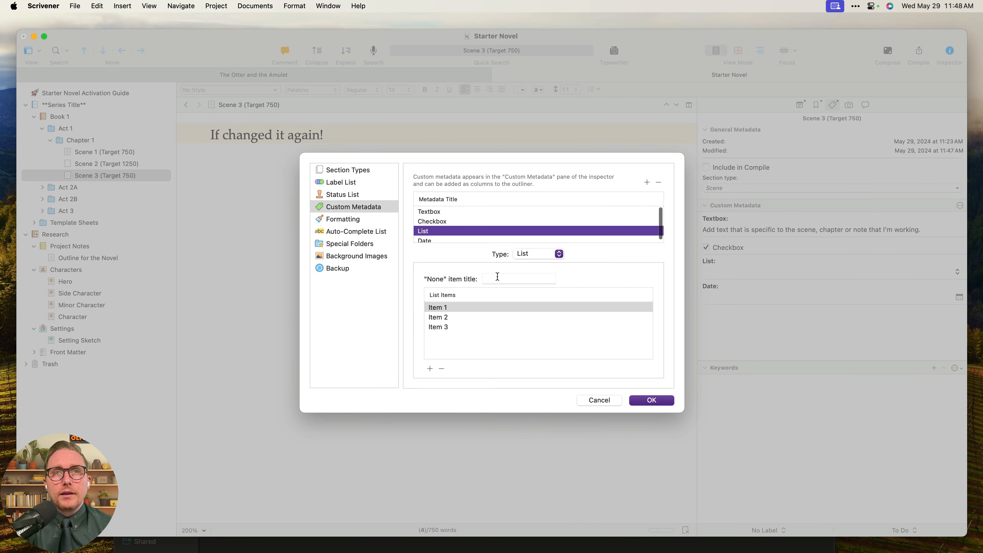
double_click(434, 234)
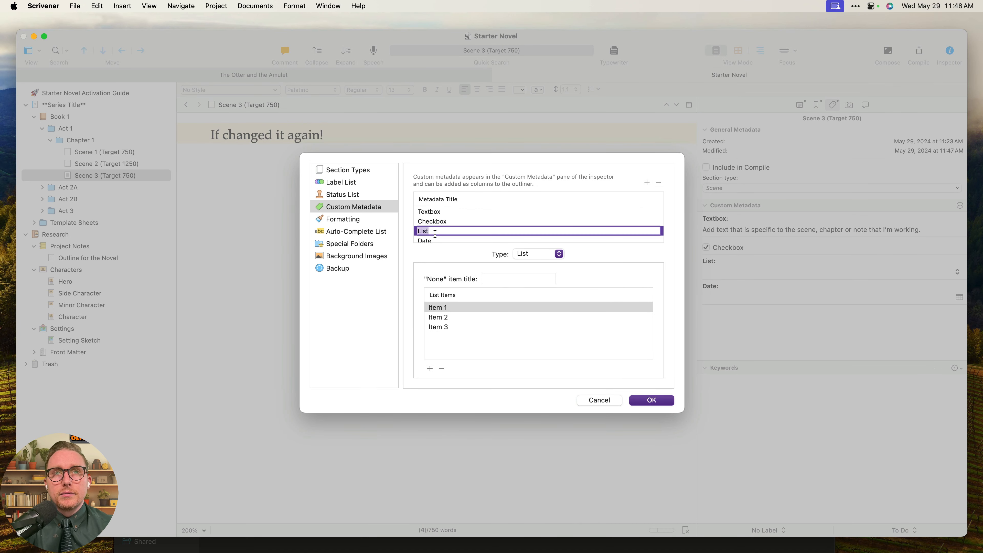
type("Status List")
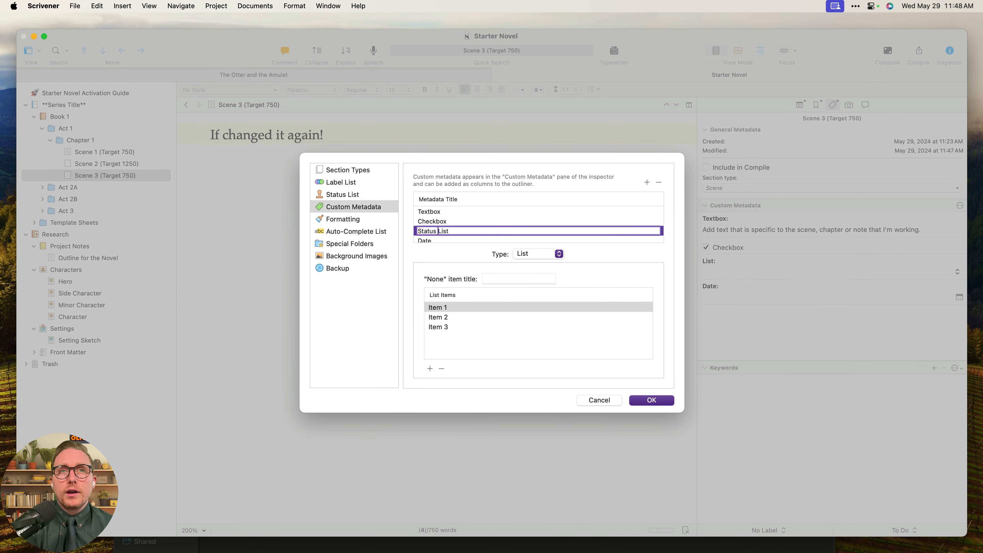
key("Return")
Rename the Status List field's three options as In Progress, First Draft and Done, and save the custom metadata settings.
double_click(465, 306)
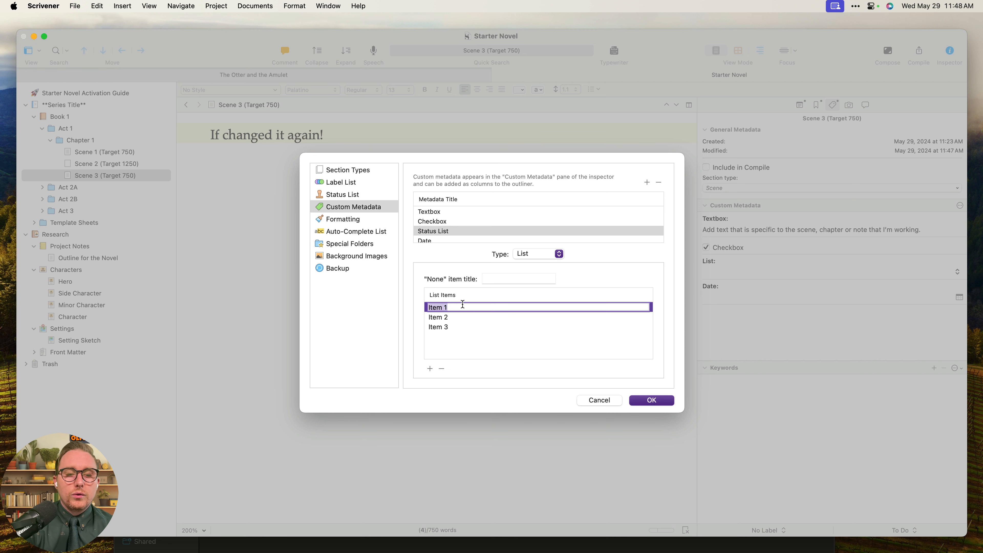
key("BackSpace")
type("In Progress")
key("Return")
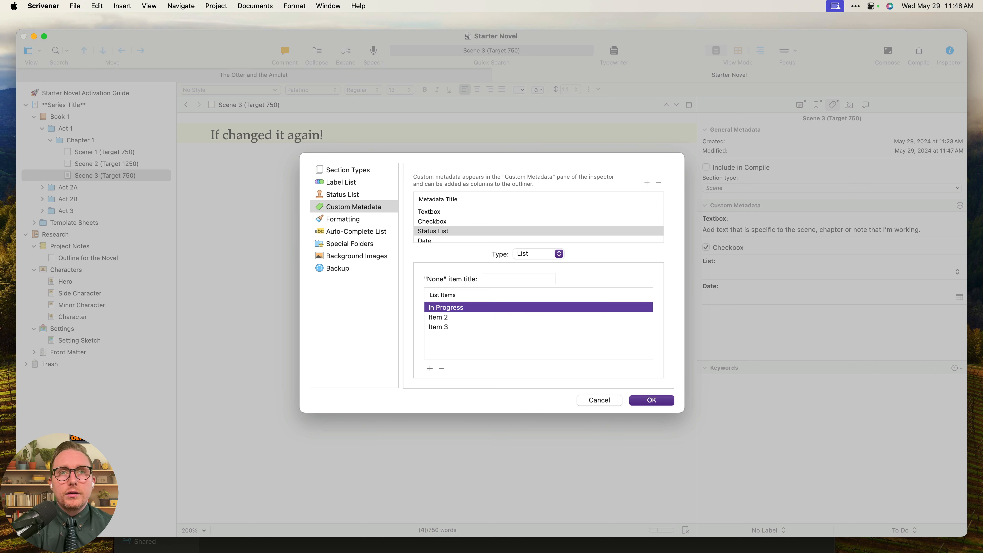
double_click(443, 318)
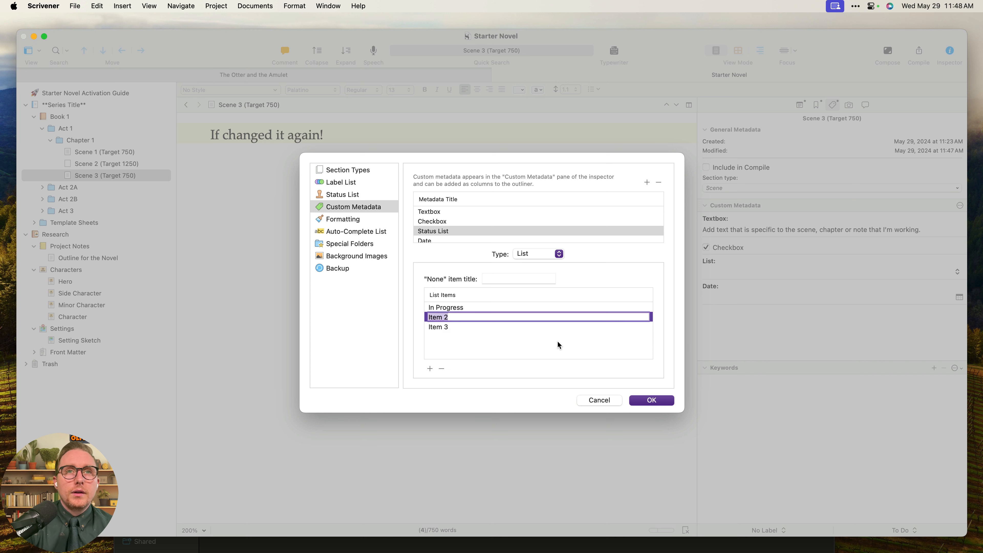
type("Firs")
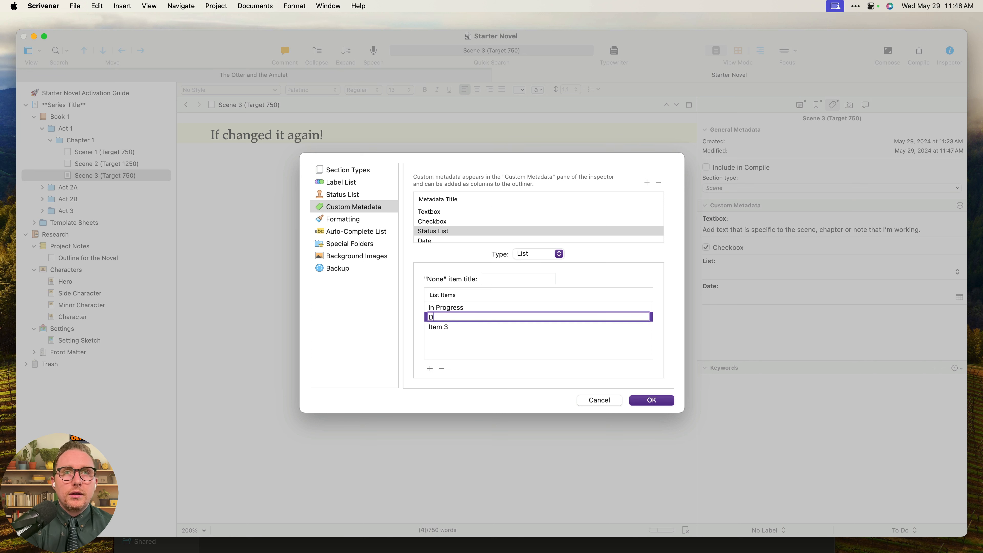
type("t D")
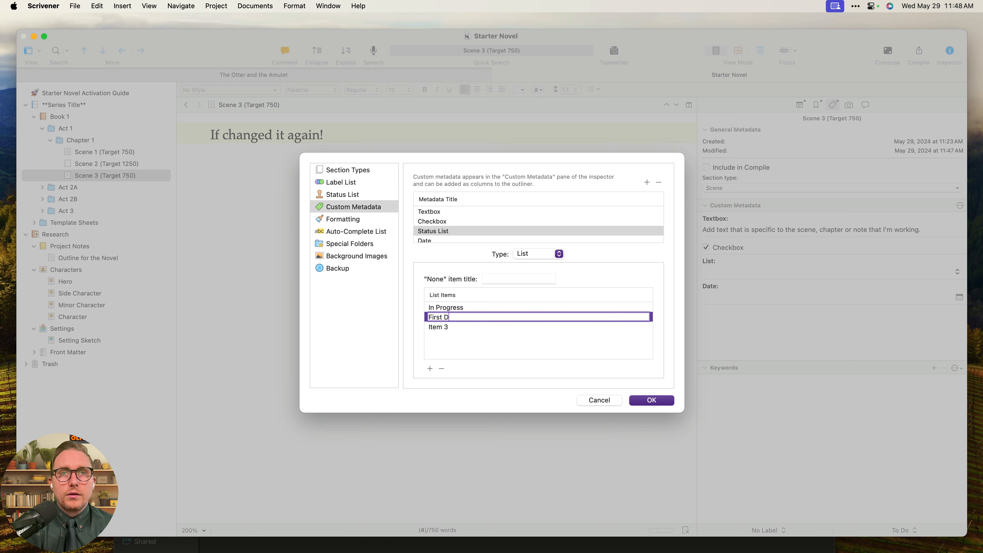
type("raft")
key("Return")
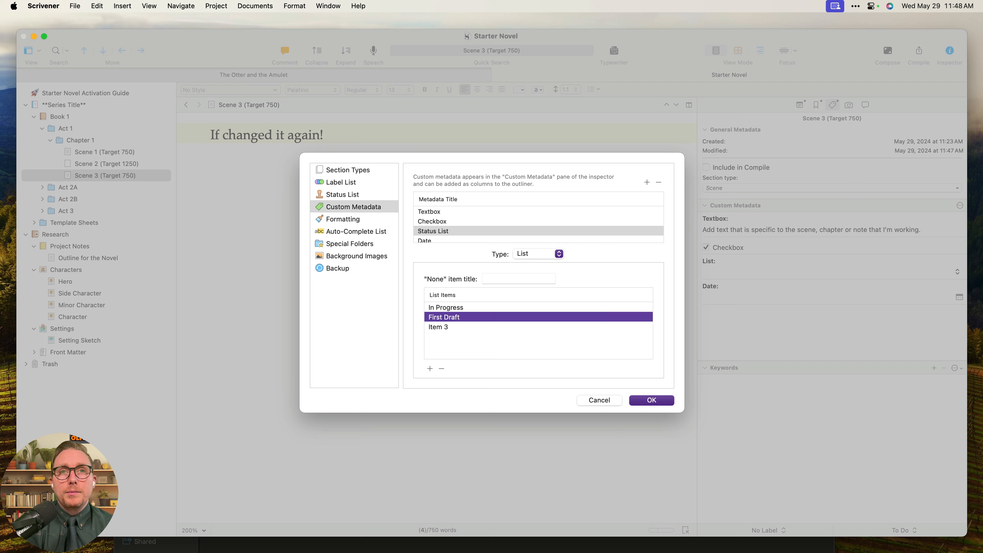
double_click(511, 327)
type("Done")
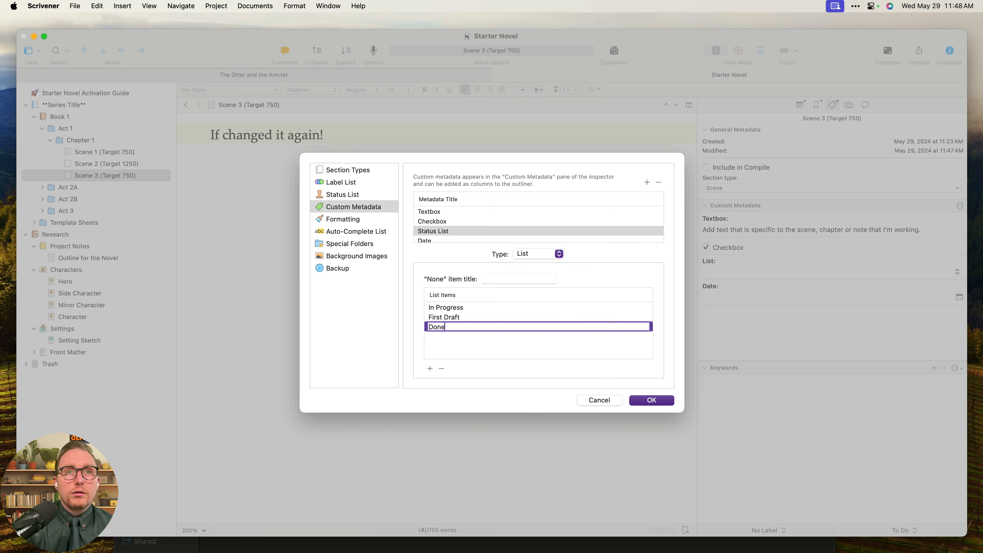
left_click(666, 403)
Try Scene 3's Status List options by switching it from In Progress to First Draft, Done and back to In Progress.
left_click(815, 268)
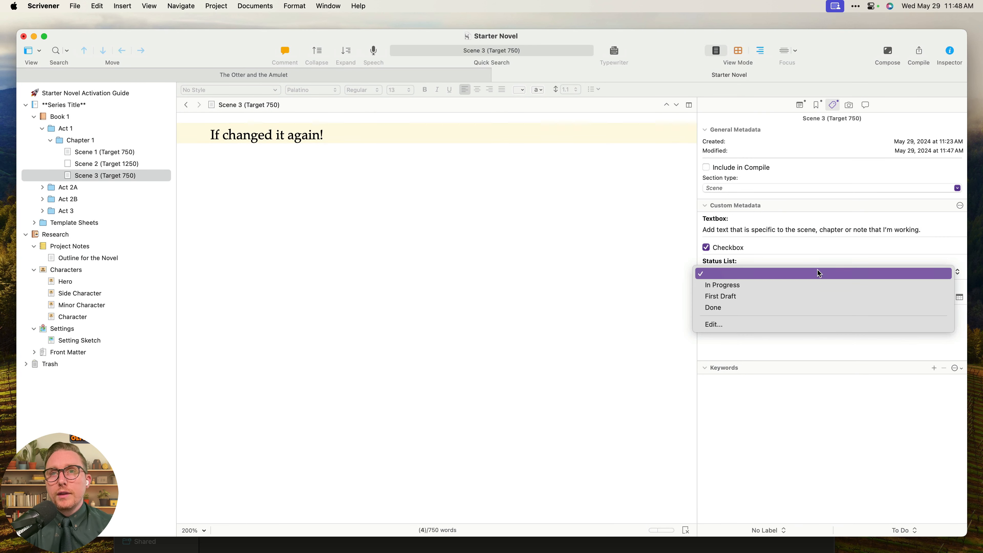
left_click(819, 285)
left_click(776, 269)
left_click(771, 286)
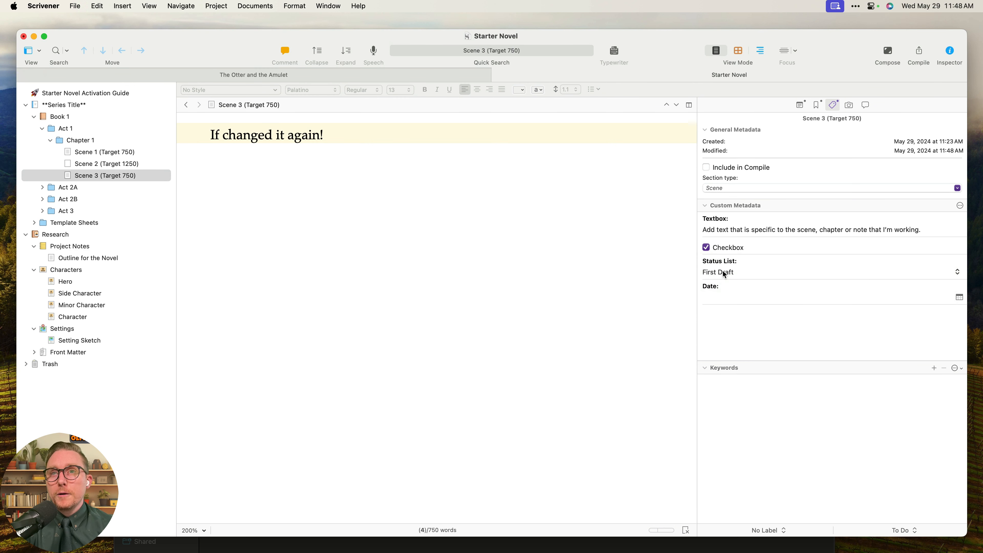
left_click(723, 270)
left_click(736, 284)
left_click(741, 270)
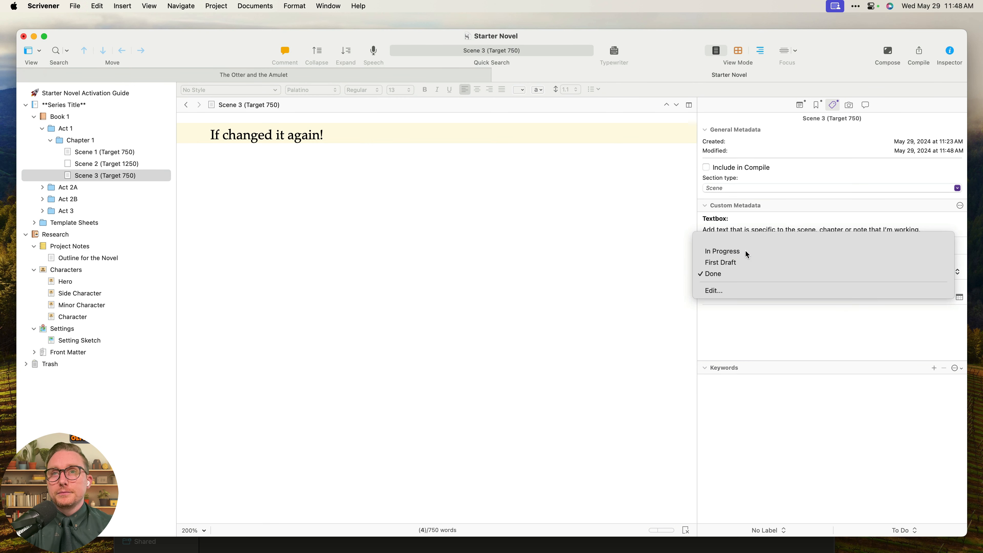
left_click(746, 251)
Set the Status List field's "None" item title to No Status and save the custom metadata settings.
left_click(741, 267)
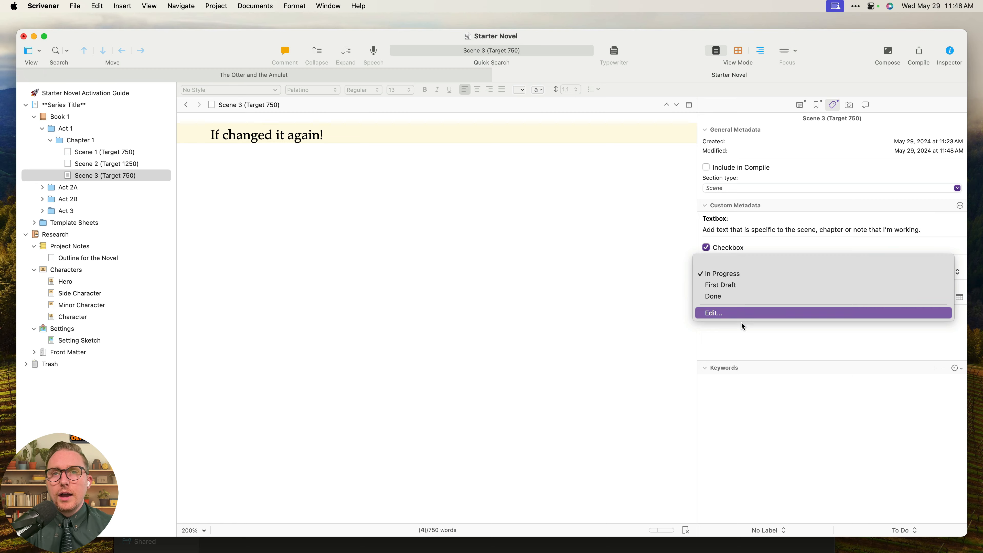
left_click(743, 313)
type("No S")
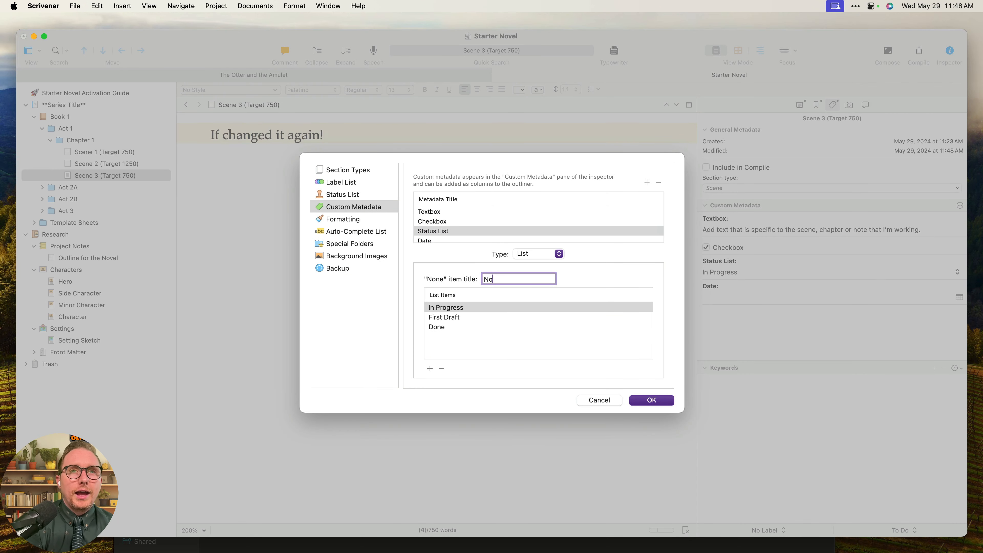
key("BackSpace")
key("BackSpace")
key("BackSpace")
key("BackSpace")
type("No Status")
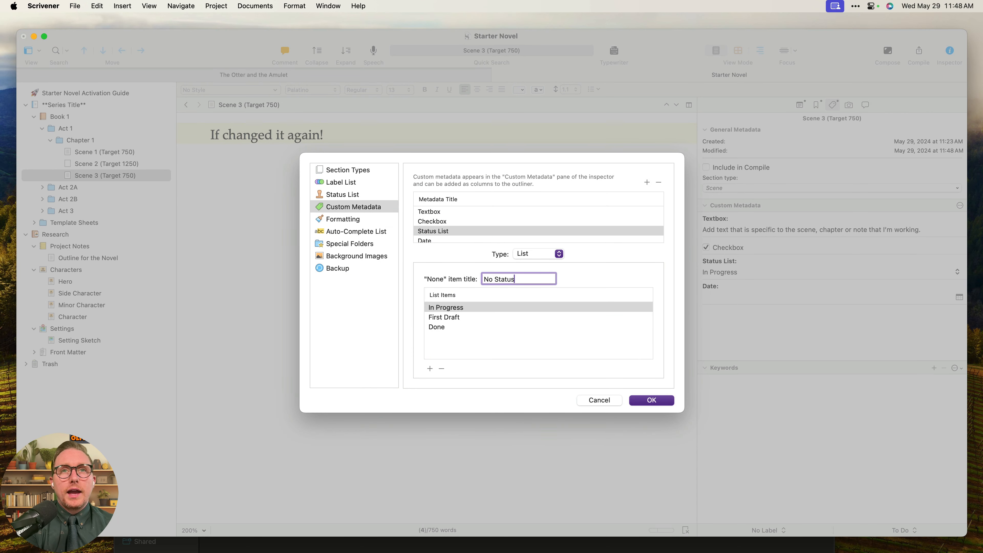
left_click(660, 401)
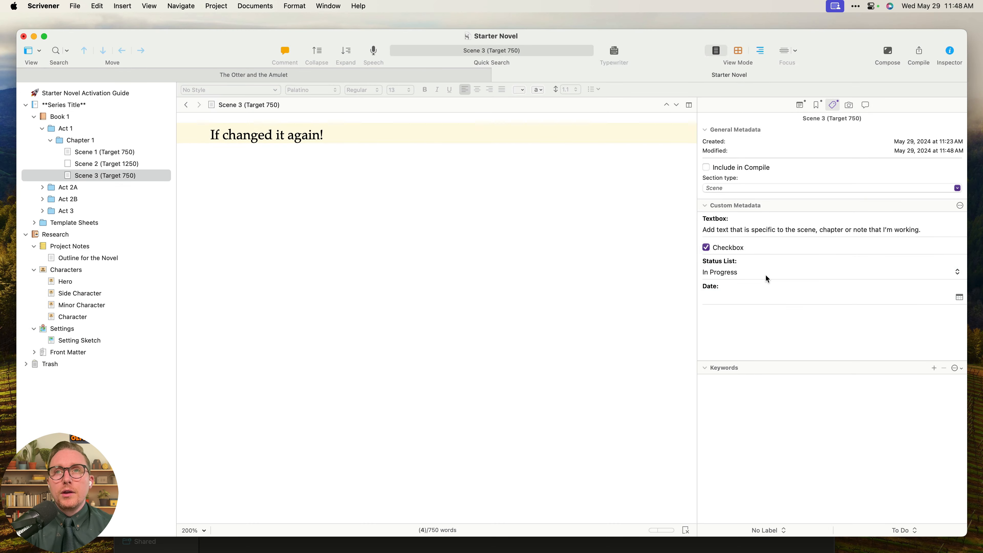
Set Scene 3's Status List to No Status, and compare it with Scene 2's Status List before returning to Scene 3.
left_click(766, 273)
left_click(761, 264)
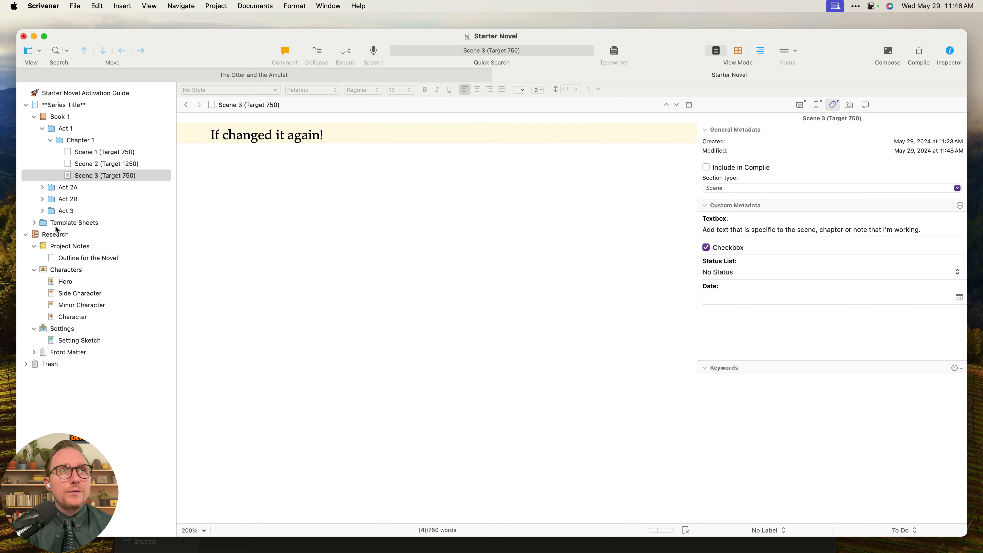
left_click(89, 164)
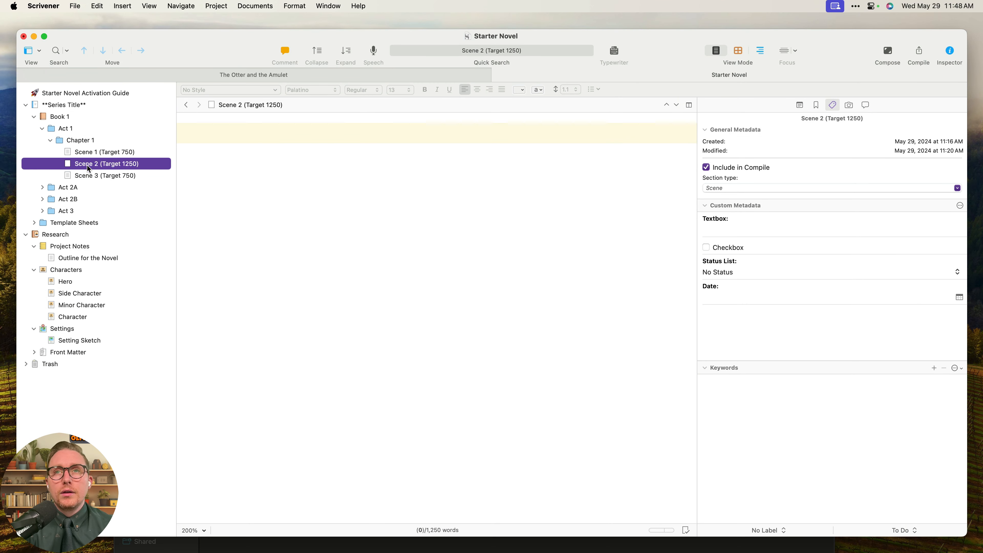
left_click(763, 272)
left_click(793, 339)
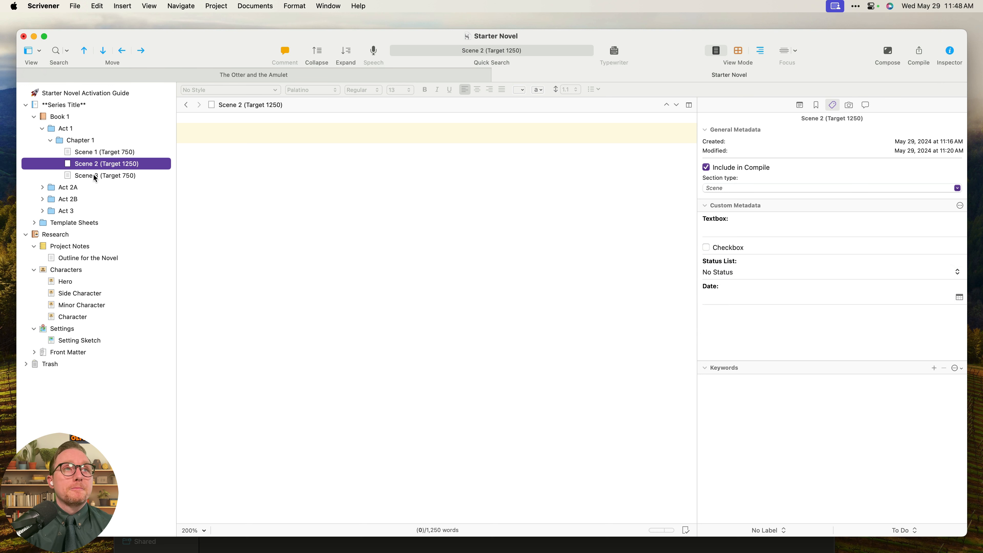
key("Down")
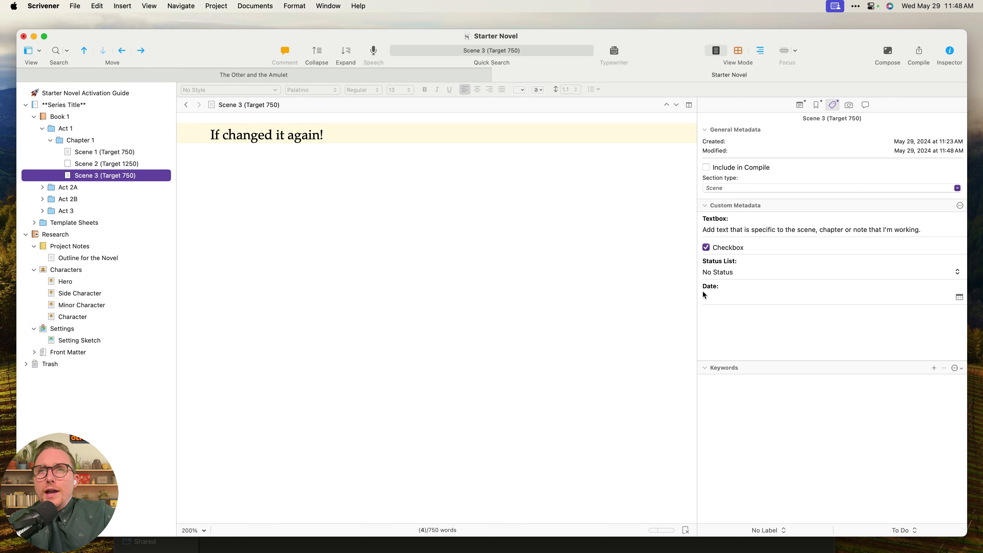
Set Scene 3's custom Date field to 5/30/24.
left_click(959, 298)
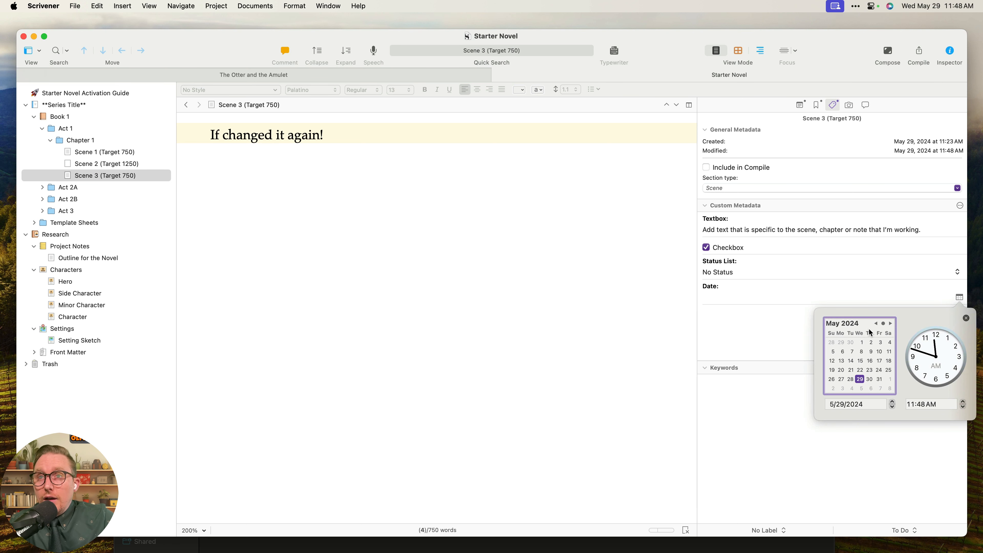
left_click(870, 379)
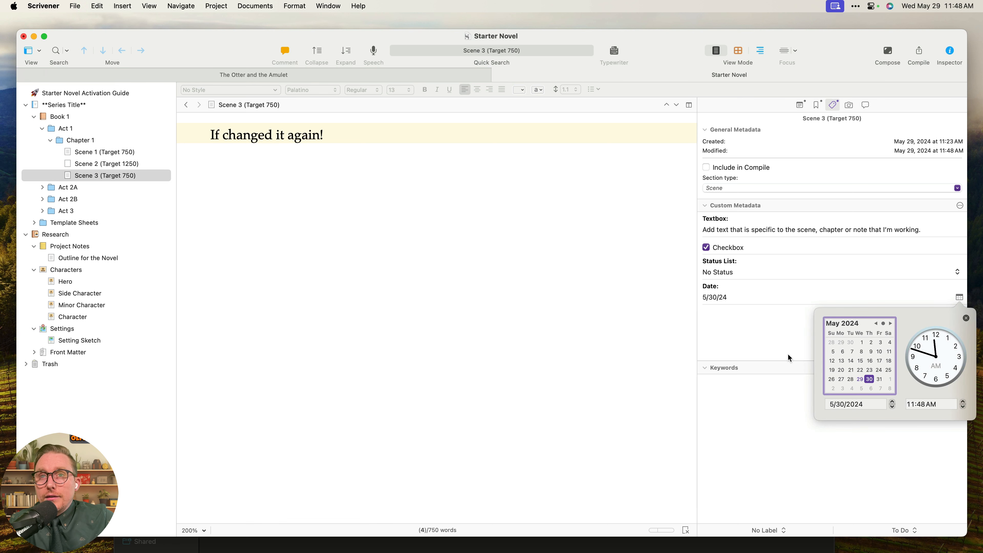
left_click(755, 325)
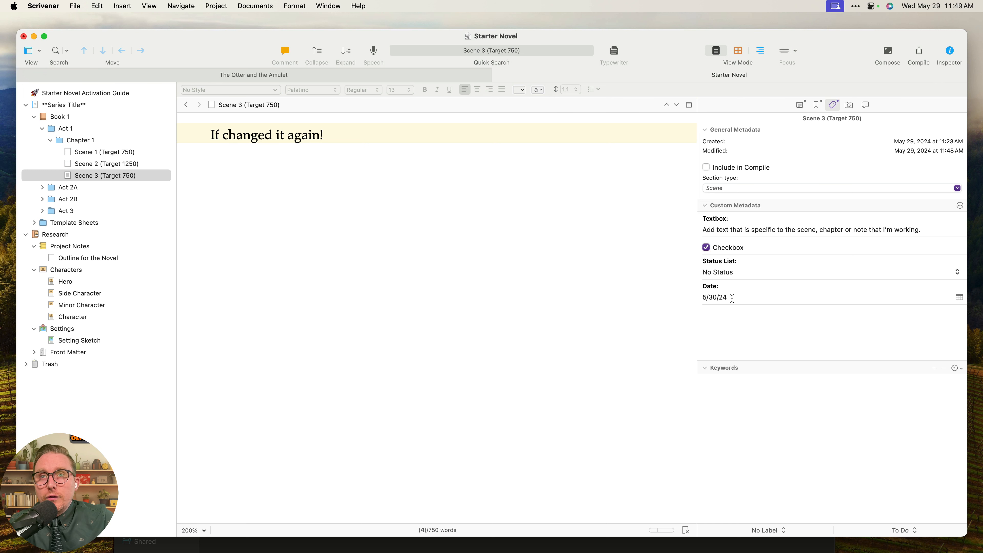
left_click(717, 298)
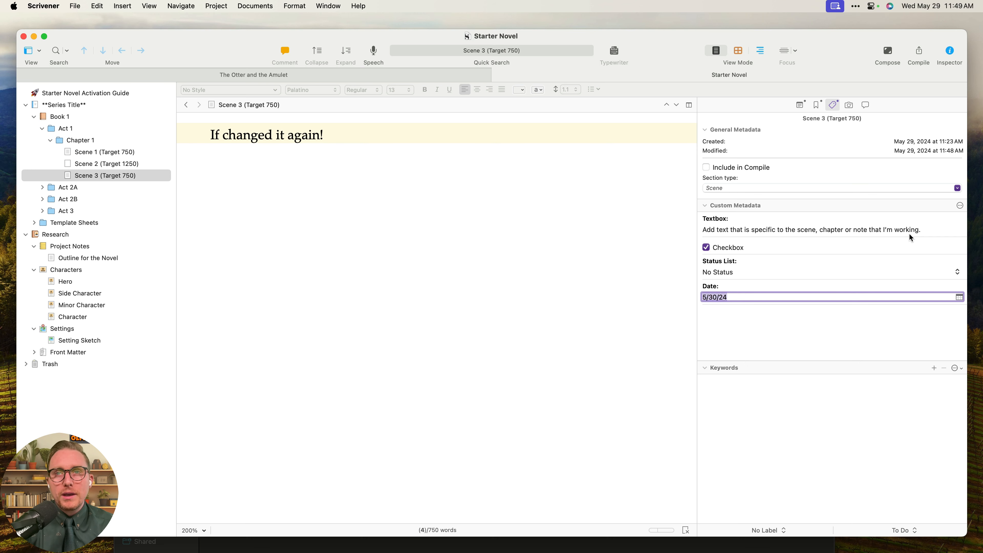
Reopen the custom metadata settings and rename the Textbox field as Minor Characters.
left_click(960, 206)
double_click(447, 212)
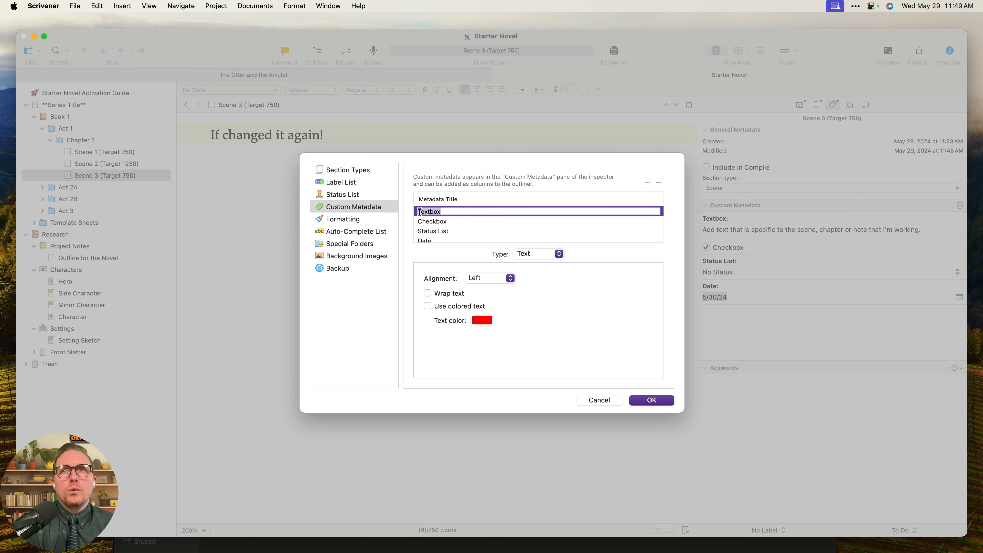
key("BackSpace")
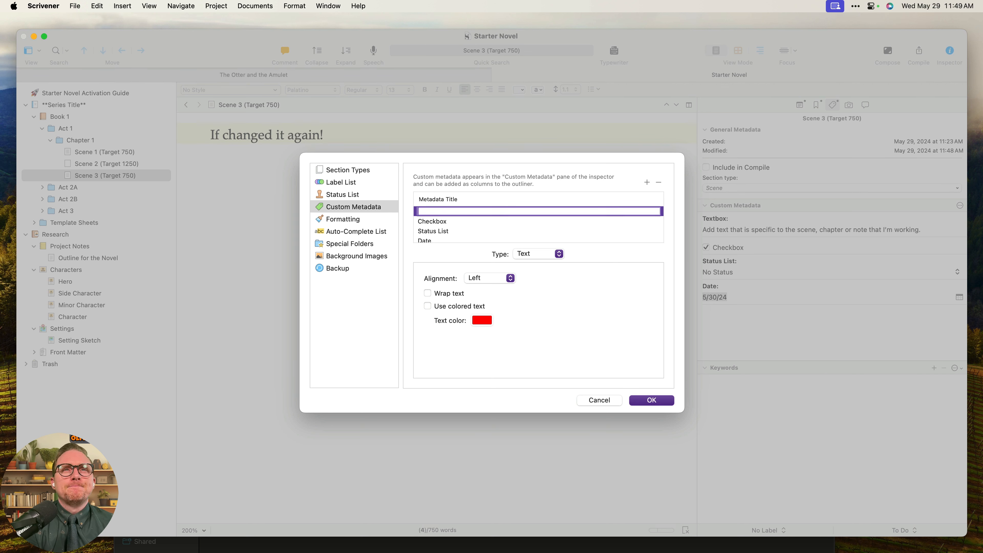
type("Charac")
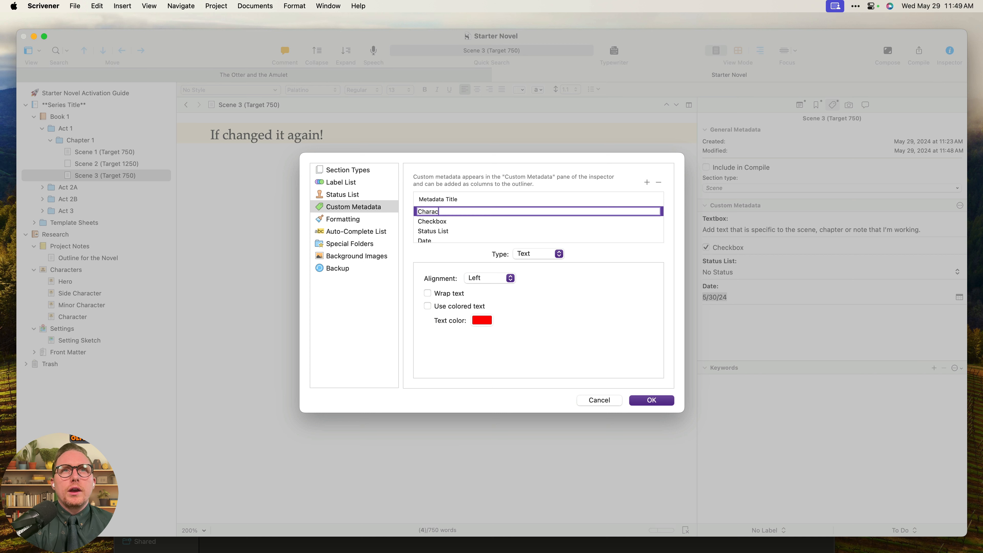
type("ters")
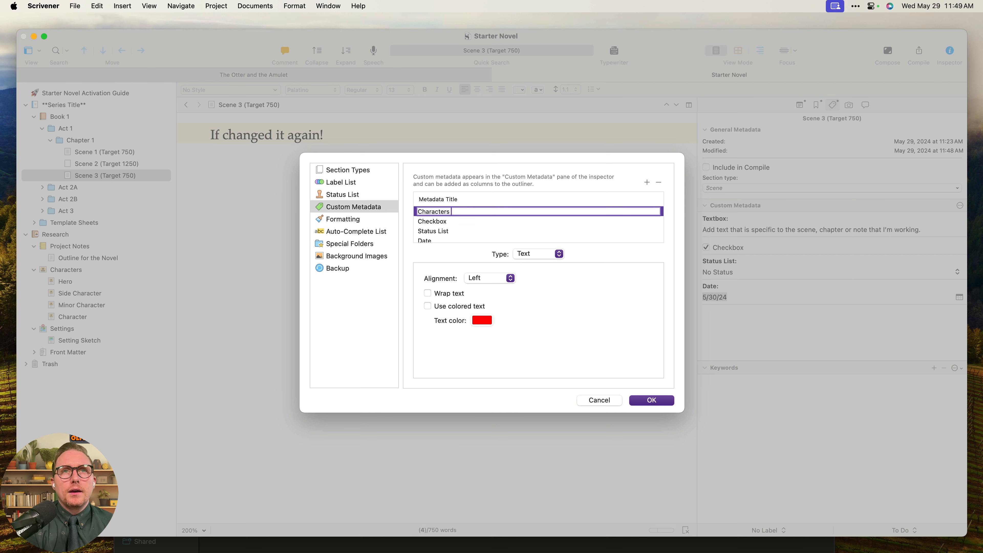
type("Minor")
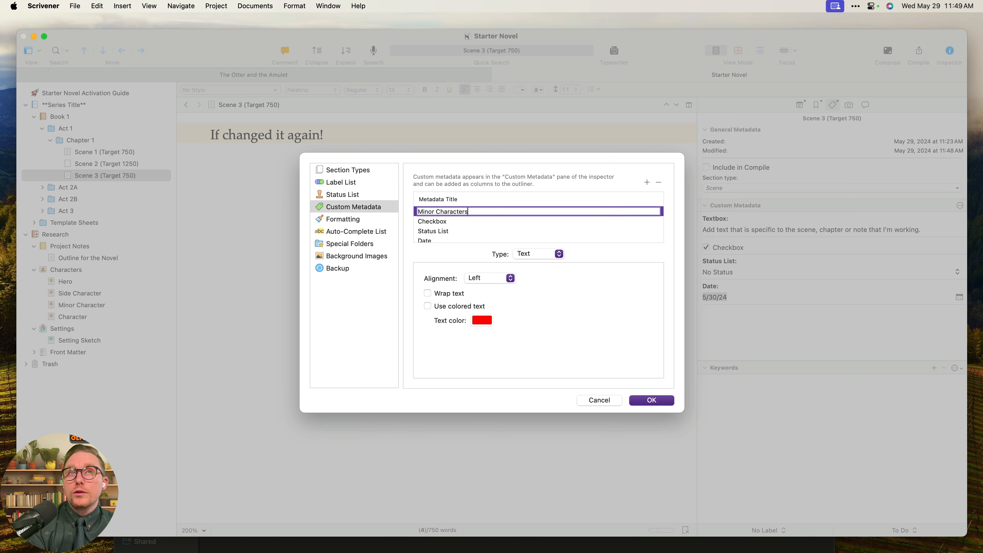
key("super+a")
key("Return")
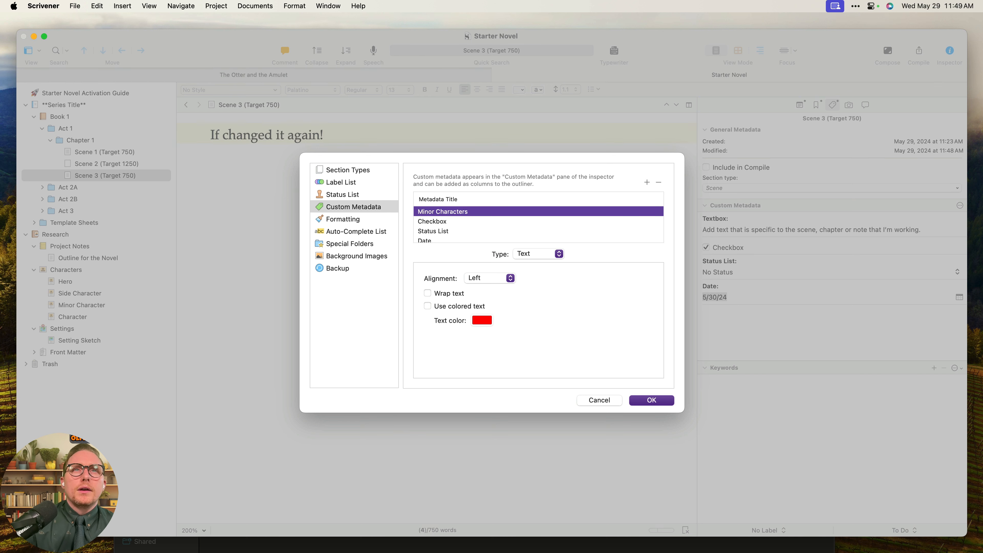
Rename the Checkbox field as "Done?" and the Status List field as Plot.
double_click(441, 223)
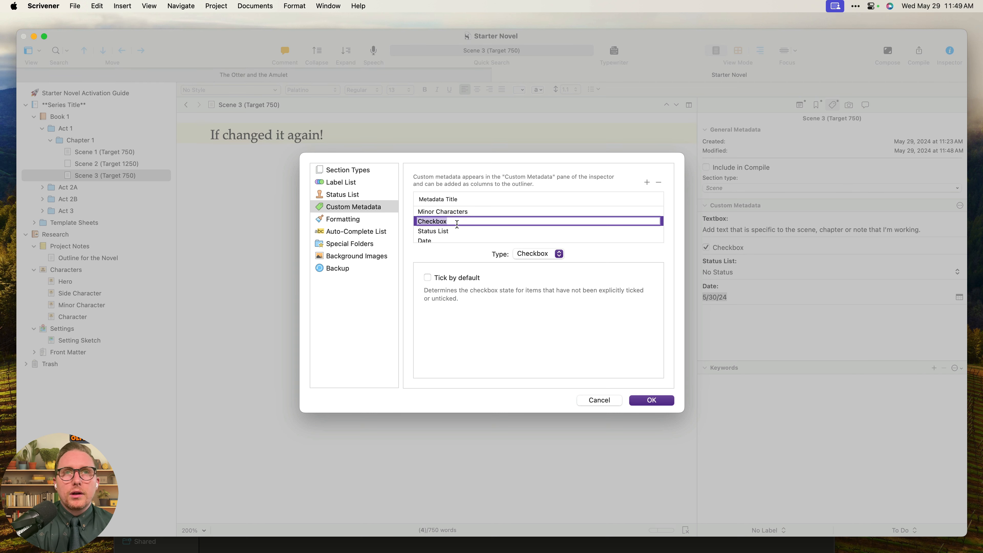
type("Dont")
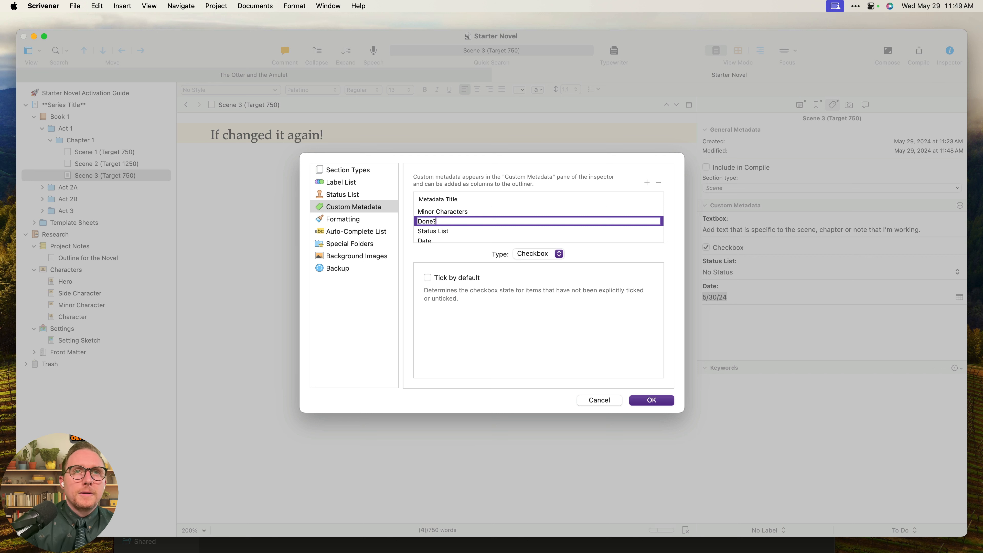
key("Tab")
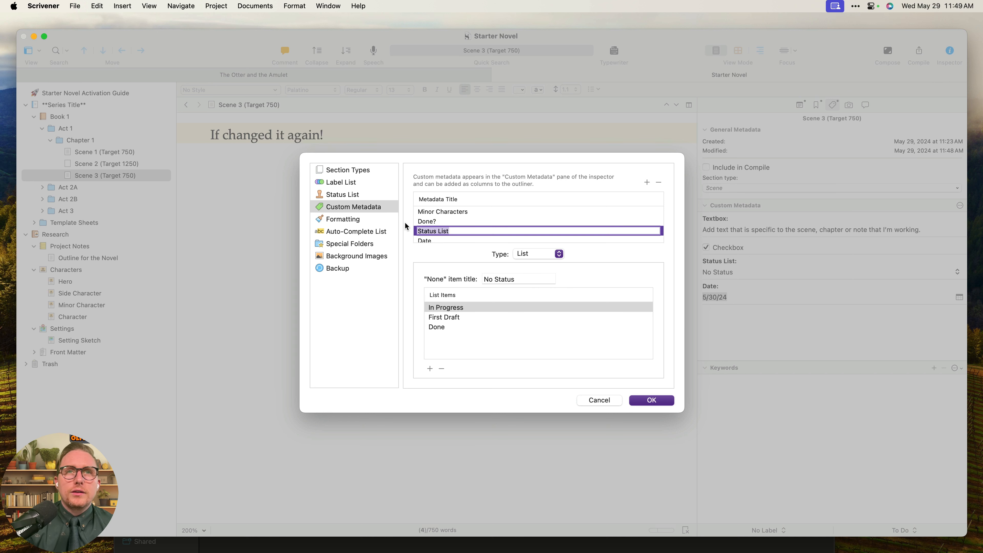
key("BackSpace")
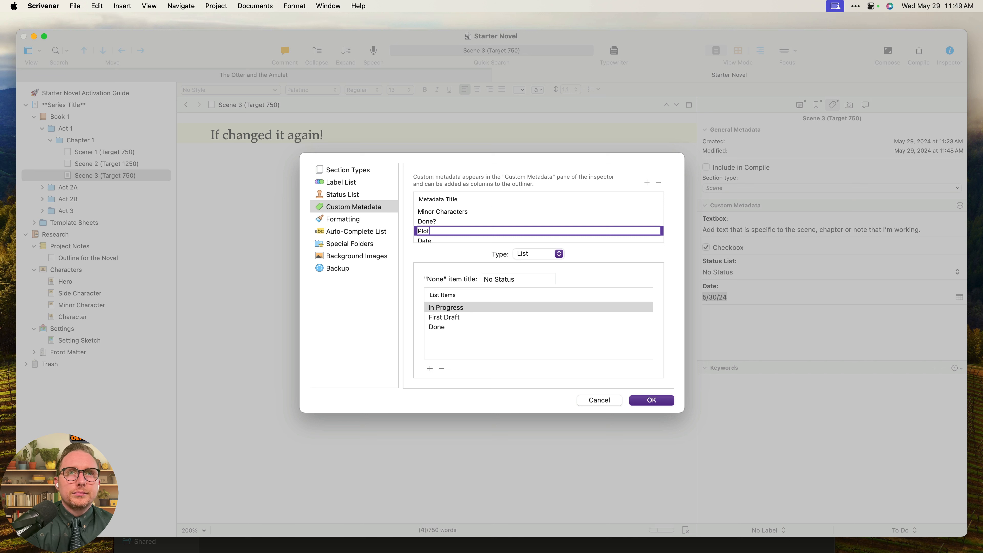
key("Return")
Rename the custom metadata field titled Date as Due Date.
scroll(512, 214, "down", 1)
left_click(433, 238)
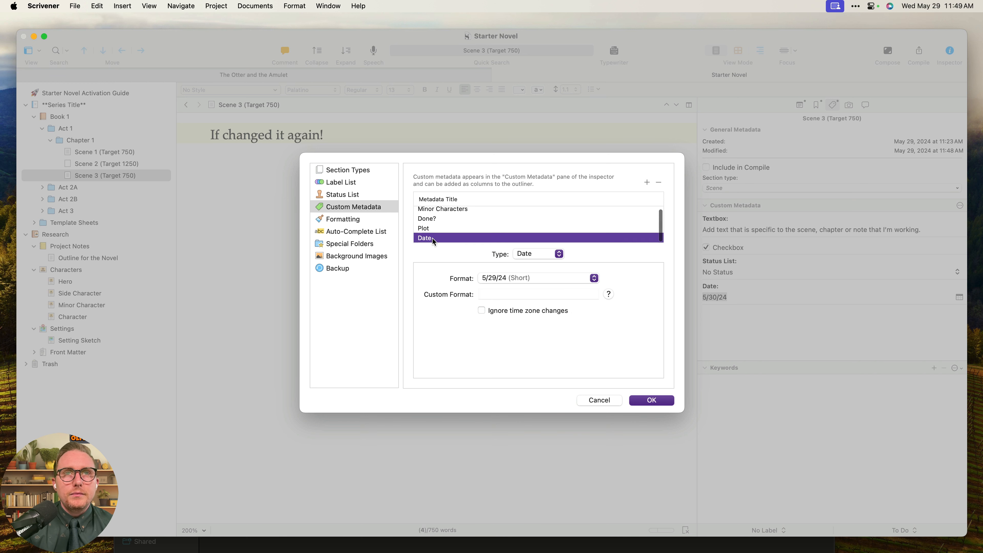
left_click(447, 240)
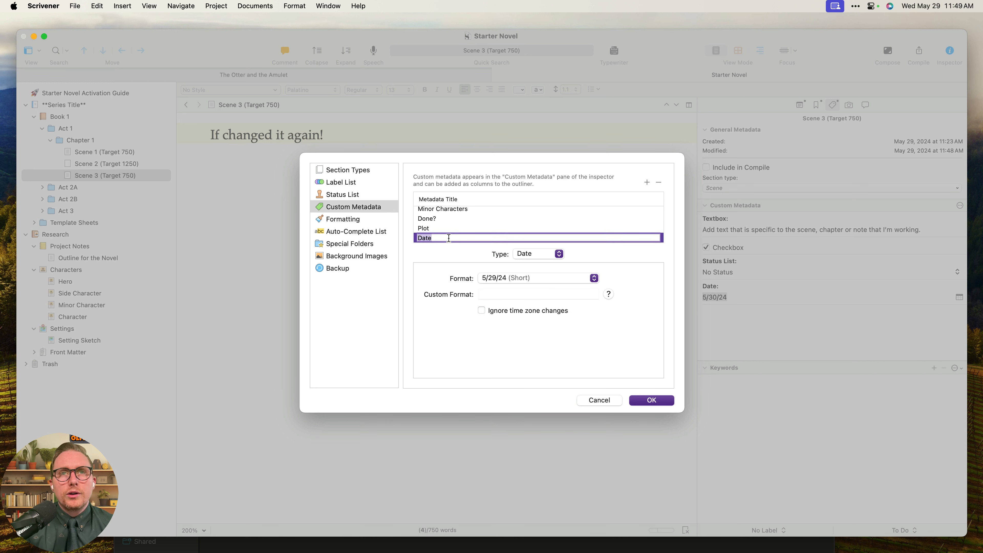
key("Left")
type("Due")
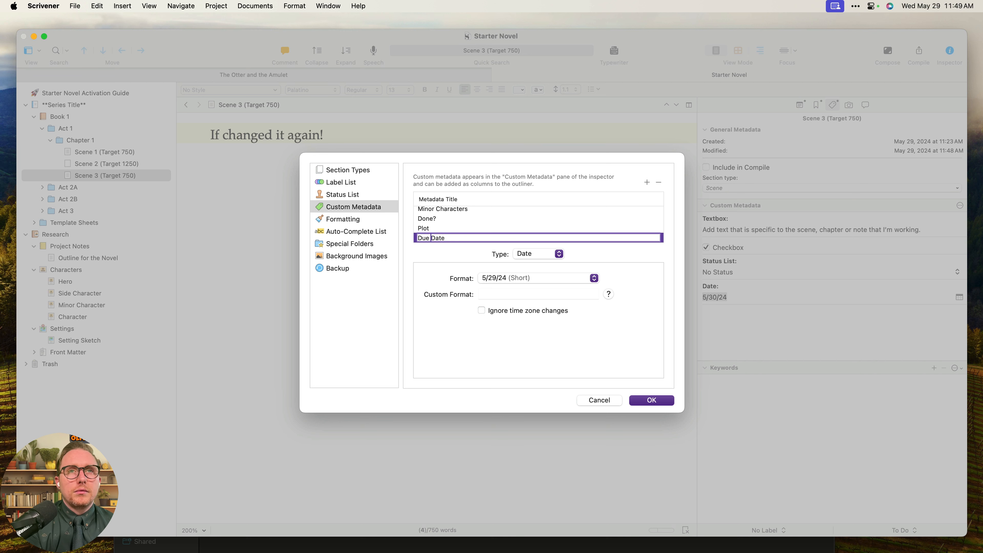
Enable colored text for the Minor Characters field and turn off ticking by default for the "Done?" checkbox field.
key("Return")
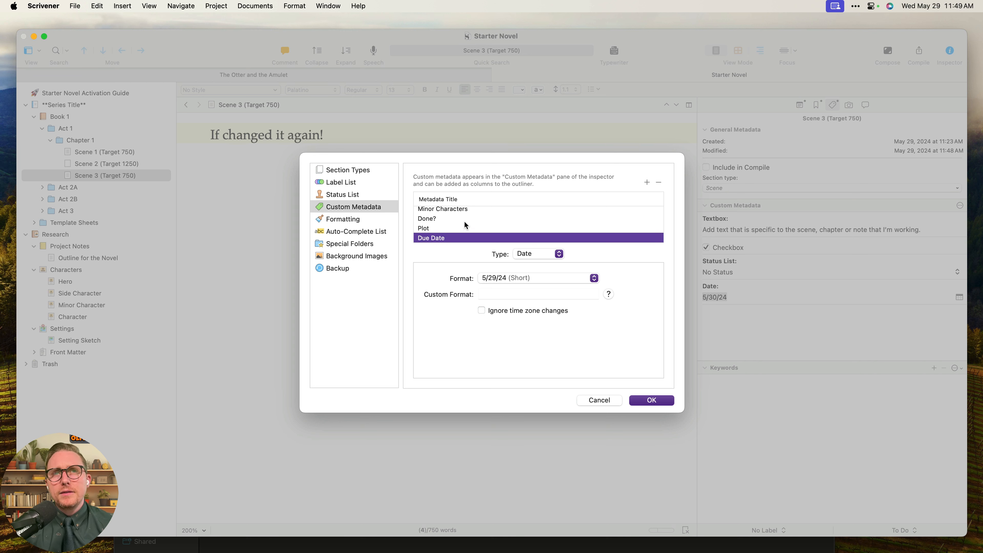
scroll(467, 223, "up", 1)
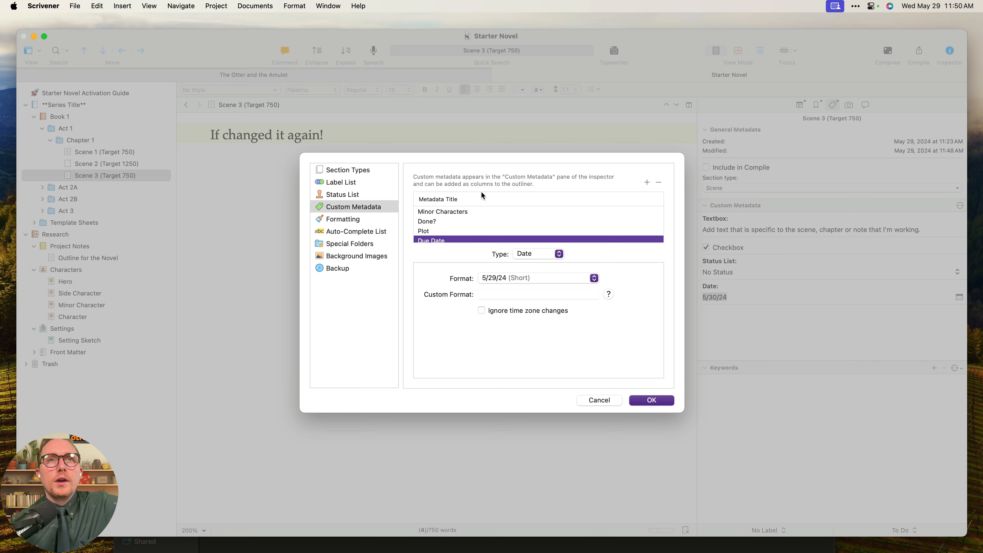
left_click(476, 212)
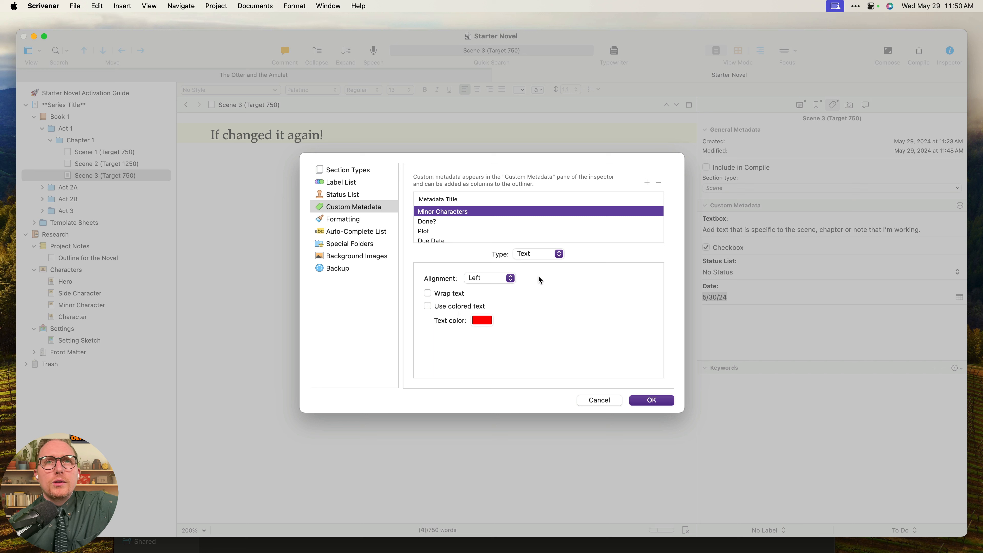
left_click(468, 307)
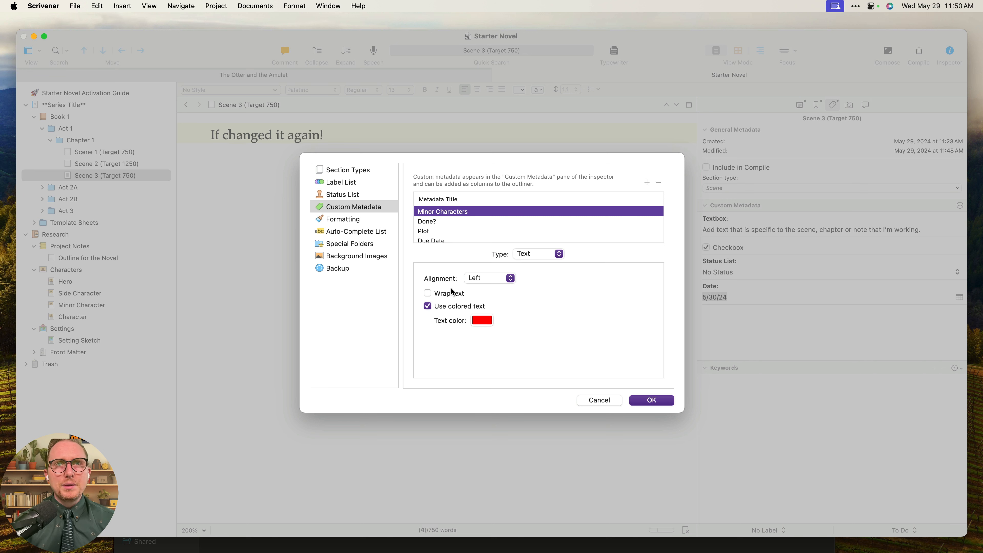
left_click(497, 278)
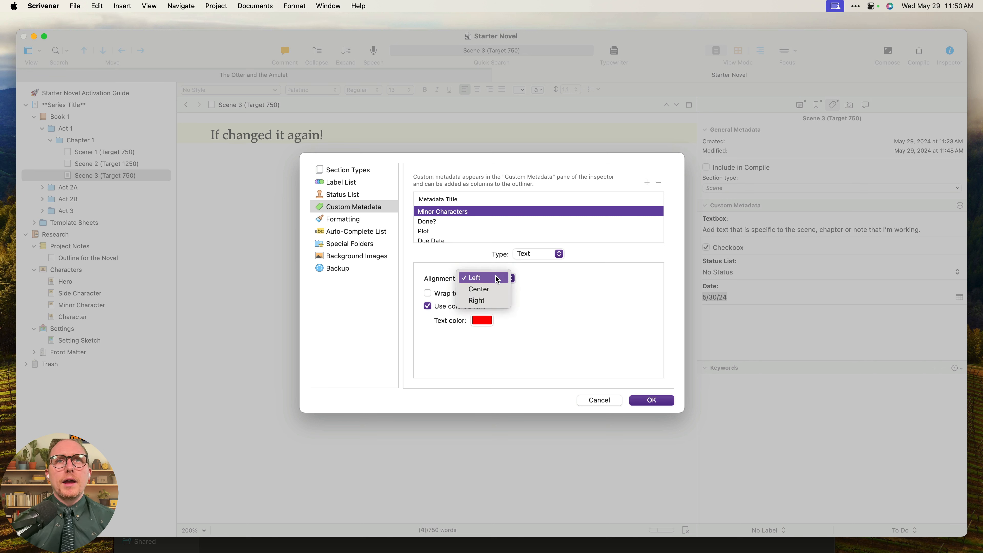
left_click(588, 302)
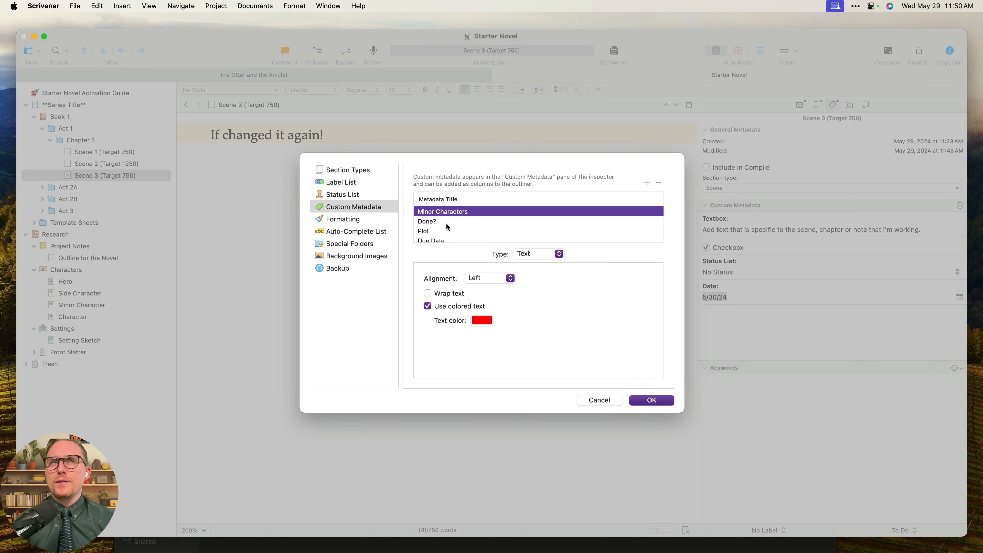
left_click(435, 223)
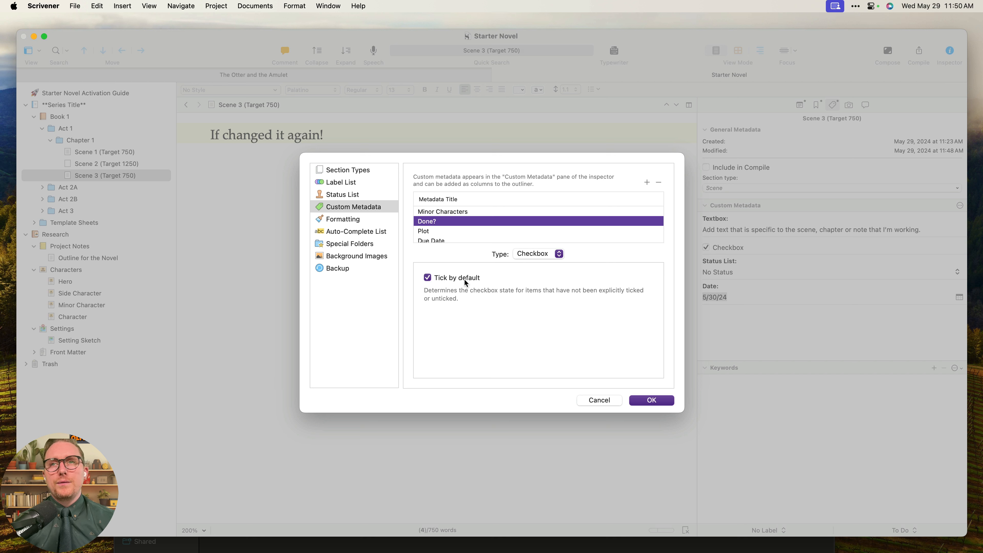
left_click(454, 279)
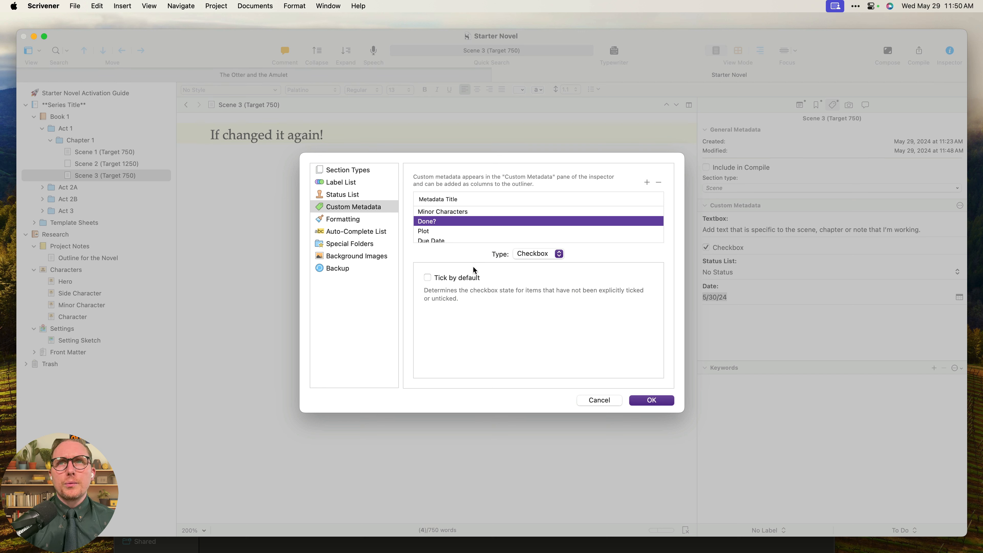
Rename the Plot field's three list items as Act 1, Act 2 and Act 3.
left_click(457, 232)
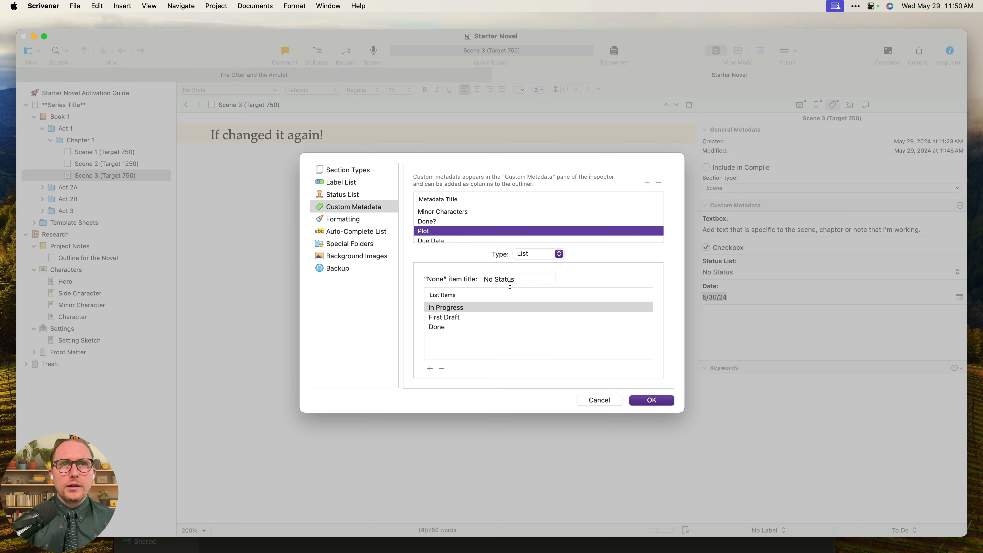
left_click(457, 310)
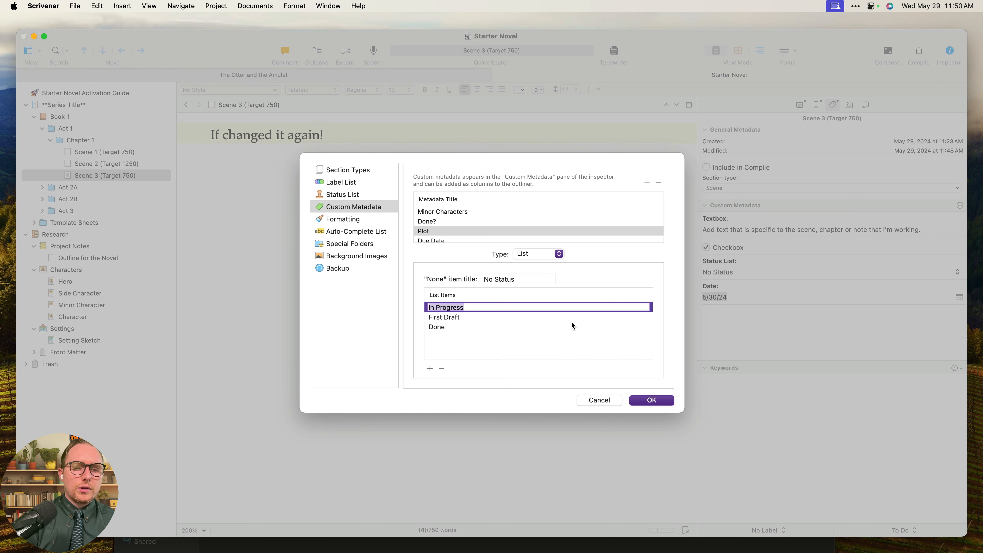
type("Act 1")
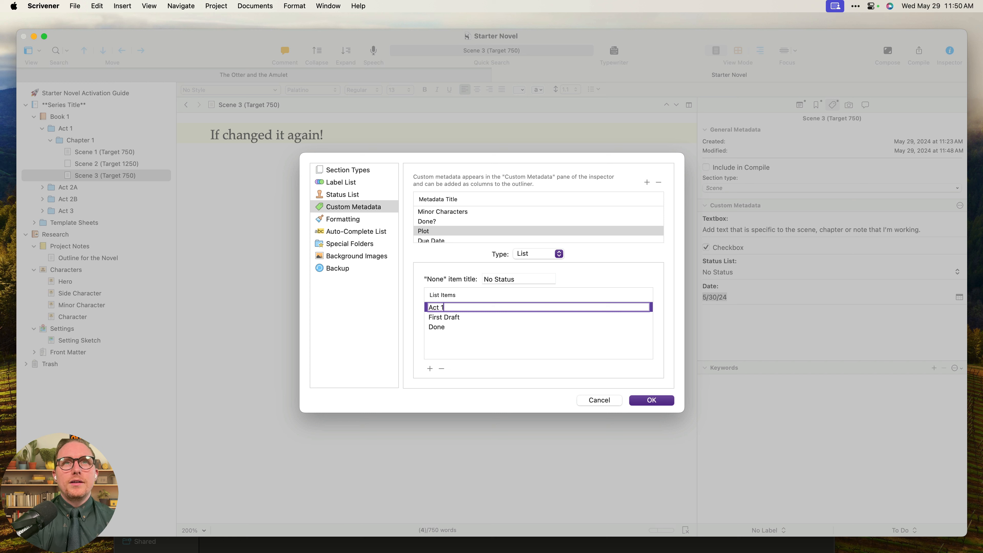
key("Return")
left_click(444, 317)
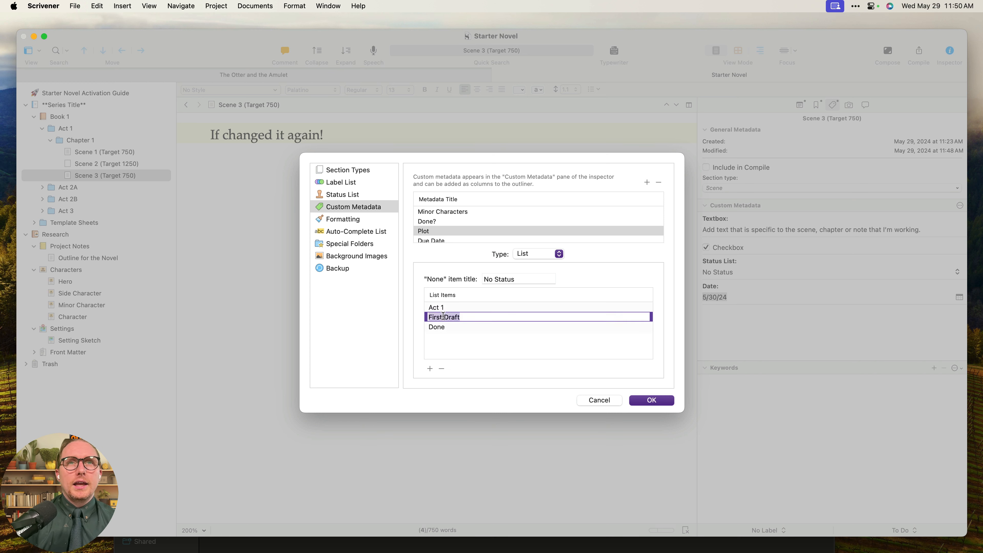
type("ACt 2")
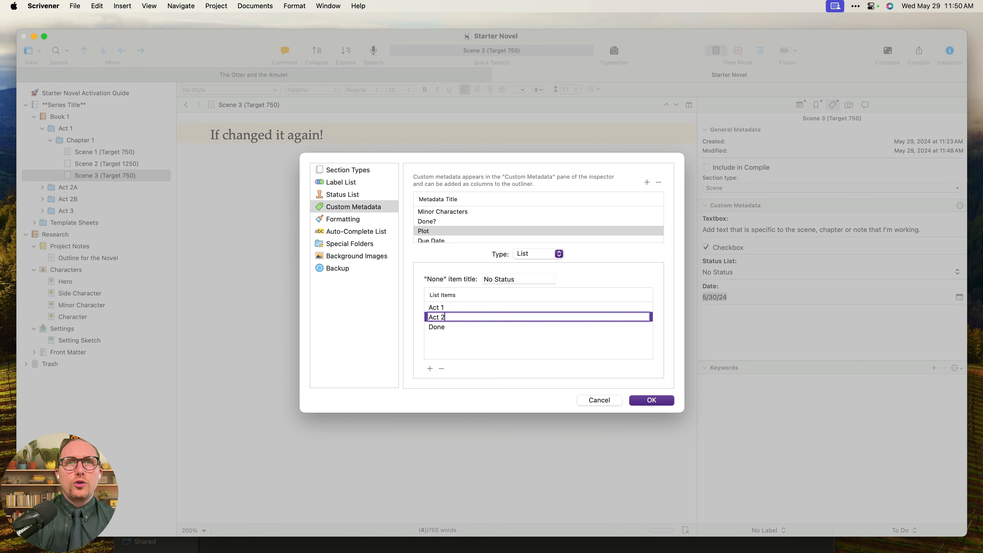
key("Return")
key("Down")
key("Return")
type("AC")
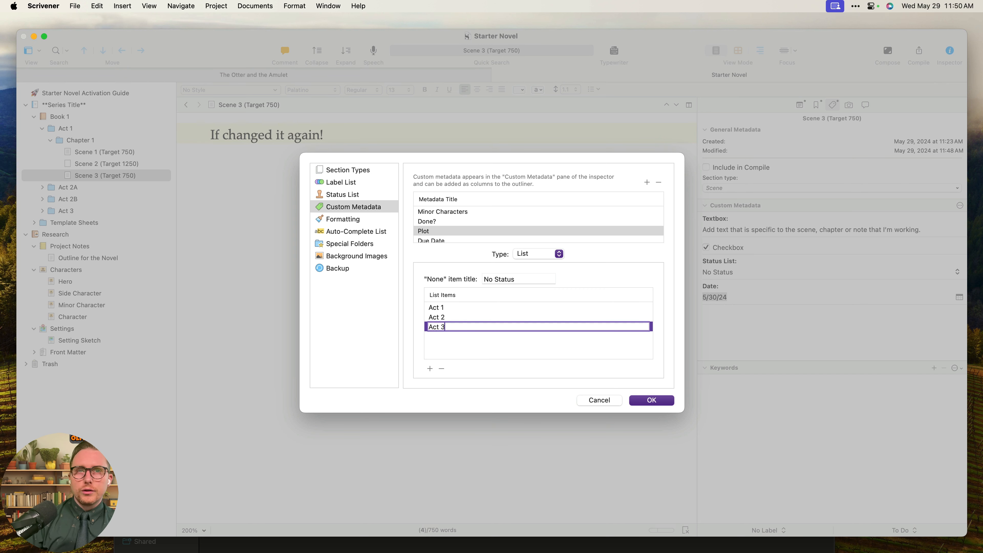
key("Return")
key("Up")
key("Up")
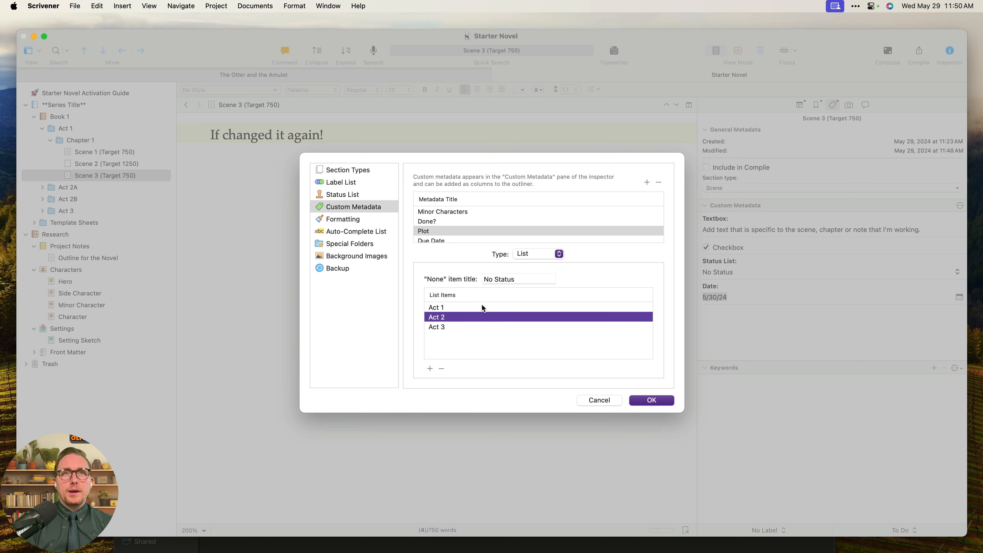
left_click(486, 316)
left_click(485, 326)
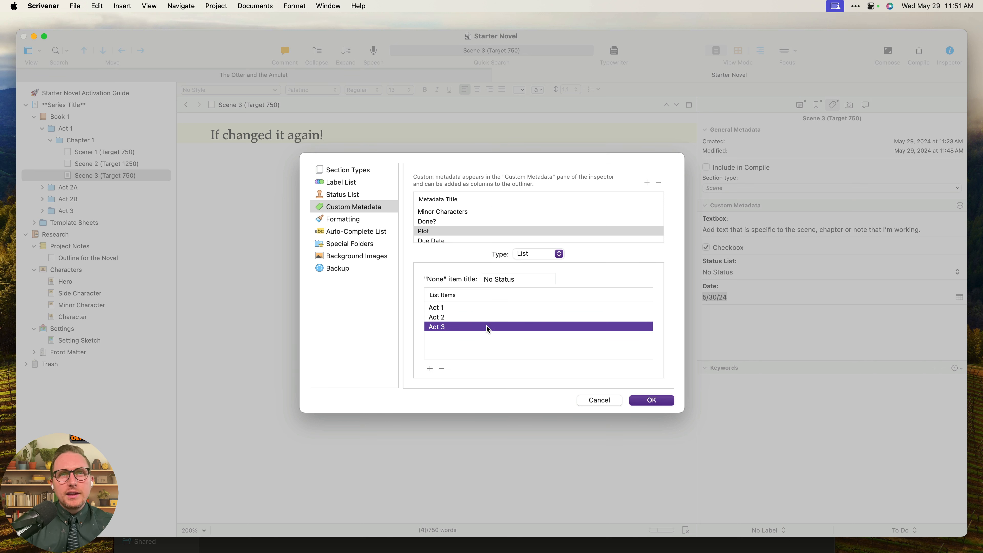
left_click(486, 320)
left_click(482, 311)
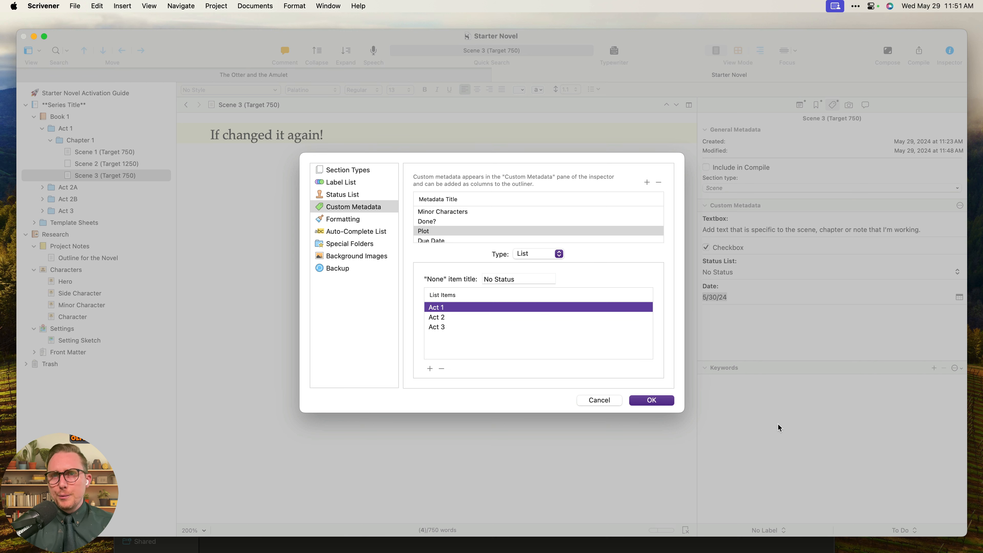
left_click(475, 319)
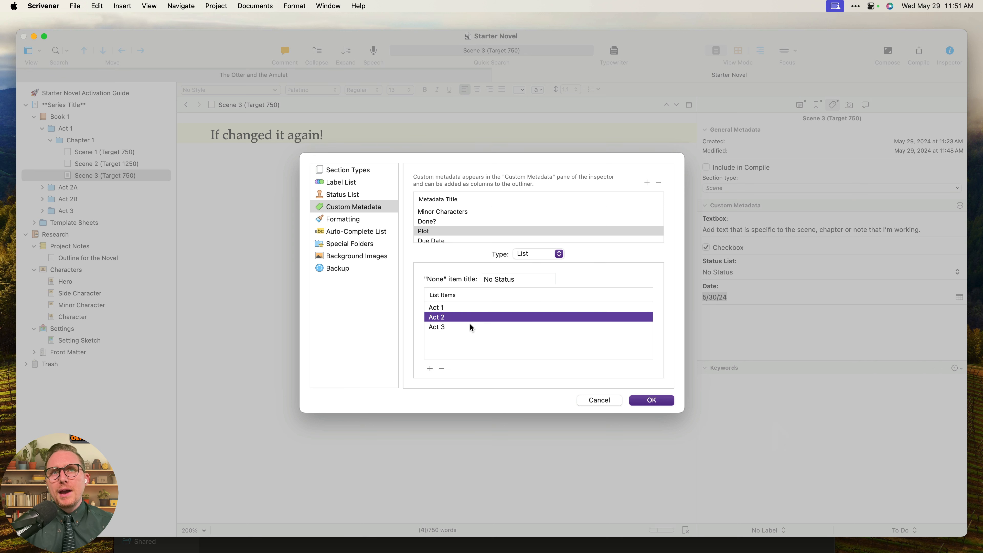
left_click(468, 324)
left_click(461, 310)
left_click(464, 318)
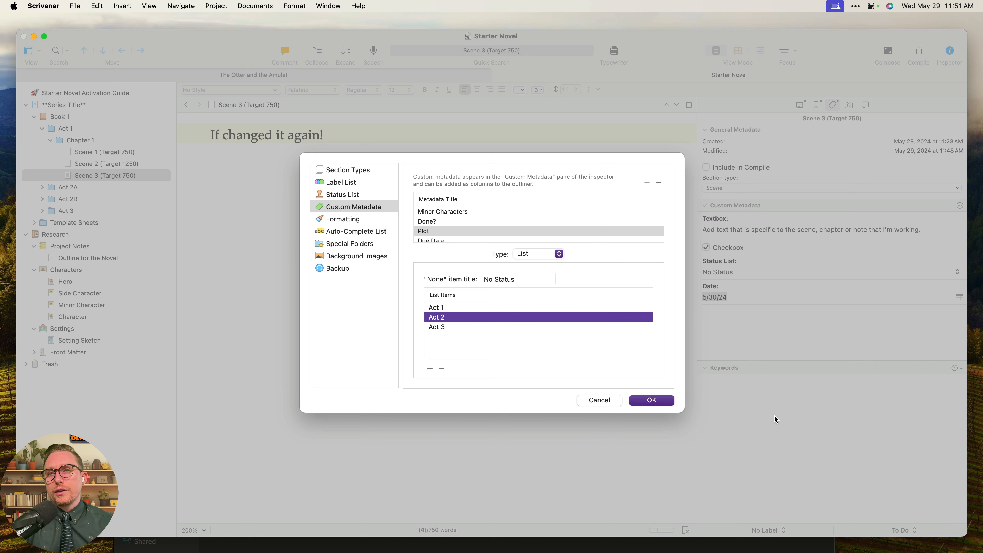
left_click(445, 328)
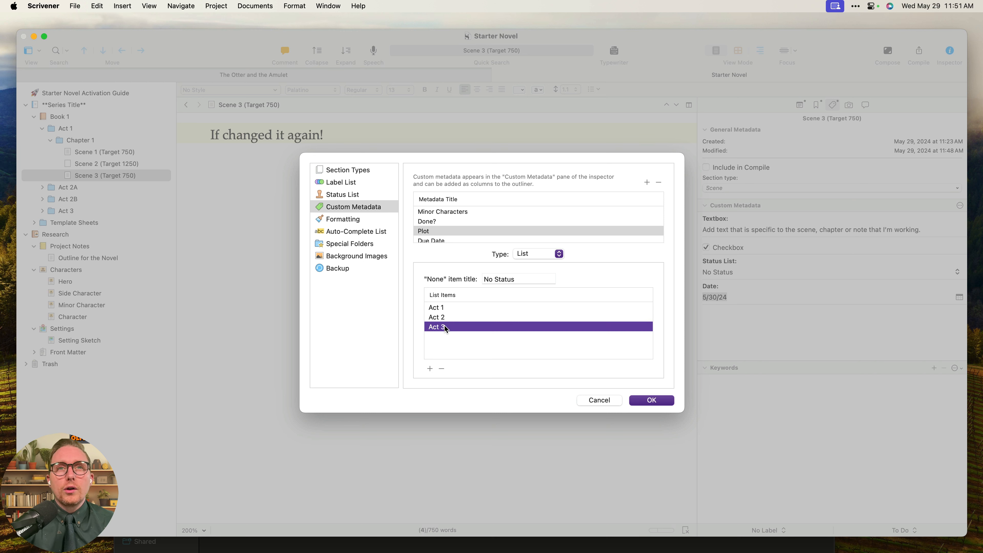
left_click(452, 317)
key("Up")
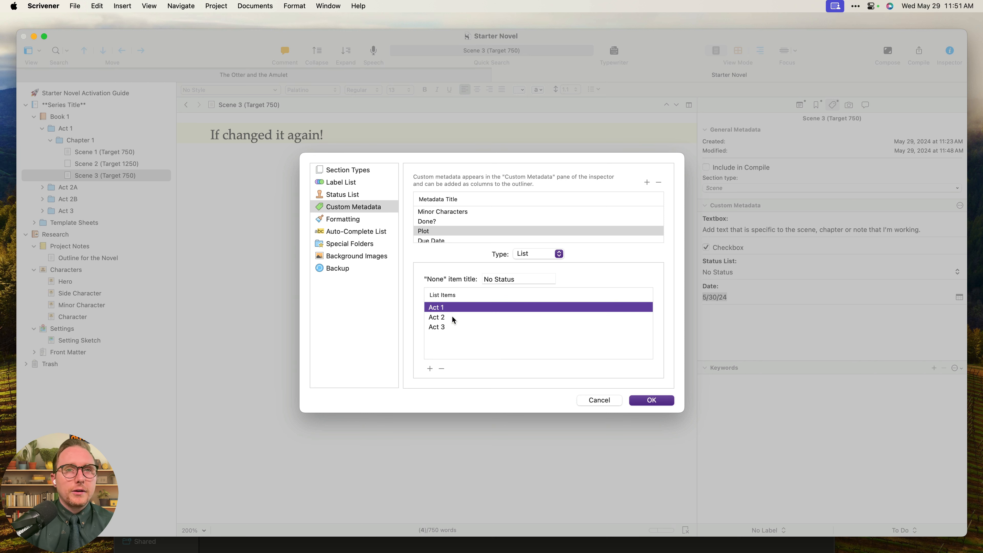
key("super+a")
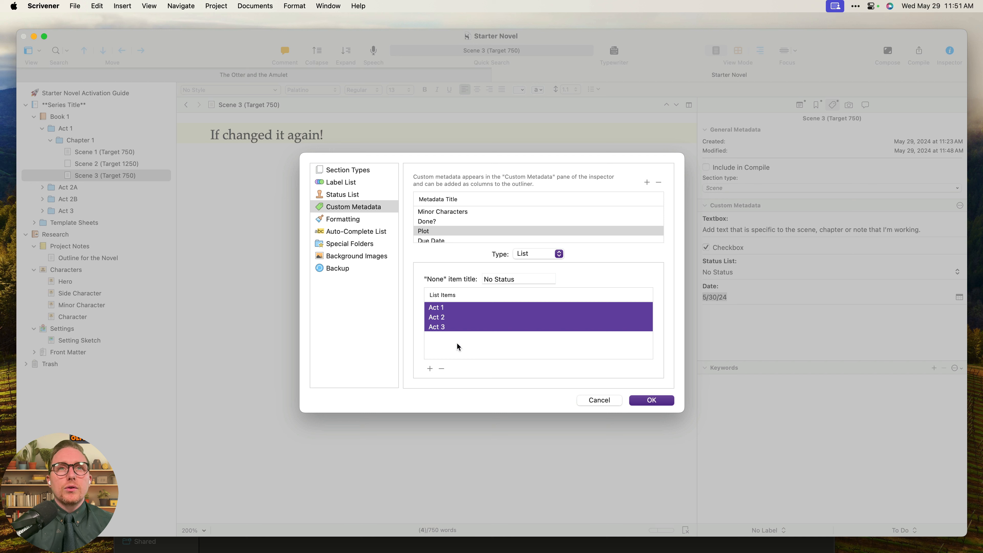
left_click(482, 348)
Set the Due Date field's format to the short date with time (Short+Time).
left_click(495, 240)
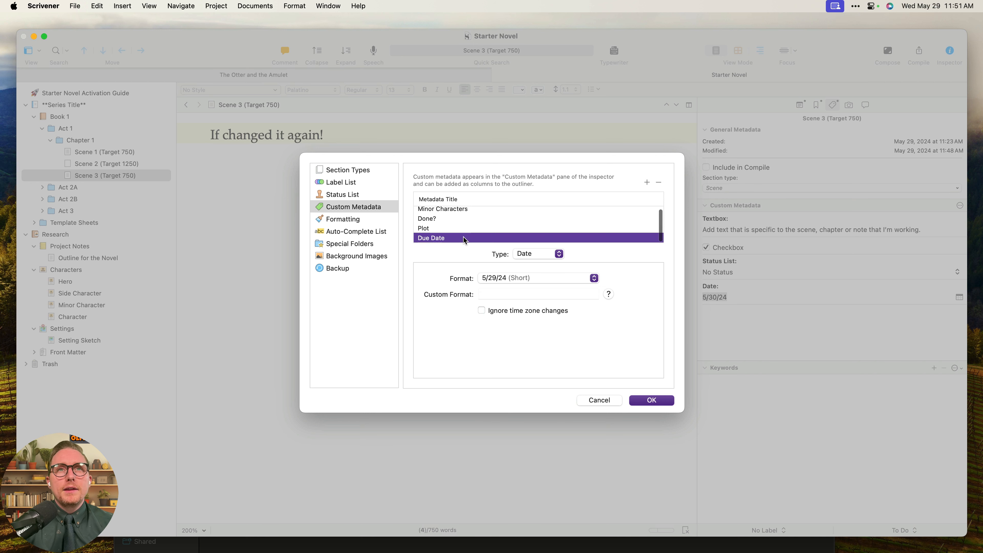
left_click(550, 282)
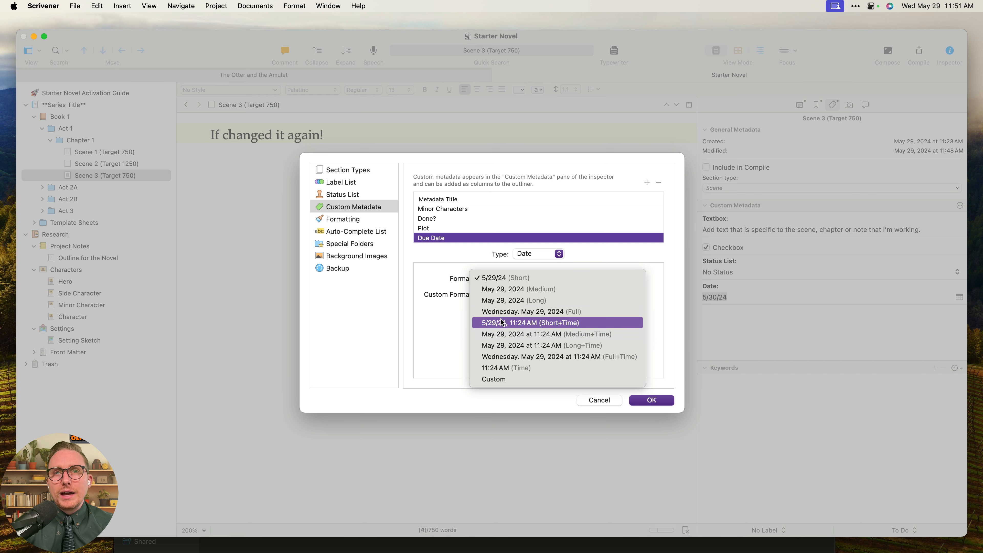
left_click(512, 324)
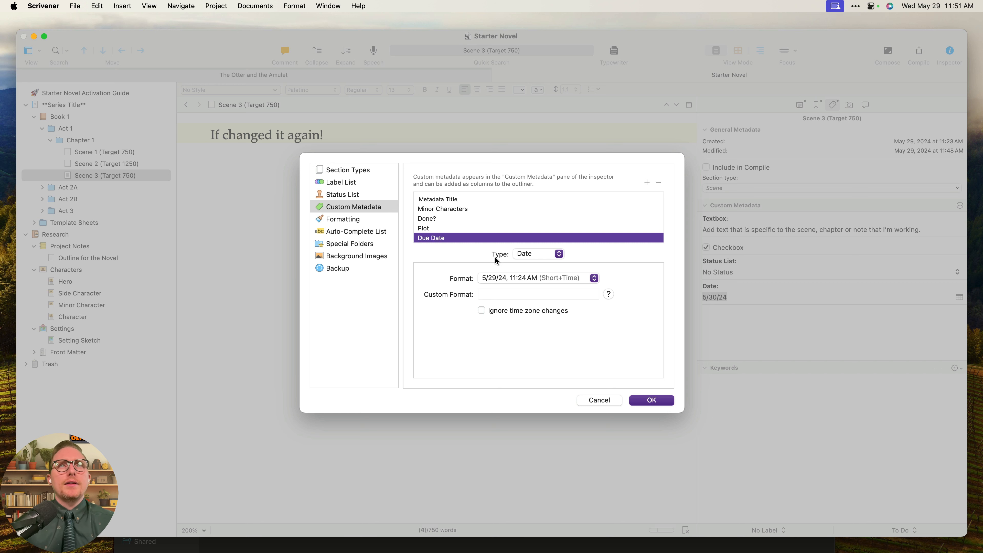
Review the settings of the Minor Characters, "Done?" and Due Date fields, including the available field types and date formats.
left_click(460, 212)
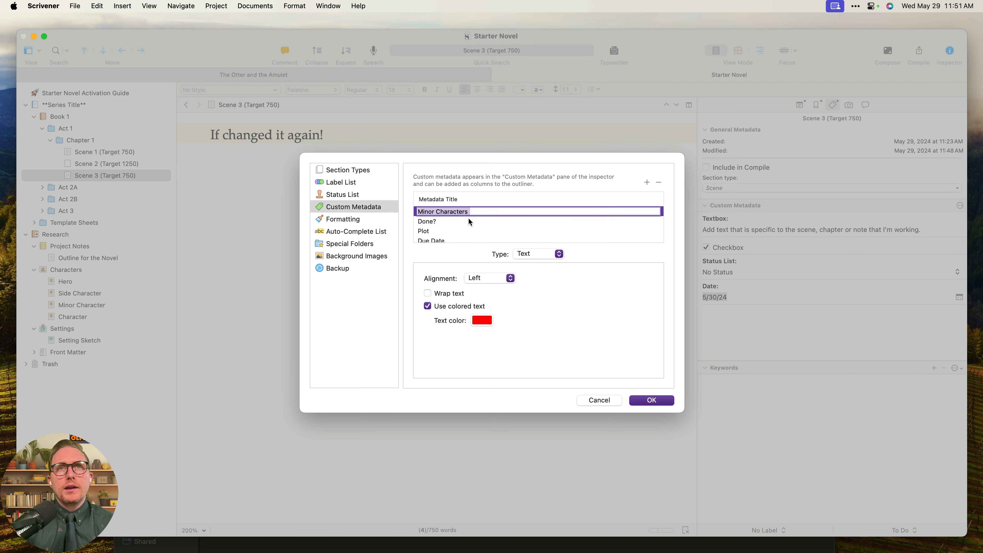
left_click(439, 239)
left_click(539, 259)
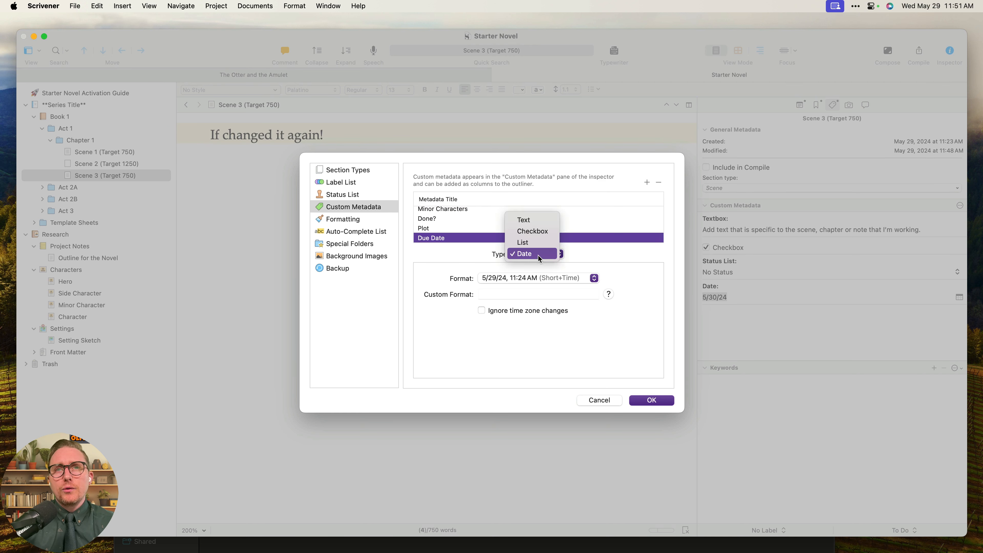
left_click(600, 277)
left_click(580, 282)
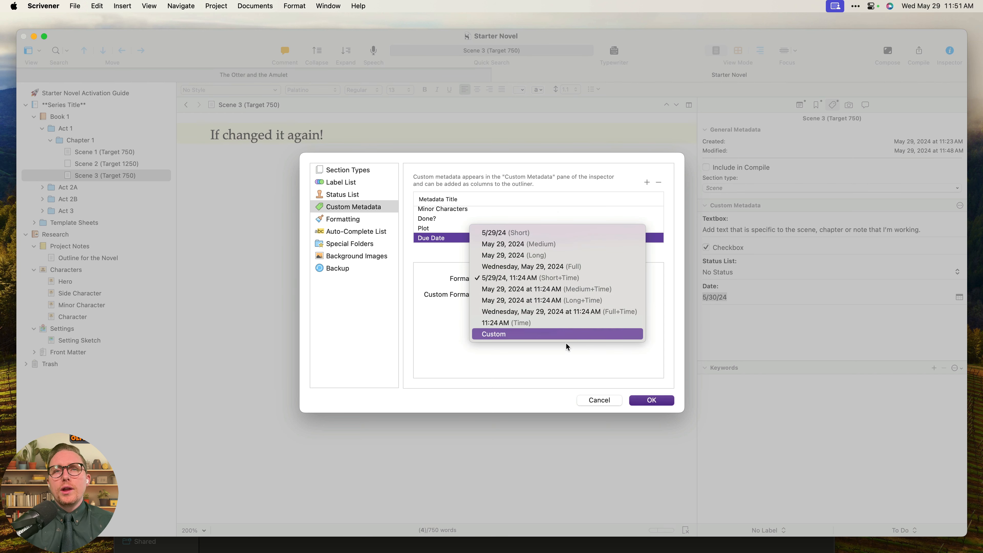
left_click(582, 369)
scroll(448, 223, "up", 1)
left_click(450, 218)
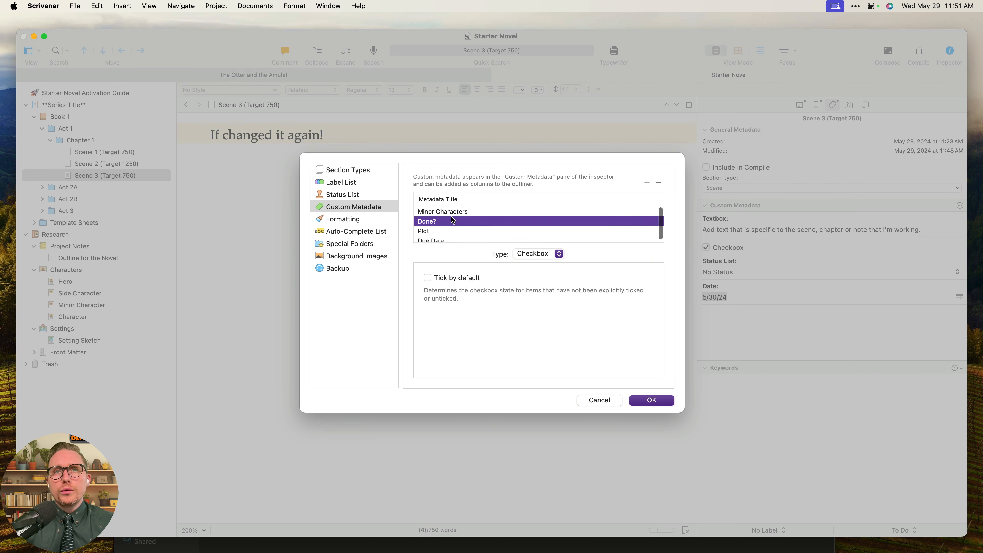
left_click(452, 213)
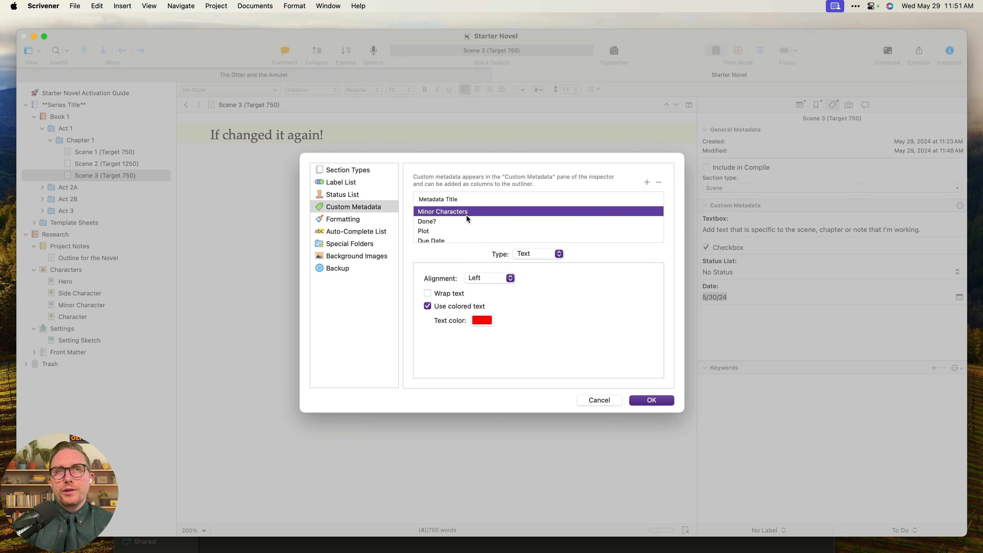
scroll(465, 231, "down", 1)
Try the Custom date format for the Due Date field.
left_click(450, 237)
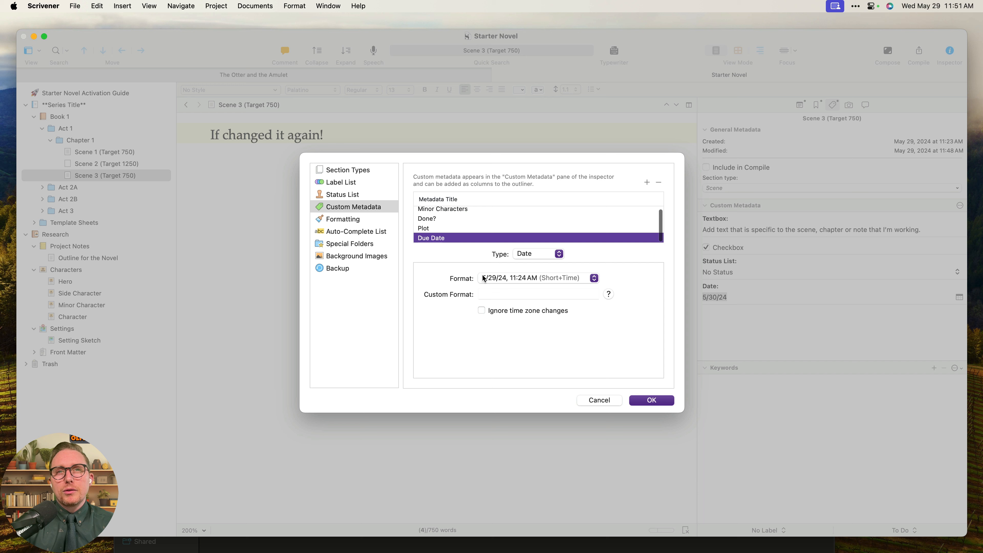
left_click(512, 278)
left_click(532, 334)
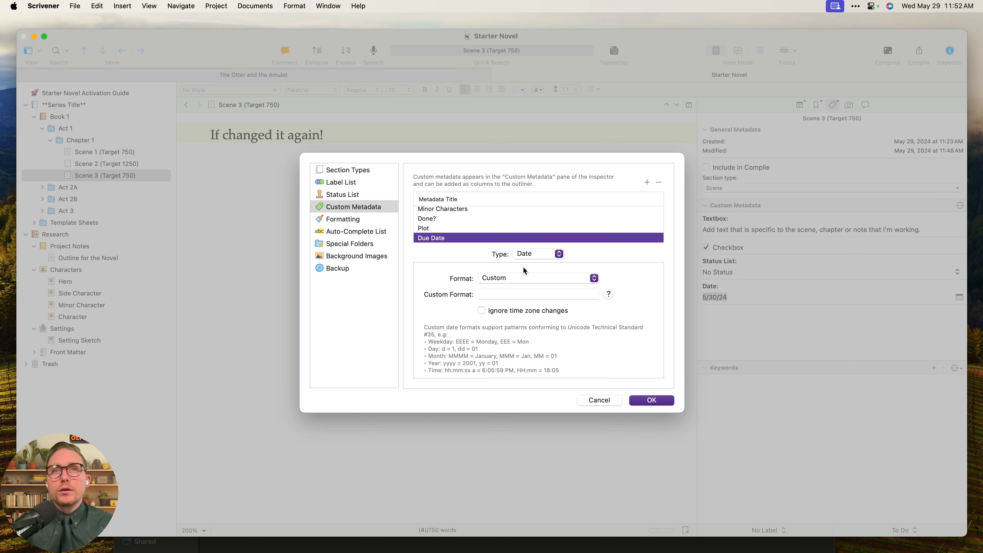
Return the Due Date field to the Short+Time format and save the custom metadata settings.
left_click(531, 276)
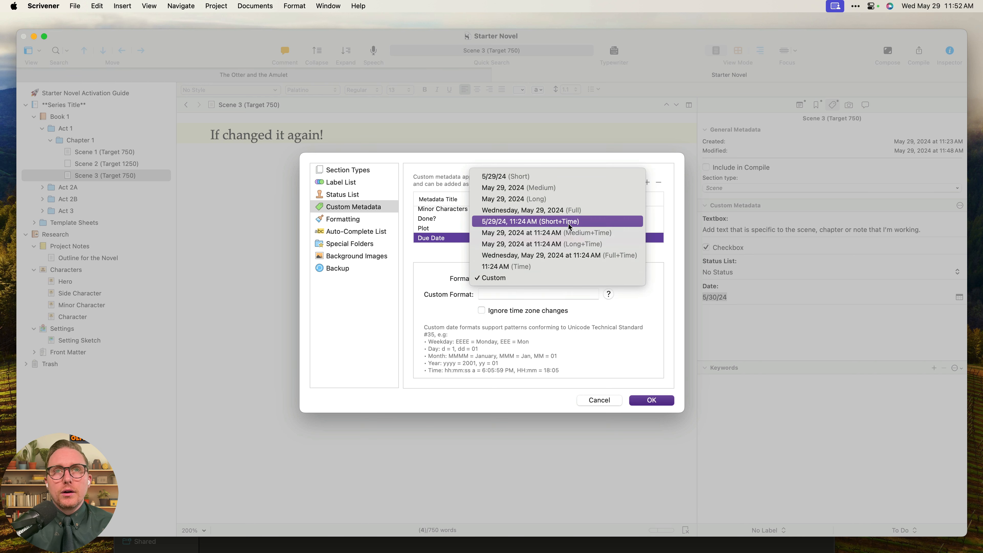
left_click(518, 219)
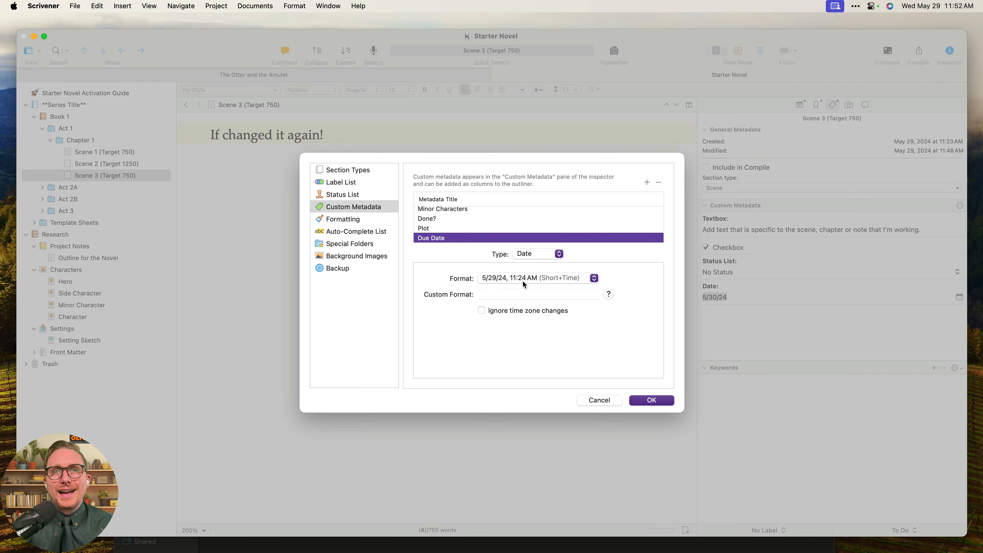
left_click(662, 399)
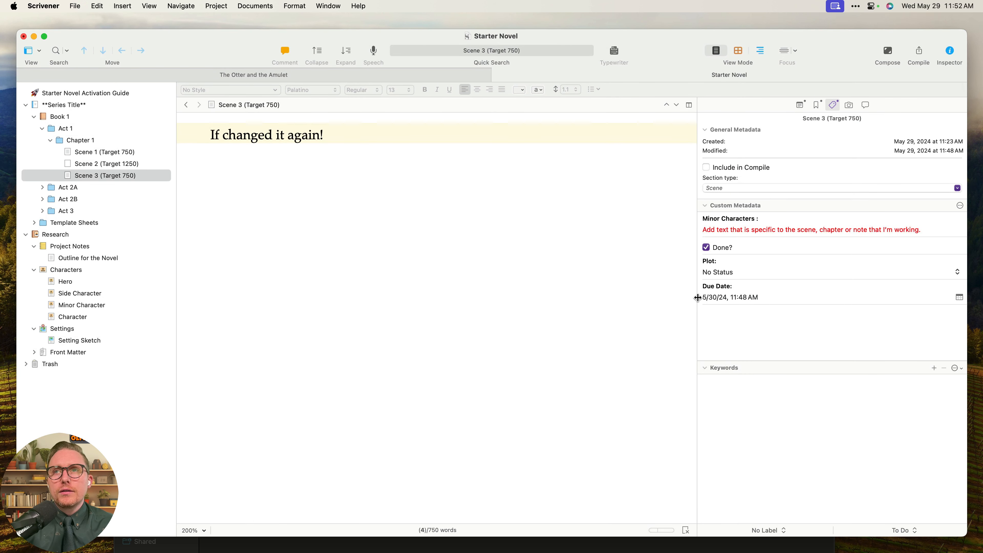
Widen the inspector and set Scene 2's Plot field to Act 1, leaving its Done? box unticked.
left_click_drag(698, 297, 679, 296)
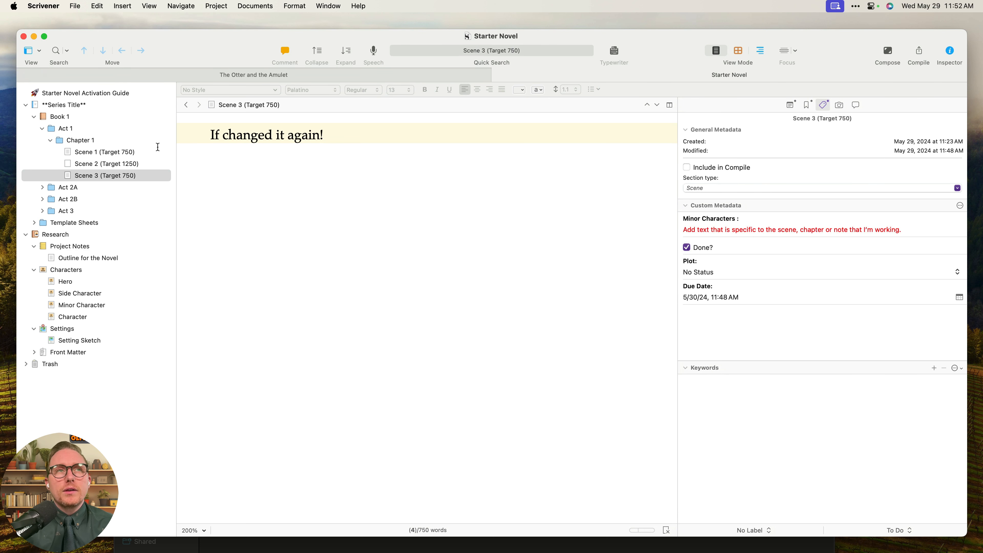
left_click(134, 168)
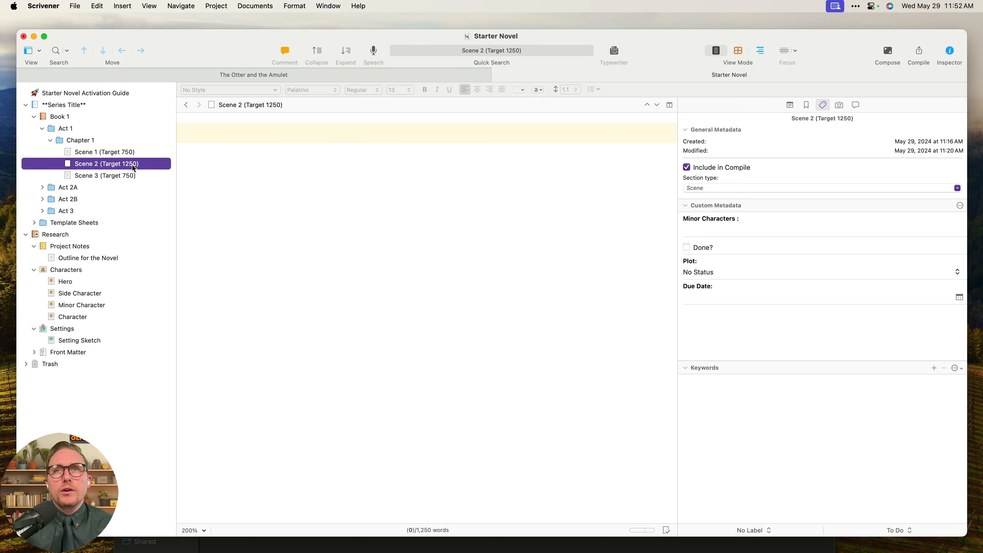
left_click(688, 248)
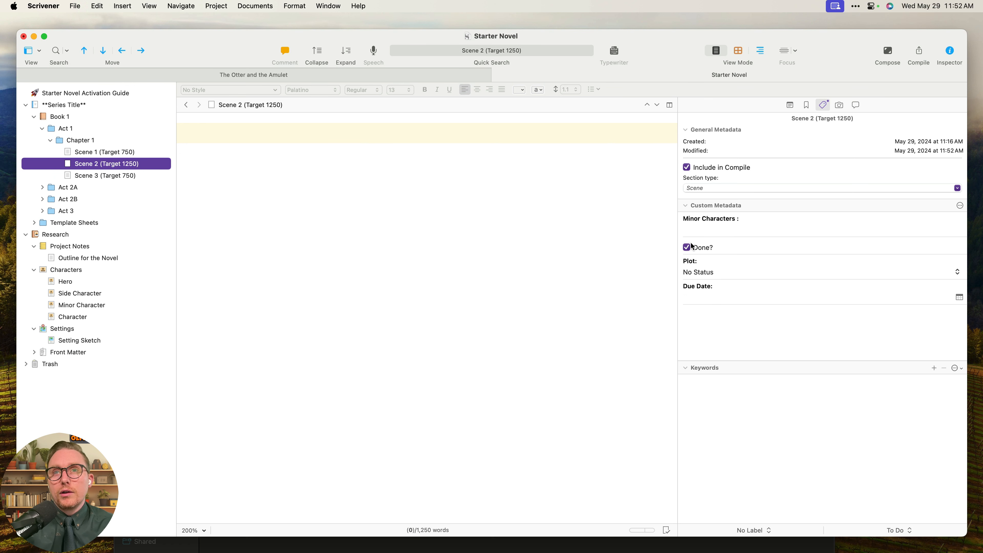
left_click(688, 247)
left_click(712, 273)
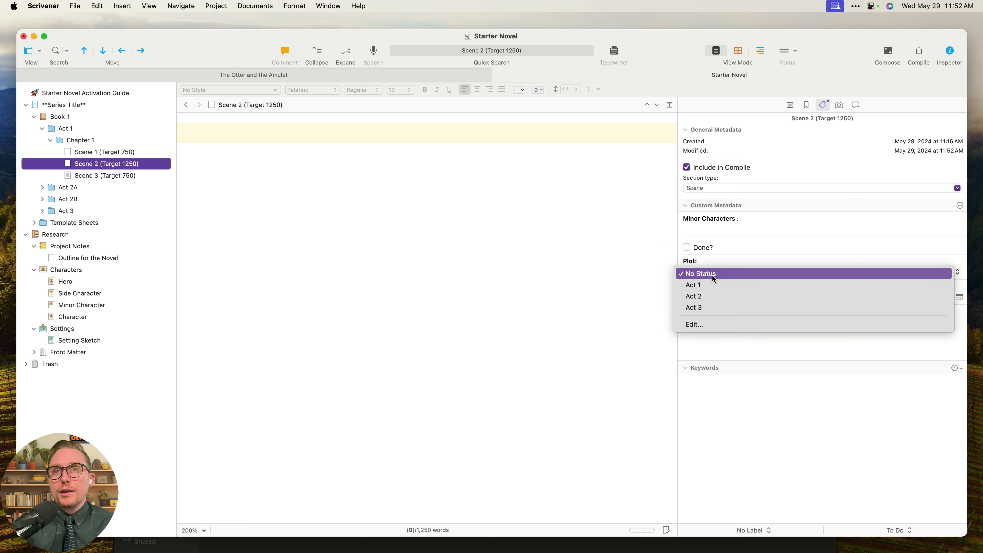
left_click(717, 287)
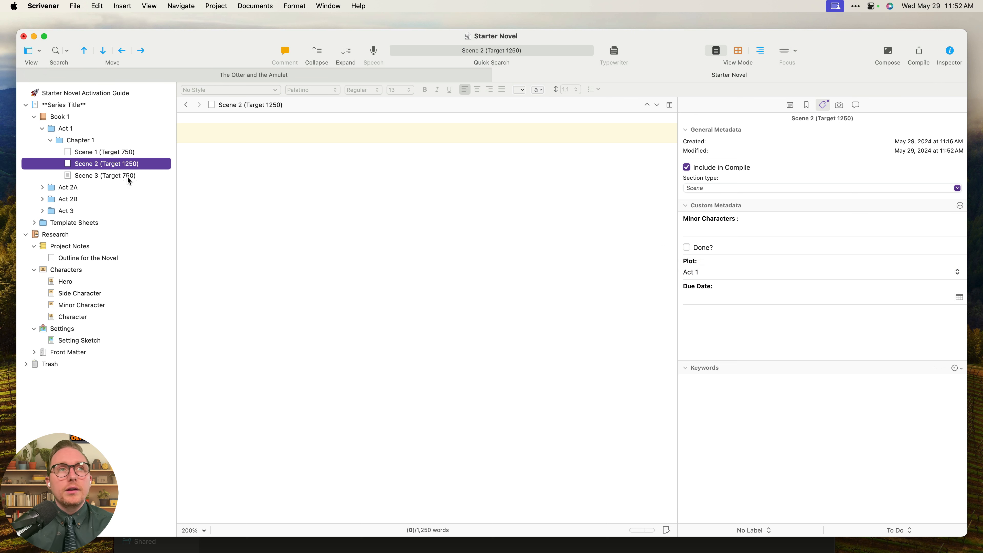
Set the Plot field of Scene 3 to Act 1.
left_click(128, 178)
left_click(714, 275)
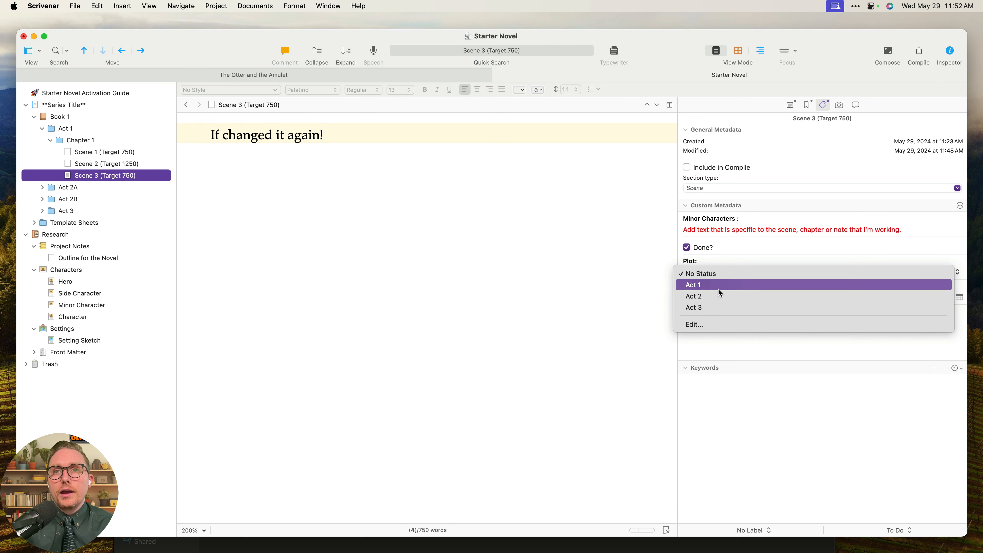
left_click(719, 286)
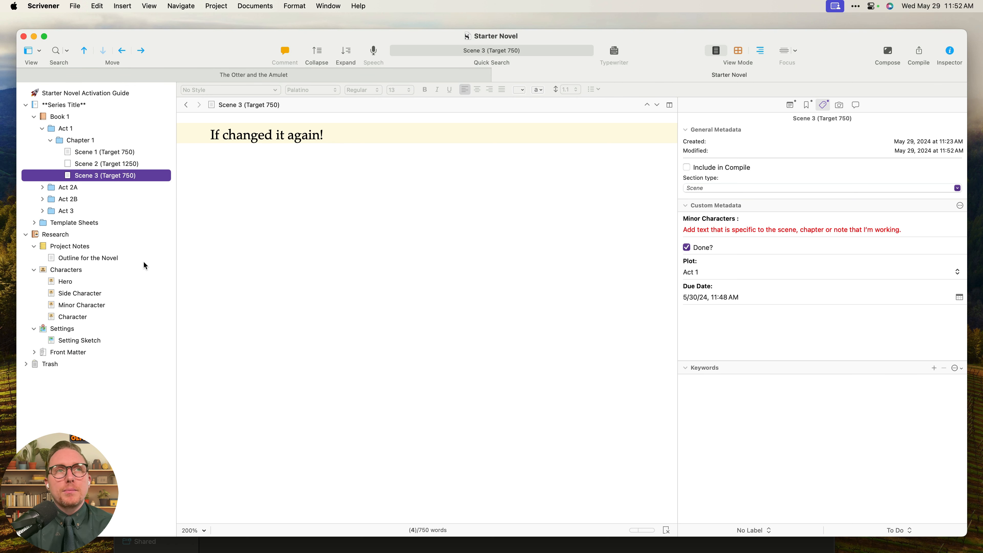
Set the Due Date of the Chapter 1 folder to 5/30/24, 12:00 PM.
left_click(69, 130)
left_click(78, 140)
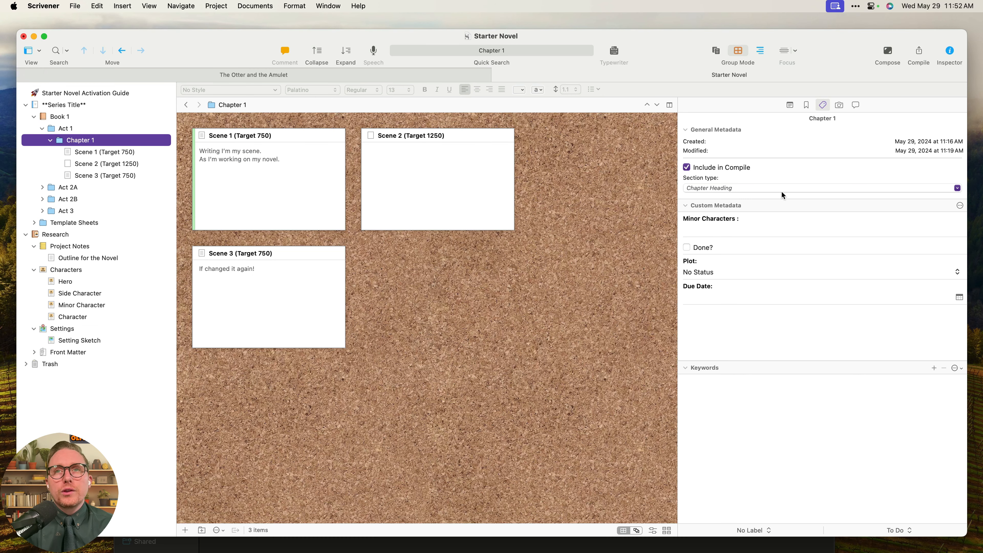
left_click(960, 298)
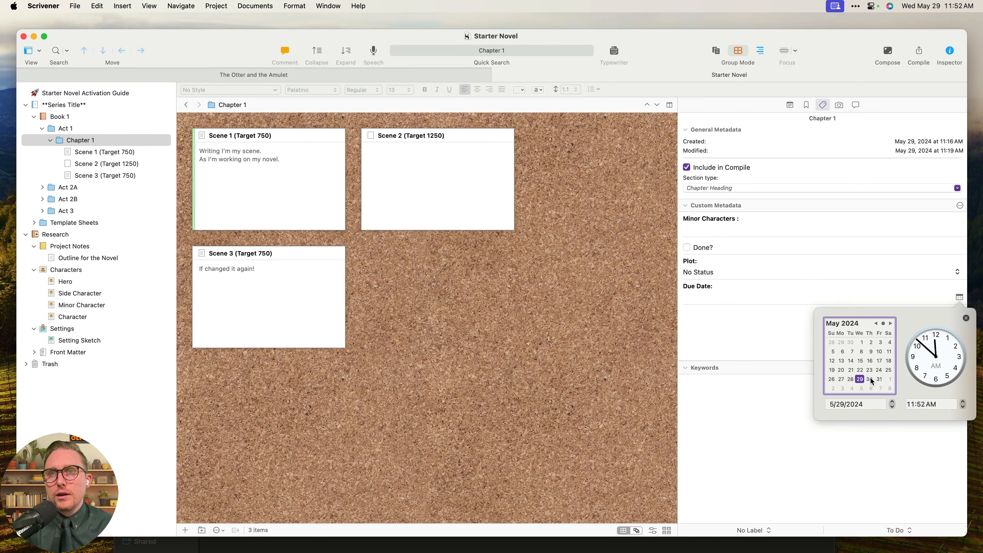
left_click(871, 380)
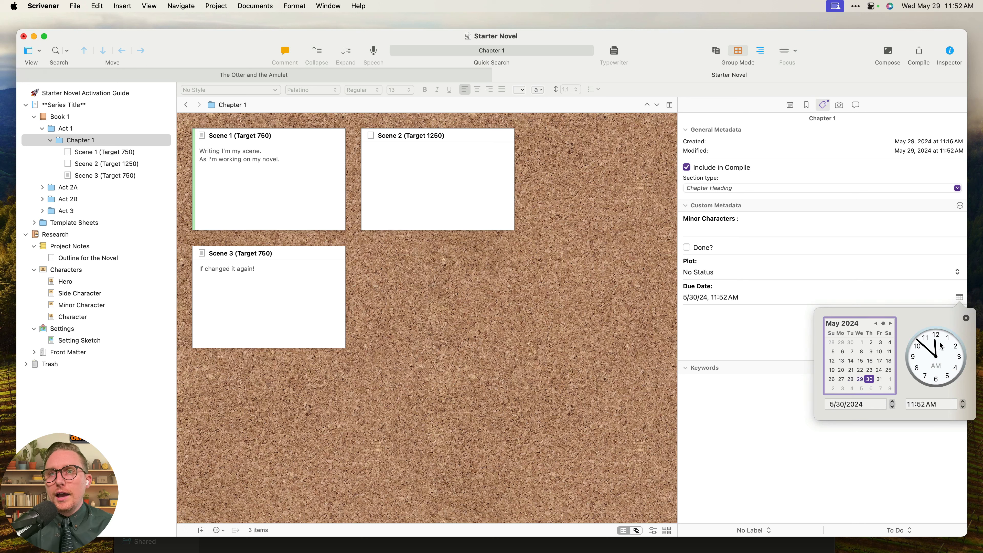
left_click_drag(923, 345, 937, 335)
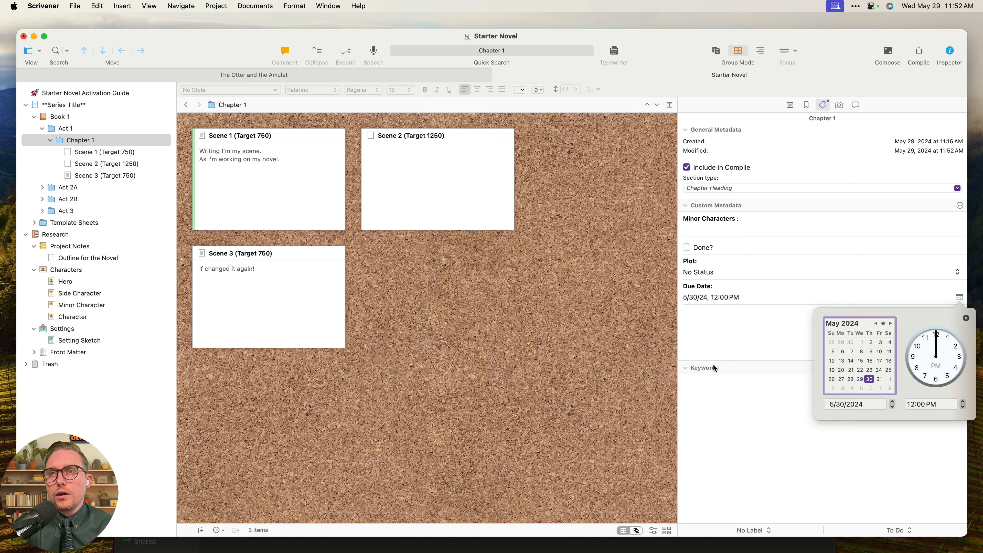
left_click(786, 417)
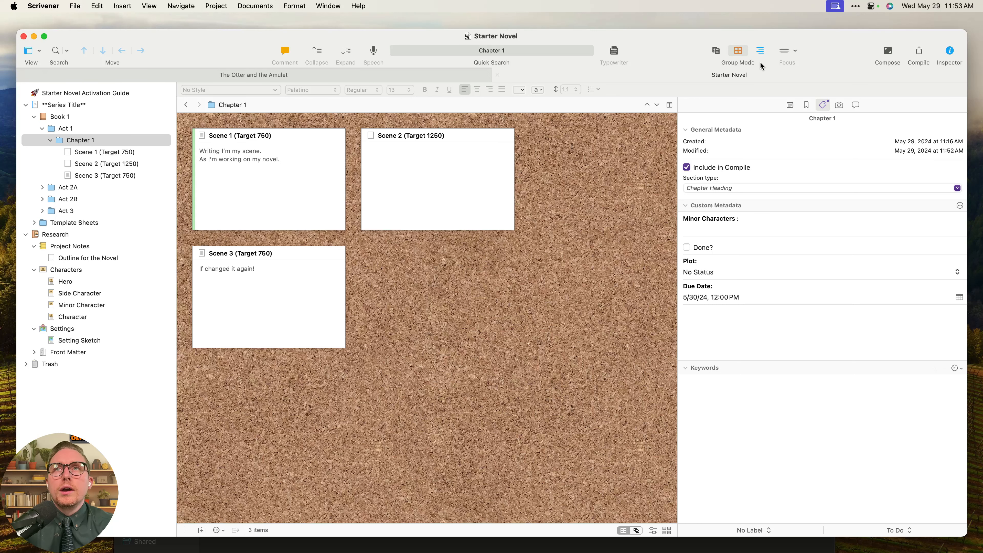
Show Chapter 1 in the outliner and add the Due Date, Plot, Done? and Minor Characters columns.
left_click(760, 52)
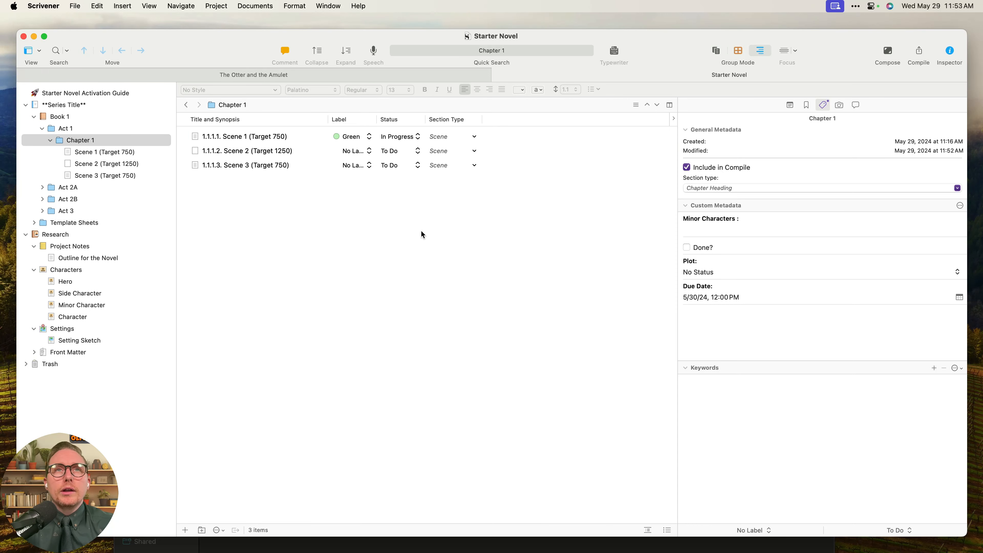
left_click(674, 121)
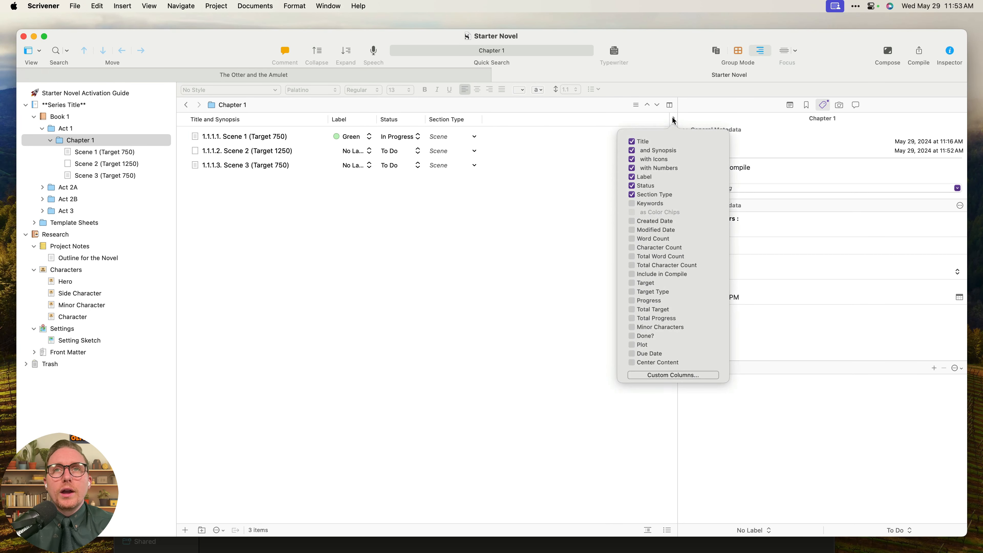
left_click(657, 351)
left_click(644, 342)
left_click(646, 335)
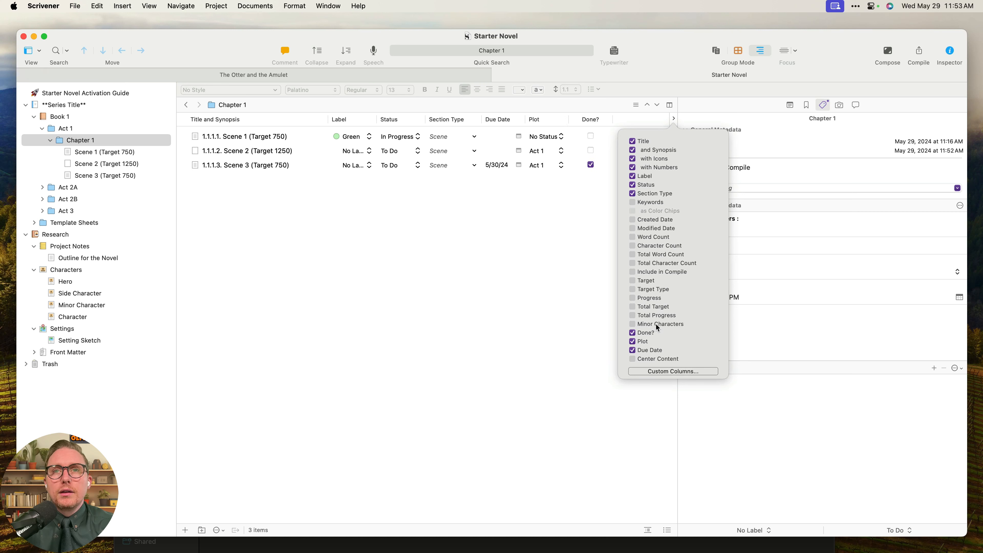
left_click(657, 325)
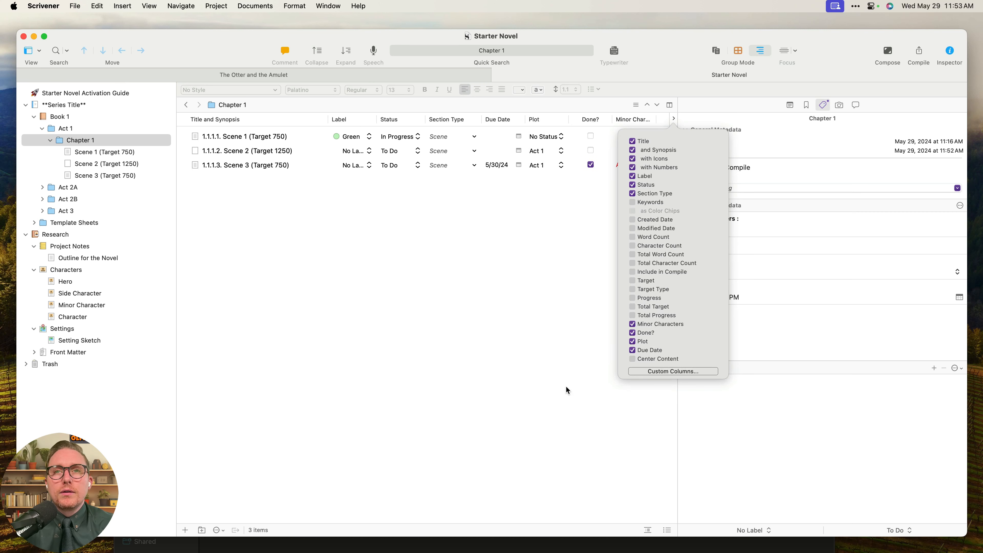
left_click(601, 372)
Widen the Minor Characters column and replace Scene 3's entry with two sample character names followed by "etc....".
left_click_drag(676, 280, 815, 255)
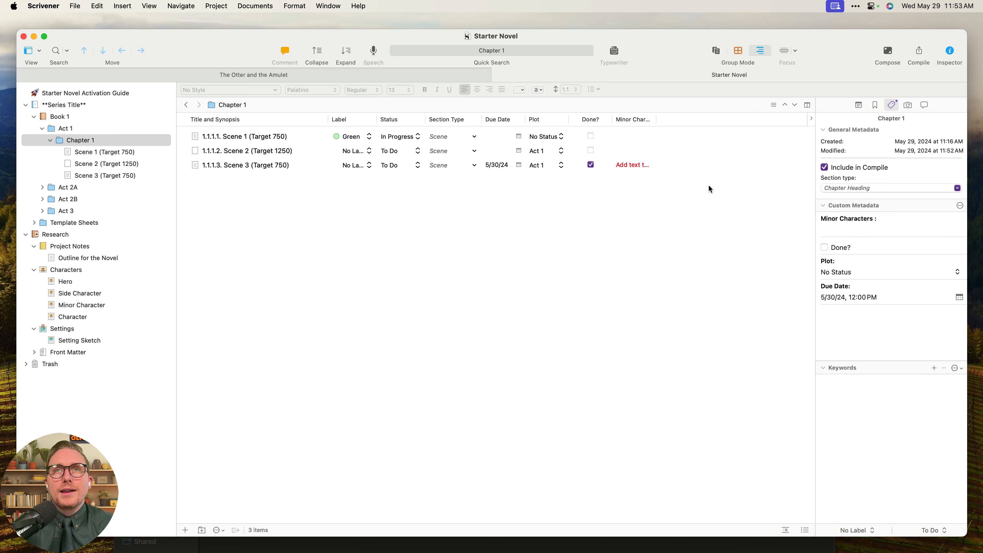
left_click_drag(660, 123, 779, 137)
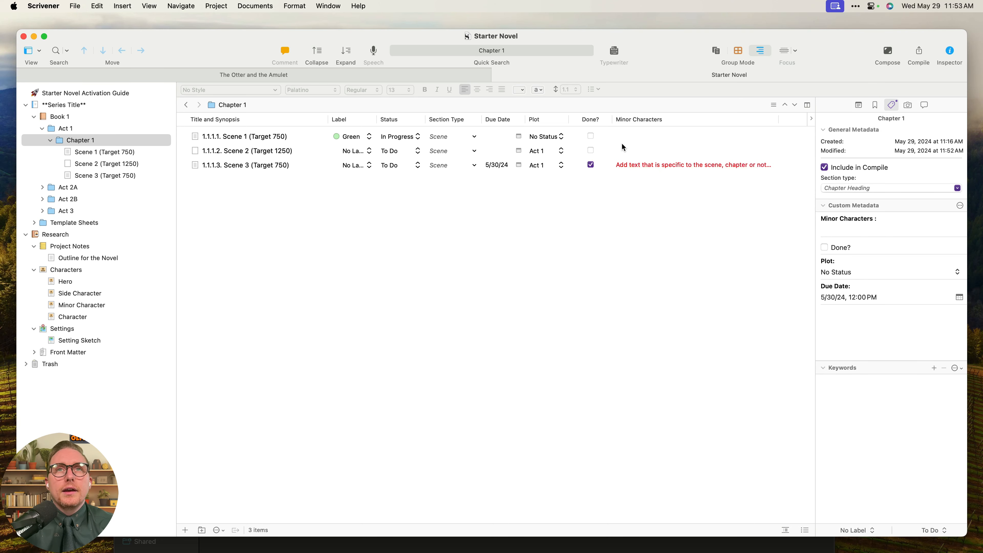
double_click(680, 165)
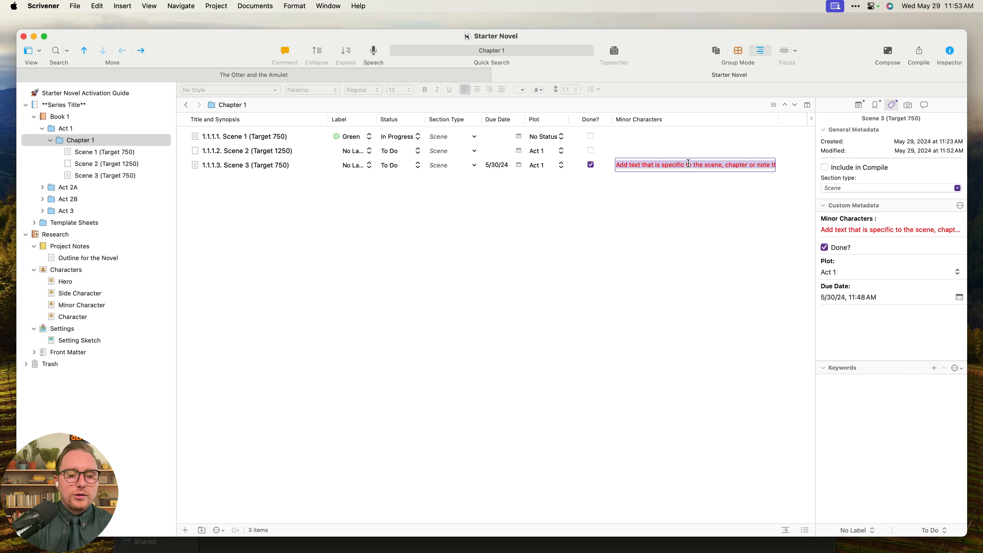
type("John Smit")
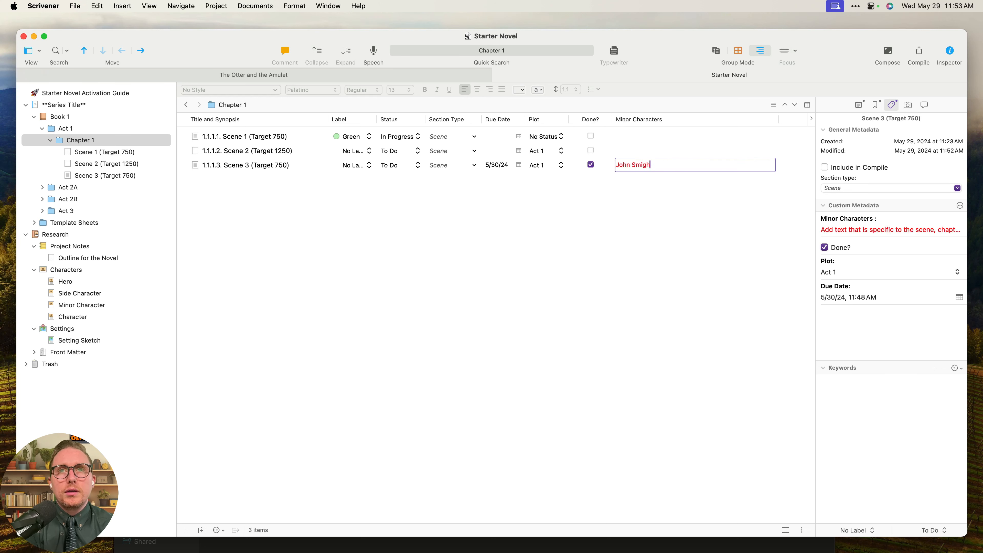
type("h, Carr")
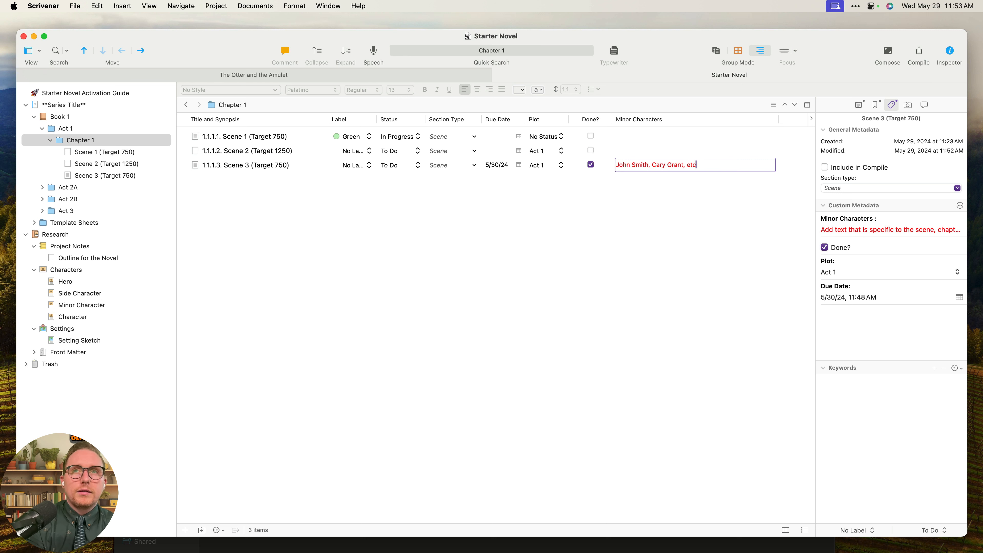
left_click(640, 147)
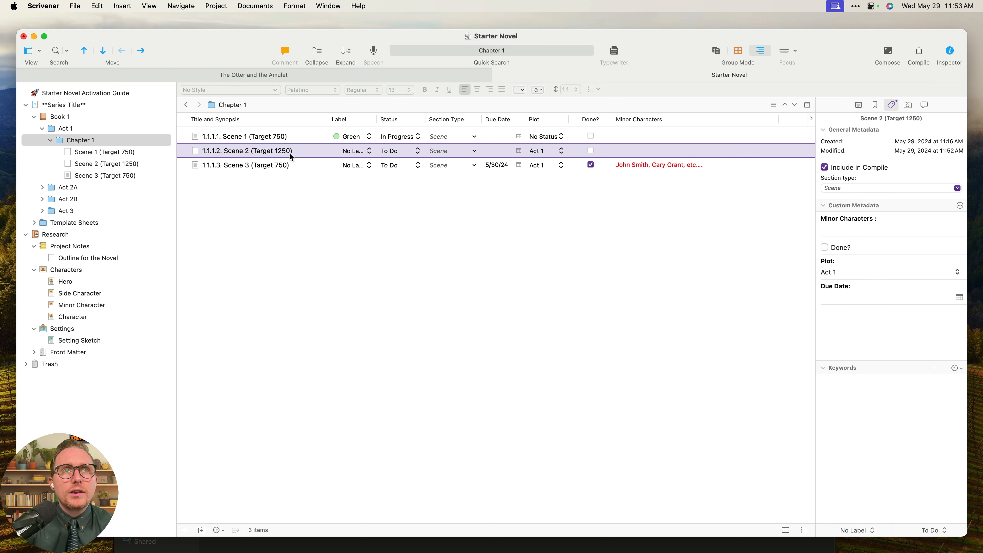
left_click(297, 161)
left_click(657, 152)
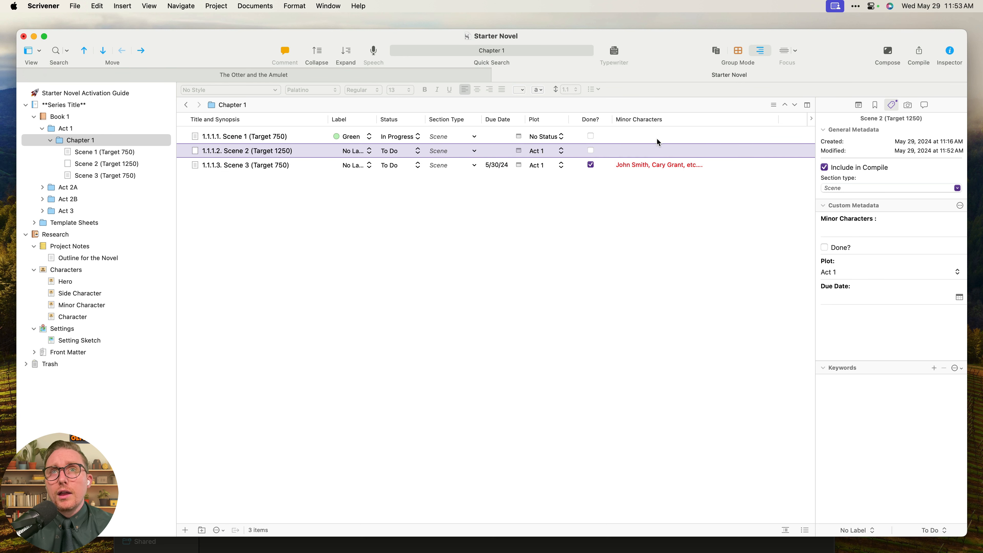
left_click(660, 135)
left_click(647, 148)
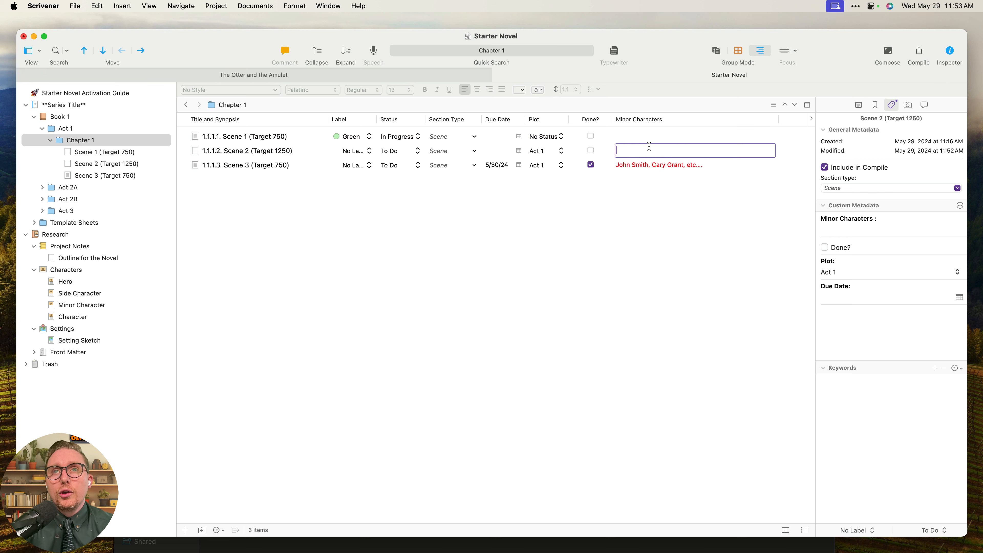
left_click(645, 134)
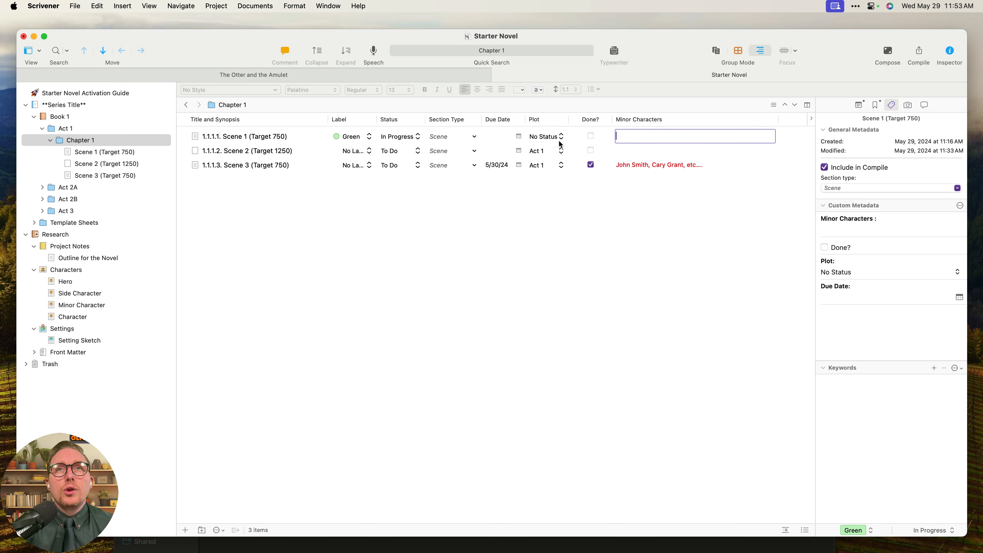
Tick Done? for Scene 2 and Scene 1 in the outliner.
left_click(590, 150)
left_click(591, 136)
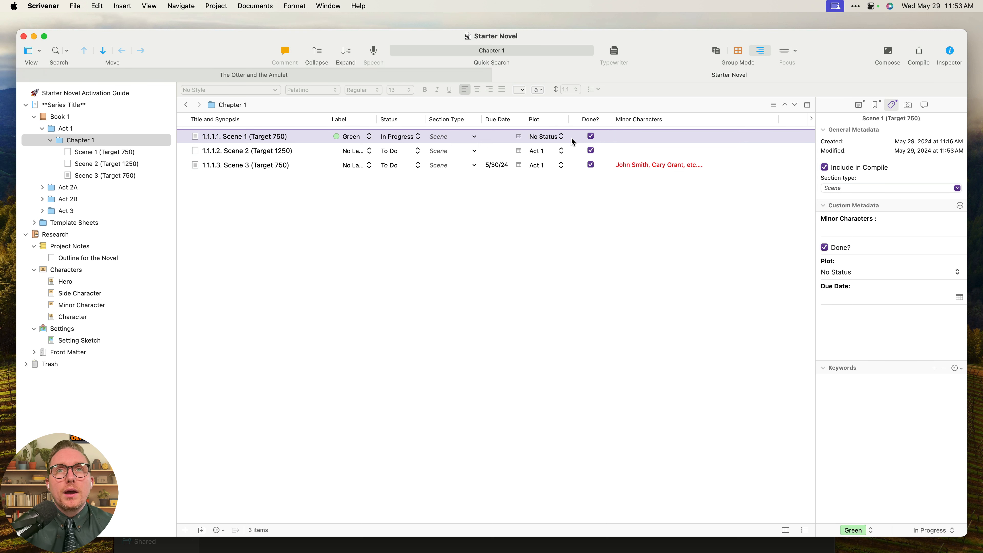
Try marking Chapter 1 as done in the outline of Act 1, clear the mark and return to Chapter 1's outline.
left_click(106, 129)
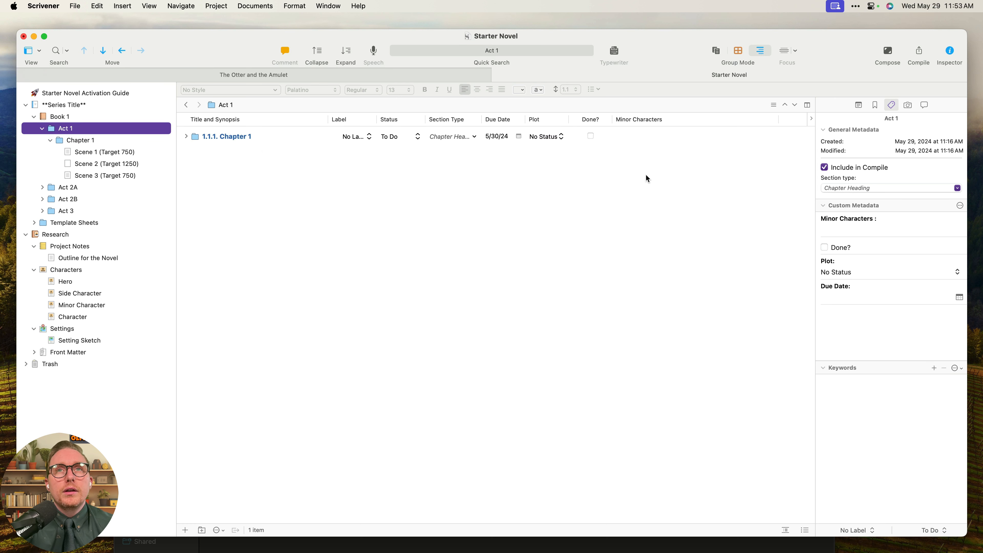
left_click(588, 135)
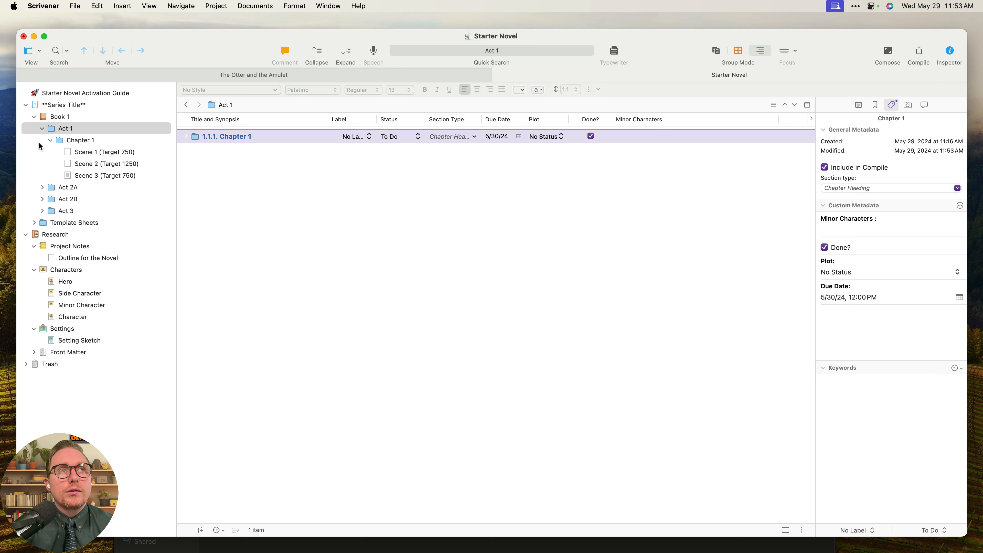
left_click(591, 136)
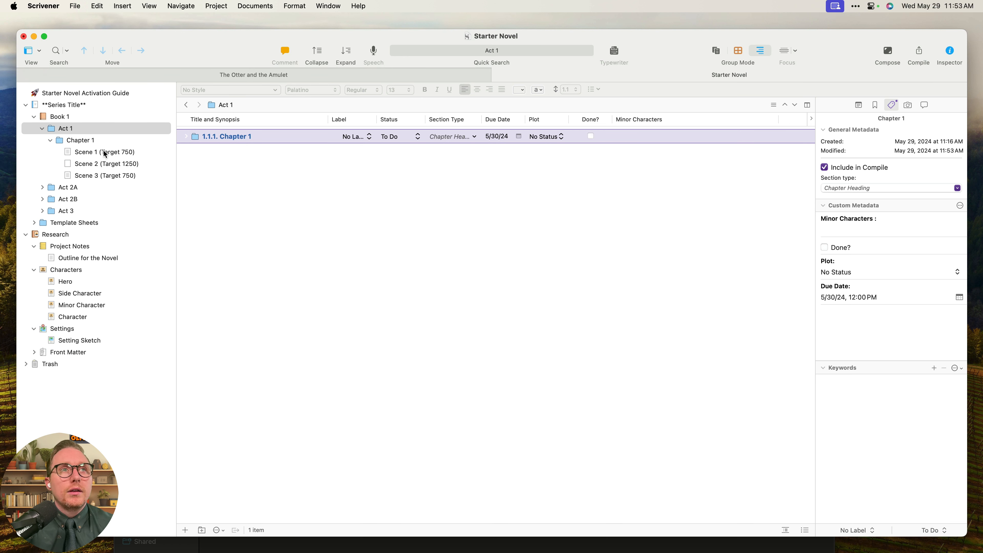
left_click(108, 143)
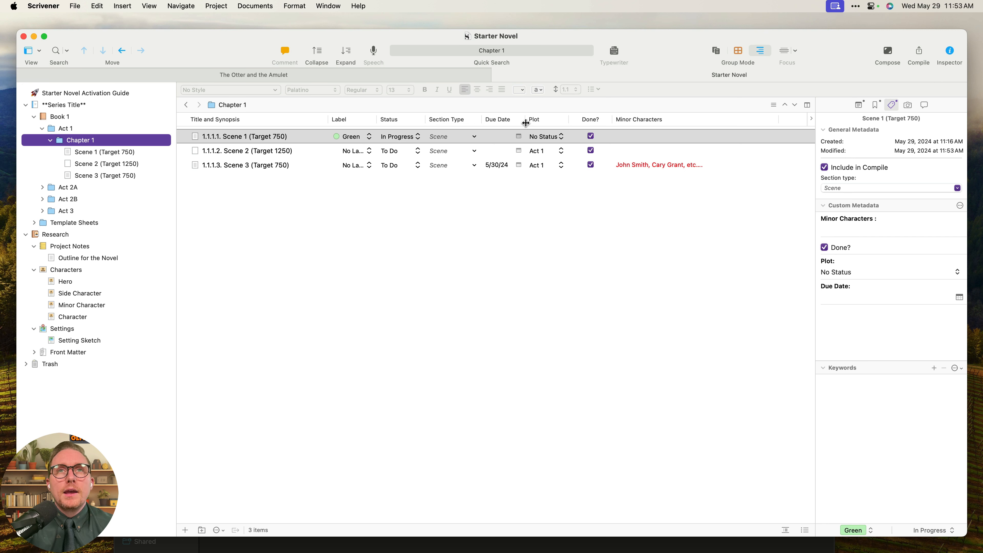
Widen the Due Date column and set Scene 2's due date to 5/29/24, 12:00 PM in the outliner.
left_click_drag(526, 121, 567, 123)
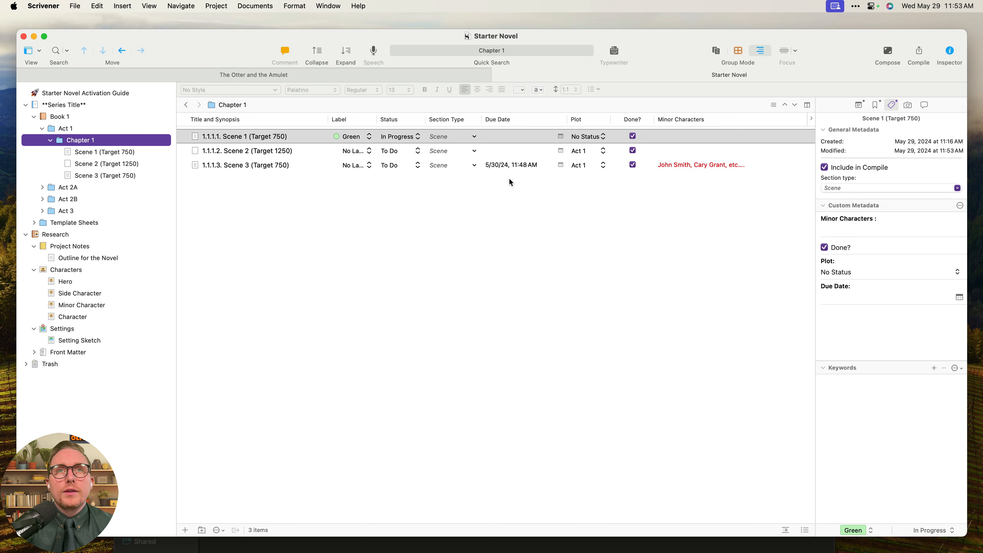
left_click(562, 153)
left_click(562, 151)
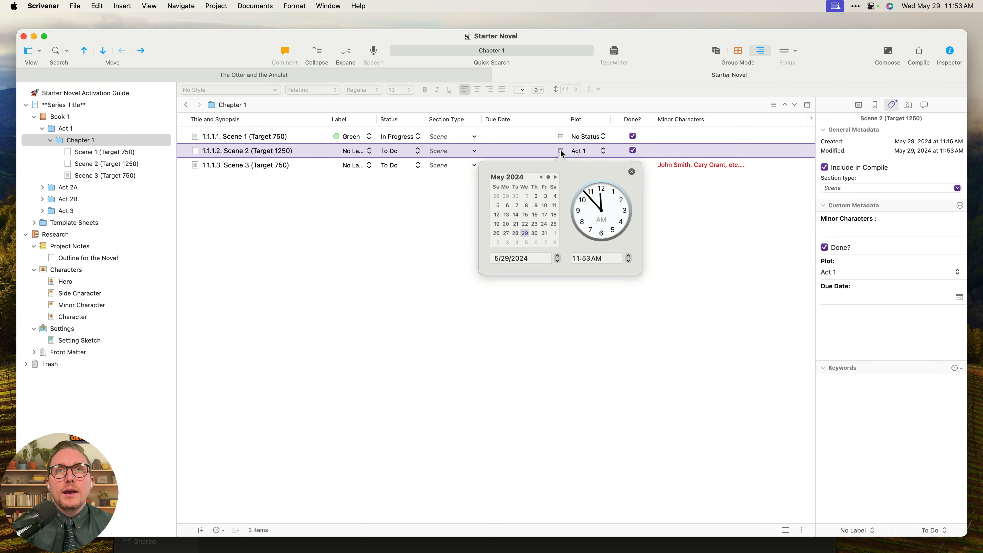
left_click_drag(589, 199, 603, 192)
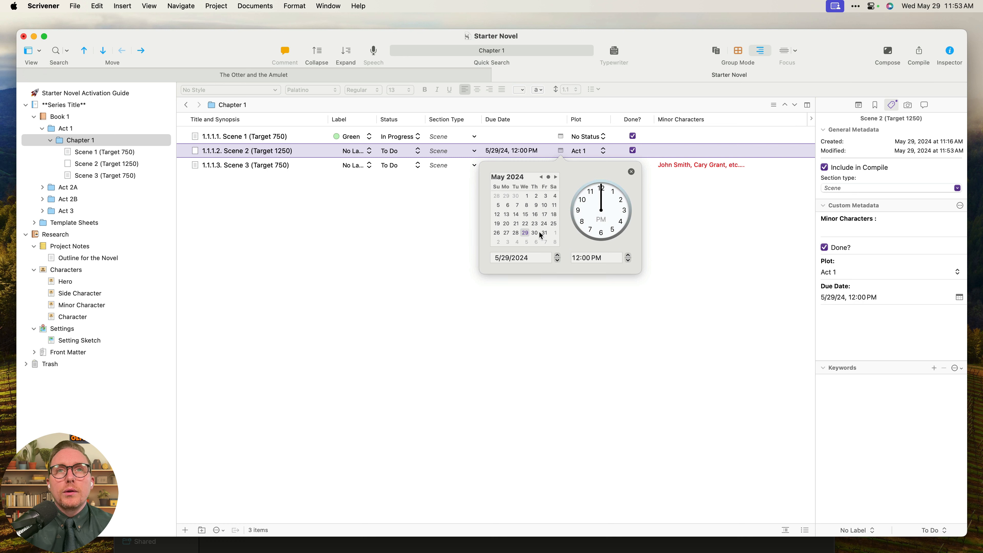
left_click(444, 244)
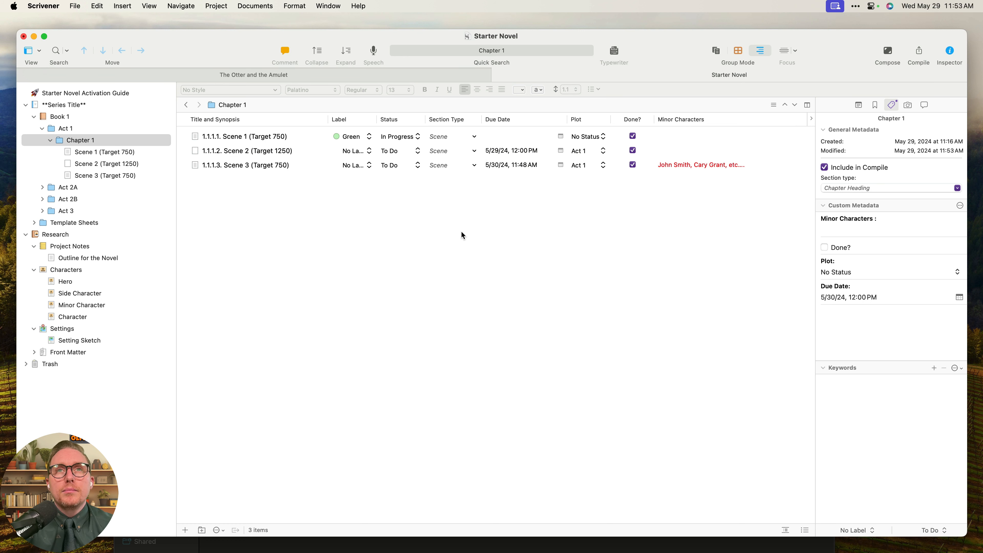
Set Scene 1's due date to 5/29/24, 11:00 AM in the outliner.
left_click(561, 137)
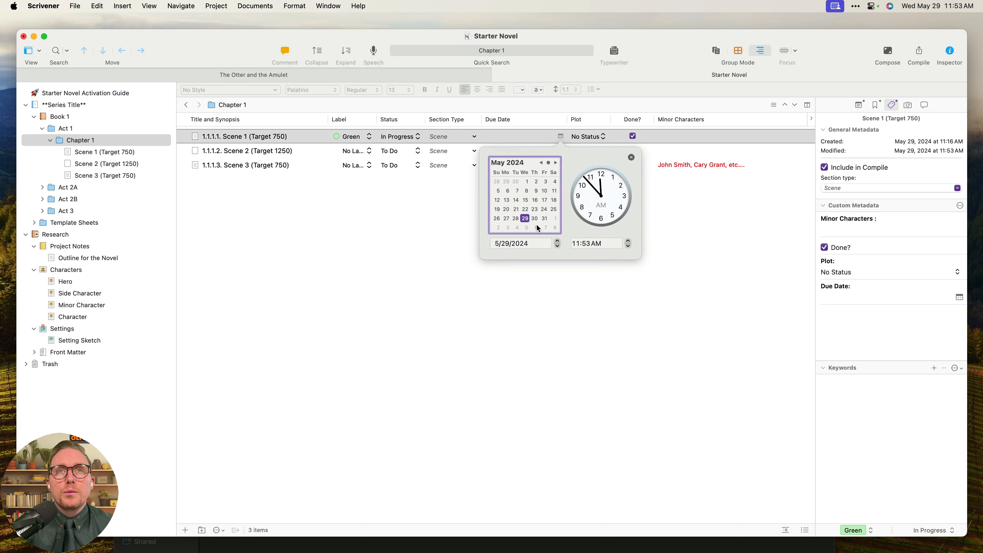
left_click_drag(592, 183, 589, 217)
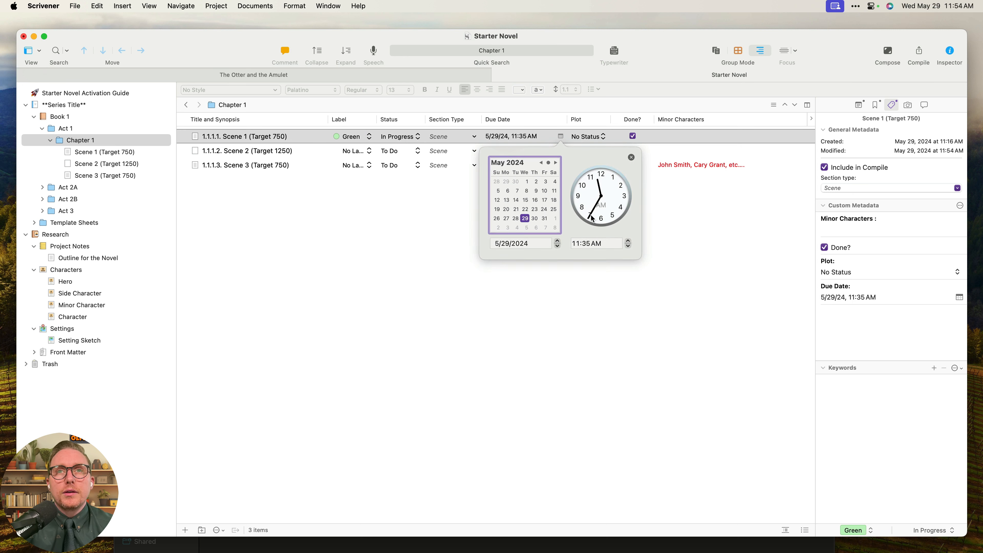
left_click_drag(588, 217, 602, 174)
left_click(669, 296)
Clear the Done? marks for Scene 2 and Scene 3 in the outliner.
left_click(632, 150)
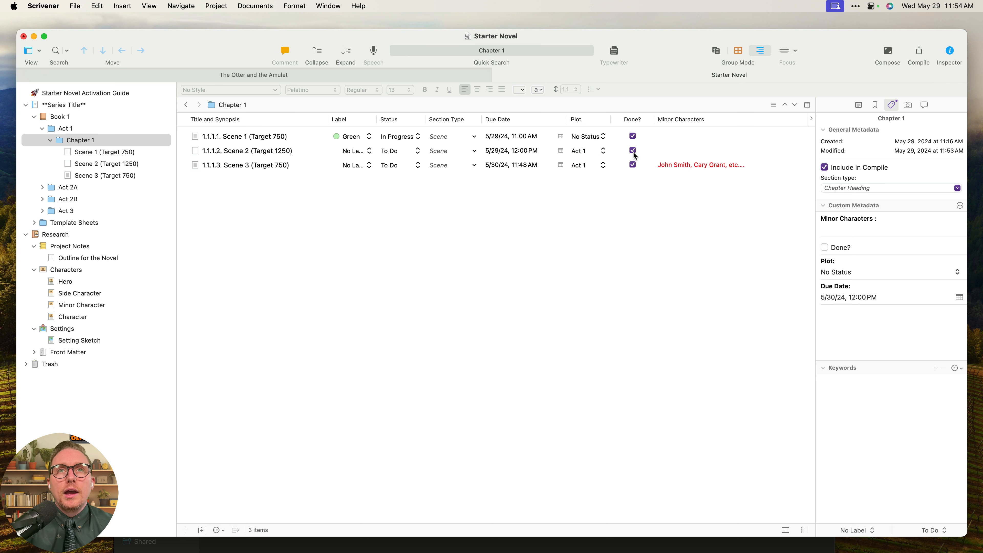
left_click(633, 166)
left_click(634, 165)
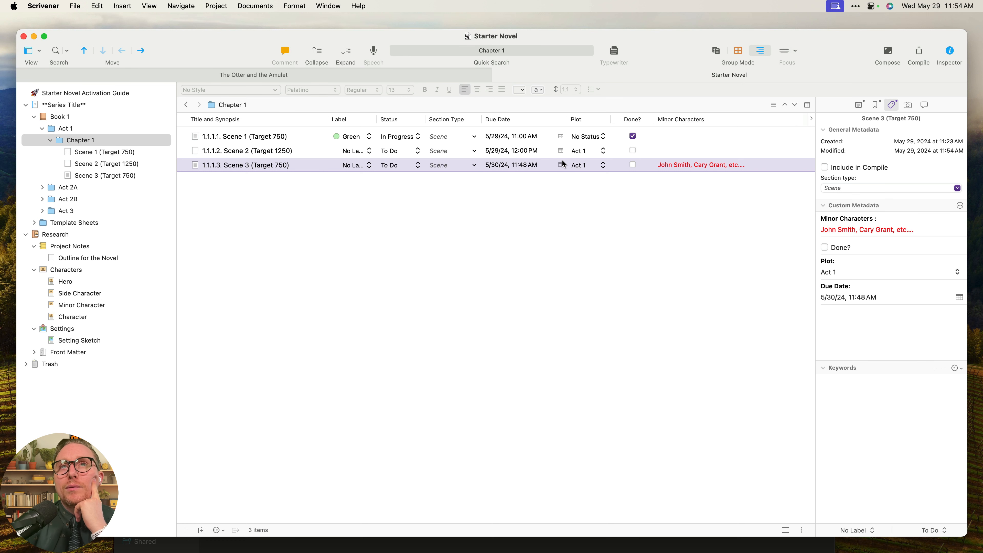
Change the time in Scene 2's due date to 2:00 PM, keeping the date 5/29/24.
double_click(536, 154)
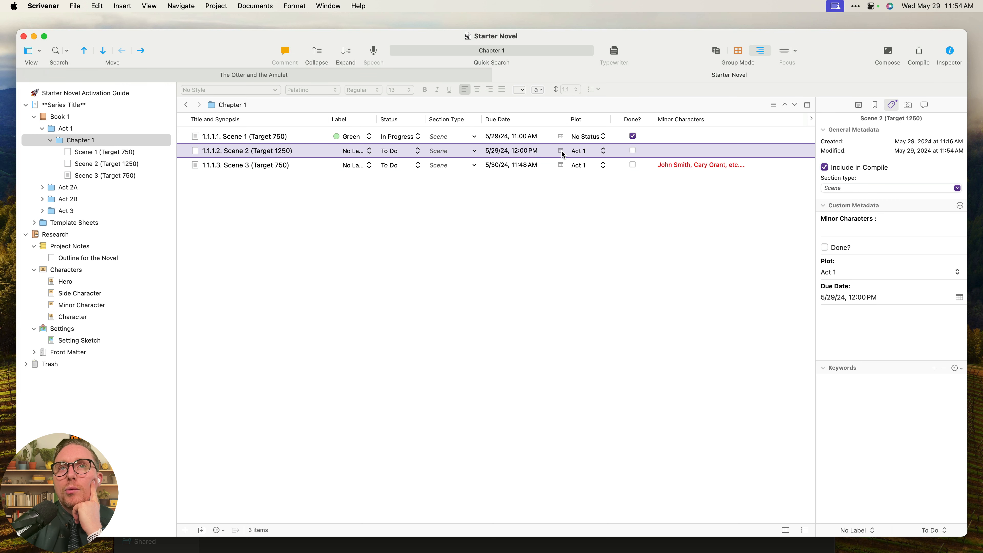
left_click(561, 150)
left_click(551, 149)
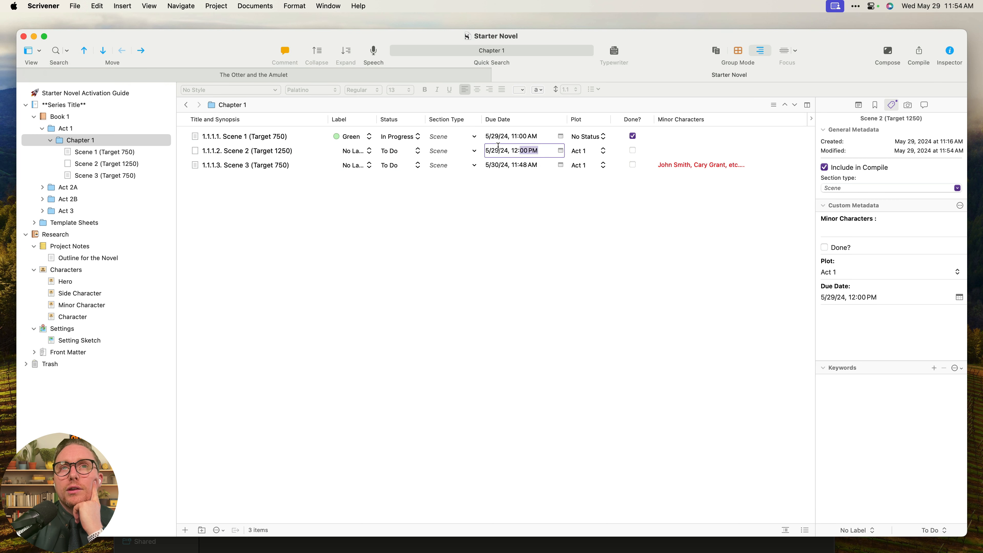
left_click(526, 155)
key("BackSpace")
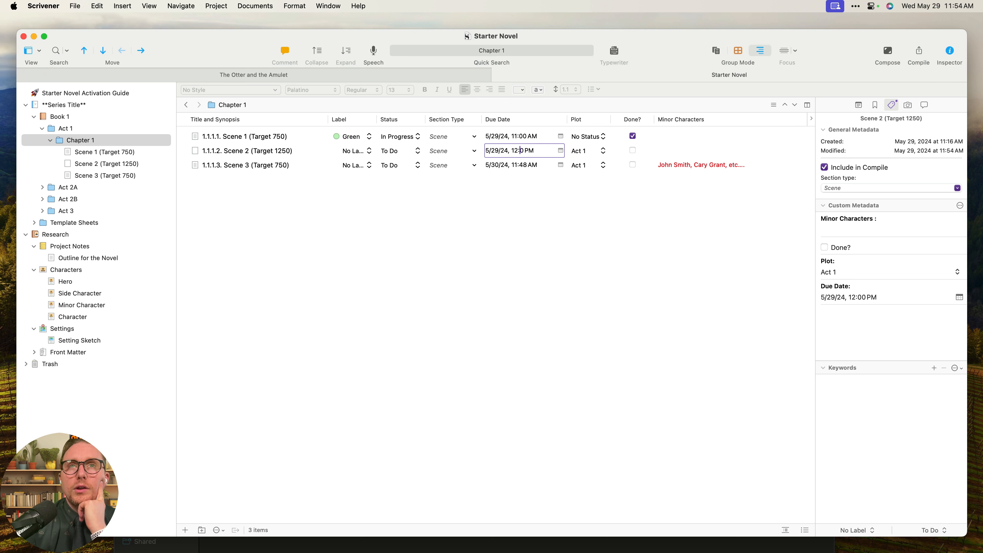
key("Right")
key("BackSpace")
key("BackSpace")
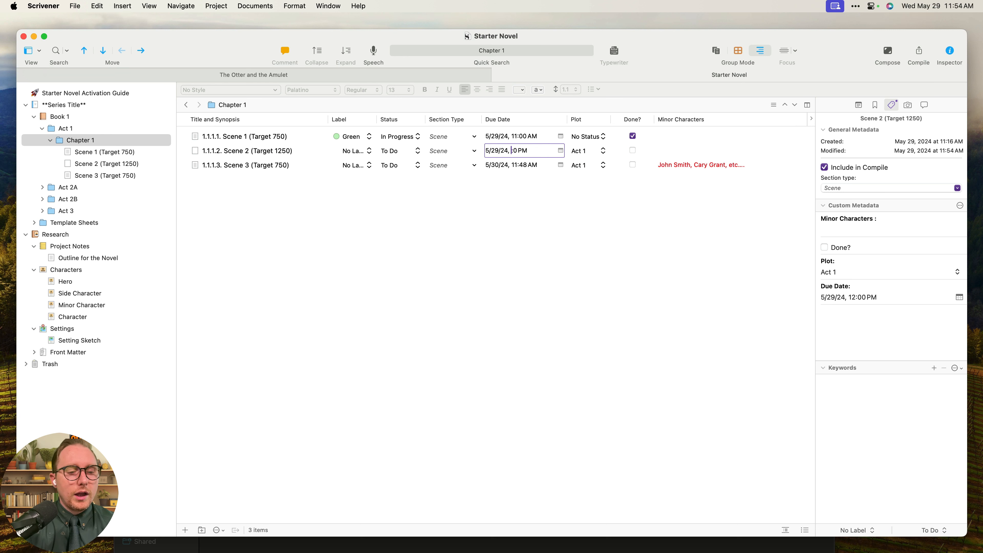
type("2:0")
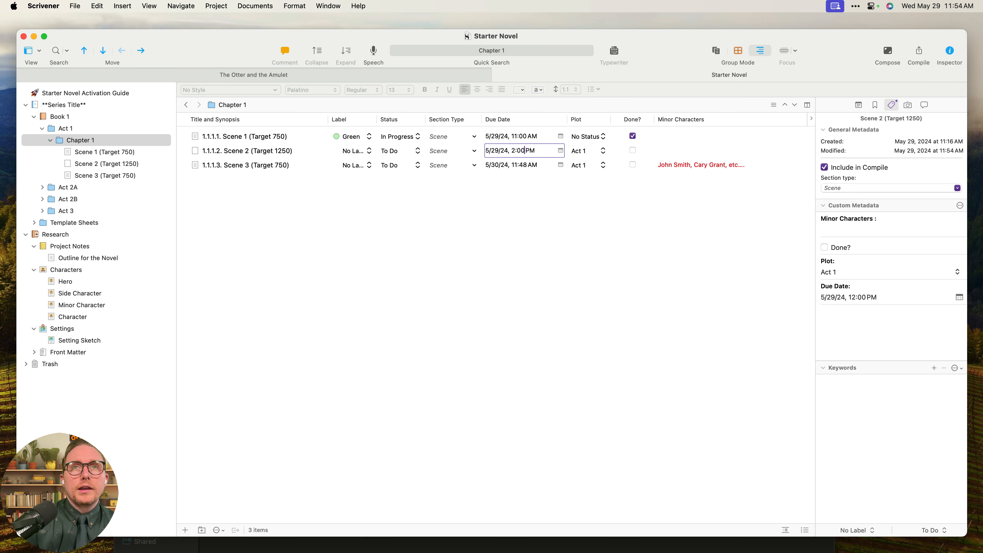
left_click(617, 219)
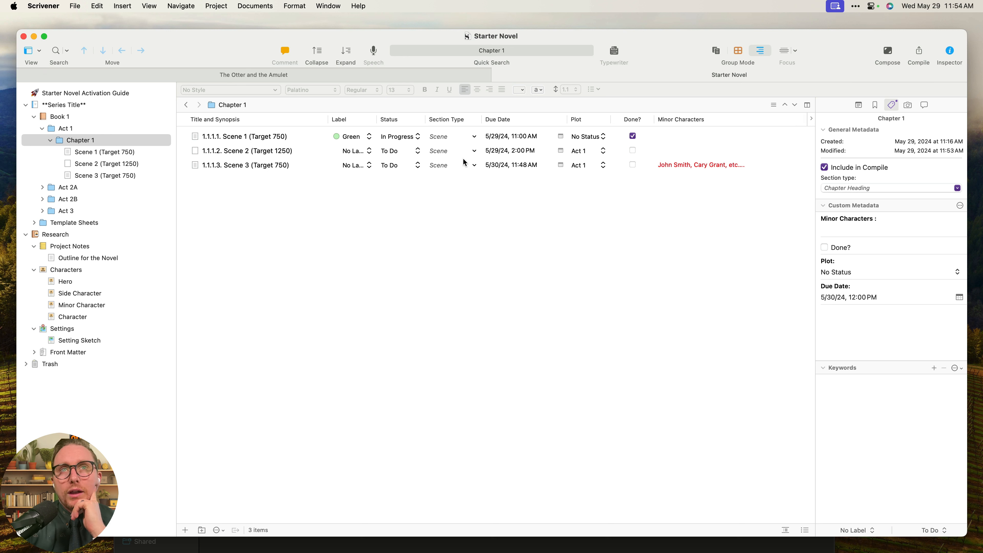
Tick Done? for Scene 2 and set its status to Revised Draft.
left_click(632, 150)
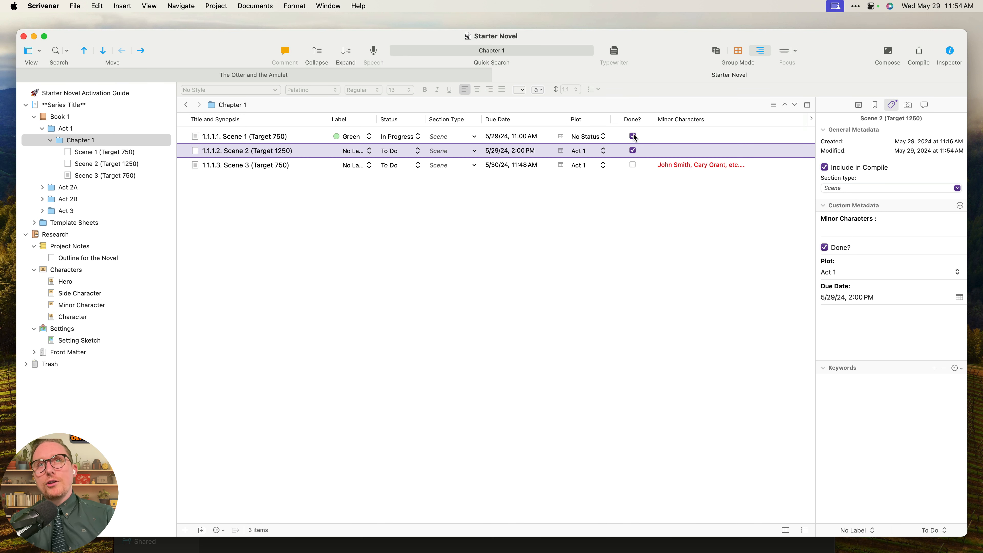
left_click(934, 530)
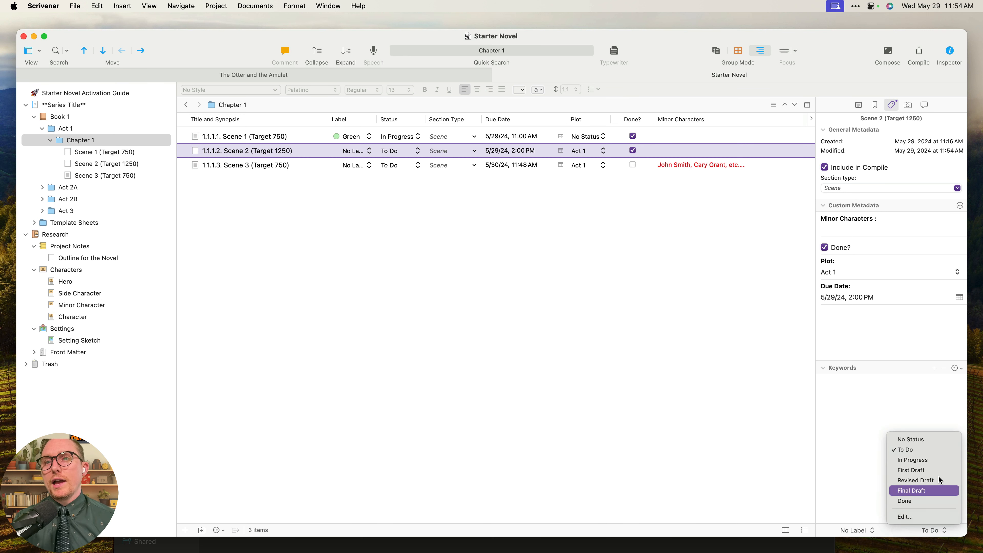
left_click(559, 299)
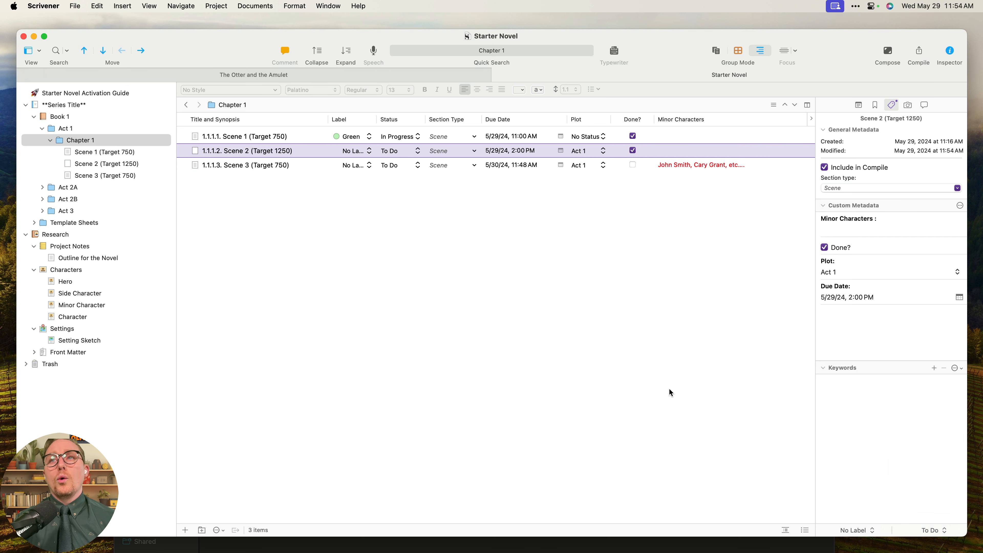
left_click(930, 533)
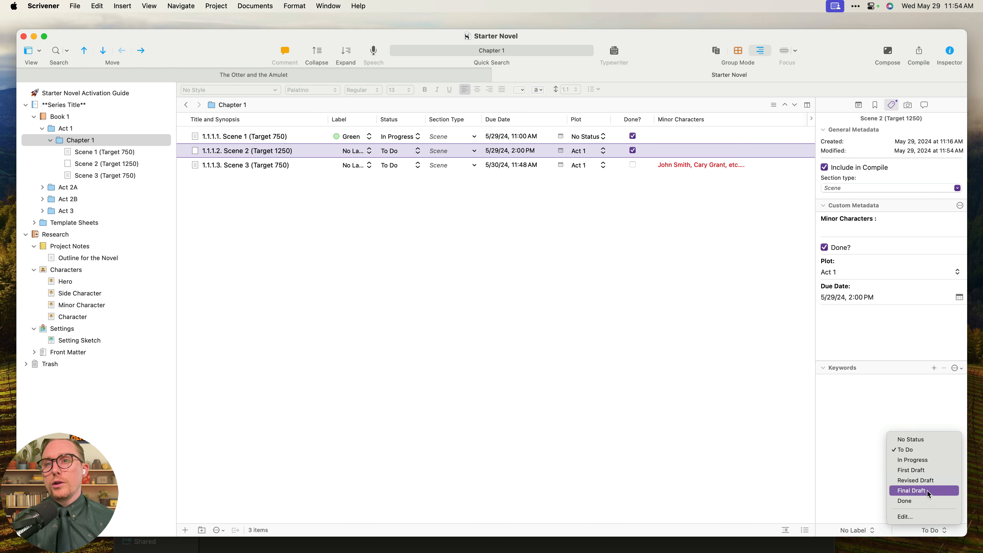
left_click(930, 480)
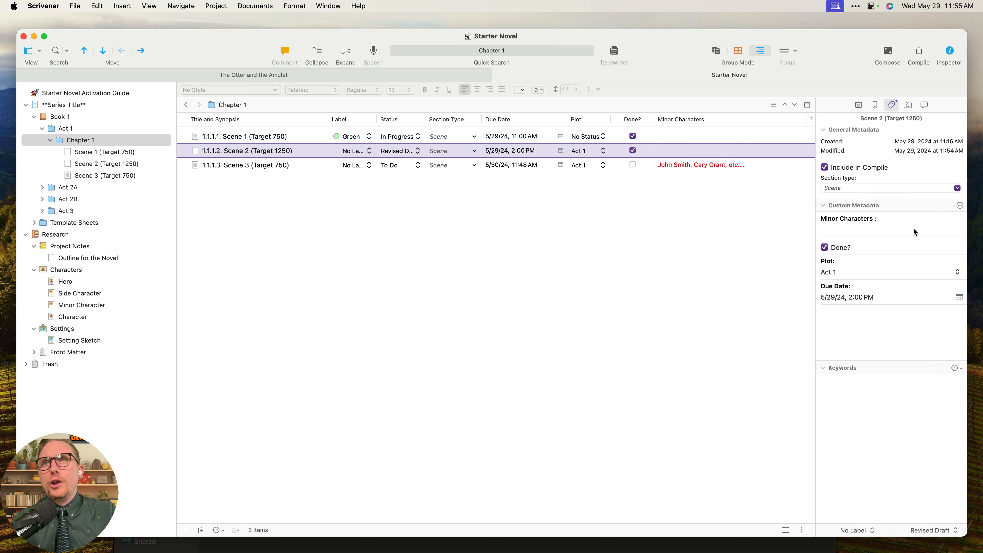
Switch to The Otter and the Amulet project and review the custom metadata fields of Sneaking Around the Dungeons, from Setting to Due Date.
left_click(329, 79)
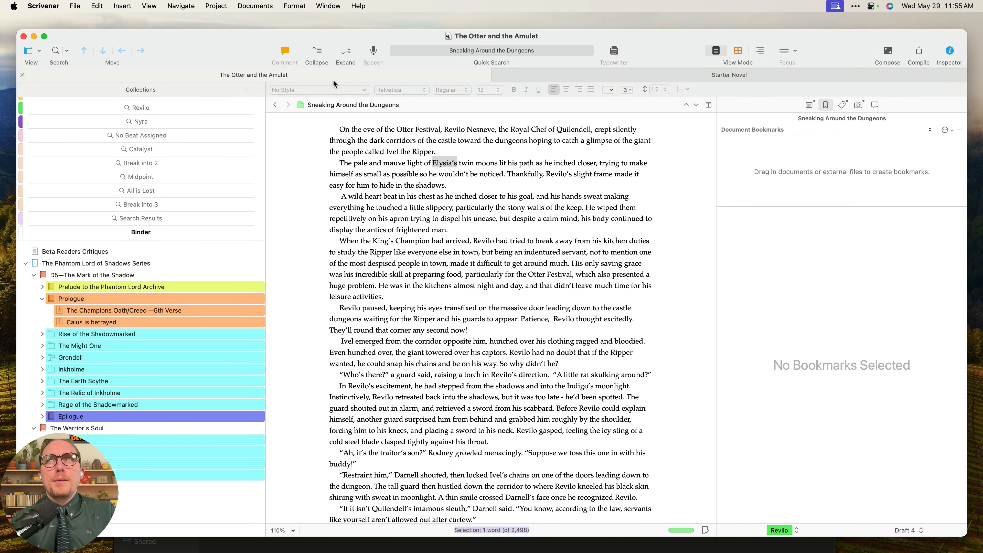
left_click(842, 105)
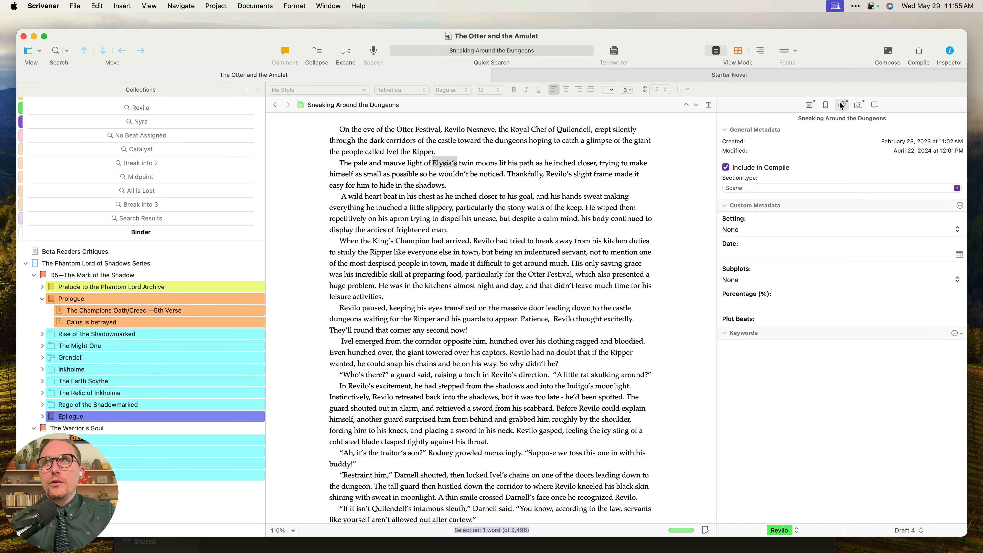
left_click(747, 229)
left_click(747, 229)
left_click(753, 254)
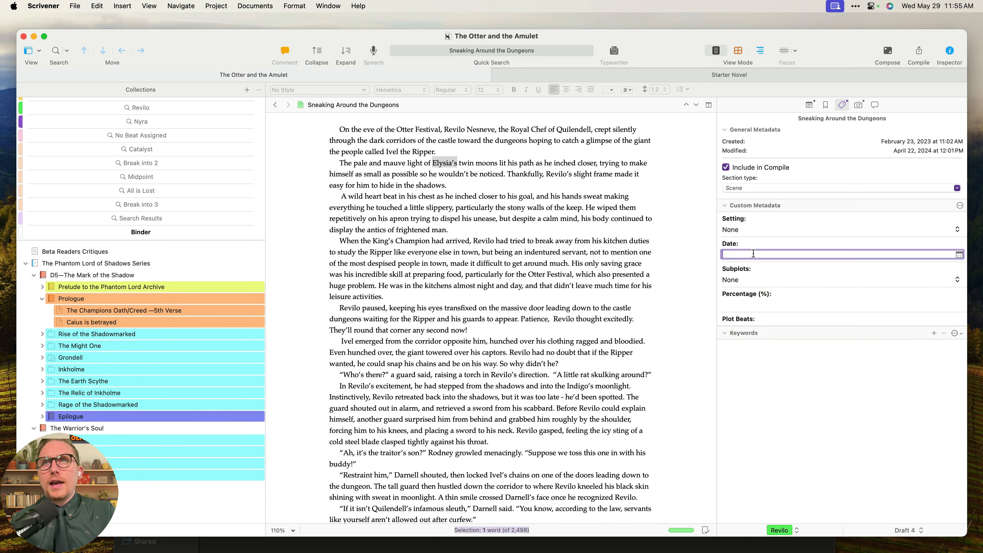
scroll(789, 265, "down", 3)
scroll(763, 247, "up", 3)
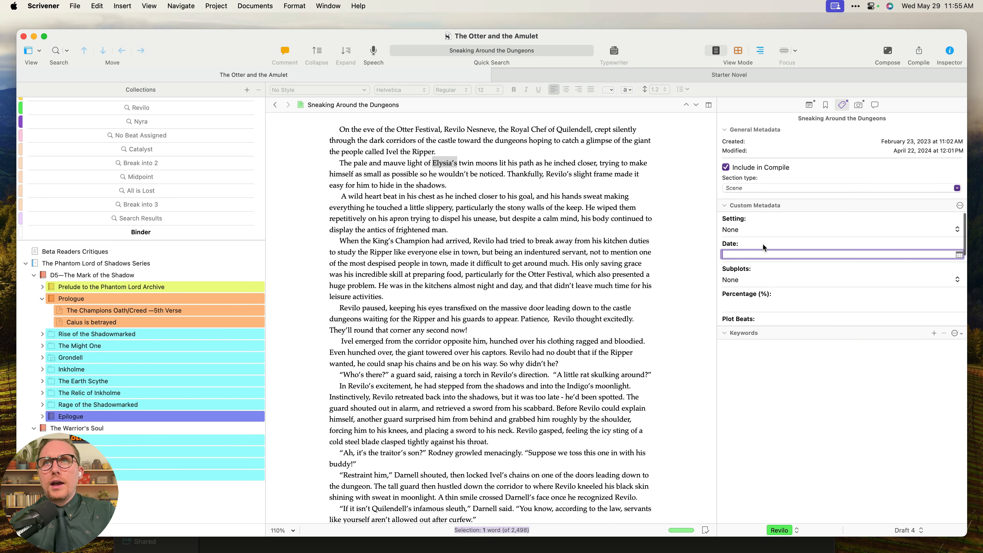
left_click(756, 284)
left_click(758, 285)
scroll(779, 297, "down", 5)
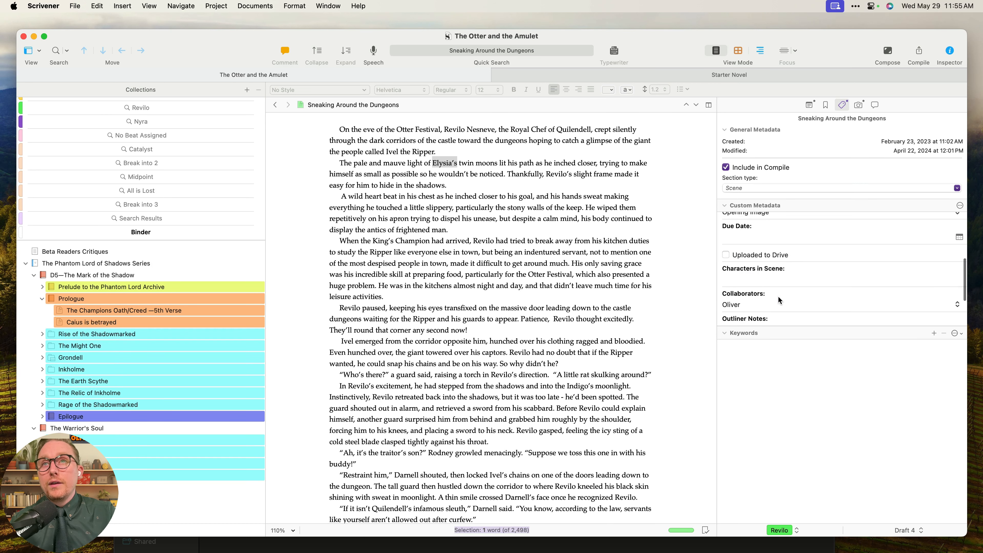
left_click(757, 236)
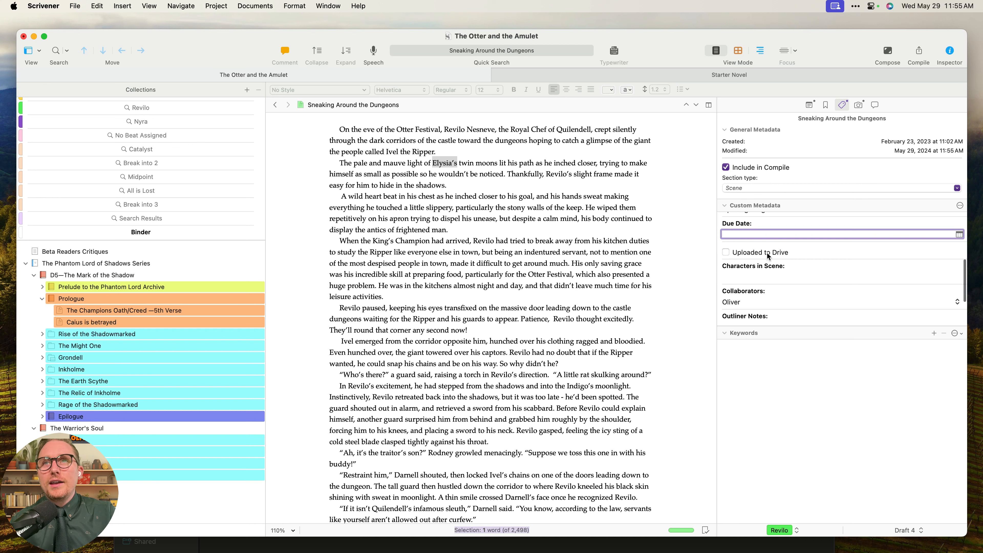
scroll(780, 282, "down", 1)
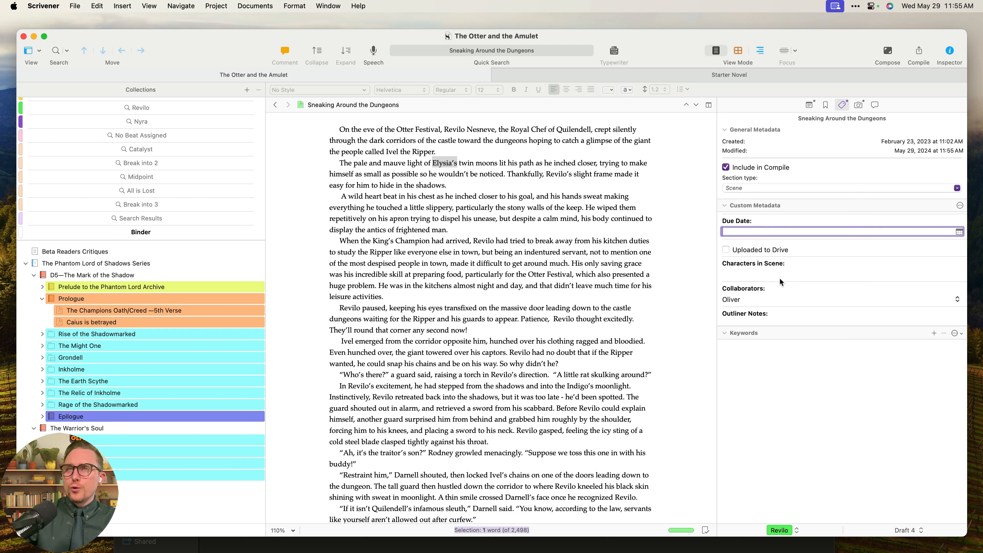
Examine the Characters in Scene field, the Collaborators choices and the Outliner Notes field of Sneaking Around the Dungeons.
scroll(764, 271, "down", 5)
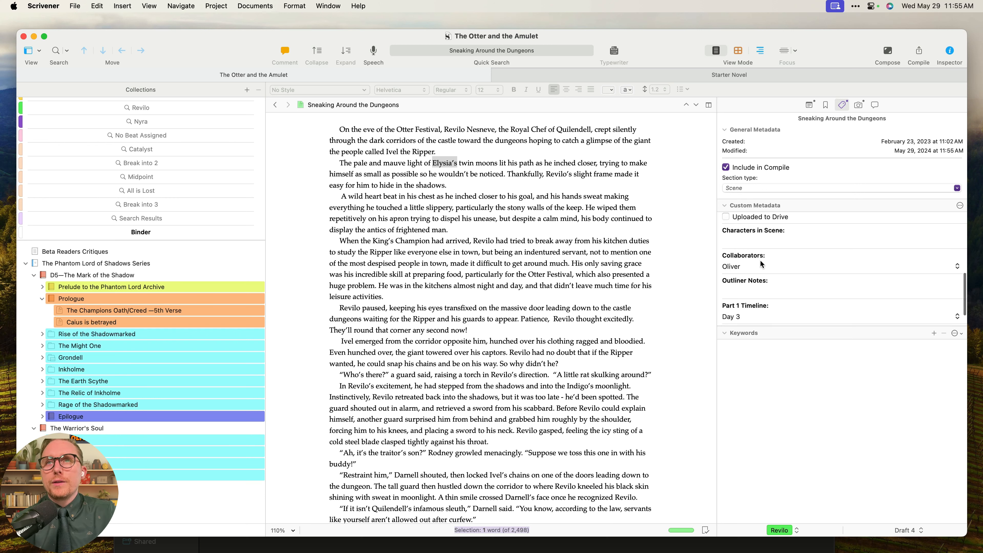
left_click(760, 239)
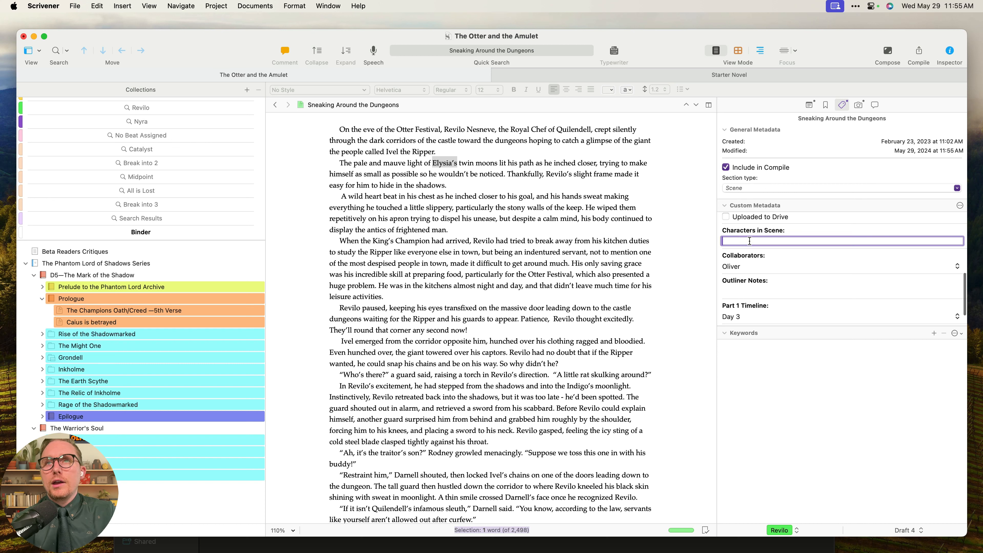
left_click(759, 266)
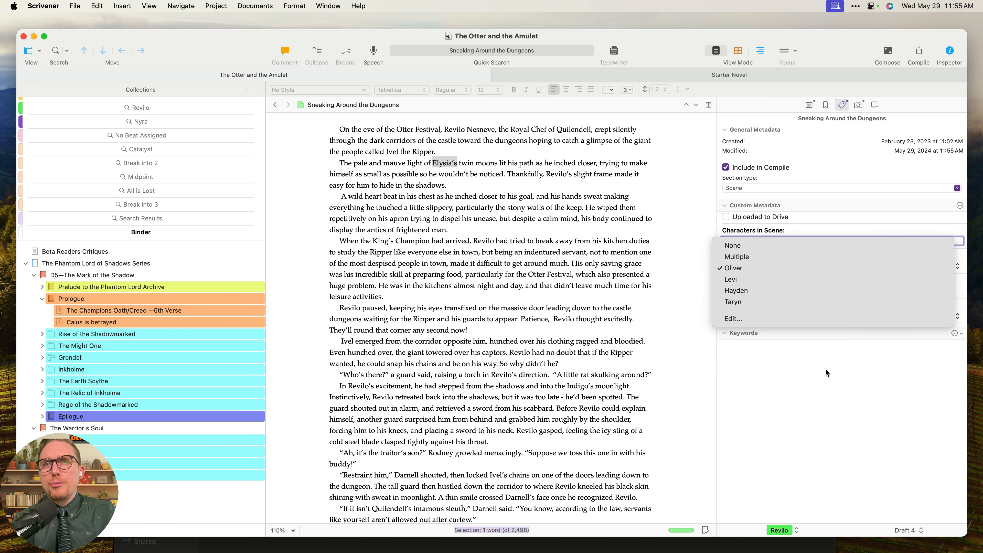
left_click(825, 370)
scroll(754, 283, "down", 3)
left_click(758, 267)
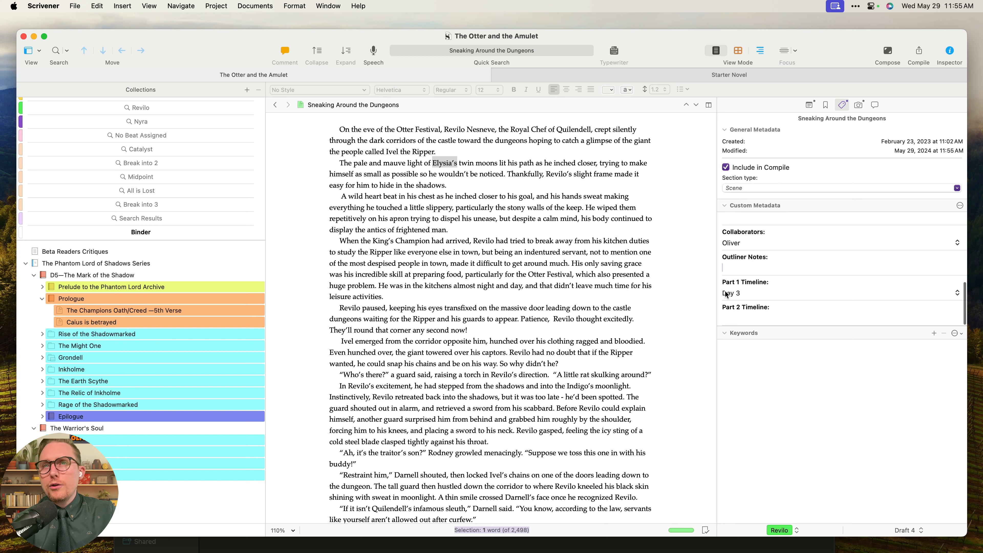
Look through the custom metadata again and view the available Part 1 Timeline days without changing the selection.
scroll(757, 286, "up", 5)
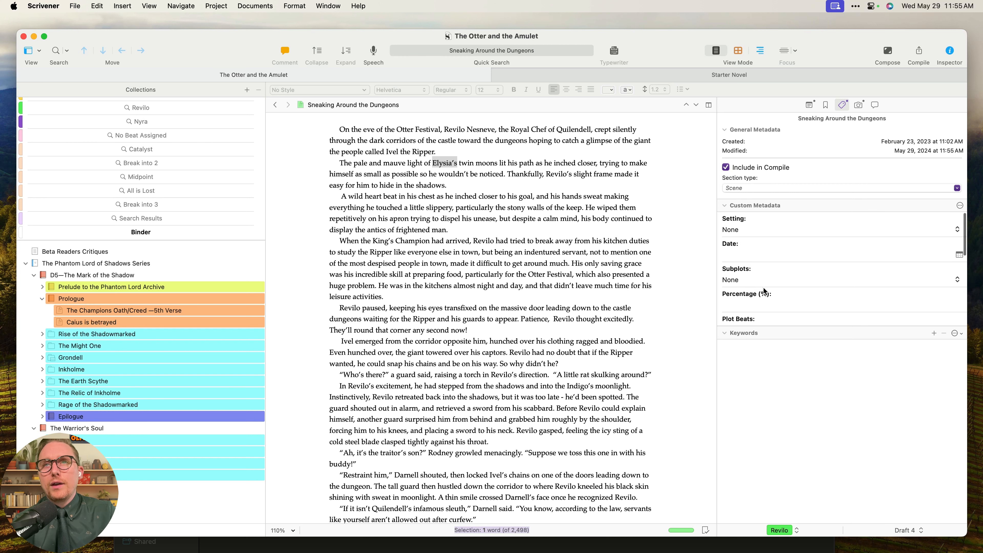
scroll(764, 286, "down", 5)
scroll(763, 289, "up", 5)
scroll(765, 289, "down", 5)
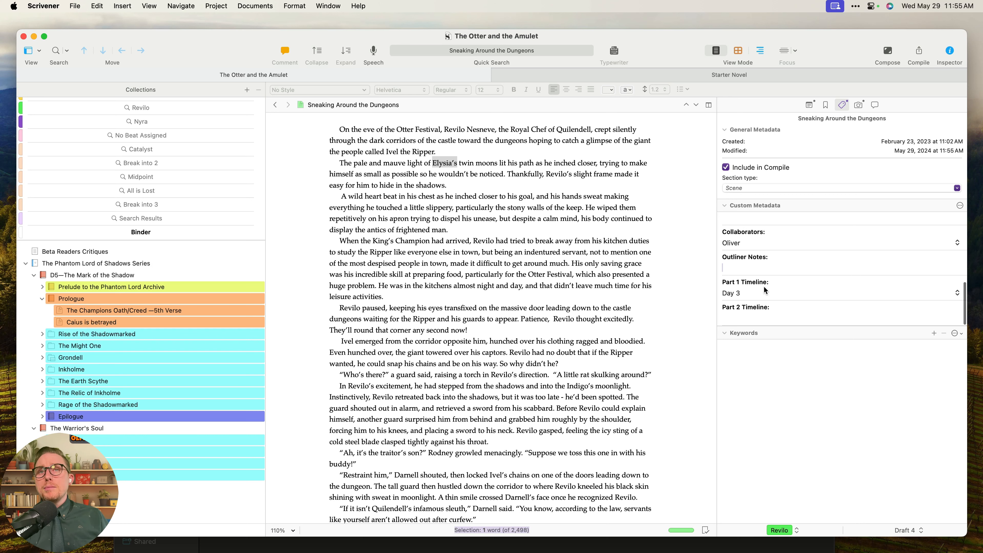
left_click(763, 288)
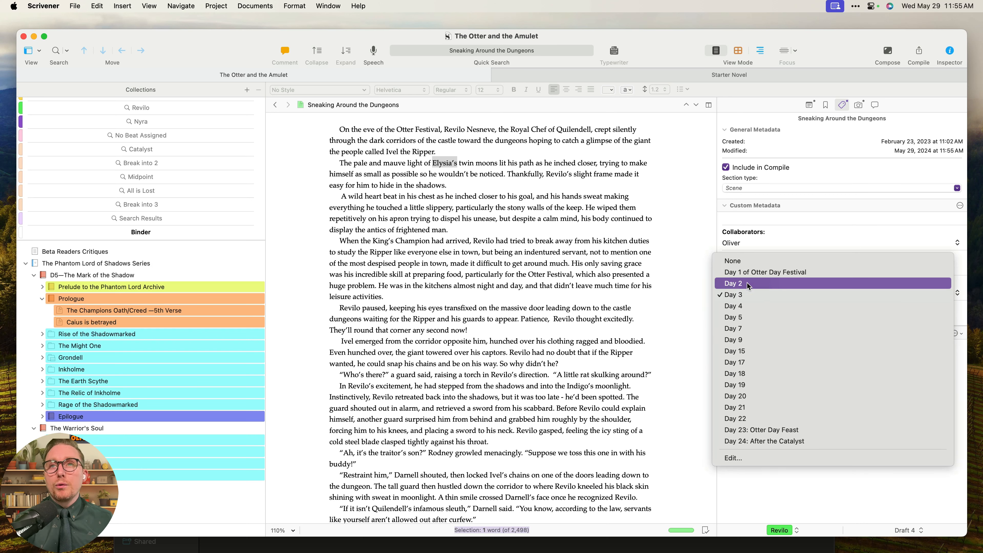
left_click(759, 470)
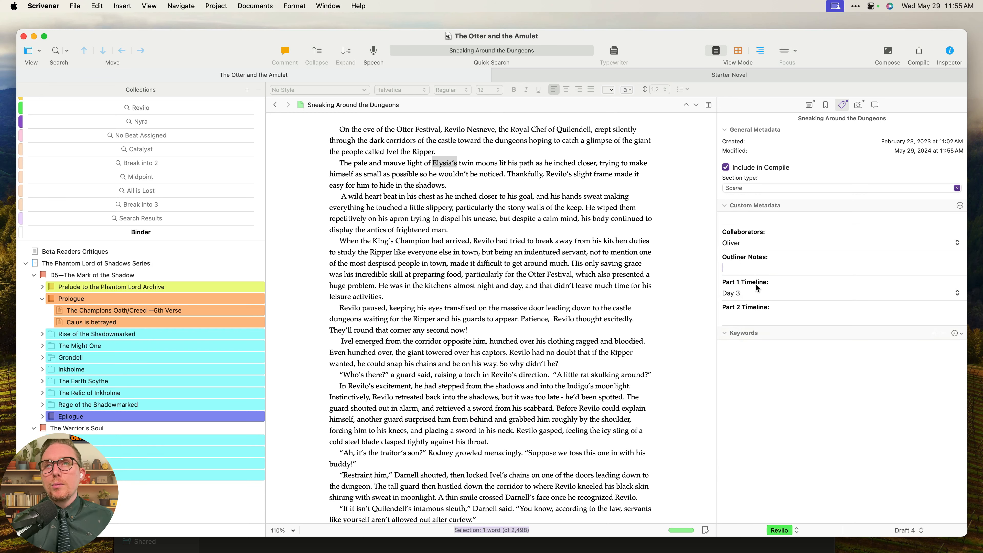
Delete the Part 2 Timeline field from the project's custom metadata and save the settings.
left_click(960, 206)
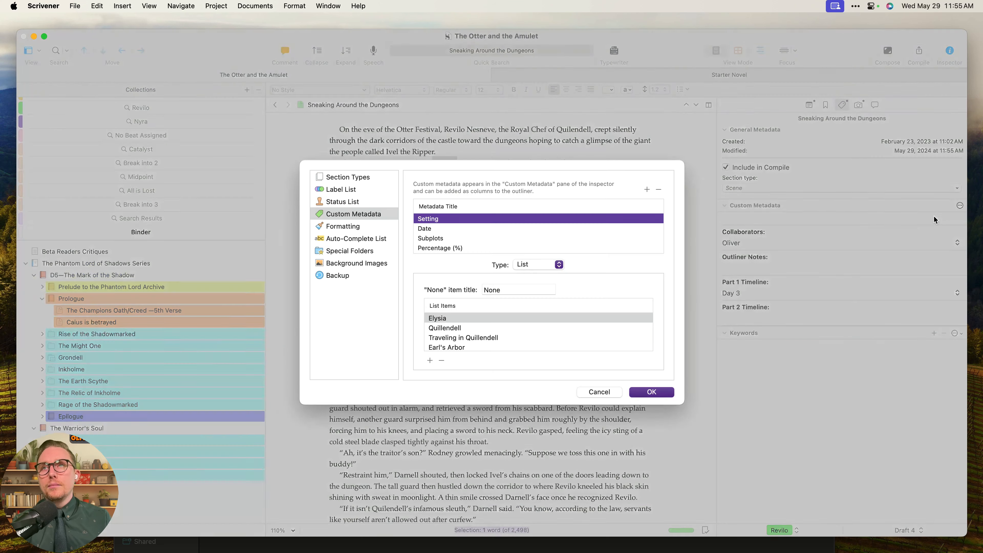
scroll(440, 233, "down", 3)
left_click(451, 240)
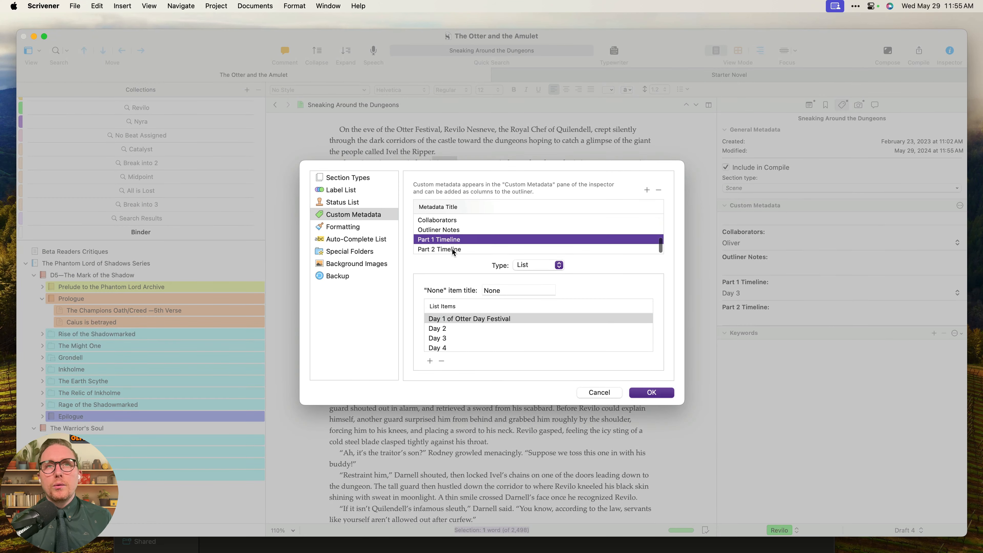
left_click(454, 250)
left_click(658, 190)
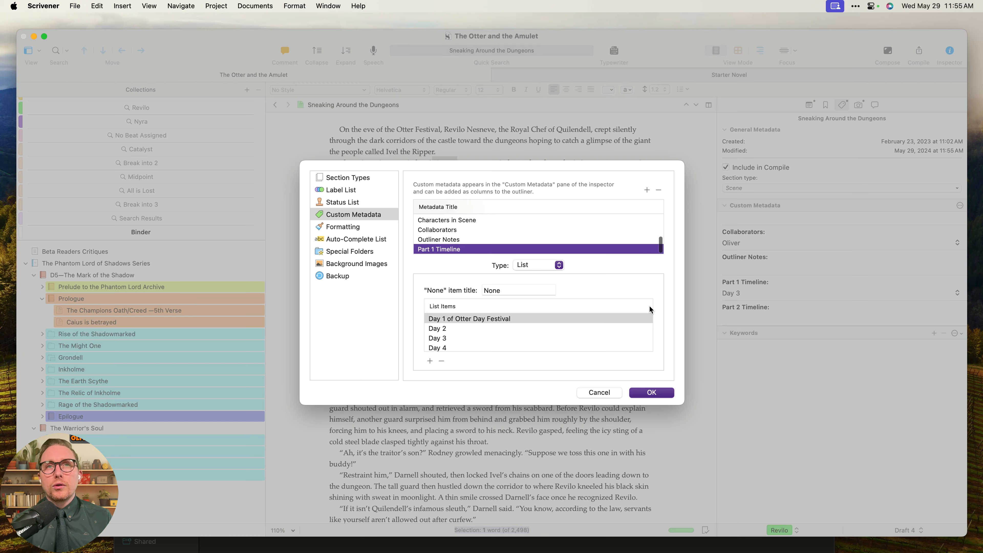
left_click(673, 396)
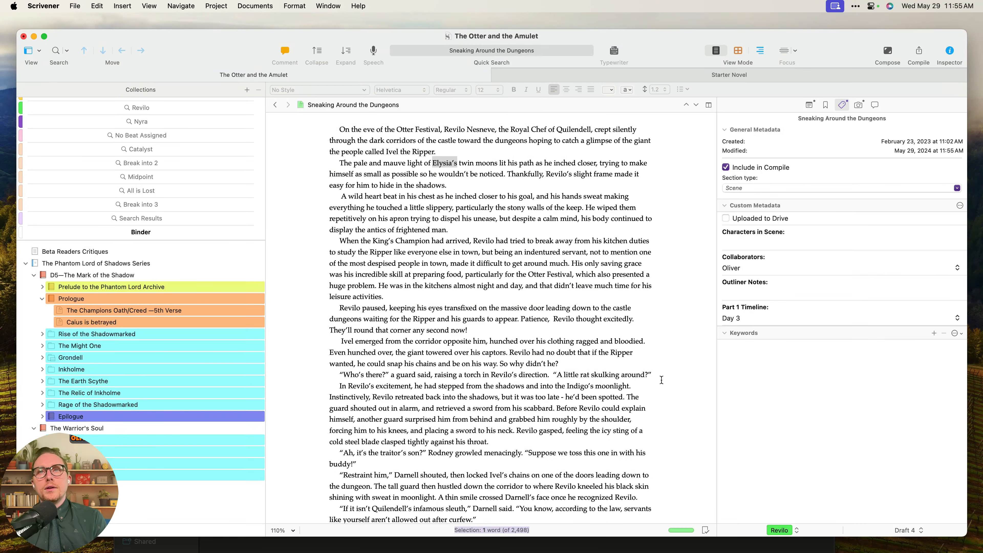
View the available Part 1 Timeline days for Sneaking Around the Dungeons, keeping Day 3 selected.
left_click(760, 317)
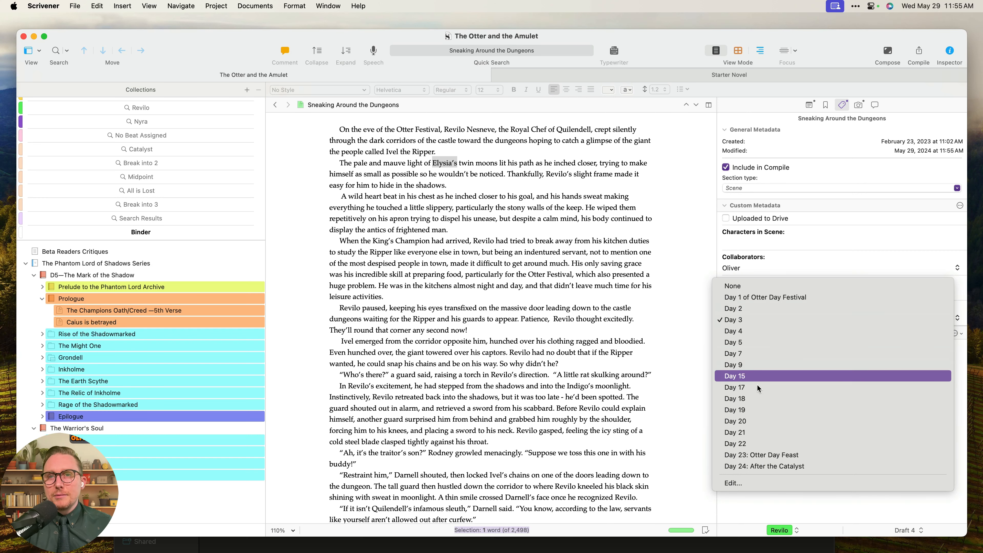
left_click(759, 320)
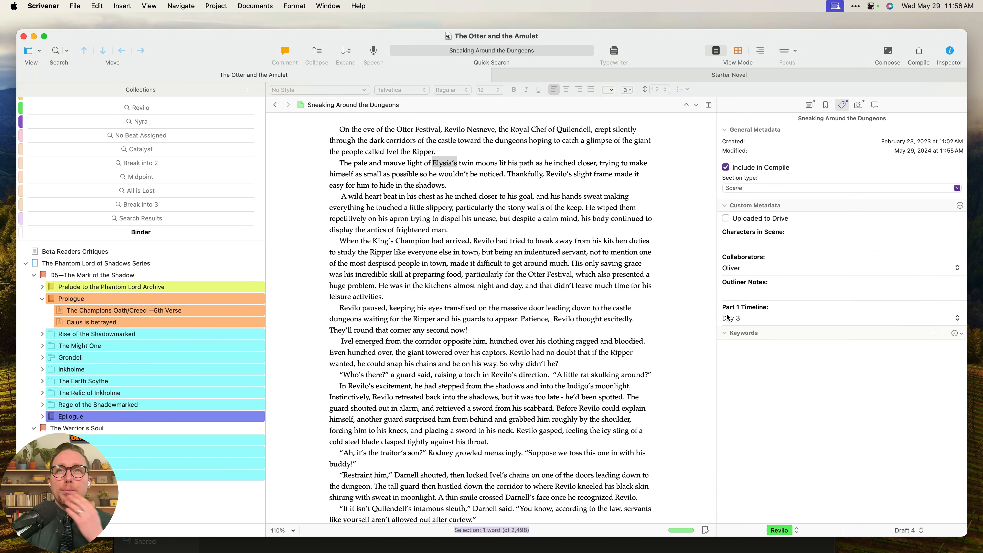
Return to the Starter Novel project and enlarge the Keywords section beneath the custom metadata.
left_click(666, 78)
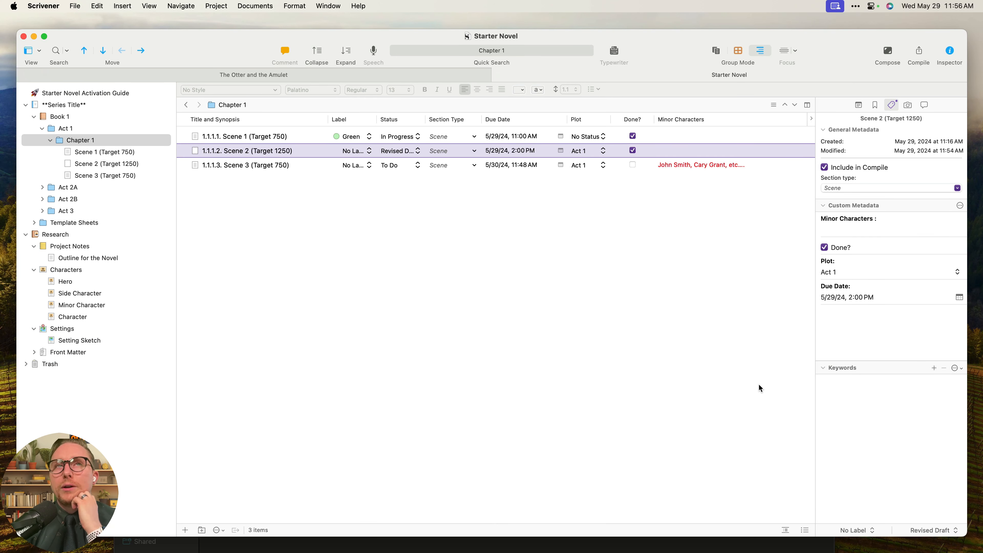
left_click_drag(886, 361, 885, 312)
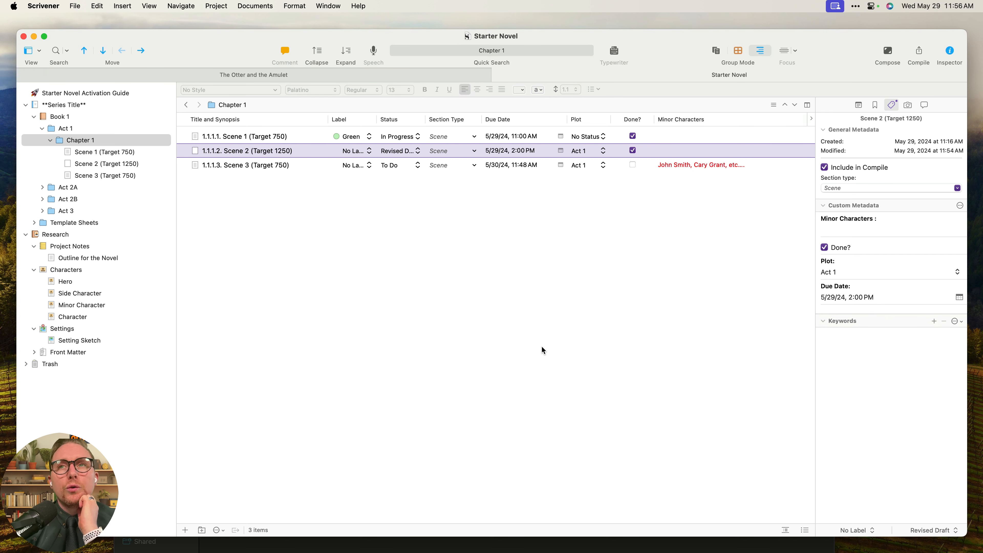
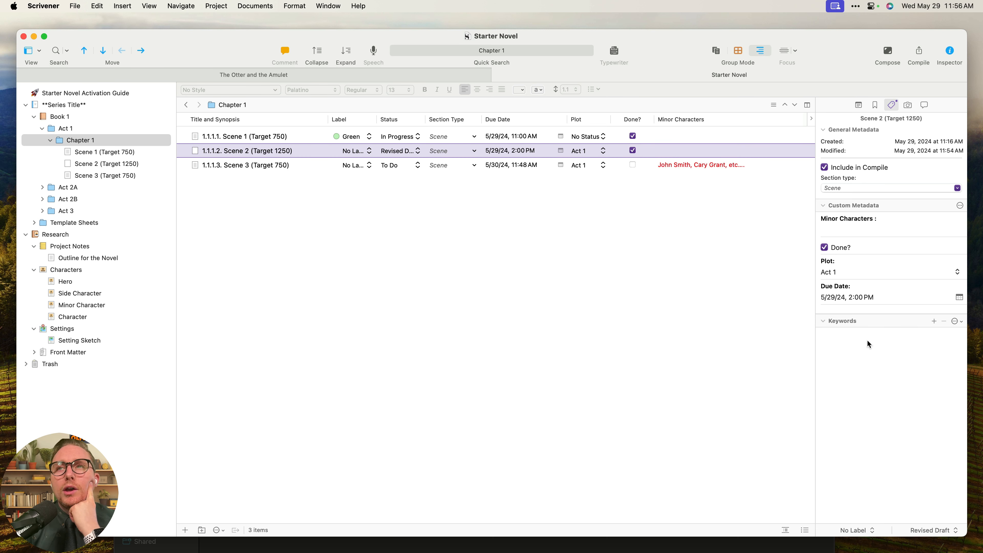
View the available status, label and Plot choices for Scene 2 without changing any of them.
left_click(932, 531)
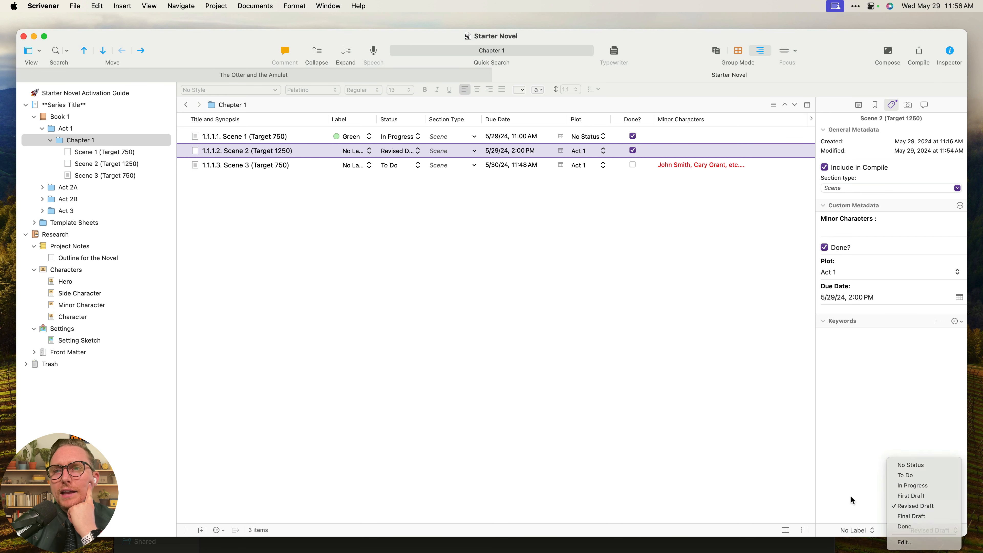
left_click(860, 530)
left_click(928, 450)
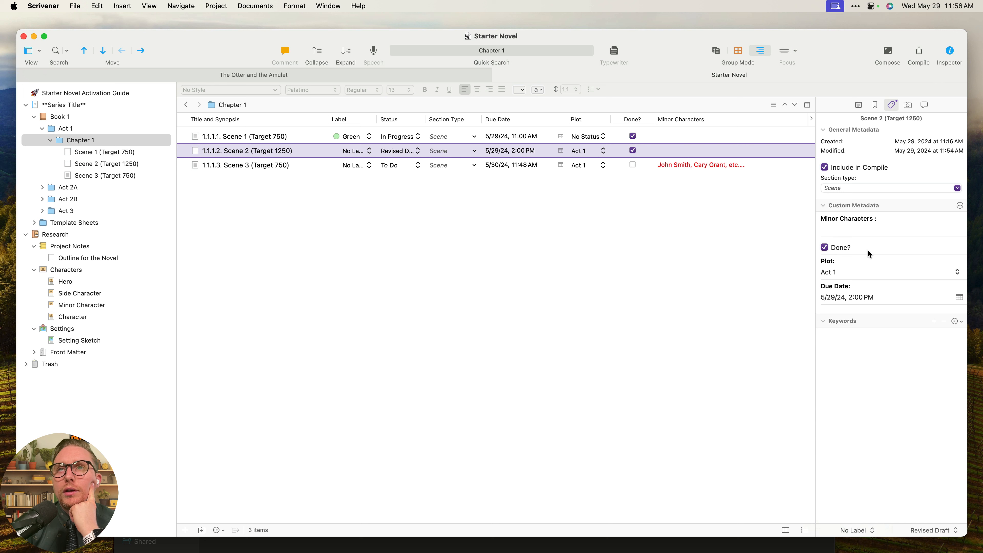
left_click(860, 271)
left_click(867, 379)
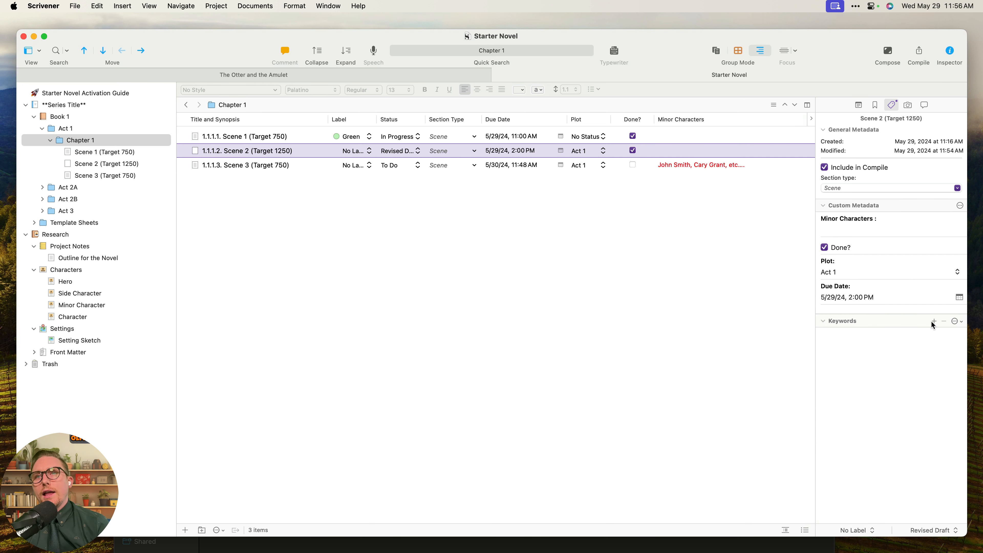
Show the project keywords and add a keyword named Minor Characters.
left_click(955, 321)
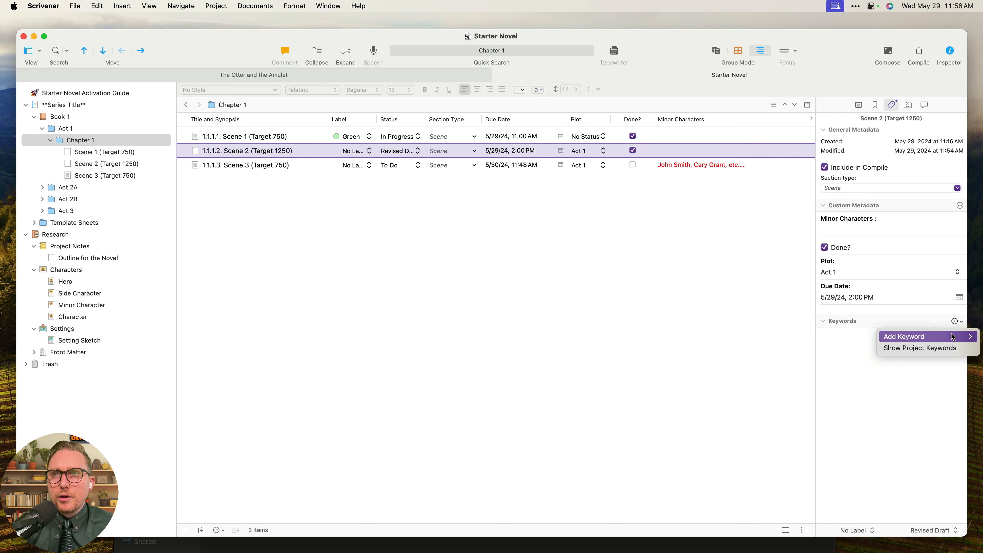
left_click(944, 348)
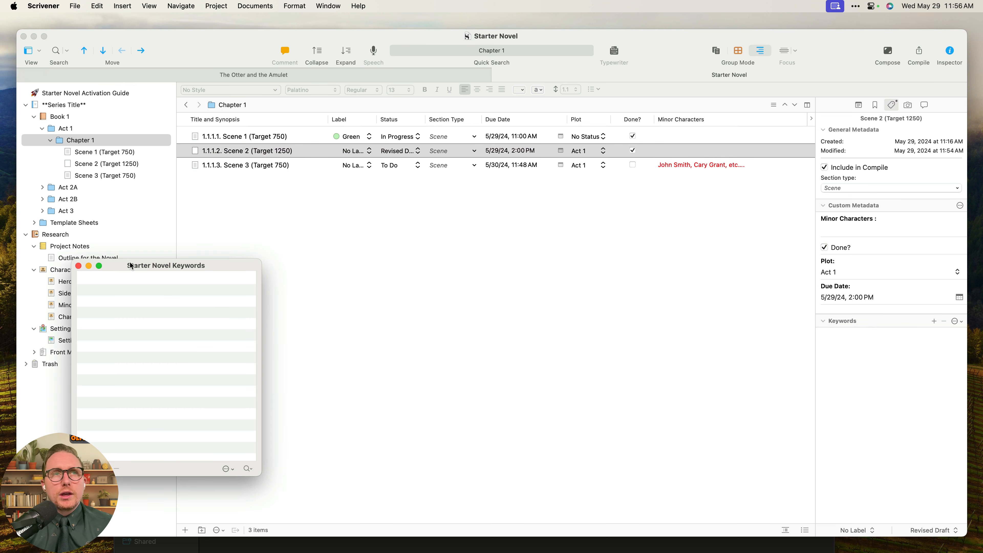
left_click_drag(128, 261, 647, 207)
left_click(499, 409)
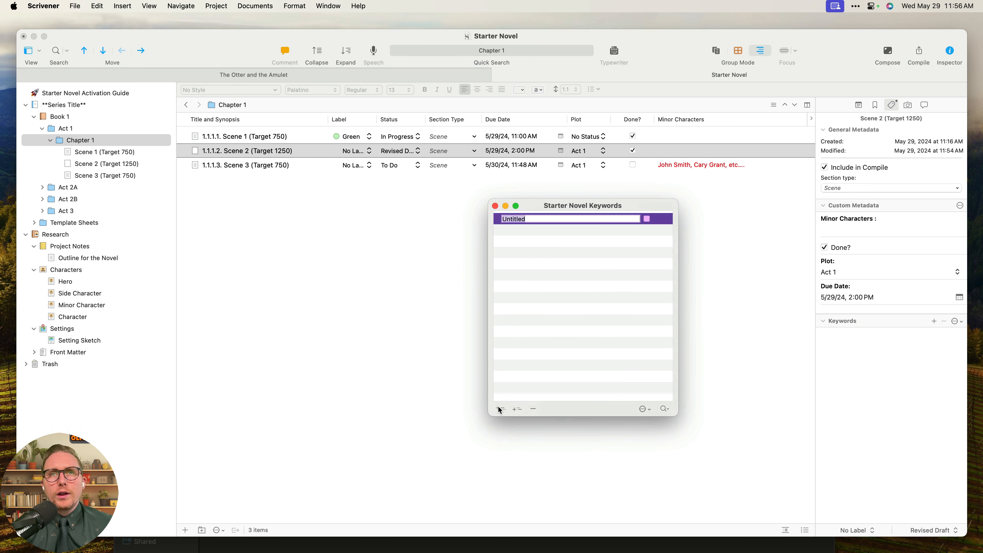
type("Minor")
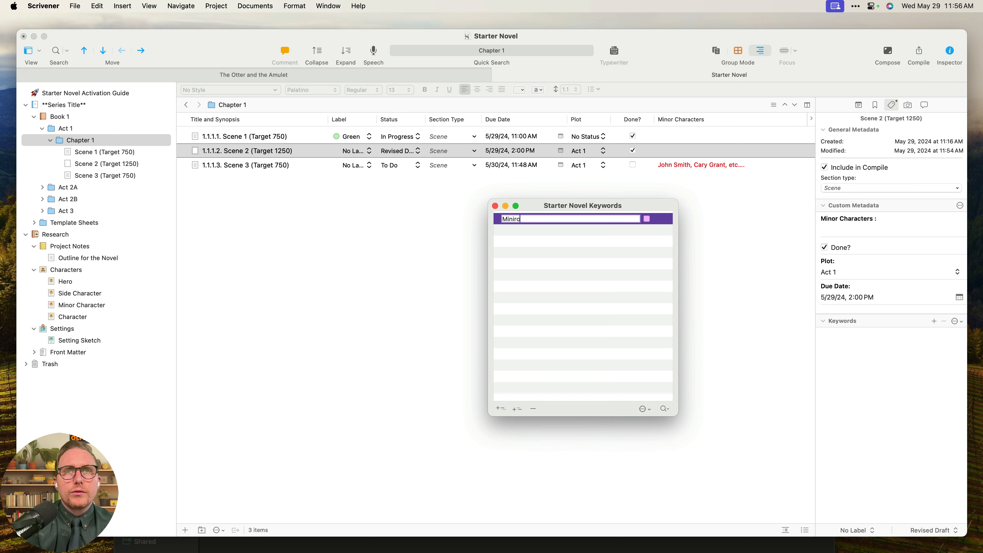
type(" Characters")
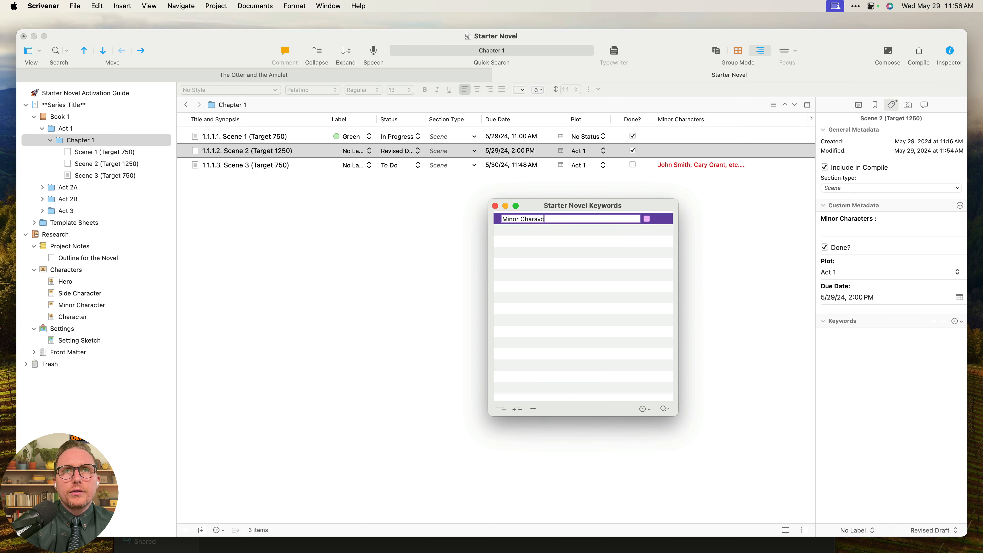
key("Return")
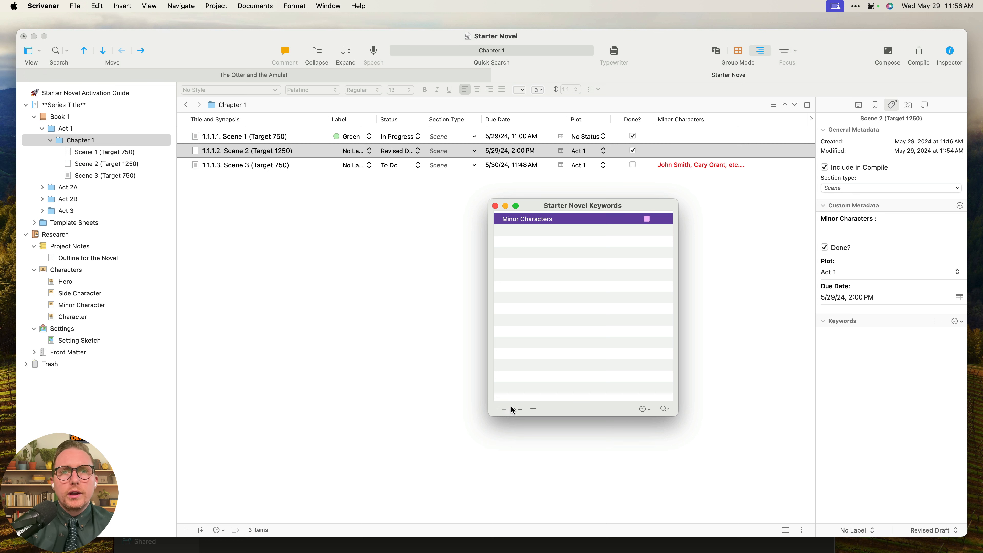
Add a Heroes keyword below Minor Characters in the project keywords.
left_click(500, 408)
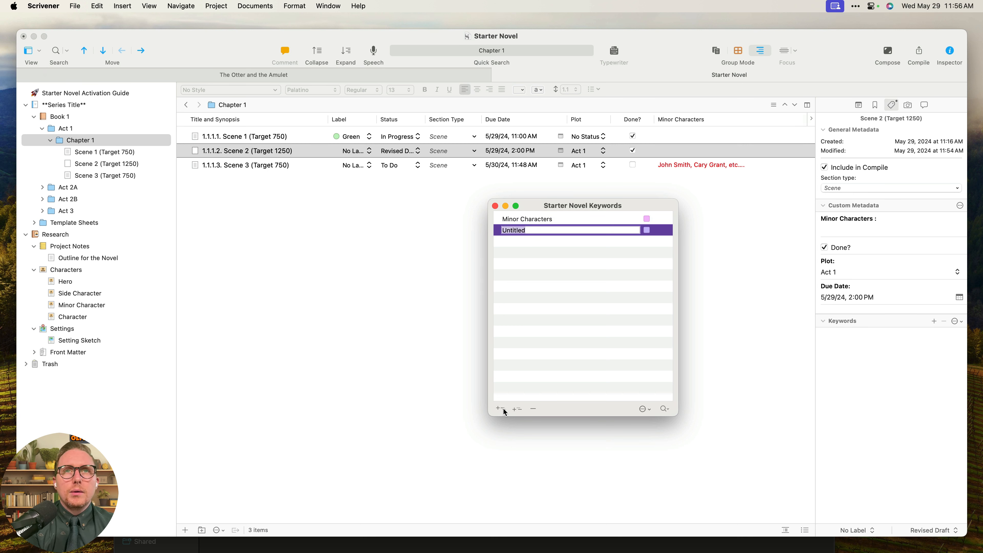
type("Heroes")
key("Return")
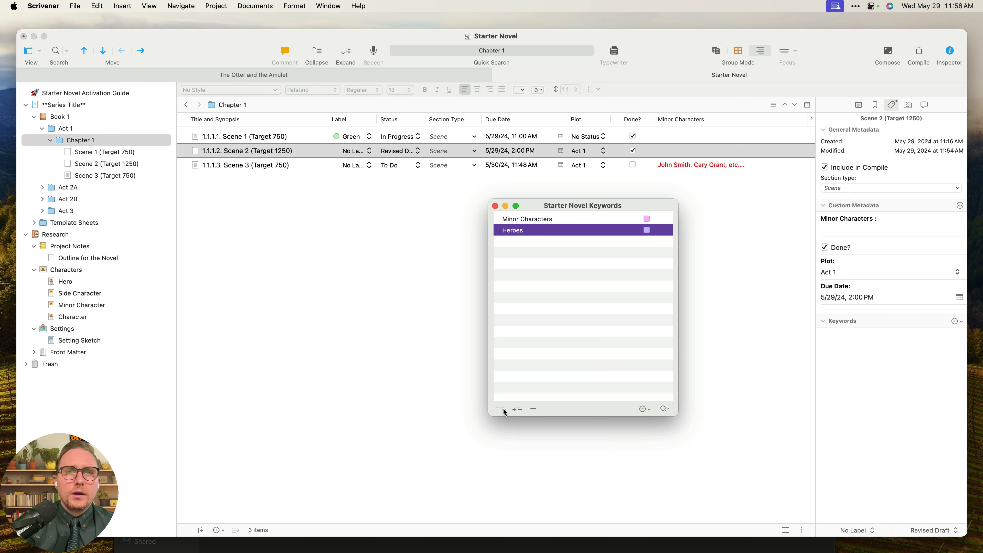
Add a third top-level project keyword named Plot Beats.
left_click(501, 409)
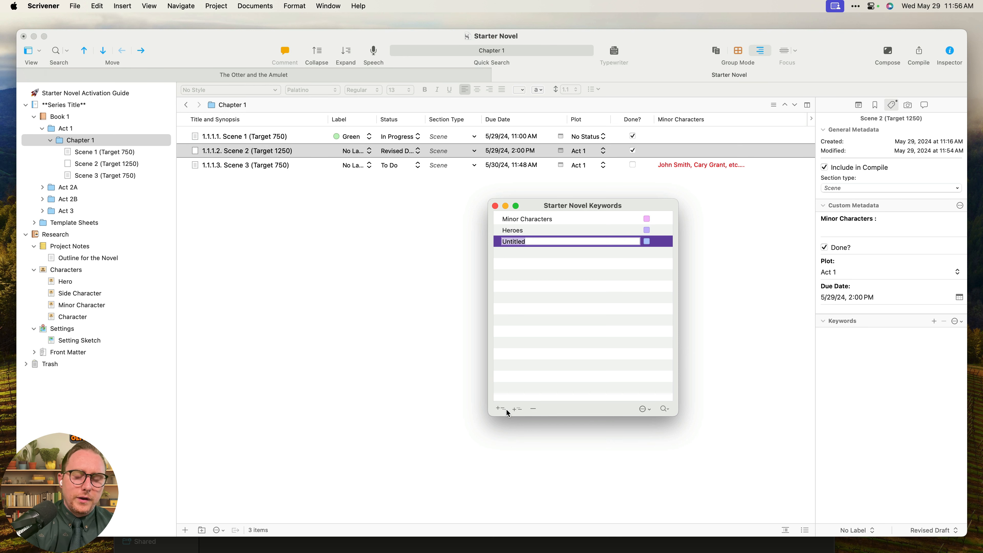
type("P")
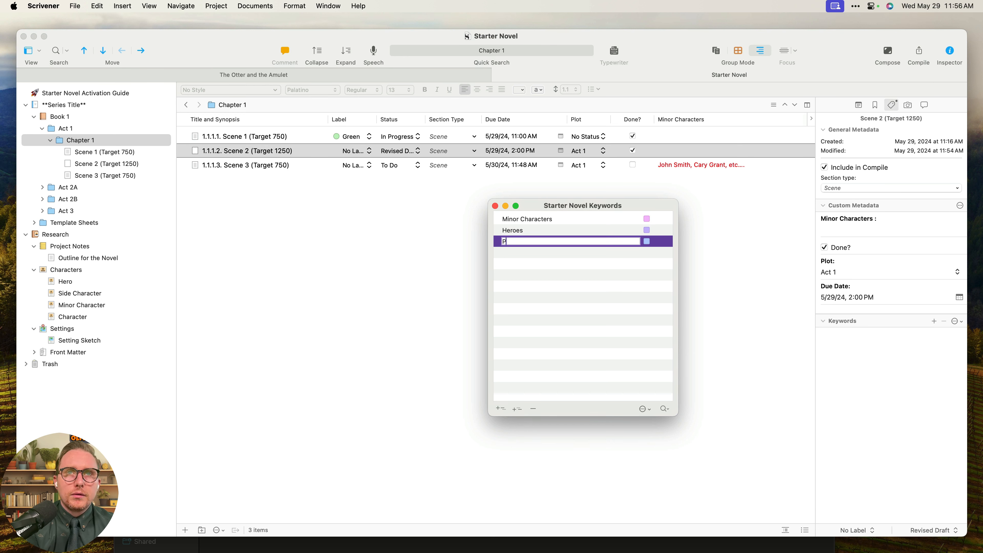
type("oot Beast")
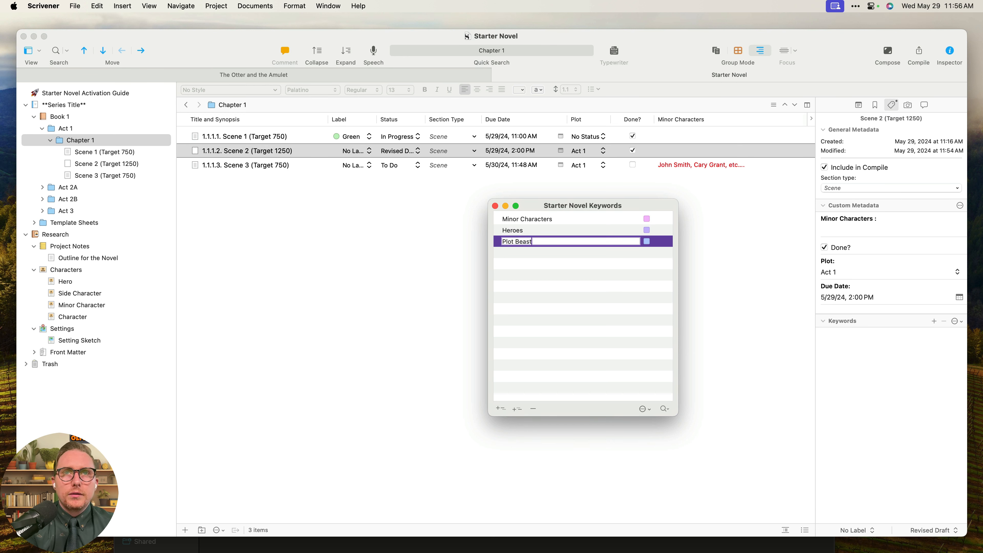
key("Return")
double_click(535, 244)
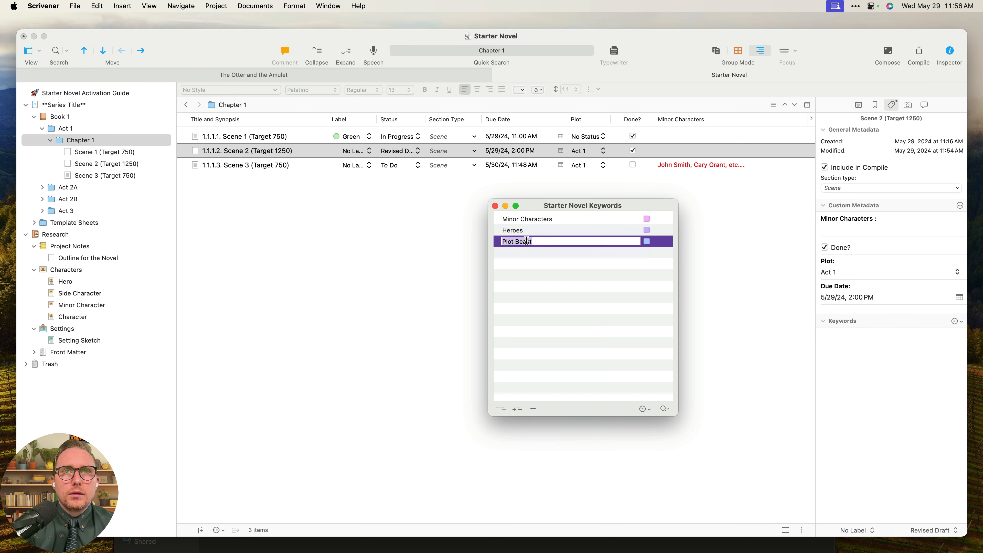
left_click(536, 243)
key("BackSpace")
key("BackSpace")
type("ts")
key("Return")
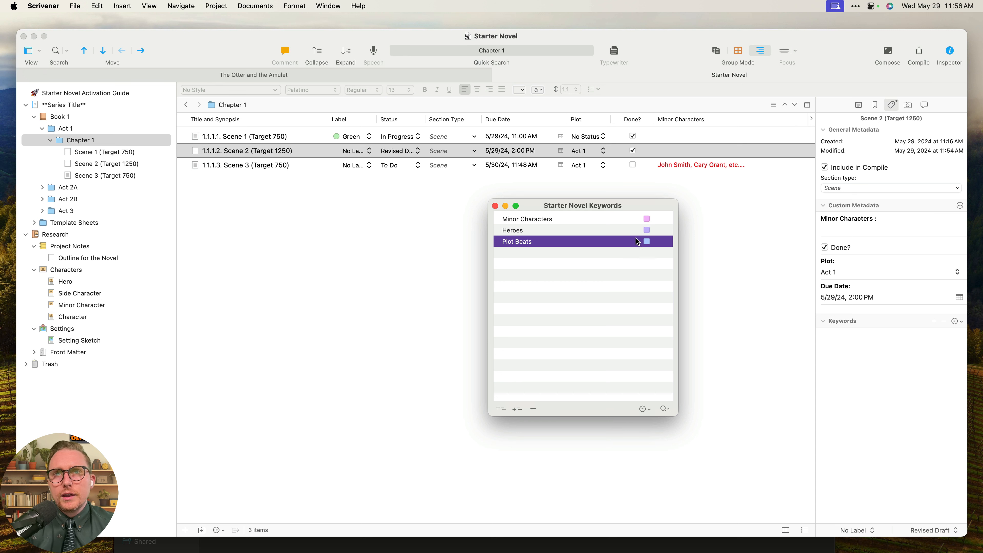
View the label choices available for Scene 2 without assigning one.
left_click(874, 531)
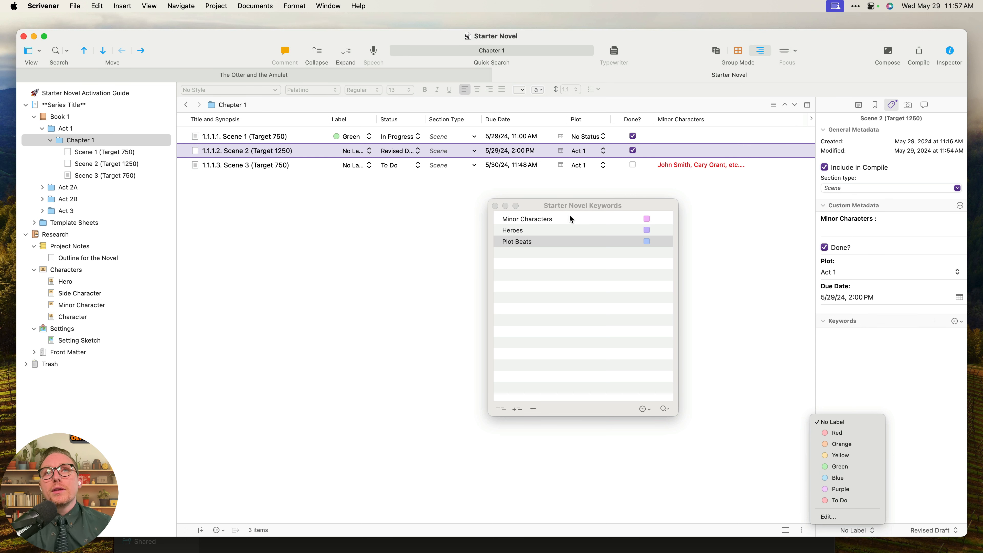
left_click(882, 352)
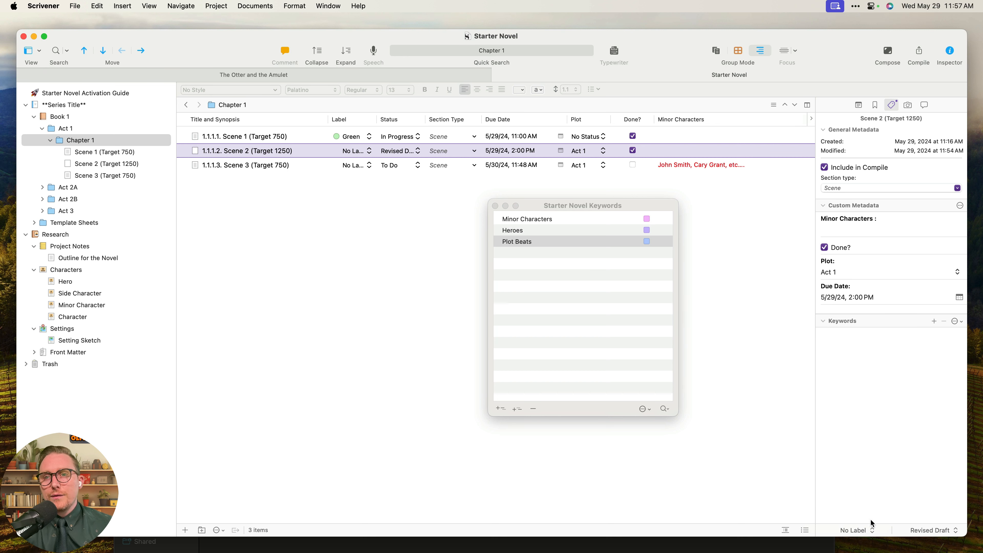
left_click(867, 530)
left_click(550, 341)
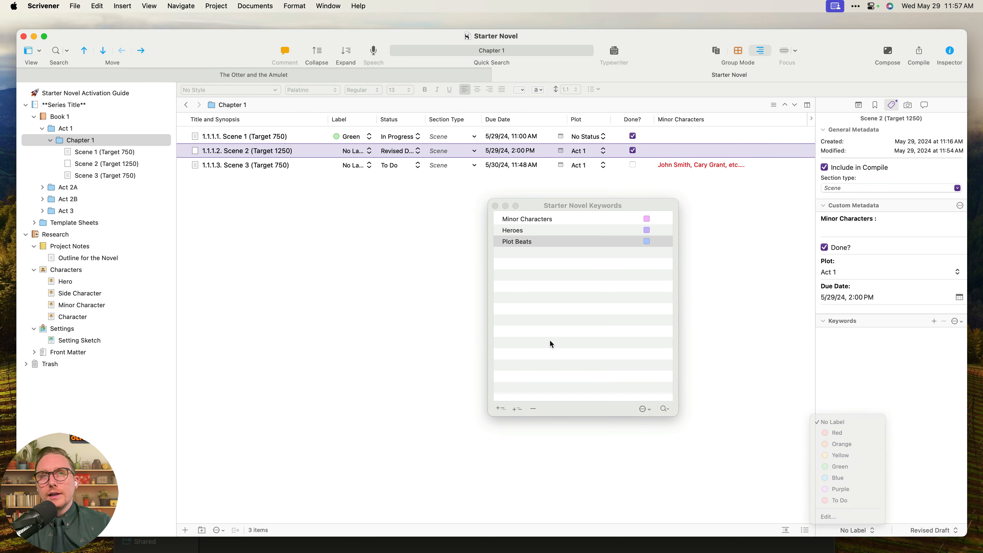
Add an Opening Image keyword and nest it under Plot Beats.
left_click(500, 409)
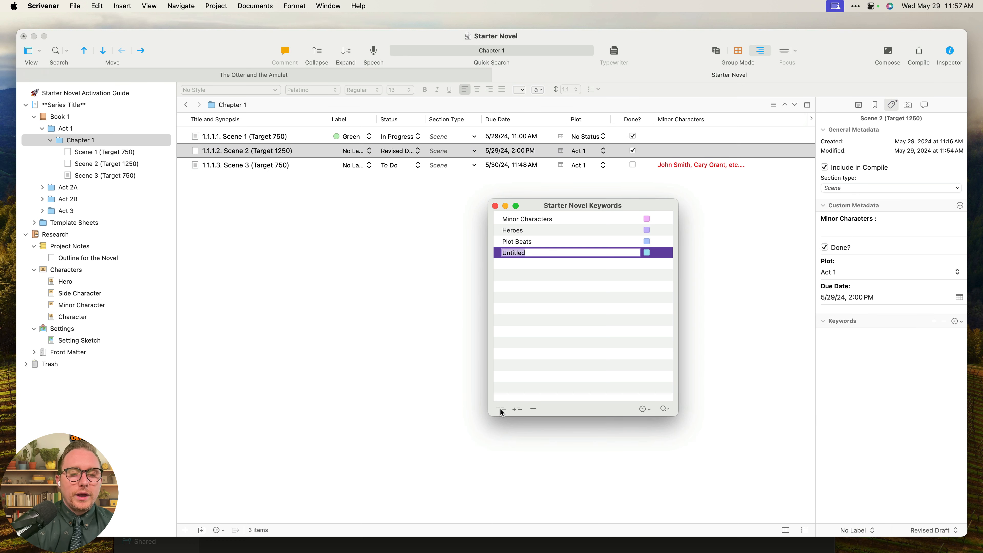
type("Spening Image")
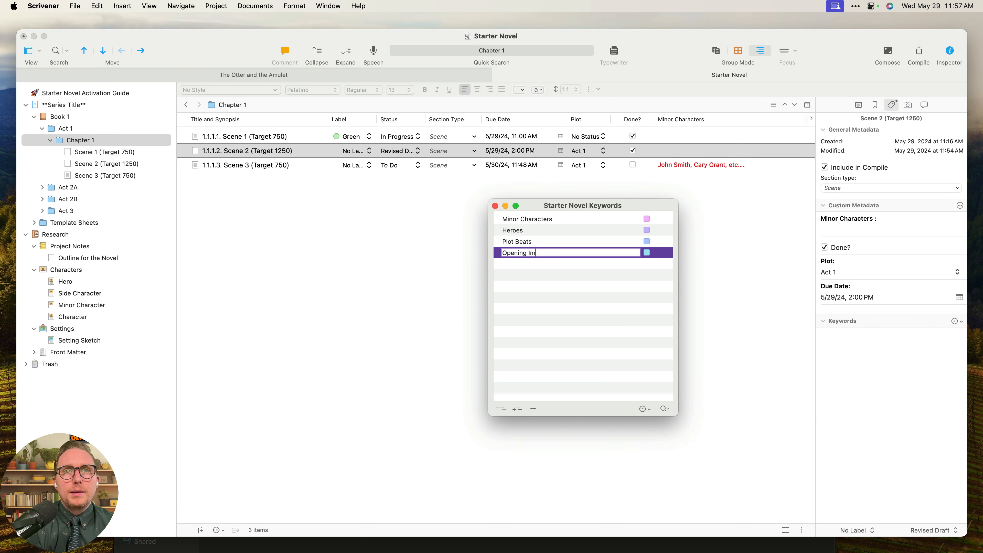
key("Return")
left_click_drag(518, 257, 533, 244)
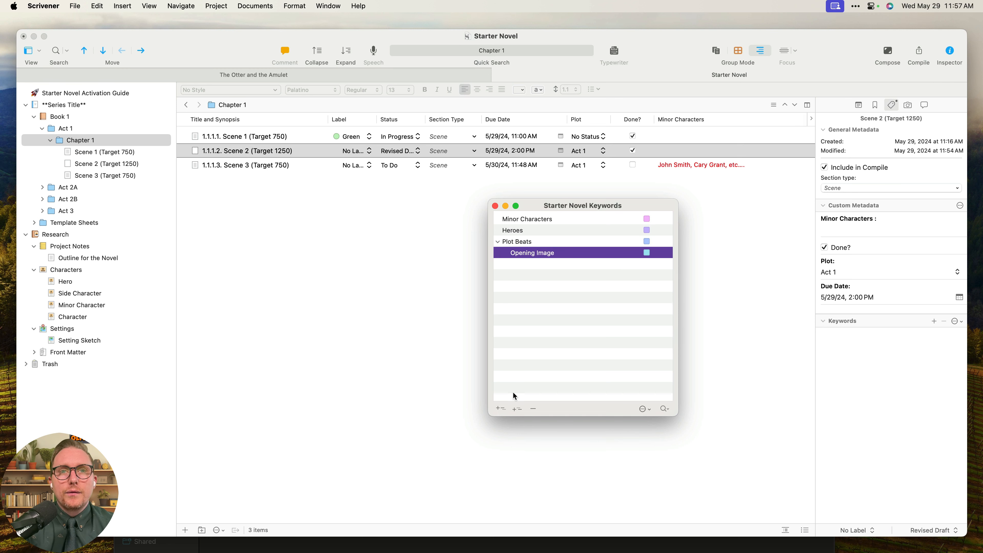
Add the keywords Act 1 and Theme Stated under Plot Beats, following Opening Image.
left_click(501, 409)
type("Act 1")
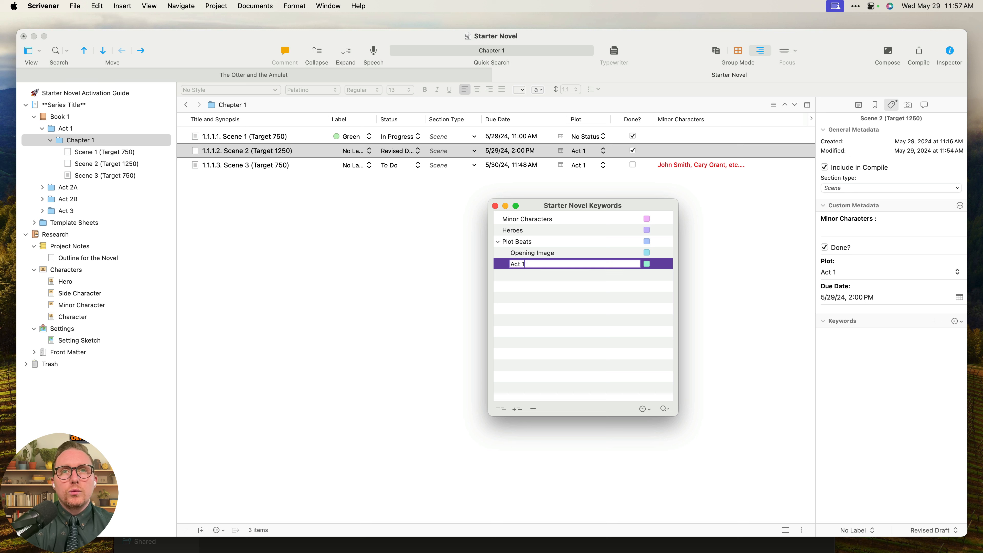
key("Return")
left_click(501, 410)
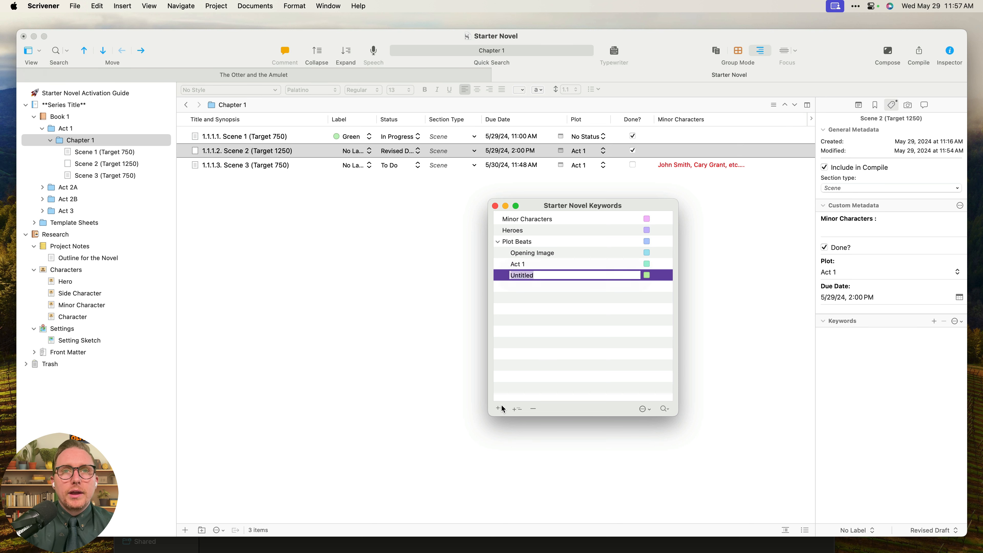
type("Them")
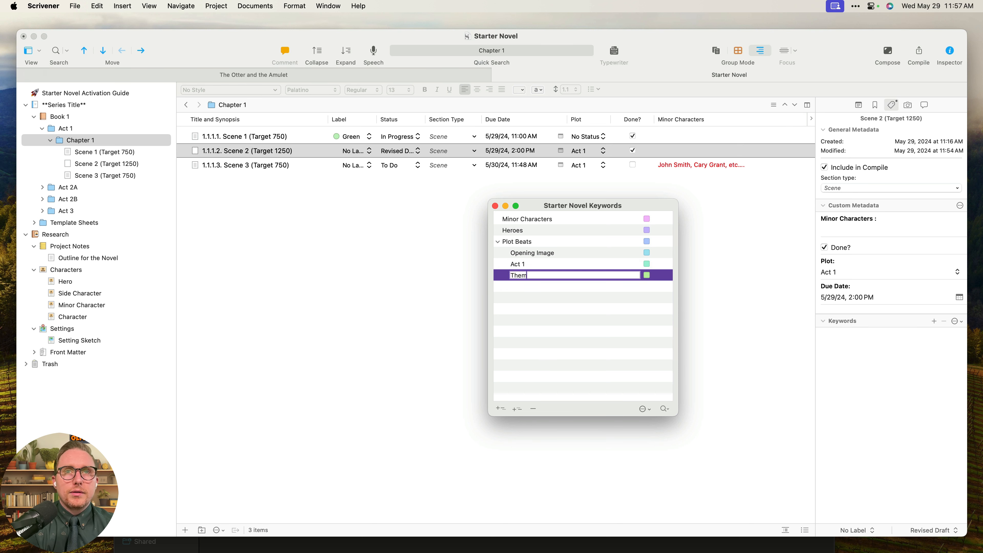
type("e Stated")
key("Return")
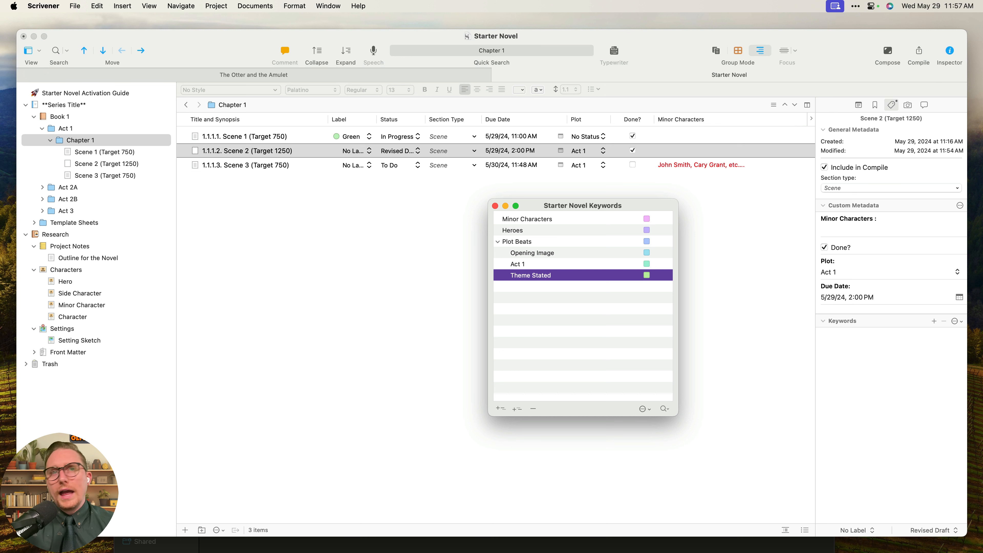
Change the color of the Theme Stated keyword to a more saturated bright green.
left_click(648, 276)
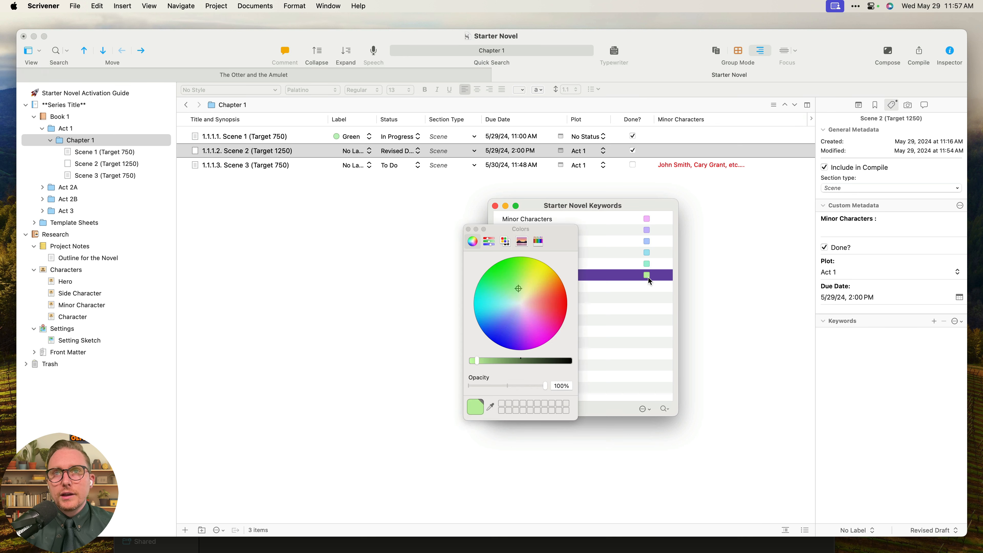
left_click_drag(517, 286, 519, 267)
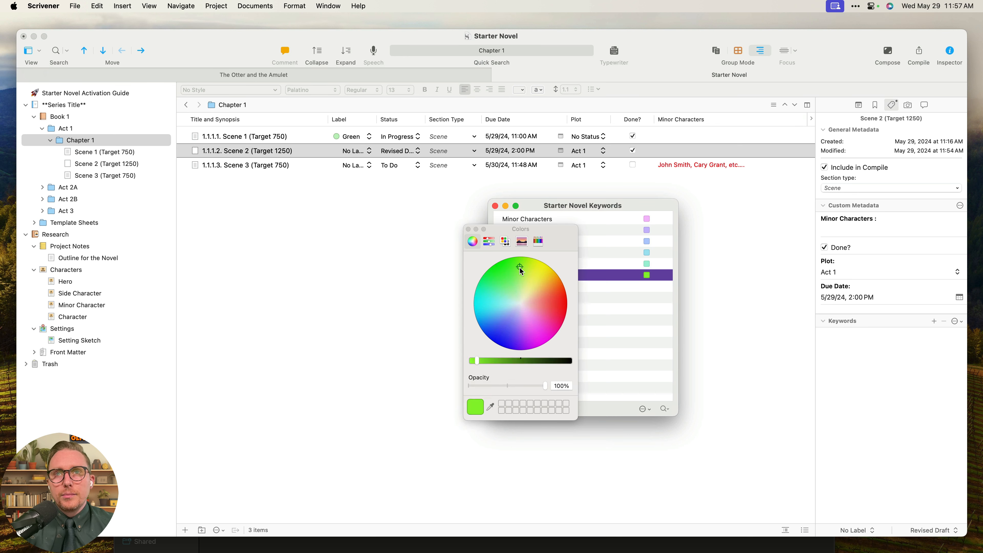
left_click(468, 230)
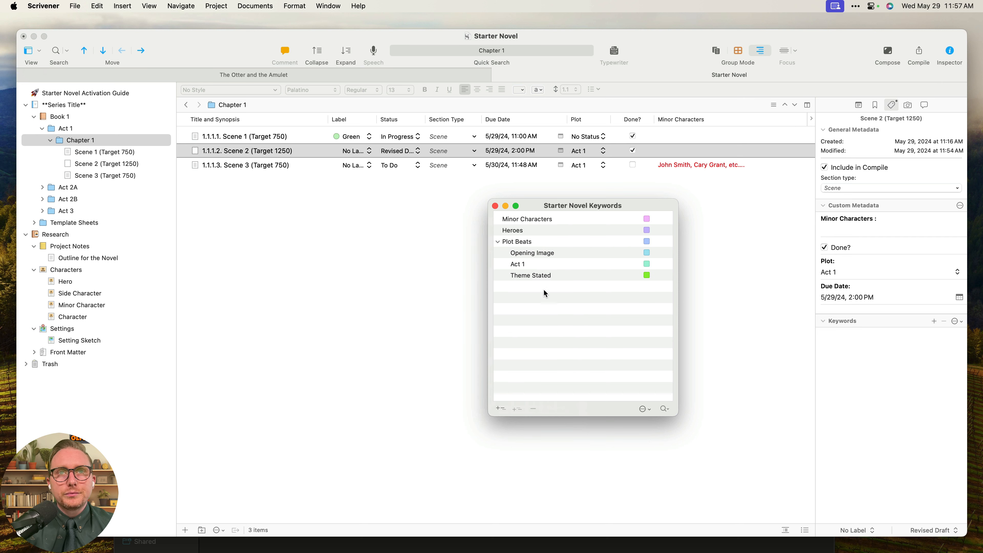
Add a Ned keyword, nest it under Heroes, and extend its title with the character's surname.
left_click(528, 231)
left_click(500, 409)
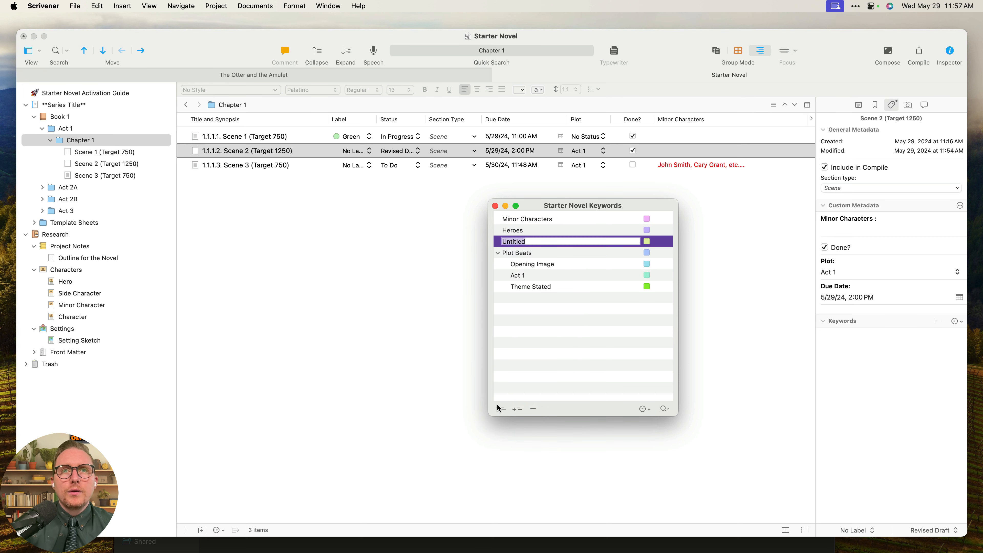
key("BackSpace")
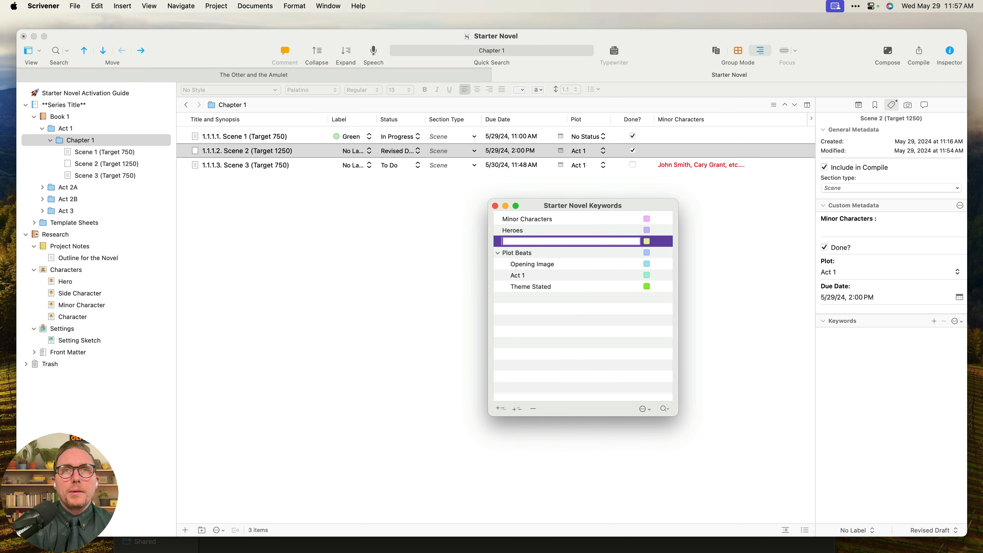
type("Ned")
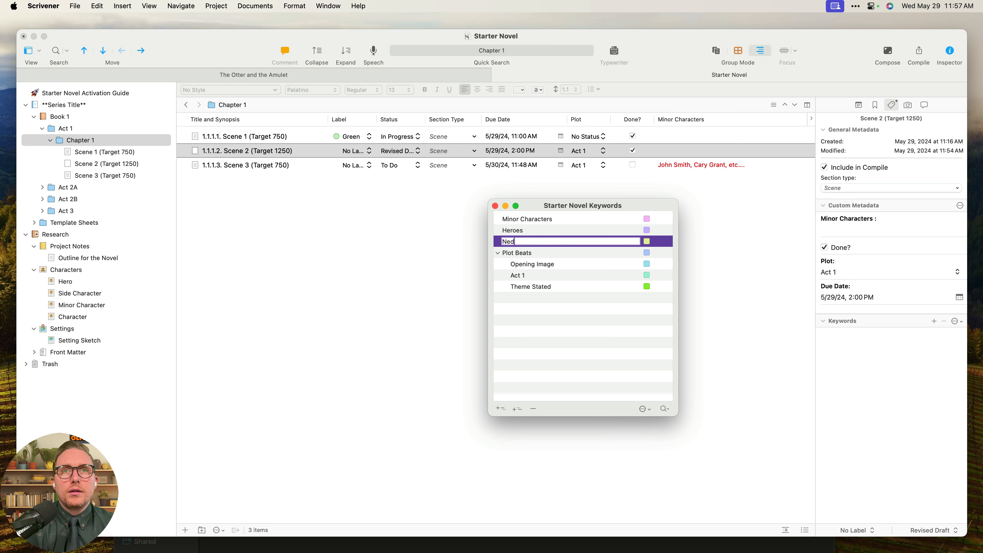
key("Return")
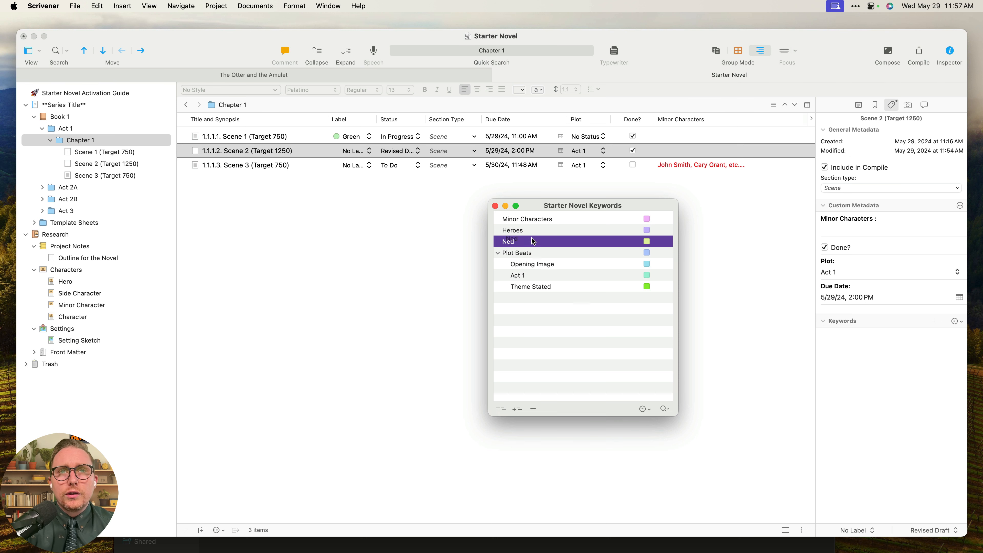
left_click_drag(530, 243, 540, 234)
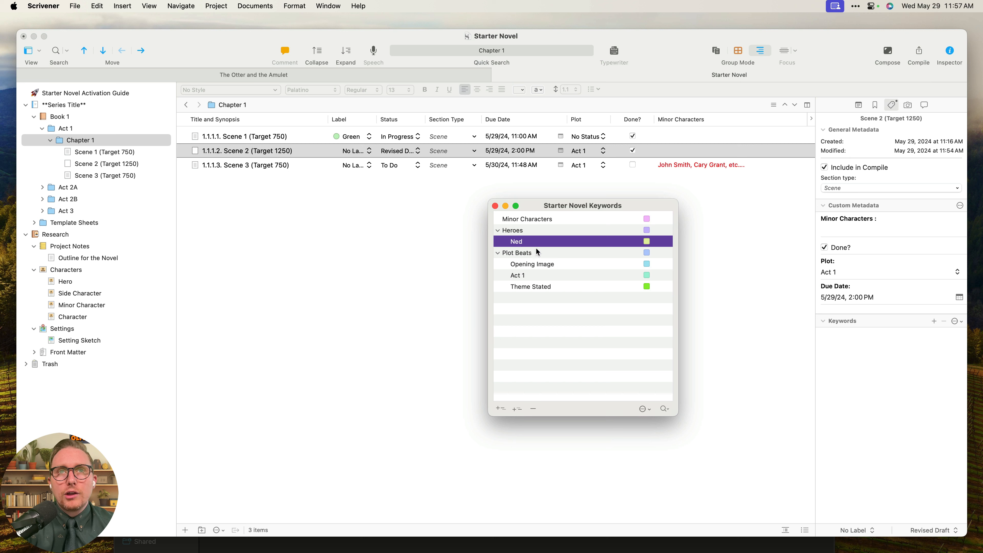
double_click(542, 240)
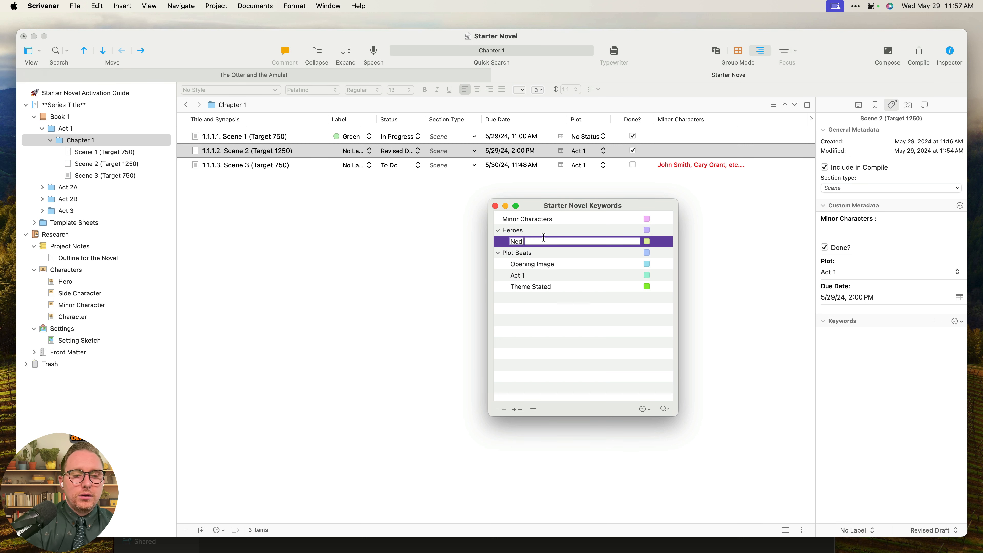
type("Burke")
key("Return")
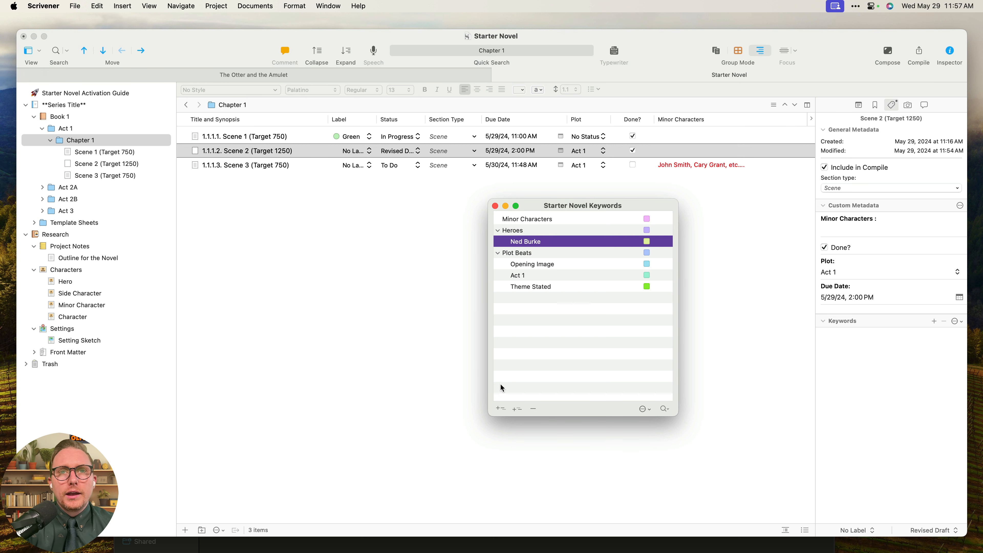
Add the keywords Nyra, Revilo and Ivel under Heroes, following the Ned keyword.
left_click(501, 409)
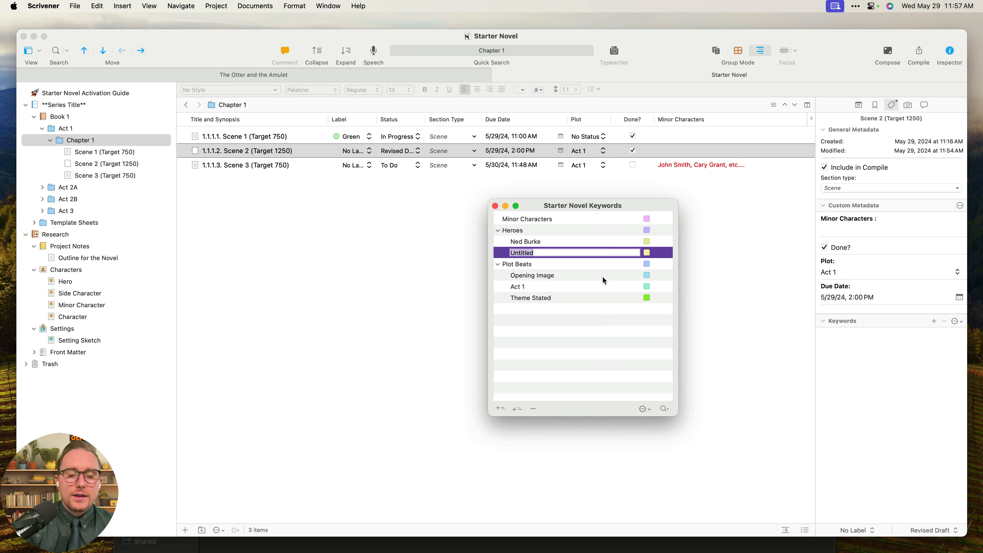
type("Nyra")
key("Return")
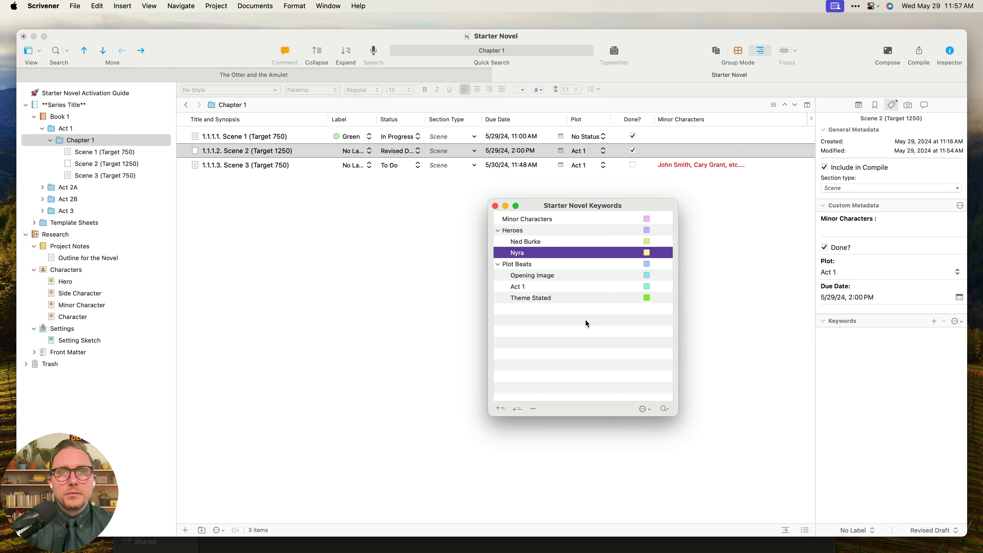
left_click(501, 409)
type("Revi")
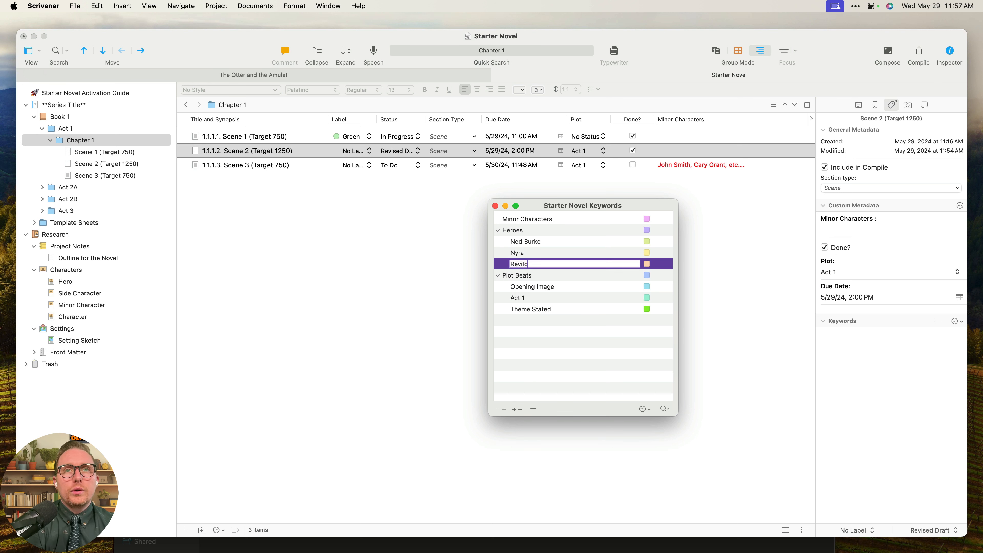
type("lo")
key("Return")
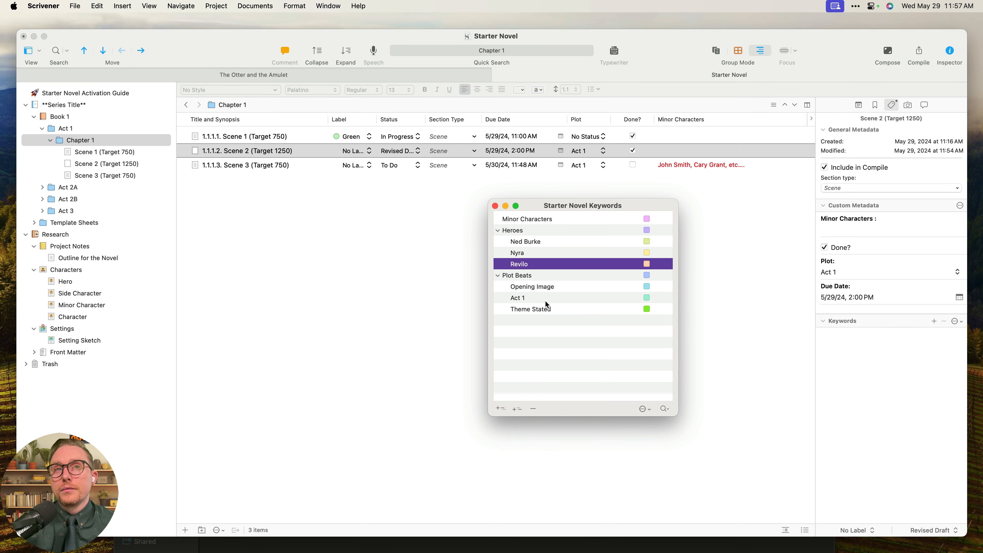
left_click(501, 409)
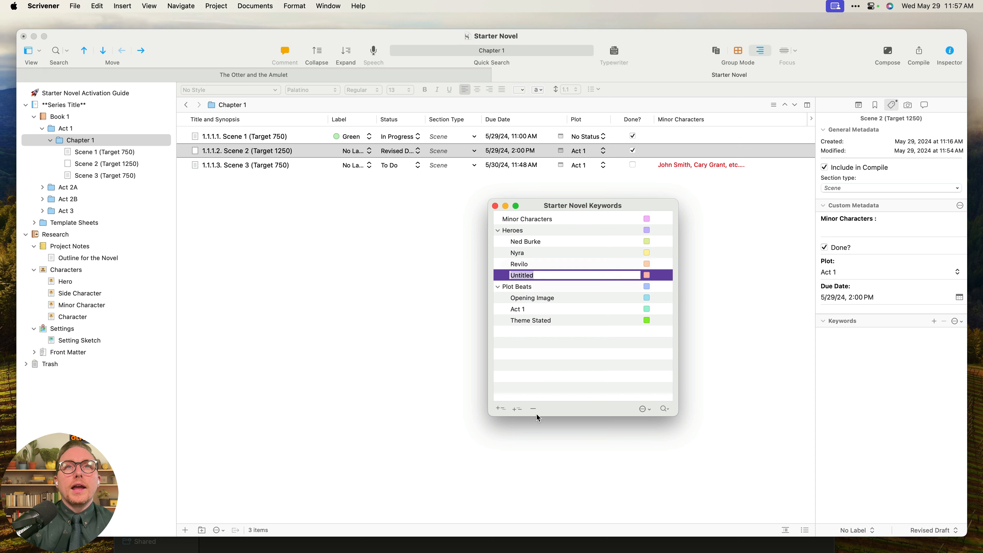
key("BackSpace")
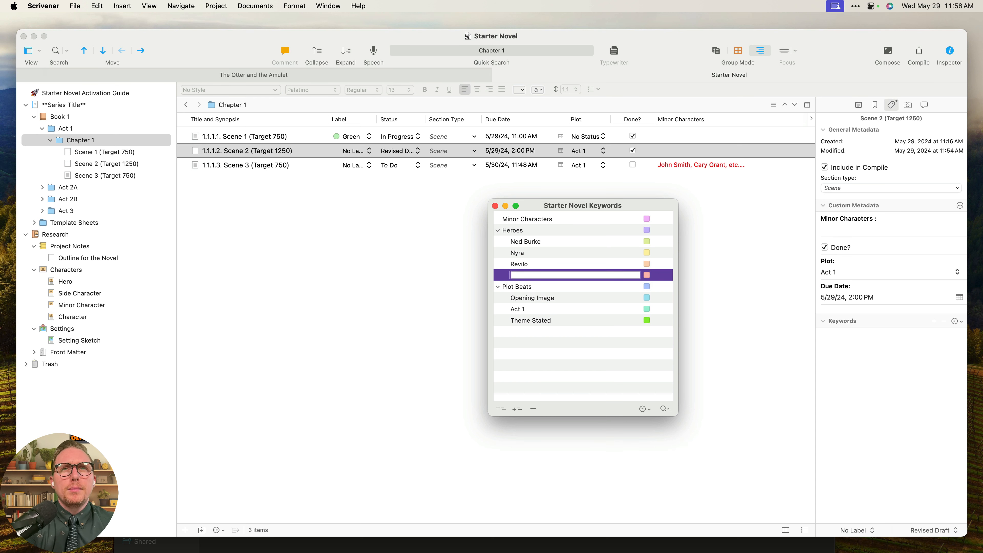
type("Ivel")
key("Return")
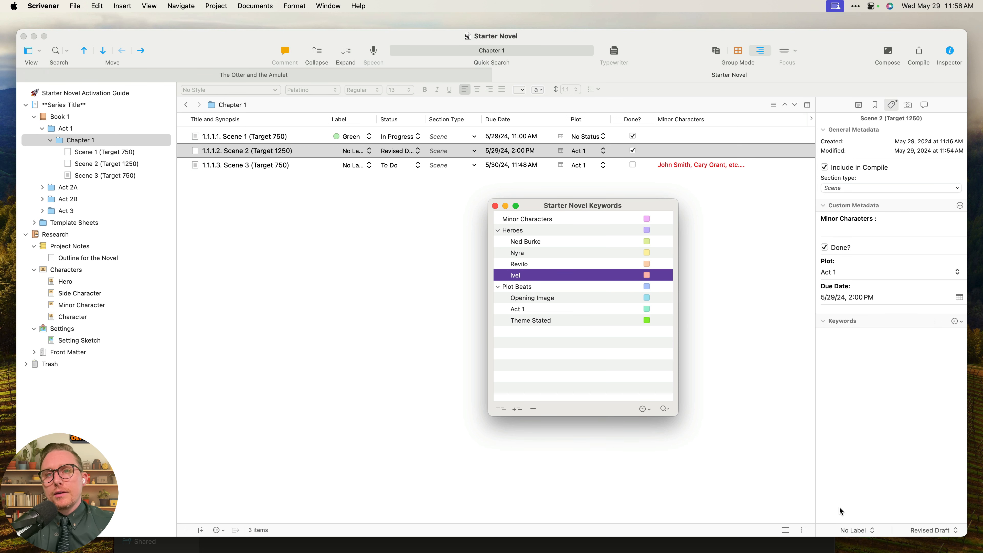
left_click(858, 530)
left_click(856, 517)
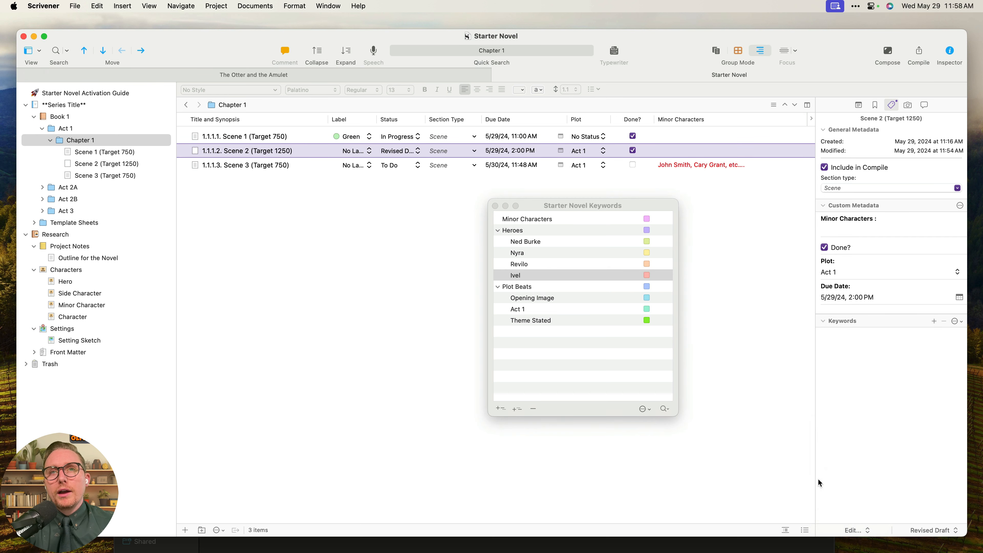
left_click(444, 203)
left_click(444, 203)
type("Ned")
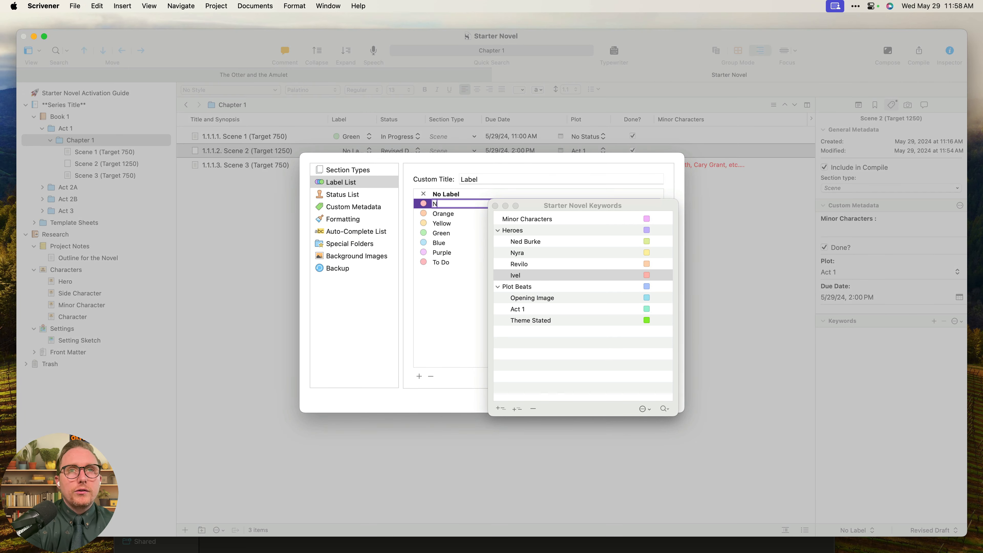
key("Return")
left_click(443, 214)
left_click(443, 213)
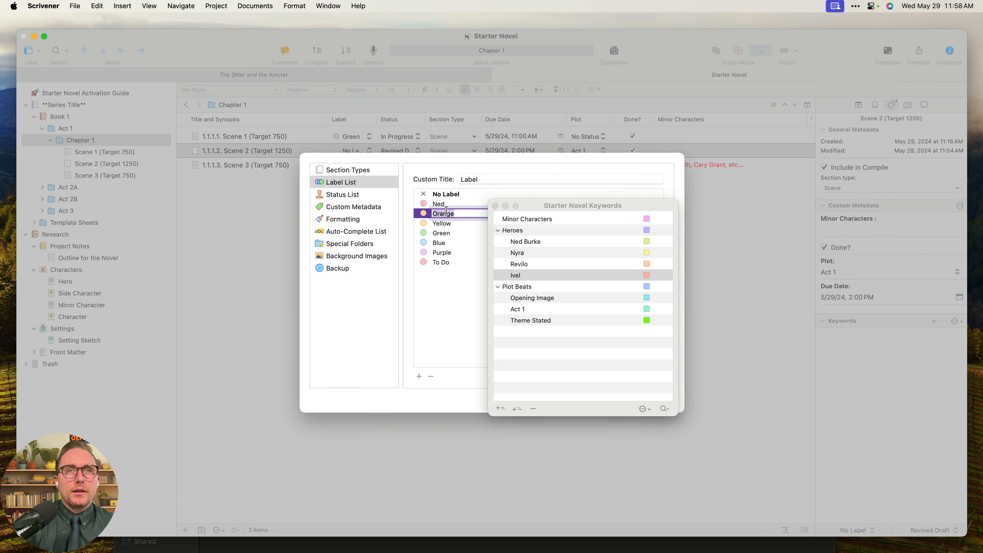
type("Ivel")
key("Return")
double_click(444, 223)
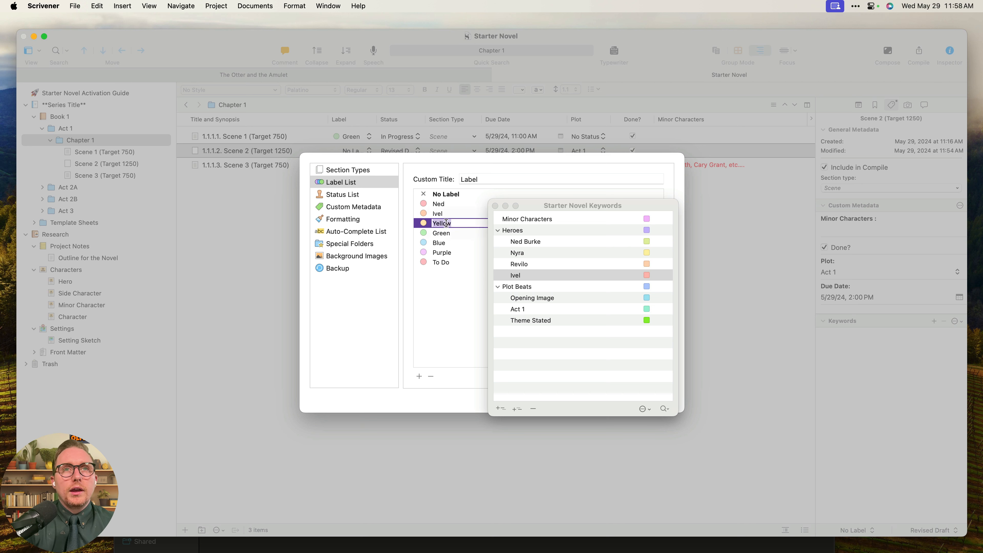
type("Revi")
key("Return")
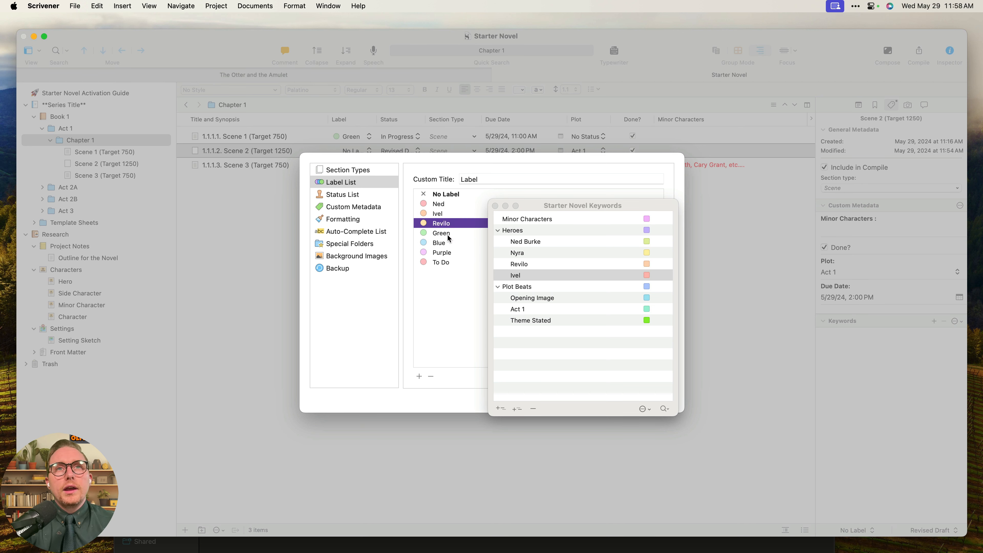
key("Down")
key("Return")
type("Nyra")
key("Return")
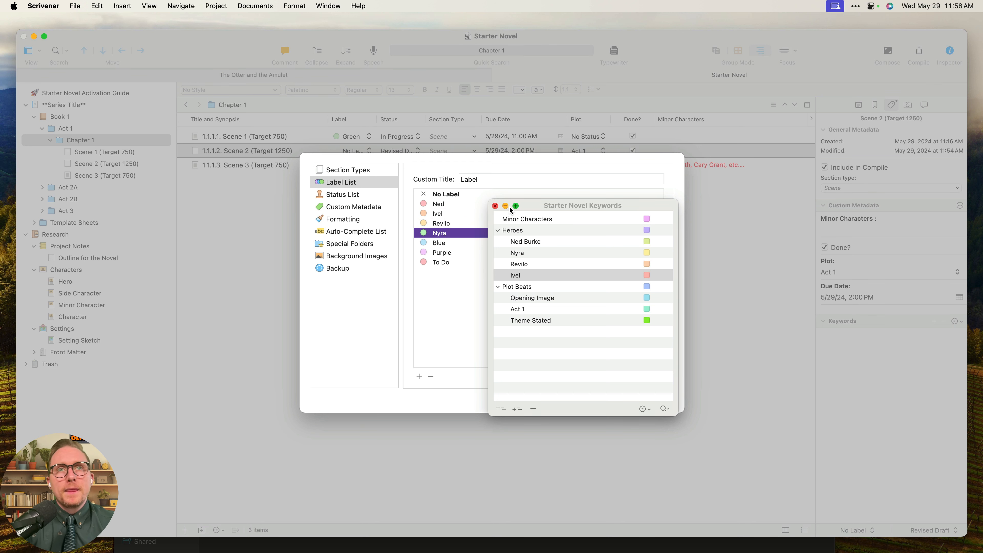
Close the project keywords window and discard the pending changes to the label list.
left_click_drag(537, 206, 706, 216)
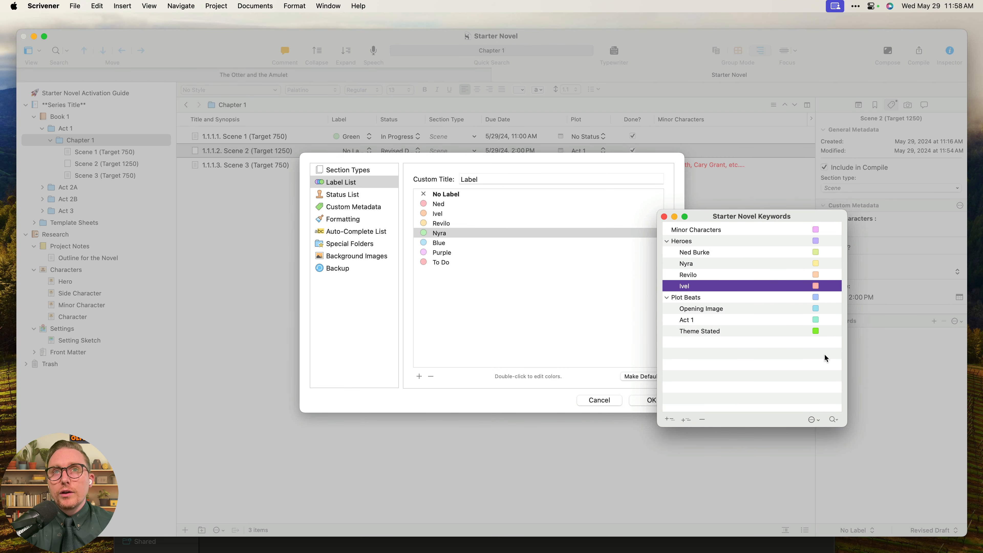
left_click(879, 494)
left_click(665, 216)
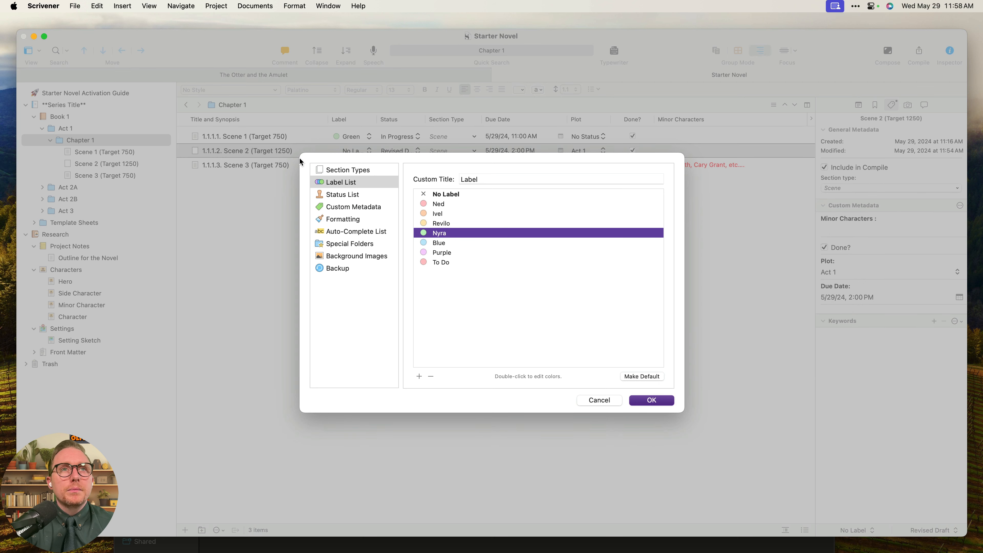
left_click(620, 404)
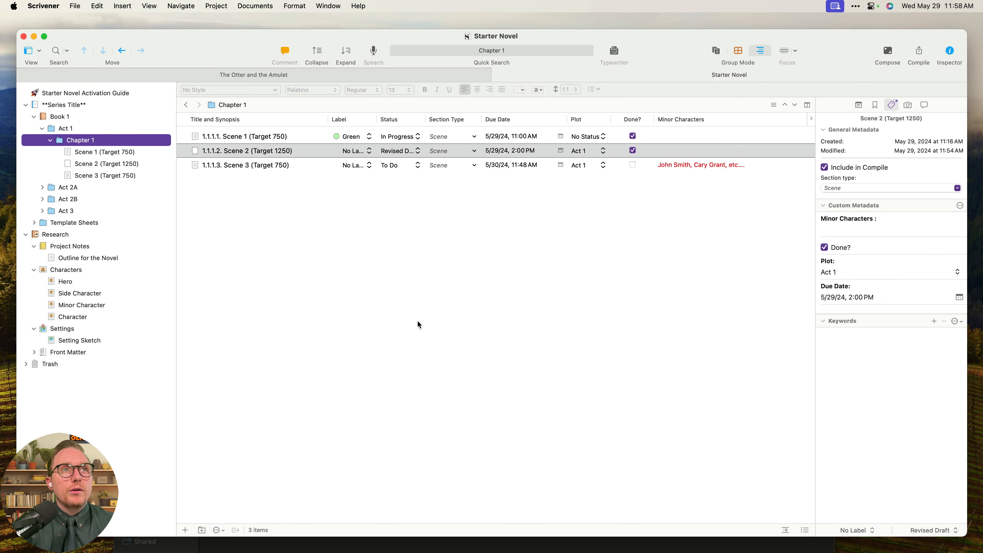
Open the project's label list for editing and rename the Red label to Ned and the Orange label to Nyra.
left_click(856, 530)
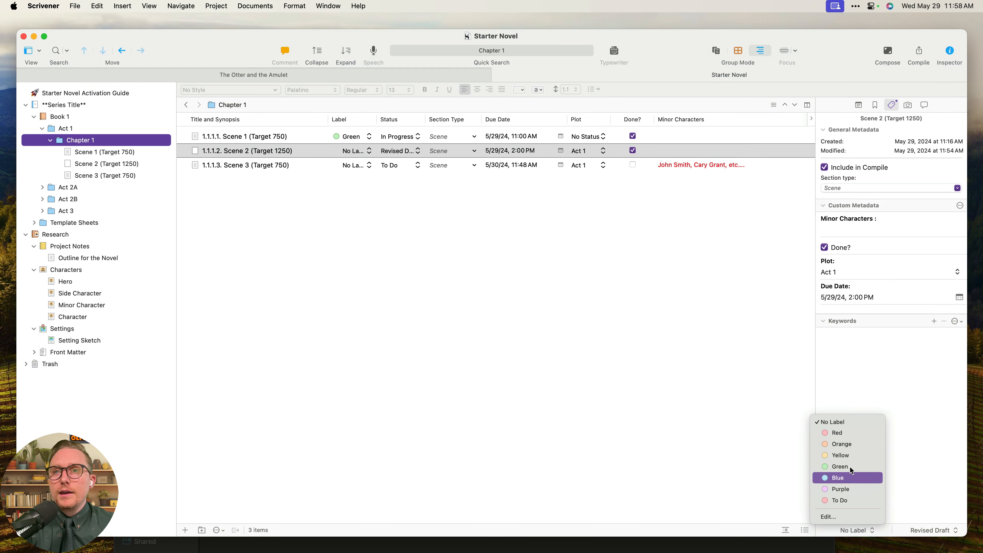
left_click(861, 515)
double_click(439, 204)
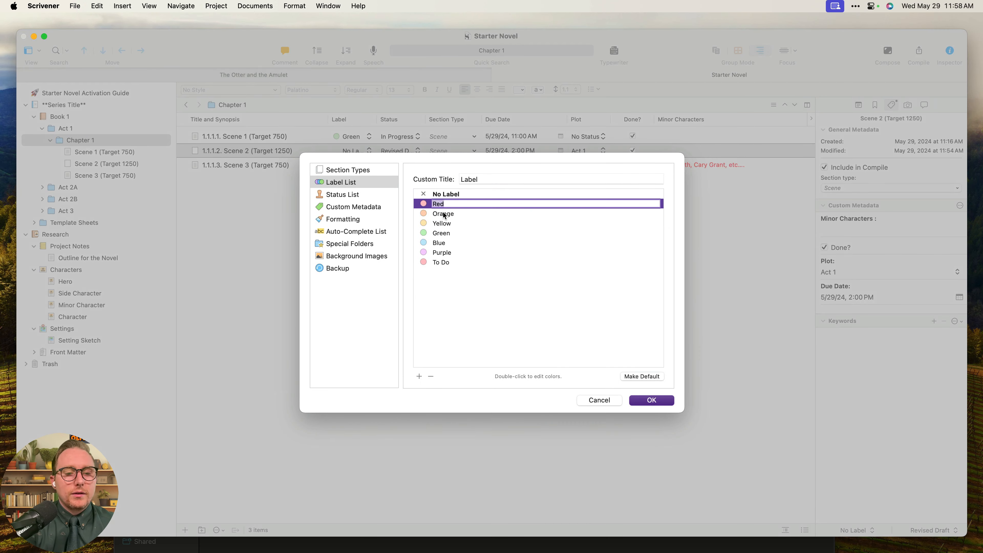
type("Ned")
key("Return")
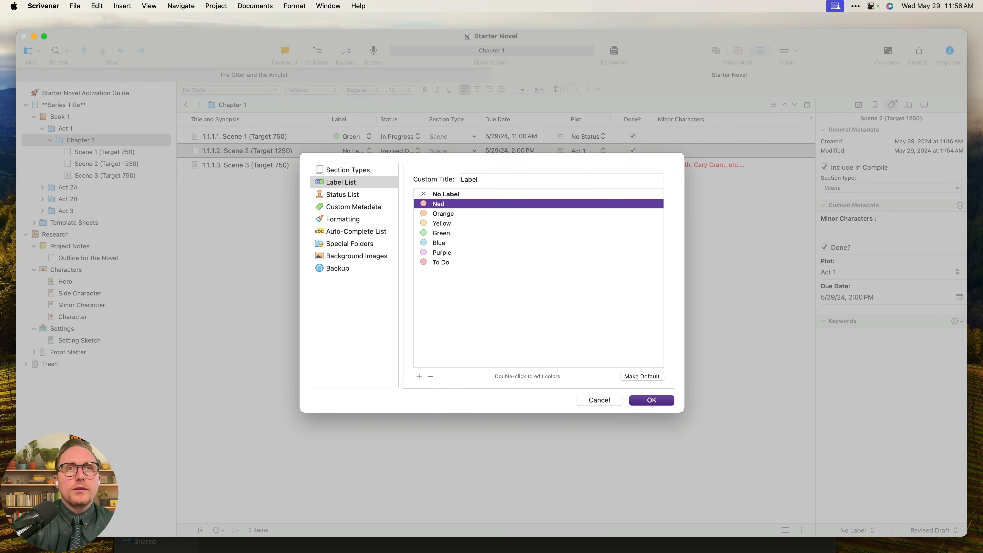
double_click(455, 213)
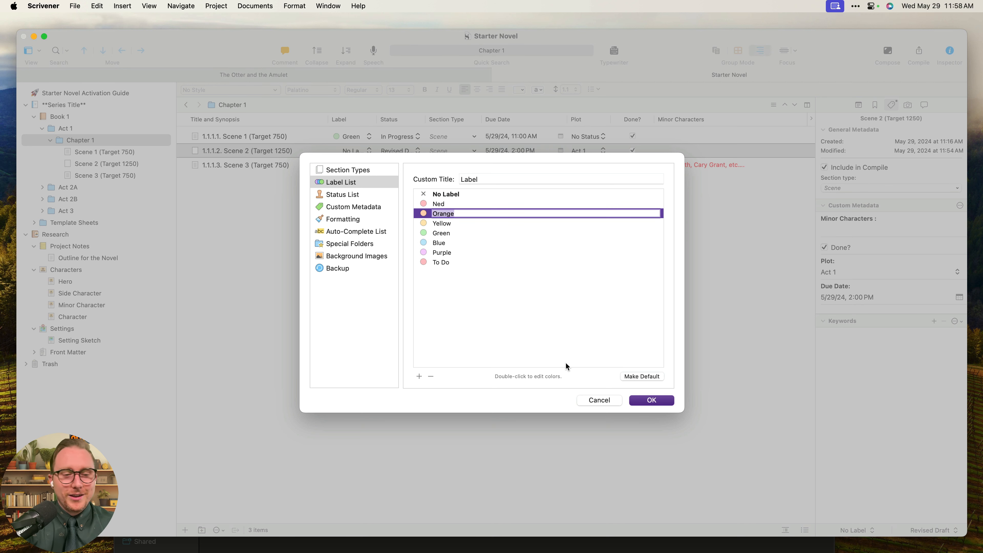
type("Nyra")
key("Return")
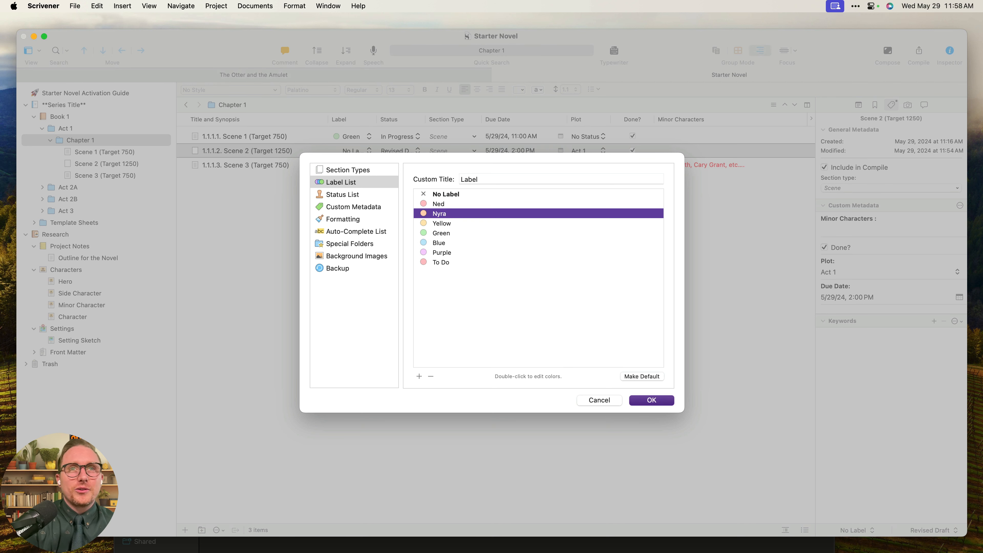
Rename the Yellow label to Ivel and the Green label to Revilo, and save the label list.
left_click(447, 224)
double_click(447, 224)
type("Ivel")
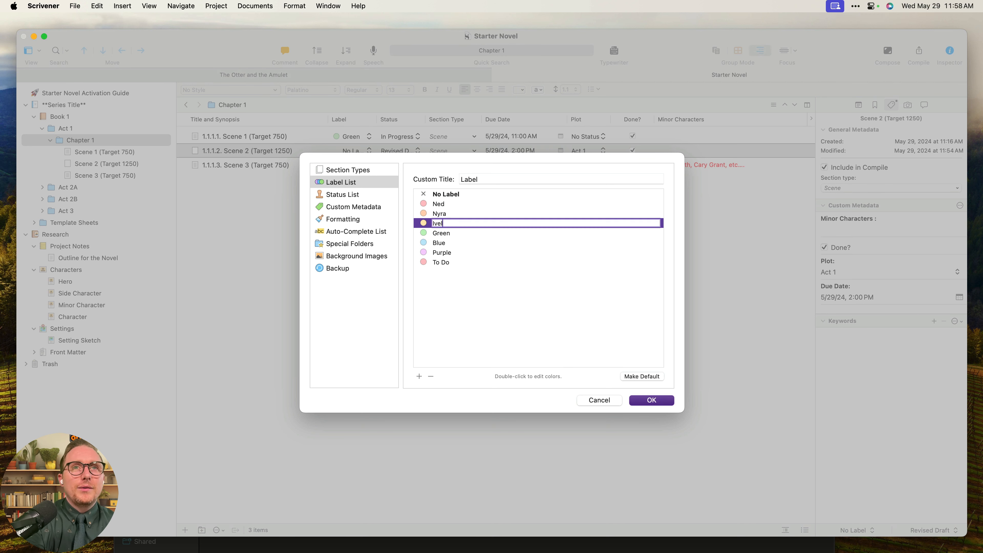
key("Return")
left_click(442, 238)
double_click(442, 235)
type("Revi")
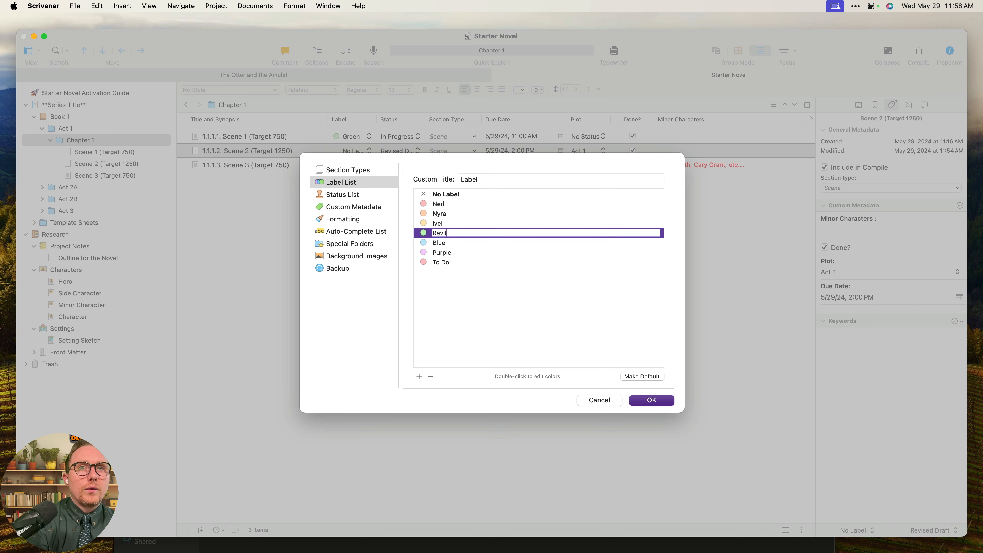
type("lo")
key("Return")
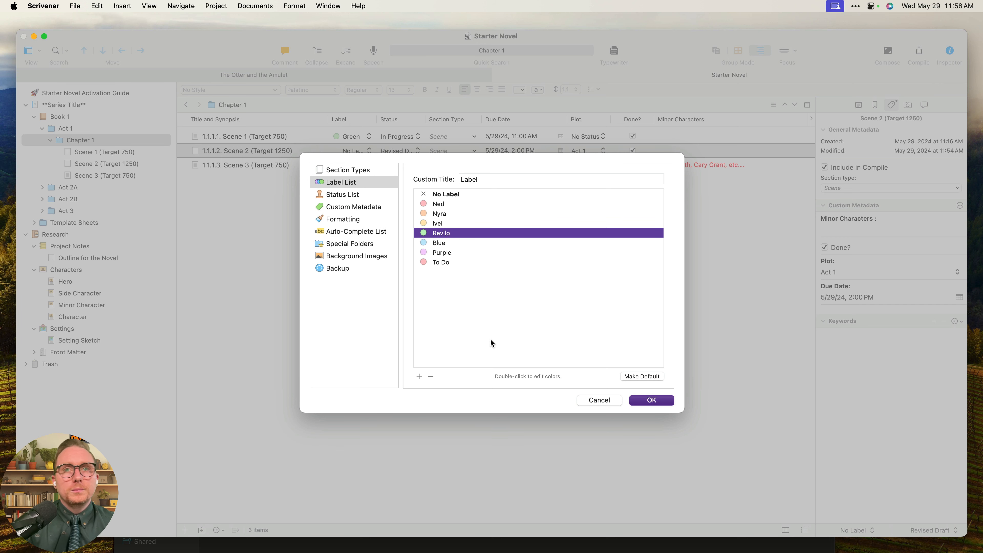
left_click(651, 400)
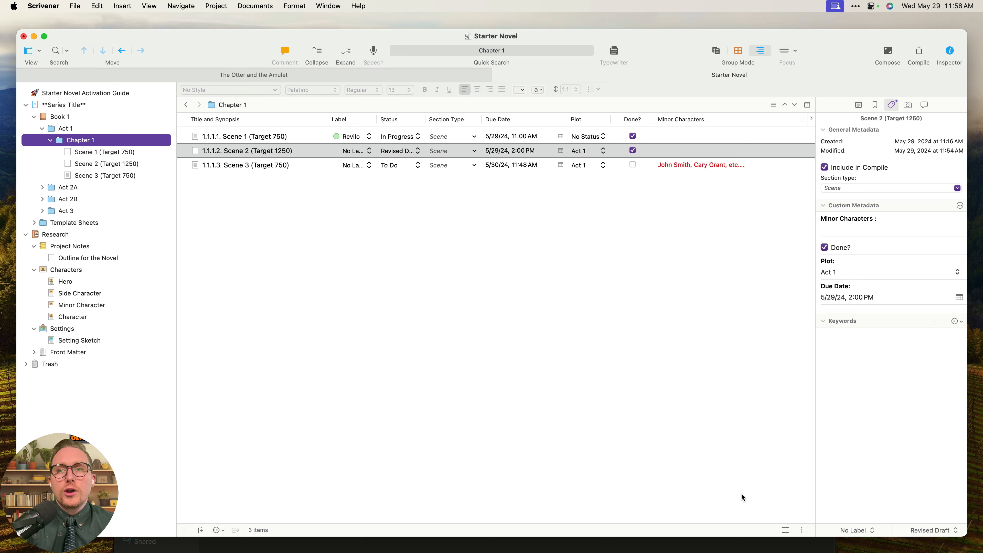
Assign the Ned label to Scene 2.
left_click(848, 530)
left_click(837, 433)
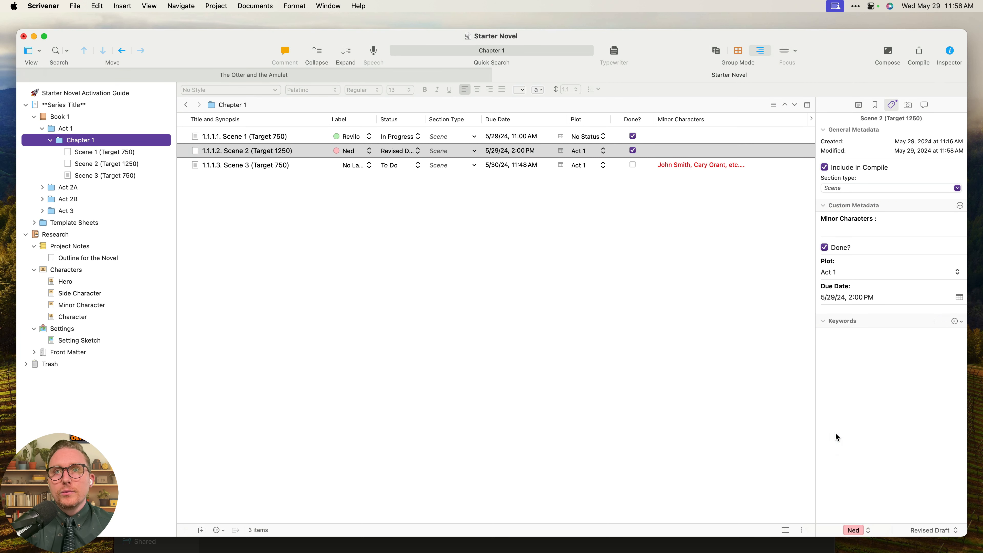
Retitle the Chapter 1 folder in the binder as "Ivel the Ripper".
left_click(68, 141)
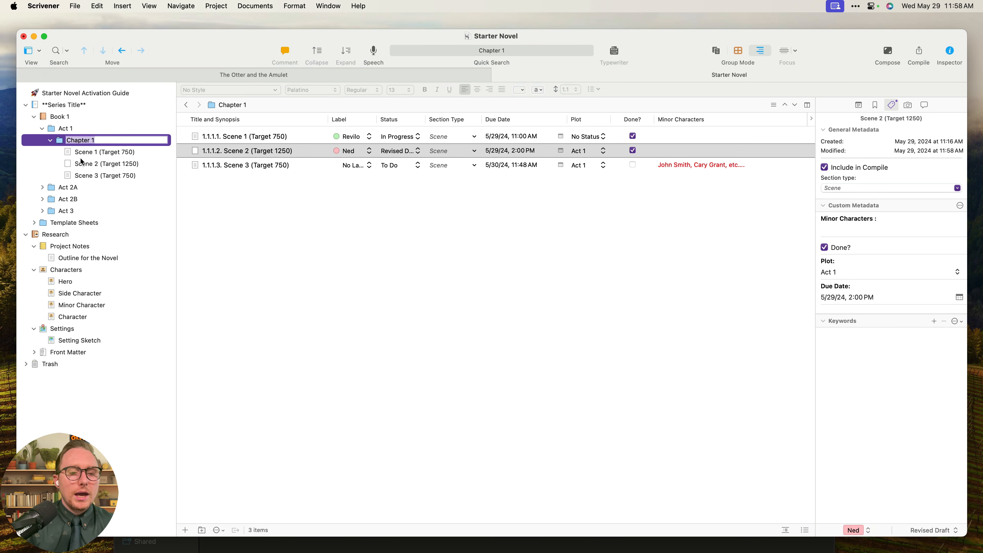
type("lvel the Rip")
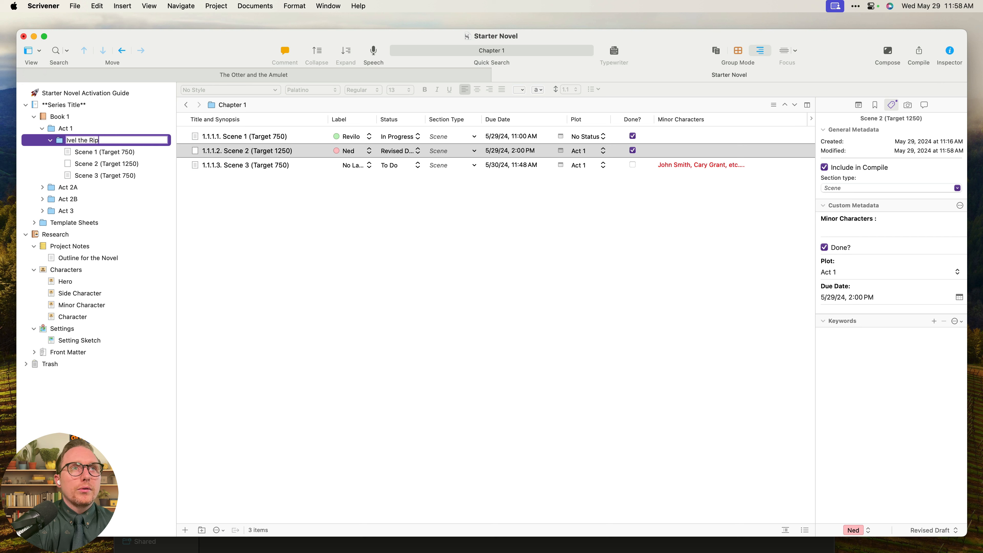
type("per")
key("Return")
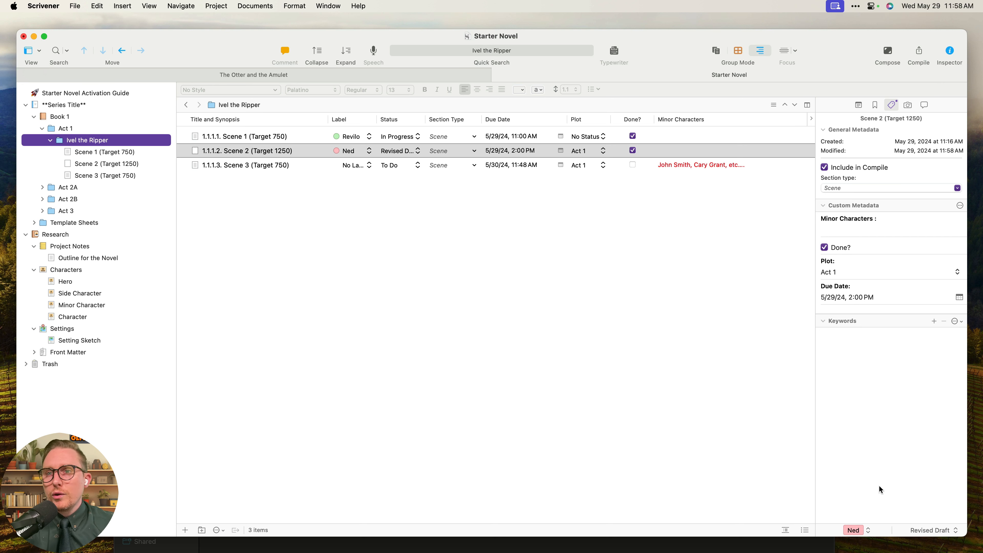
Show the project keywords and assign the Revilo keyword to Scene 2.
left_click(936, 531)
left_click(841, 479)
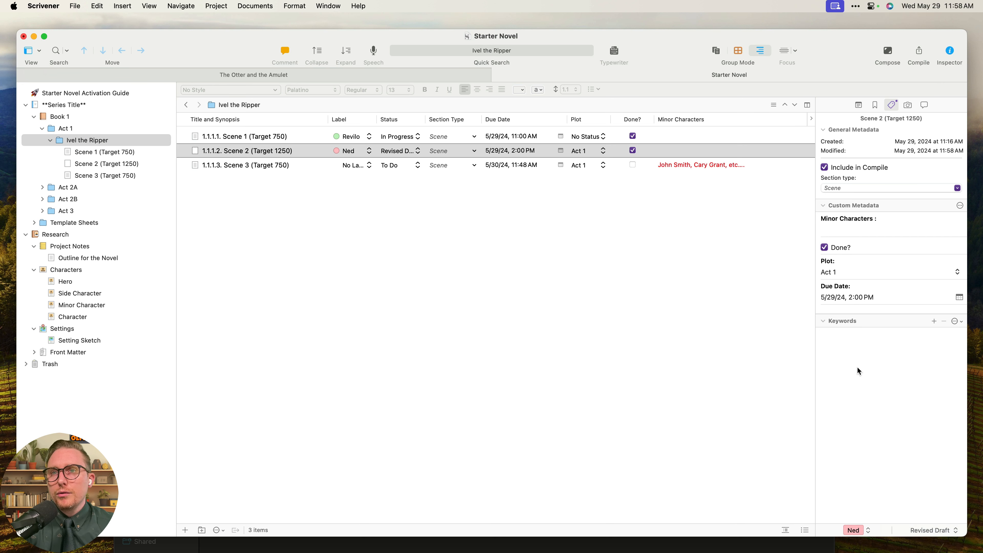
left_click(957, 322)
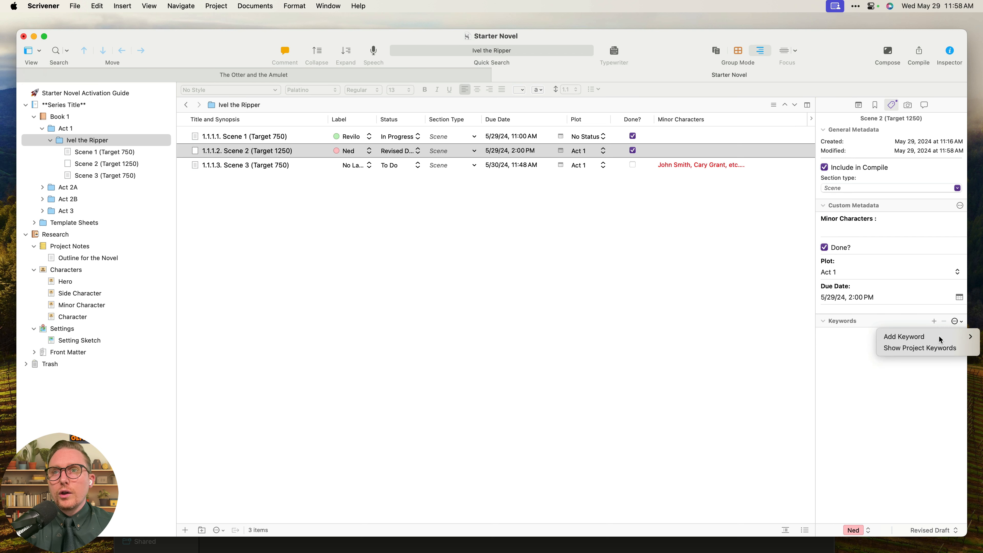
left_click(921, 347)
left_click_drag(736, 217, 573, 225)
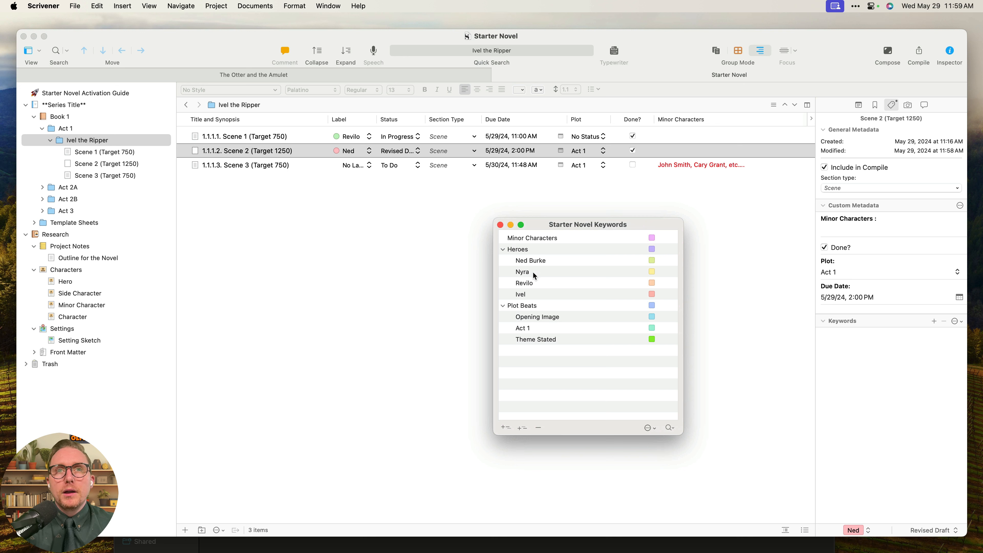
left_click_drag(531, 284, 920, 405)
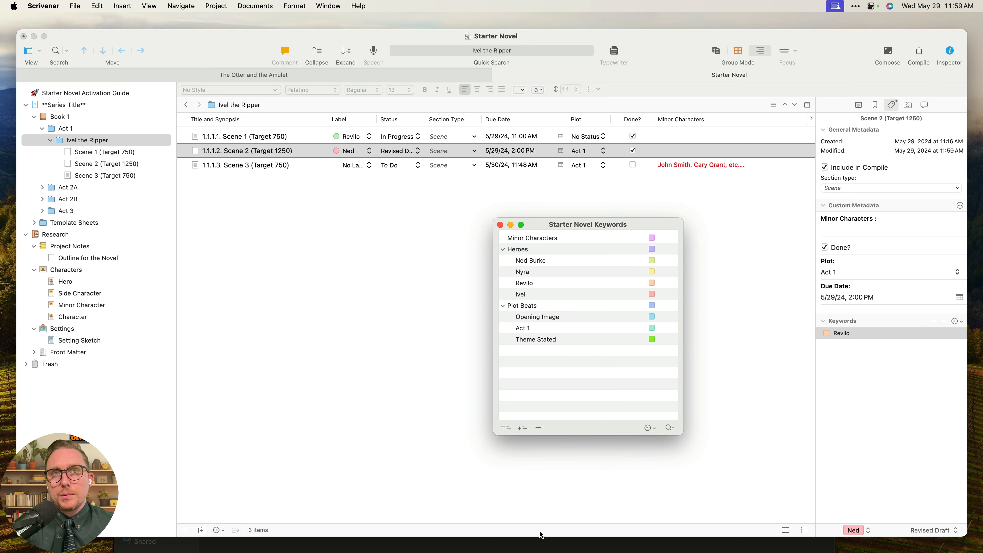
Create a Darnell keyword nested under Minor Characters and assign it to Scene 2.
left_click(528, 238)
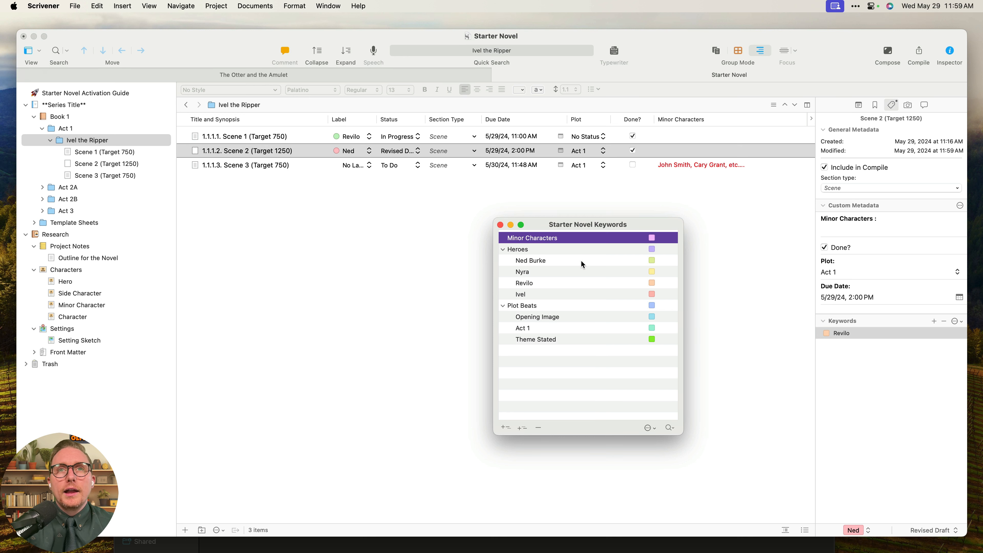
left_click(509, 425)
type("Darnell")
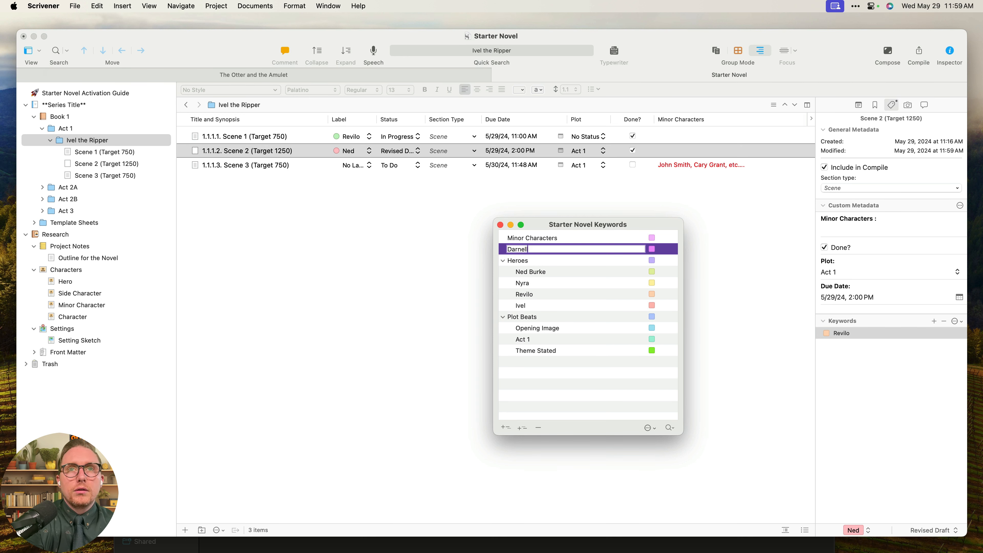
key("Return")
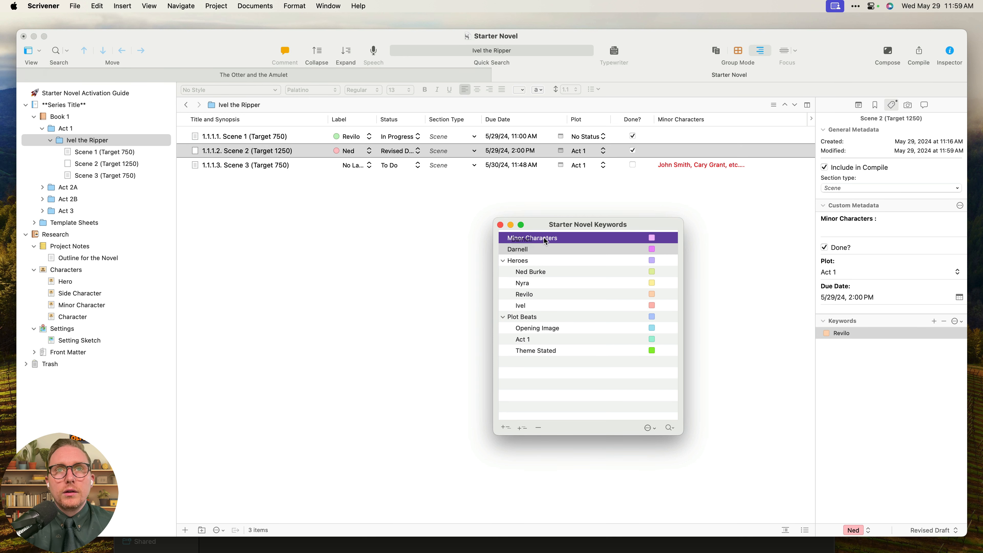
left_click_drag(542, 251, 862, 378)
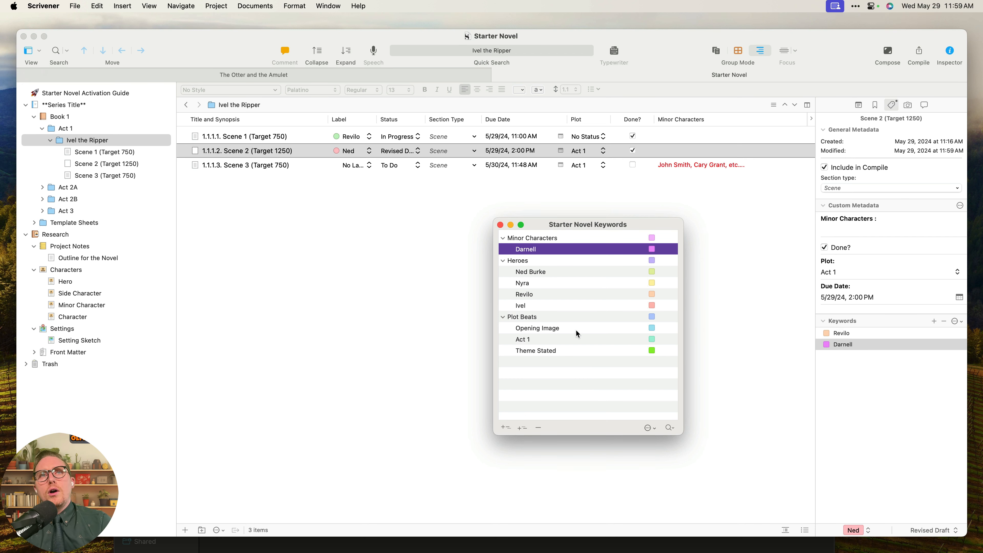
Review the keywords assigned to Scene 2 and compare them with the available label choices.
left_click(878, 334)
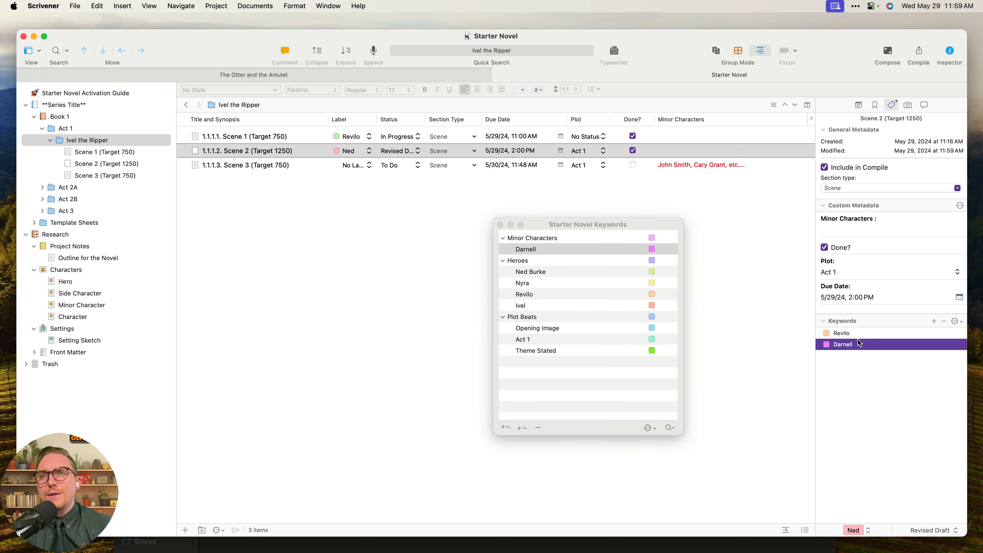
left_click(865, 530)
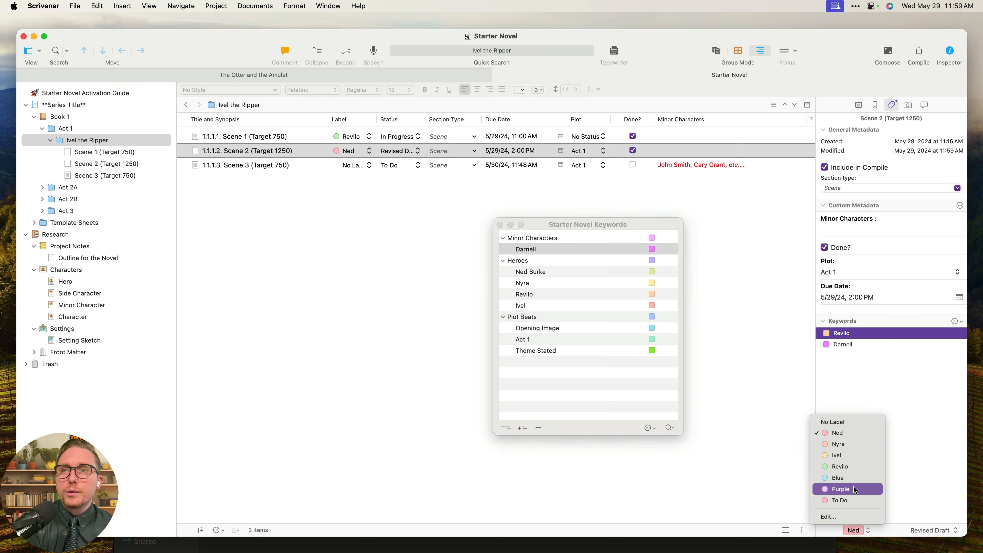
left_click(900, 364)
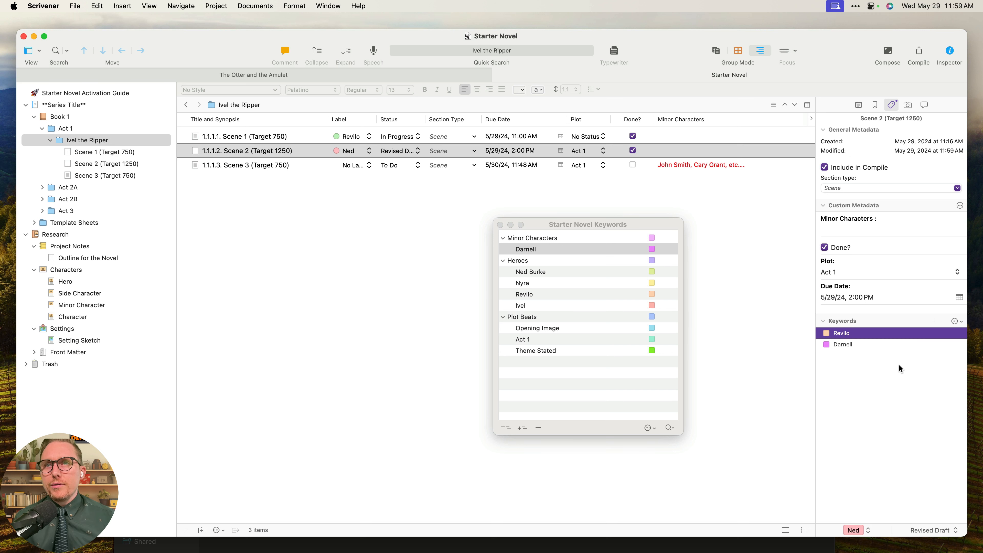
left_click(858, 358)
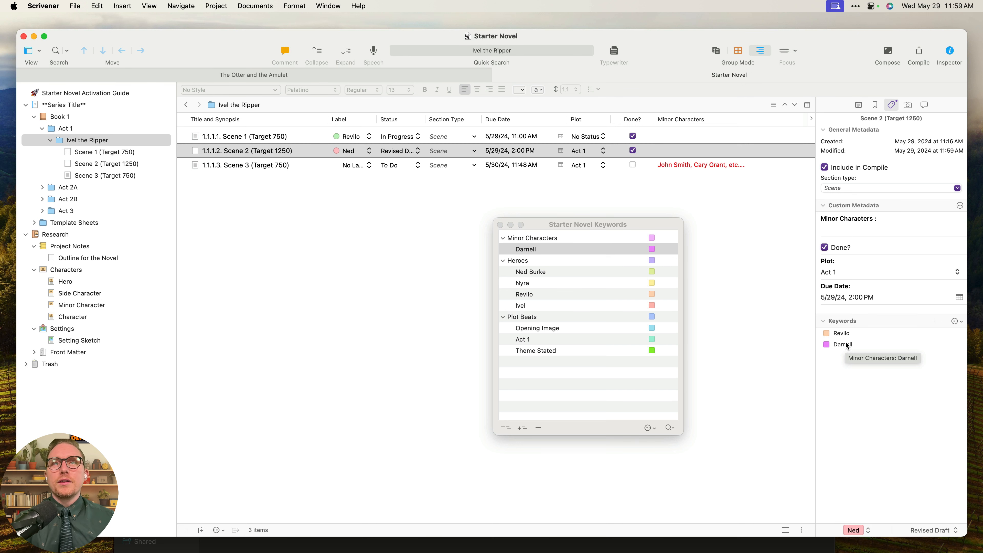
Collapse the Plot Beats, Heroes and Minor Characters groups in the project keywords.
left_click(503, 316)
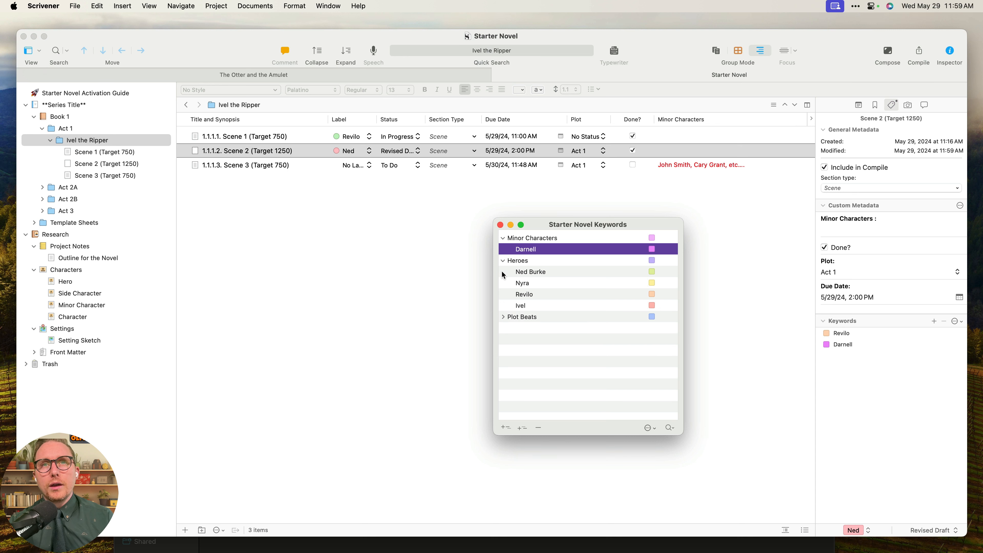
left_click(503, 260)
left_click(503, 237)
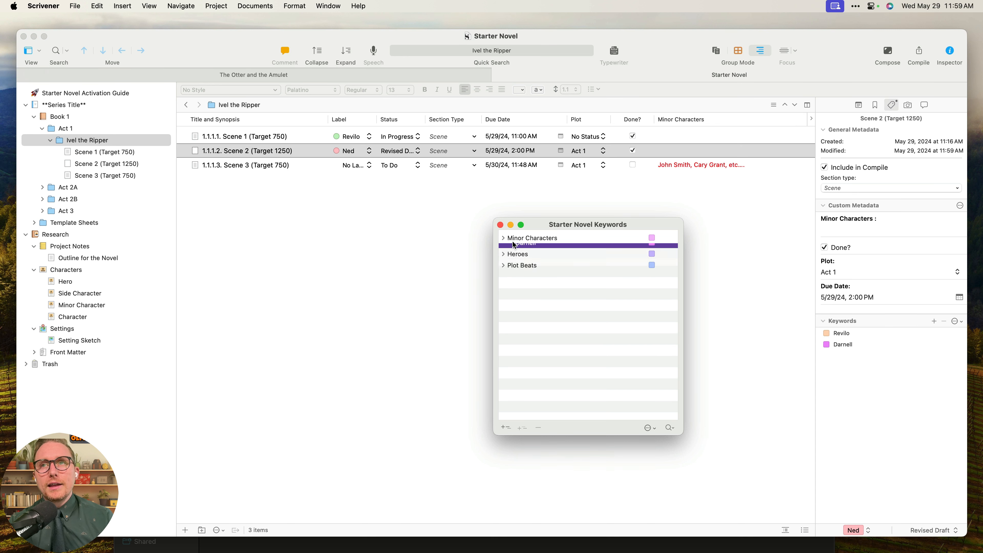
left_click(930, 412)
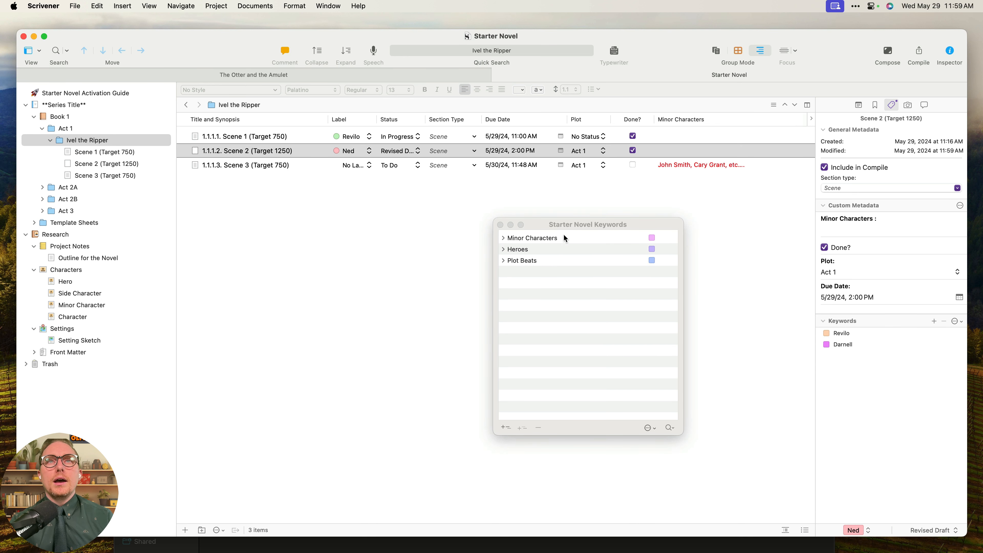
Move the keywords window below the outline rows, expand Minor Characters and apply Darnell to the Scene 2 row.
left_click_drag(565, 225, 397, 282)
left_click(333, 295)
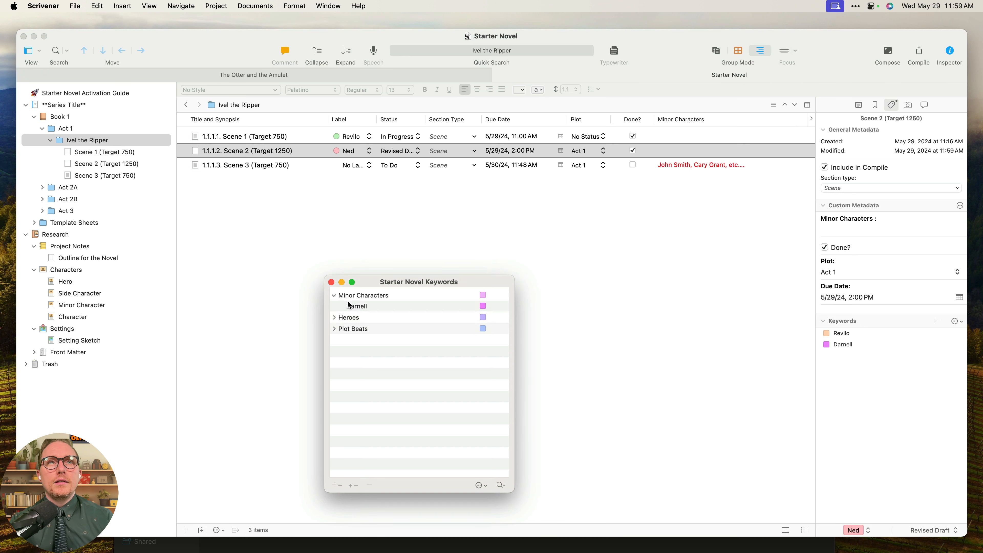
left_click_drag(348, 305, 564, 151)
Add the Keywords column to the outliner and narrow the Minor Characters column to make room for it.
left_click(813, 124)
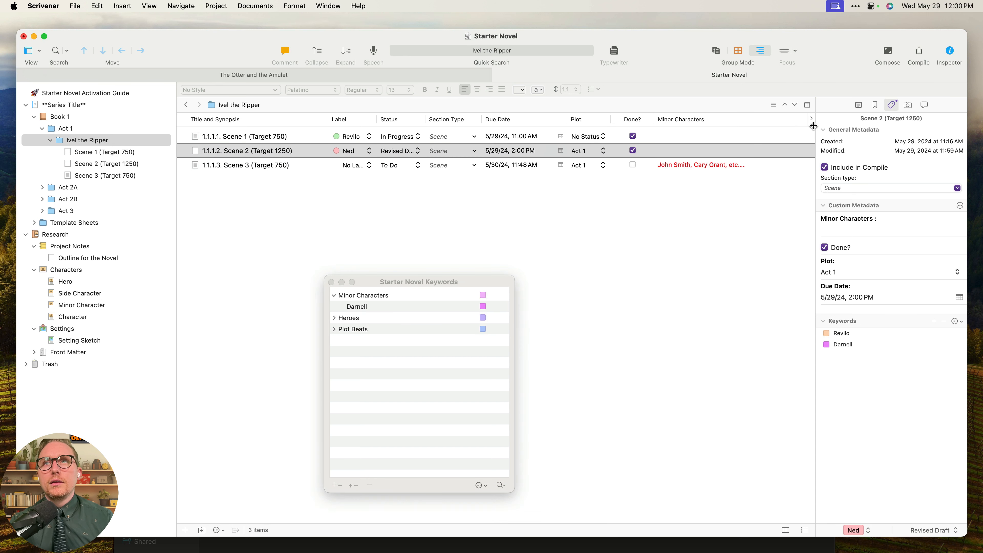
left_click(812, 118)
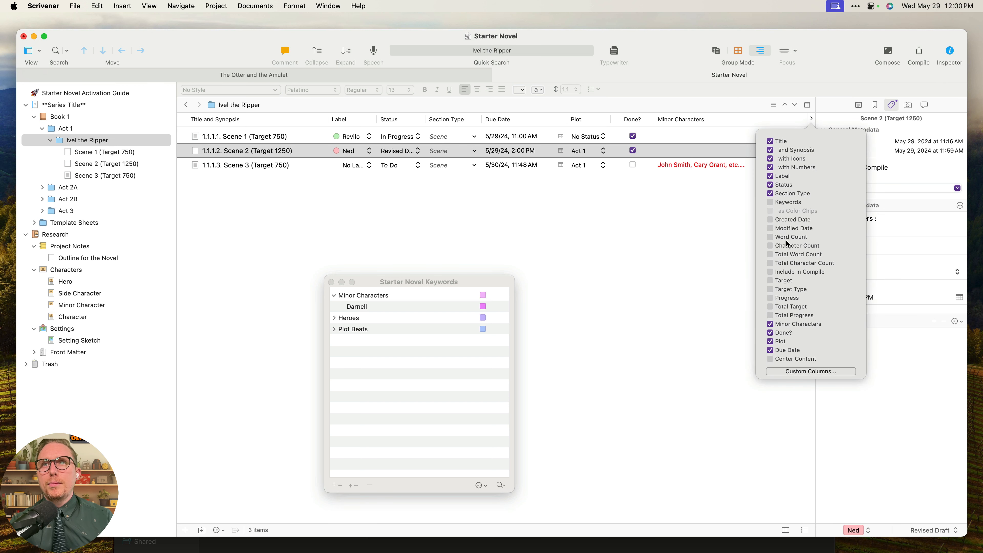
left_click(789, 202)
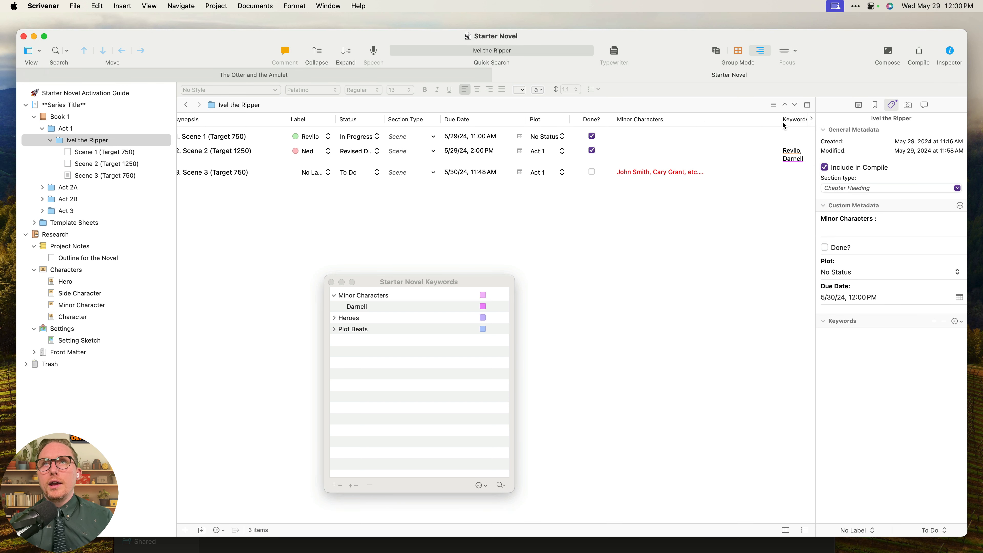
left_click_drag(780, 117, 714, 118)
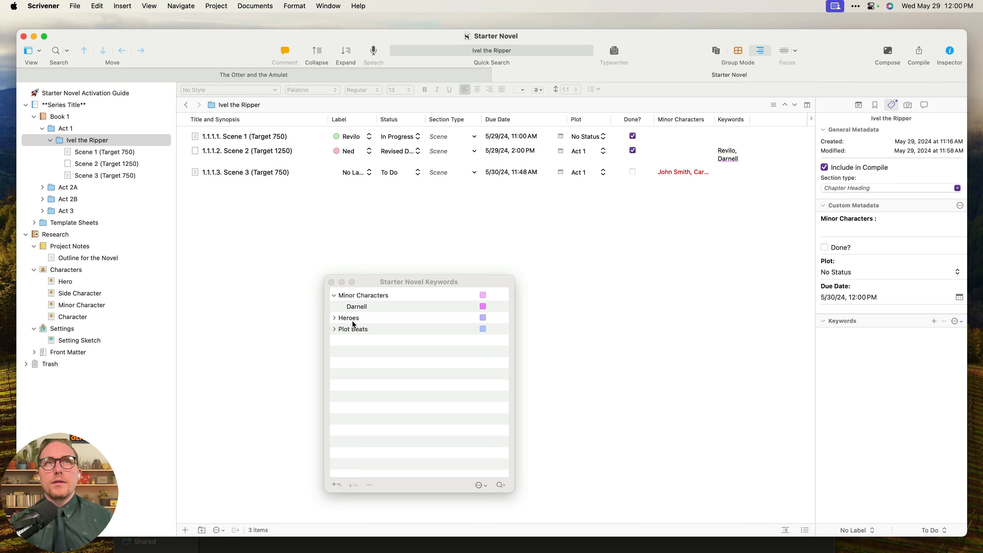
Expand the Plot Beats keywords and assign Opening Image to Scene 1 and Act 1 to Scene 2.
left_click(360, 333)
left_click(334, 329)
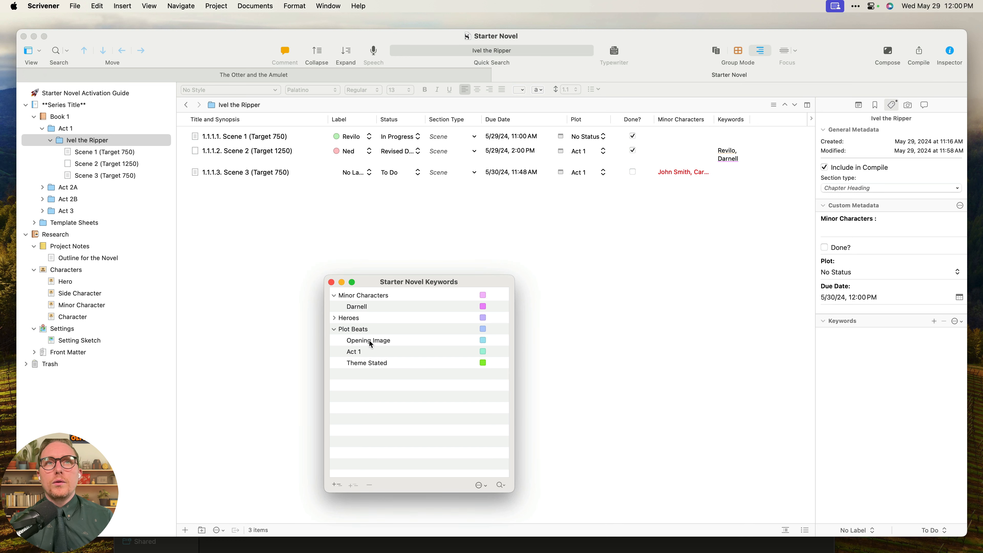
left_click_drag(371, 341, 708, 135)
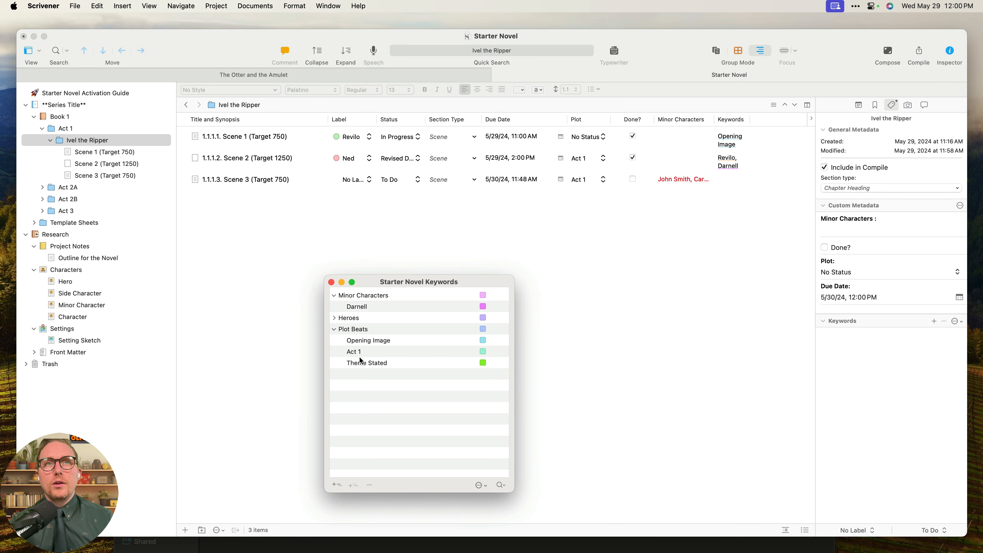
left_click_drag(358, 353, 764, 163)
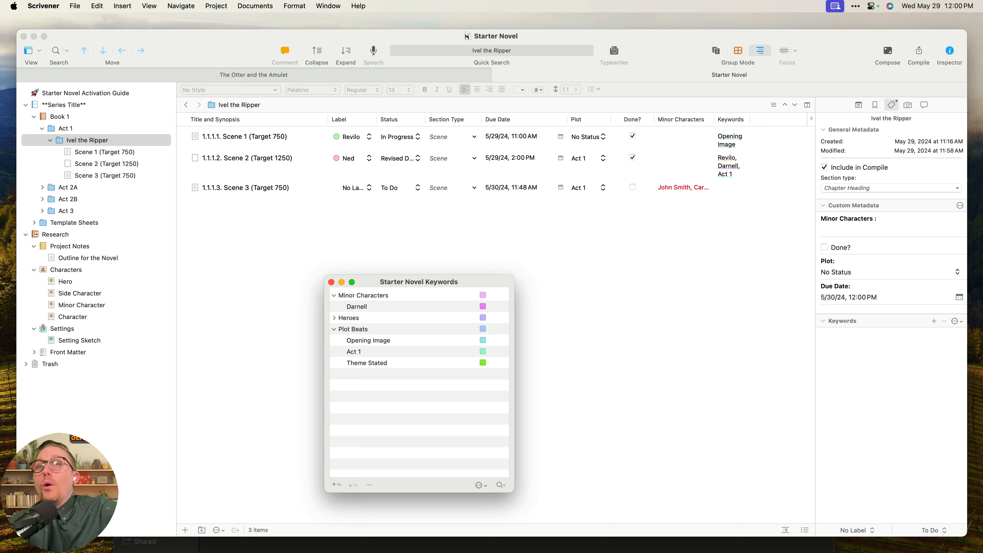
Add a new keyword named "Adding Keyword" directly to Scene 2.
left_click(730, 167)
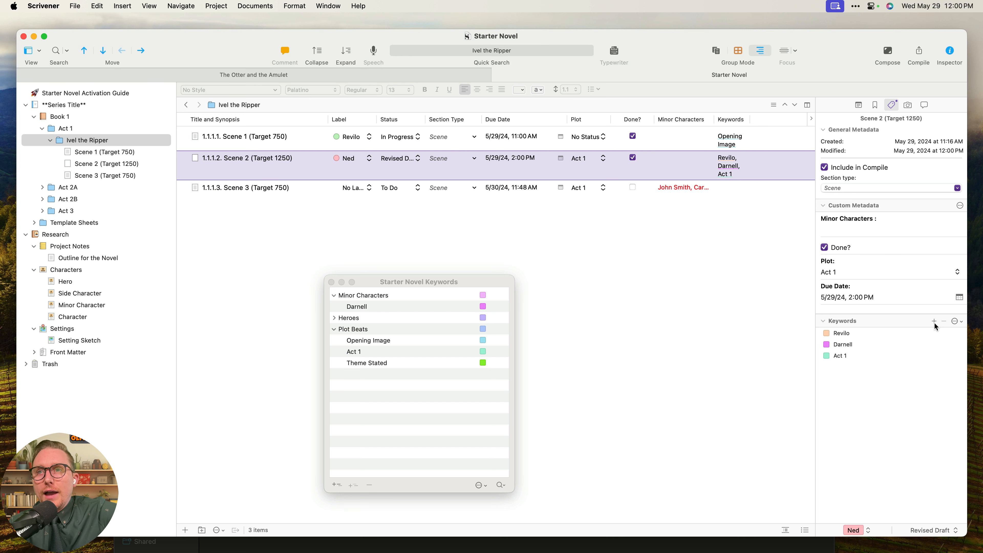
left_click_drag(431, 282, 454, 231)
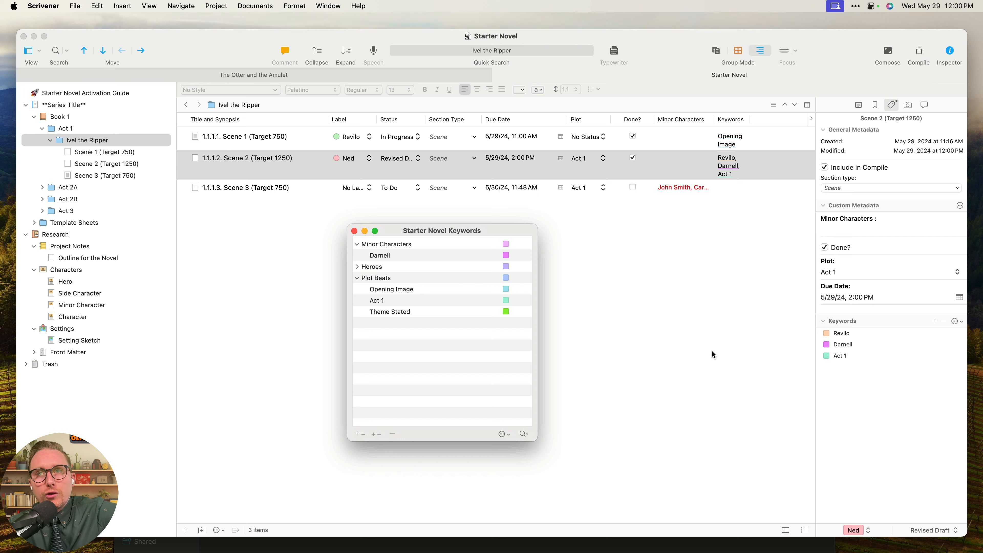
left_click(935, 322)
type("Add")
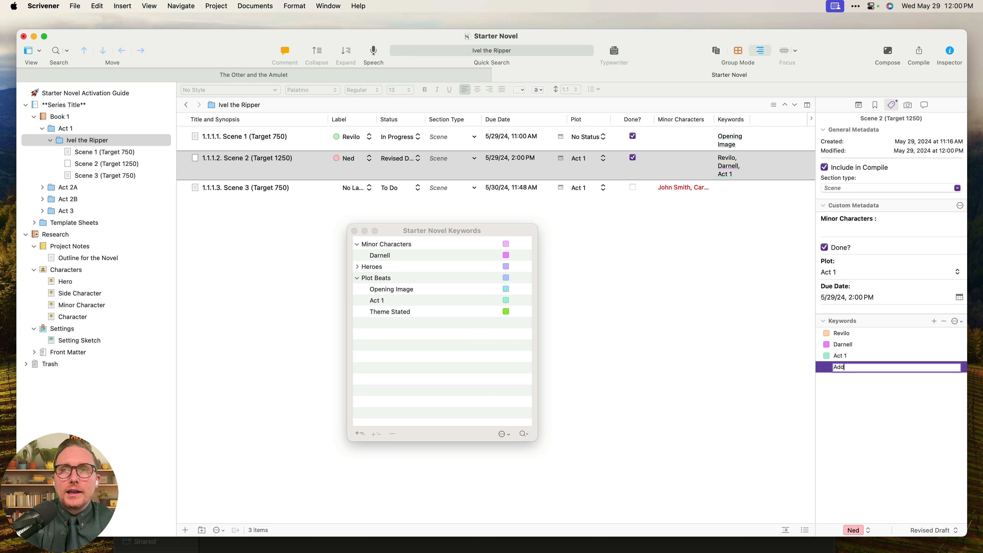
type("ing Keyword")
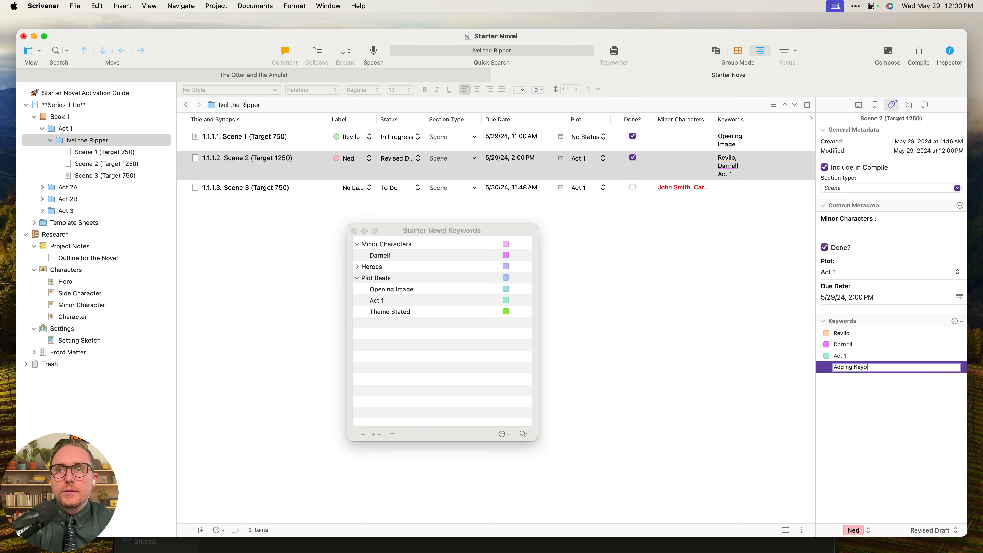
key("Return")
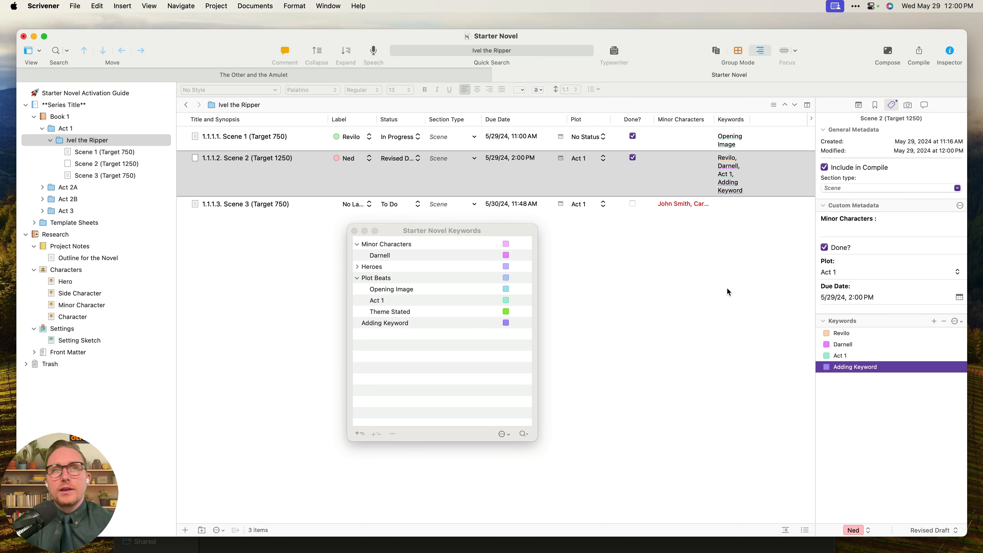
Examine the "Adding Keyword" entry in both the project keywords and Scene 2's keywords, along with the Plot Beats entries.
left_click(388, 326)
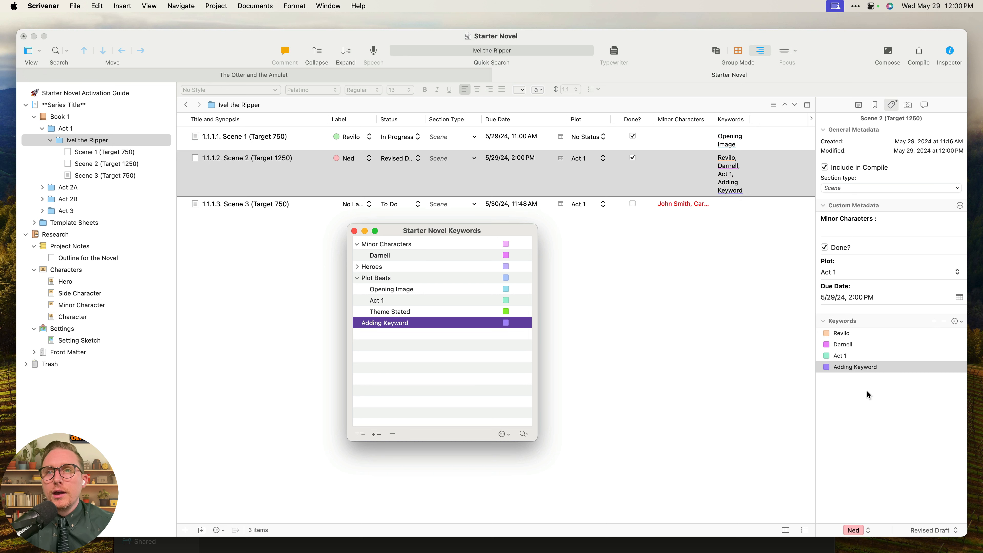
left_click(865, 368)
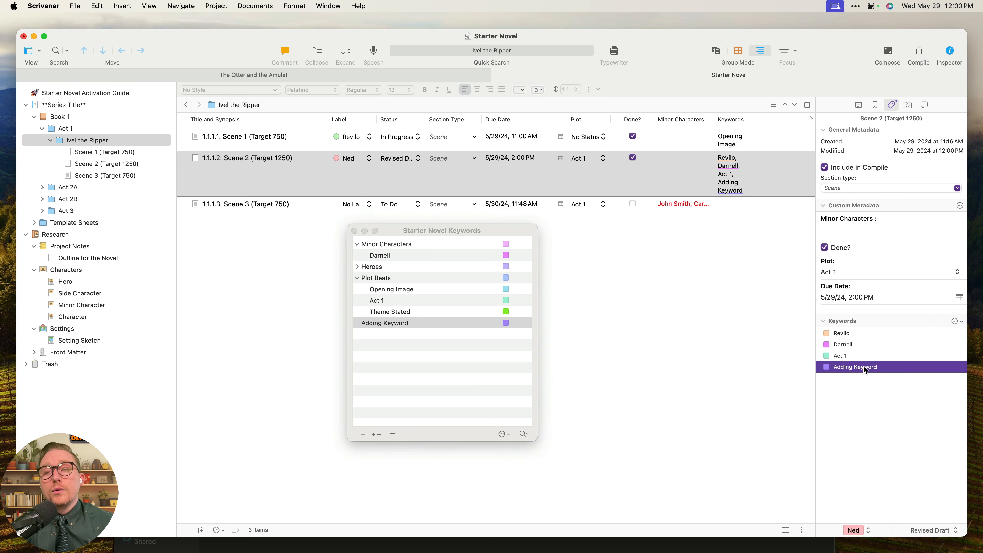
left_click(414, 324)
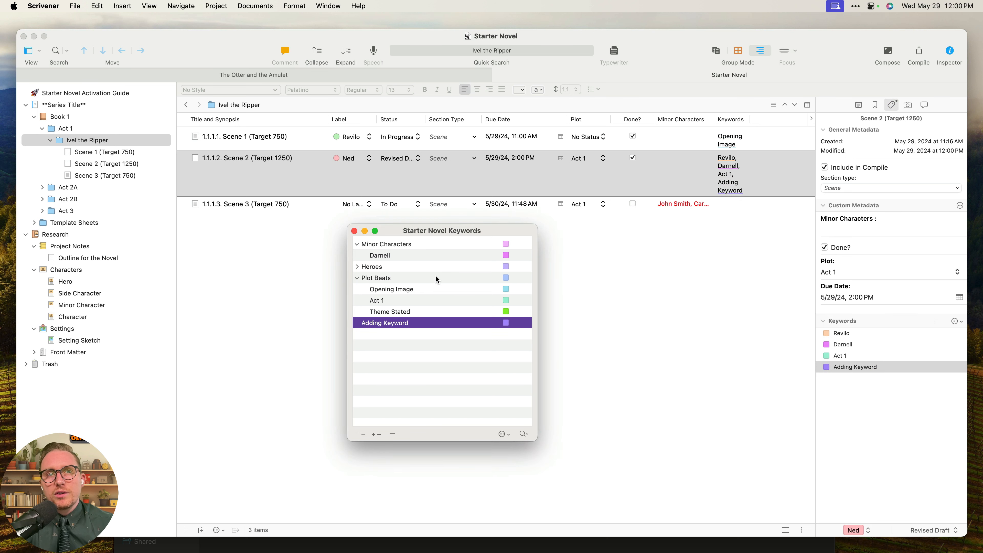
left_click(394, 292)
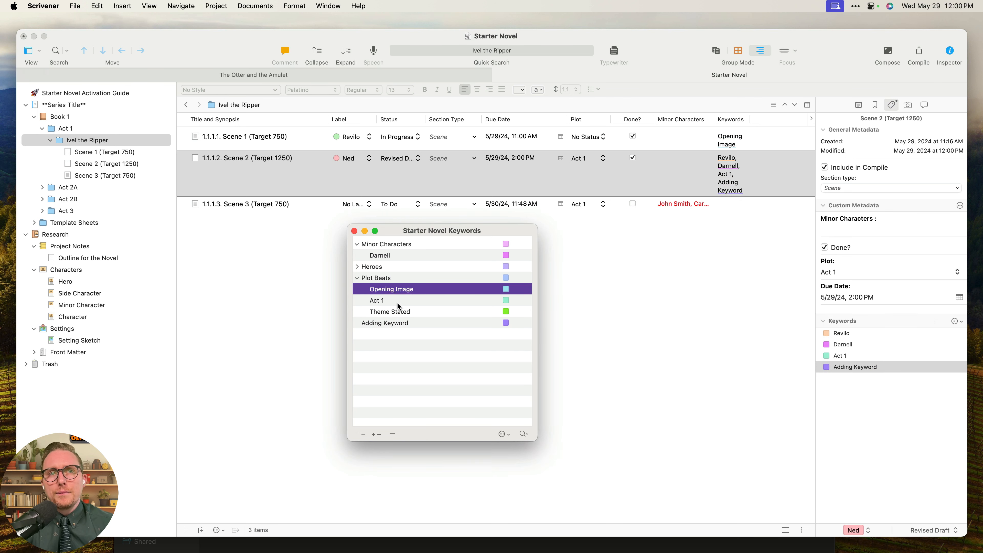
Rename the "Adding Keyword" keyword to Rodney and nest it under Minor Characters.
left_click(397, 302)
left_click(399, 312)
double_click(403, 323)
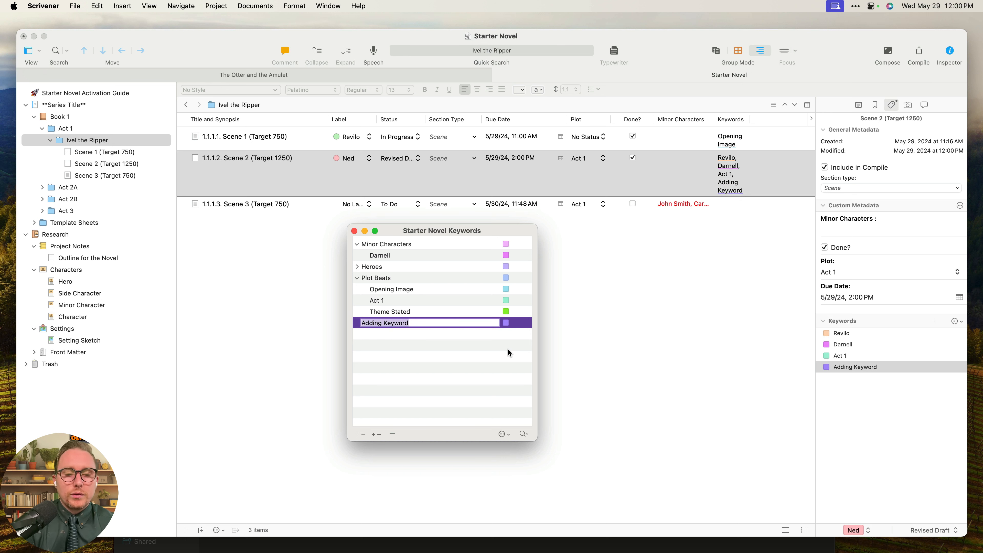
type("Rodbe")
key("BackSpace")
key("BackSpace")
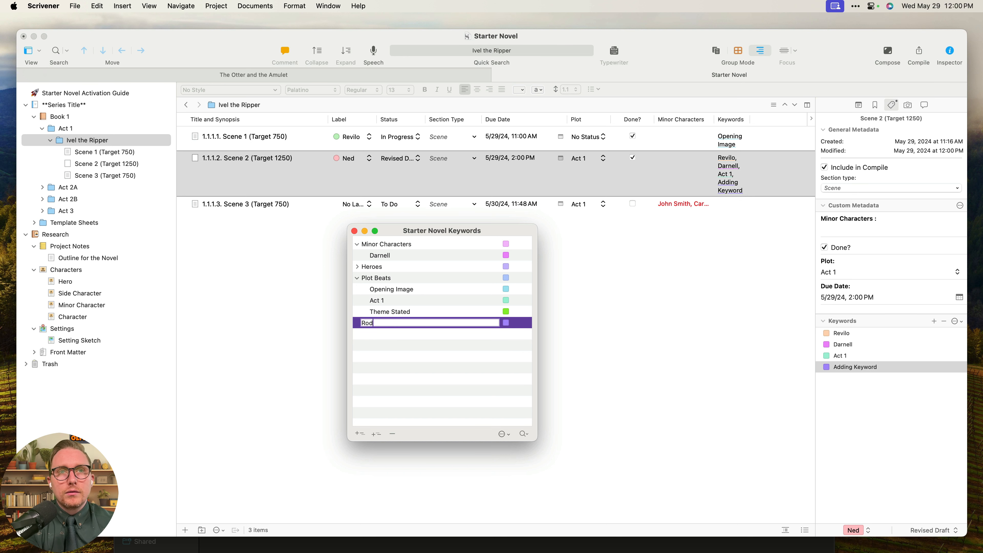
type("ney")
key("Return")
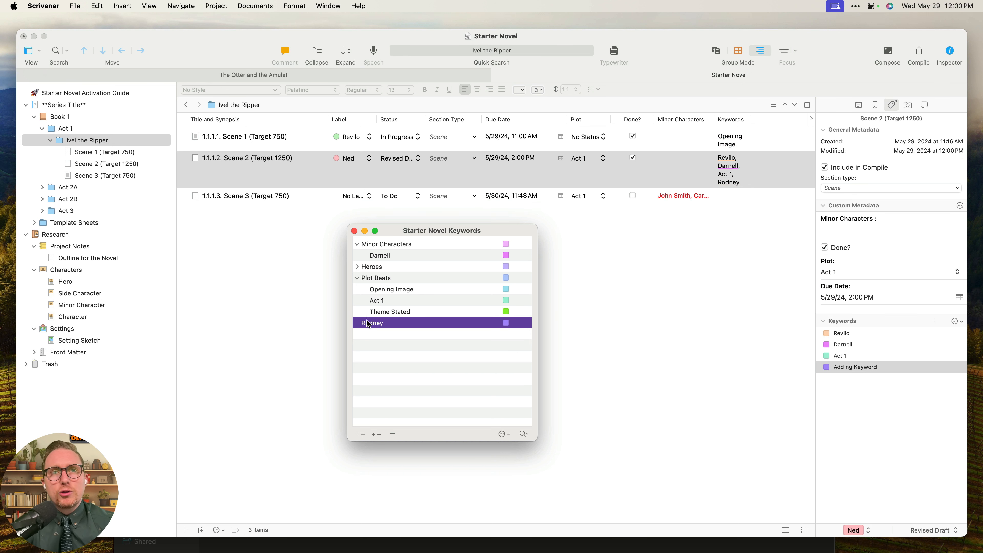
left_click_drag(368, 323, 372, 261)
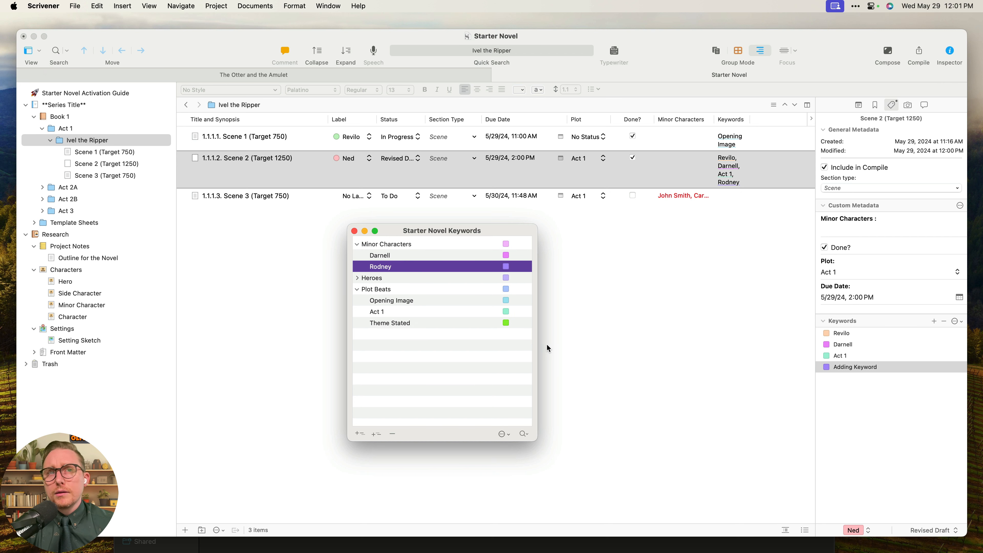
left_click(441, 287)
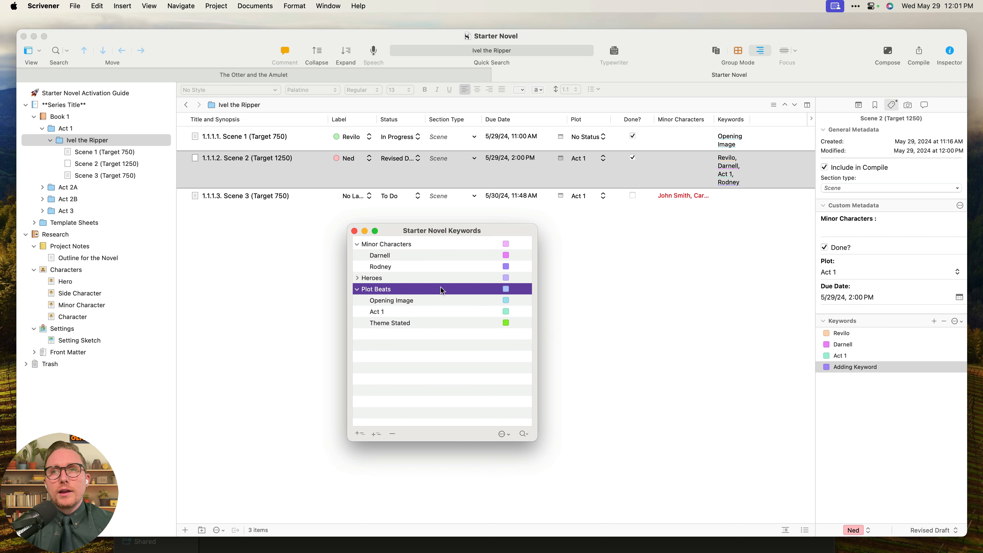
Clear Scene 1's Done? checkbox and check the Rodney keyword among Scene 2's assigned keywords.
left_click(677, 146)
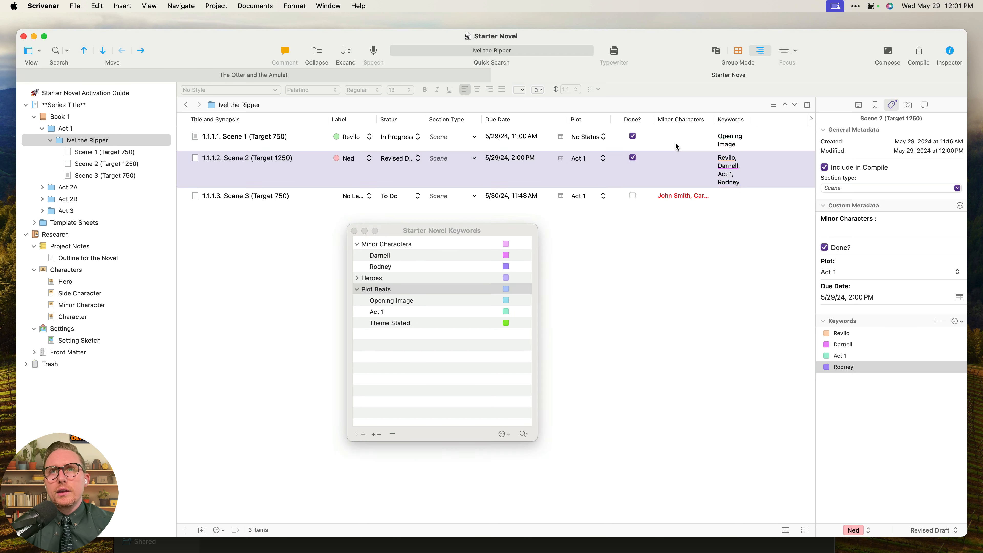
left_click(632, 136)
left_click(653, 161)
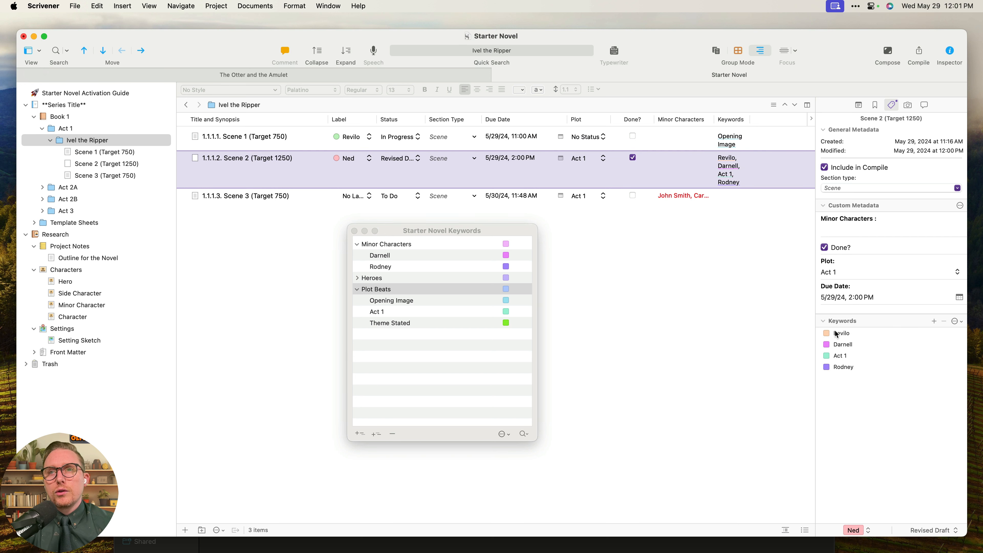
left_click(851, 368)
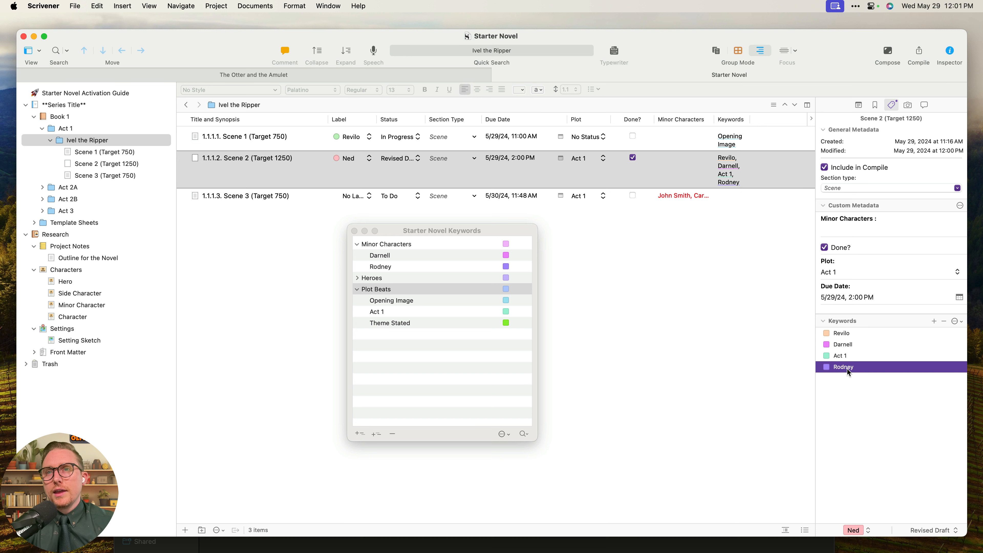
left_click(692, 143)
left_click(741, 186)
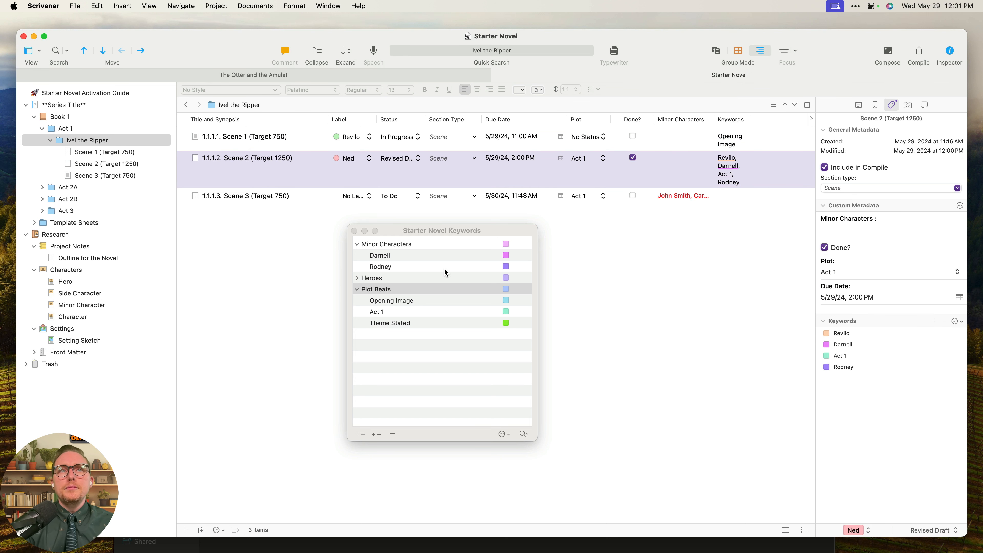
Collapse the Minor Characters and Plot Beats groups in the project keywords.
left_click(354, 242)
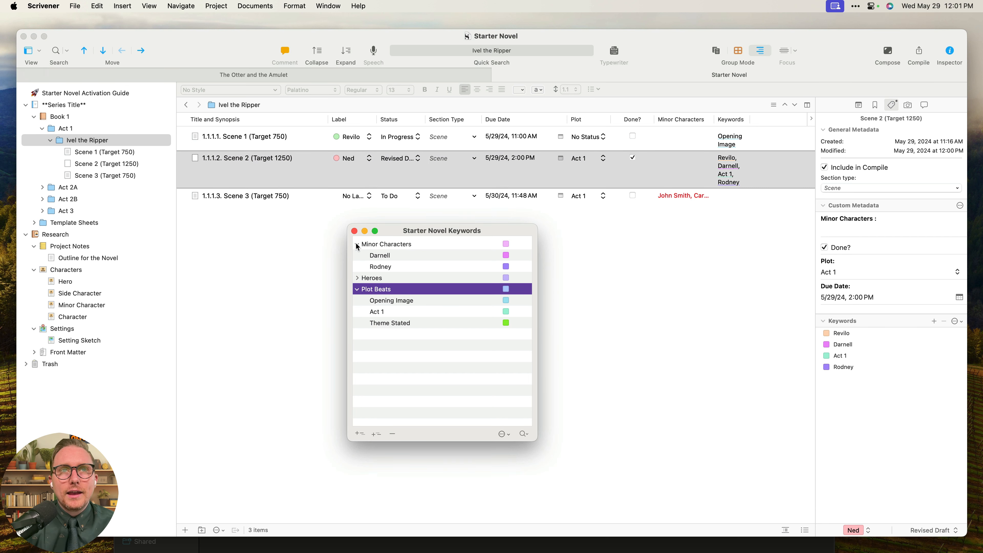
left_click(356, 244)
left_click(357, 267)
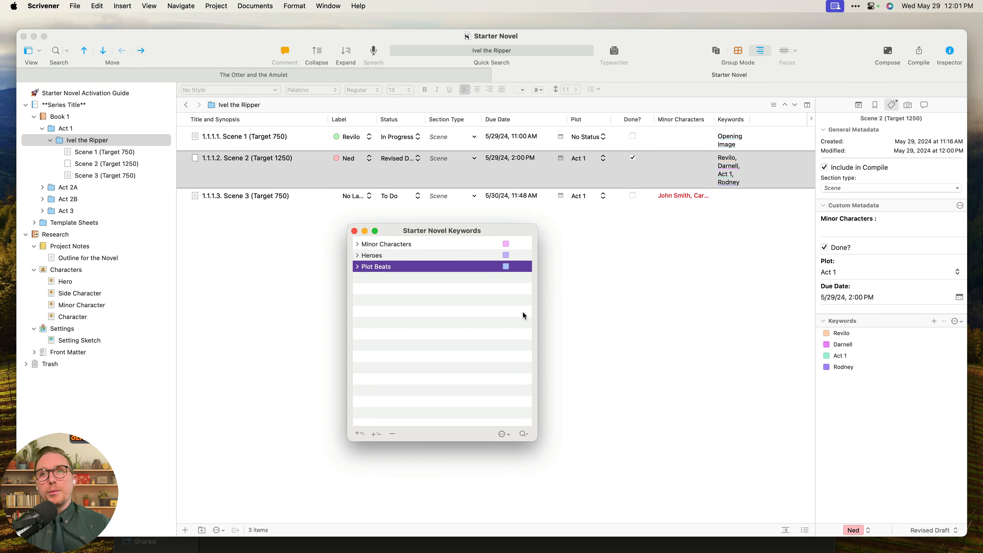
Remove the Rodney keyword from Scene 2.
left_click(671, 141)
left_click(675, 168)
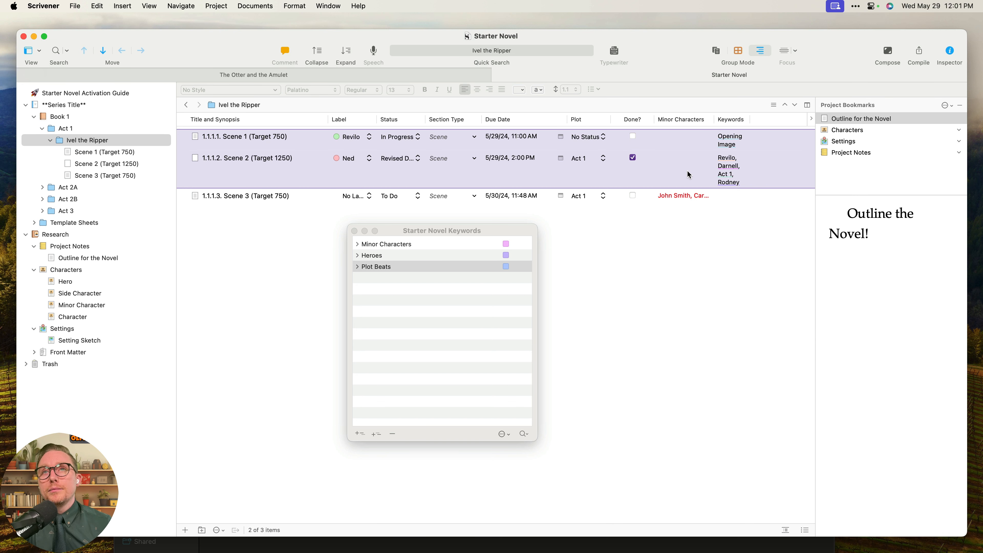
left_click(694, 196)
left_click(680, 171)
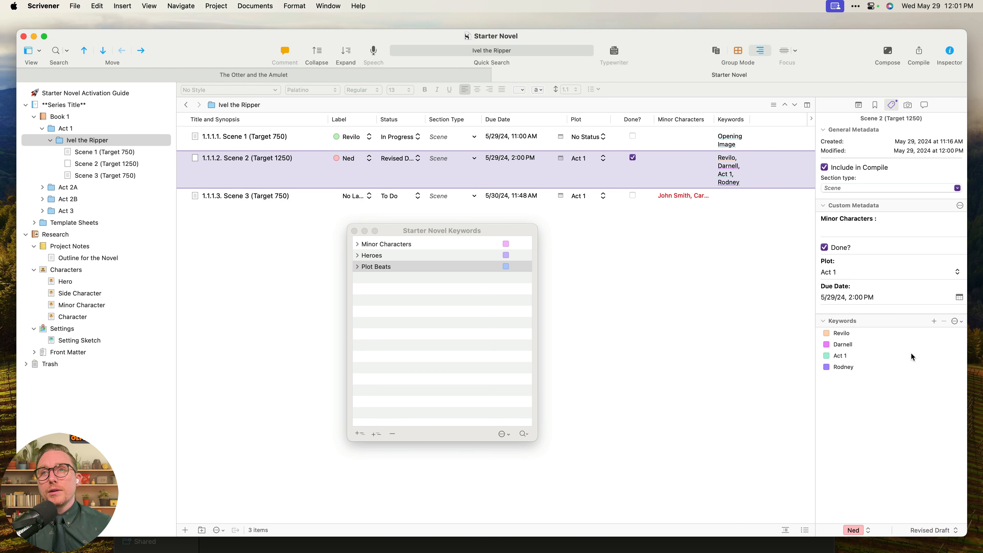
left_click(857, 365)
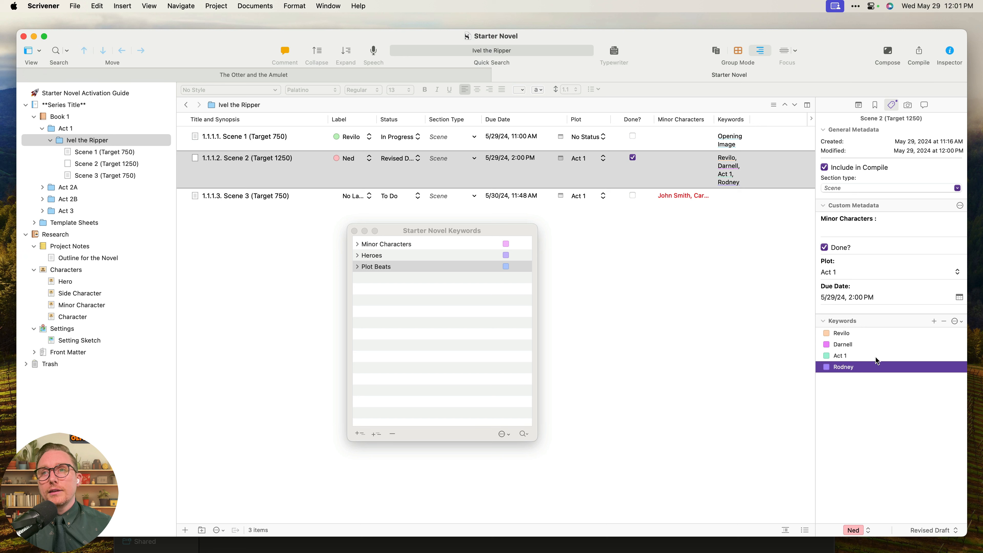
left_click(944, 322)
Expand Plot Beats and Minor Characters in the project keywords and delete Rodney from the project.
right_click(845, 356)
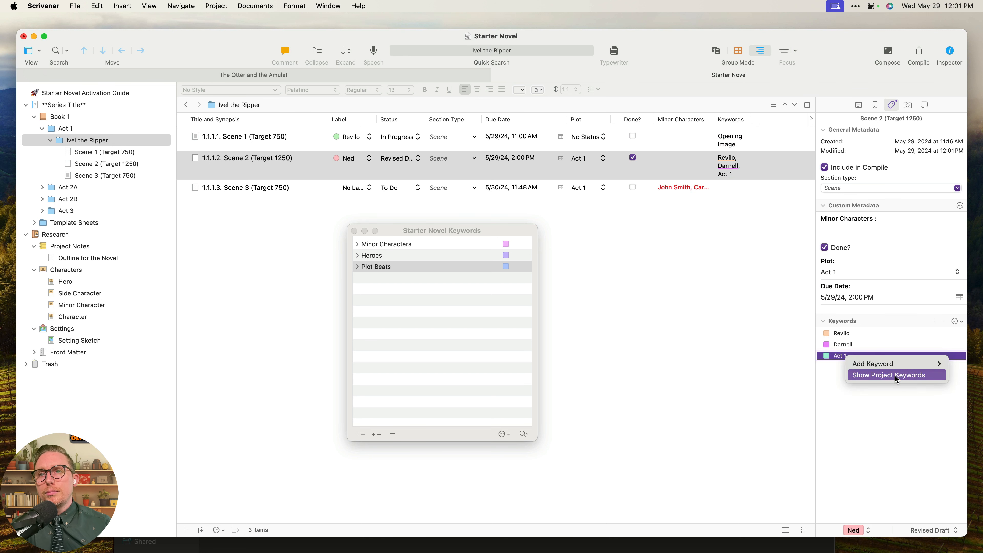
left_click(914, 439)
right_click(897, 358)
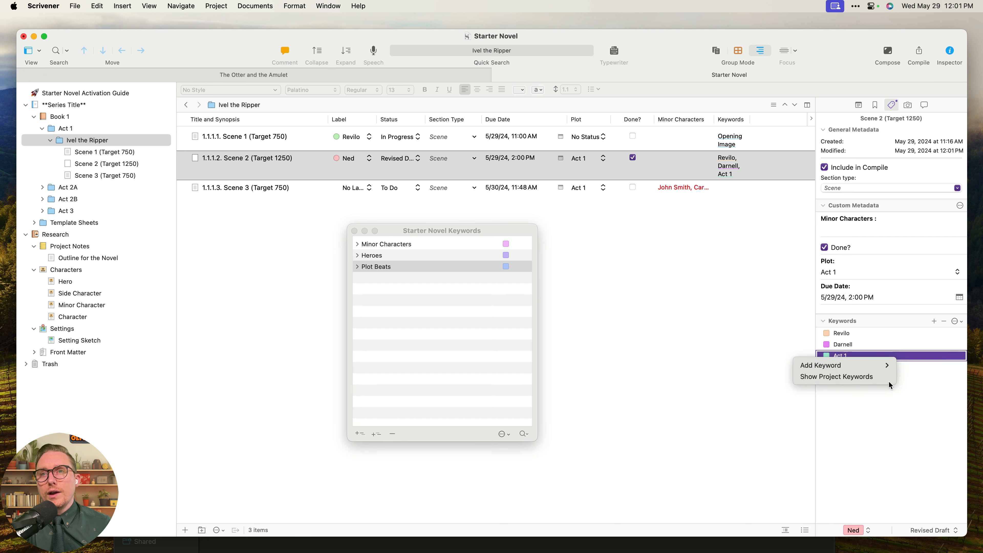
left_click(881, 378)
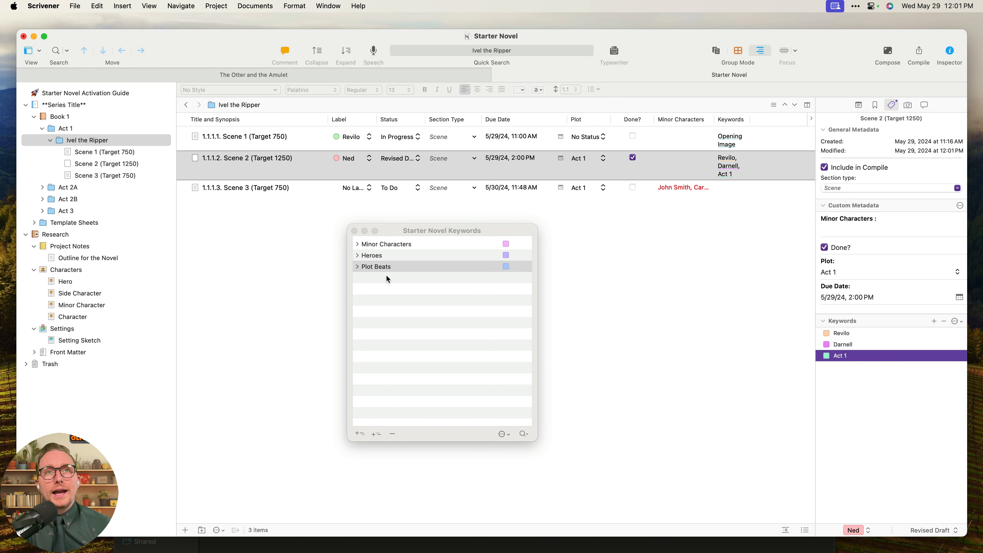
left_click(357, 266)
left_click(357, 245)
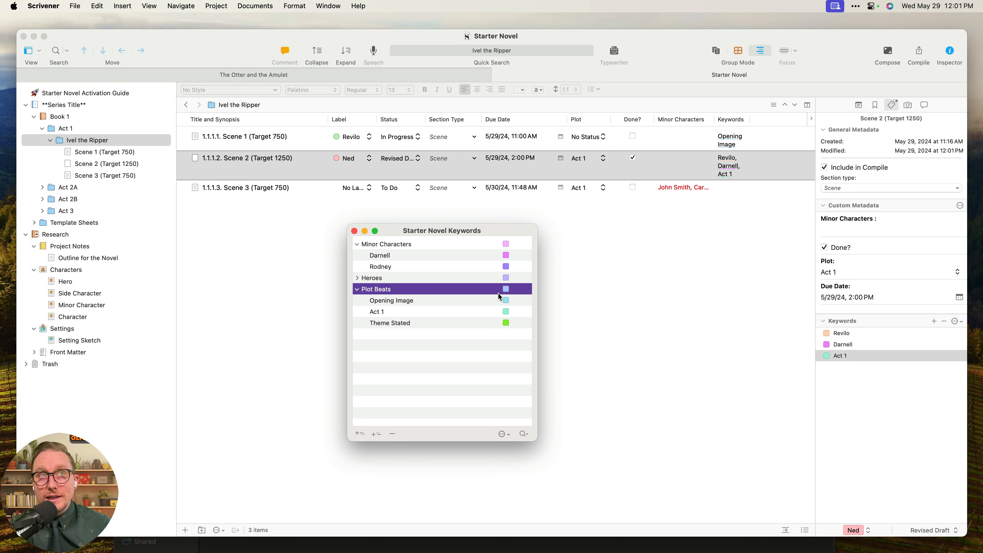
left_click(445, 266)
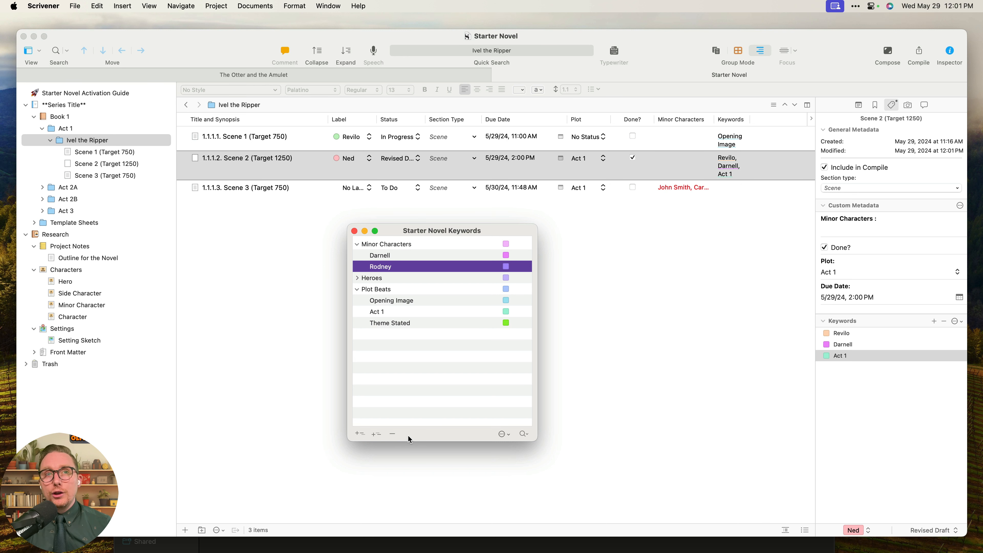
left_click(393, 434)
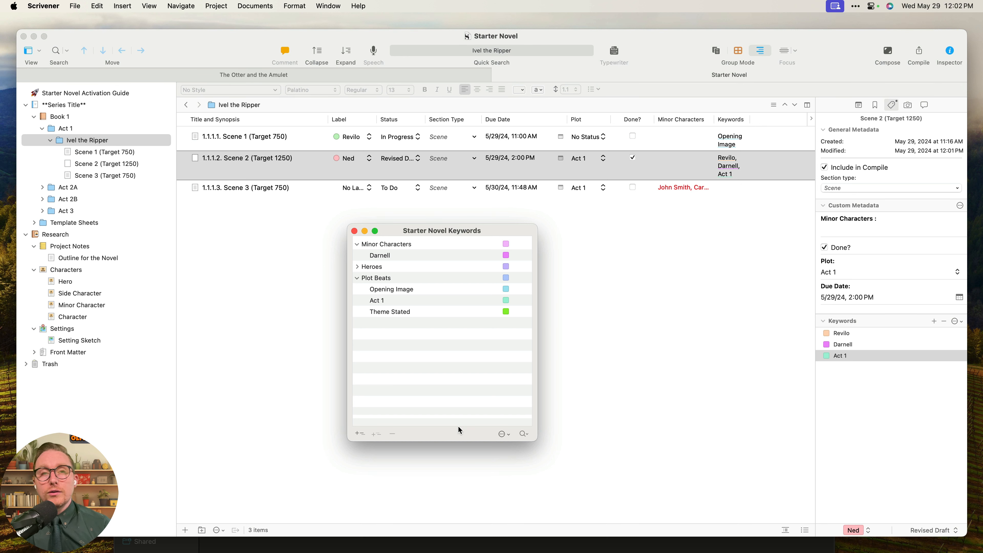
Compare Scene 2's assigned keywords with the project keyword groups, expanding Heroes to view its characters.
left_click(375, 267)
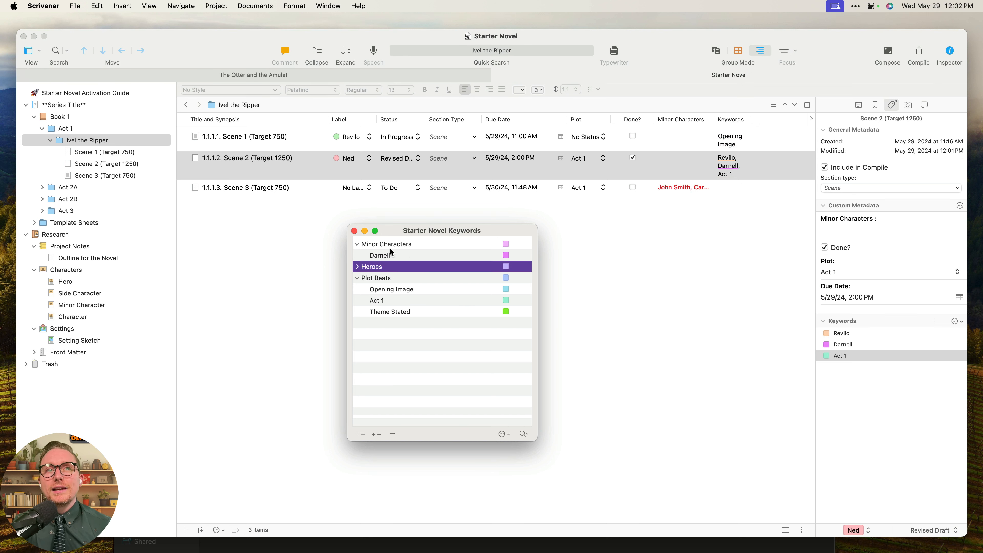
left_click(876, 353)
left_click(871, 345)
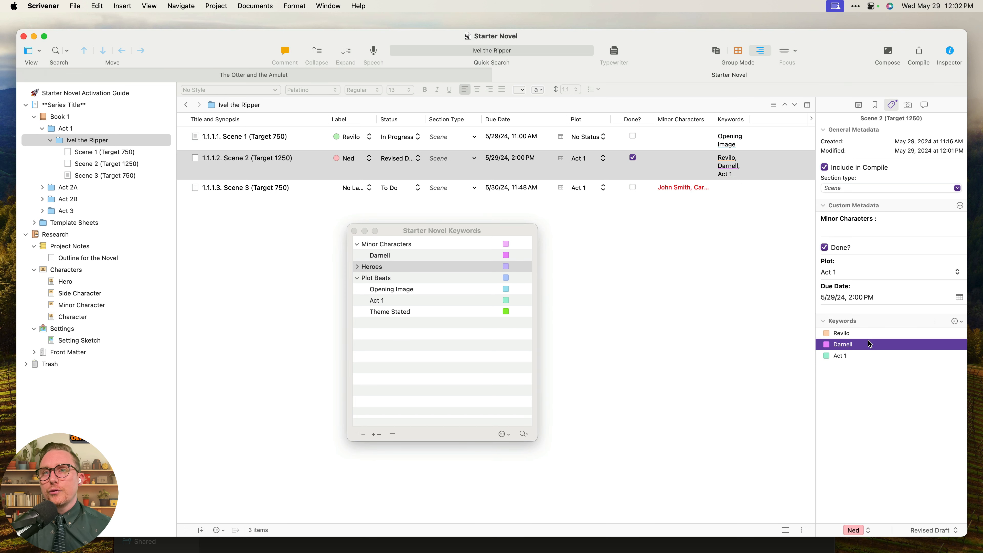
left_click(869, 335)
left_click(873, 356)
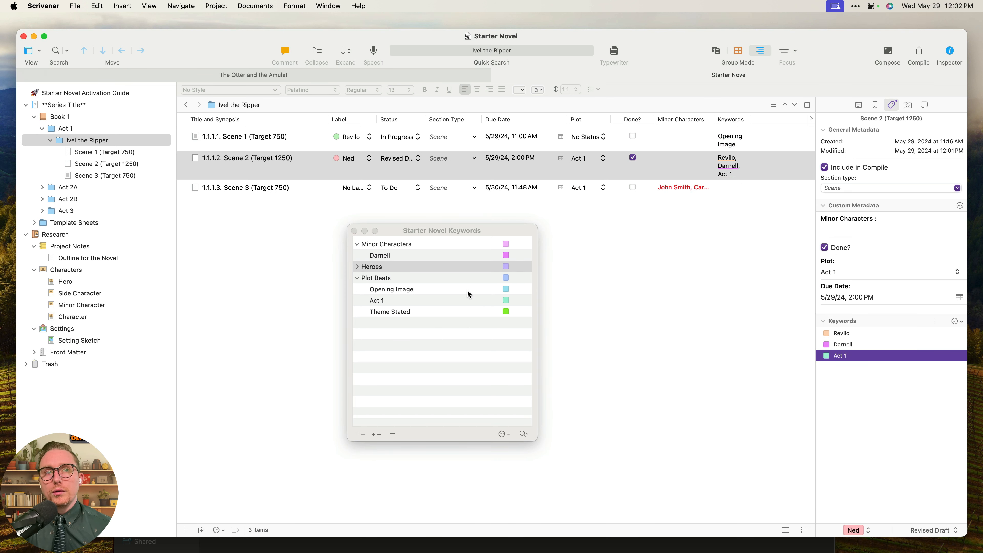
left_click(426, 264)
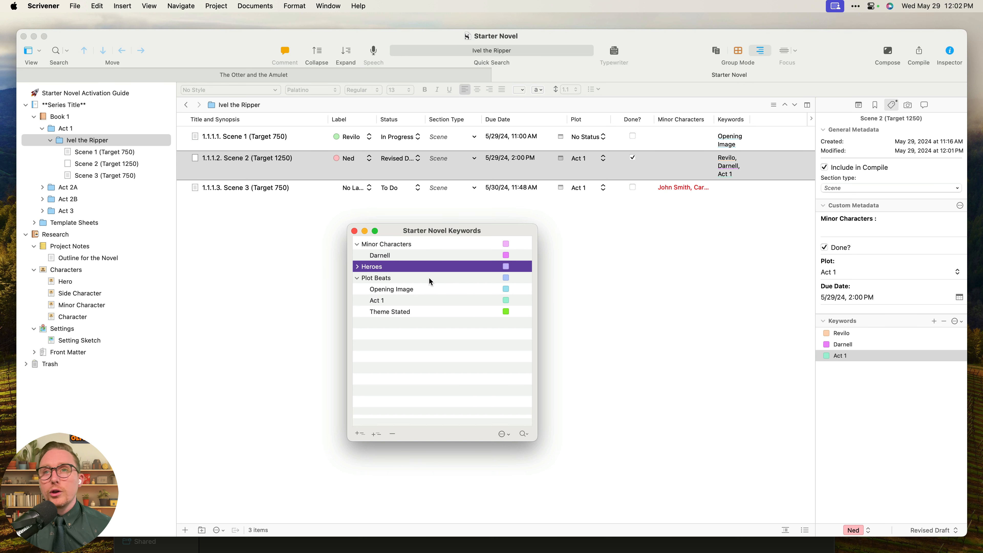
left_click(381, 256)
left_click(368, 244)
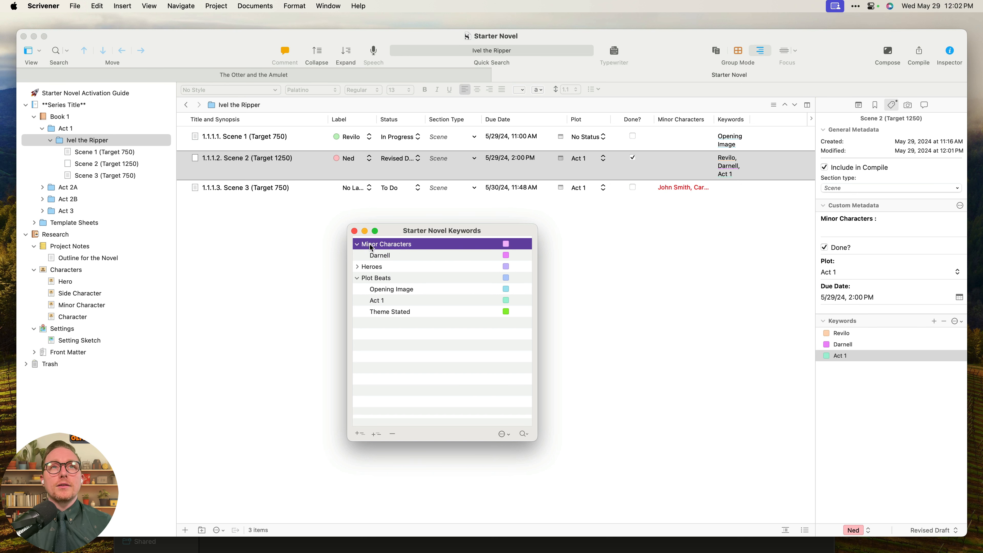
left_click(371, 266)
left_click(357, 266)
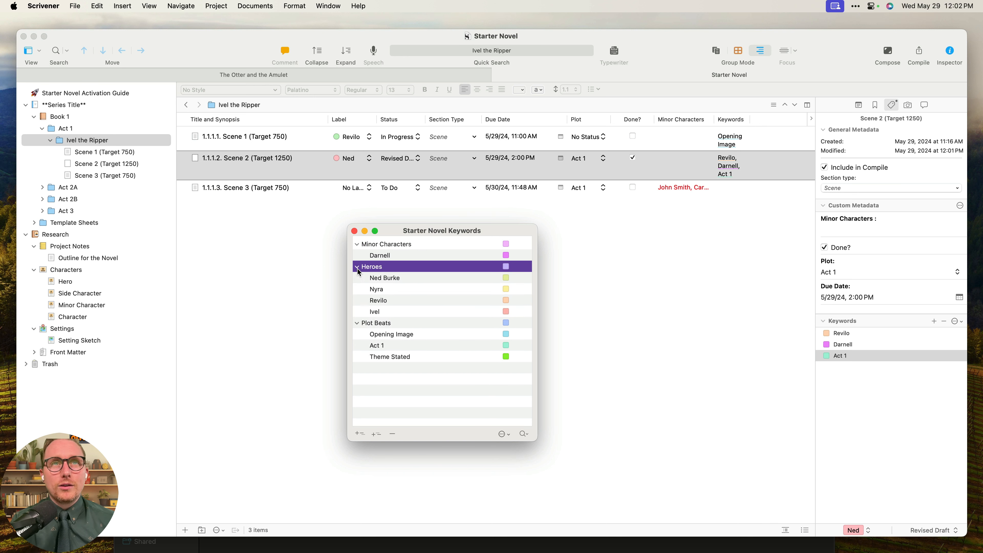
left_click(75, 6)
left_click(270, 248)
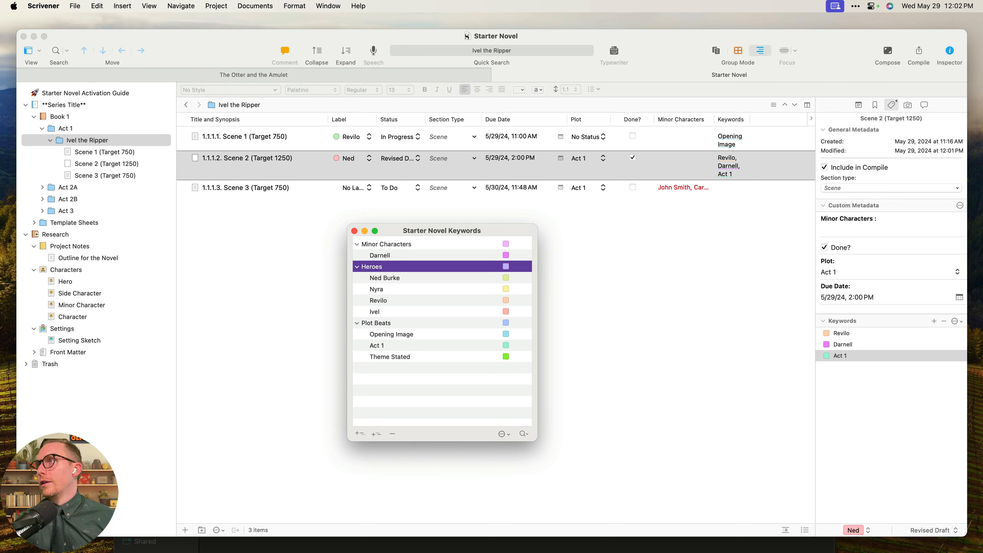
left_click_drag(492, 235, 600, 256)
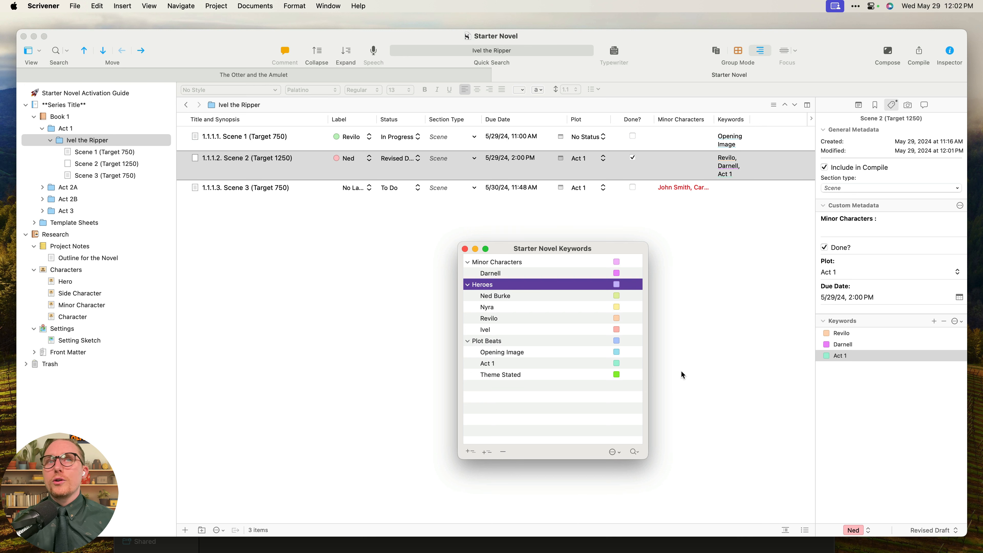
left_click_drag(518, 249, 478, 233)
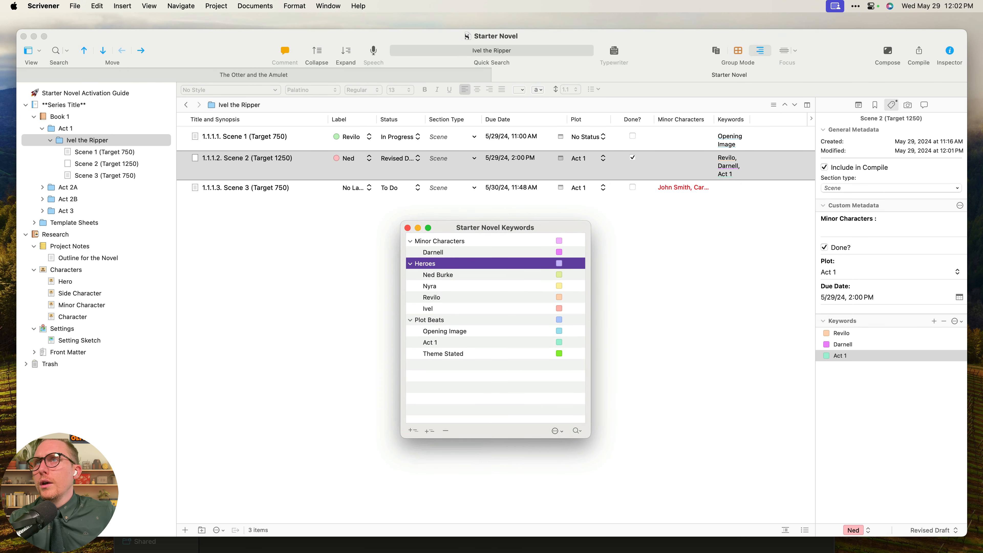
key("super+Tab")
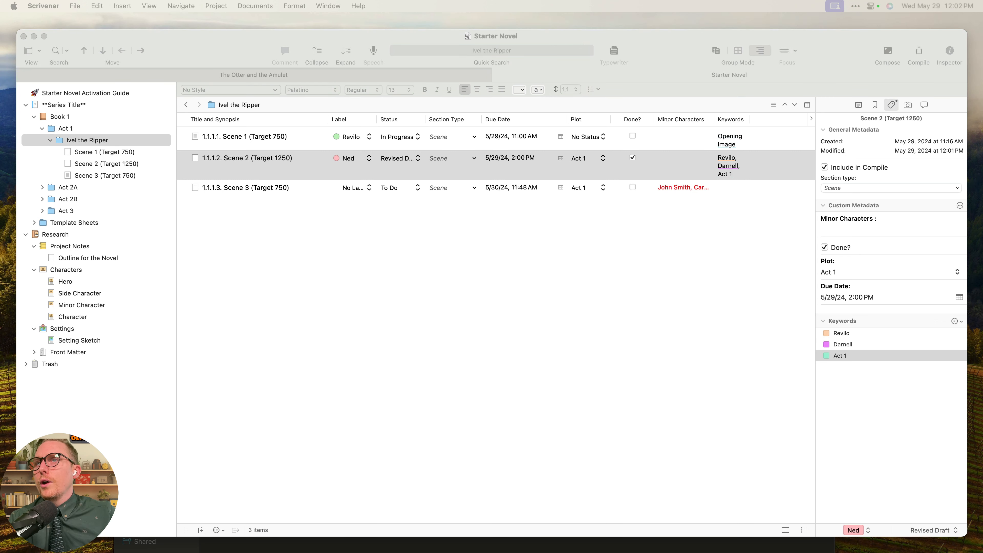
key("super+Tab")
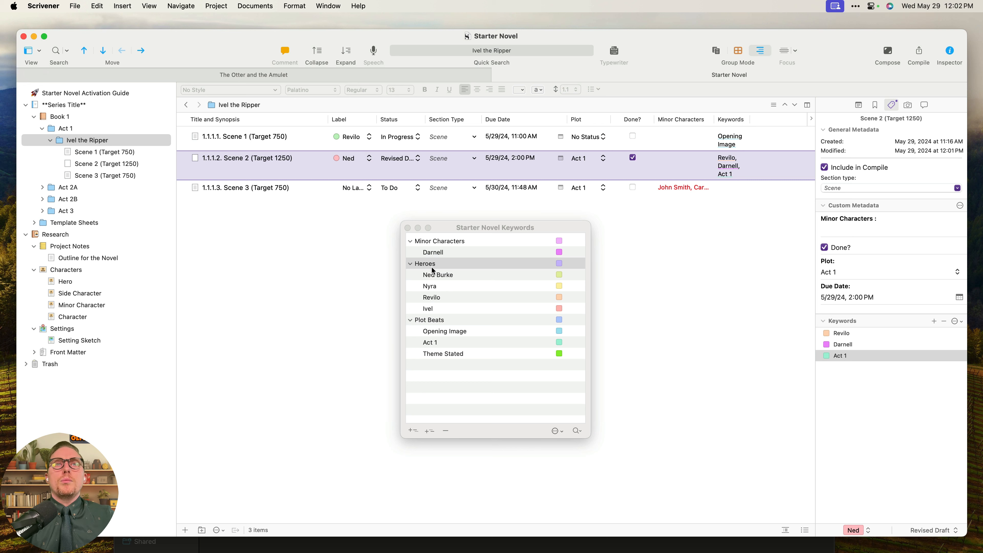
Close the project keywords and deselect Scene 2 in the outliner.
left_click(407, 228)
left_click(413, 244)
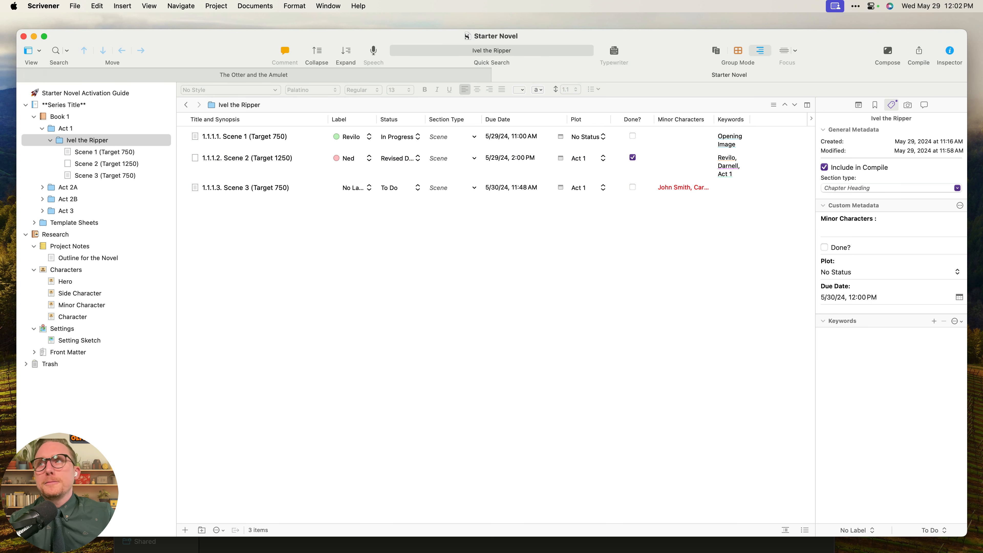
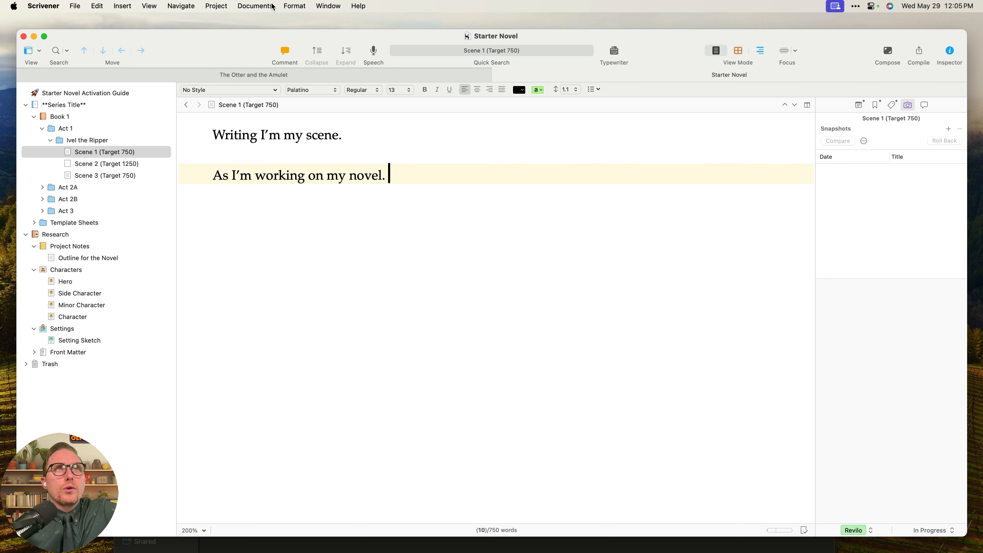
Start taking a snapshot with a title of Scene 1.
left_click(276, 6)
mouse_move(279, 23)
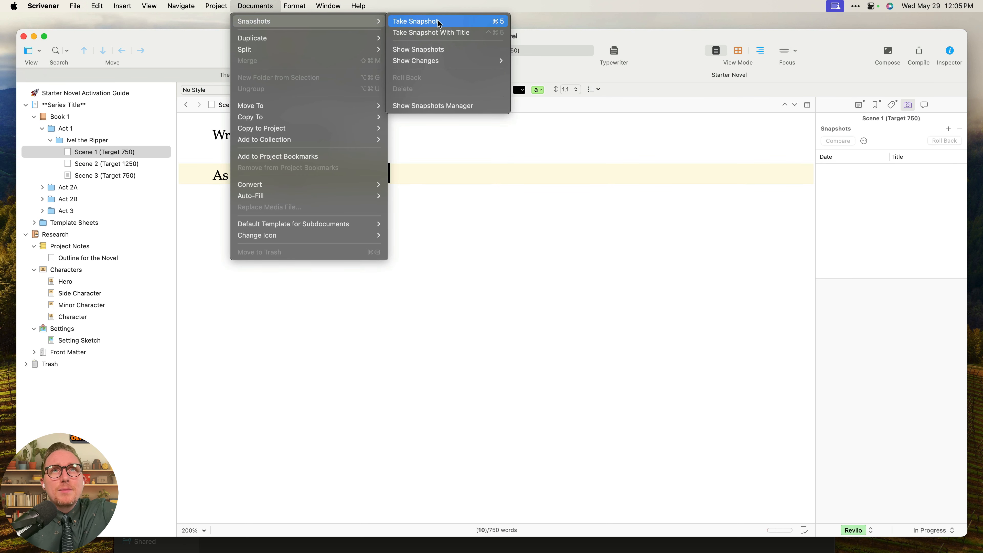
left_click(483, 38)
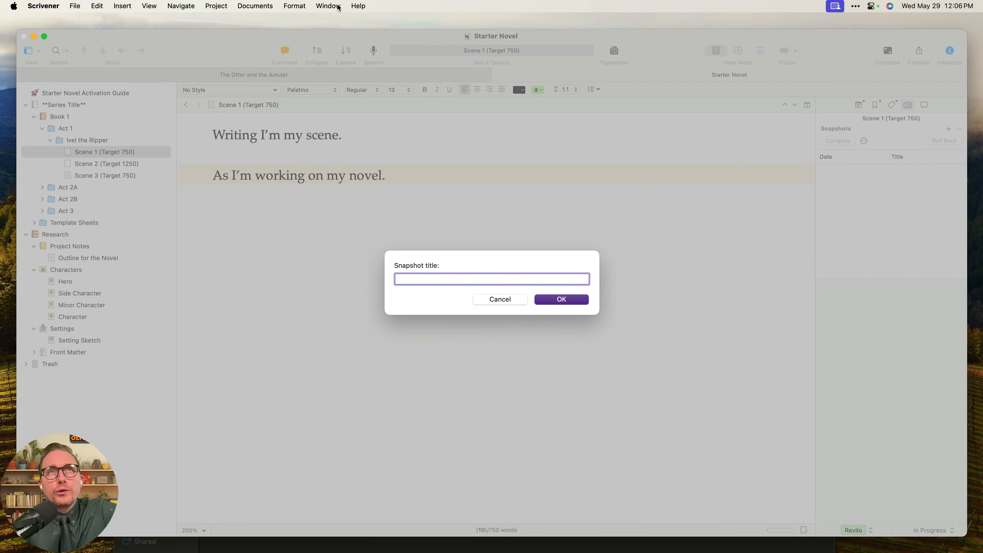
left_click(334, 6)
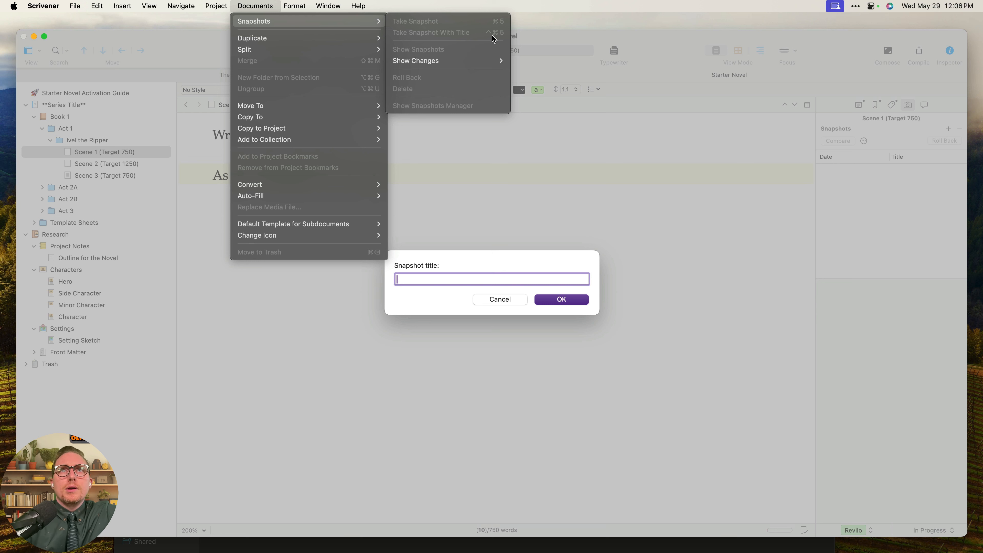
Take a titled snapshot of Scene 1 named "Draft 1".
mouse_move(359, 9)
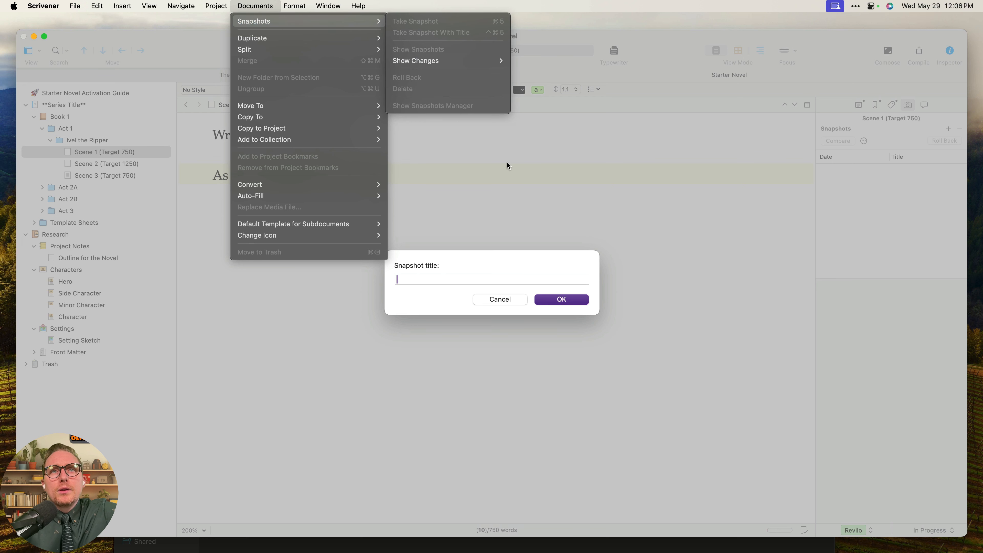
left_click(502, 268)
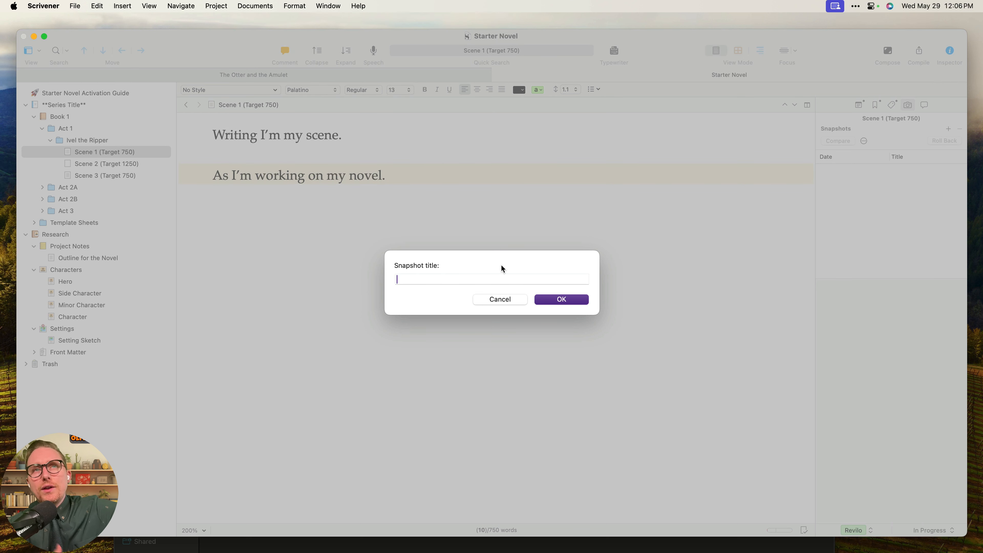
type("Da")
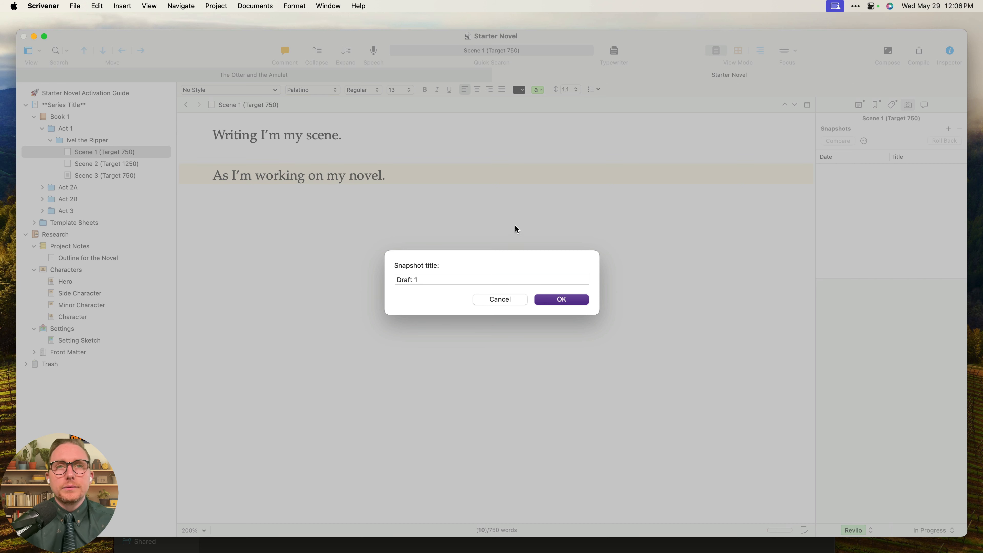
left_click(564, 304)
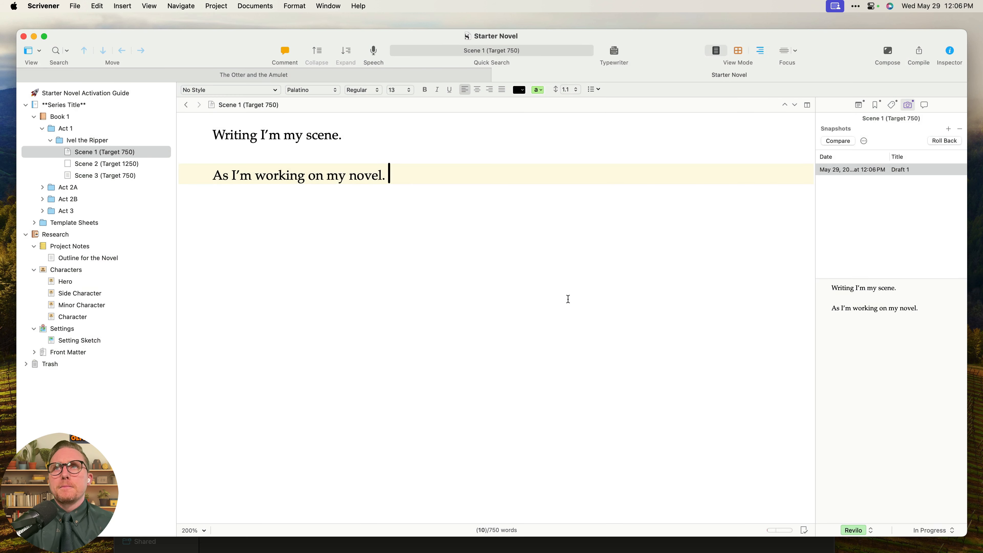
Copy the whole text of Scene 1 and paste it six times below the original, adding line breaks between some of the copies.
left_click_drag(587, 281, 96, 92)
key("super+c")
left_click(477, 223)
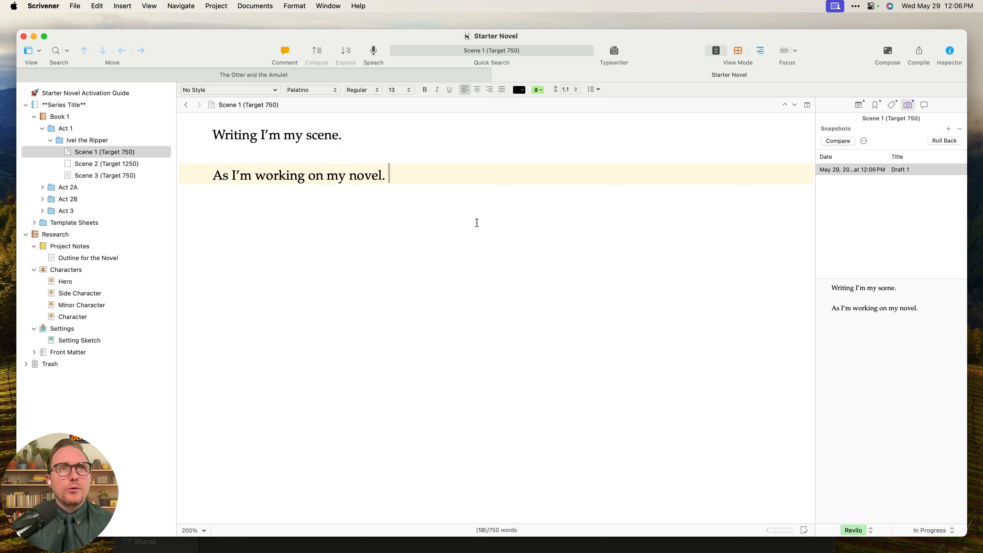
key("Return")
key("Return")
key("super+v")
key("super+v")
key("super+v")
key("Return")
key("super+v")
key("Return")
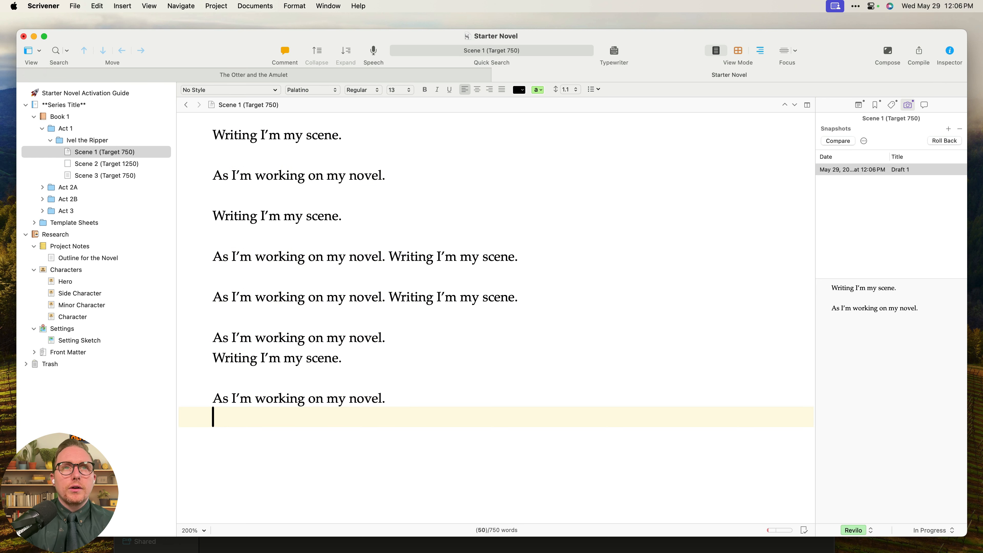
key("super+v")
key("Return")
key("Return")
key("Return")
key("super+v")
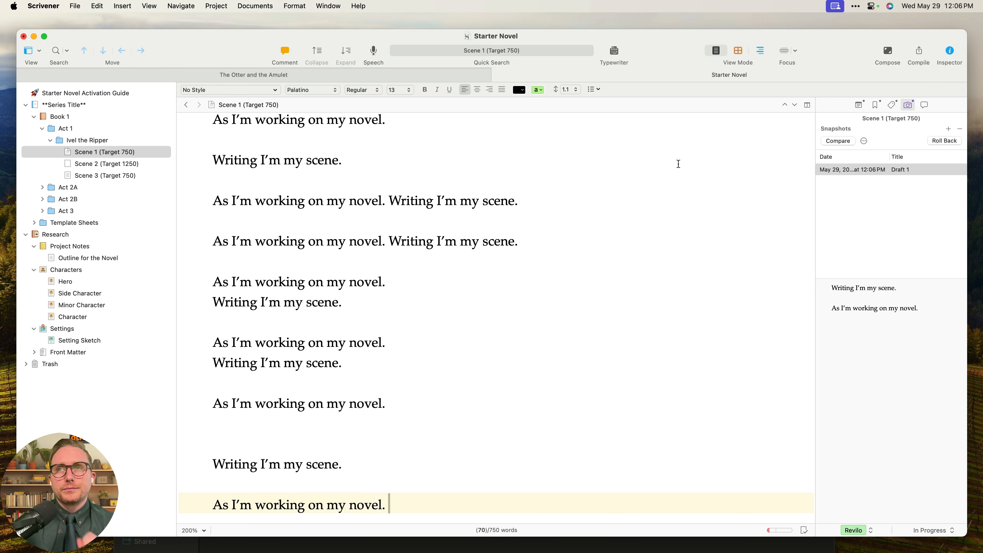
Compare the Draft 1 snapshot with the current text of Scene 1 and check the added lines in the editor.
left_click(849, 141)
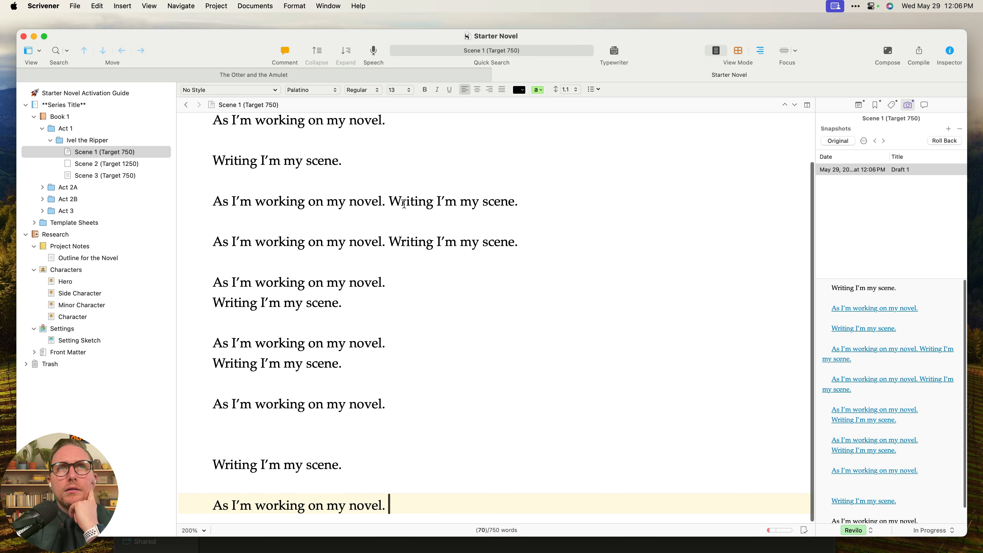
scroll(398, 194, "up", 3)
triple_click(369, 145)
left_click(430, 181)
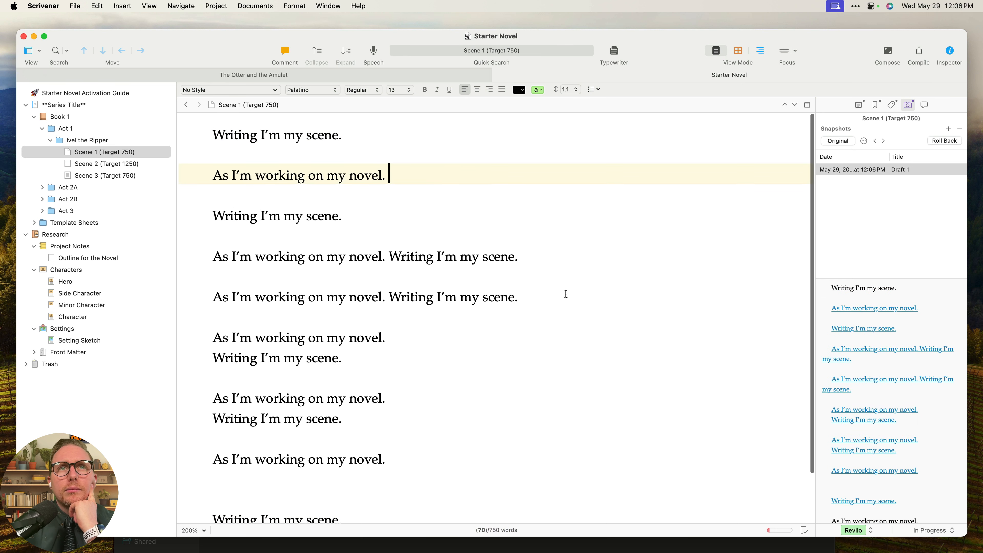
left_click_drag(553, 288, 145, 124)
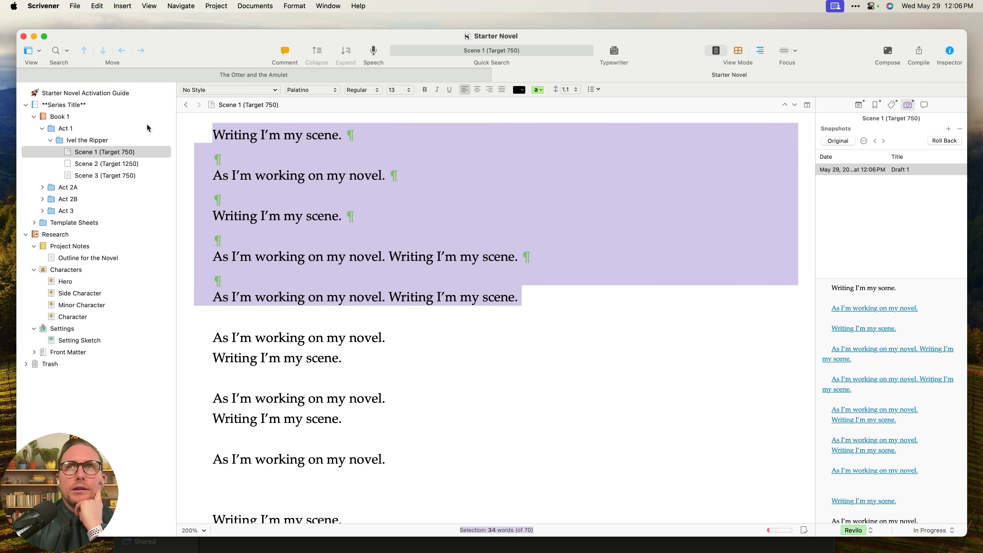
left_click(378, 294)
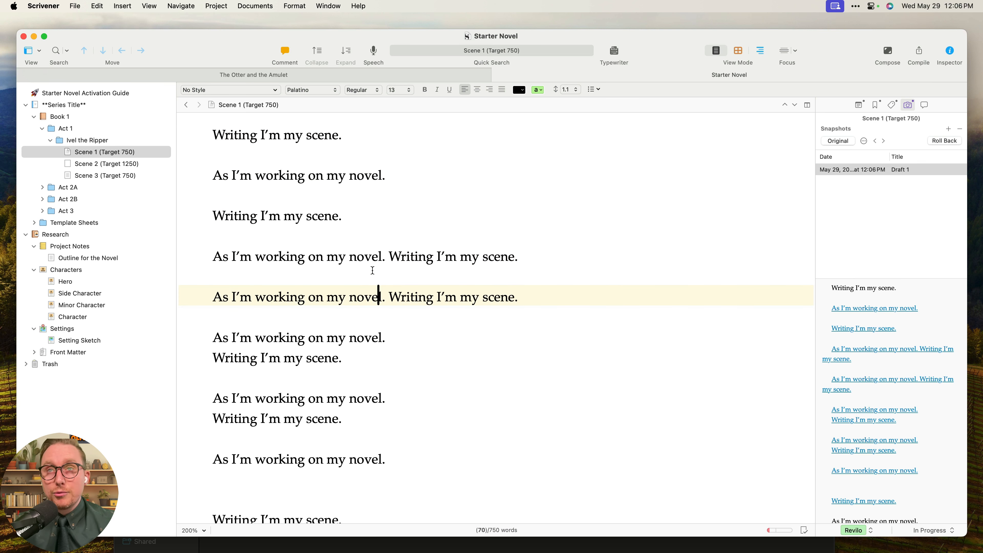
Take a second snapshot of Scene 1 and title it "Draft 1.1 (In Progress)".
key("super+5")
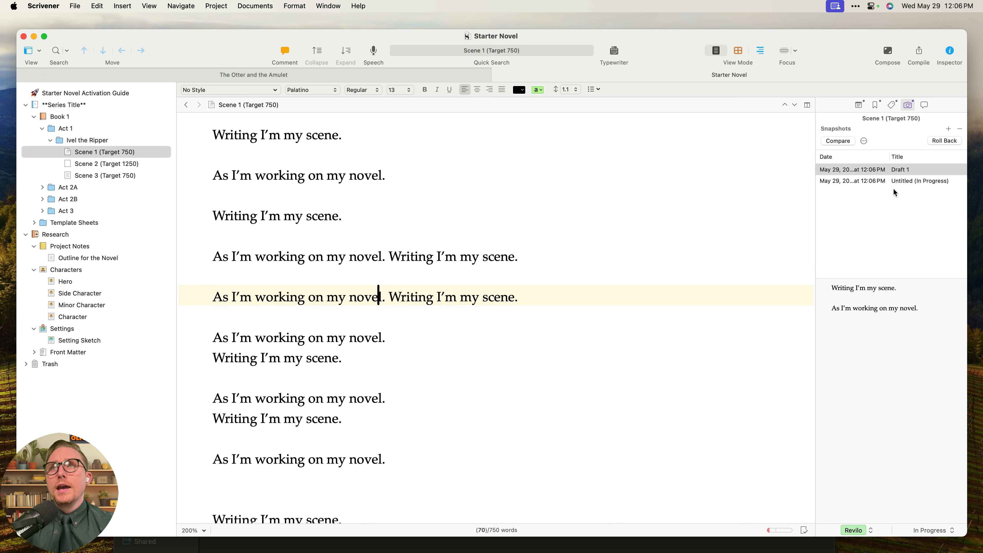
left_click(918, 534)
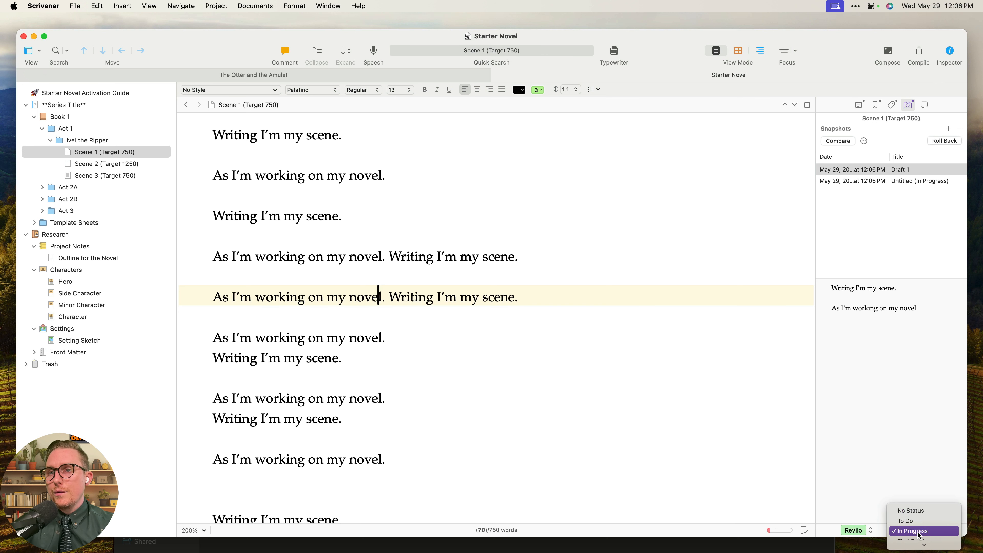
left_click(909, 176)
left_click(908, 180)
left_click(908, 180)
type("zD")
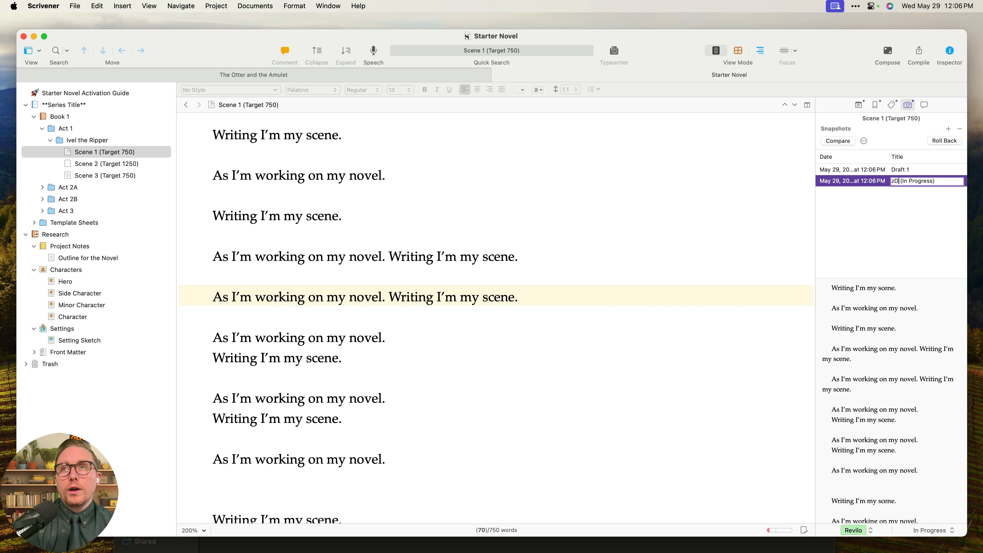
key("BackSpace")
type("Der")
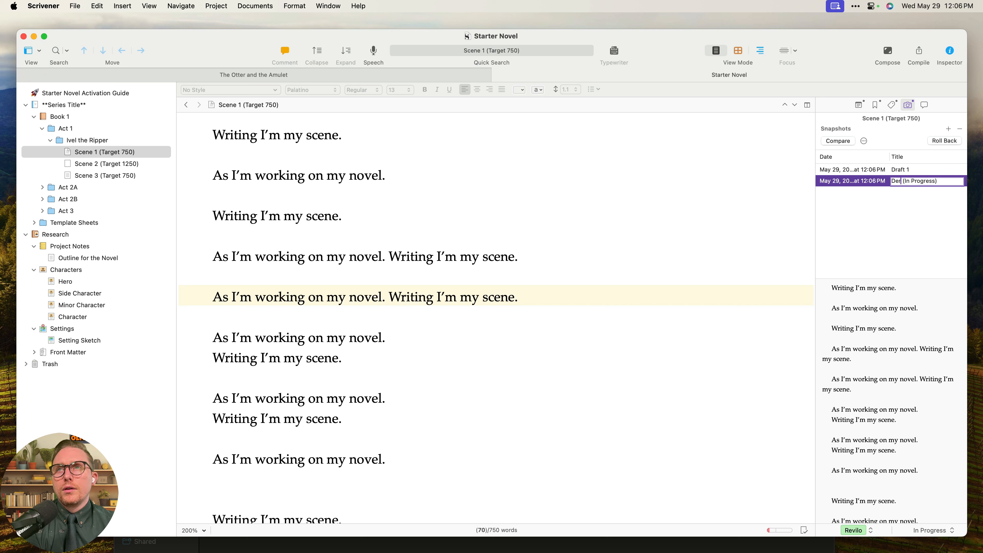
key("BackSpace")
key("BackSpace")
type("raft")
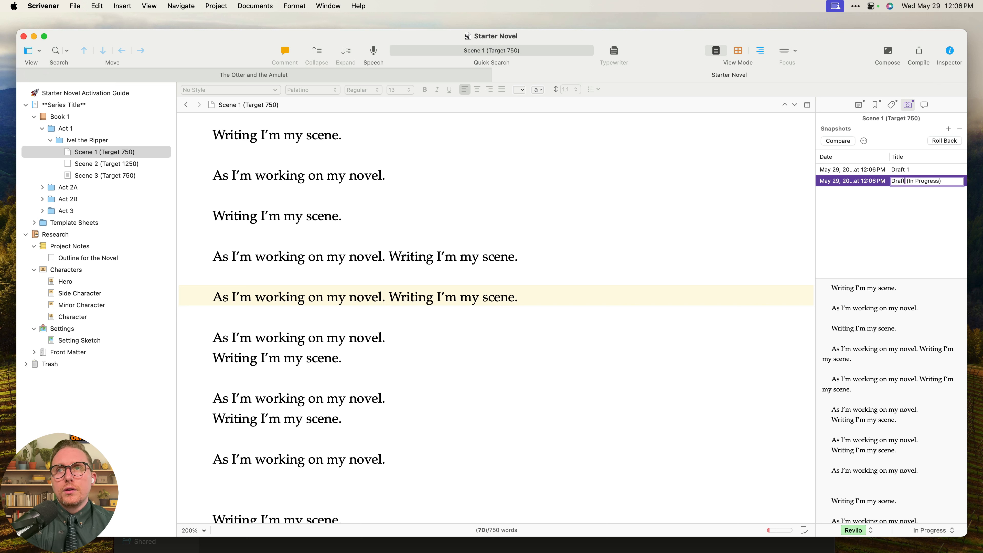
type(" 1.1")
key("Return")
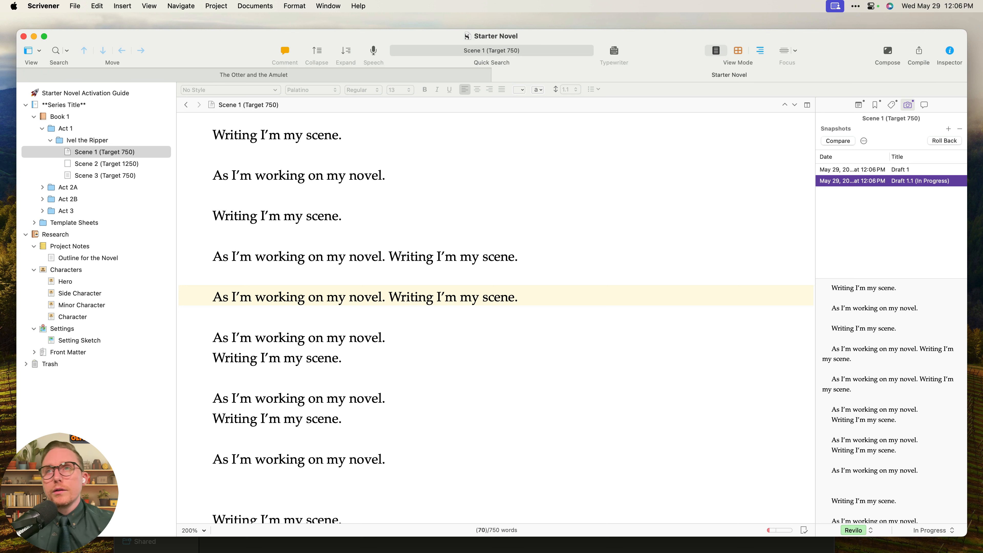
Compare the Draft 1.1 snapshot with the current scene text.
scroll(631, 266, "down", 3)
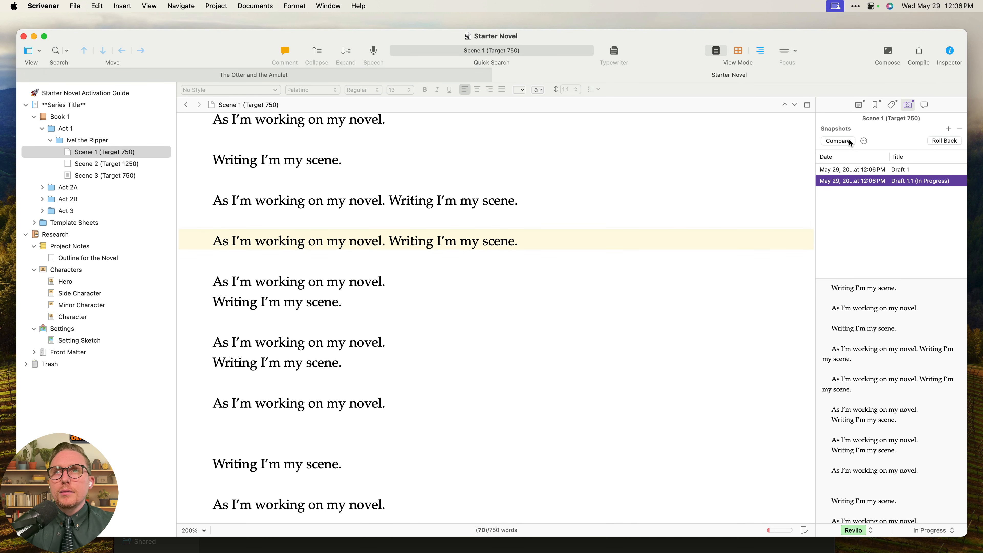
scroll(920, 402, "down", 1)
scroll(919, 399, "up", 1)
scroll(410, 341, "up", 3)
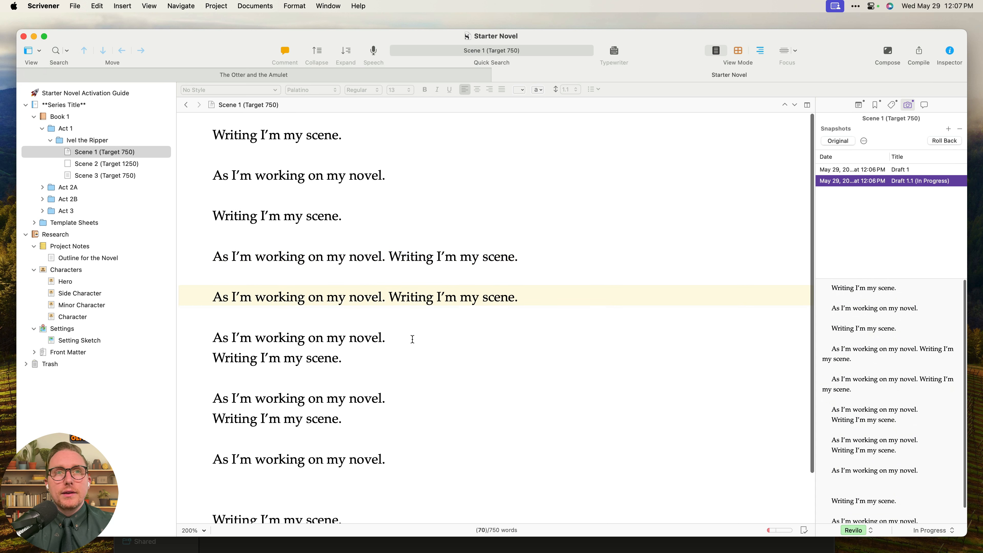
Replace the scene's opening lines, up to the second doubled-sentence line, with "Add in new text here" and a blank line.
left_click(435, 221)
left_click_drag(212, 136, 455, 324)
key("BackSpace")
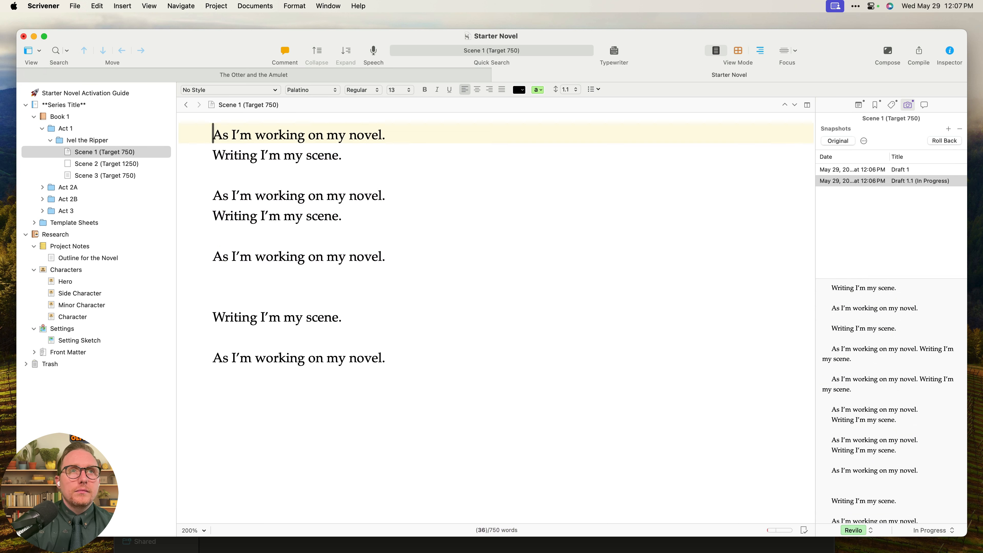
key("Return")
key("Up")
type("Add in ")
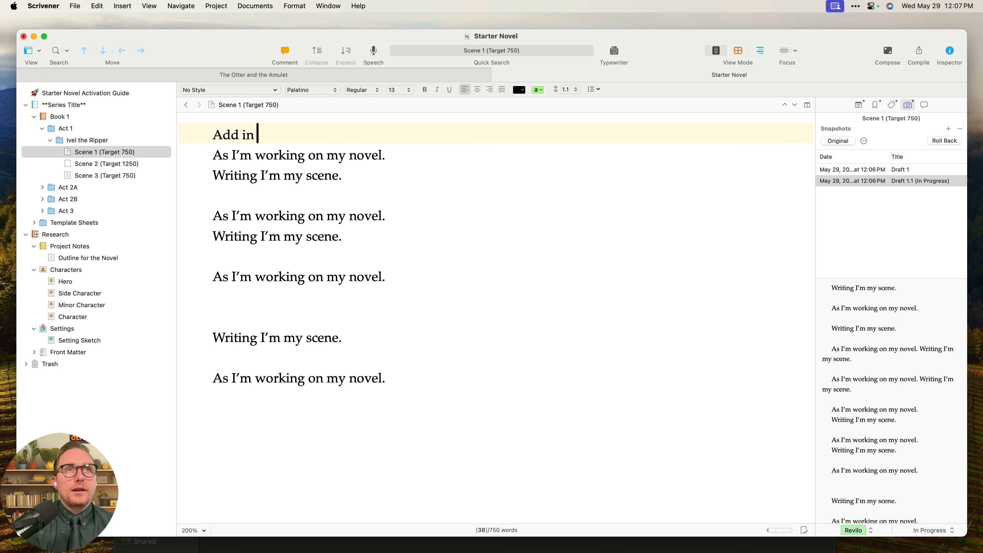
type("new text here")
key("Return")
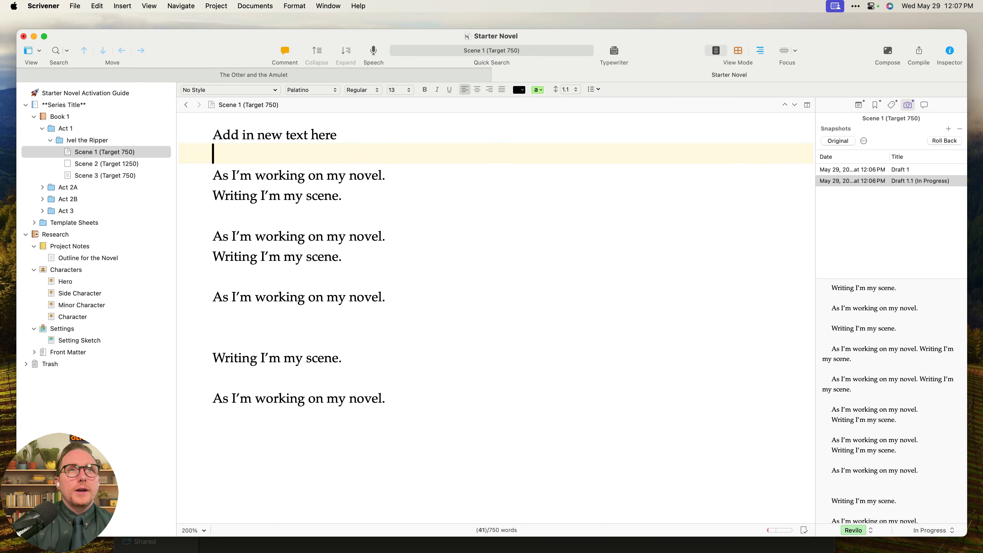
Compare the edited scene with the Draft 1.1 snapshot and with the Draft 1 snapshot.
left_click(846, 141)
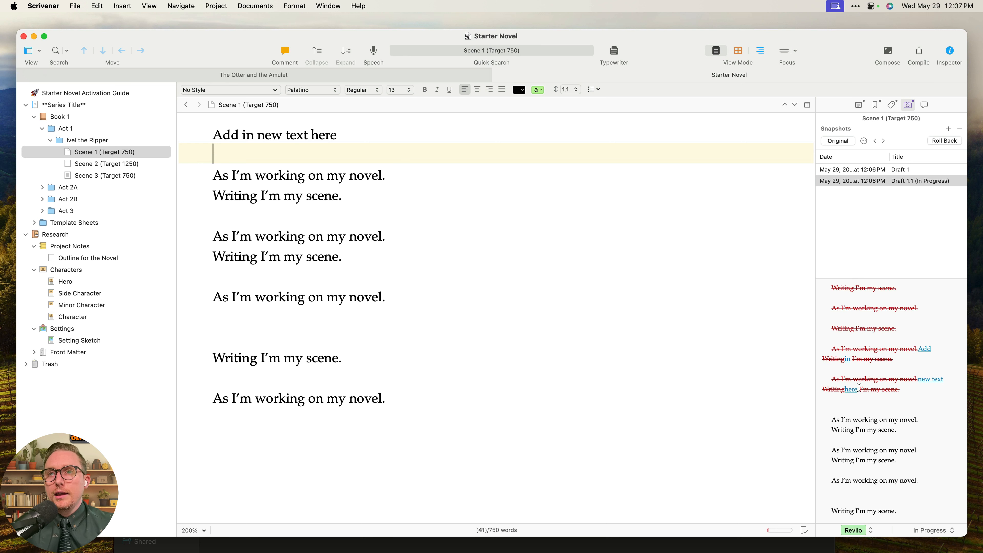
left_click(869, 170)
left_click(838, 142)
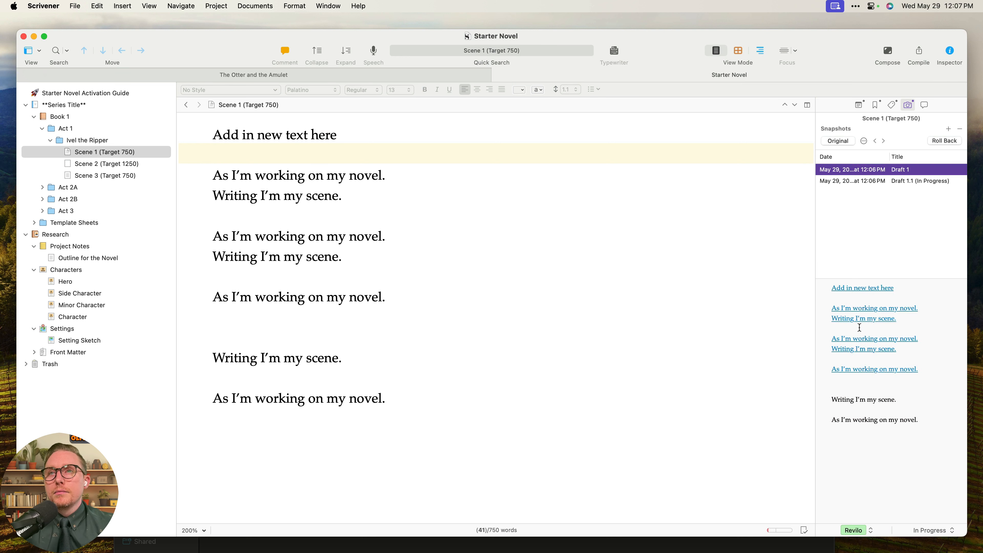
left_click_drag(833, 288, 895, 307)
Roll Scene 1 back to the Draft 1.1 snapshot, taking a snapshot of the current version first.
left_click(879, 171)
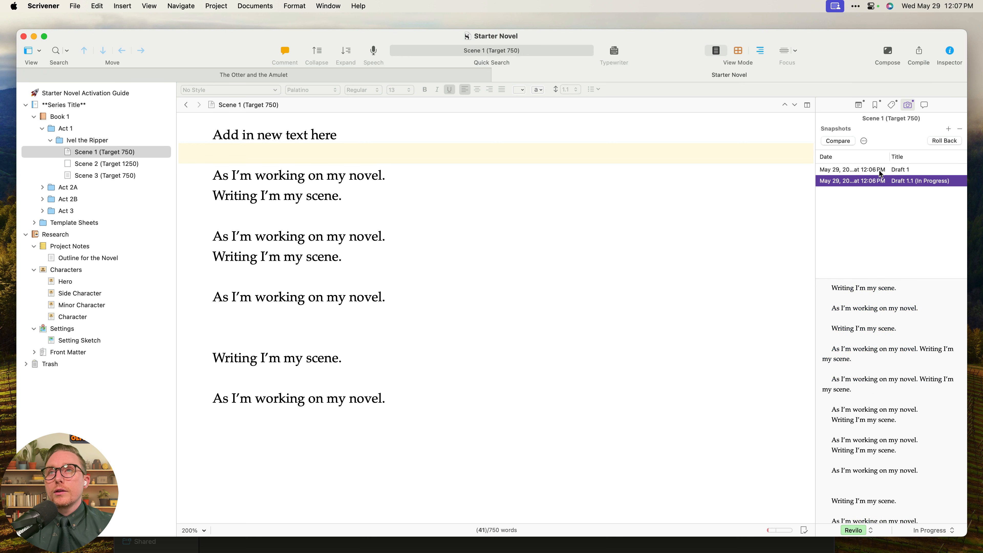
left_click(871, 181)
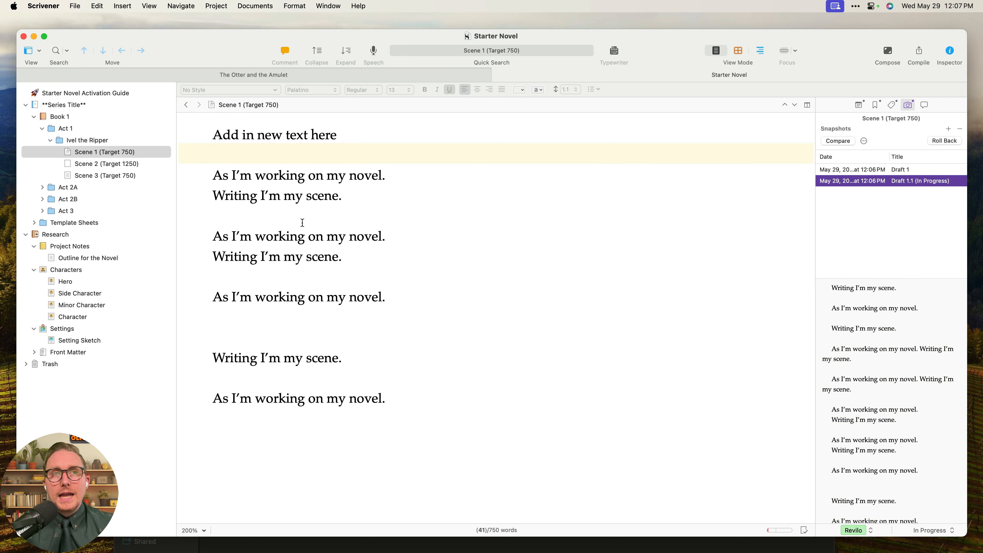
left_click(583, 248)
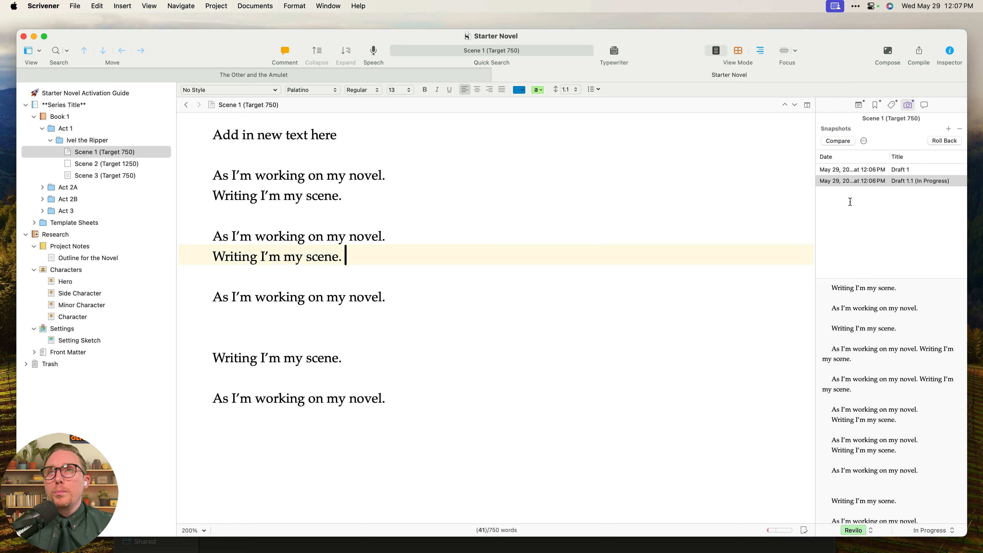
left_click(945, 140)
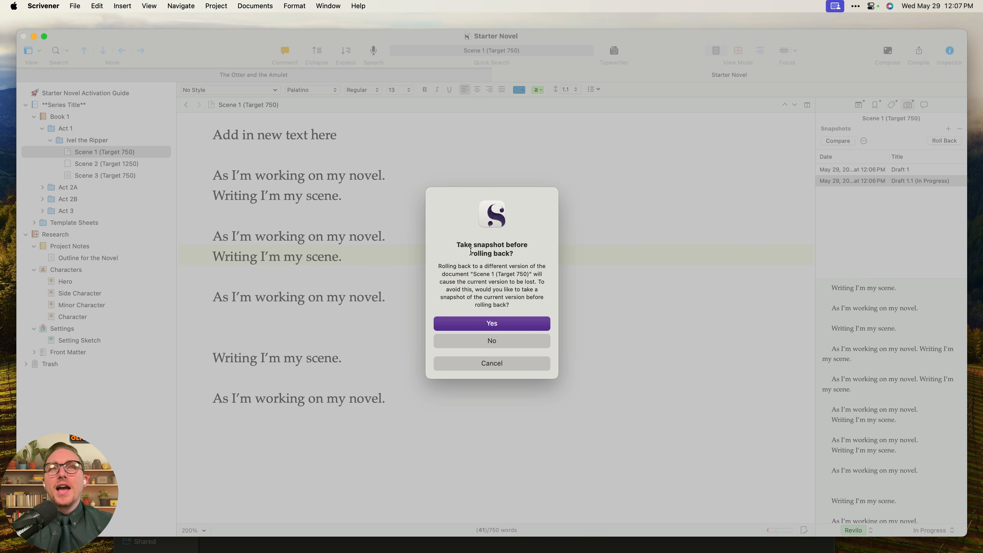
left_click(515, 325)
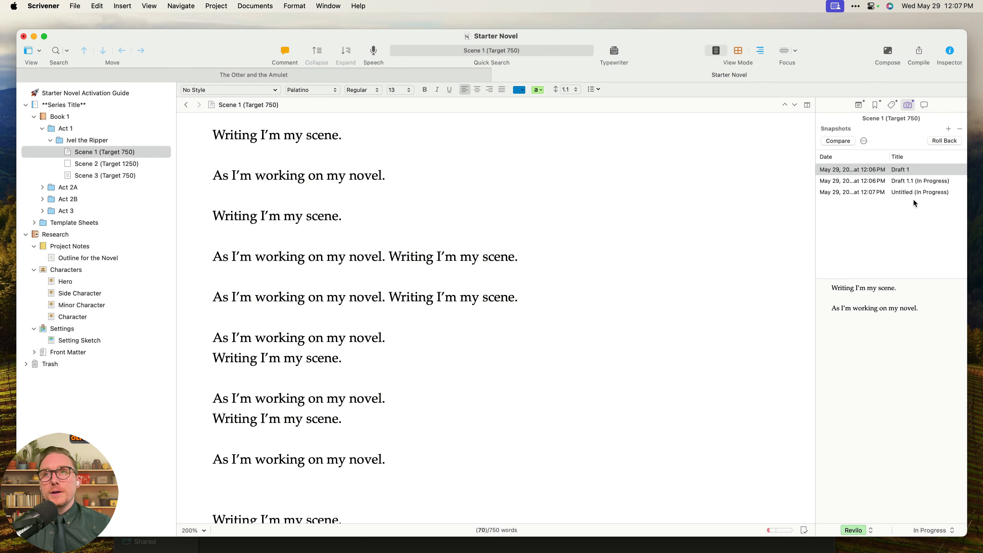
Rename the untitled pre-rollback snapshot "Didn't like Rolledback".
double_click(914, 192)
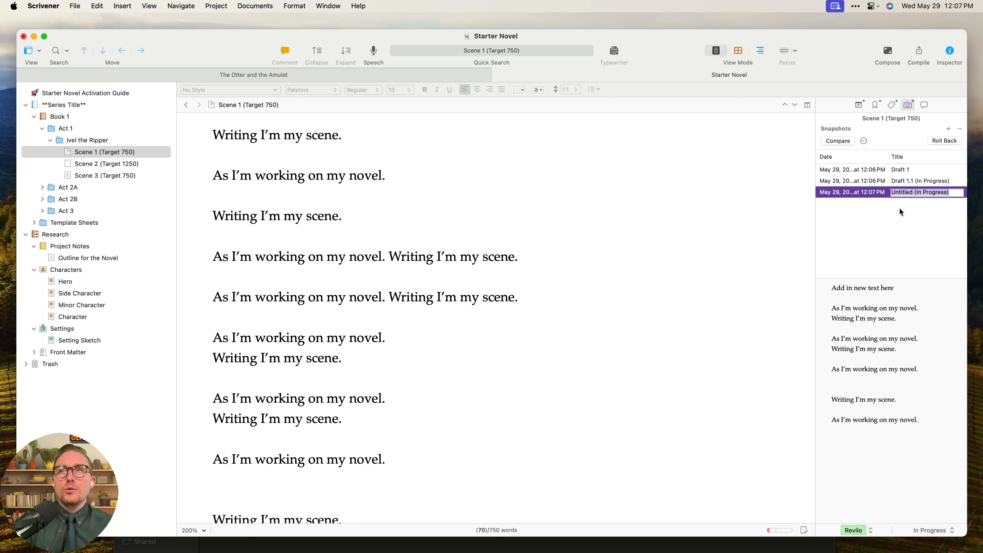
type("Rol")
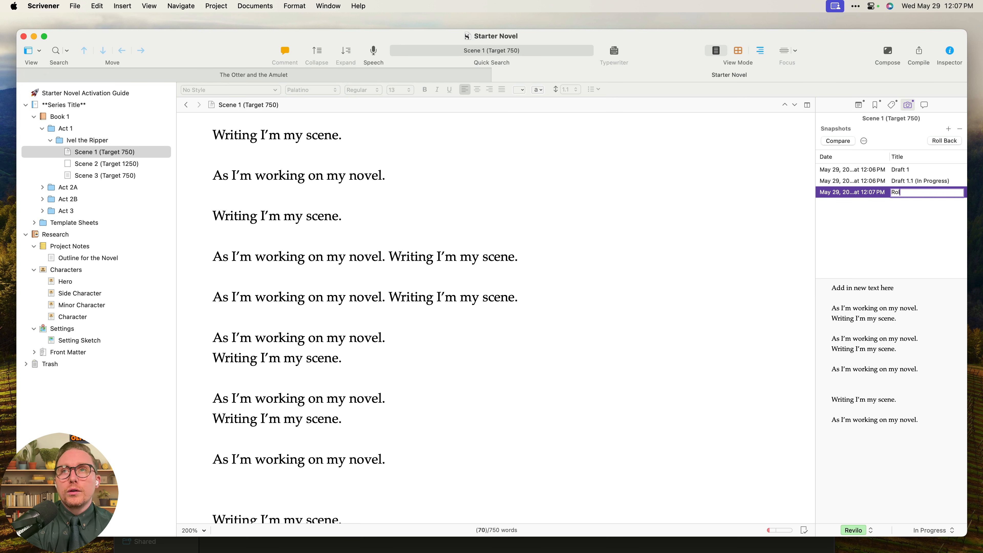
type("lDidn't like")
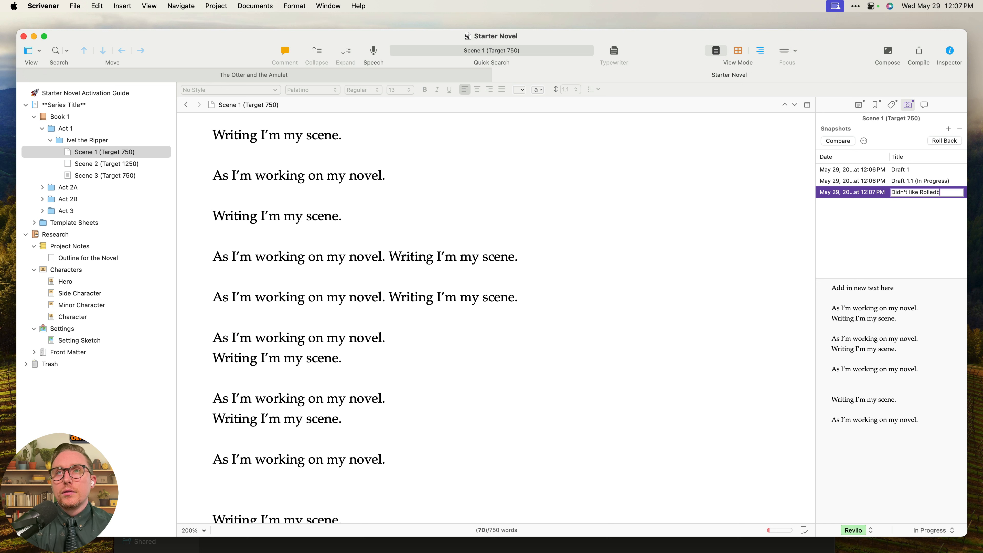
key("Return")
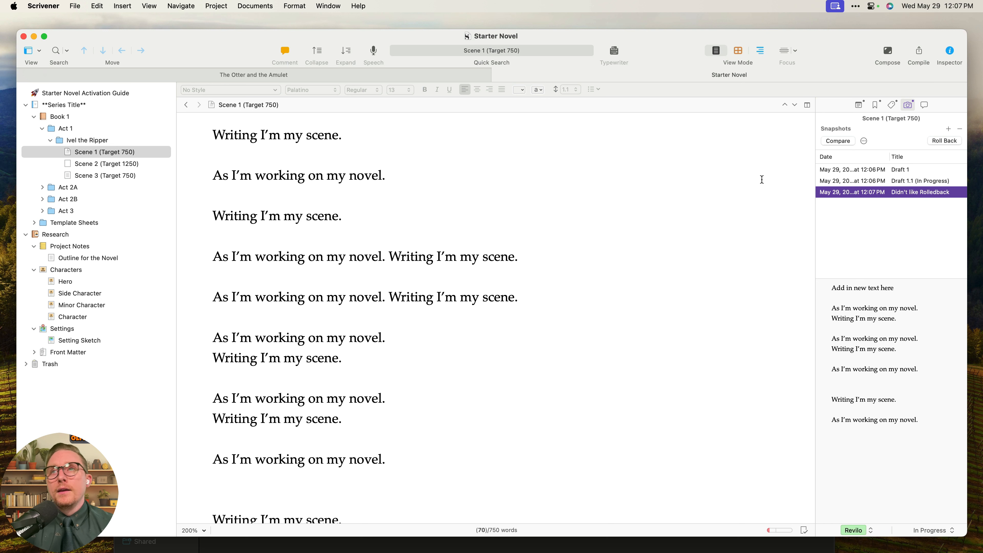
Review the rolled-back scene text down to its last line and view the "Didn't like Rolledback" snapshot.
left_click(419, 168)
scroll(530, 272, "down", 2)
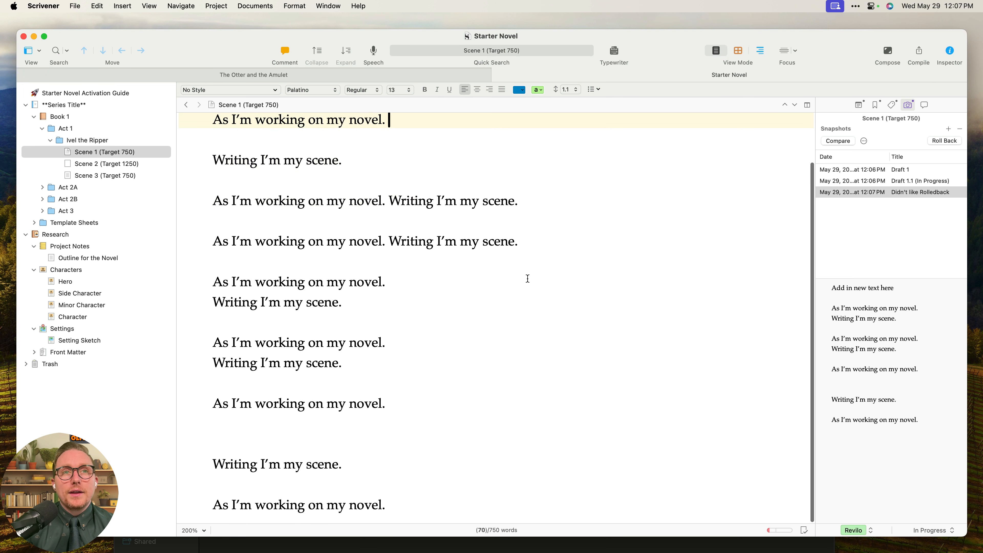
left_click_drag(402, 440, 412, 453)
left_click(424, 500)
left_click(897, 191)
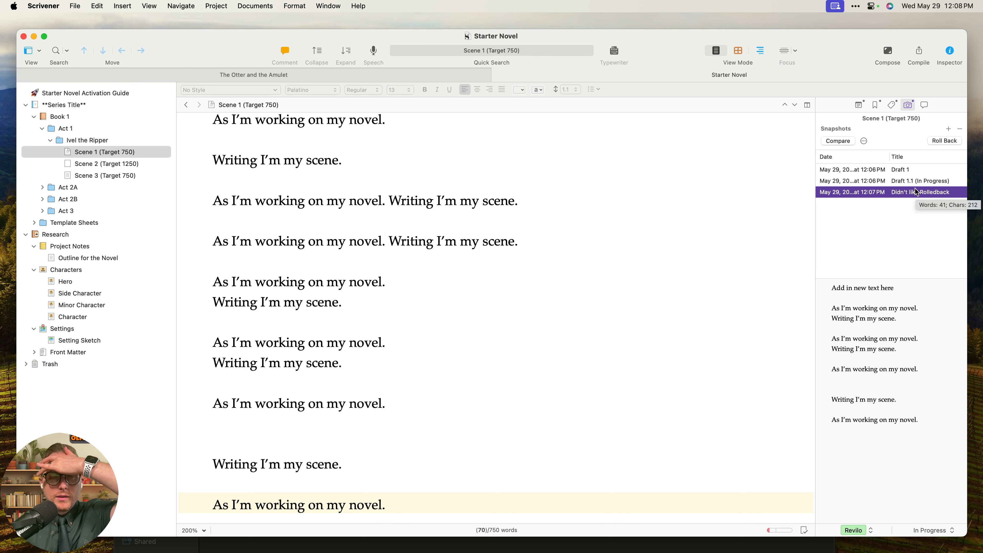
View the Draft 1.1 (In Progress) and Draft 1 snapshots of Scene 1 alongside the current scene text.
left_click(546, 241)
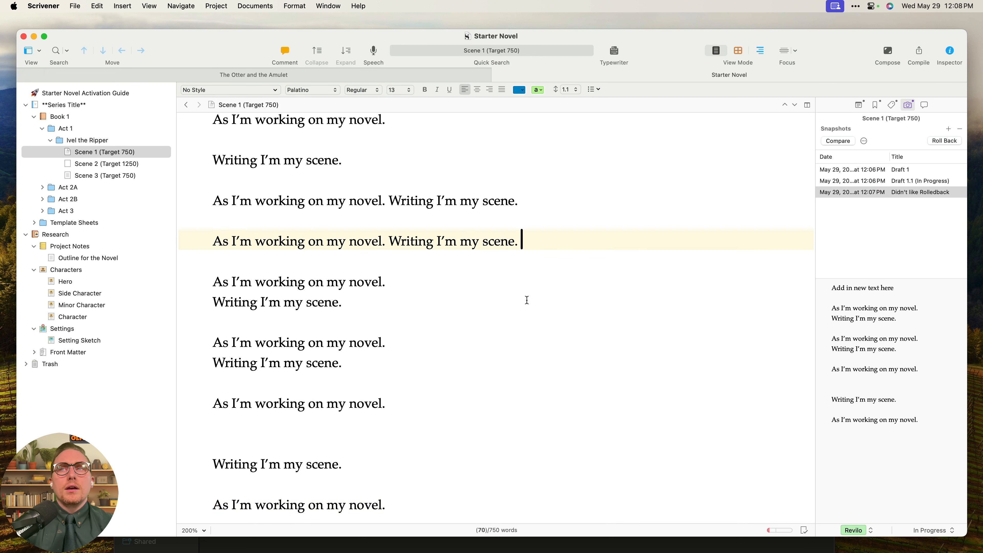
scroll(333, 267, "up", 2)
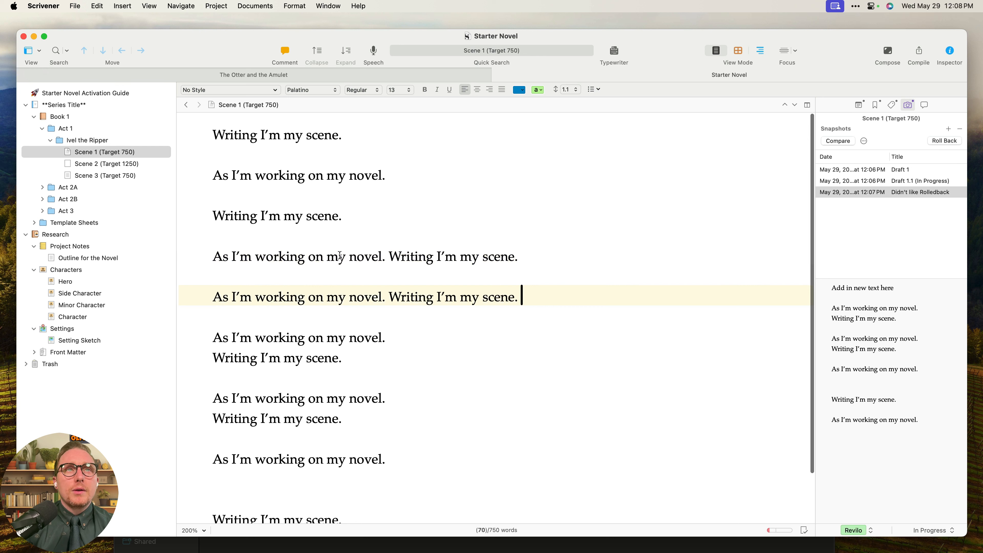
left_click(846, 141)
left_click(878, 180)
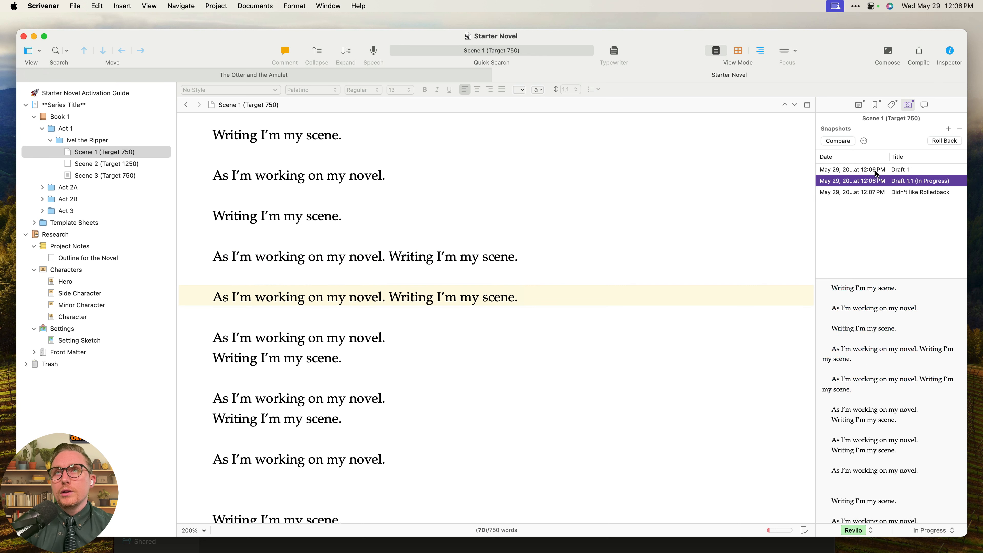
left_click(876, 170)
Delete the "Didn't like Rolledback" snapshot of Scene 1, leaving the delete confirmation enabled for future deletions.
left_click(884, 192)
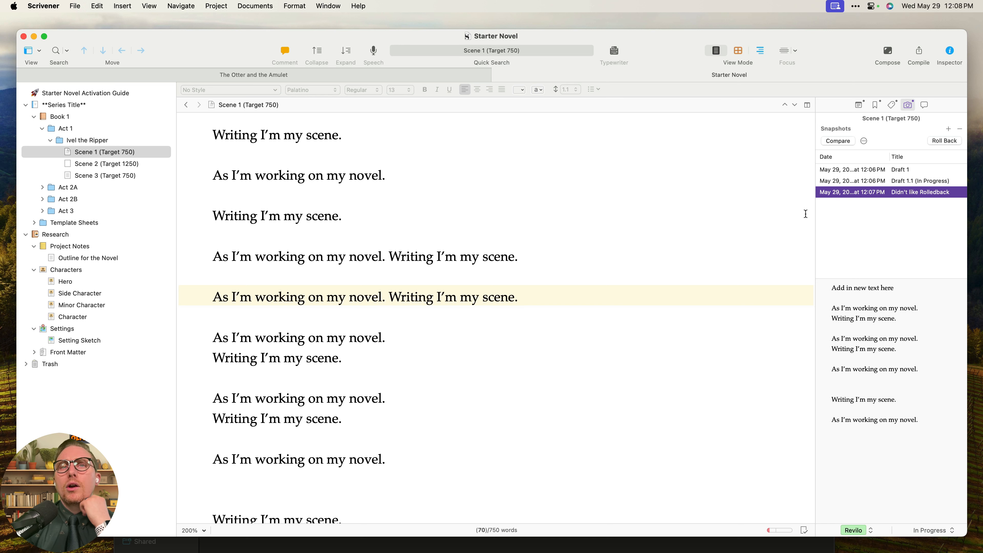
right_click(933, 191)
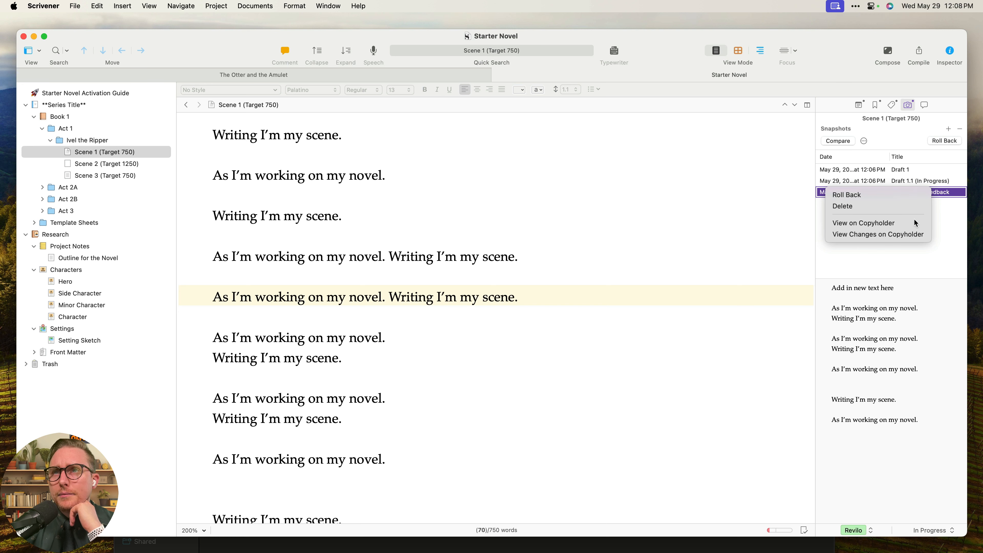
left_click(946, 236)
left_click(961, 129)
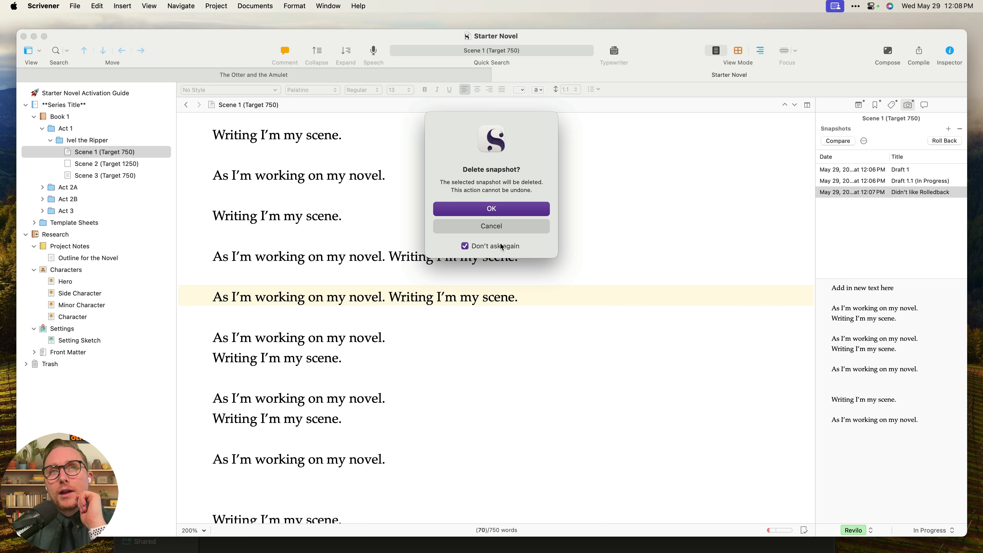
left_click_drag(438, 181, 548, 189)
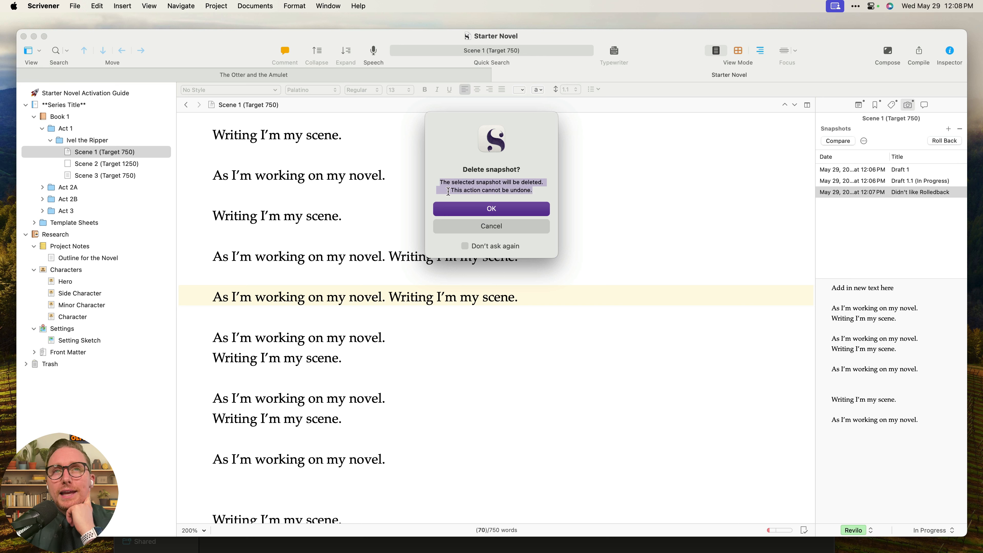
left_click(502, 211)
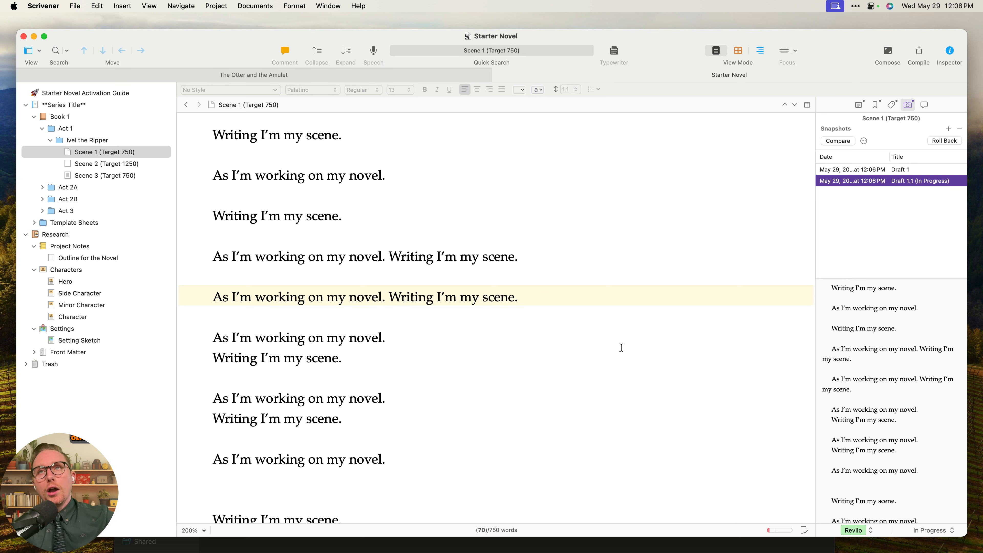
View the Draft 1 and Draft 1.1 snapshots and look over the available document snapshot commands.
left_click(908, 170)
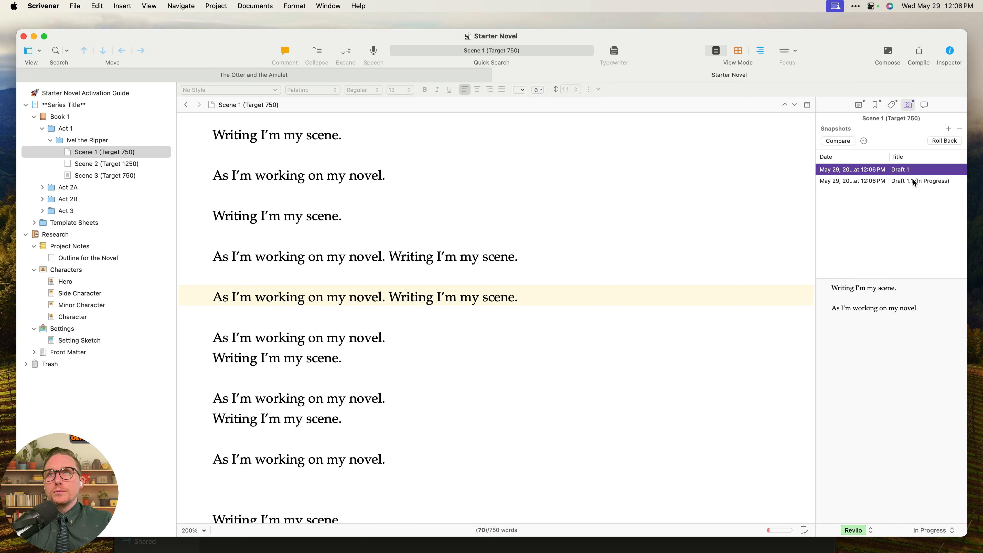
left_click(911, 182)
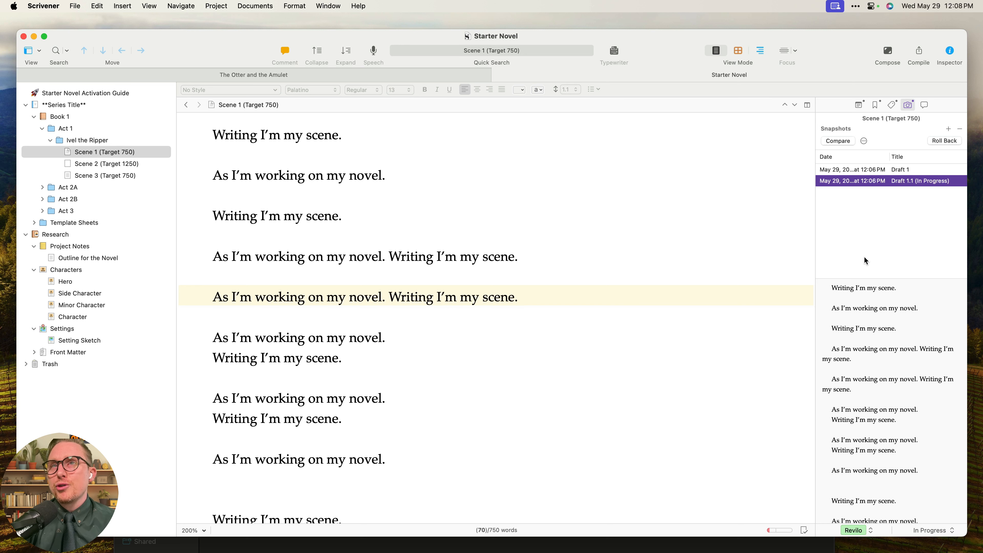
left_click(263, 6)
mouse_move(266, 22)
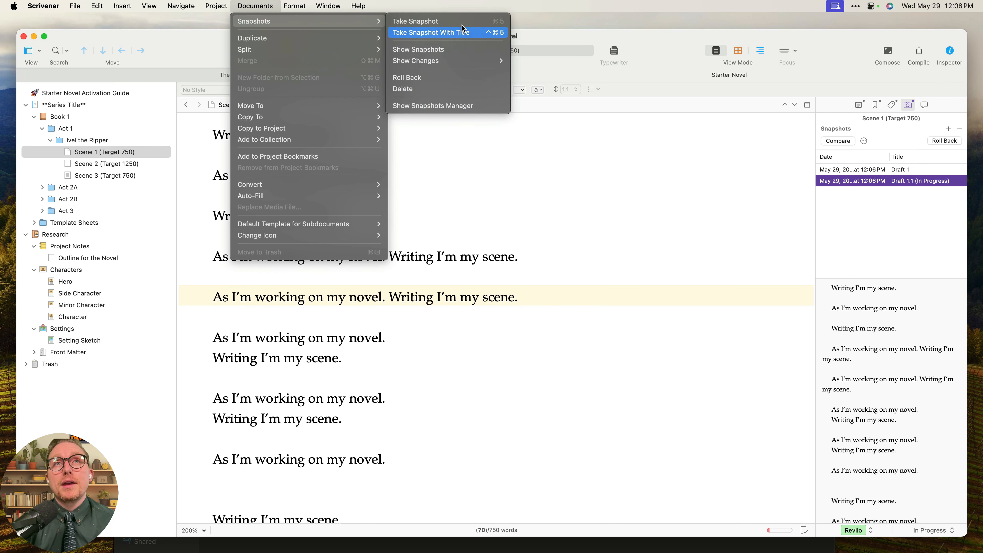
left_click(648, 195)
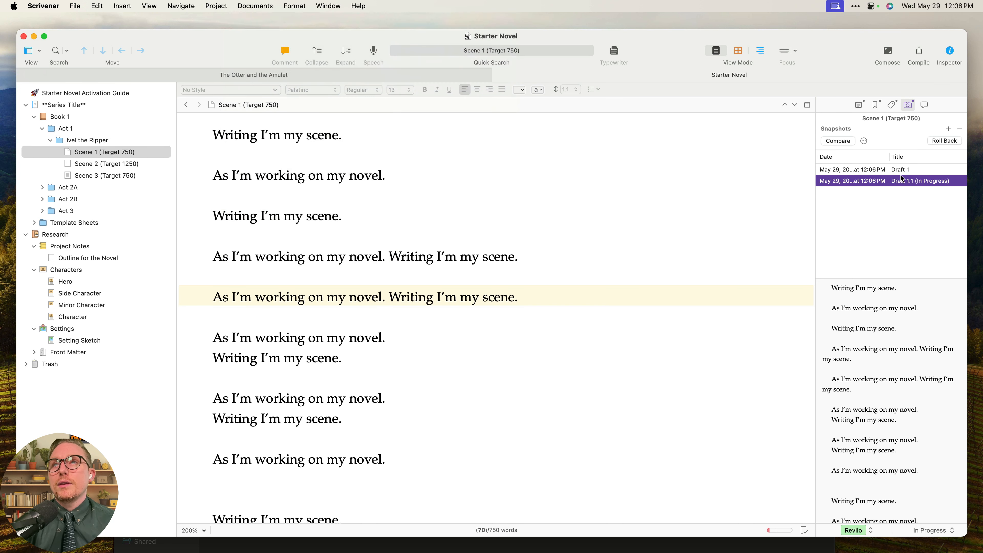
Switch between the Draft 1 and Draft 1.1 snapshots and check the paragraph, clause and word comparison options.
left_click(907, 169)
left_click(907, 179)
left_click(909, 171)
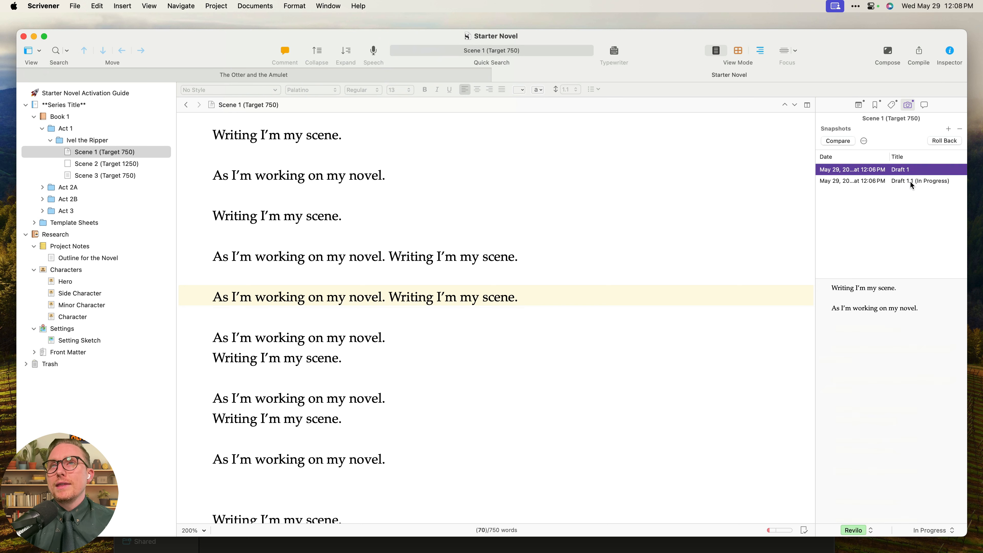
left_click(910, 181)
left_click(904, 171)
left_click(865, 141)
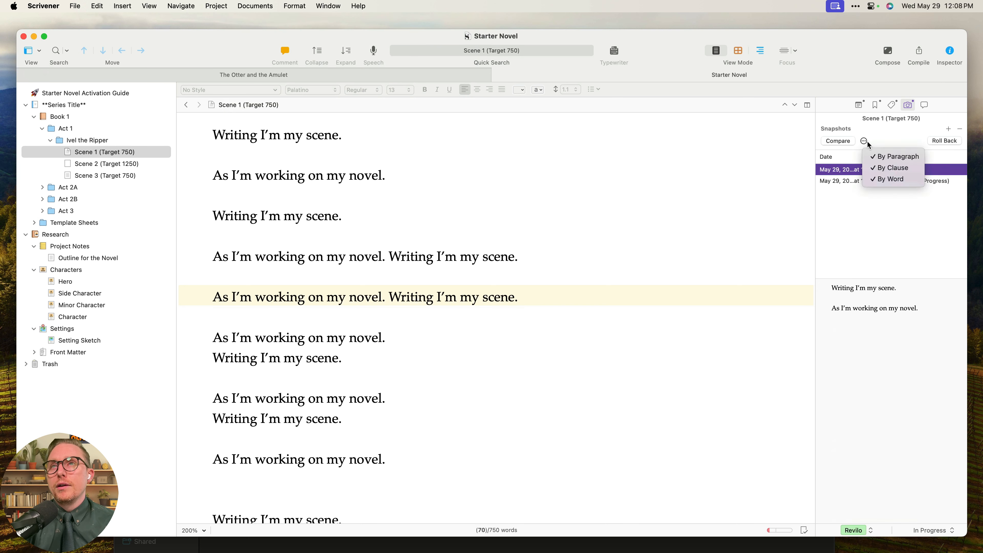
left_click(892, 229)
left_click(876, 178)
left_click(880, 173)
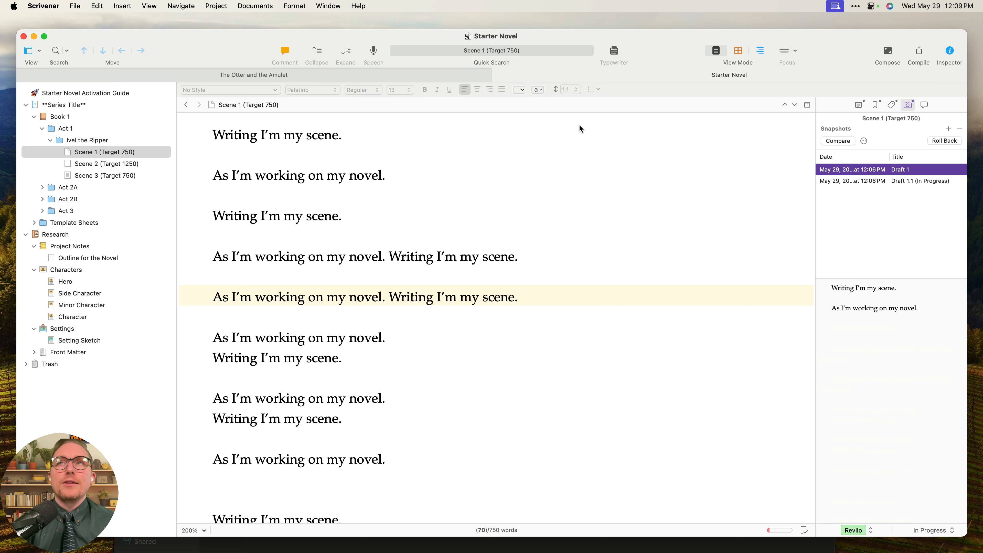
Show the scene's comments and footnotes and add a comment with the default timestamp to the first line, "Writing I'm my scene.".
left_click(582, 175)
scroll(487, 216, "down", 2)
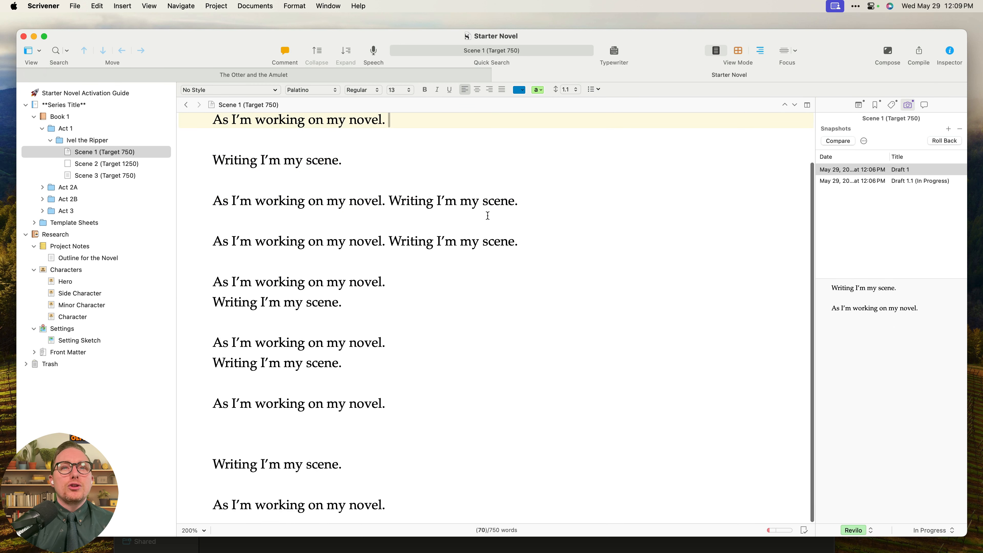
scroll(488, 216, "up", 2)
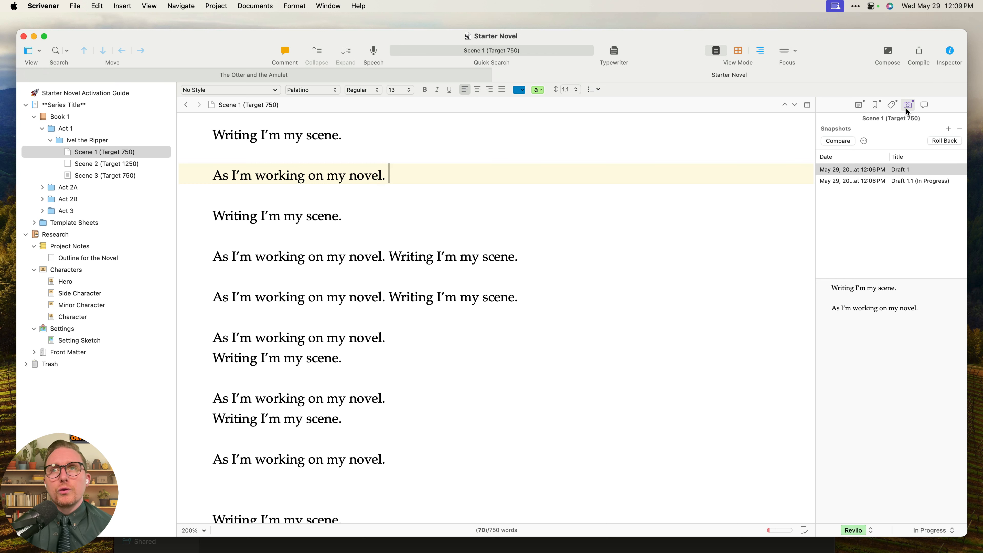
left_click(925, 103)
left_click(695, 218)
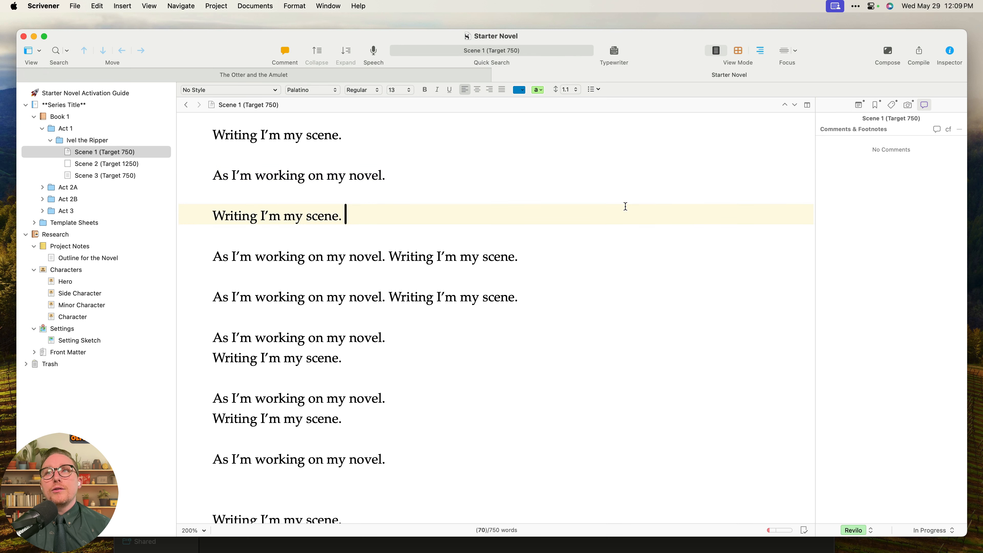
left_click_drag(213, 135, 429, 136)
left_click(936, 129)
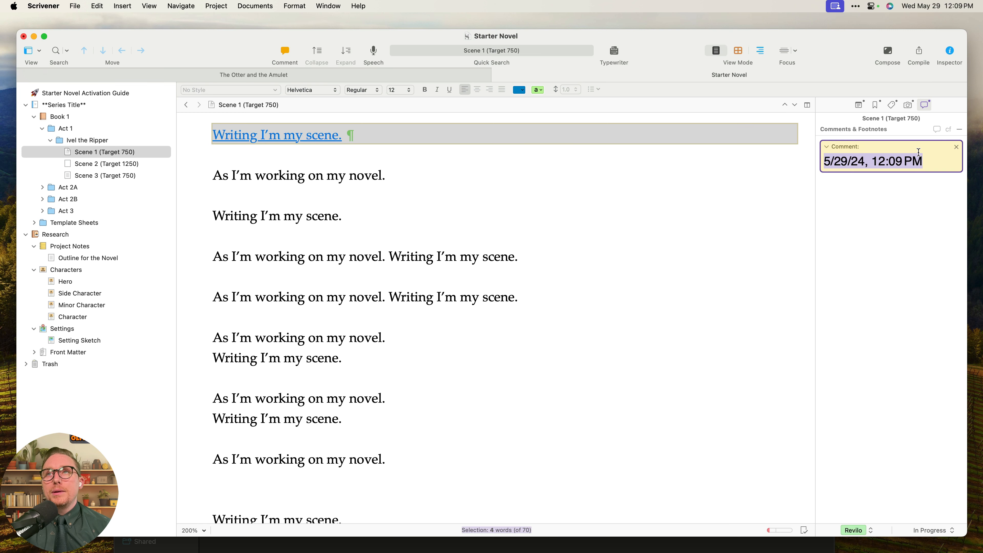
left_click(630, 259)
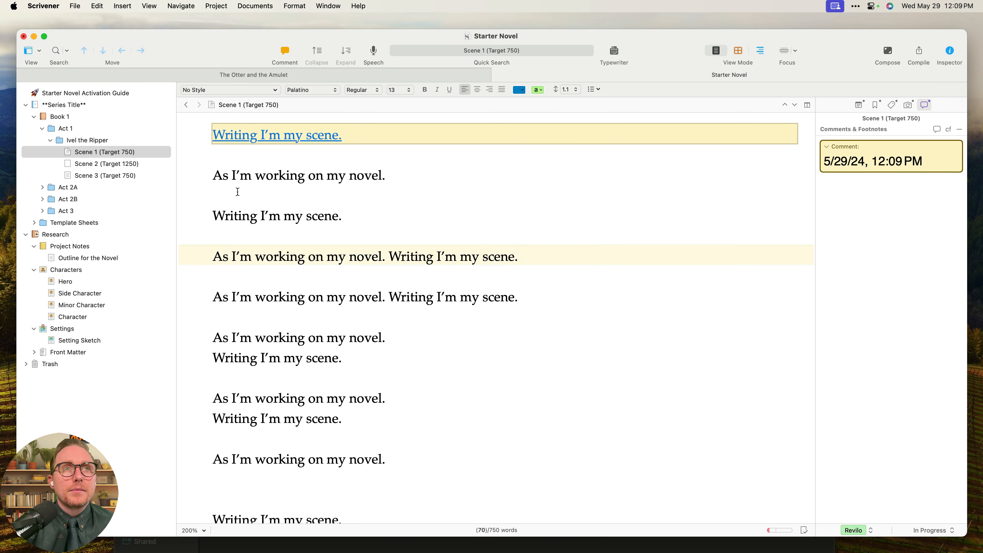
Add a footnote reading "Add footnotes here" to the second line, "As I'm working on my novel.".
left_click_drag(218, 175, 501, 172)
left_click(949, 130)
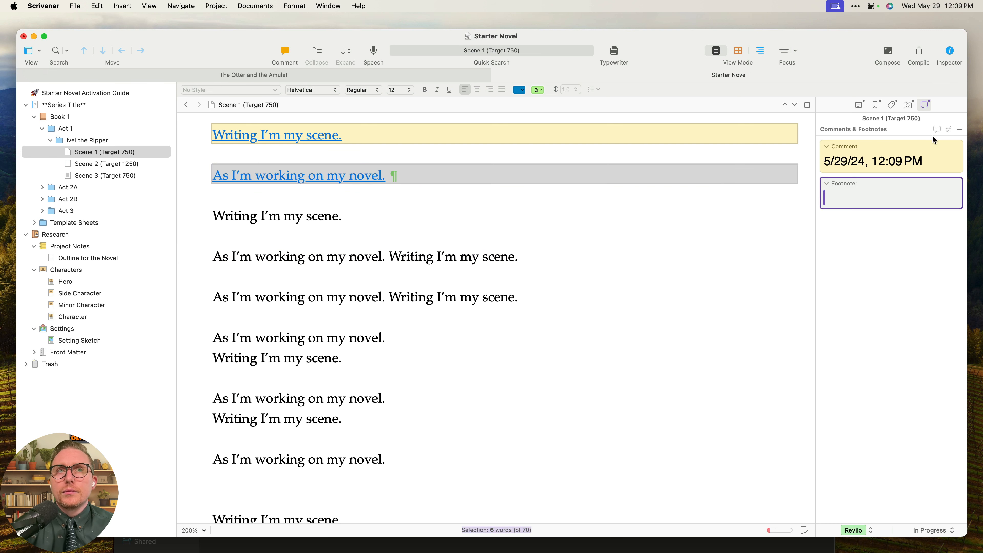
type("Add fo")
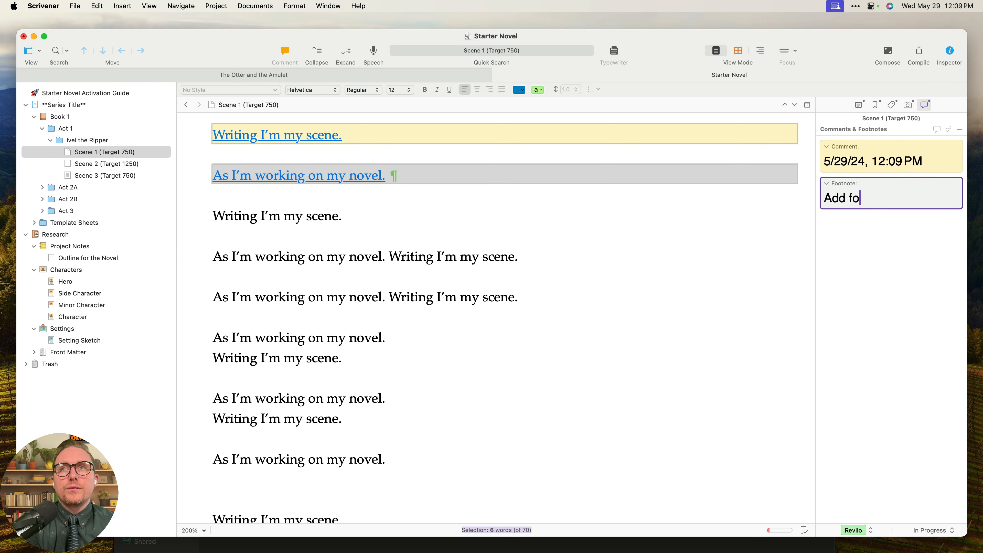
type("otnotes here")
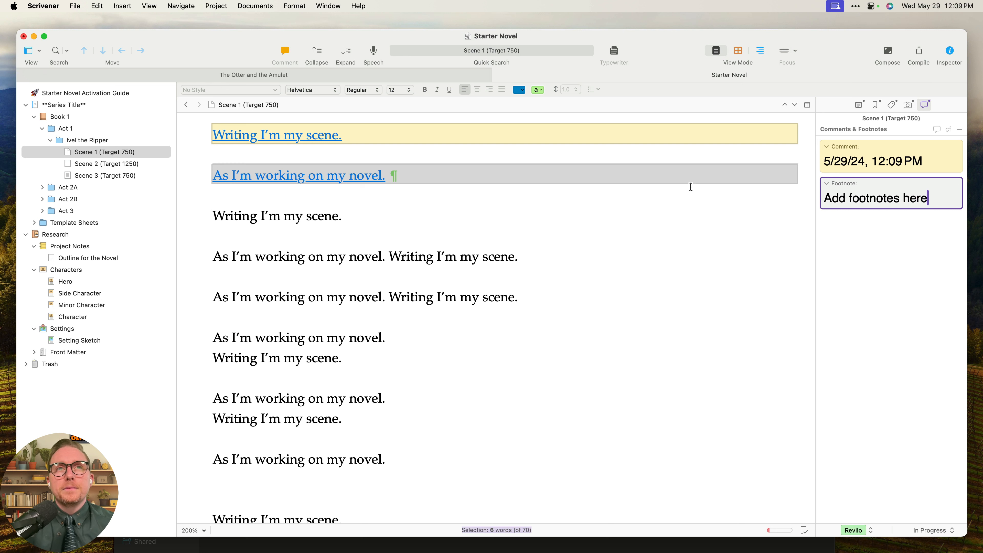
left_click(512, 295)
Attach a timestamp comment to "novel" in the first two-line paragraph pair and an empty footnote to "novel" in the next pair.
triple_click(356, 217)
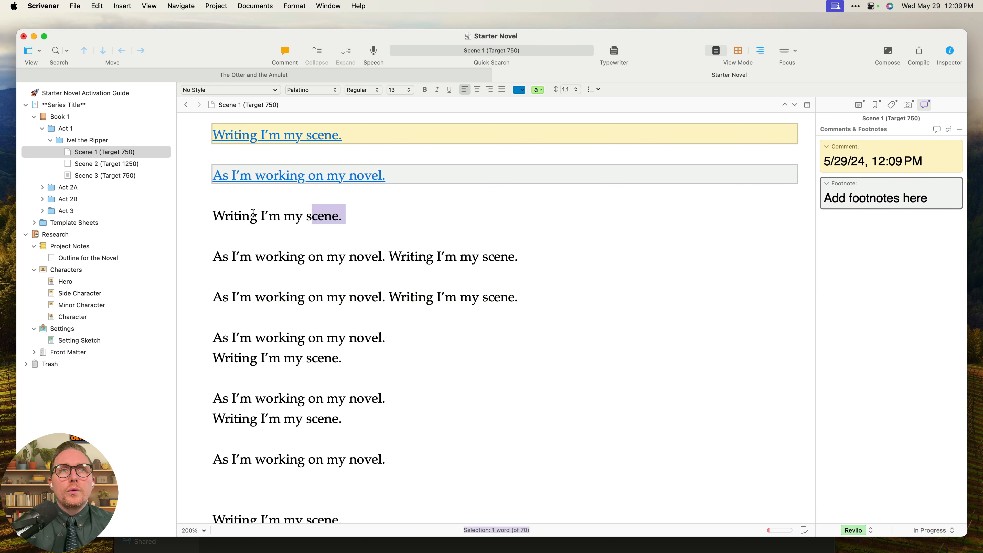
left_click(357, 256)
double_click(356, 337)
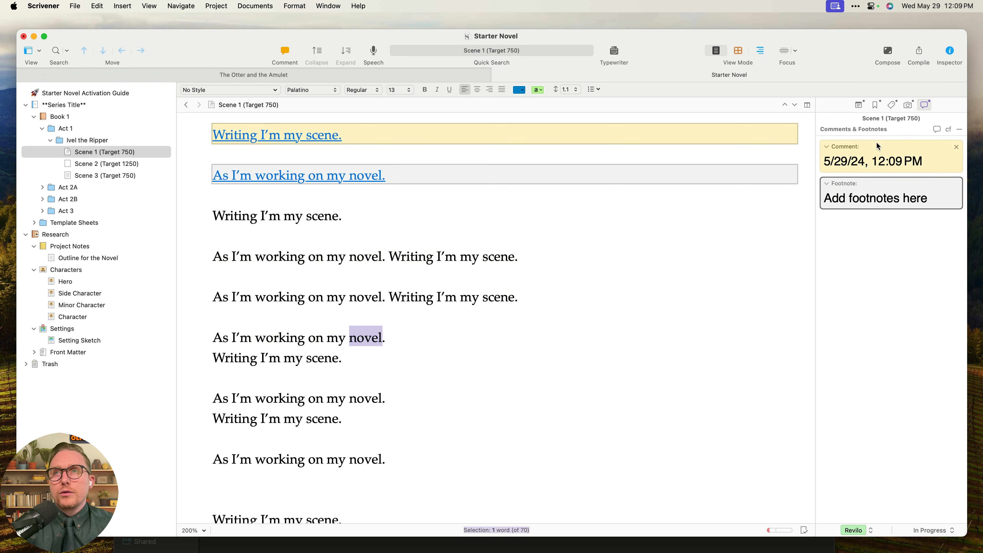
left_click(937, 130)
left_click(627, 358)
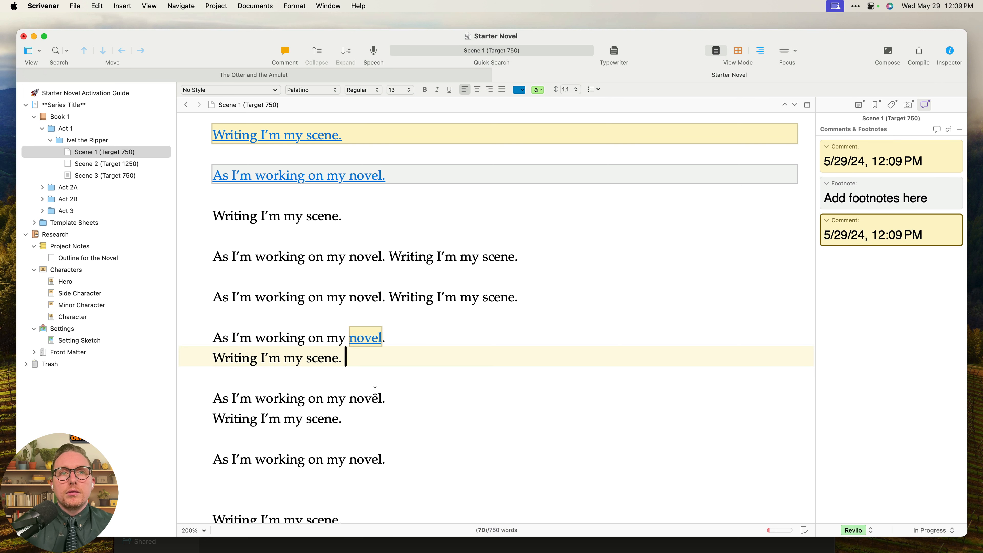
double_click(365, 398)
left_click(949, 129)
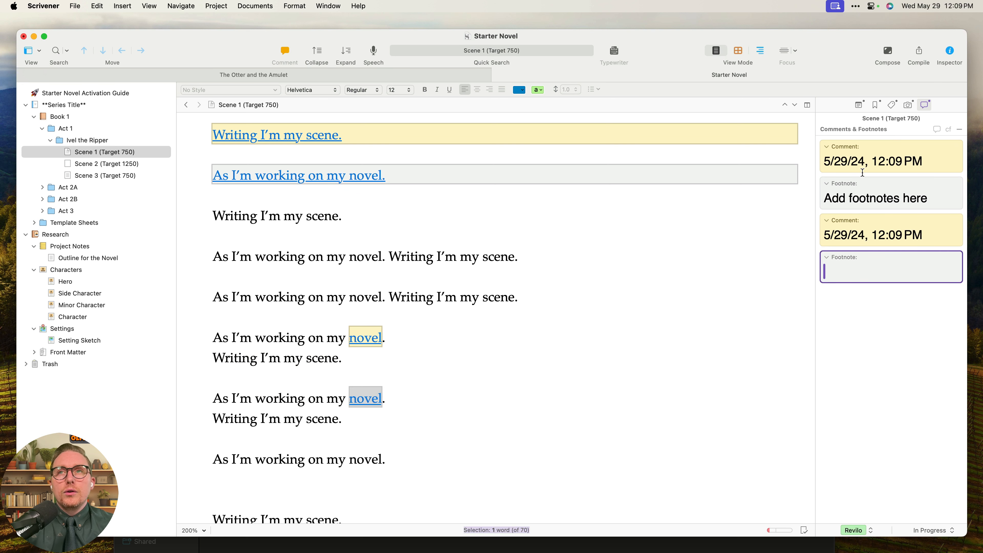
Insert a new line reading "Add text here" above the first commented line of the scene.
left_click(210, 141)
key("Return")
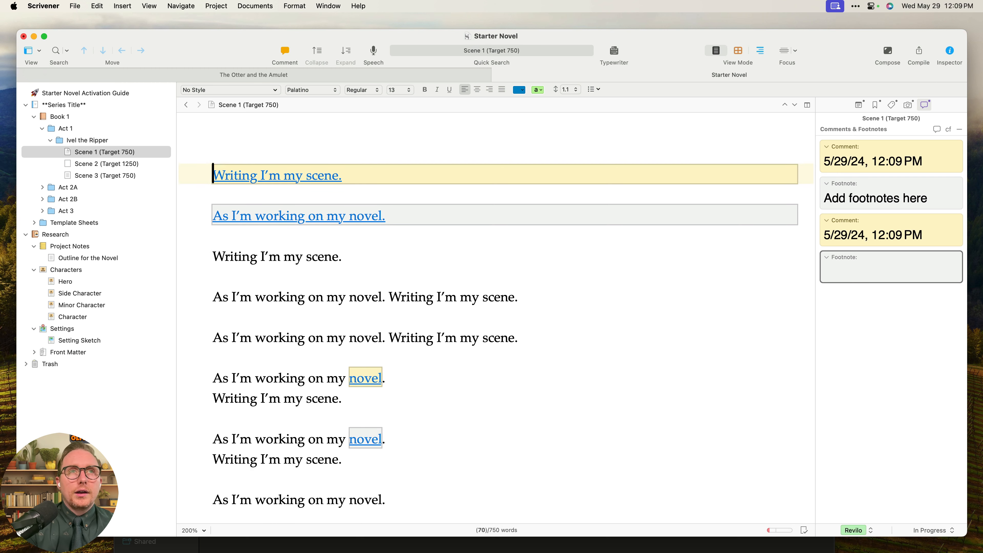
key("Up")
type("Add te")
type("xt here")
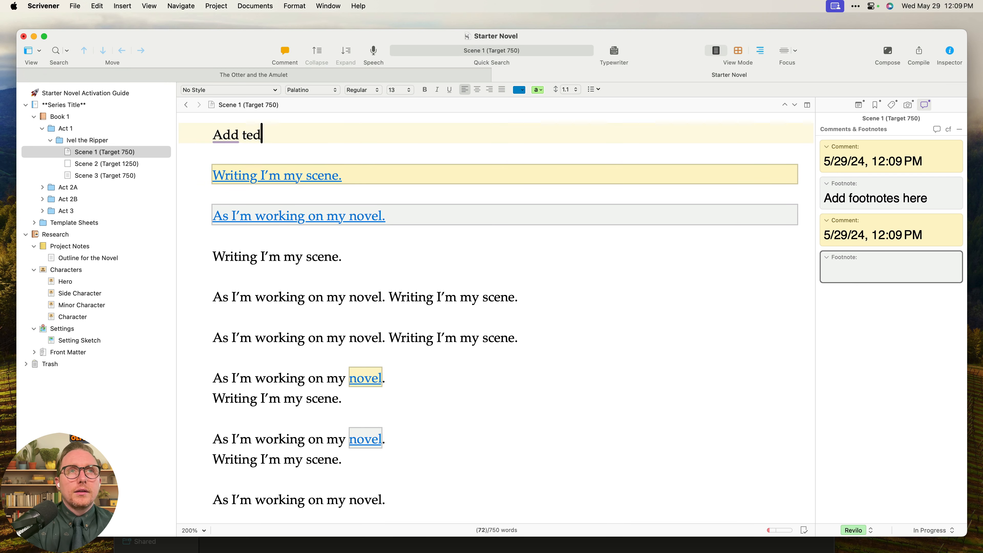
key("super+shift+Left")
key("Right")
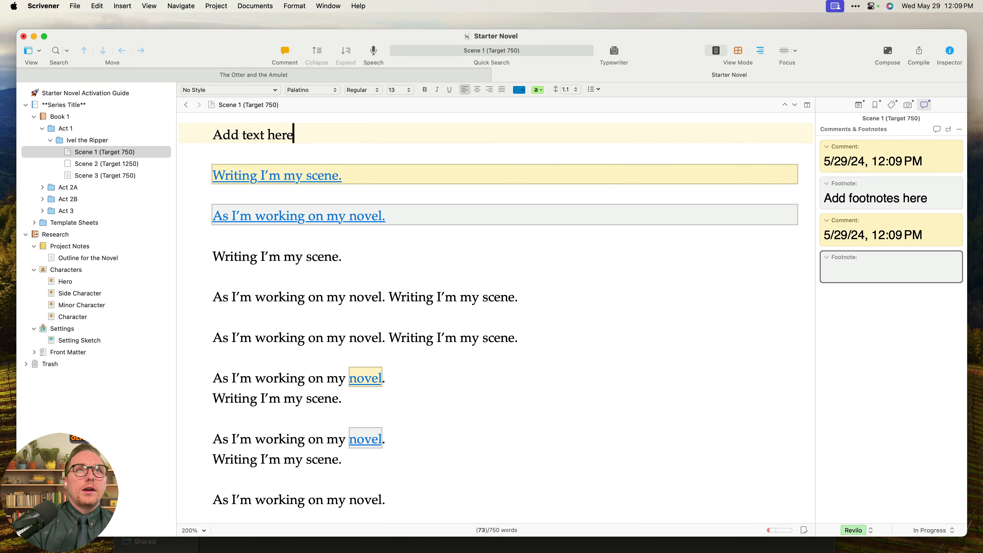
Add a comment reading "Above the other one" to the word "here" in the new first line.
key("alt+shift+Left")
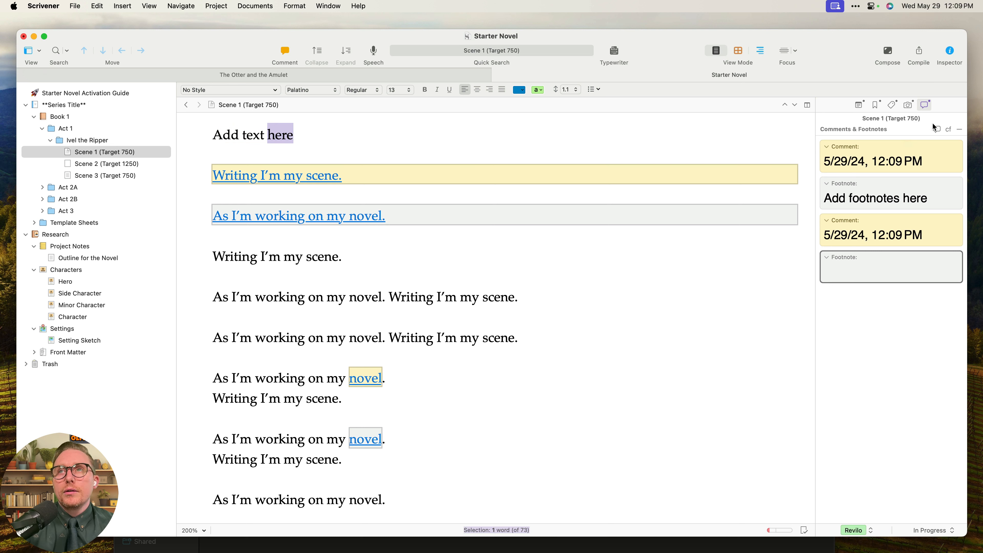
left_click(938, 129)
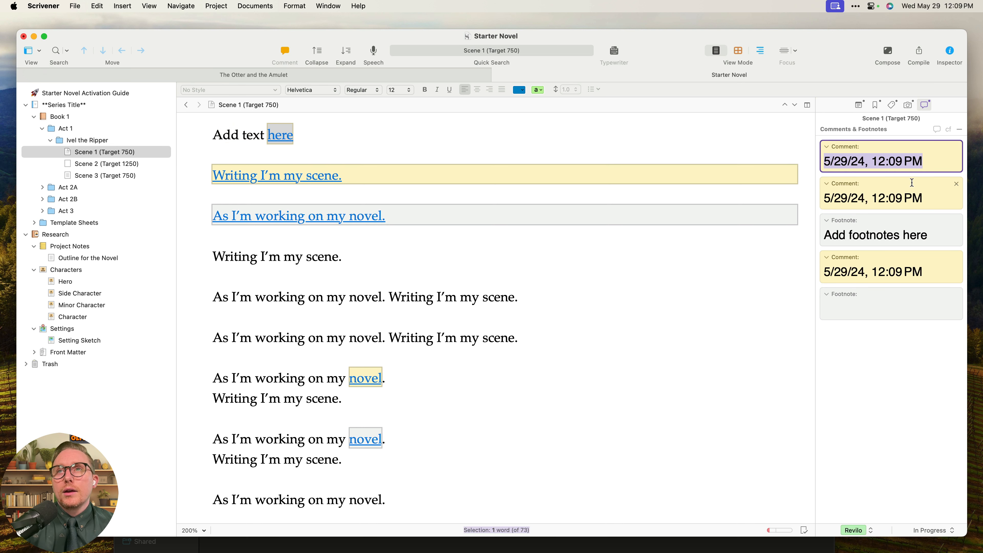
type("Ave")
key("BackSpace")
key("BackSpace")
type("bove the ")
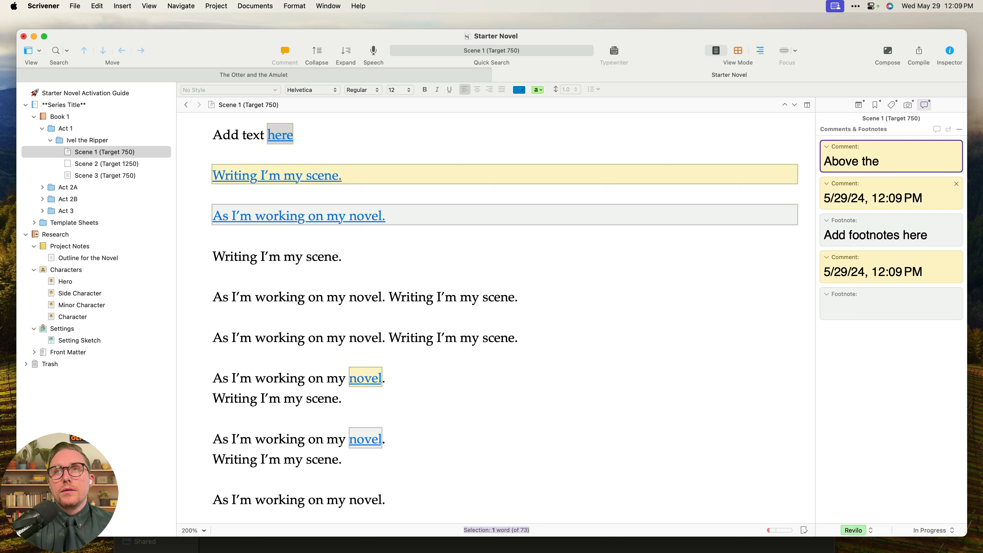
type("other one")
key("Return")
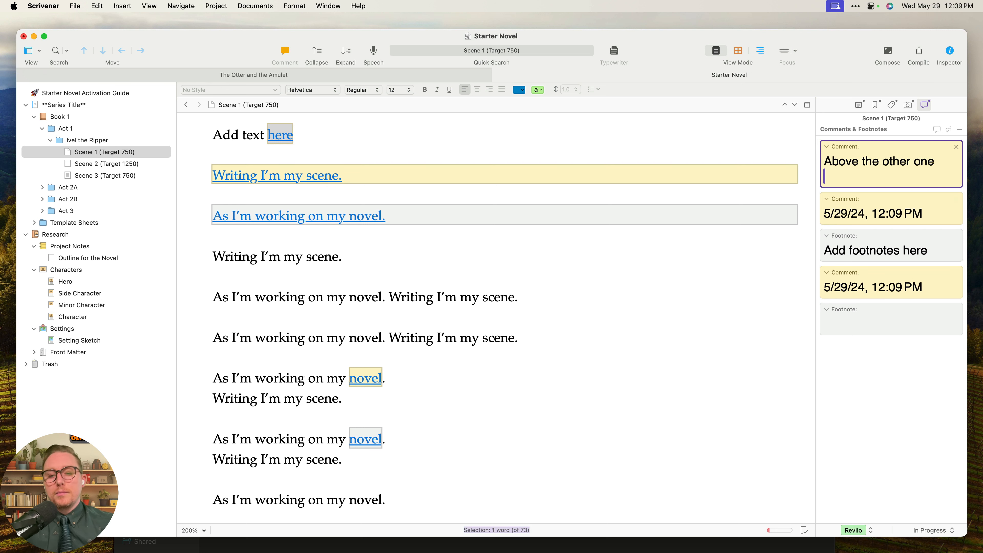
key("BackSpace")
key("Escape")
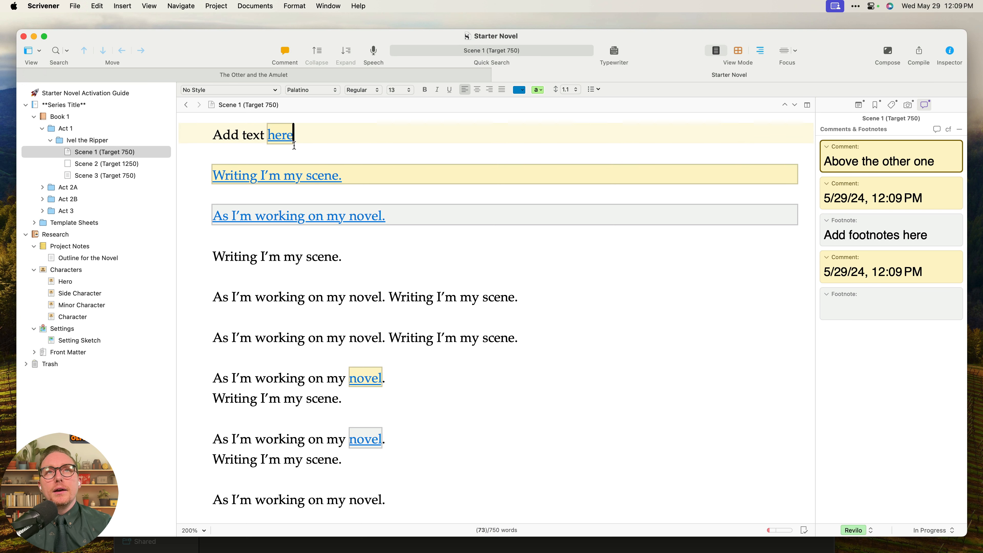
Bring up the comments and footnotes linked to words in the scene, jumping to them from the scene's notes.
left_click(355, 184)
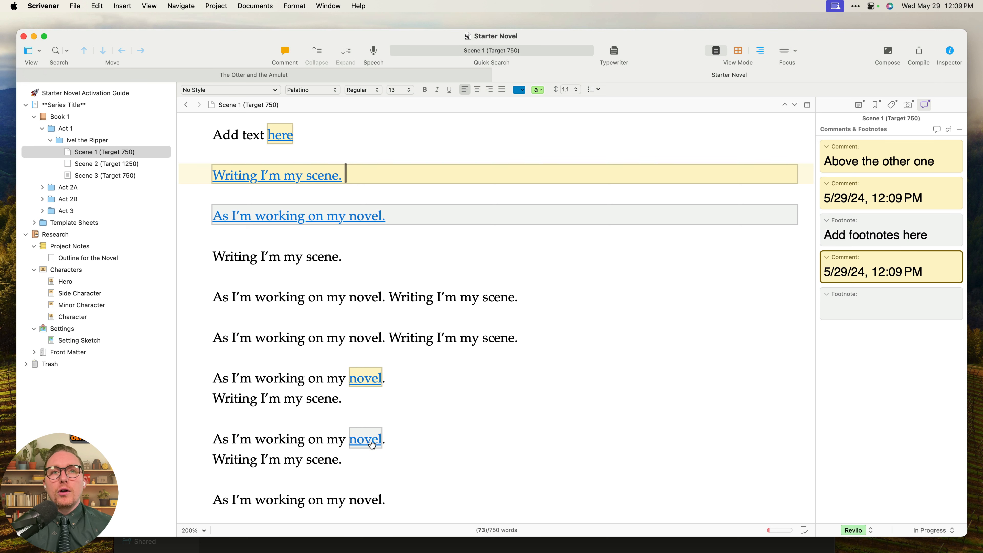
left_click(860, 104)
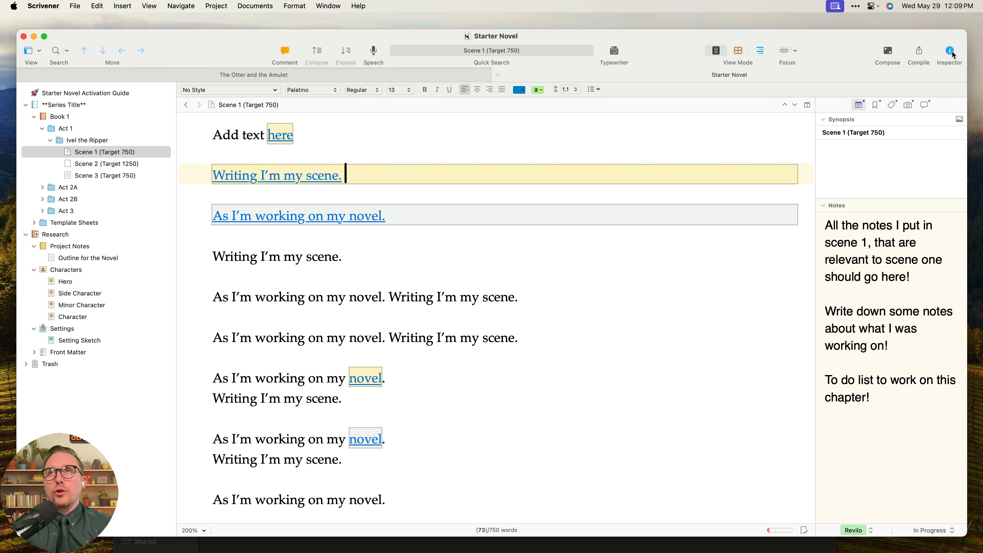
left_click(950, 58)
left_click(326, 218)
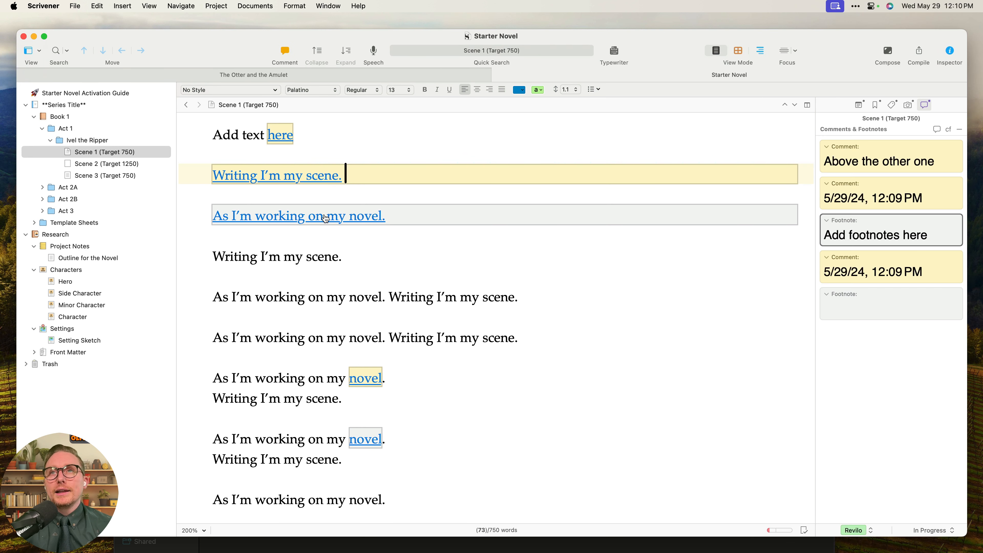
left_click(364, 379)
left_click(858, 107)
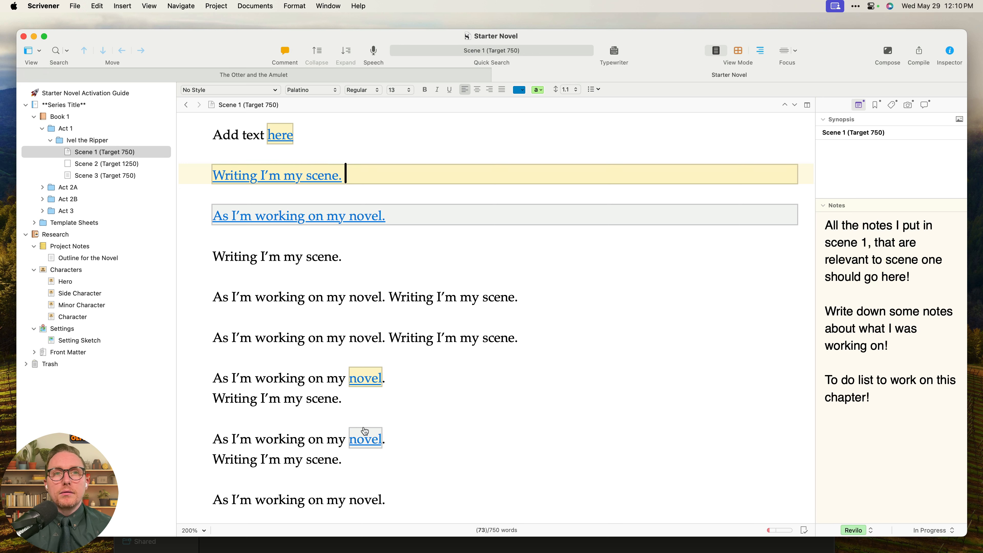
left_click(367, 441)
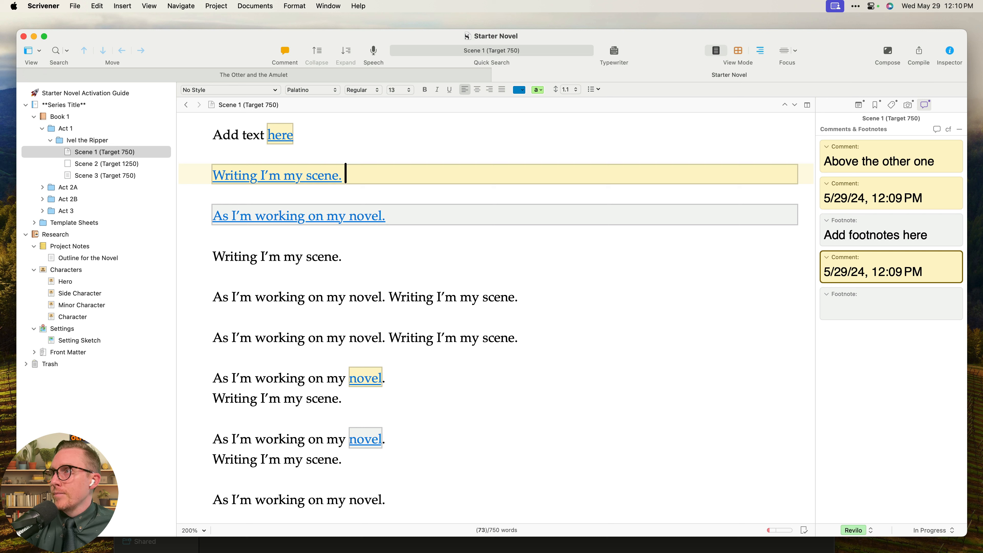
View the saved text of Scene 1's Draft 1.1 (In Progress) snapshot and of its Draft 1 snapshot.
left_click(749, 335)
left_click(892, 105)
left_click(909, 106)
left_click(863, 182)
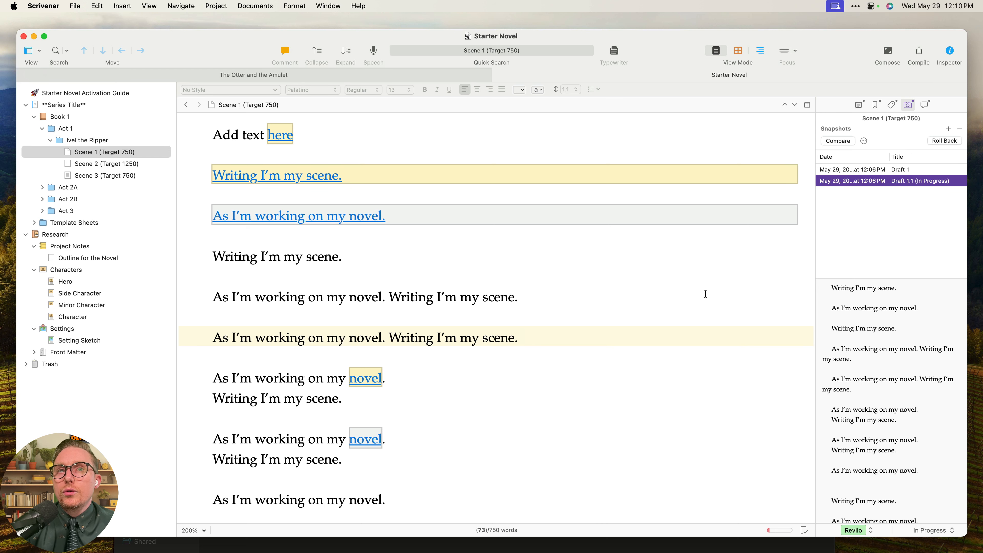
left_click_drag(364, 291, 372, 293)
scroll(493, 365, "down", 5)
scroll(740, 286, "up", 5)
left_click(882, 172)
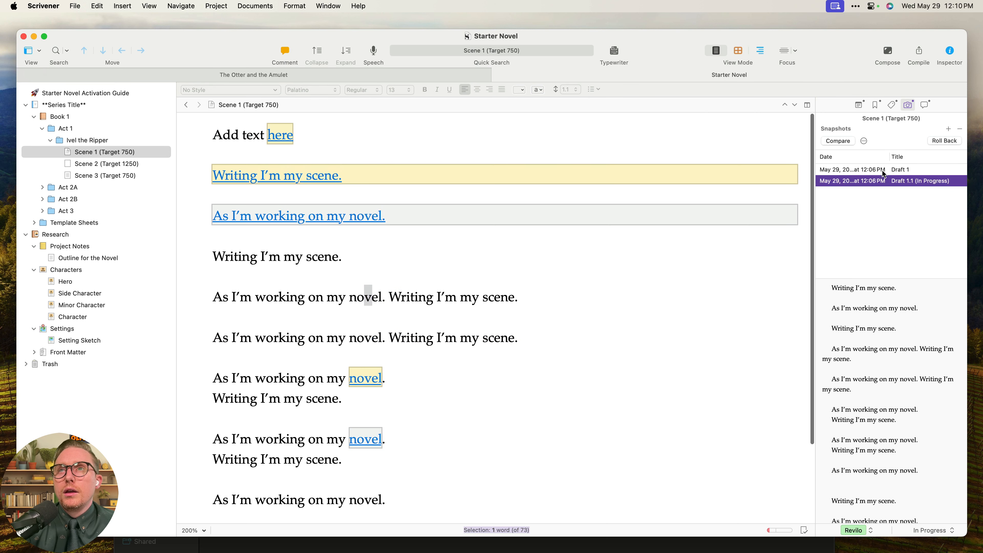
left_click(884, 171)
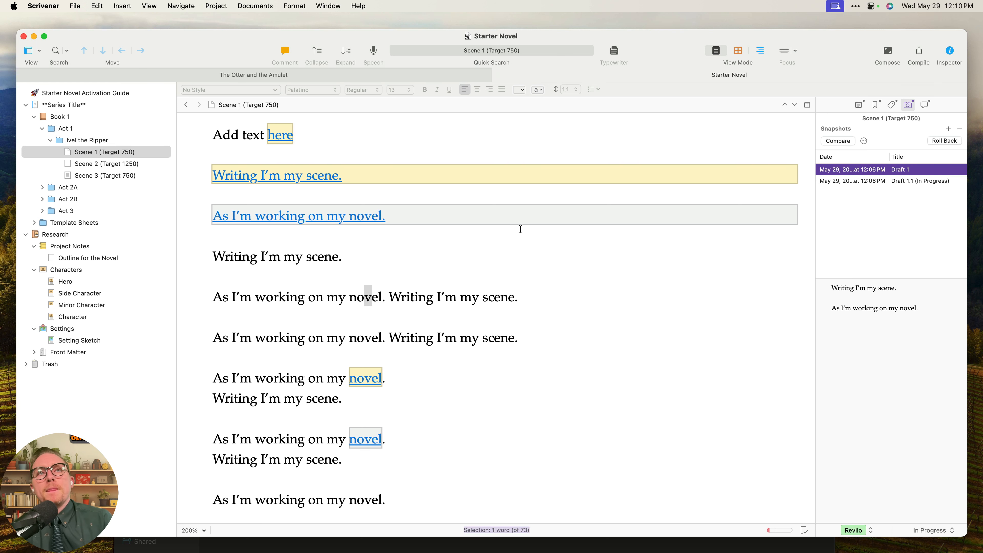
left_click_drag(722, 234, 697, 259)
left_click(612, 403)
left_click_drag(465, 500, 174, 70)
left_click(693, 278)
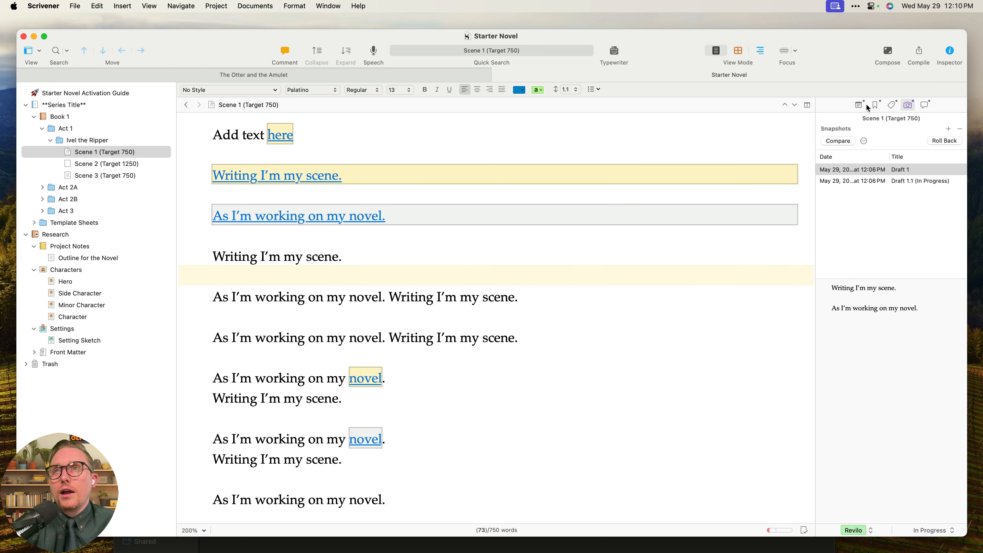
left_click(886, 105)
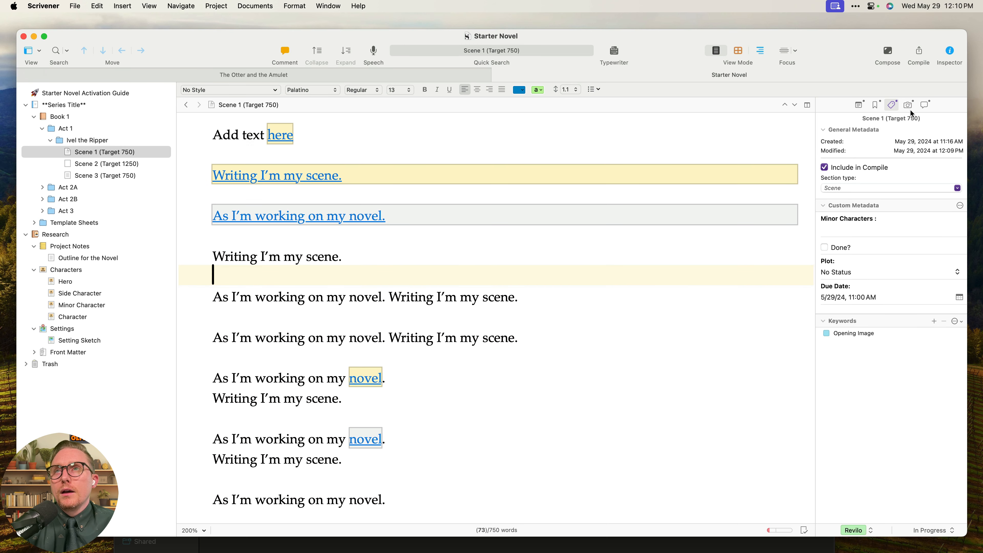
left_click(909, 106)
left_click(893, 106)
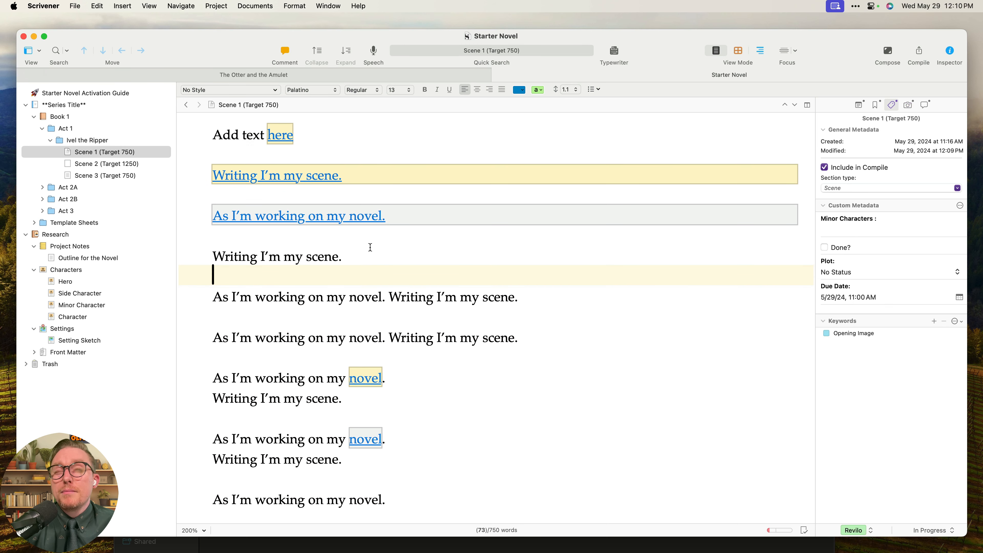
Copy all the text in Scene 1's document notes and delete it from the notes.
left_click(860, 105)
left_click_drag(911, 407, 794, 219)
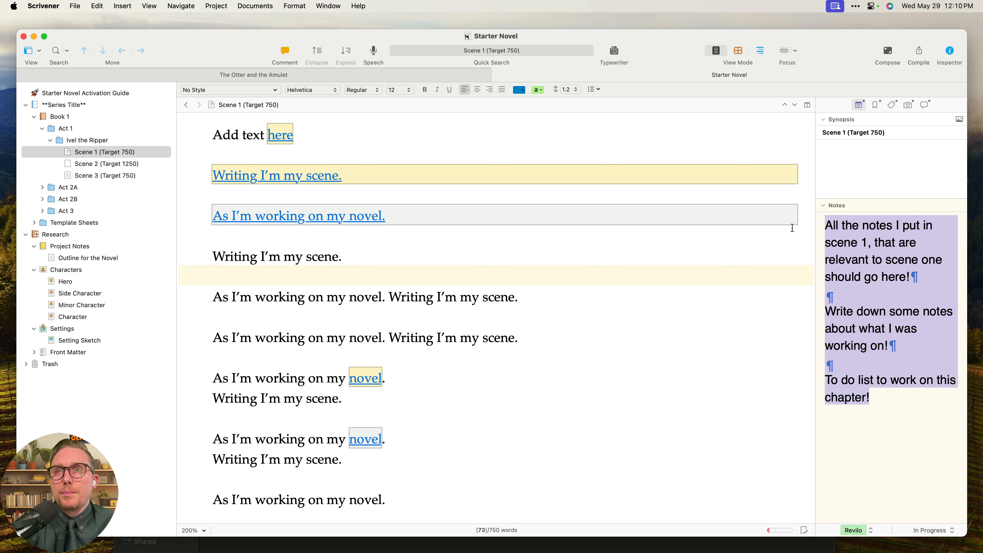
left_click(584, 354)
left_click_drag(902, 422, 780, 201)
key("super+c")
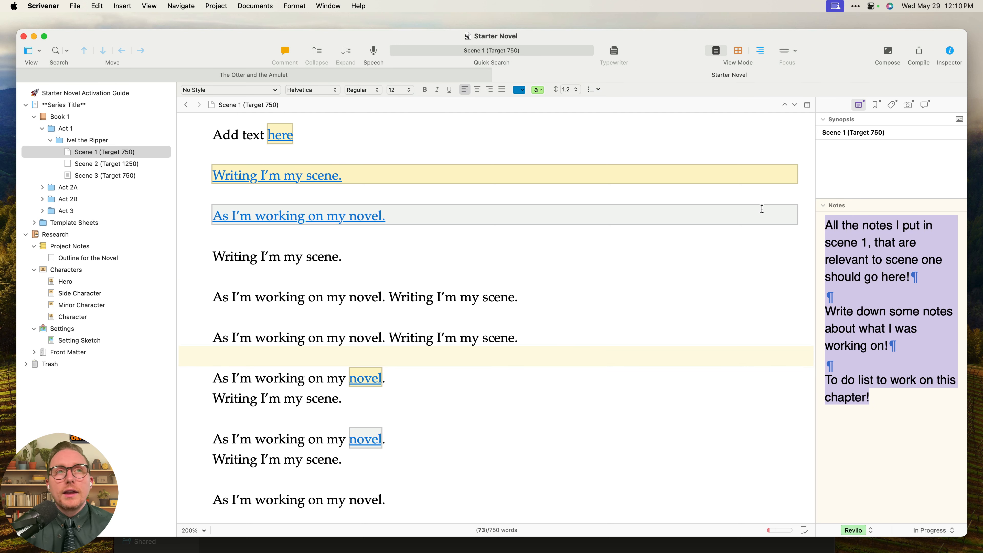
key("BackSpace")
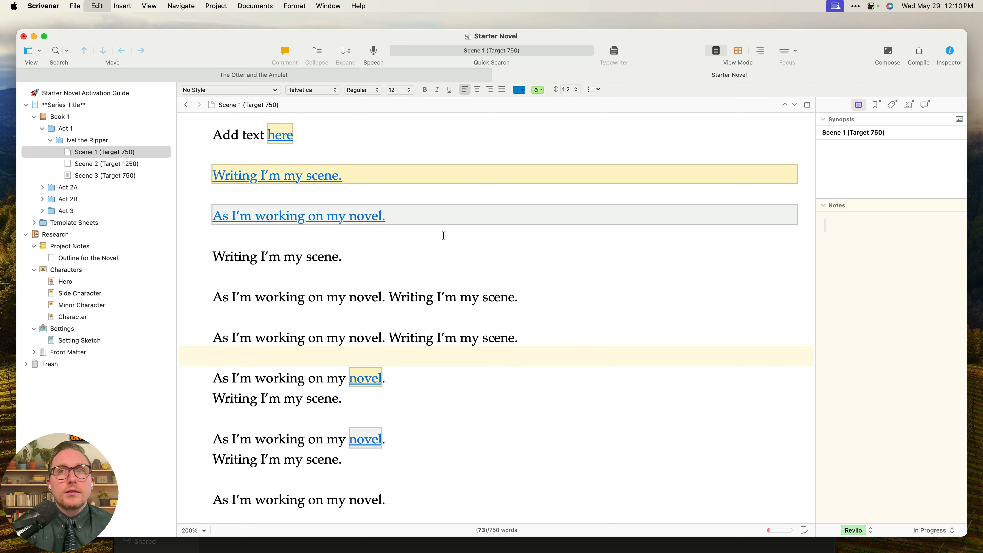
Roll Scene 1 back to the Draft 1.1 (In Progress) snapshot without taking a snapshot of the current version.
left_click(705, 296)
left_click(892, 104)
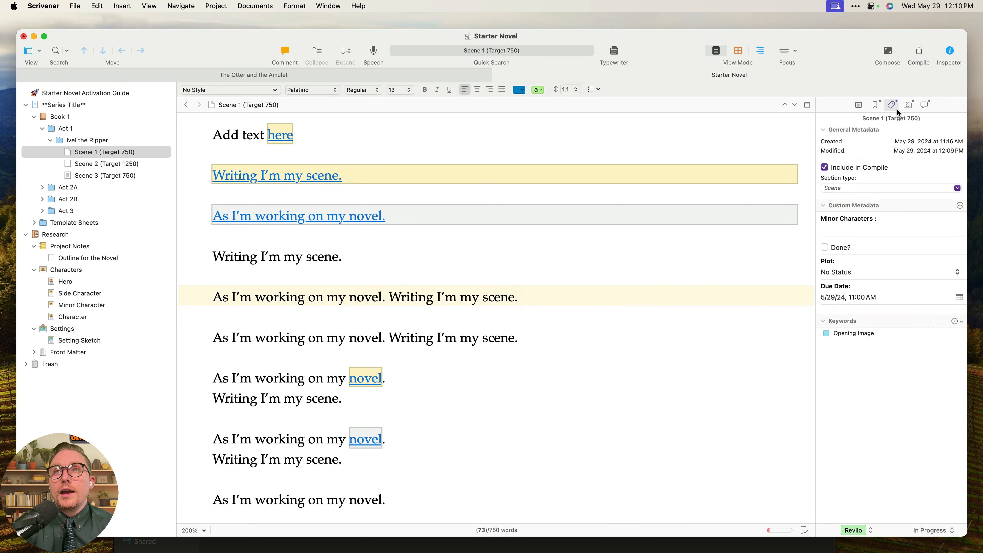
left_click(907, 105)
left_click(878, 183)
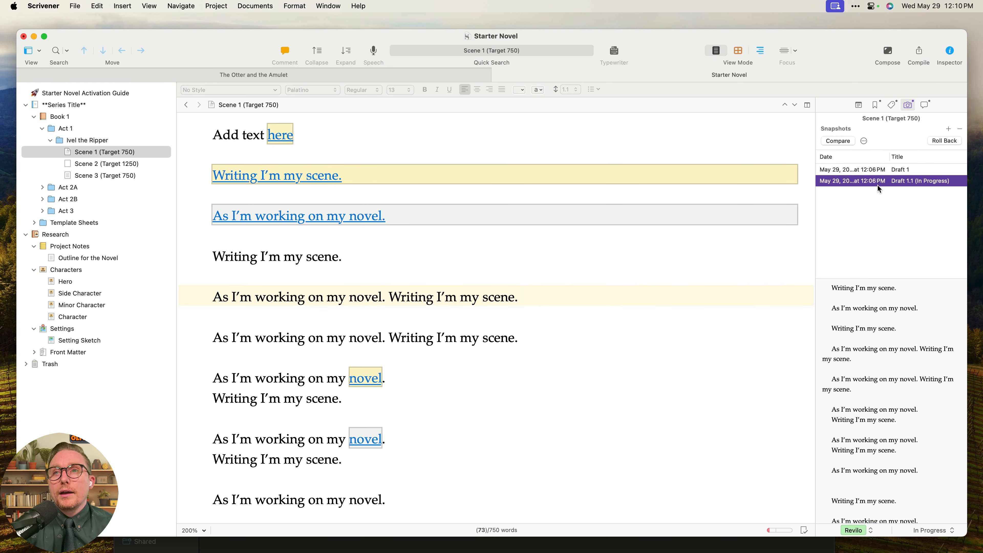
left_click(937, 142)
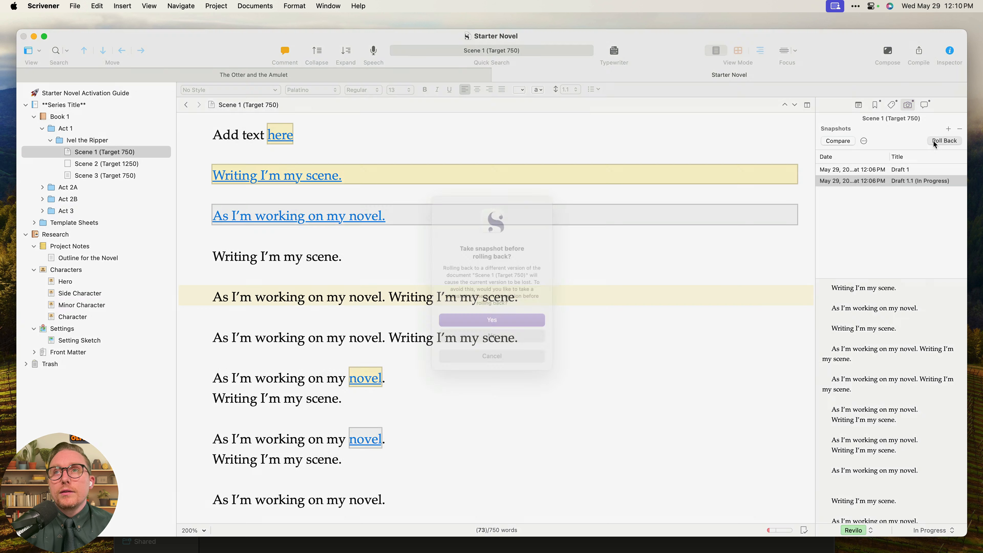
left_click(500, 343)
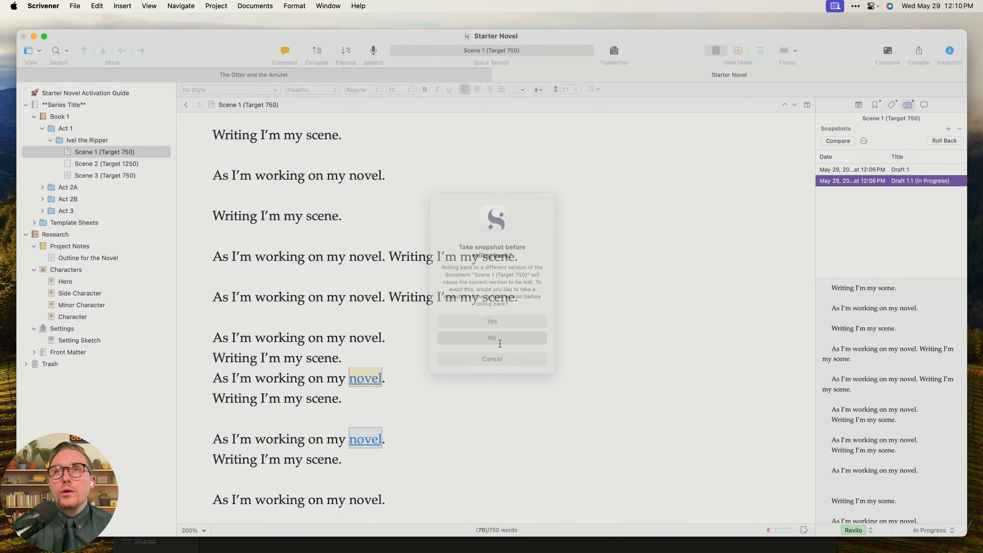
Paste the copied text back into Scene 1's document notes.
left_click(859, 105)
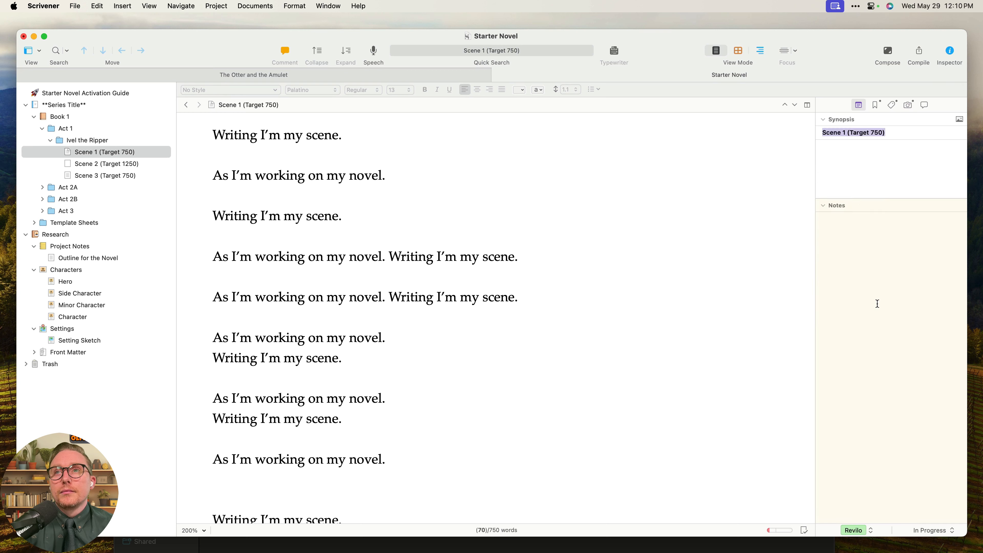
left_click(877, 298)
key("super+v")
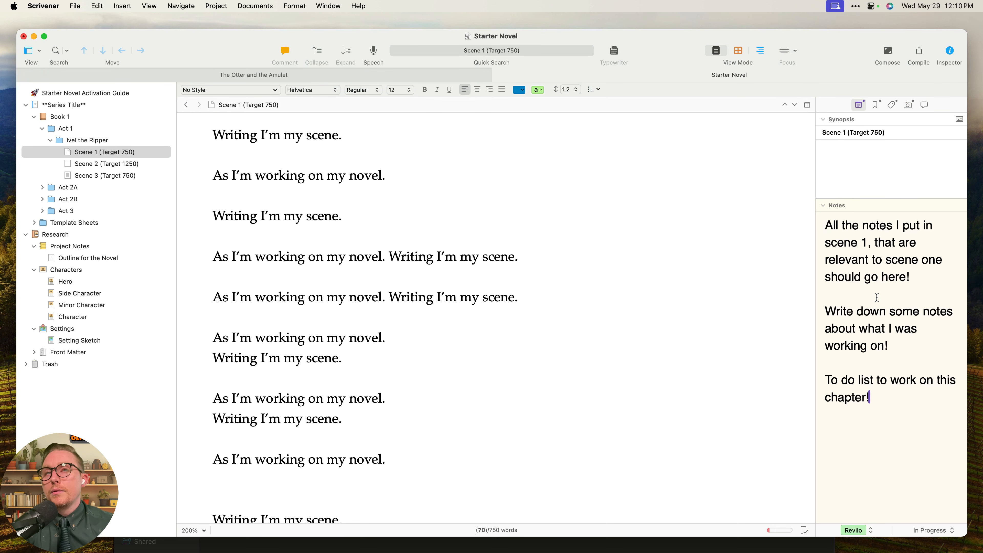
left_click(421, 399)
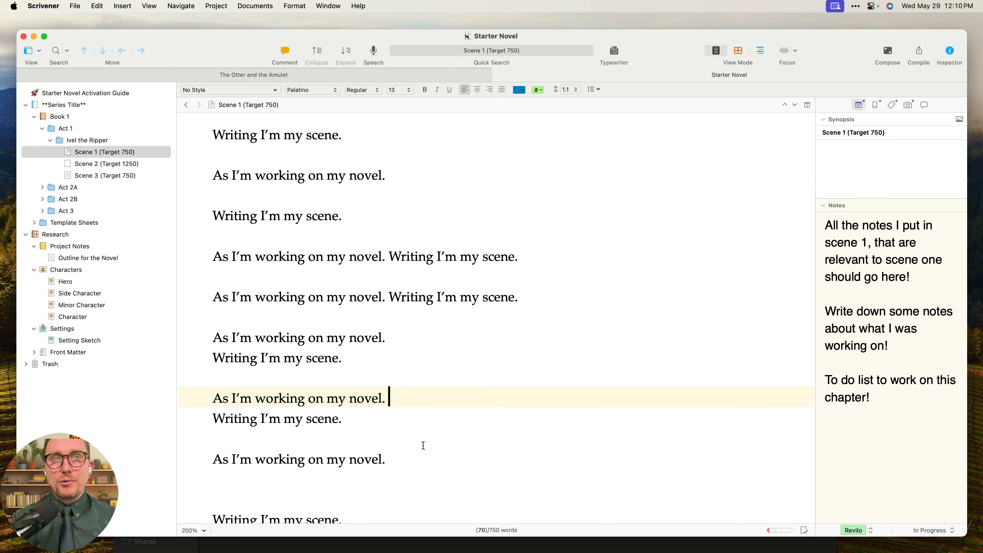
scroll(357, 319, "down", 2)
scroll(357, 319, "up", 2)
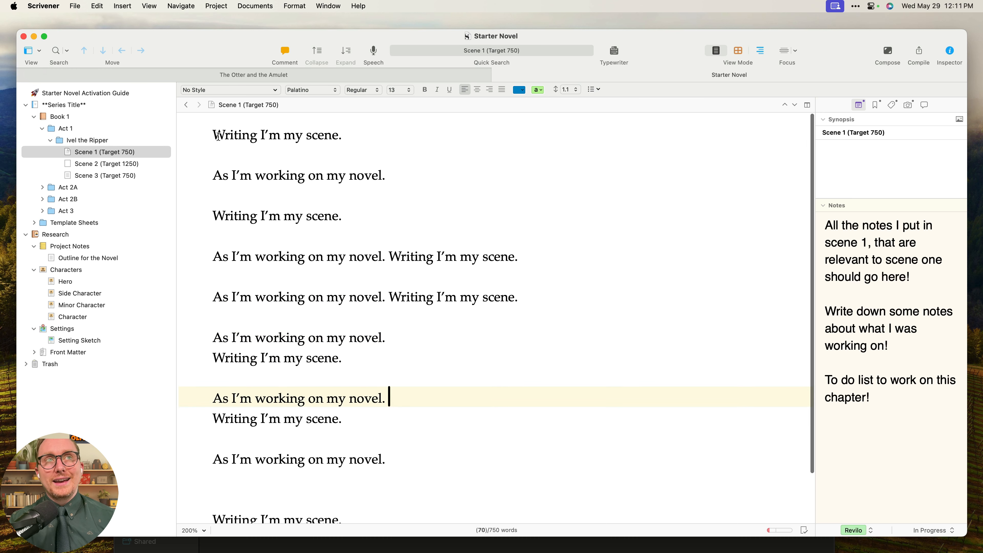
key("super+a")
key("super+shift+i")
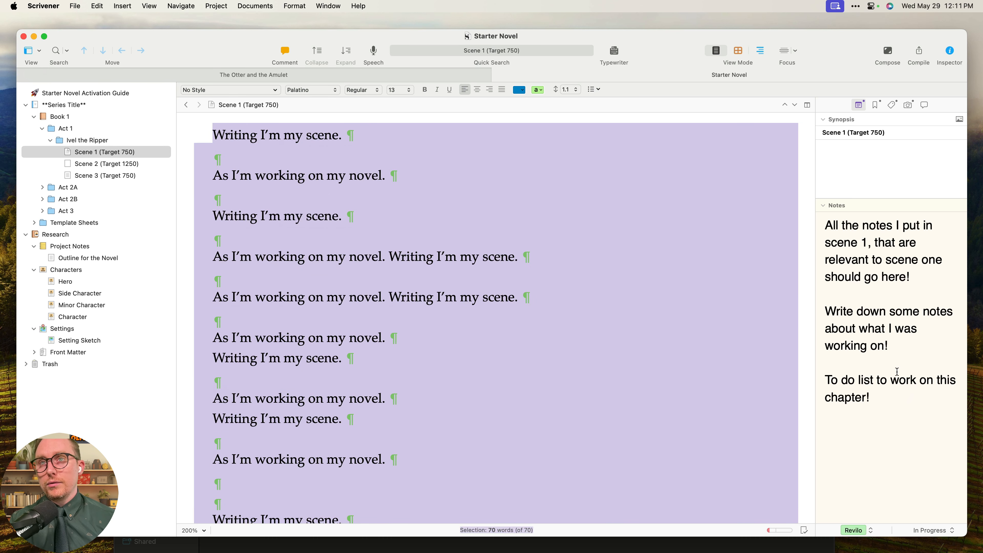
double_click(546, 380)
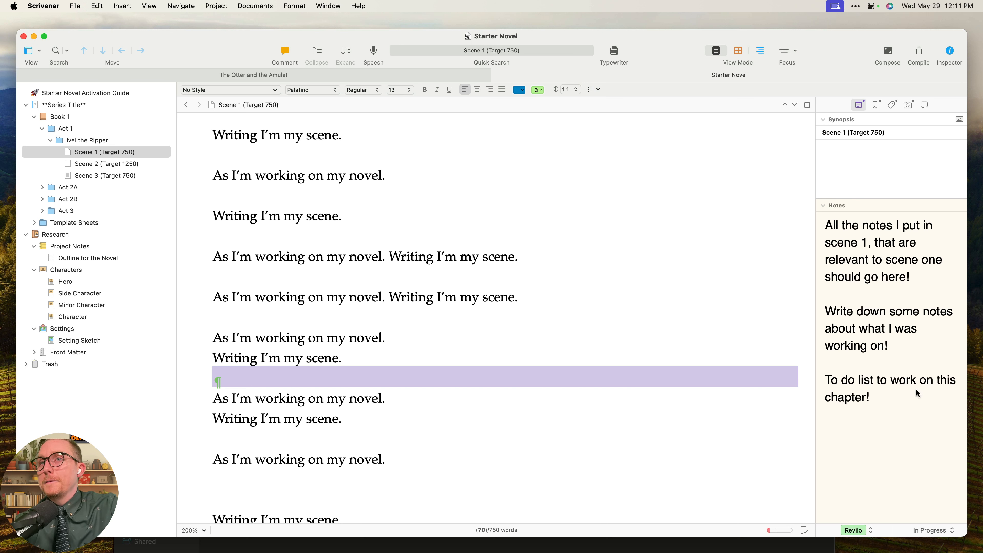
left_click(666, 316)
Add a linked comment with the default timestamp to the word "novel" in the second text line of Scene 1.
left_click(925, 105)
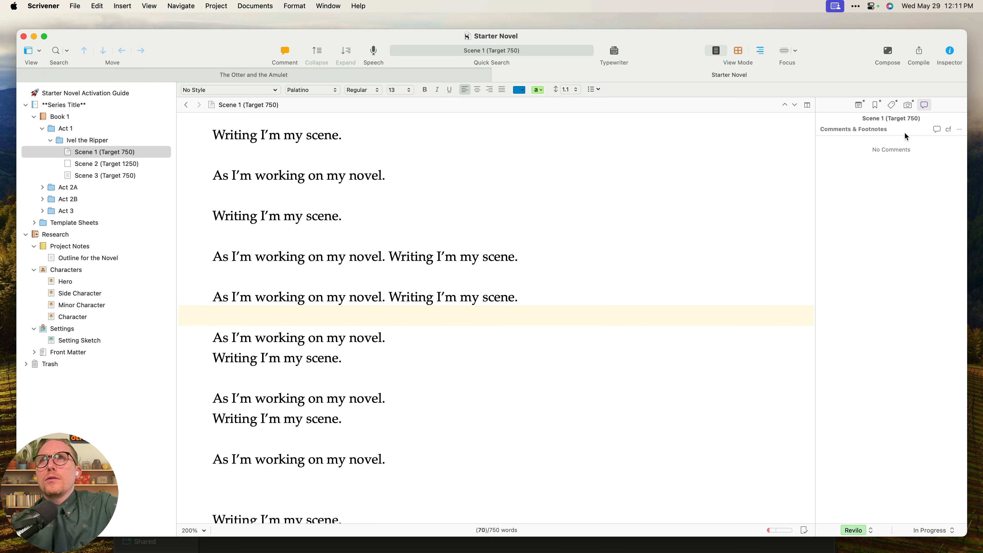
left_click(357, 213)
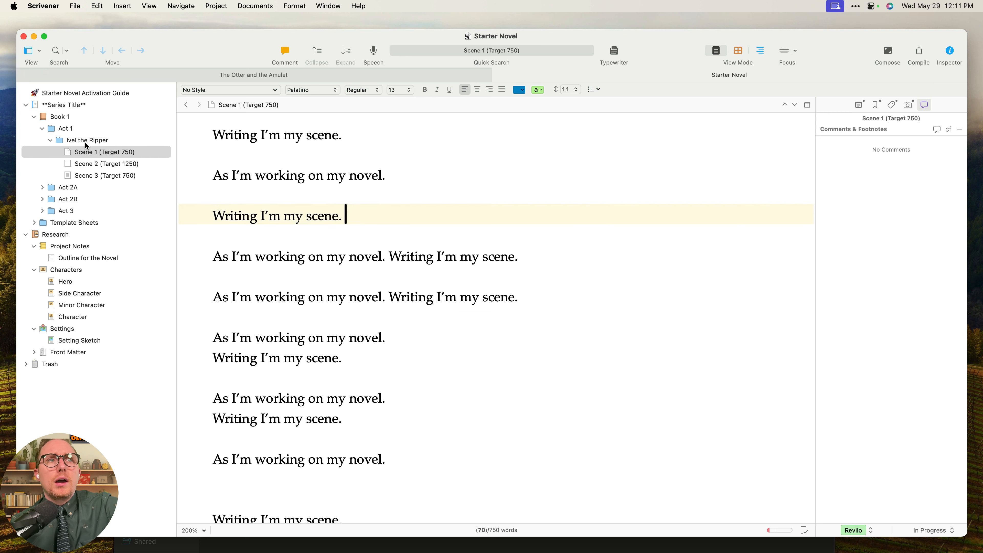
left_click(101, 153)
left_click(105, 176)
left_click(107, 151)
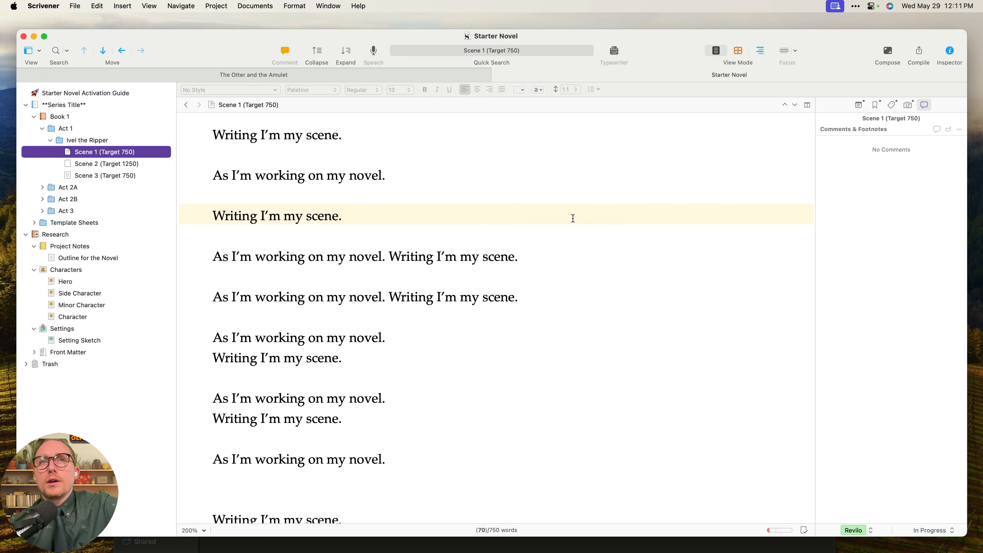
left_click(387, 175)
double_click(370, 177)
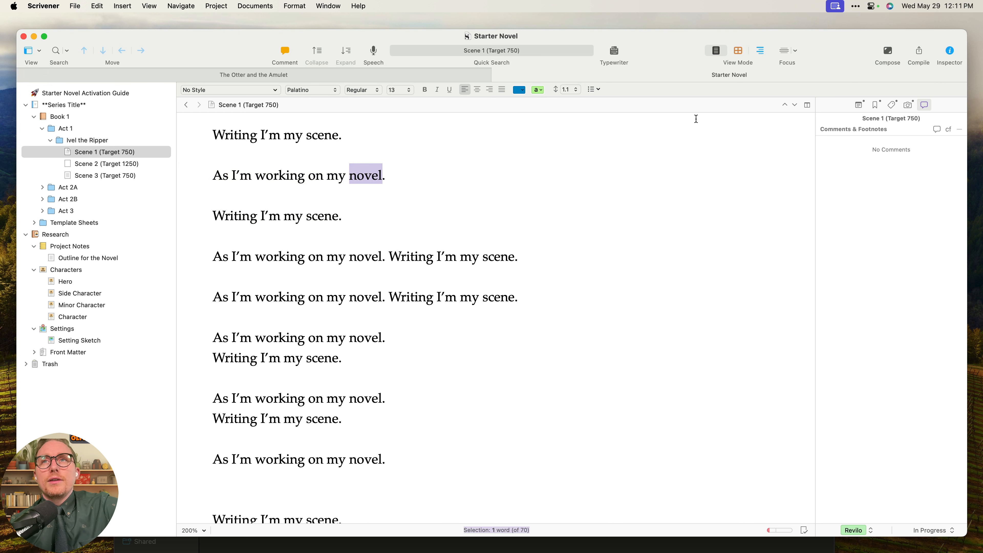
left_click(937, 129)
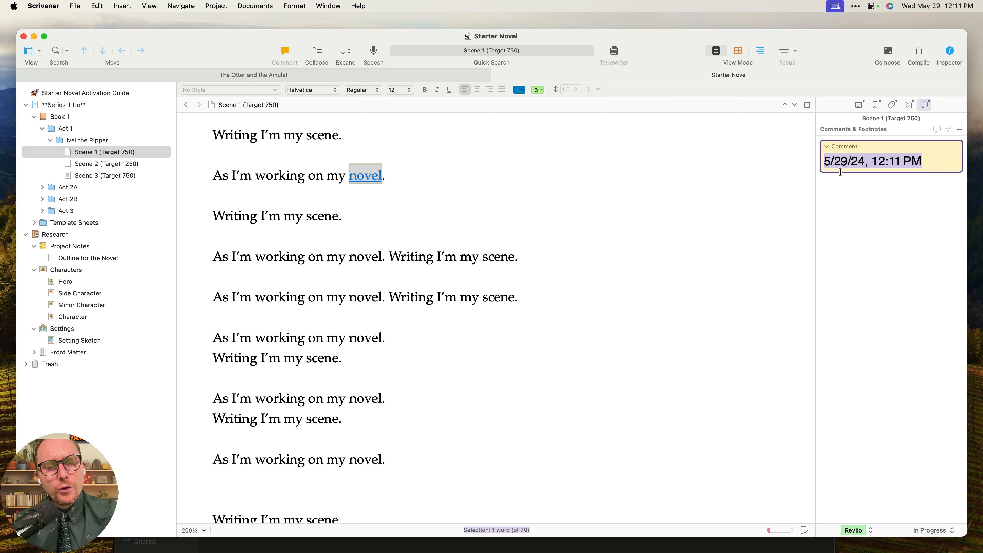
Try switching the Remove comments compile option off and back on, and leave the compile settings without compiling.
left_click(920, 53)
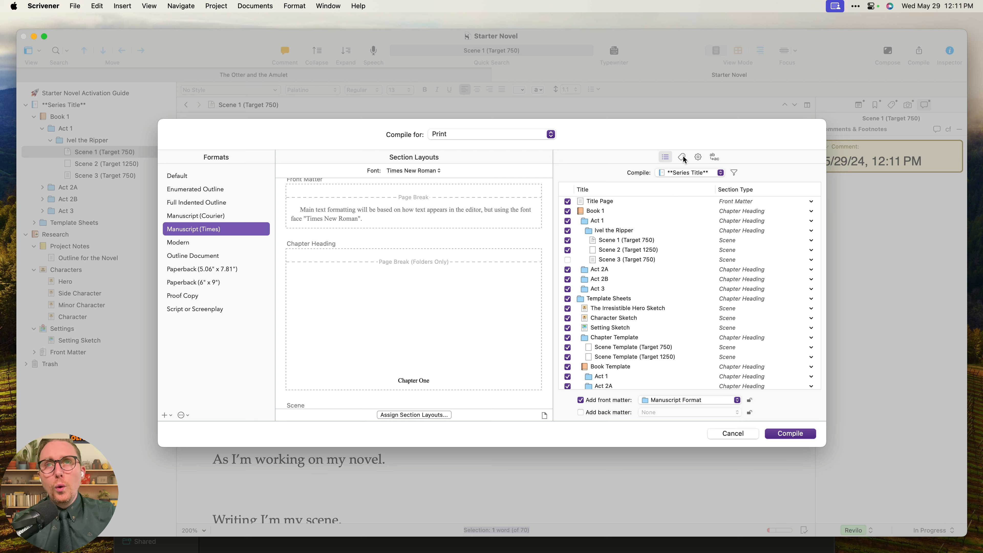
left_click(697, 157)
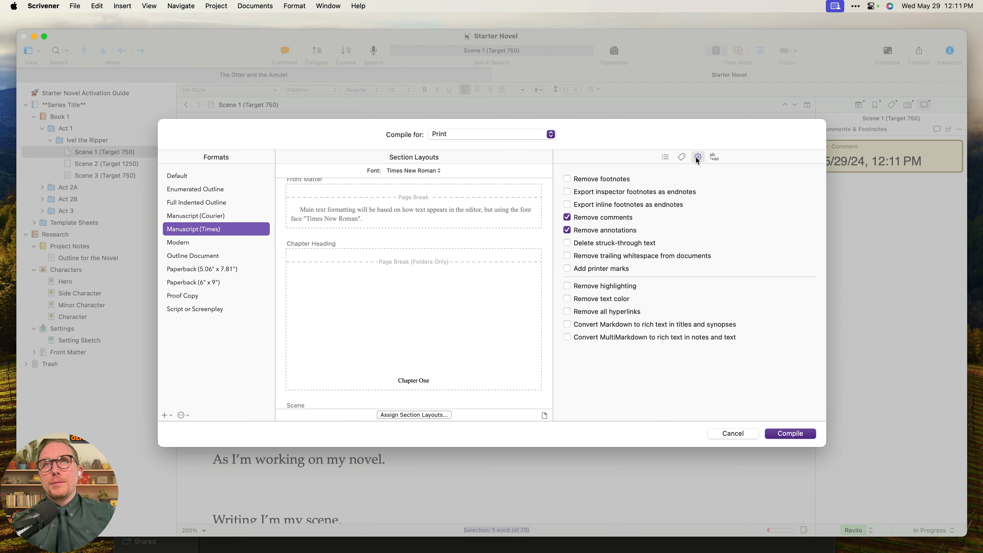
left_click(584, 221)
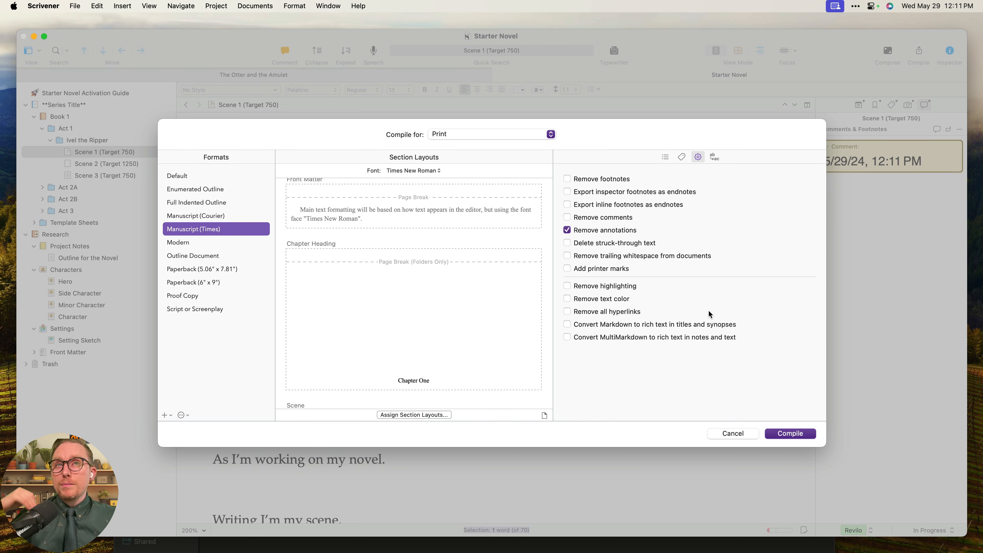
left_click(610, 220)
left_click(744, 434)
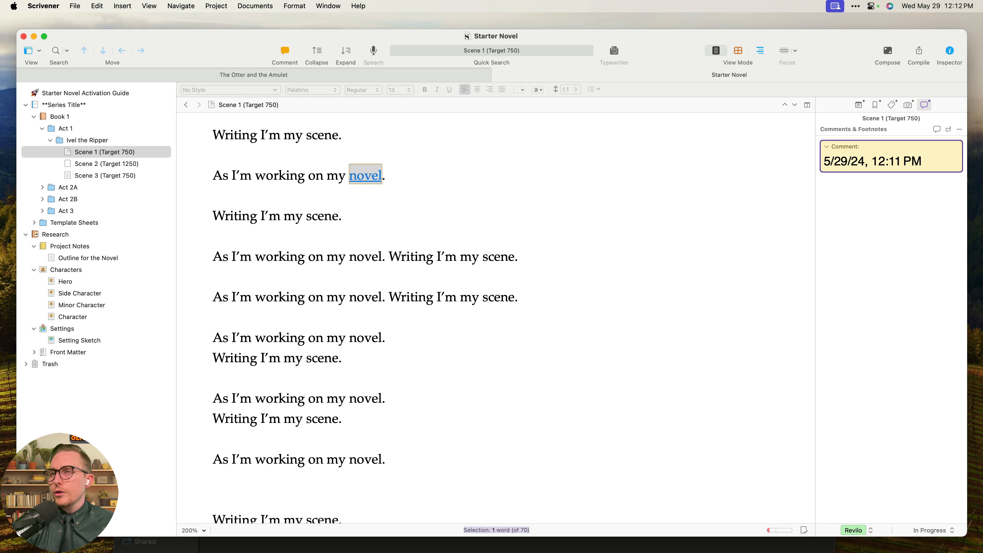
Look at Scene 1's Draft 1 and Draft 1.1 (In Progress) snapshots again.
left_click(908, 107)
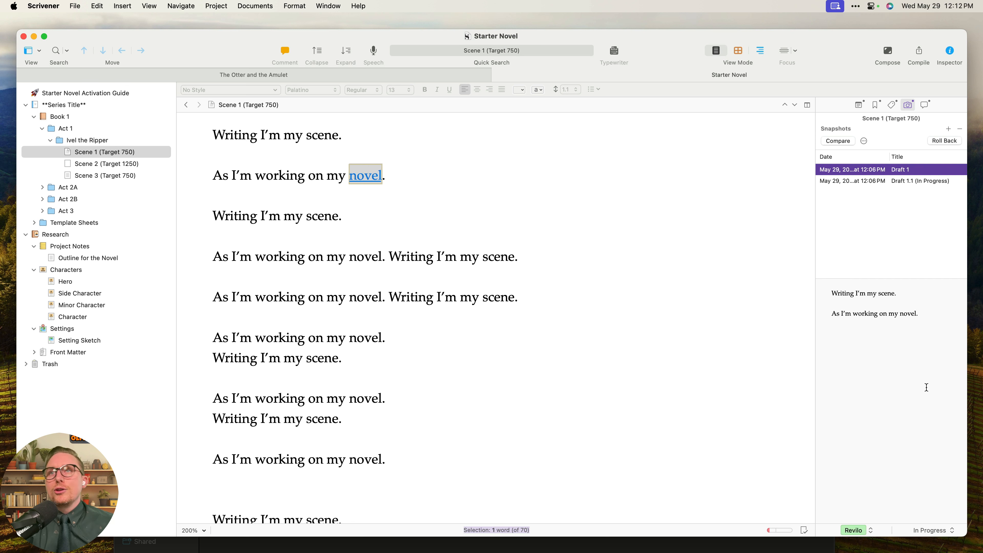
left_click(716, 248)
left_click(842, 183)
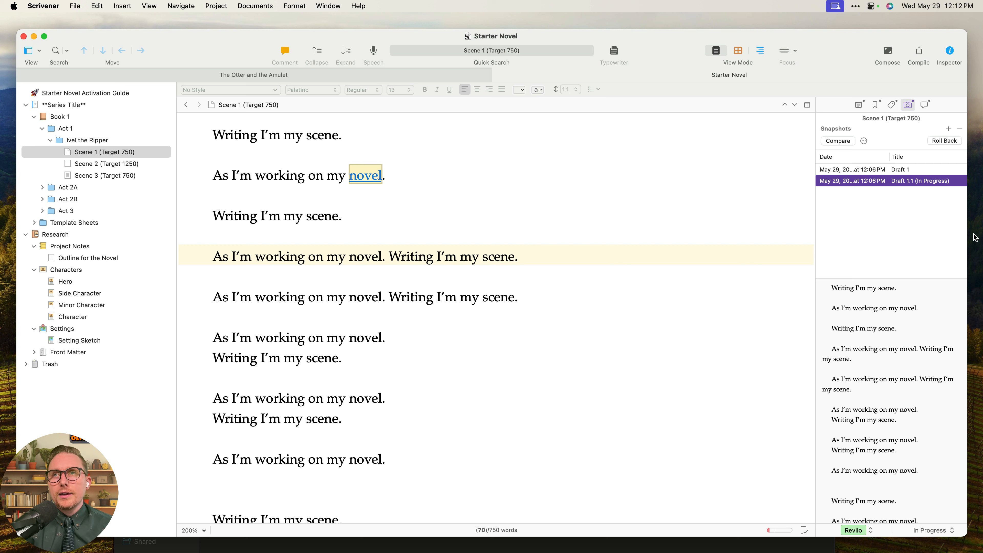
Open the Questions document of the Webinar Notes project from the favorite projects.
left_click(43, 6)
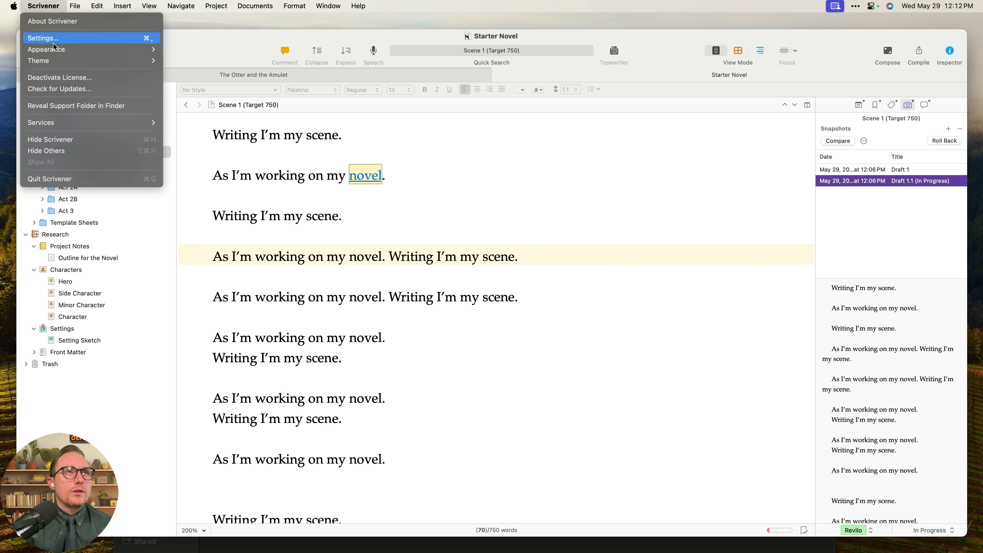
left_click(465, 204)
left_click(76, 3)
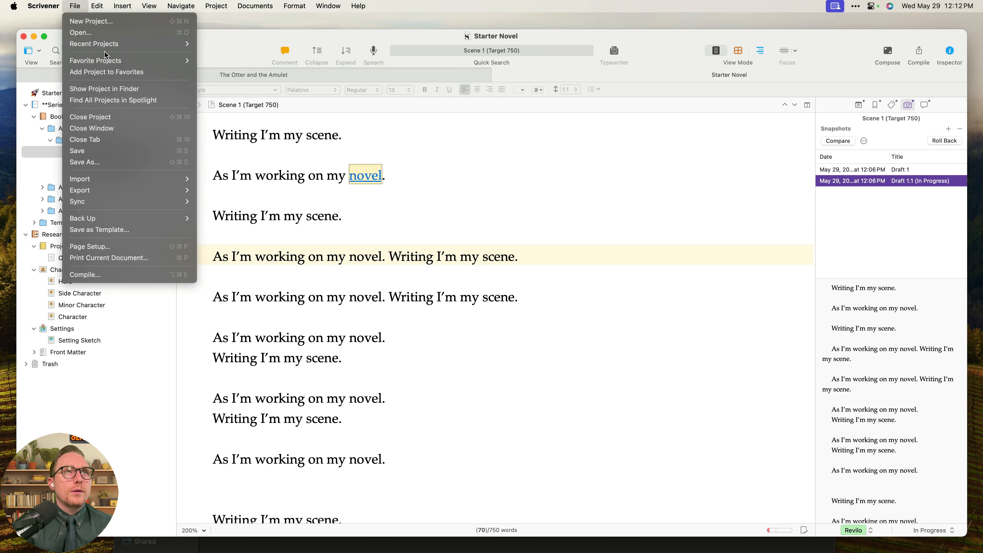
mouse_move(110, 47)
left_click(232, 69)
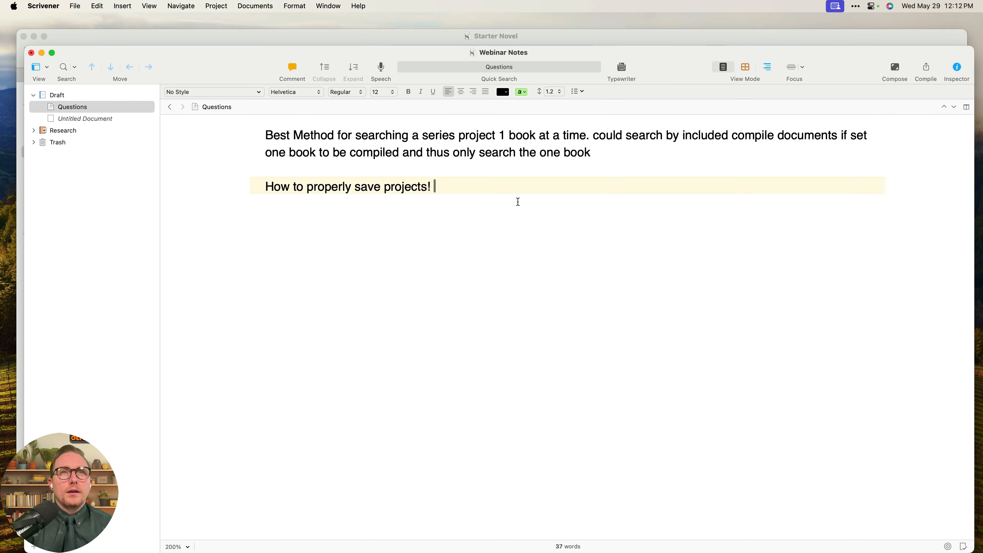
Add the question "Default titles for snapshots?" as a new paragraph below "How to properly save projects!".
key("Return")
key("Return")
type("efault tti")
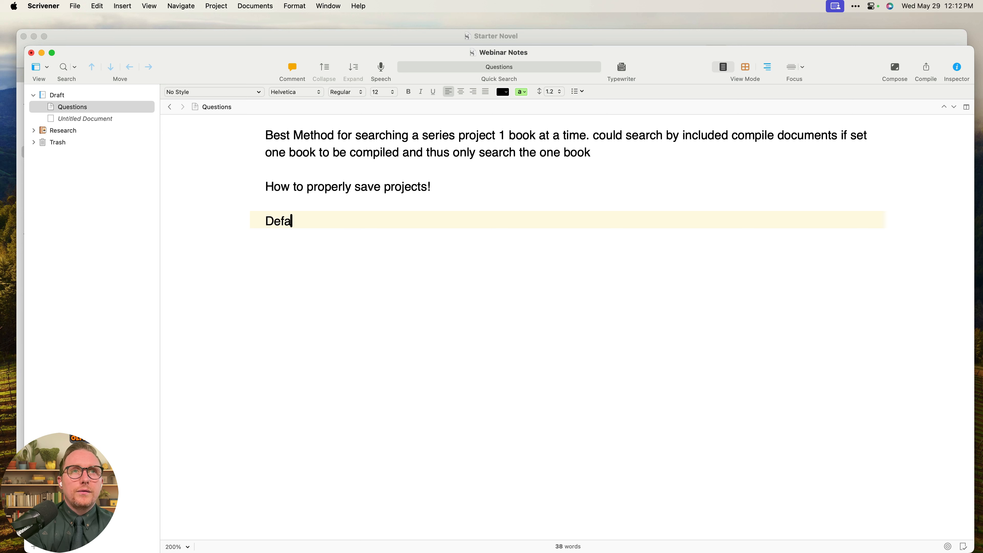
key("BackSpace")
key("BackSpace")
type("it")
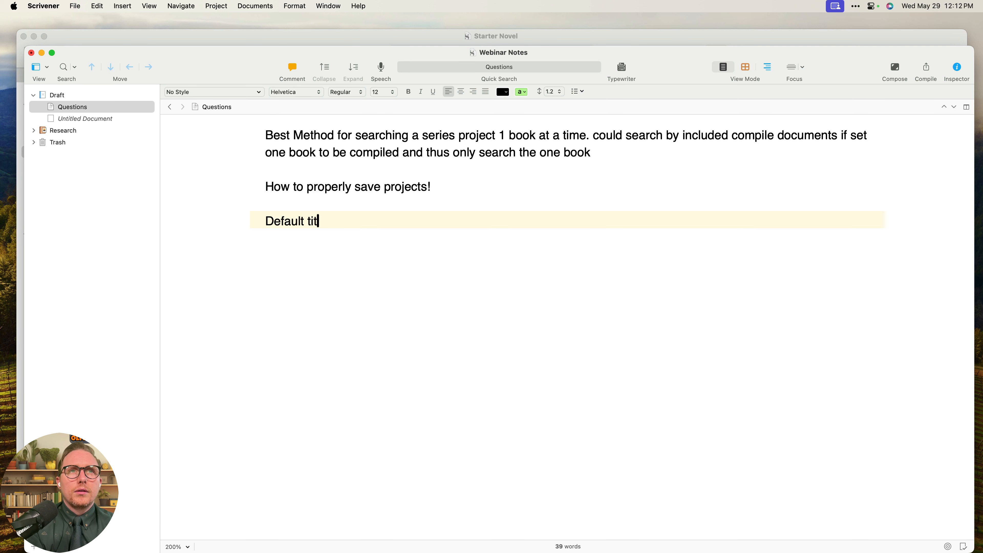
type("les for sna")
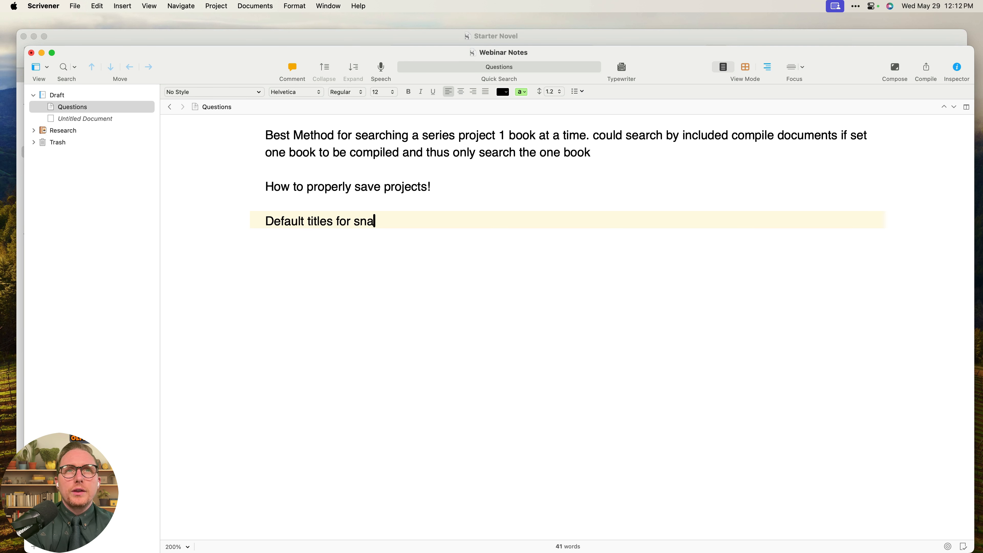
type("pshots")
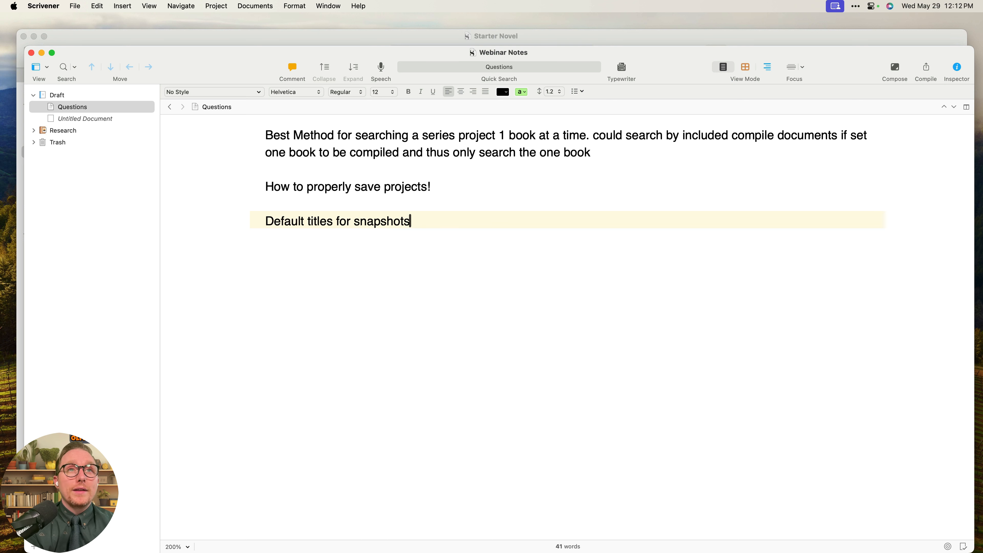
type("?")
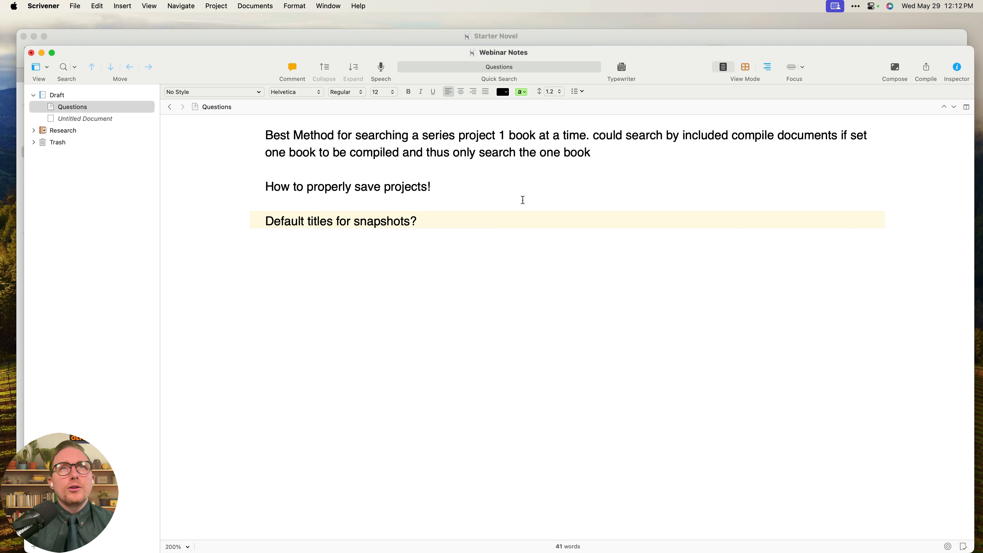
Return to the Starter Novel project and check the Behaviors and General Saving settings for snapshot options, leaving them as they are.
left_click(384, 42)
left_click(43, 6)
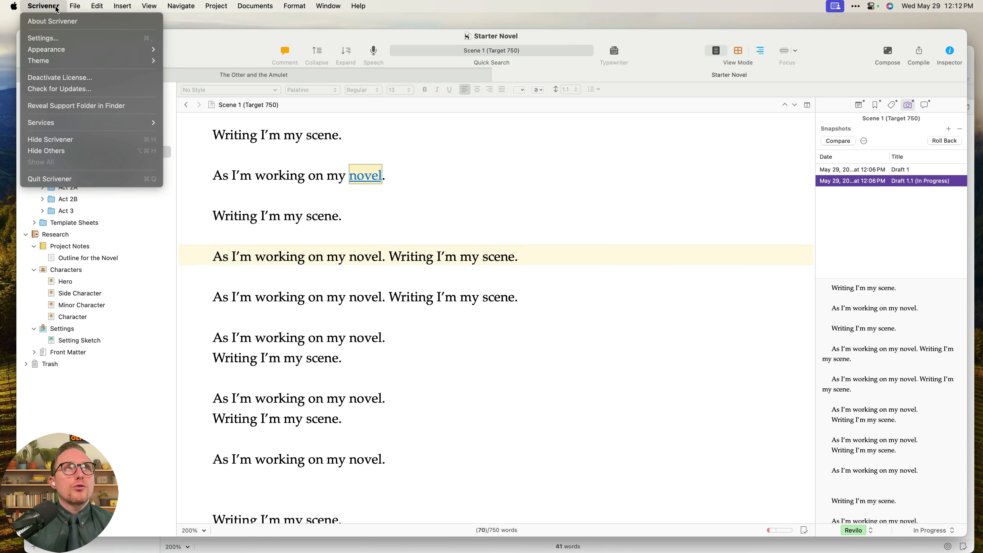
left_click(57, 39)
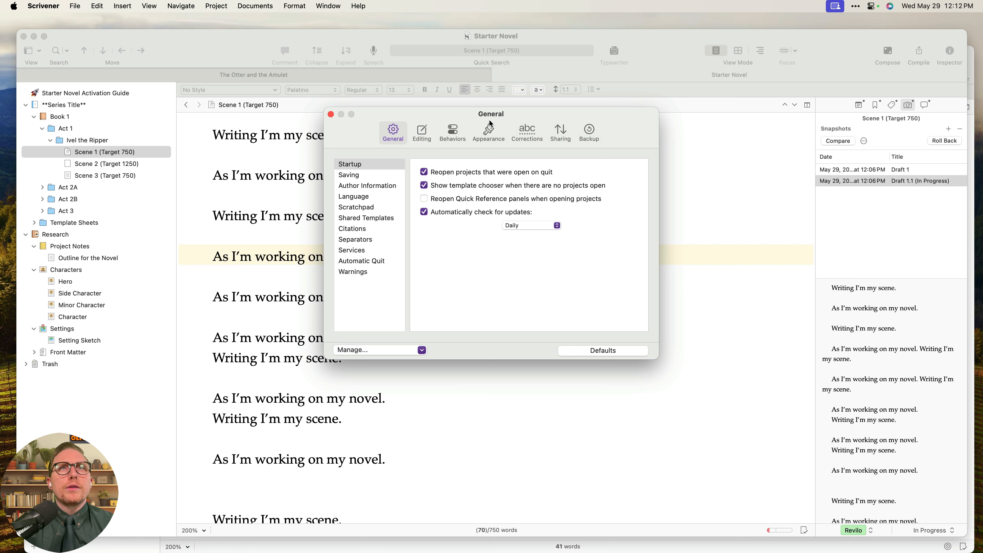
left_click(488, 132)
left_click(453, 131)
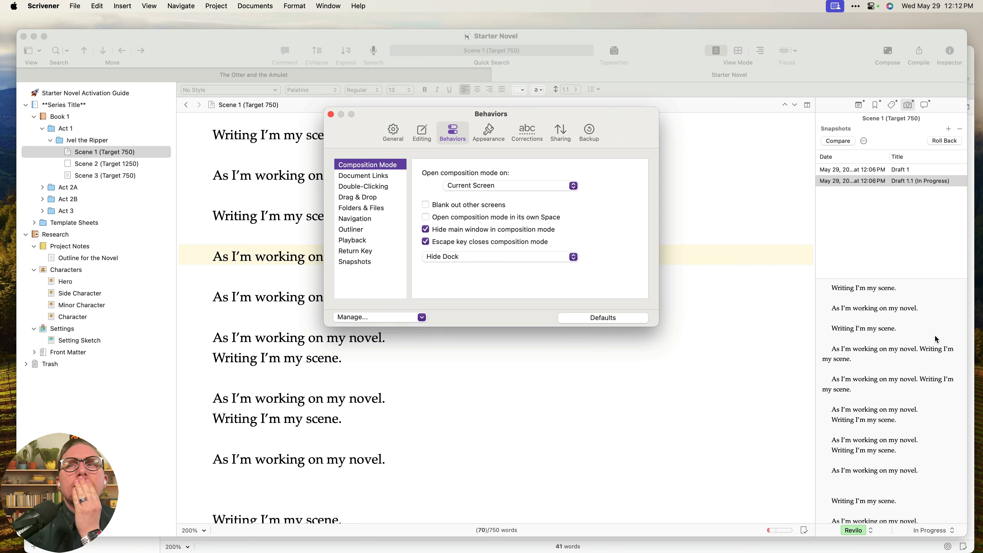
left_click(394, 132)
left_click(368, 176)
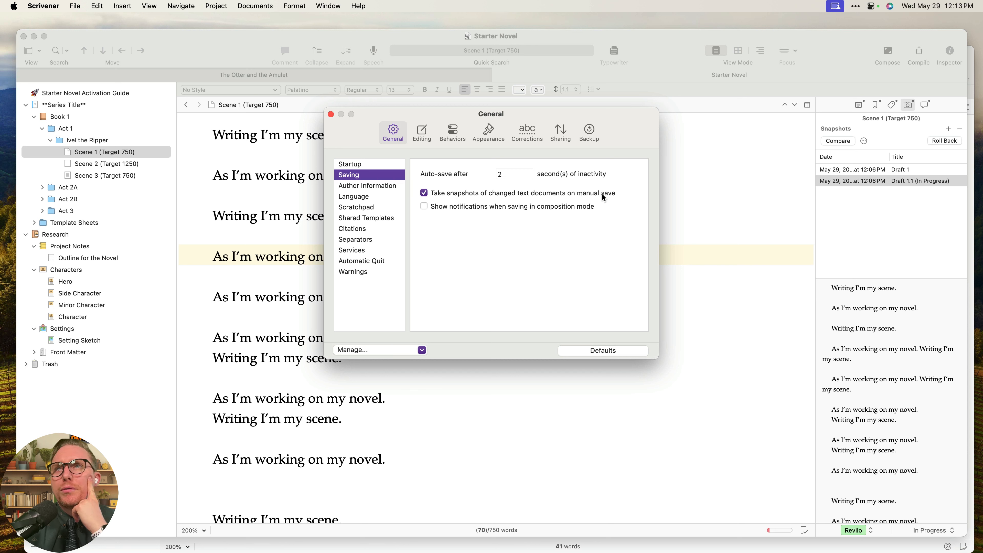
key("super+w")
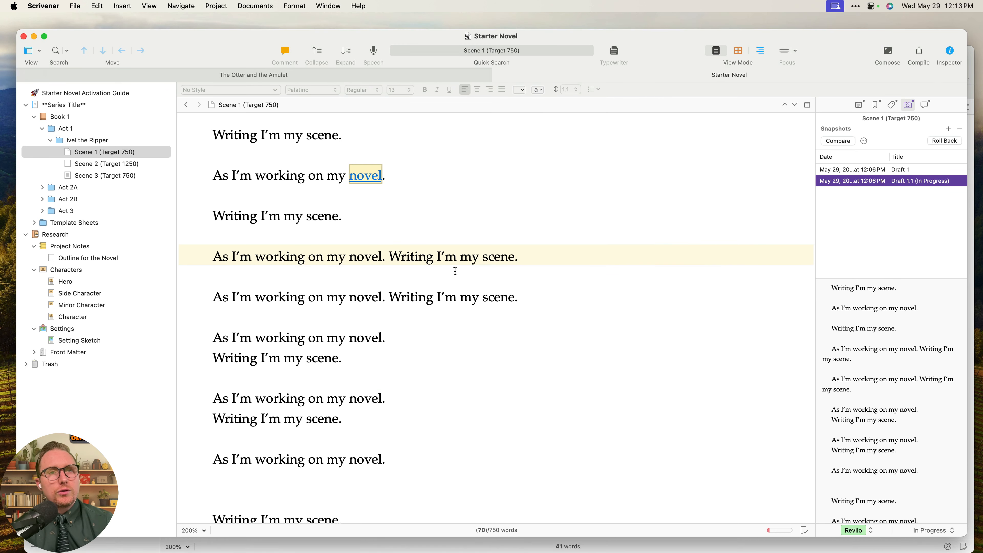
Delete "Writing I'm my scene." from the fourth text line of Scene 1 and save the project manually.
left_click_drag(693, 256, 392, 265)
key("BackSpace")
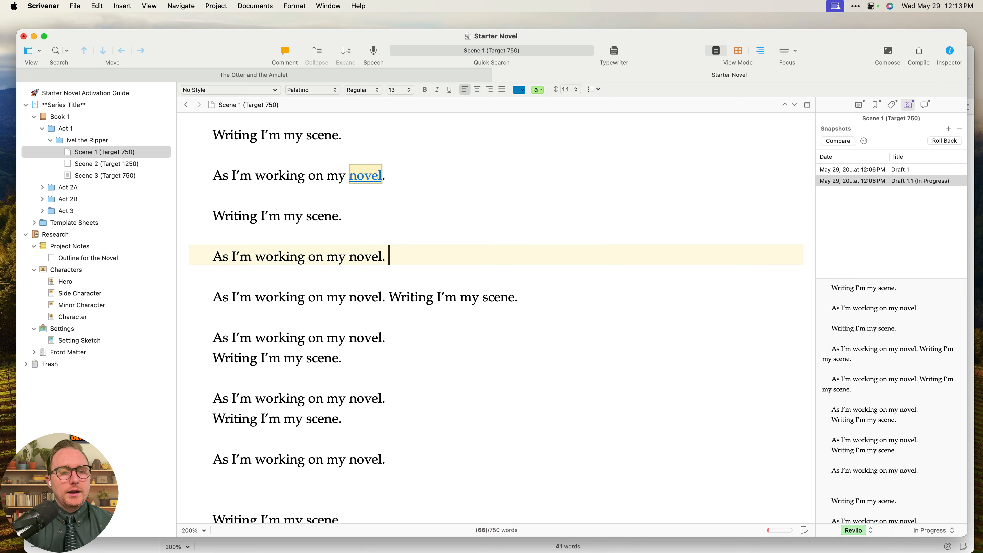
key("super+s")
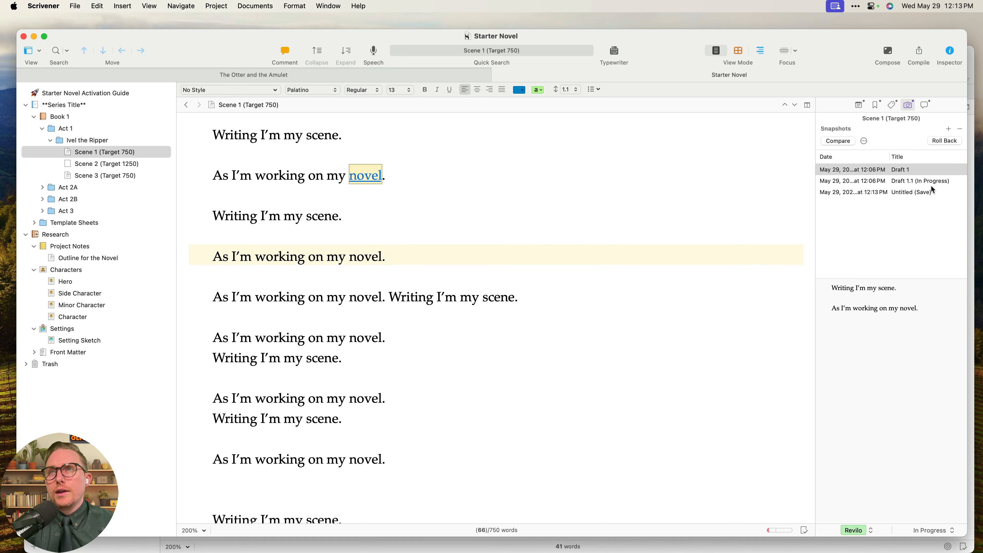
Inspect the snapshot made by the manual save, its editable title and the scene's status choices, keeping the status at In Progress.
left_click(920, 193)
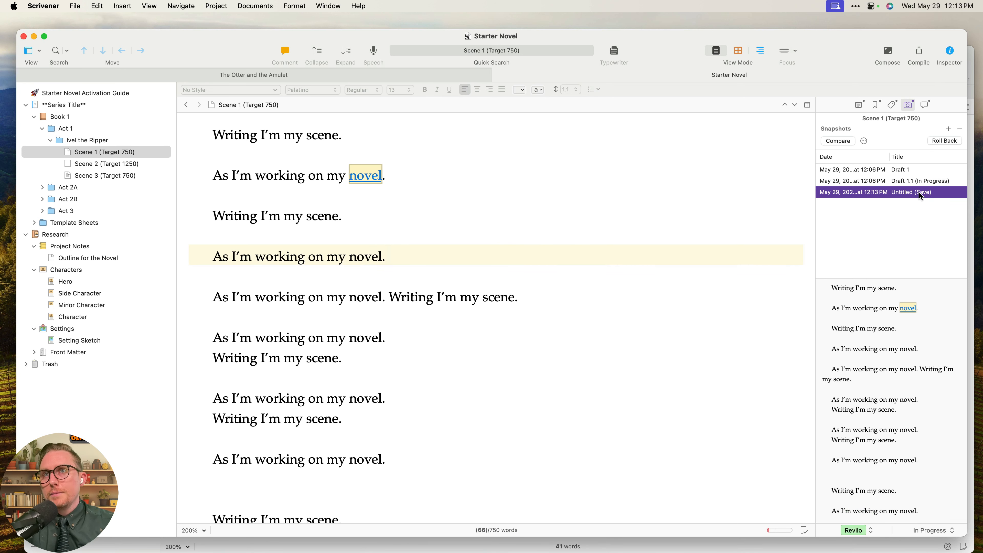
left_click(916, 193)
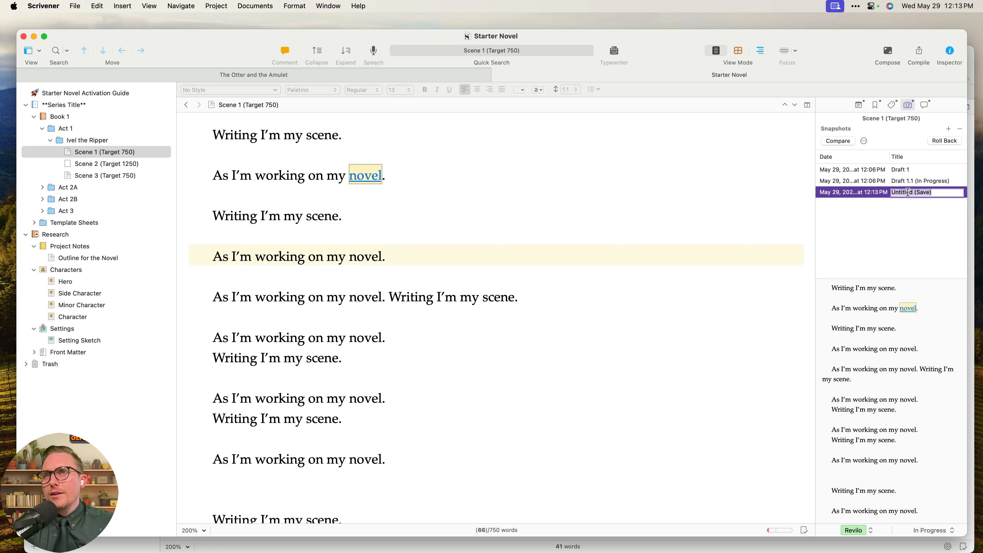
double_click(906, 193)
left_click(935, 531)
mouse_move(930, 544)
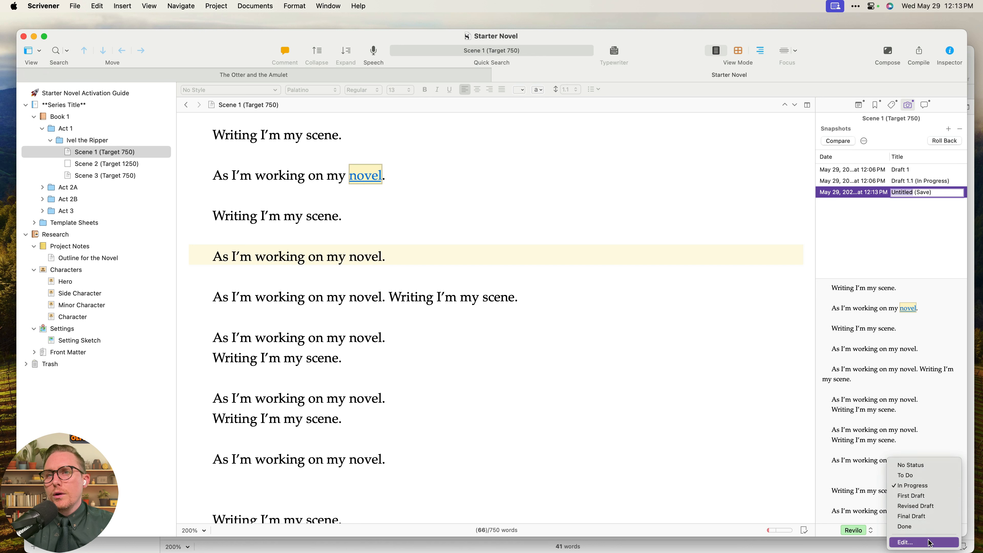
left_click(923, 485)
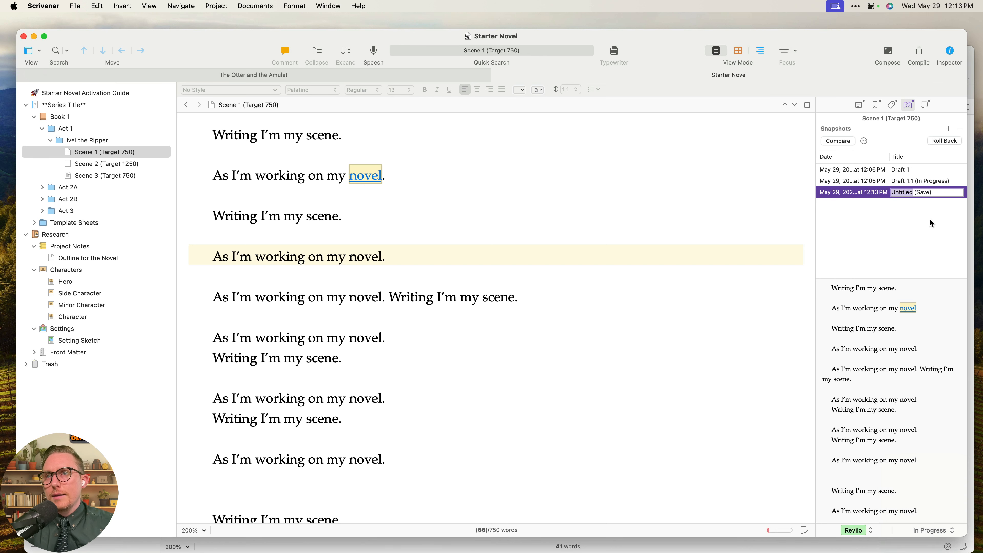
left_click(920, 184)
left_click(921, 190)
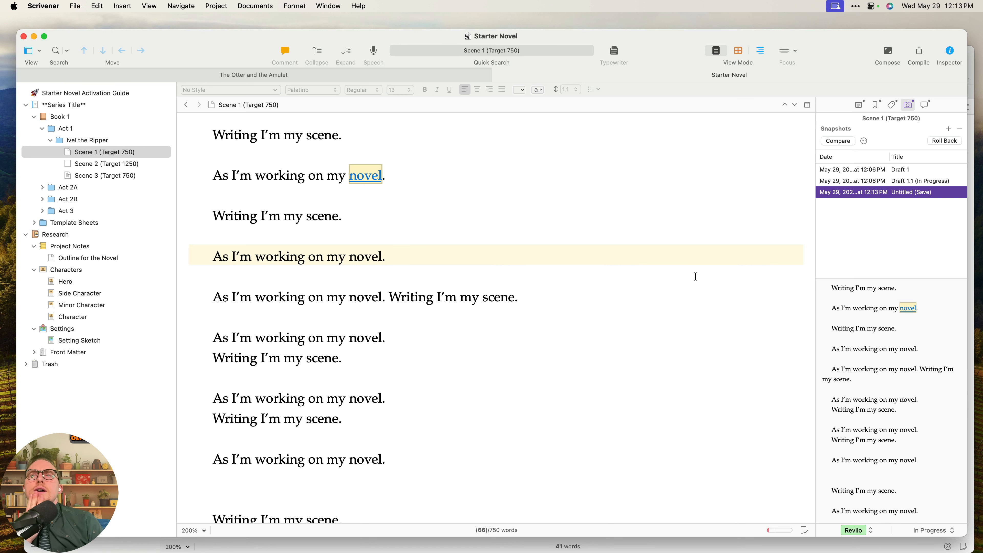
Reopen the application settings and examine the snapshot options under Behaviors.
left_click(54, 6)
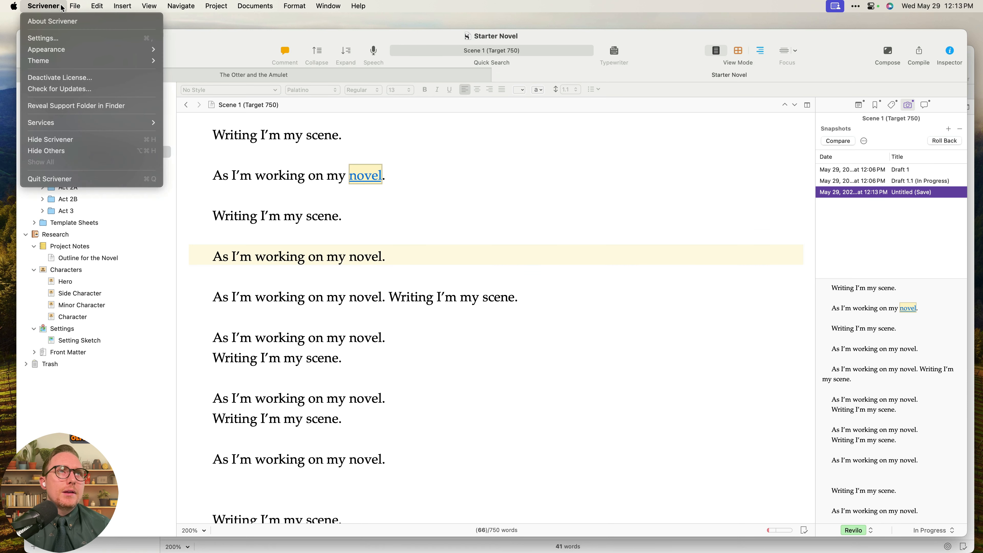
left_click(84, 39)
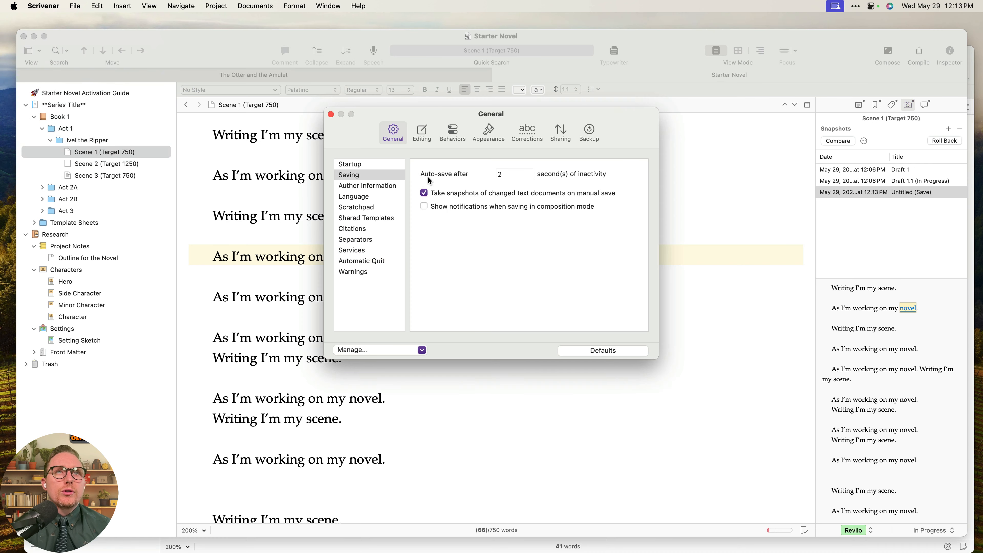
left_click(426, 135)
left_click(455, 140)
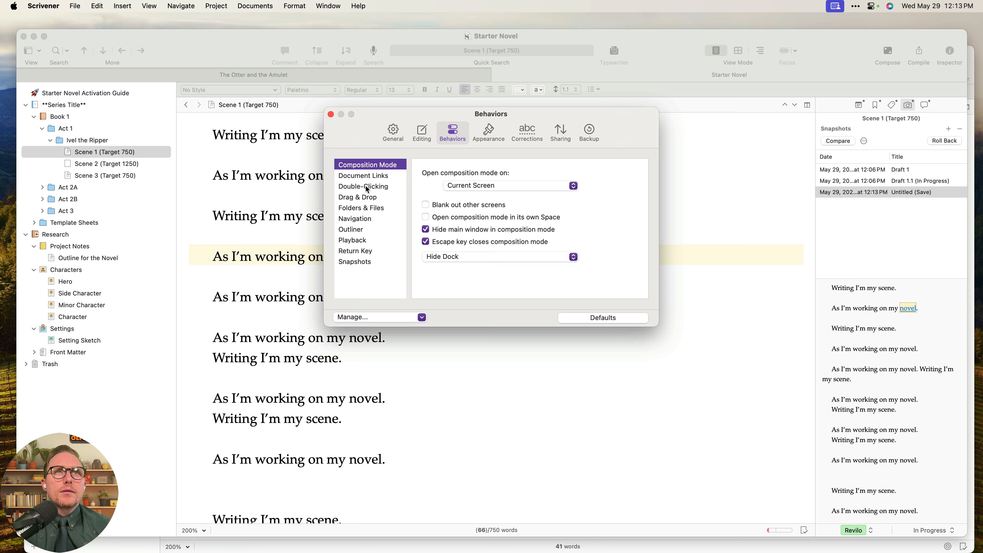
left_click(355, 262)
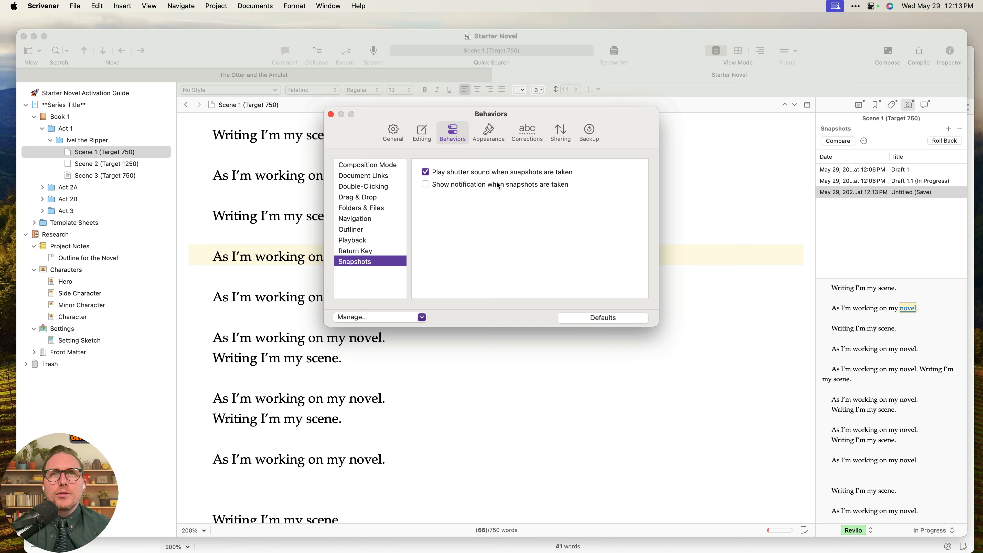
Examine the snapshot color settings for text background, deleted text and new text in the Appearance settings.
left_click(498, 144)
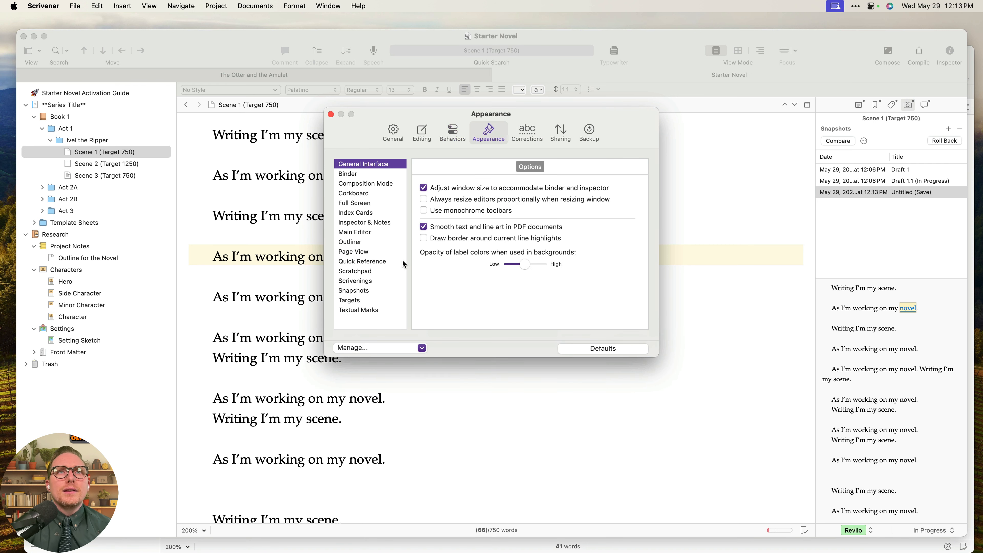
left_click(358, 291)
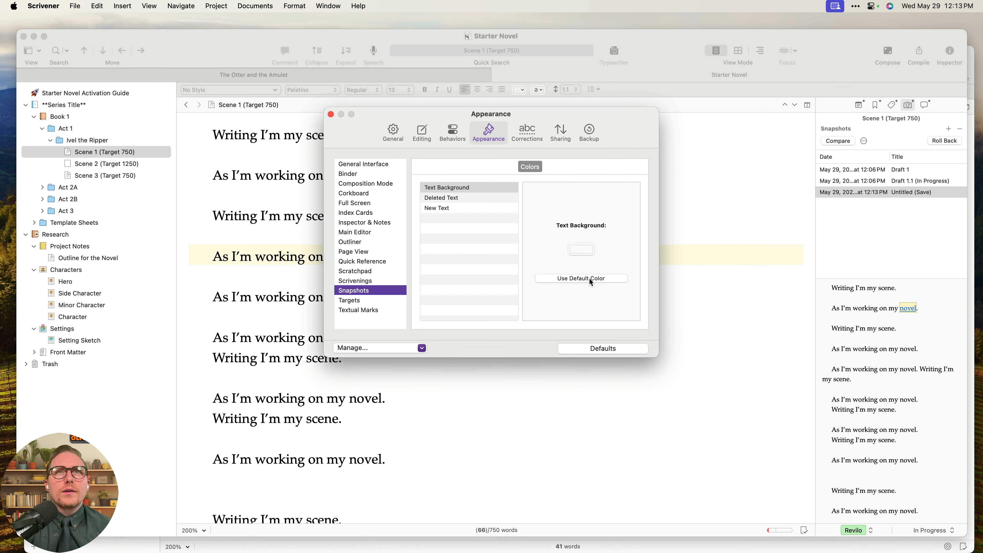
left_click(485, 190)
left_click(491, 199)
left_click(491, 208)
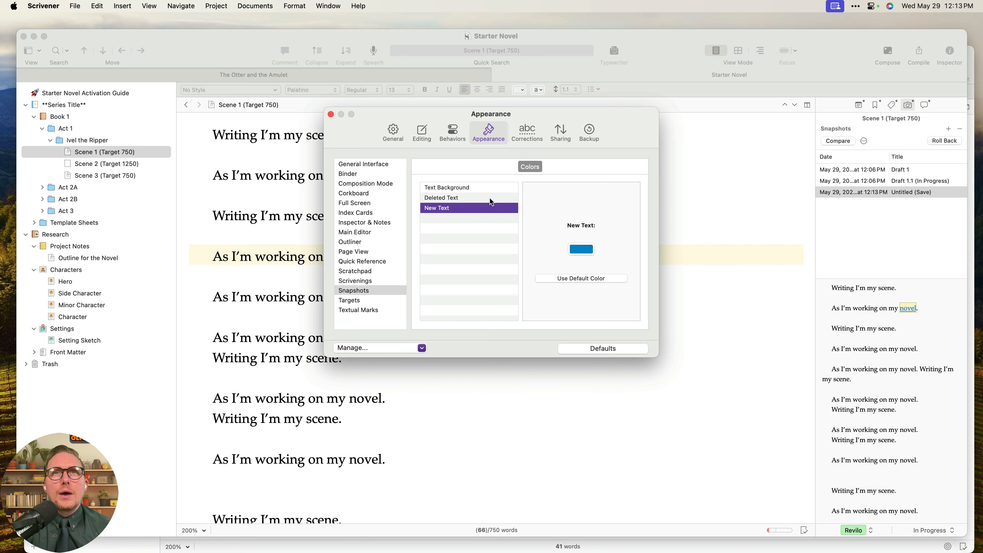
left_click(490, 188)
Look through the Corrections, Sharing and Backup settings, and leave the settings without changing anything.
left_click(528, 134)
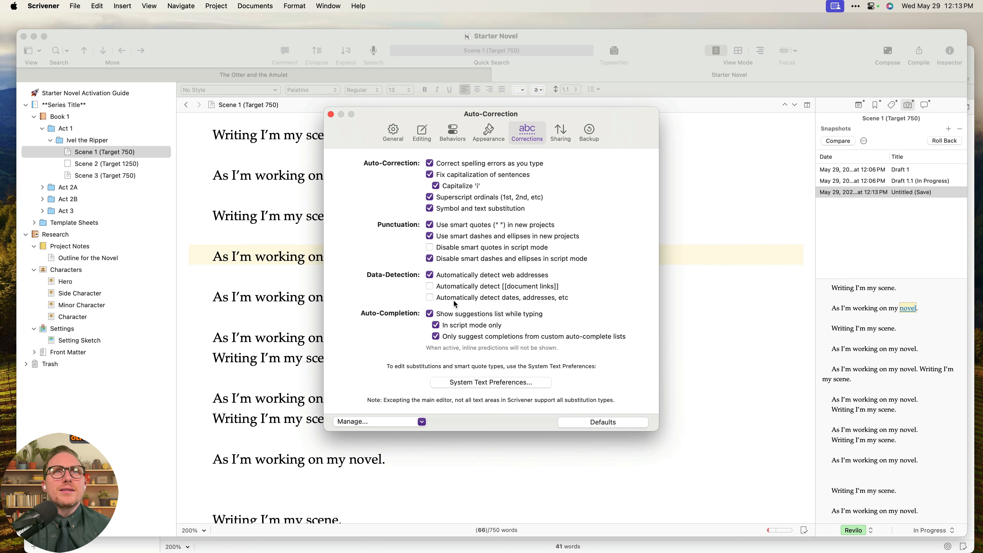
left_click(561, 134)
left_click(589, 134)
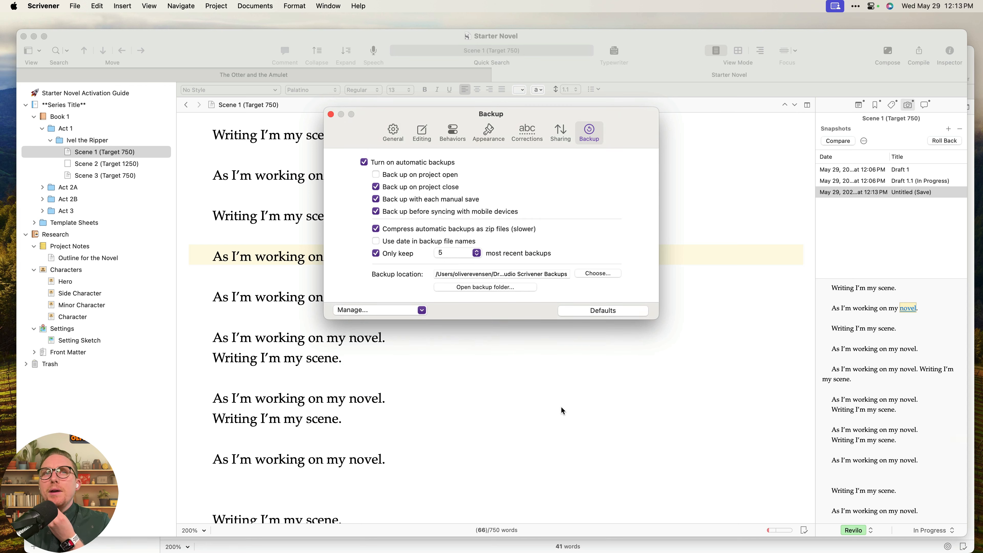
left_click(330, 115)
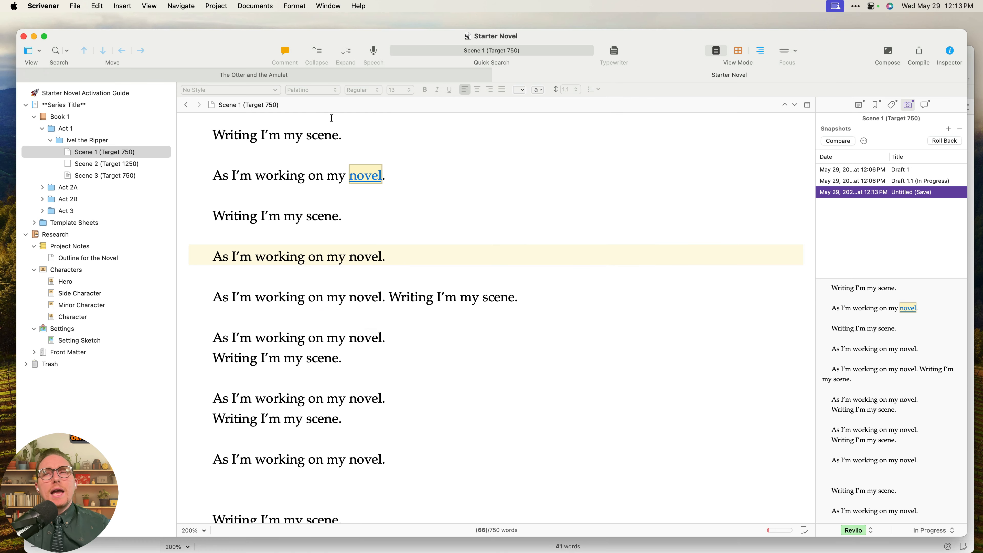
View the Draft 1.1 (In Progress) and manual-save snapshots again, and review the snapshot commands available for the document.
left_click(919, 181)
left_click(915, 192)
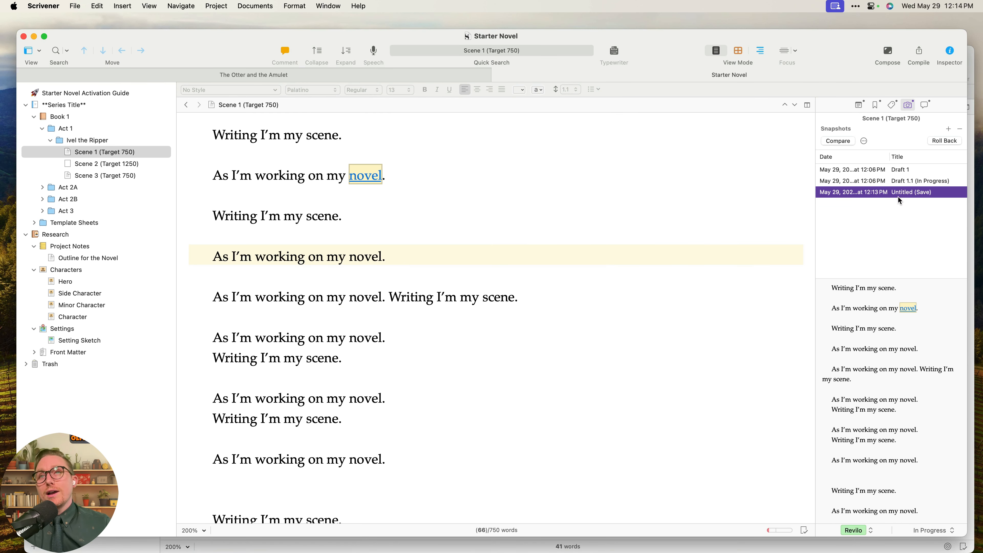
left_click(328, 7)
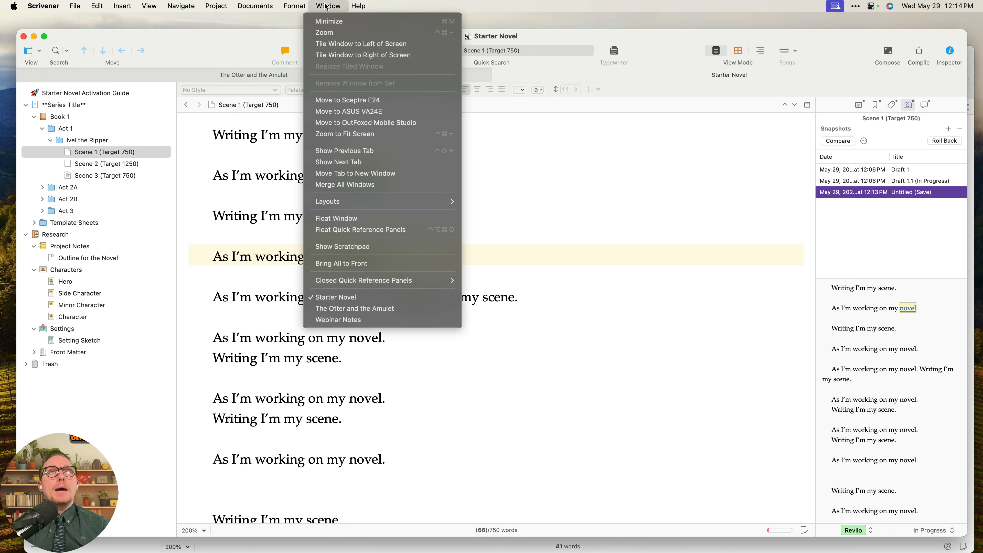
mouse_move(263, 4)
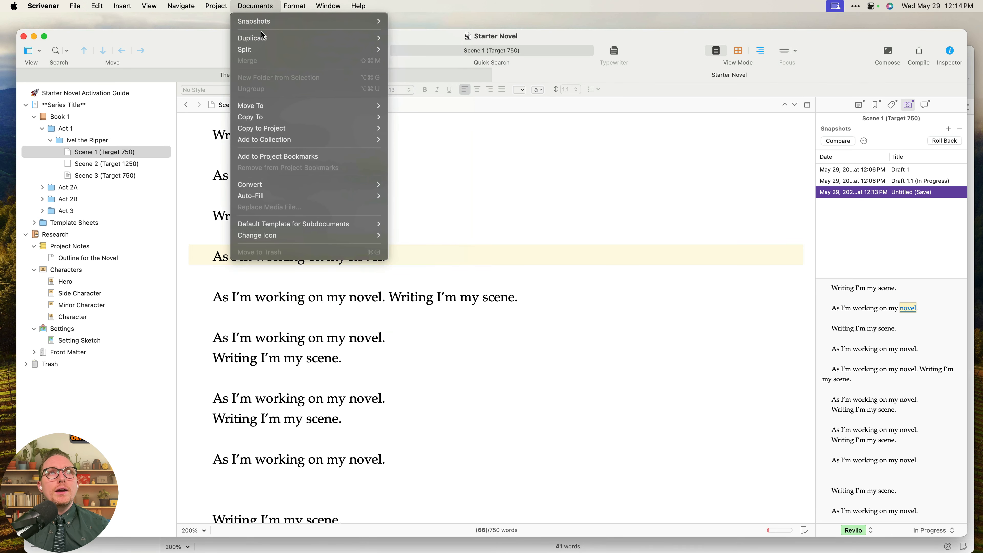
mouse_move(289, 21)
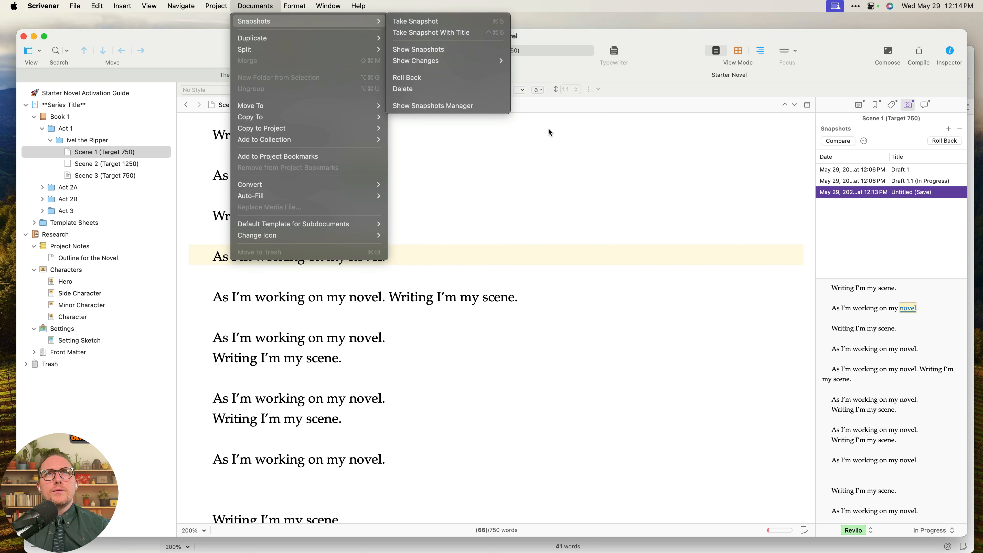
left_click(493, 220)
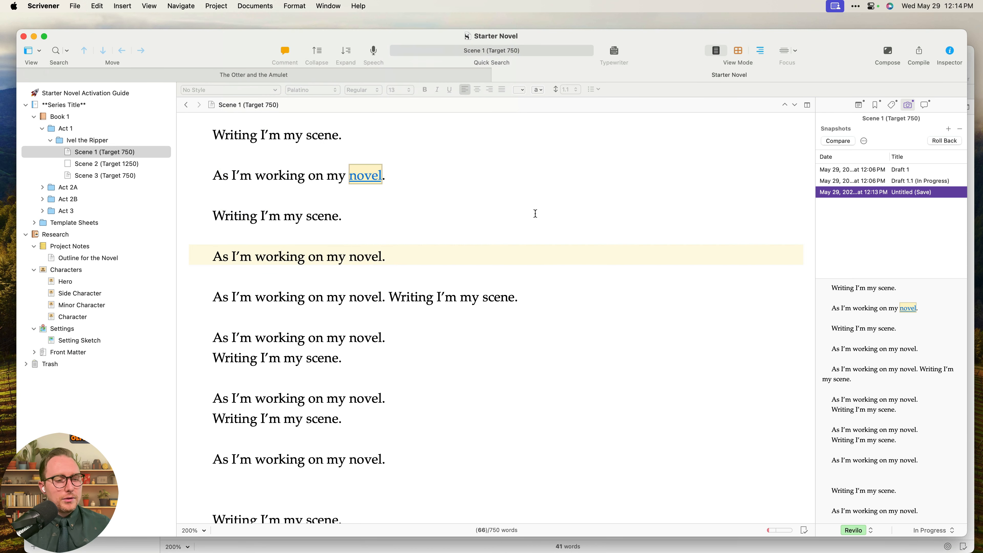
Start a titled snapshot of Scene 1 and cancel it, and review the snapshot commands available for documents.
key("super+shift+5")
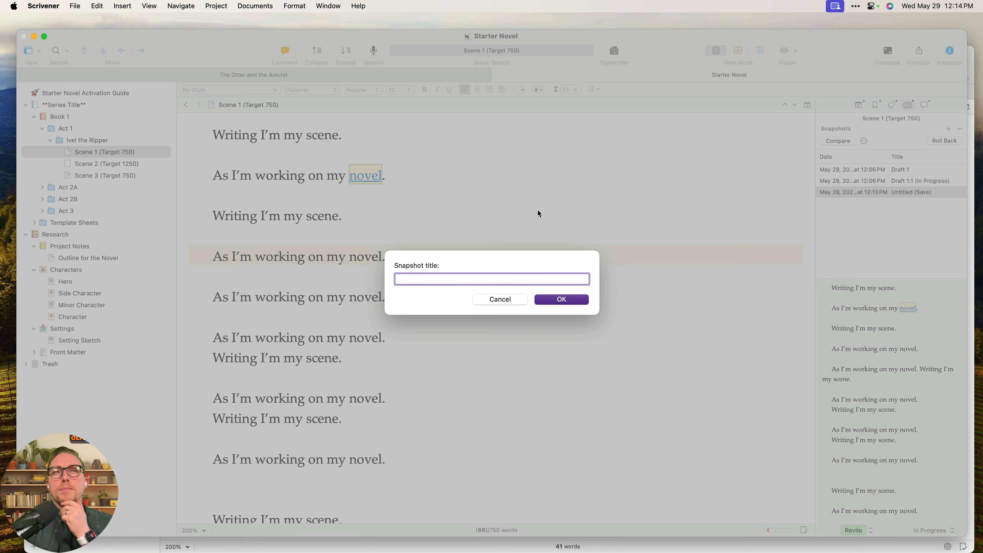
left_click(500, 299)
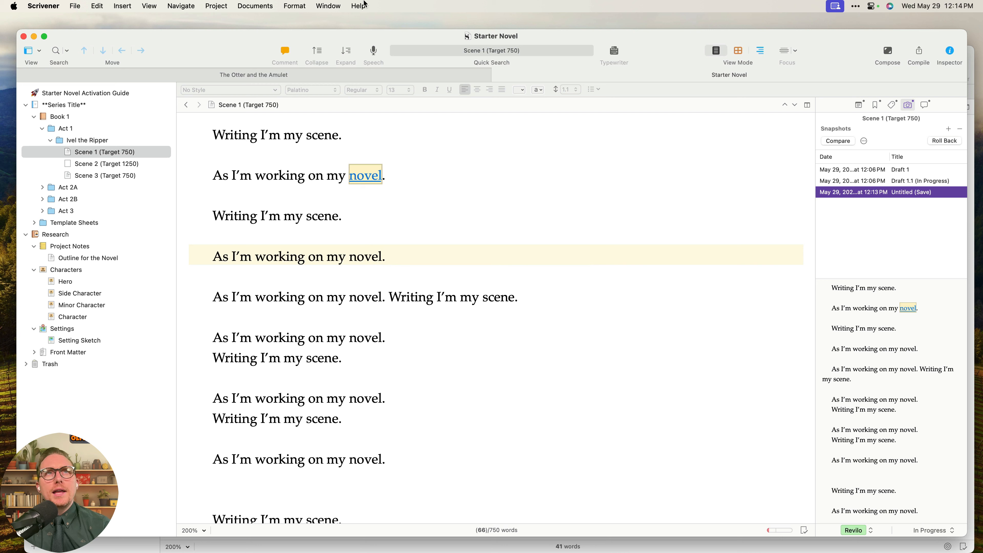
left_click(328, 5)
mouse_move(263, 6)
mouse_move(292, 23)
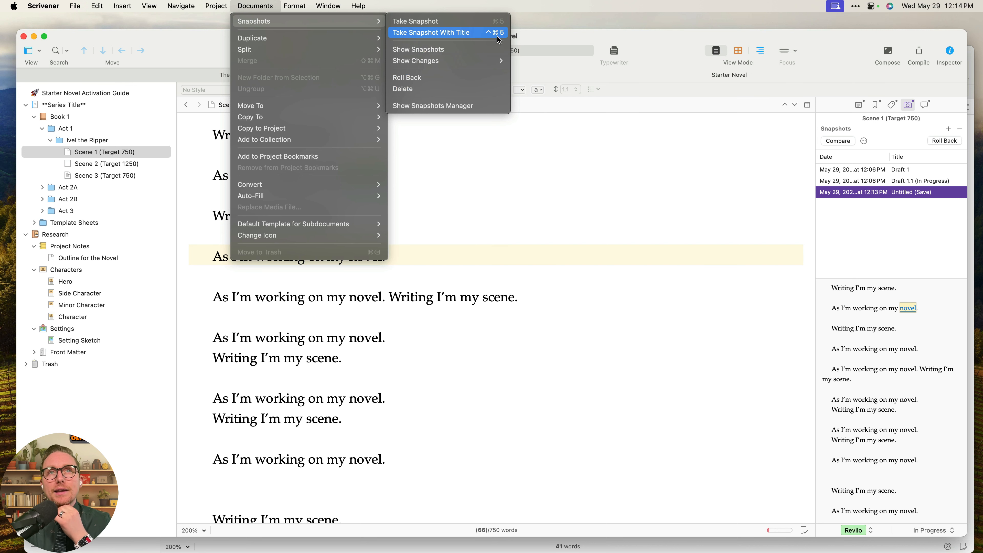
left_click(638, 256)
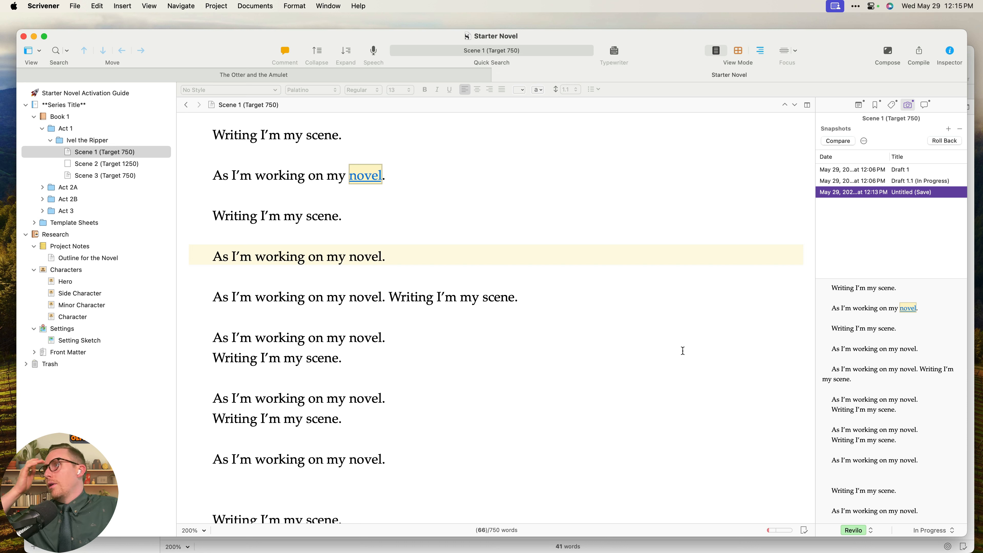
Reopen the application settings and examine the Saving options in the General settings.
left_click(722, 193)
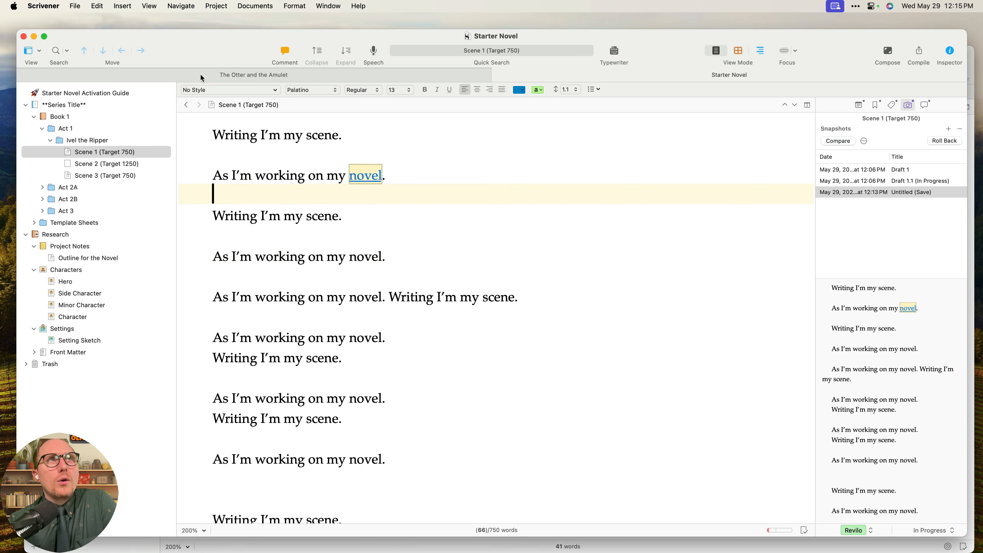
left_click(37, 9)
mouse_move(73, 10)
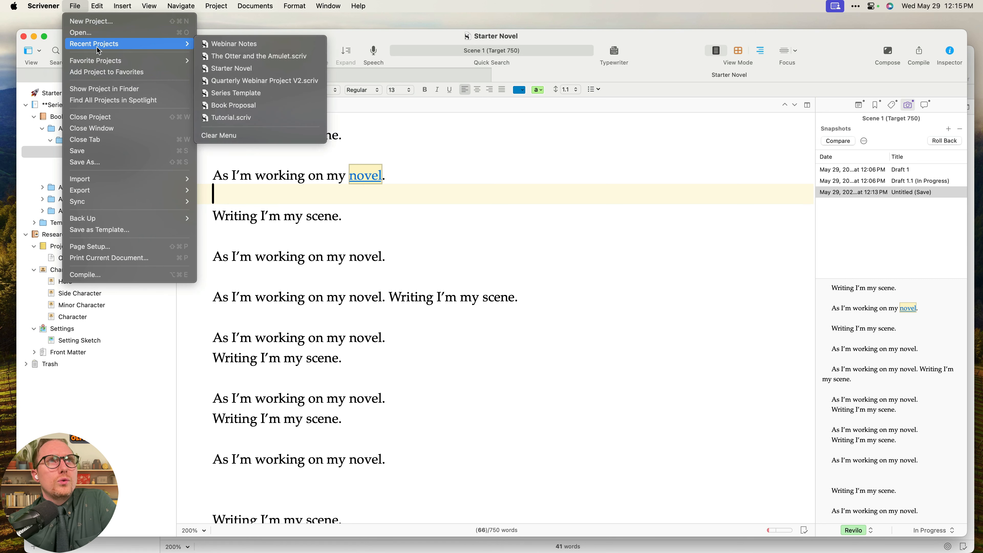
mouse_move(43, 6)
left_click(54, 35)
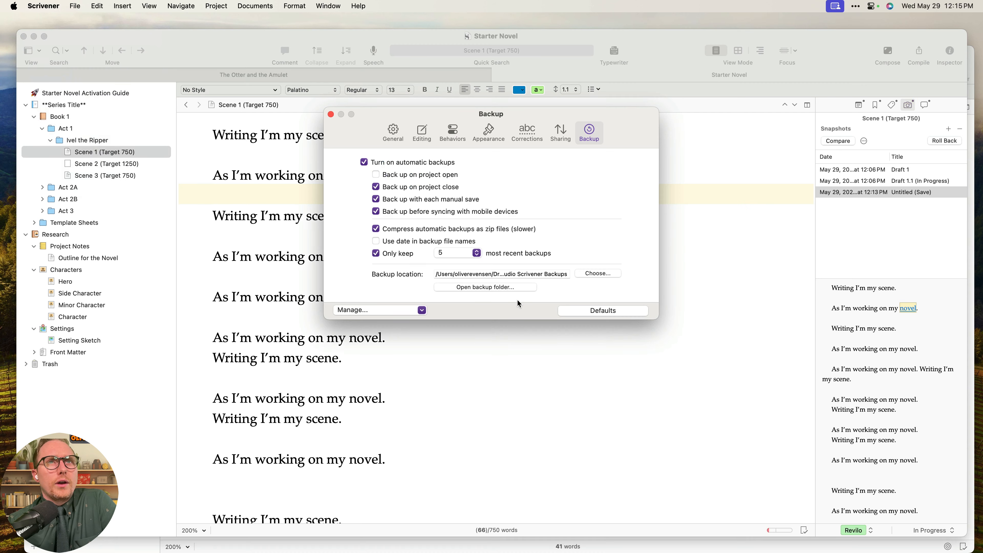
left_click(394, 134)
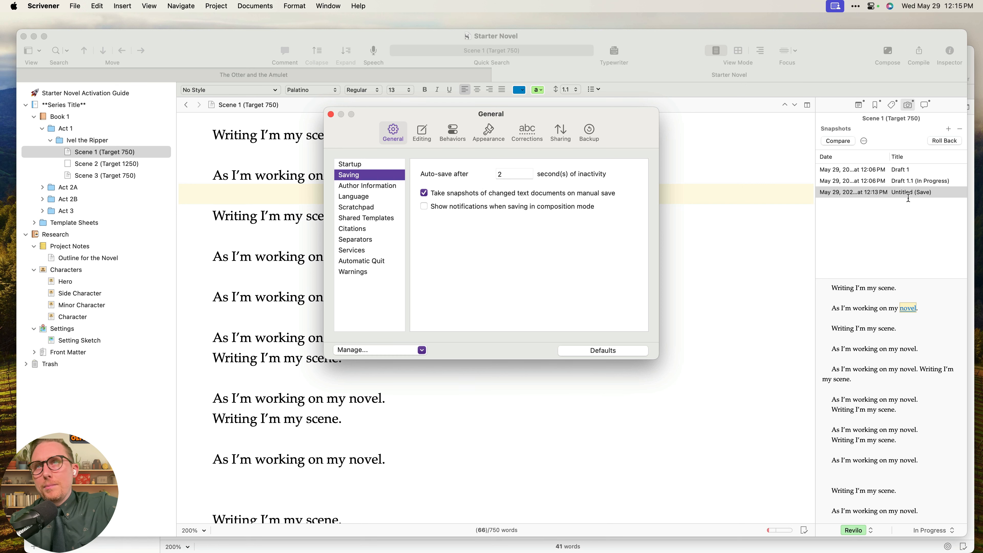
Return to the project and open the title of the manual-save snapshot for editing.
left_click(908, 194)
double_click(904, 192)
double_click(904, 192)
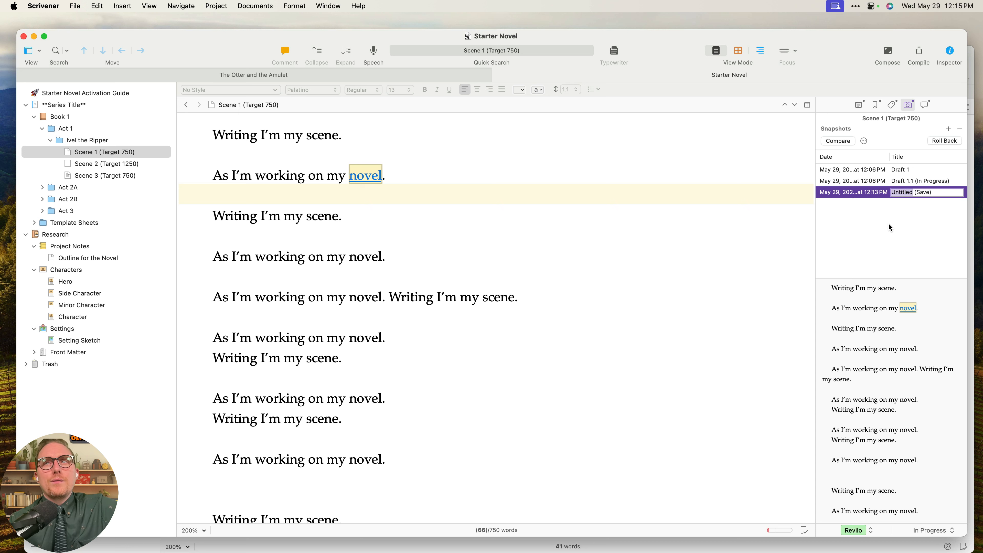
Leave the snapshot title and take a snapshot of Scene 1 without entering a title.
left_click(405, 216)
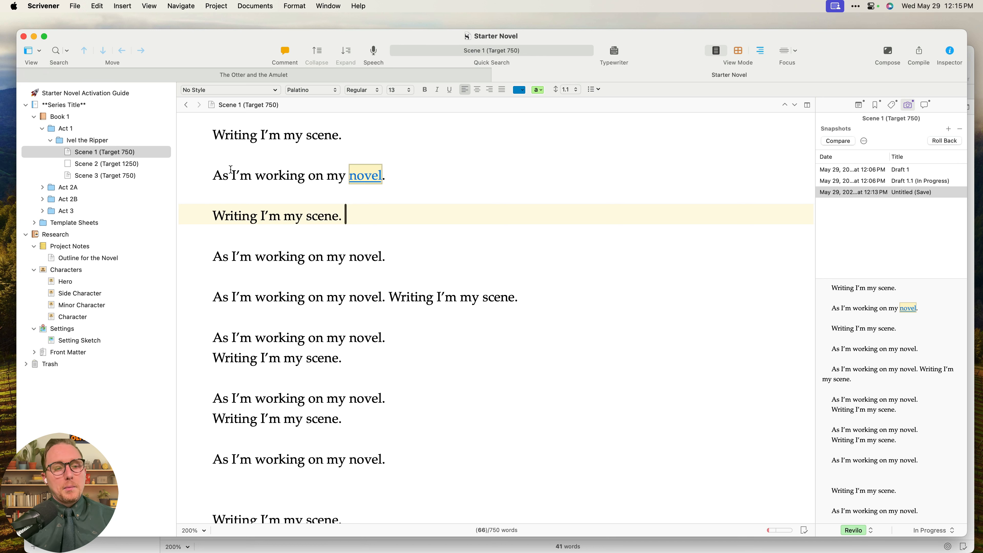
key("super+5")
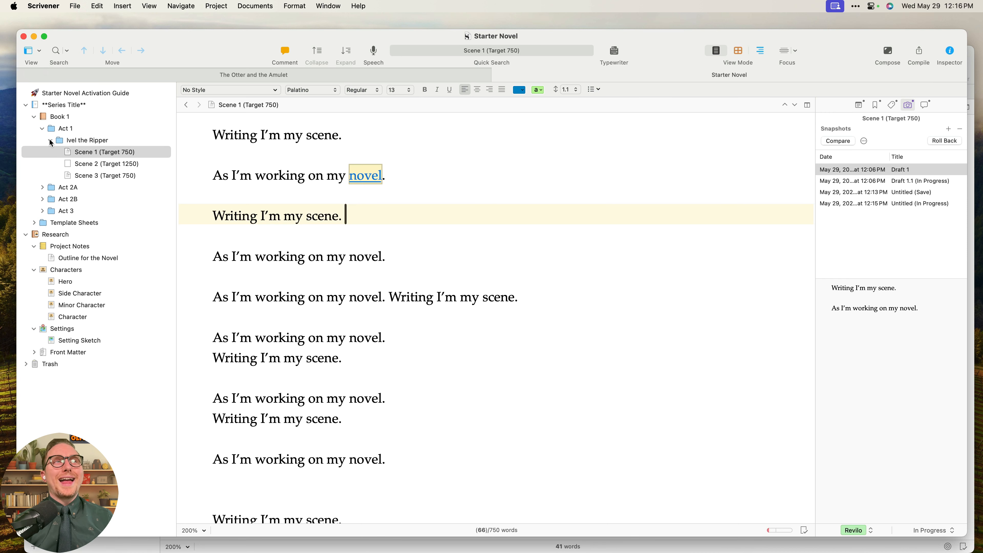
Switch to The Otter and the Amulet project and expand Scraps, Drafts, Series and Book 1 in the binder.
left_click(189, 77)
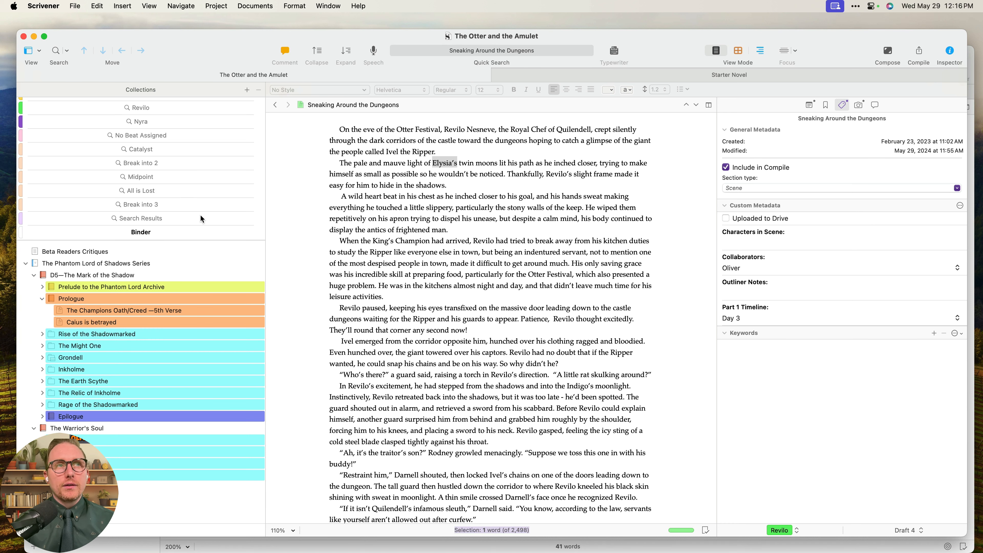
left_click(59, 276)
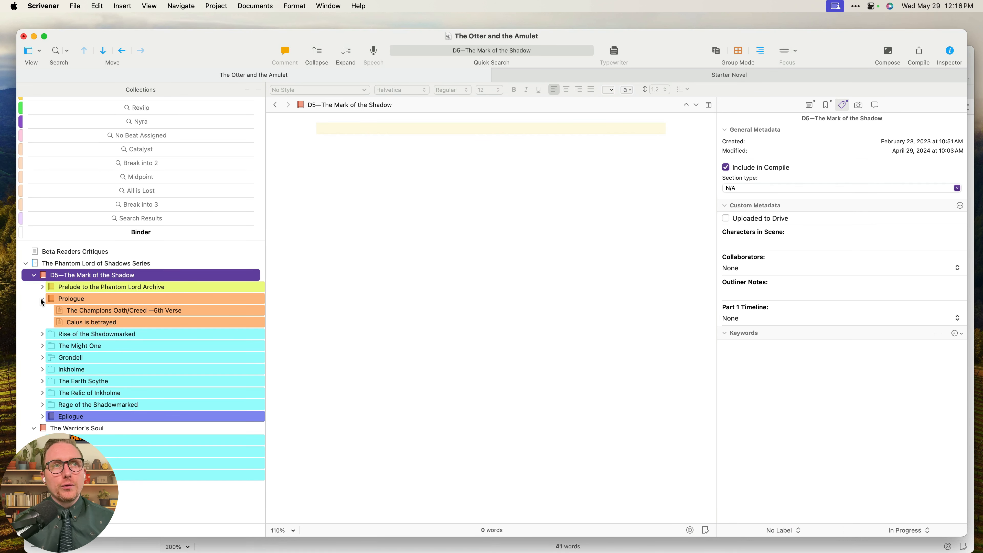
left_click(41, 298)
scroll(149, 489, "down", 5)
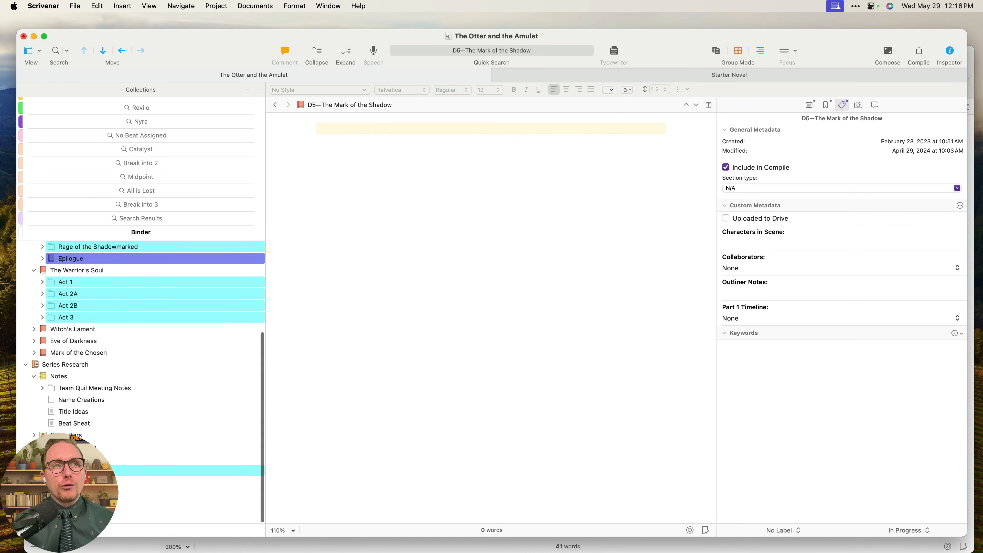
scroll(140, 381, "down", 5)
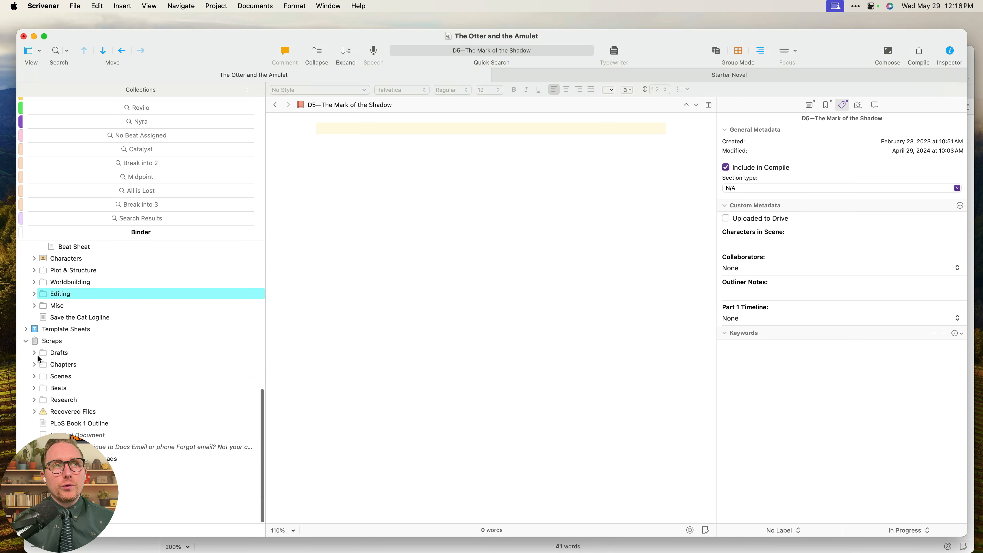
left_click(34, 353)
left_click(42, 364)
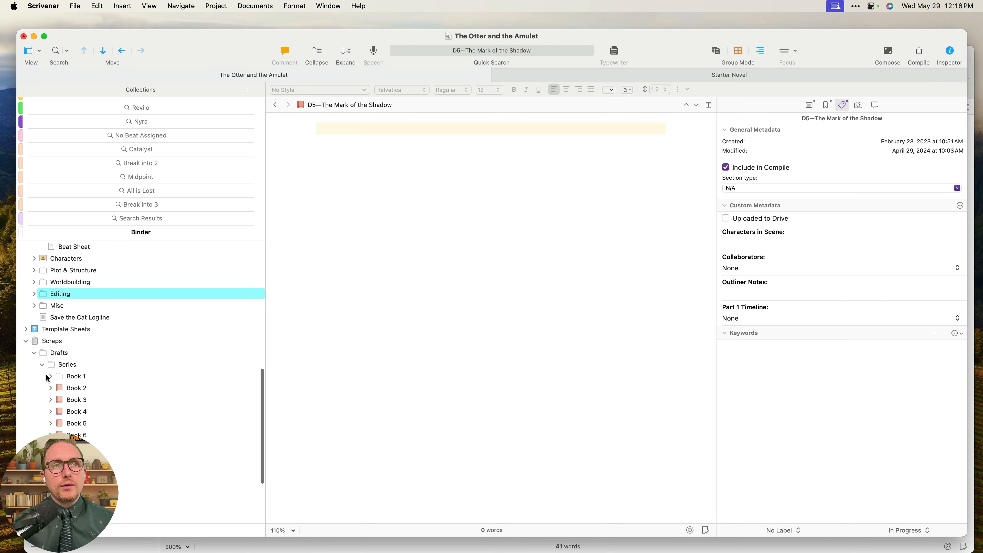
left_click(47, 376)
left_click(50, 377)
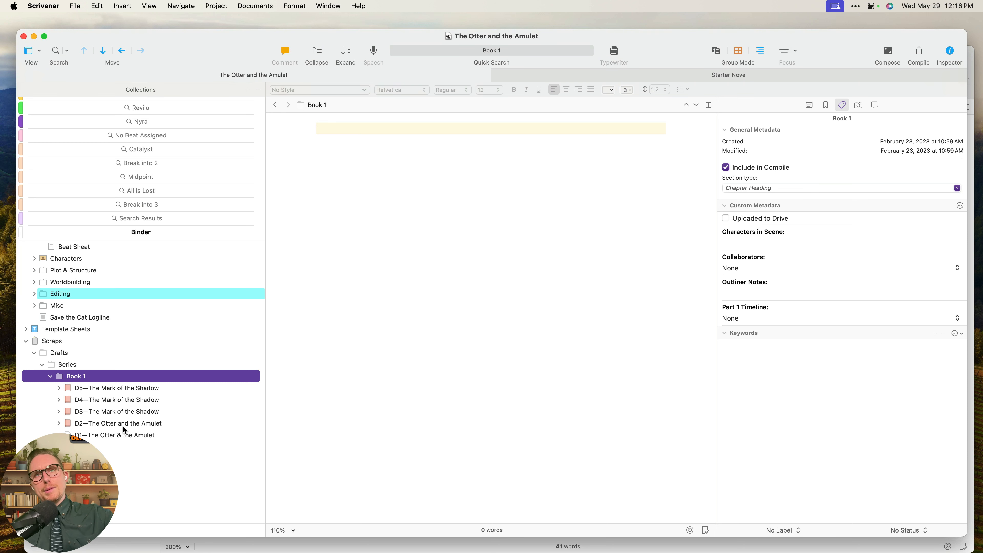
Expand the archived D5, D4, D3 and D2 drafts of Book 1 and examine their contents.
scroll(116, 318, "up", 10)
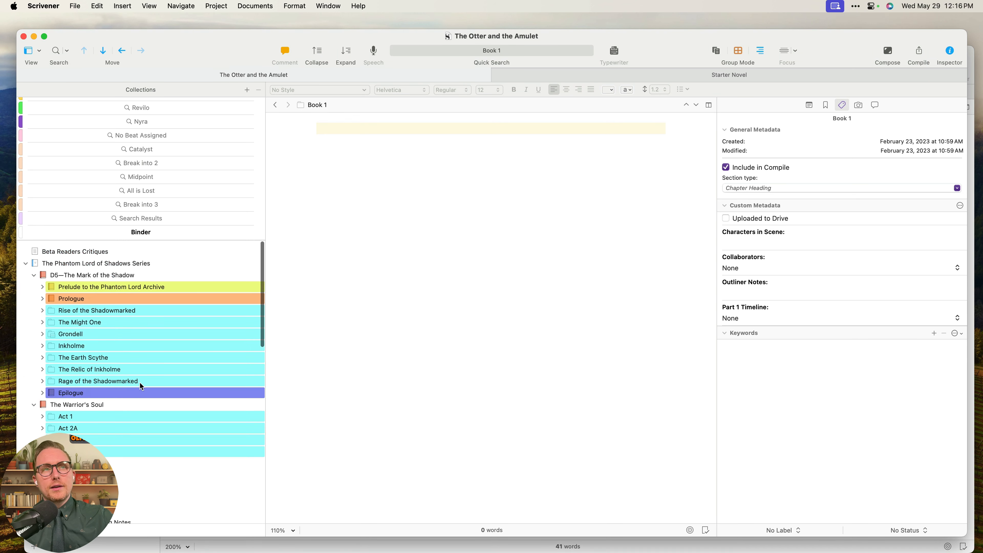
scroll(138, 388, "down", 10)
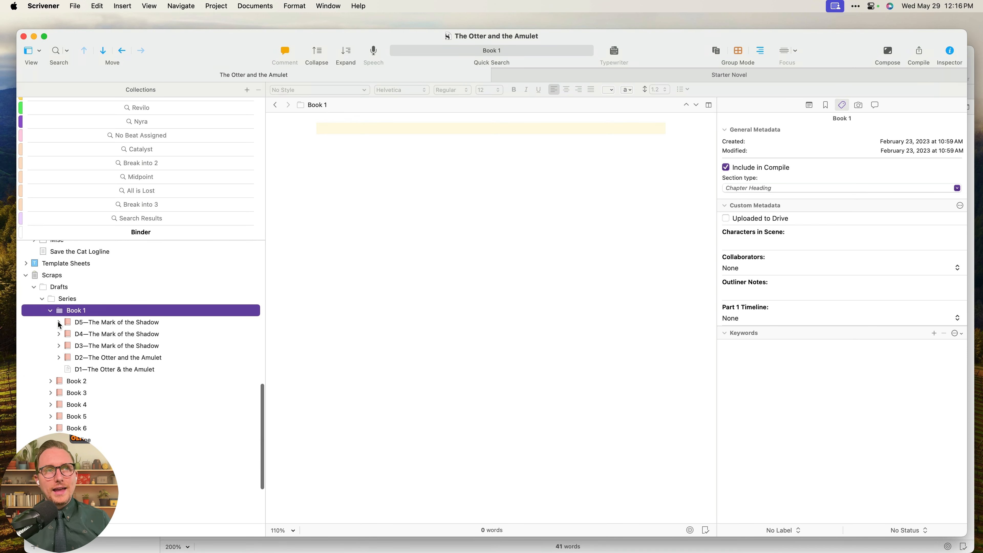
left_click(58, 323)
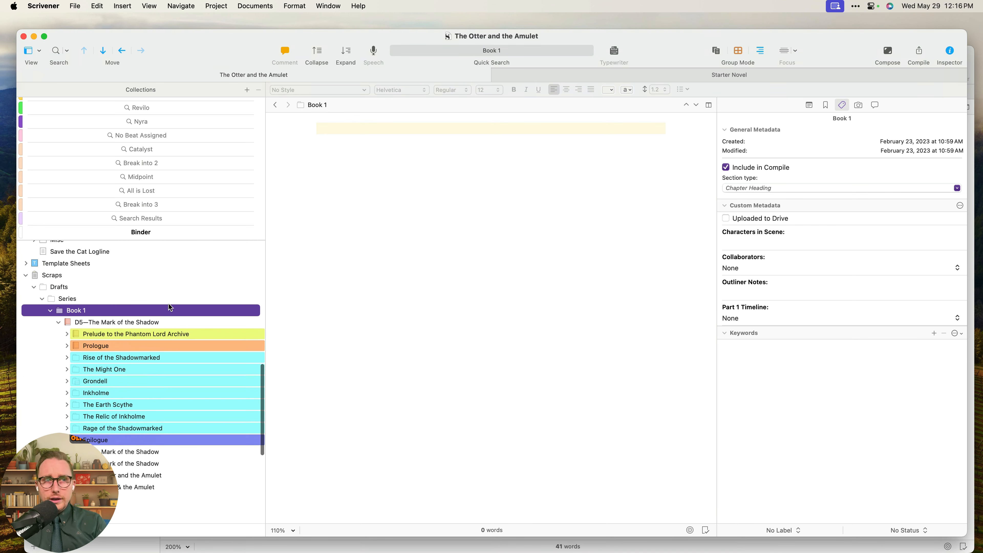
left_click(58, 452)
scroll(110, 447, "down", 5)
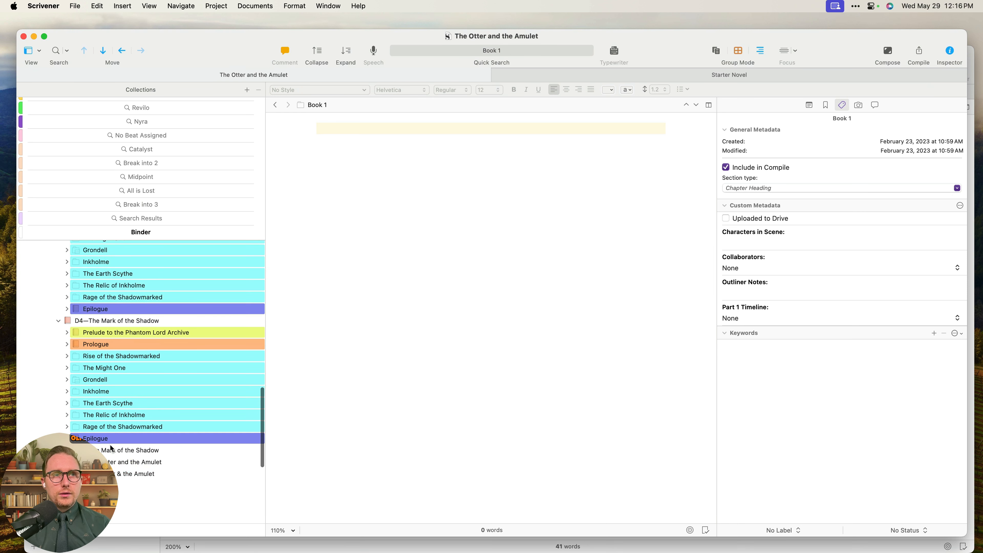
left_click(59, 451)
scroll(117, 457, "down", 5)
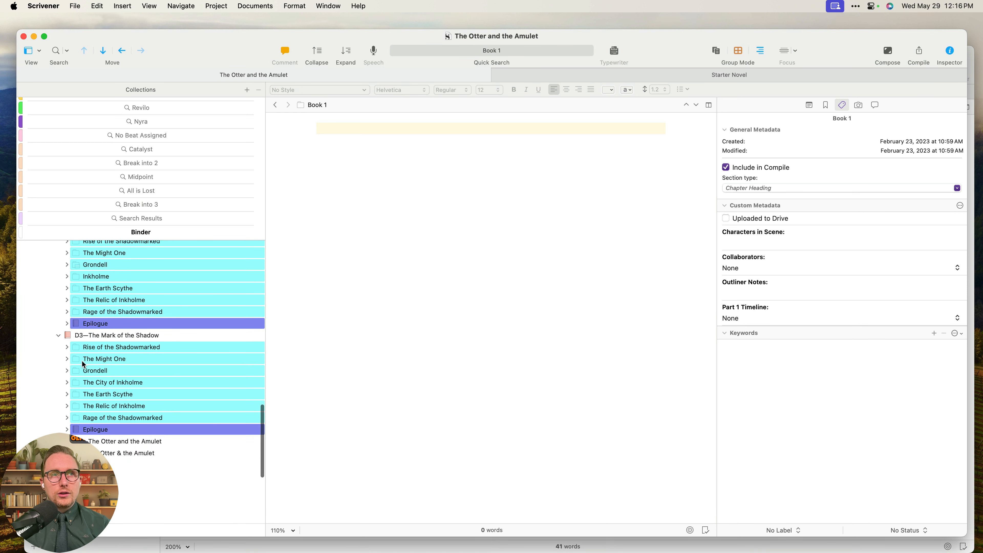
left_click(58, 441)
scroll(109, 368, "down", 5)
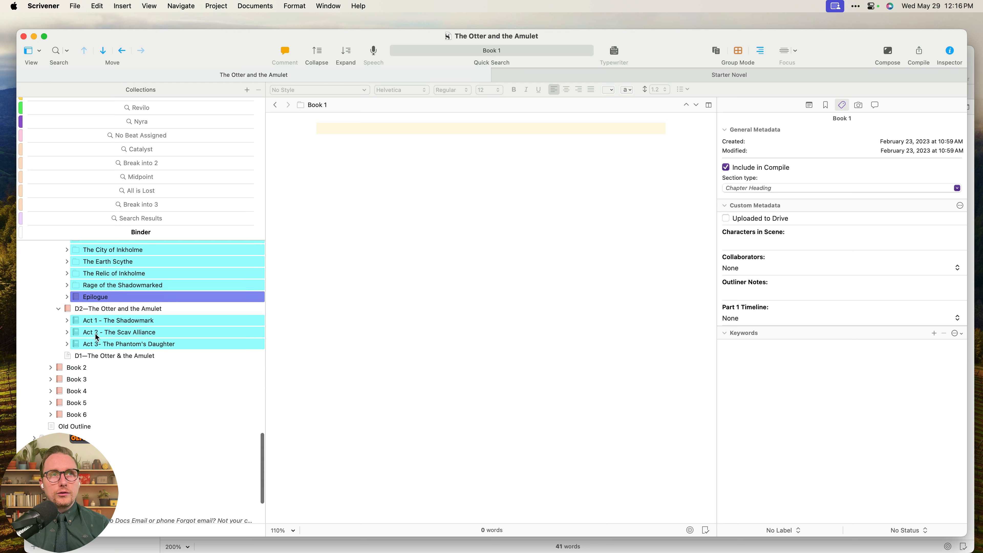
Look over the expanded drafts and the scenes inside Rise of the Shadowmarked in the D3 draft.
scroll(106, 348, "up", 10)
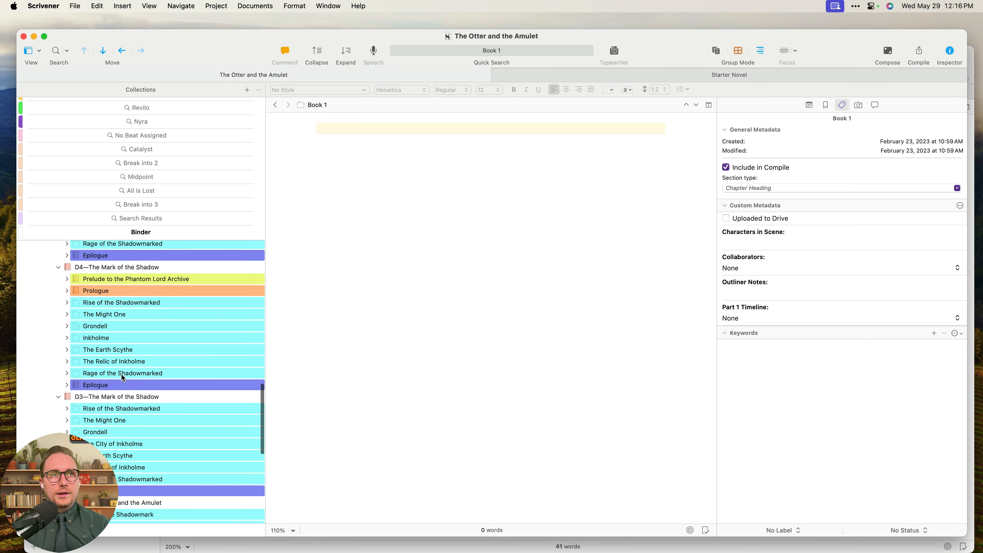
scroll(97, 355, "up", 4)
scroll(127, 385, "down", 7)
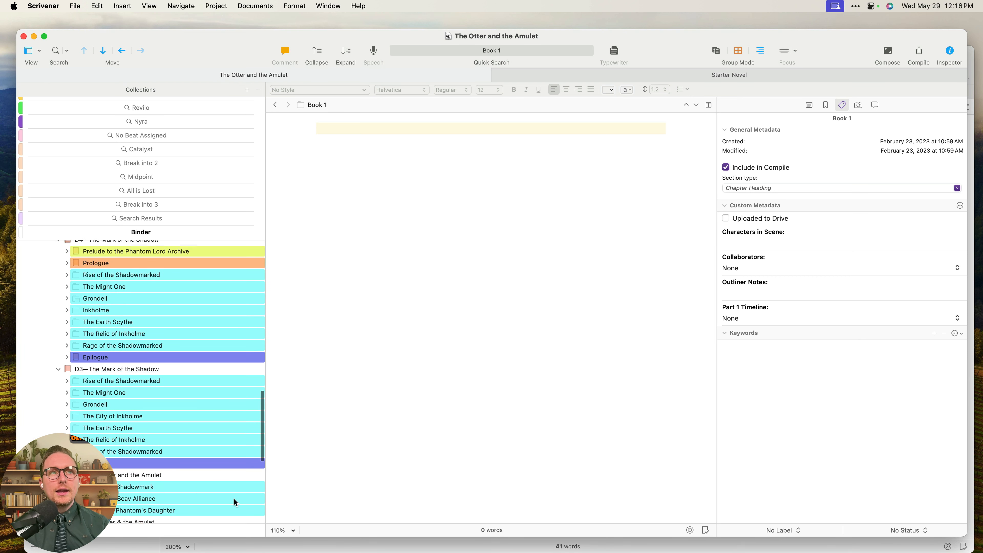
left_click(66, 382)
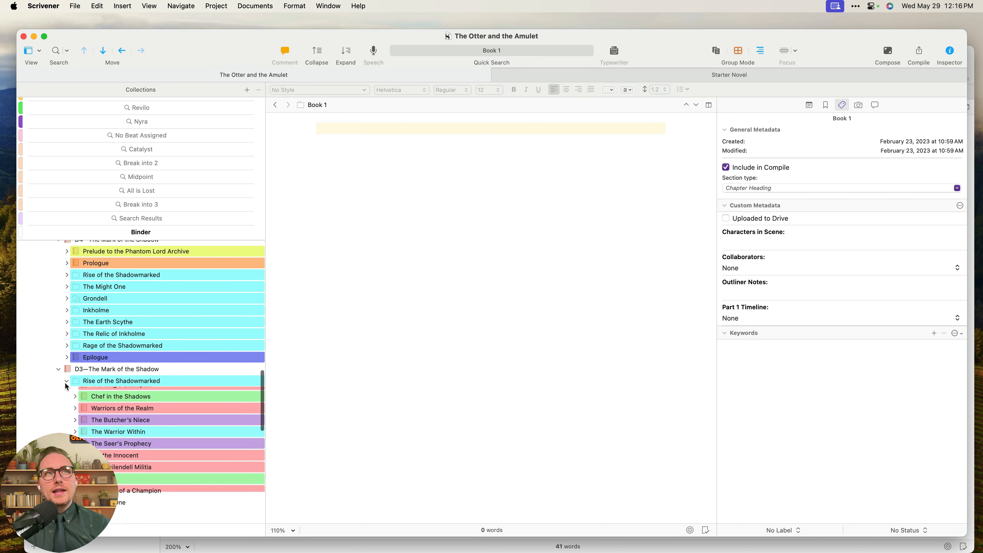
left_click(66, 381)
scroll(68, 365, "up", 7)
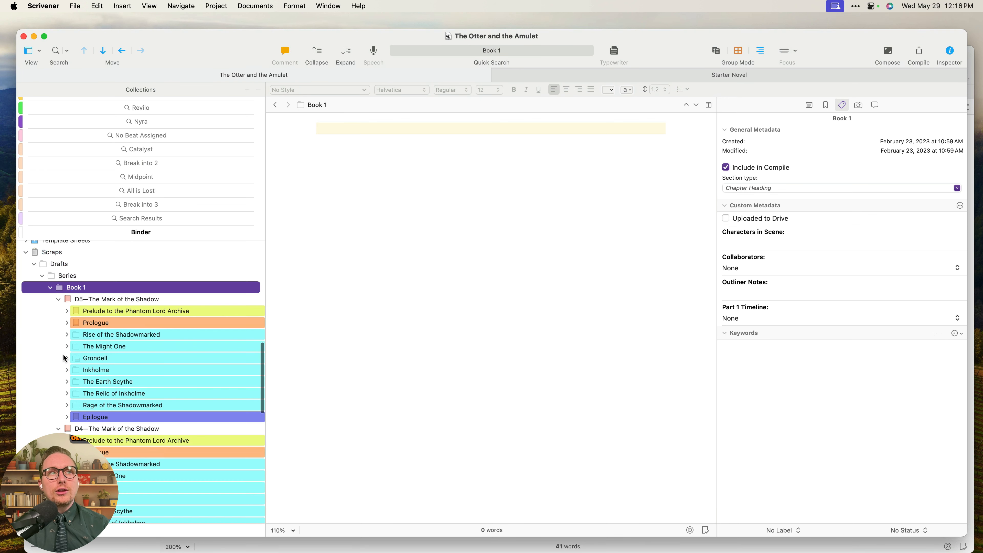
Collapse the D5 to D2 drafts, Book 1, Series, Drafts and Scraps in the binder.
left_click(59, 299)
left_click(58, 311)
left_click(59, 323)
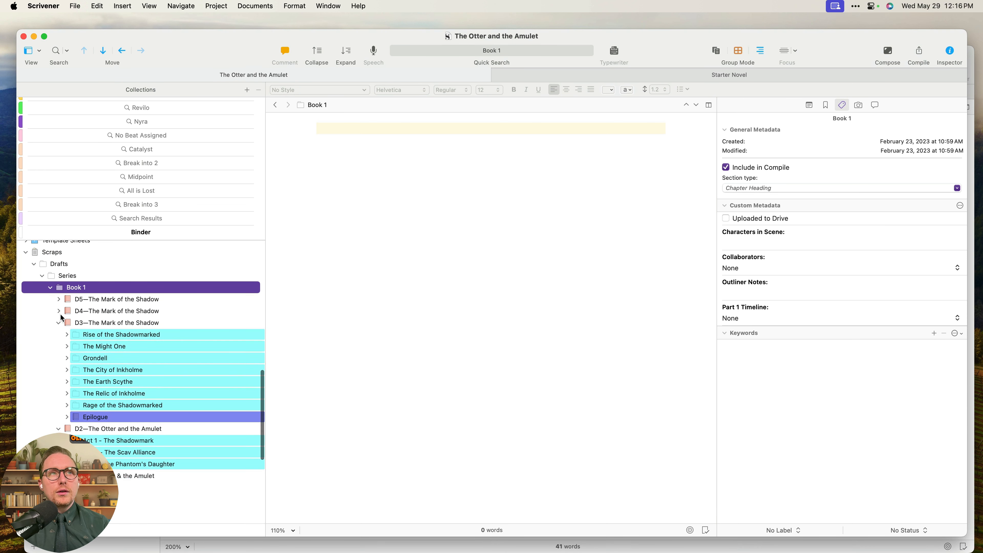
left_click(59, 334)
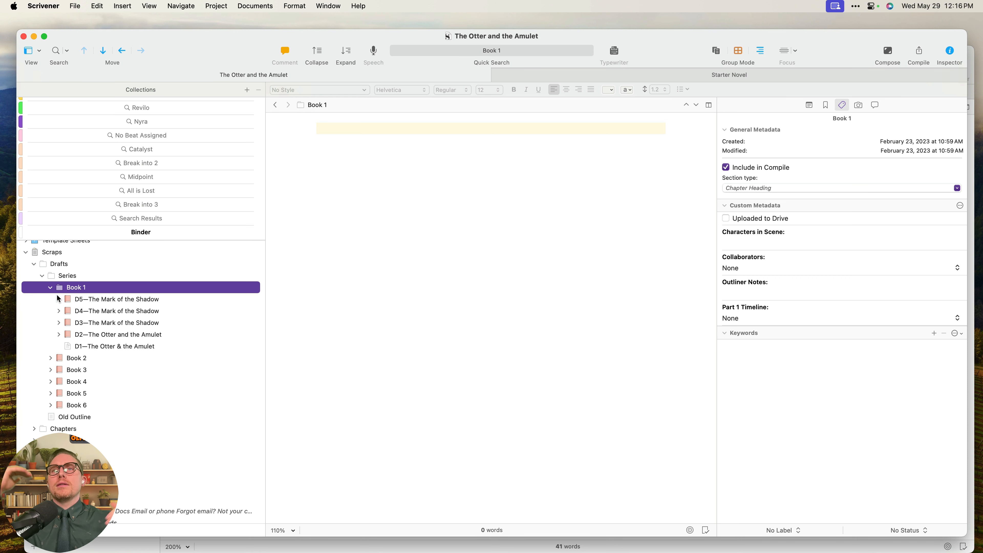
left_click(50, 288)
left_click(41, 276)
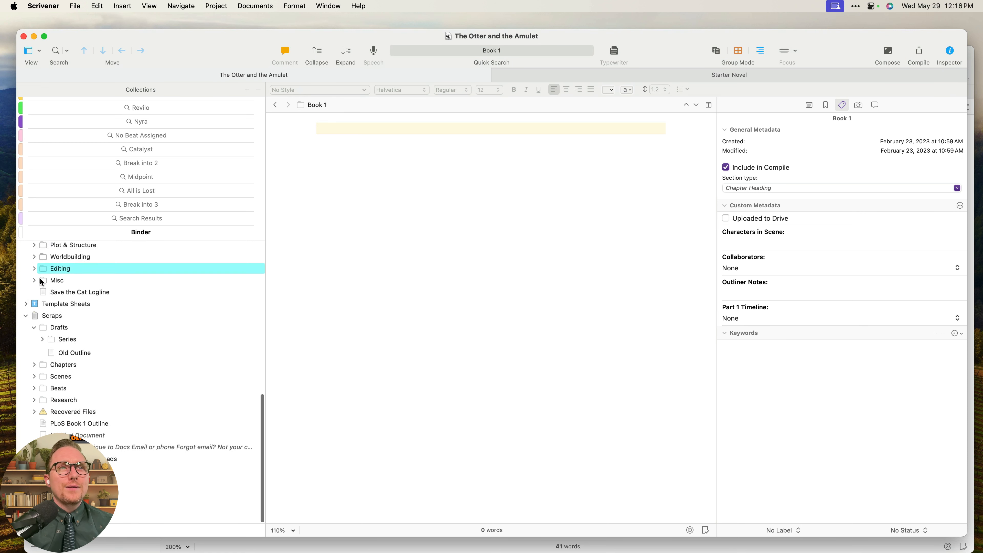
left_click(33, 329)
left_click(27, 342)
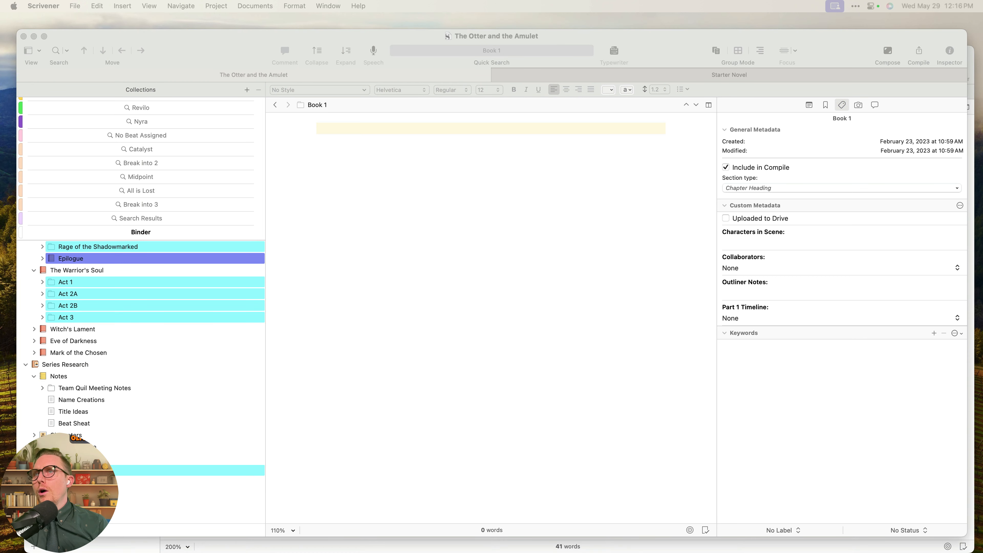
View the comments and footnotes for Book 1, and switch back to the Starter Novel project.
left_click(874, 105)
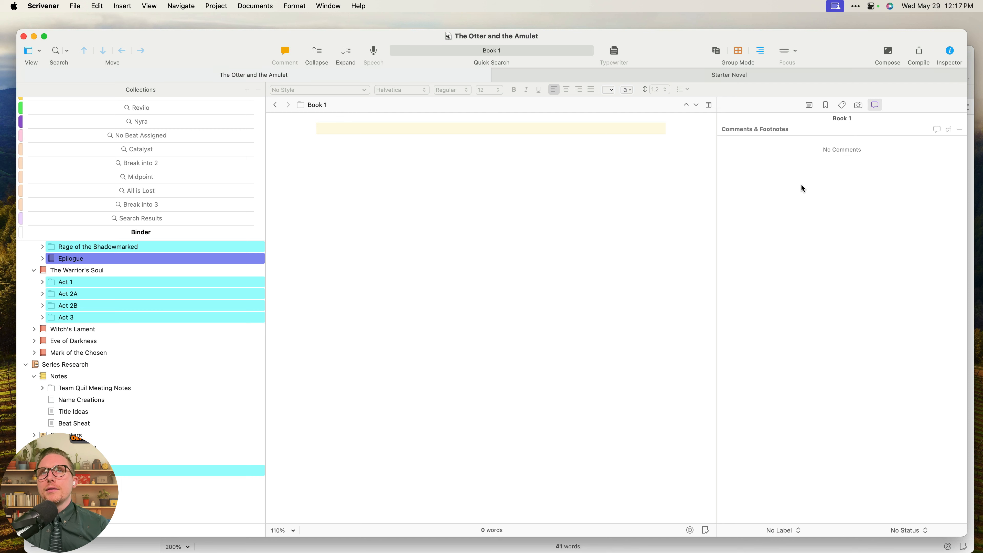
left_click(659, 276)
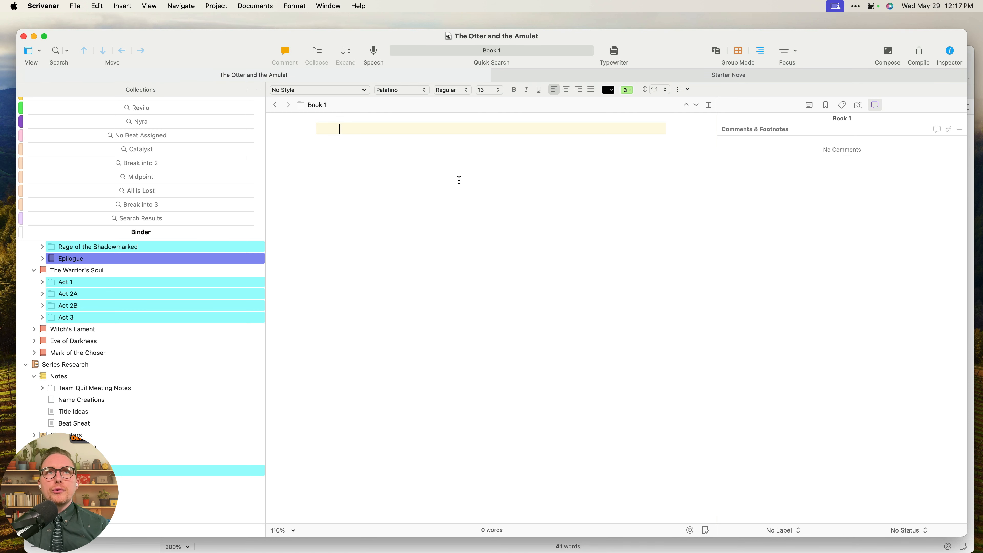
left_click(550, 73)
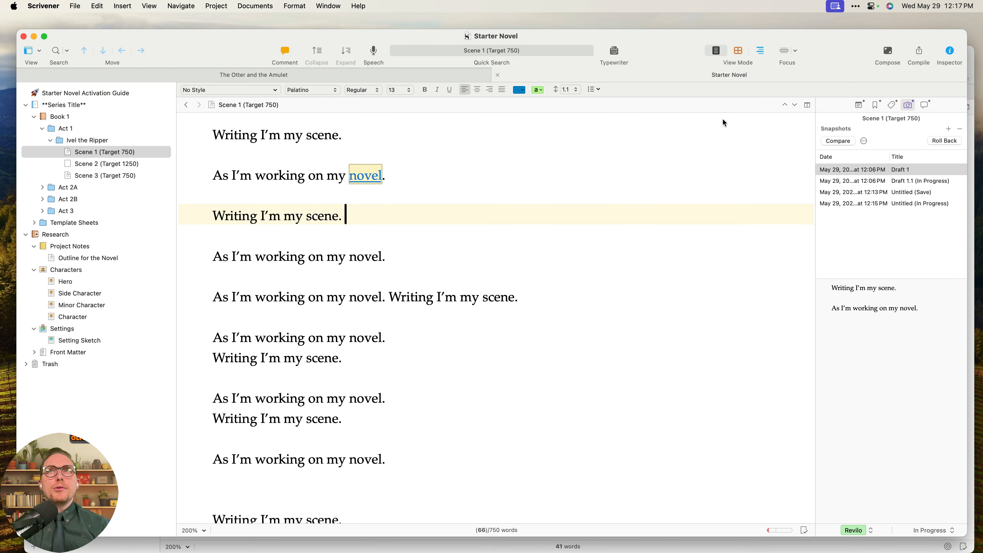
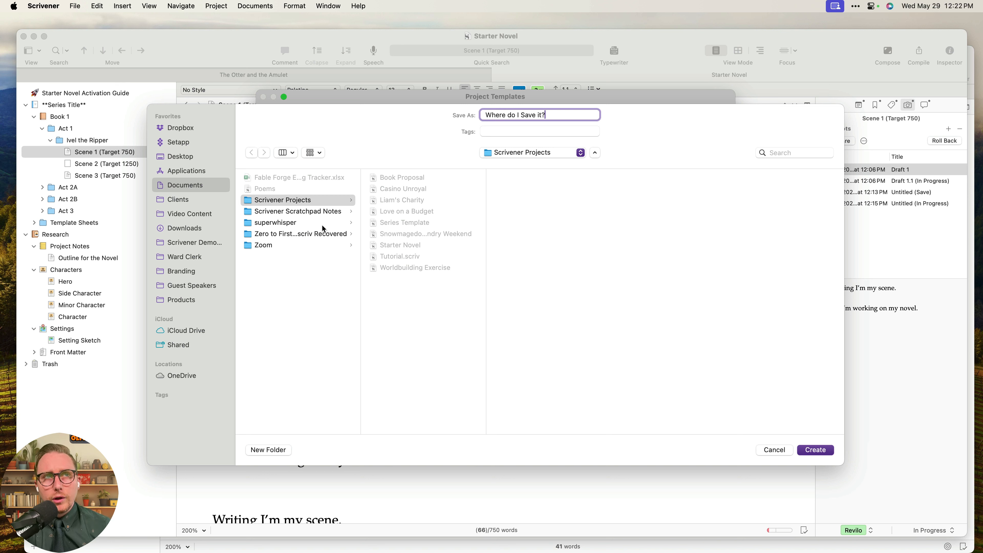
Compare Dropbox with the Scrivener Projects folder in Documents as save locations for the new project "Where do I Save it?".
left_click(208, 127)
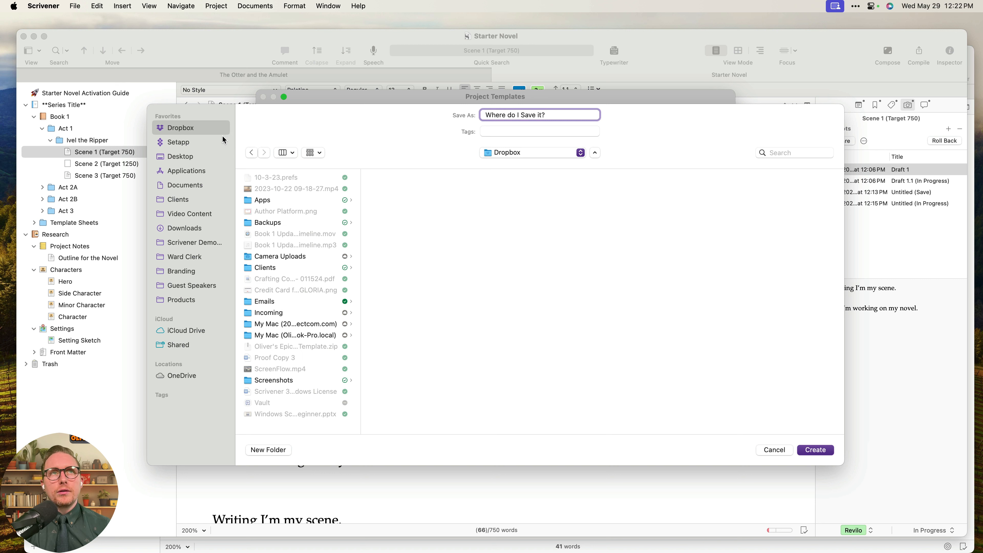
left_click(204, 189)
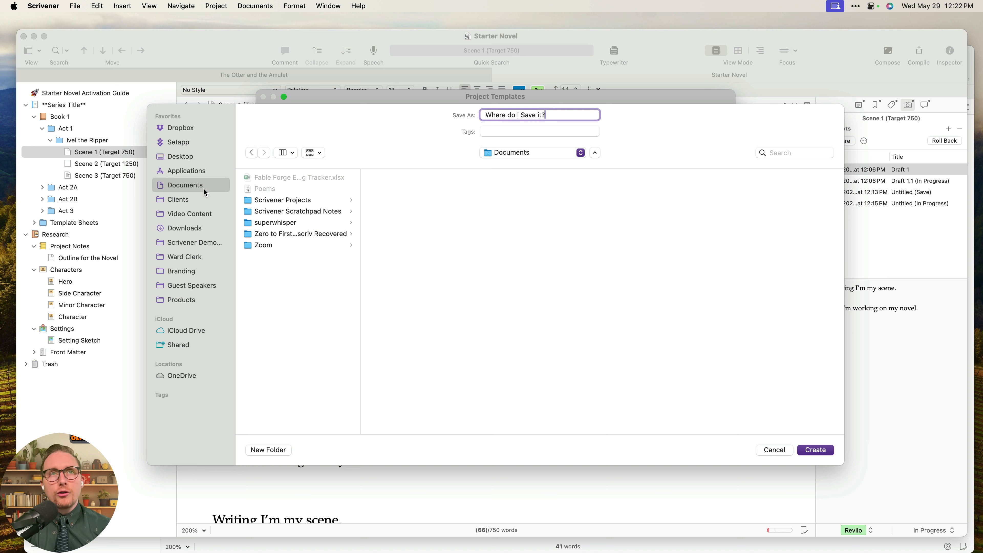
left_click(291, 201)
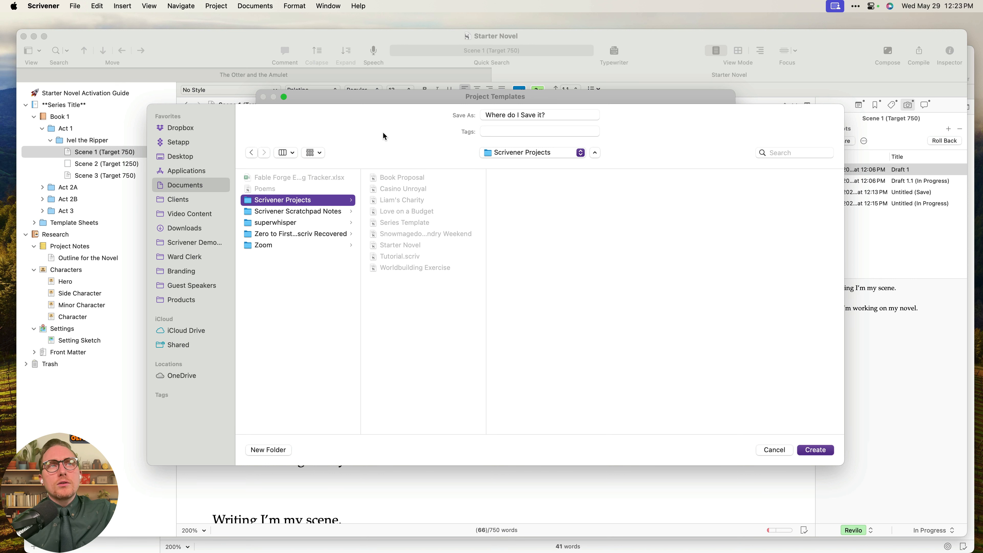
Browse to the Apps > Scrivener folder in Dropbox and look through the projects stored there.
left_click(176, 130)
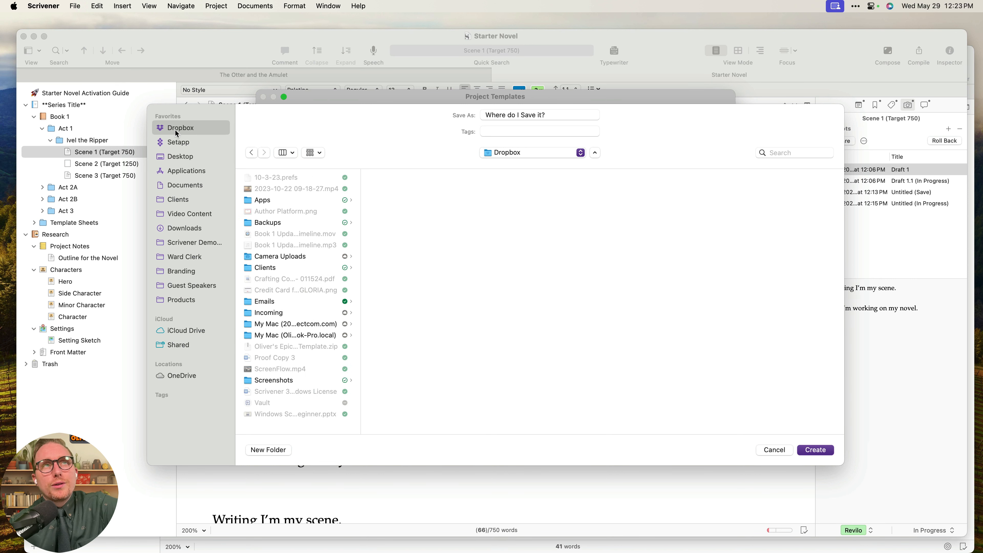
left_click(271, 200)
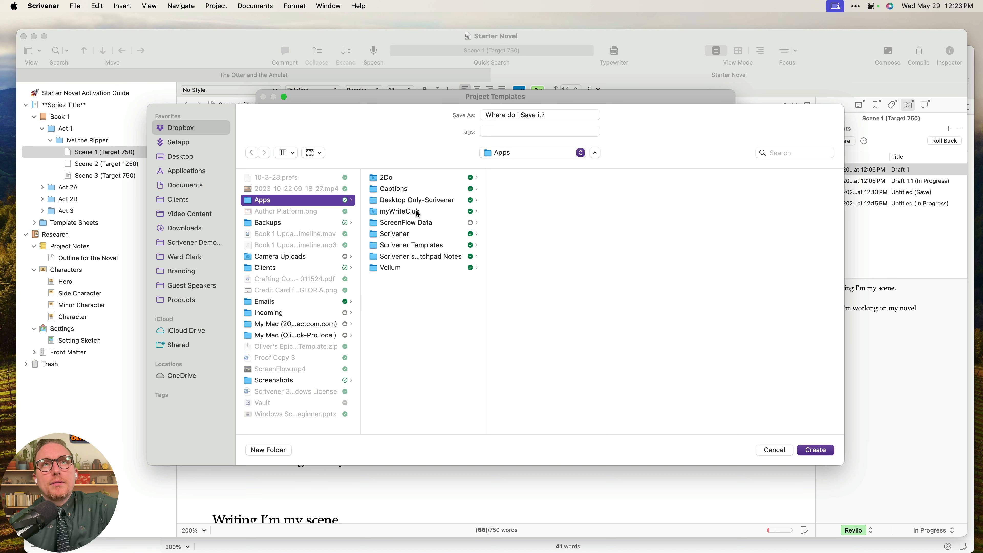
left_click(417, 235)
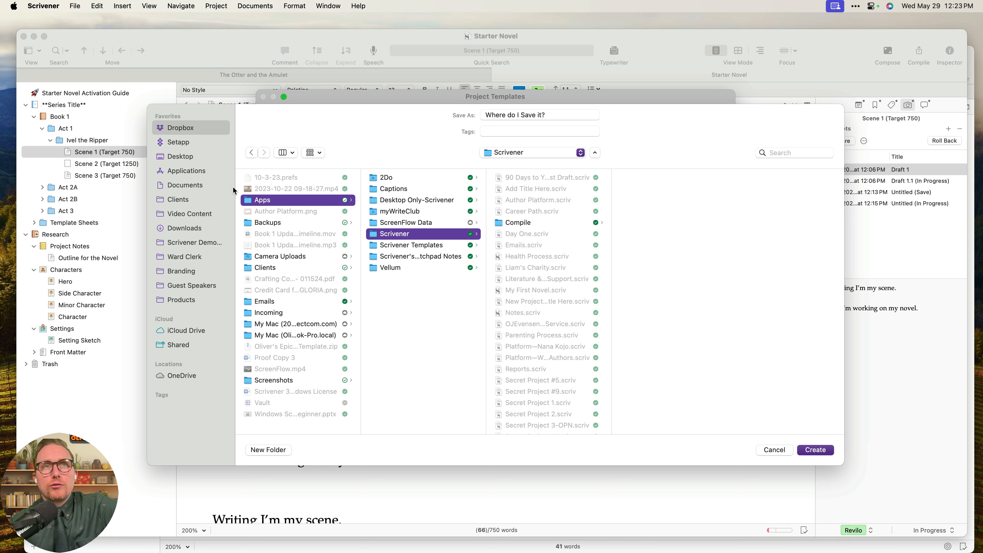
scroll(557, 256, "down", 5)
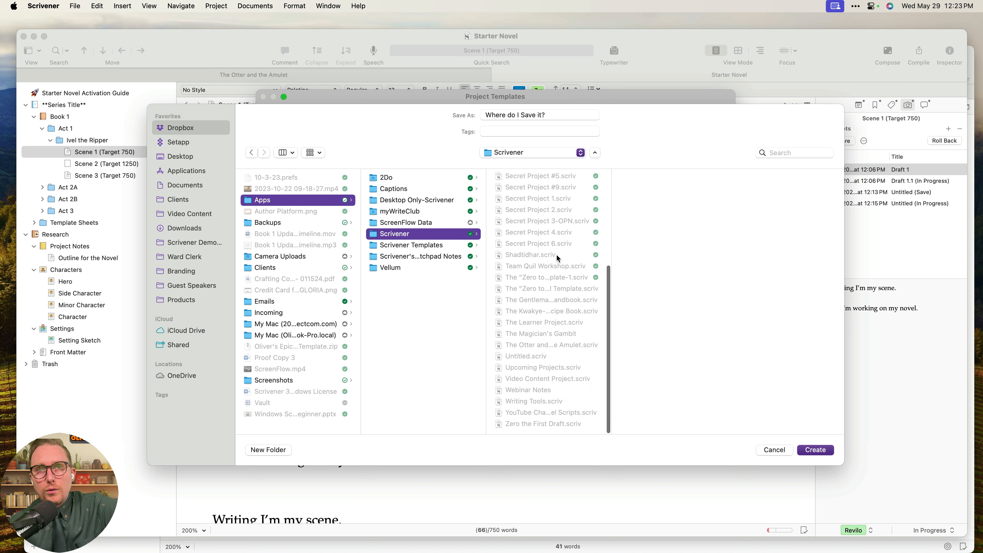
scroll(557, 257, "up", 5)
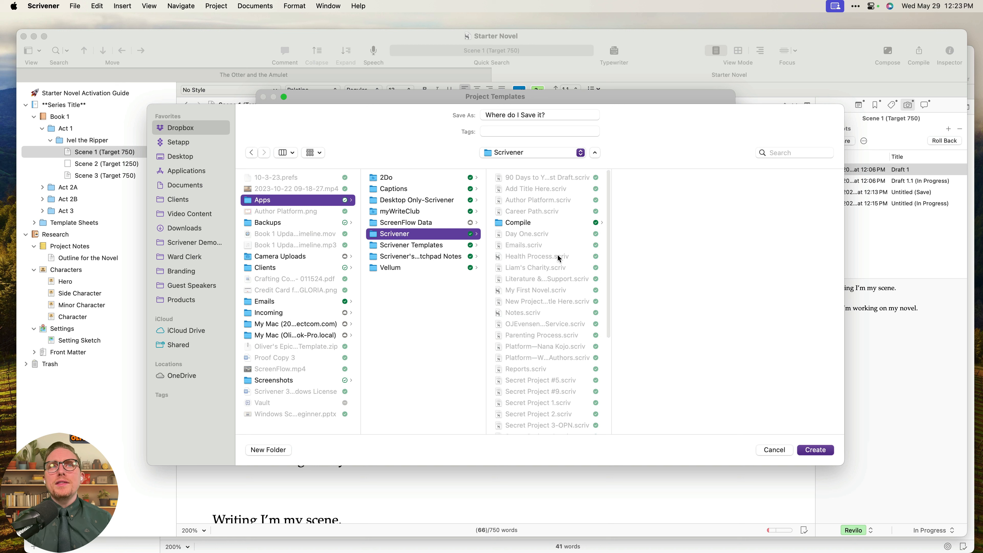
scroll(555, 231, "down", 4)
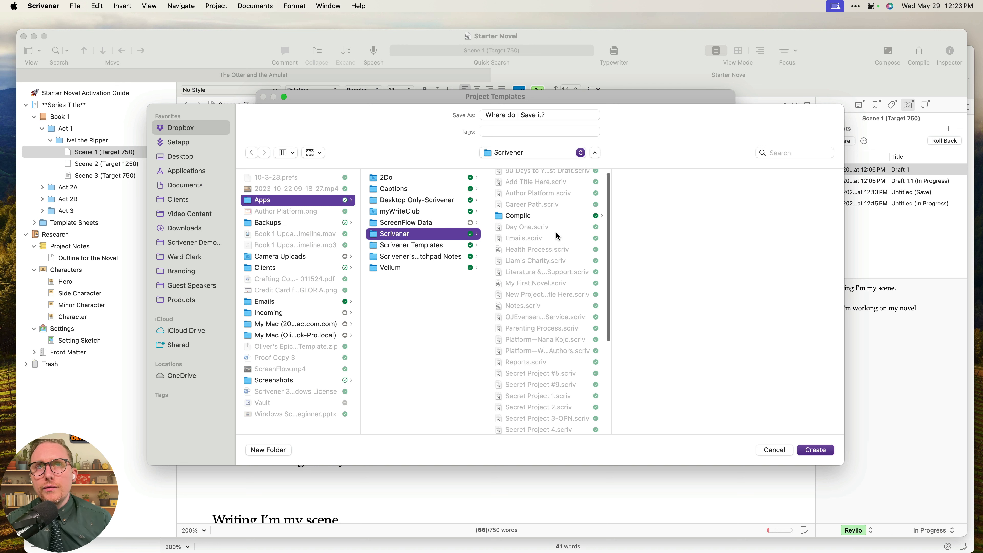
scroll(534, 372, "down", 5)
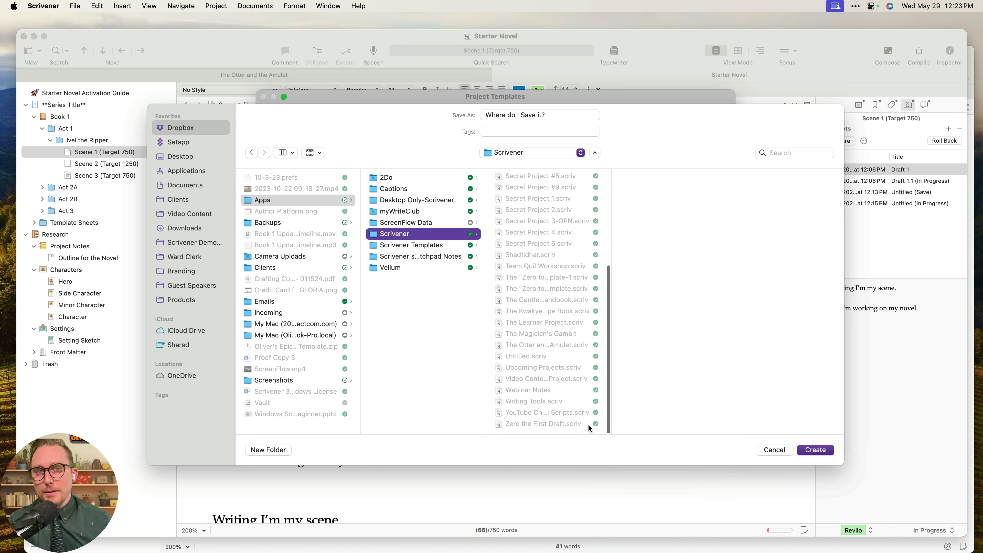
scroll(577, 403, "up", 9)
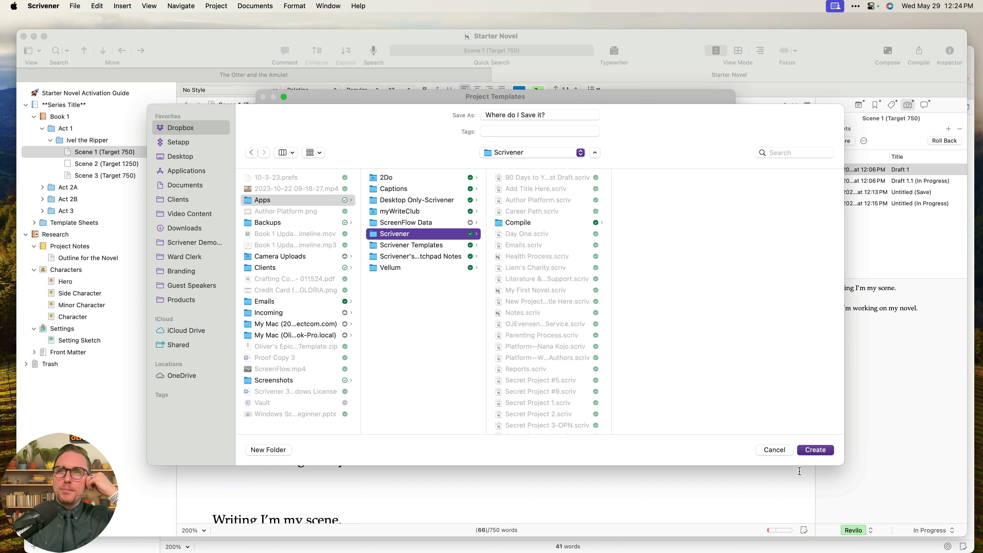
Cancel saving the new project, and view the recent projects list before closing the project templates.
left_click(784, 450)
left_click(79, 5)
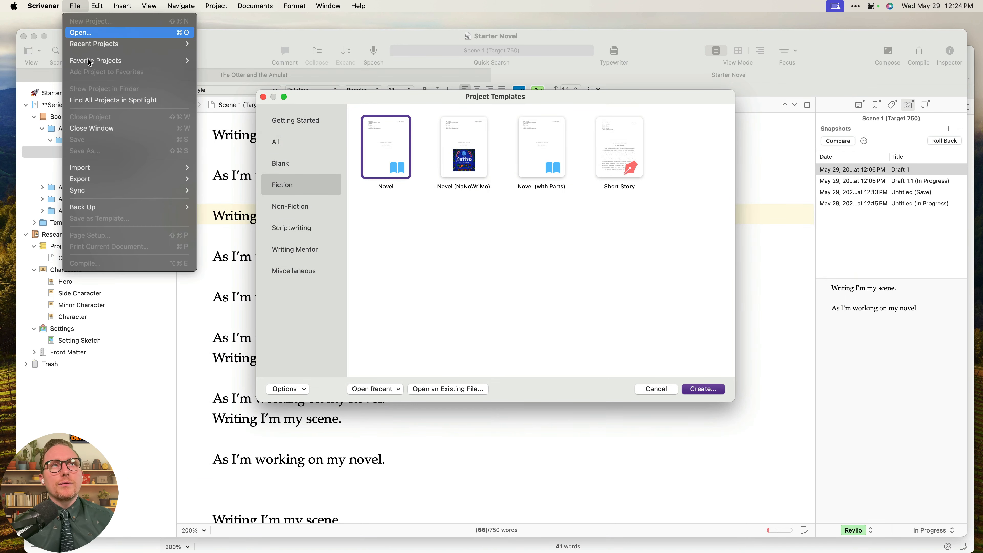
left_click(466, 274)
left_click(392, 389)
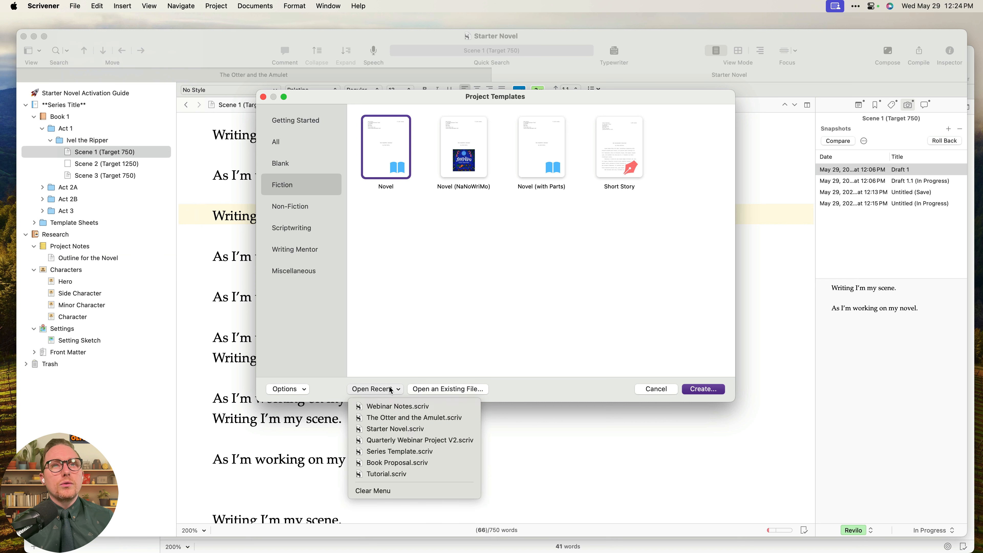
left_click(762, 340)
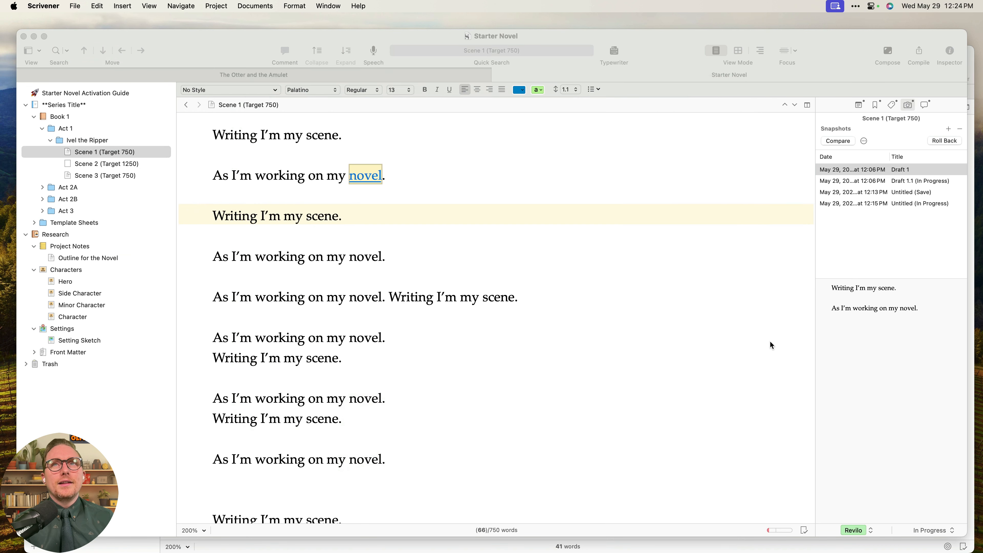
Inspect the destination folder and file name offered for a manual backup of the Starter Novel project, and cancel the backup.
left_click(74, 6)
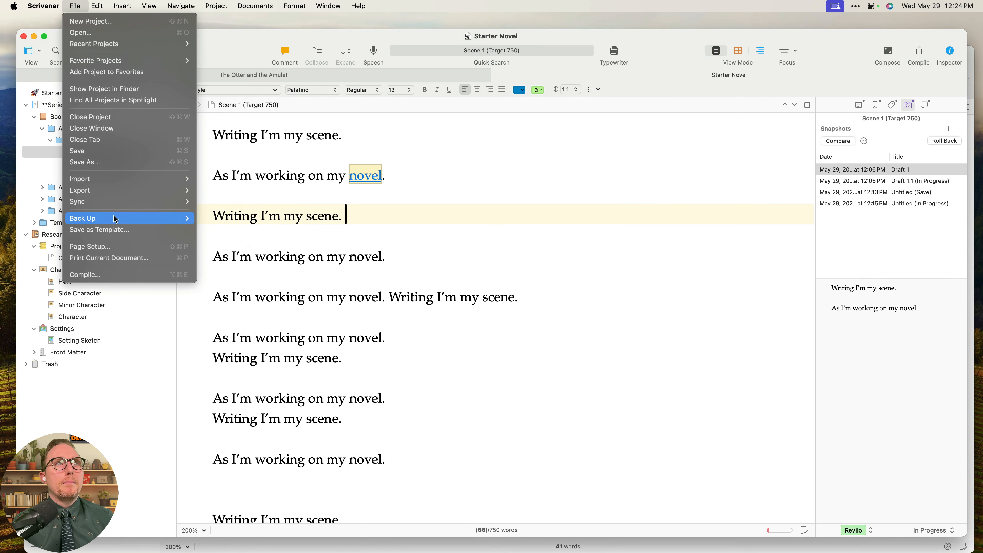
mouse_move(184, 220)
left_click(217, 220)
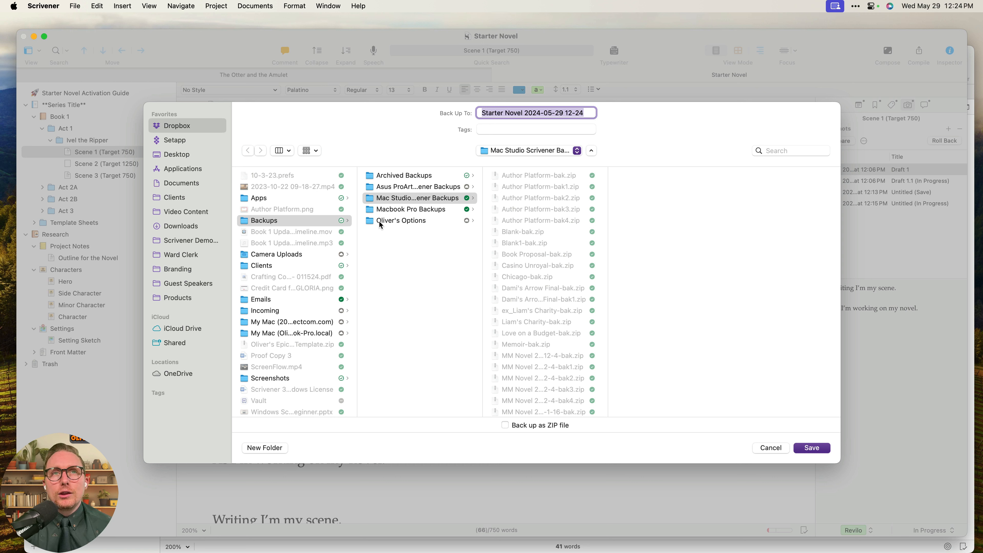
left_click(772, 449)
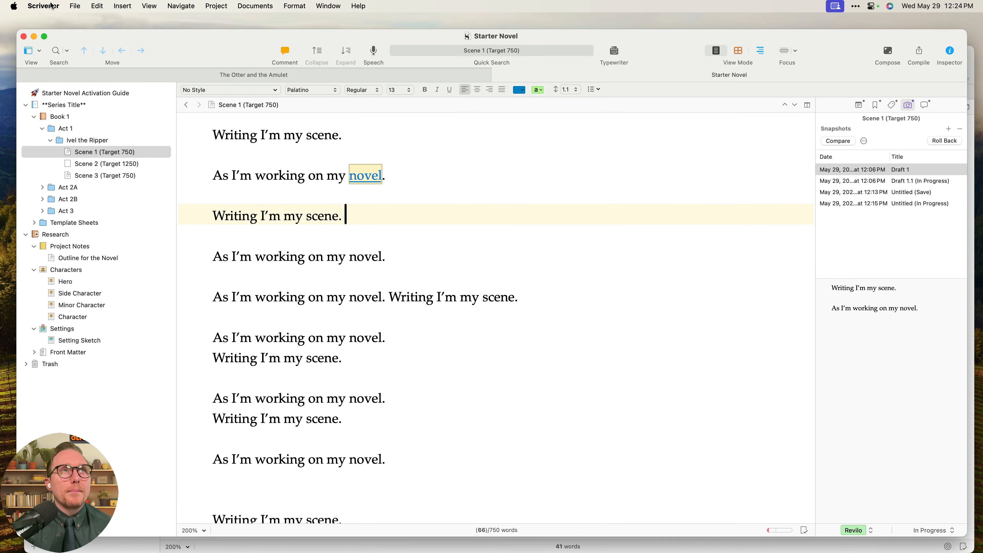
Set the automatic backup location to the Mac Studio Scrivener Backups folder inside Backups, and close the settings.
left_click(43, 6)
left_click(56, 38)
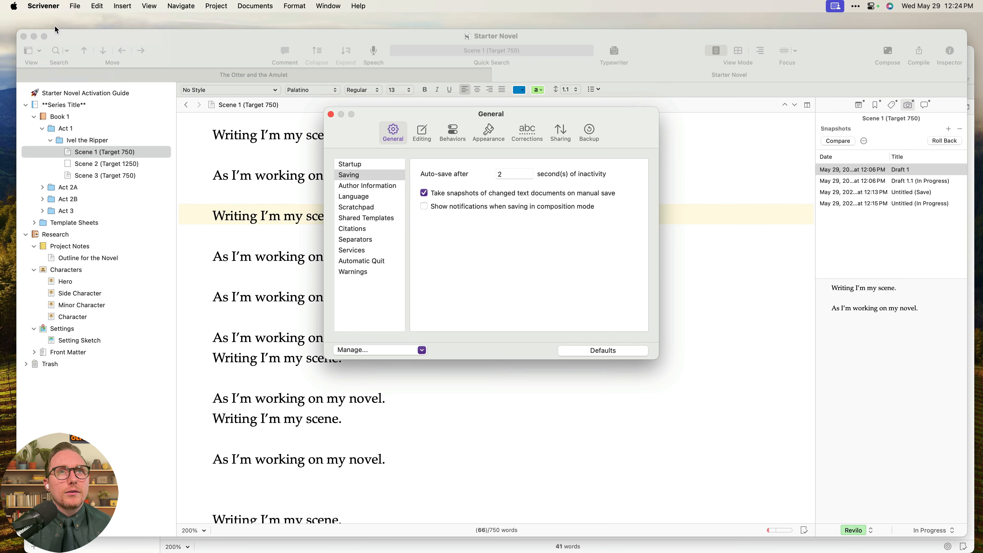
left_click(589, 132)
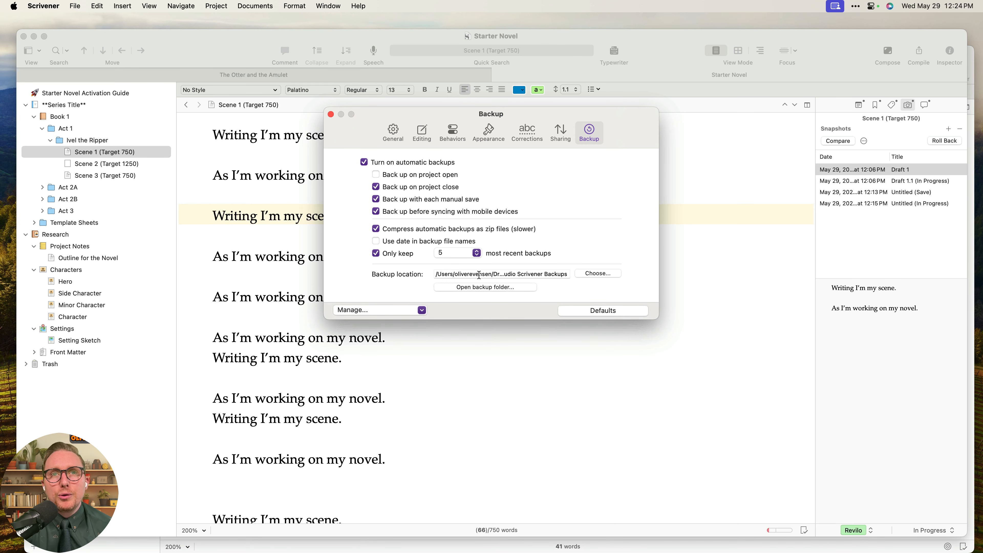
left_click(591, 275)
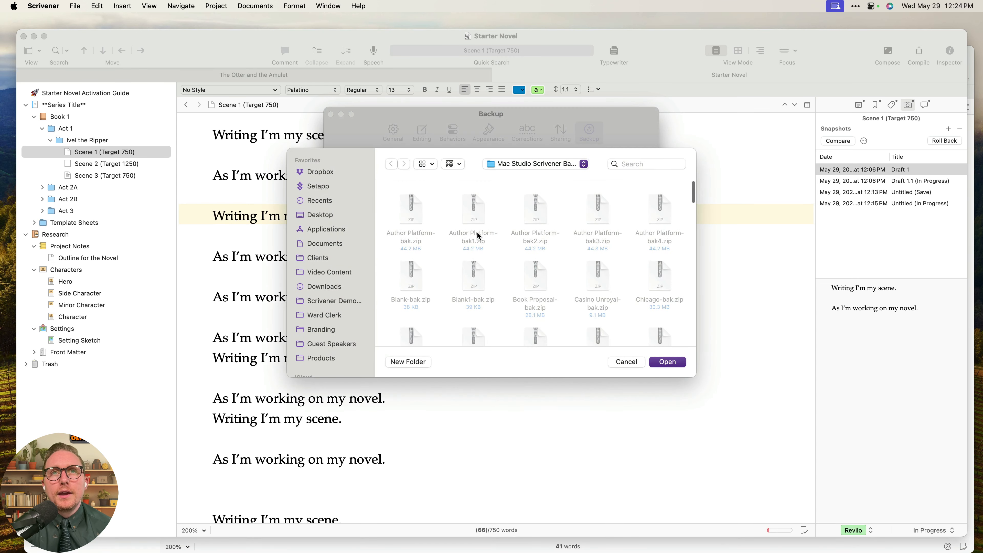
left_click(544, 164)
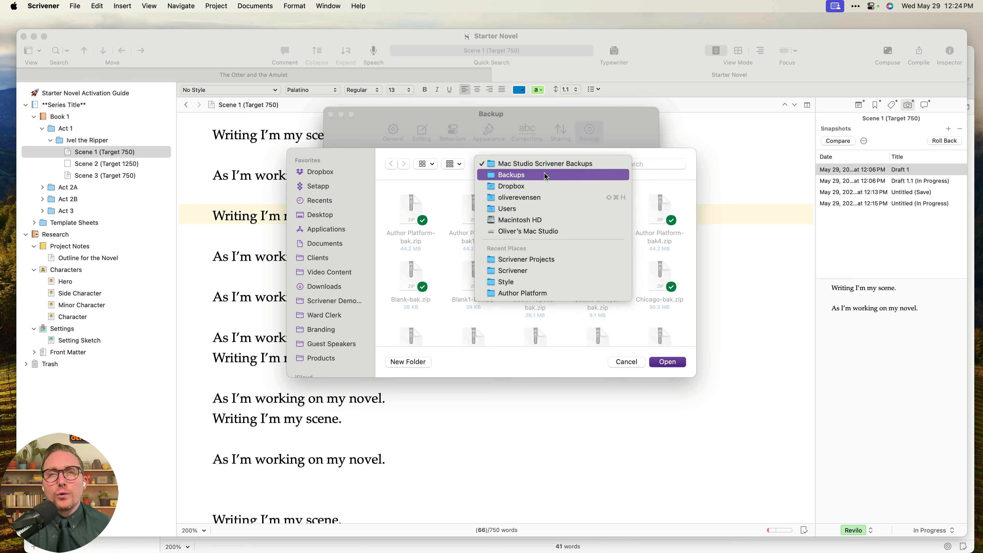
left_click(545, 174)
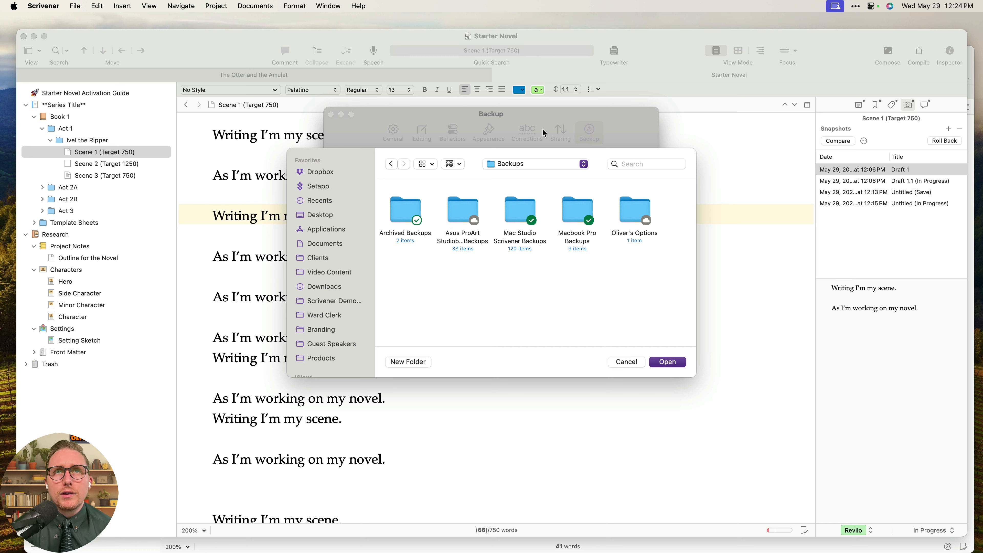
double_click(519, 210)
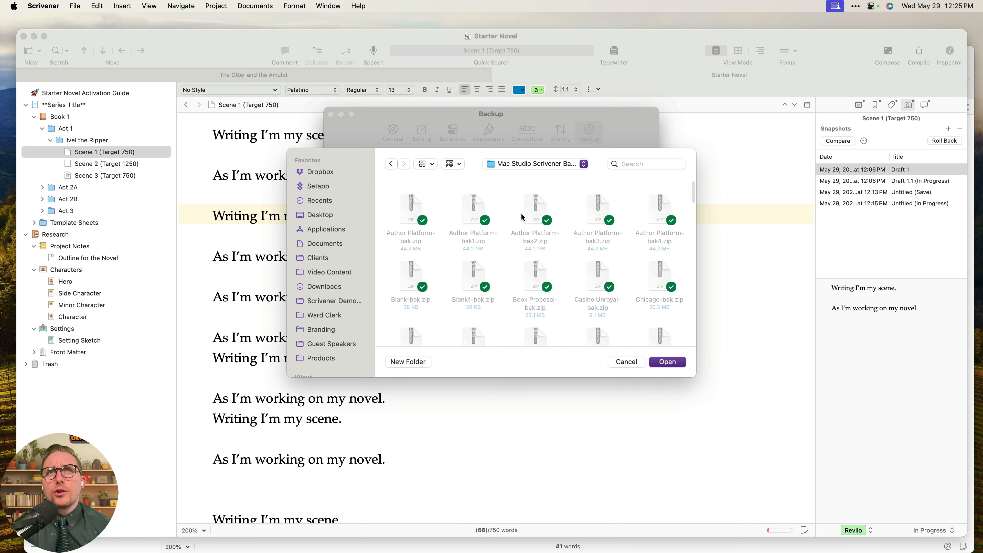
left_click(673, 364)
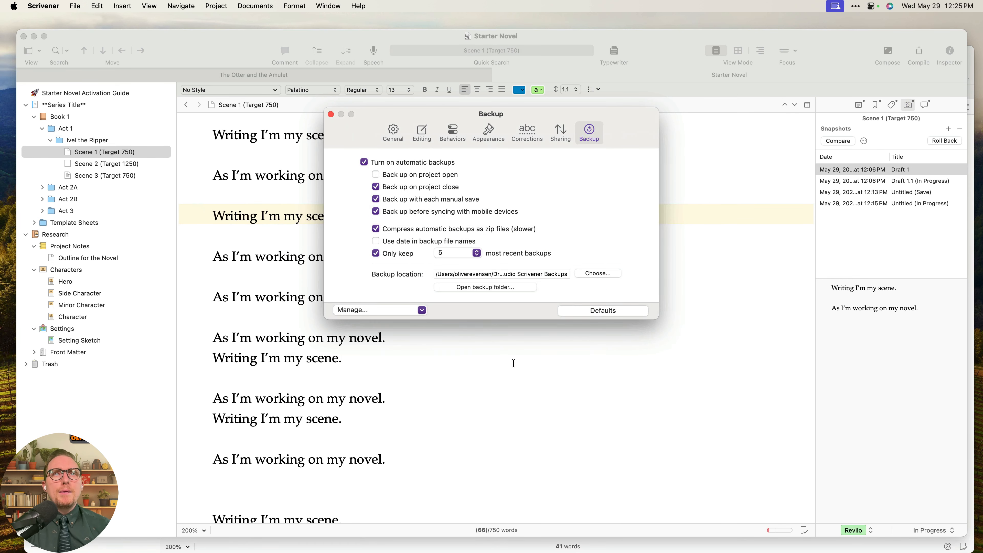
key("super+w")
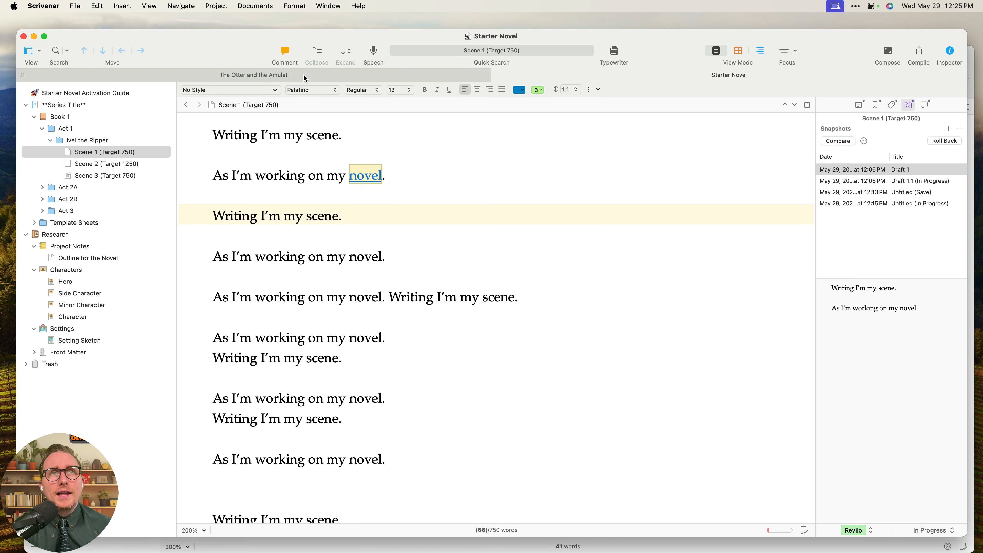
Reopen the backup settings and examine the backup location's Dropbox path, leaving the folder choice without changes.
left_click(48, 7)
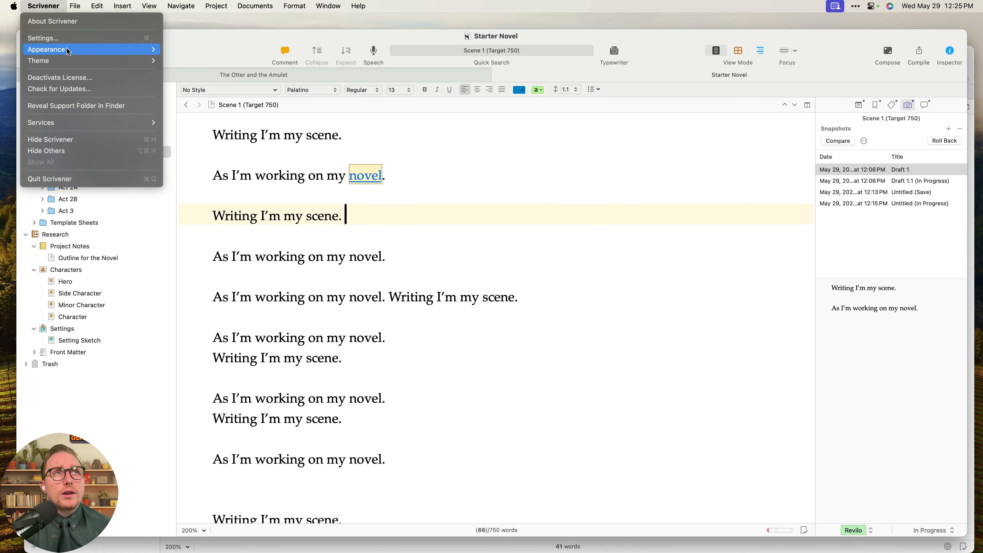
left_click(67, 38)
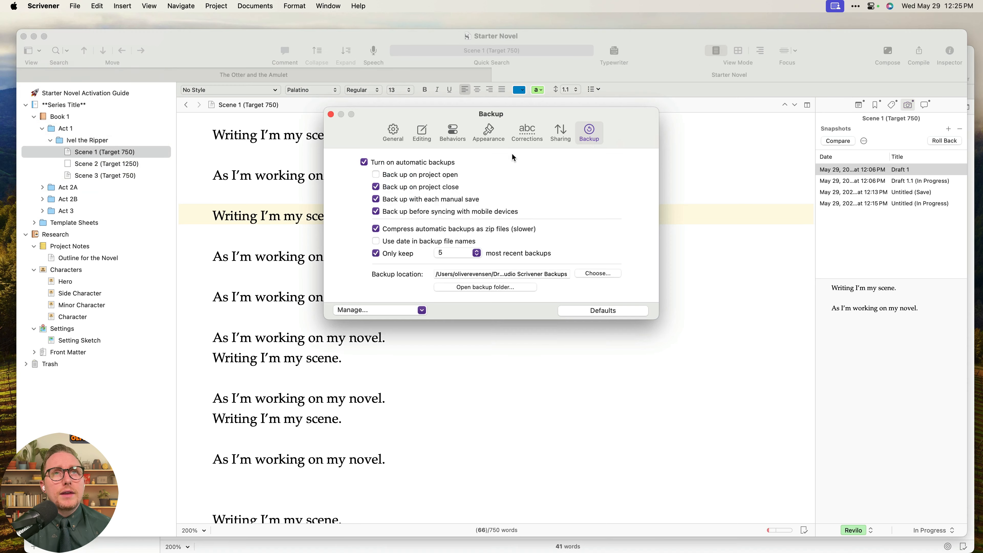
left_click(617, 275)
left_click(626, 357)
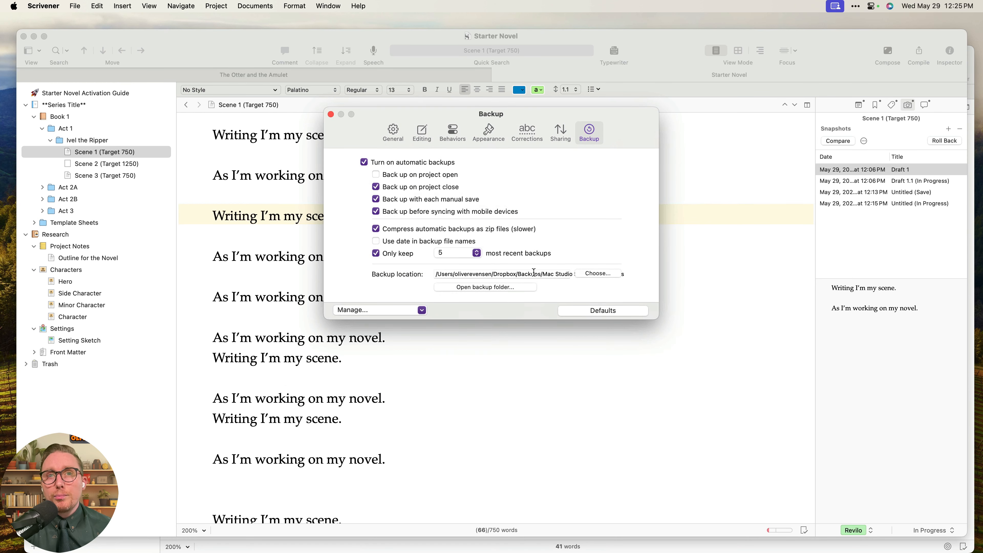
left_click_drag(494, 273, 619, 274)
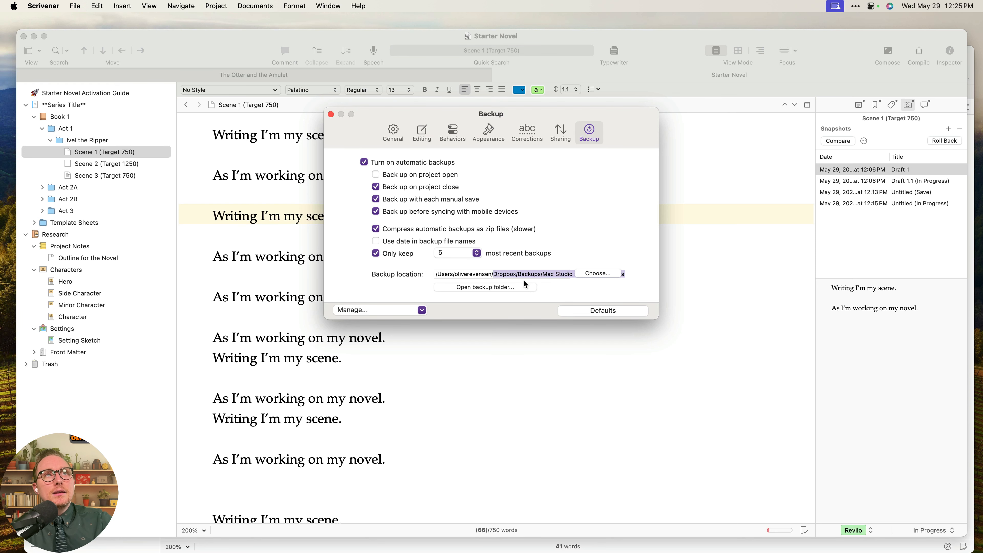
left_click(600, 276)
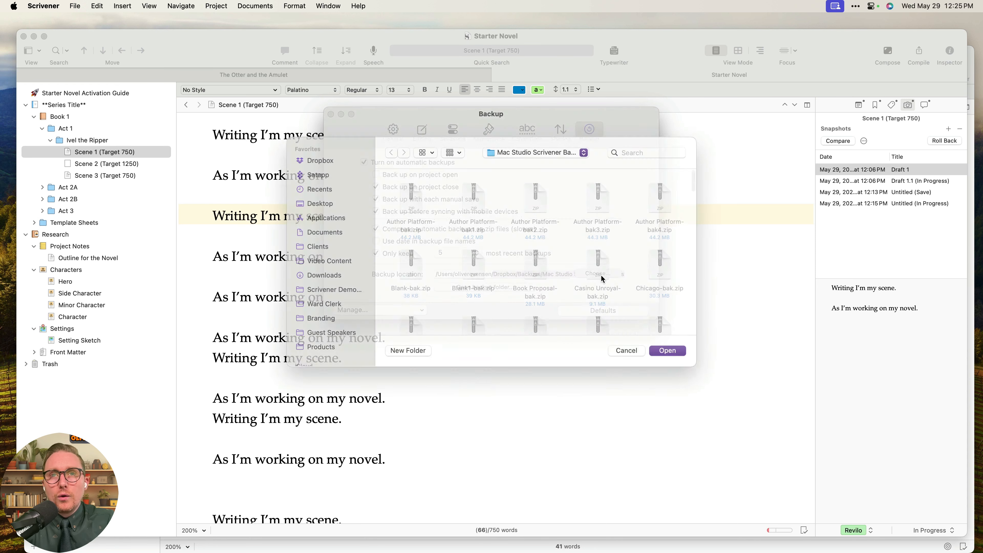
left_click(626, 362)
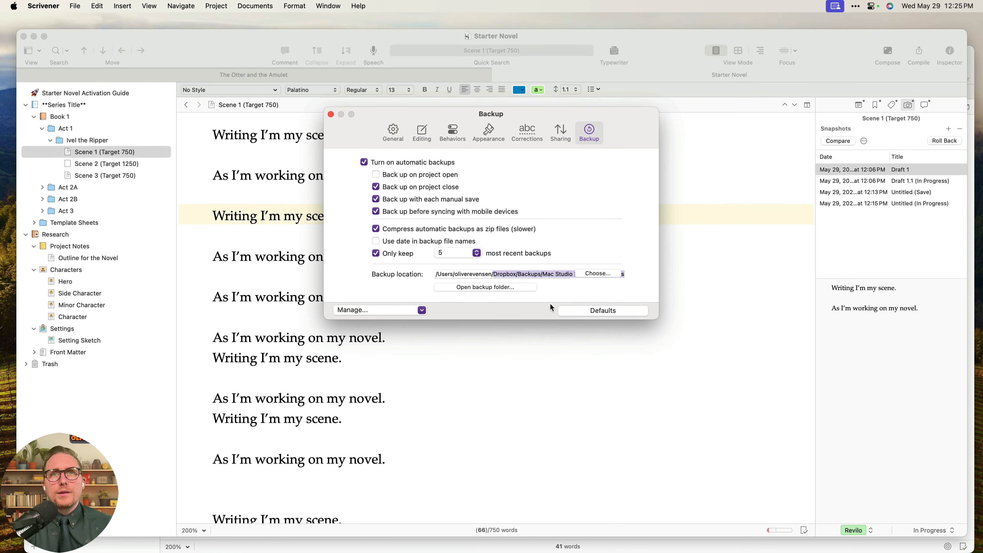
Open the backup folder in Finder and look through the zipped project backups.
left_click(511, 286)
left_click_drag(564, 248, 509, 185)
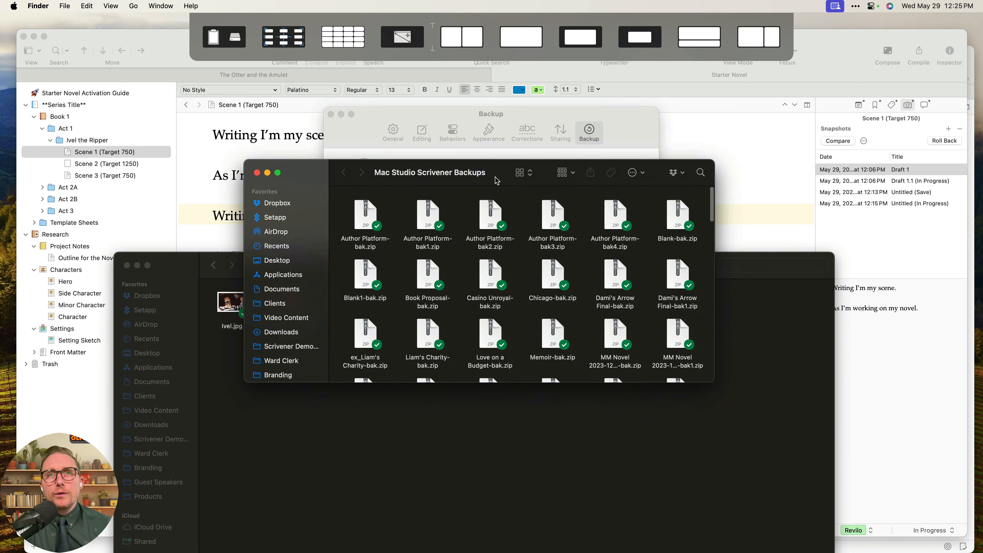
scroll(583, 290, "down", 15)
scroll(584, 290, "up", 15)
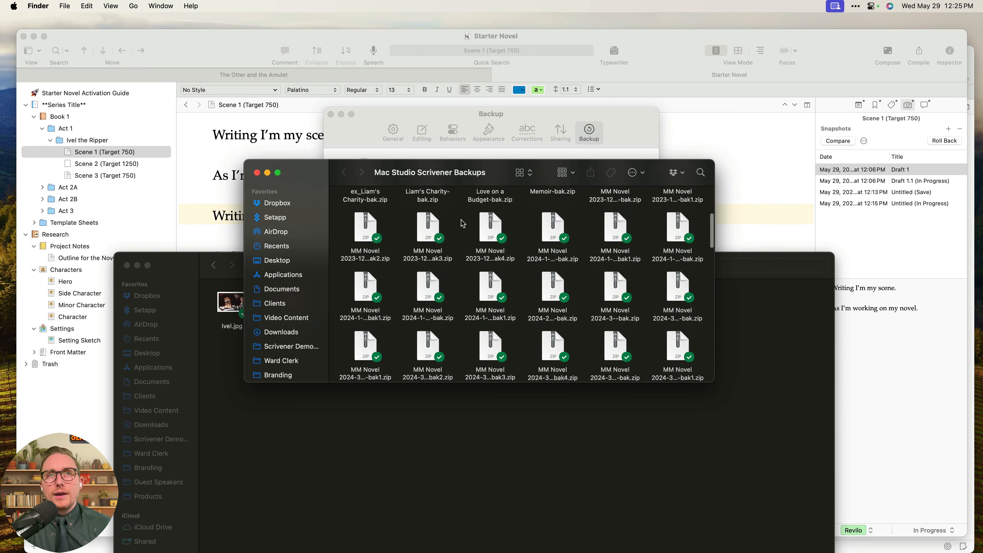
Go up from the Mac Studio Scrivener Backups folder to the main Dropbox folder.
right_click(440, 167)
left_click(419, 175)
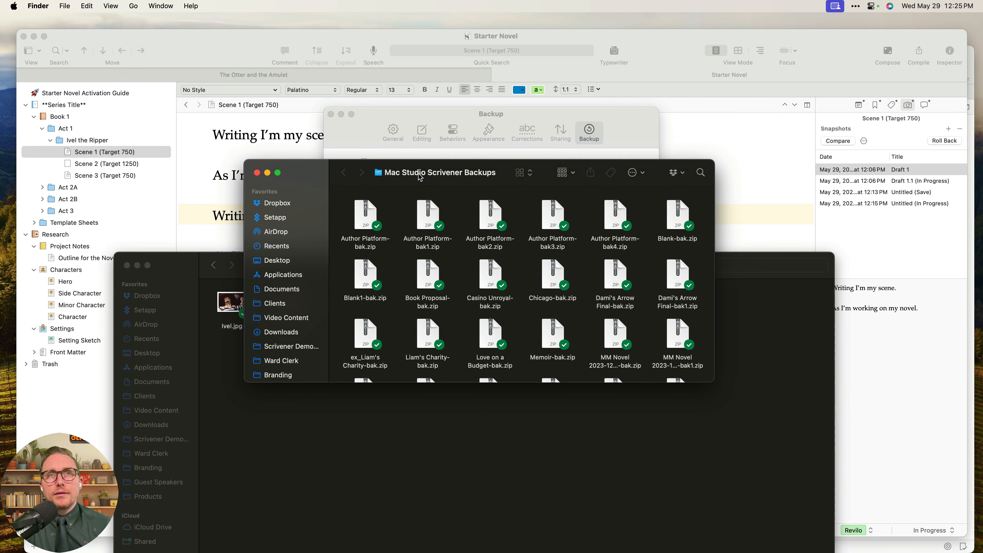
right_click(400, 173)
left_click(404, 194)
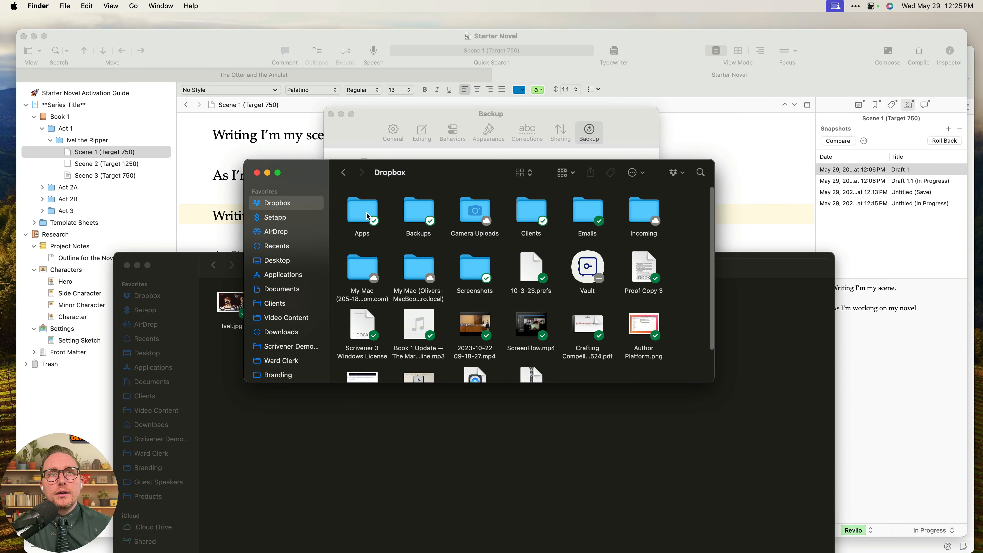
Open the Scrivener folder inside Dropbox's Apps folder and look through the saved projects.
double_click(367, 216)
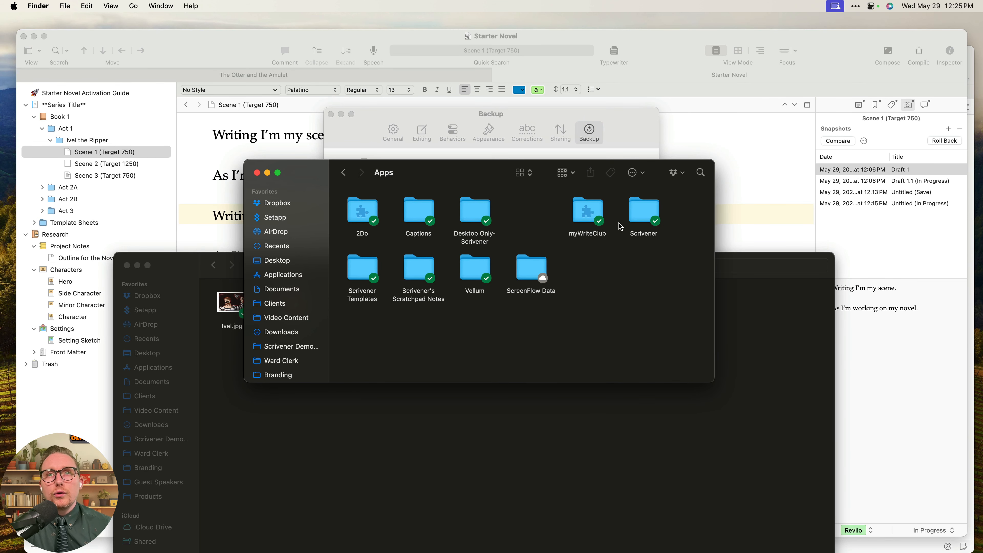
double_click(643, 215)
scroll(565, 270, "down", 5)
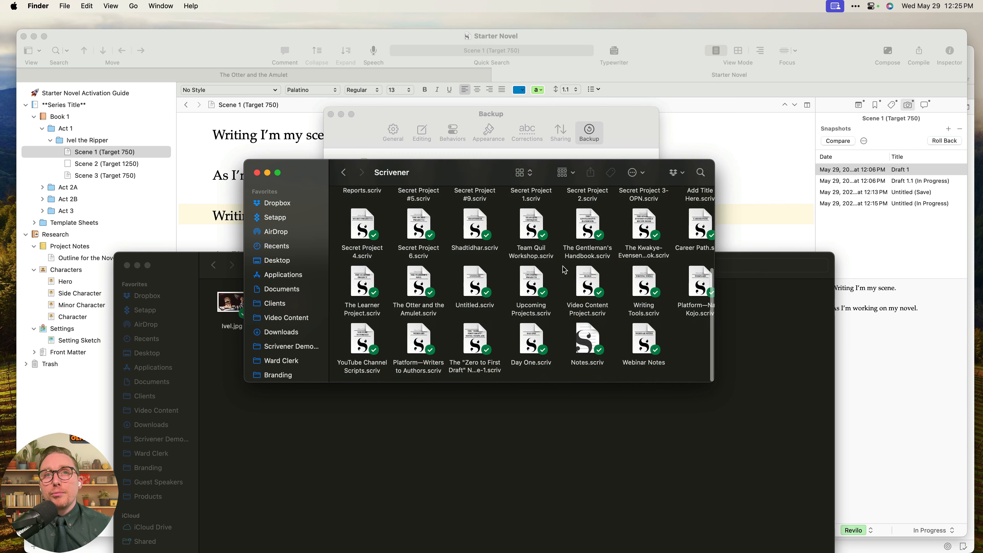
Close both Finder windows and the backup settings window.
left_click(257, 173)
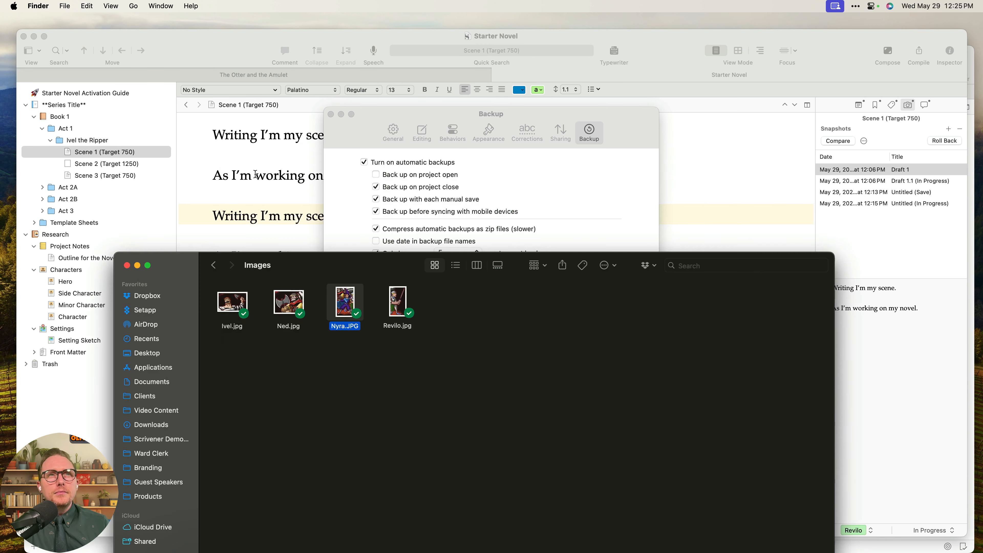
left_click_drag(151, 275, 167, 165)
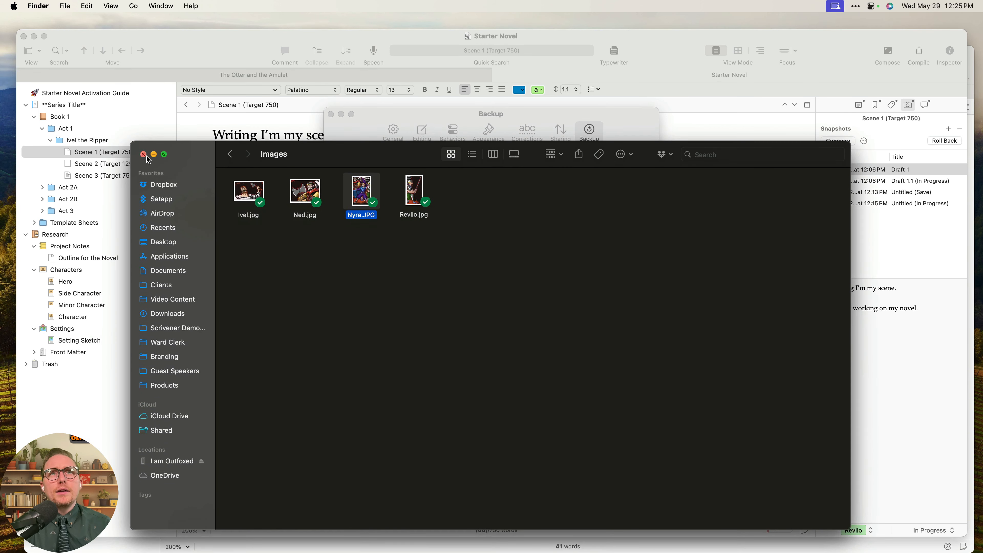
left_click(143, 156)
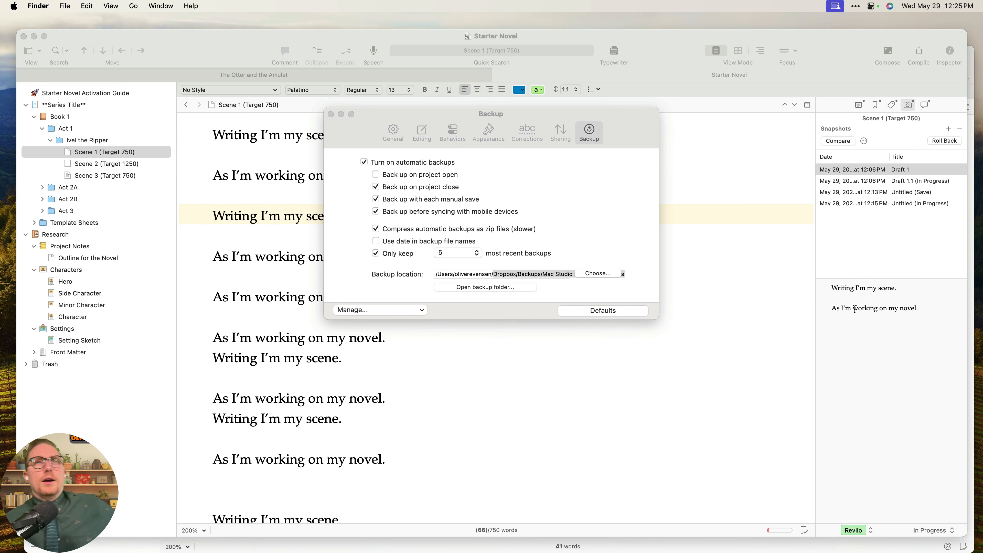
left_click(330, 114)
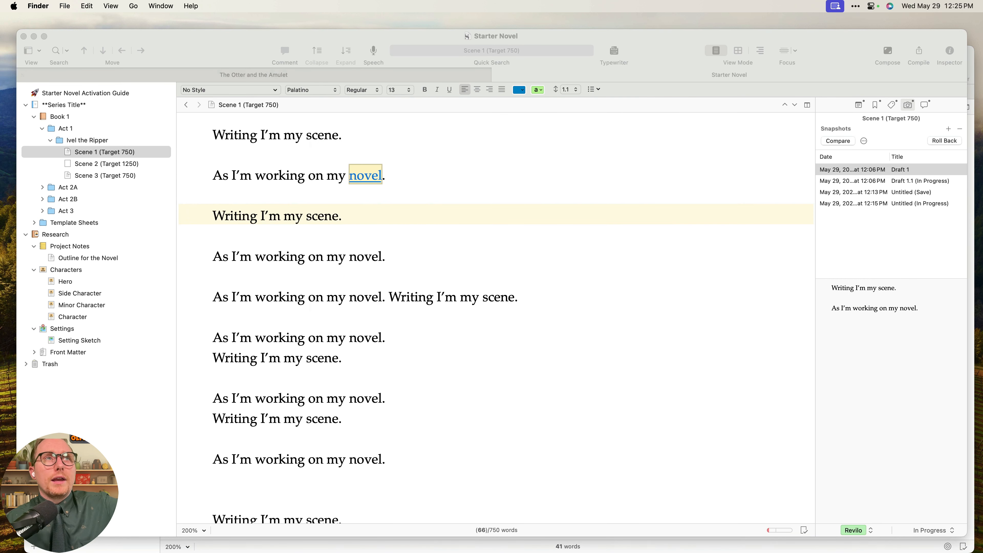
Open a new Finder window and go to the Scrivener folder inside Dropbox's Apps folder.
key("ctrl+Up")
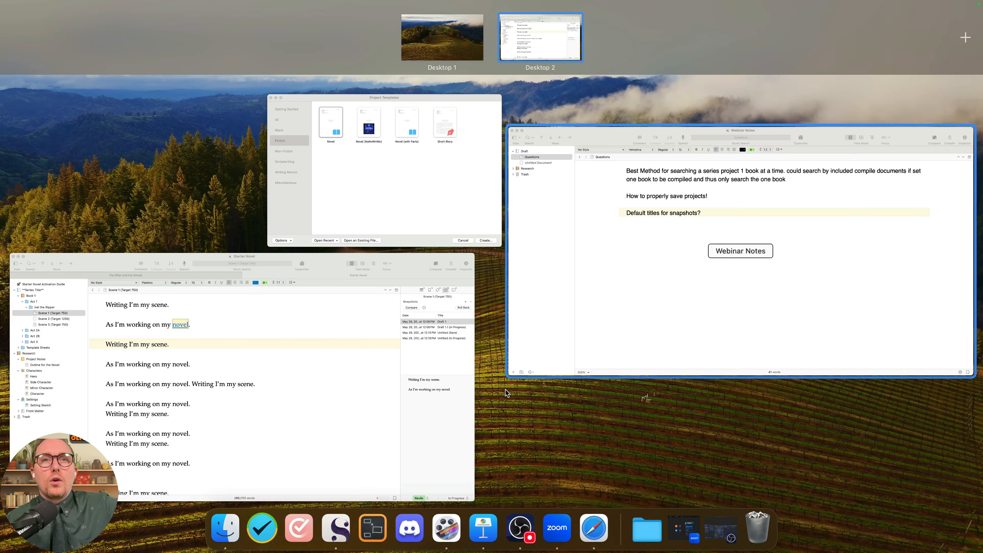
left_click(236, 517)
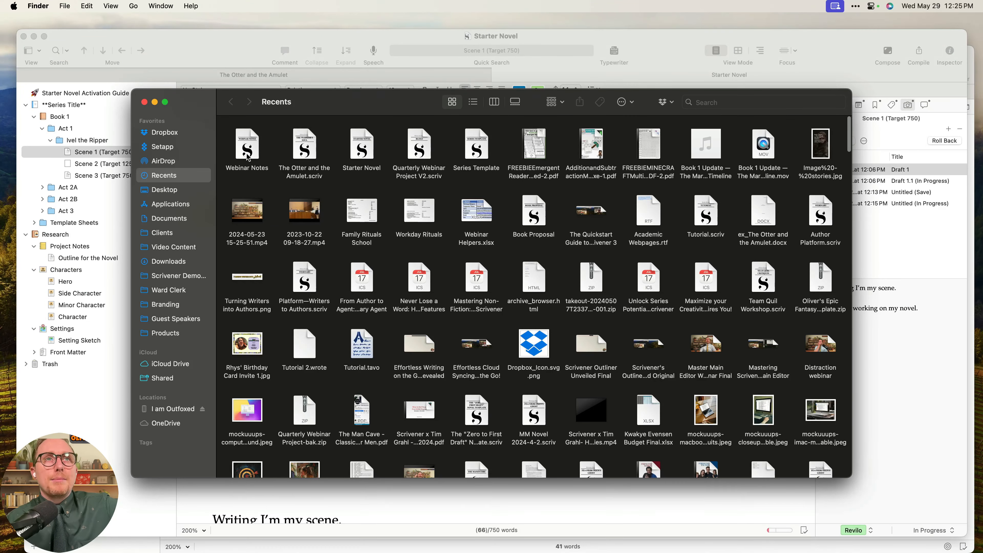
left_click(165, 133)
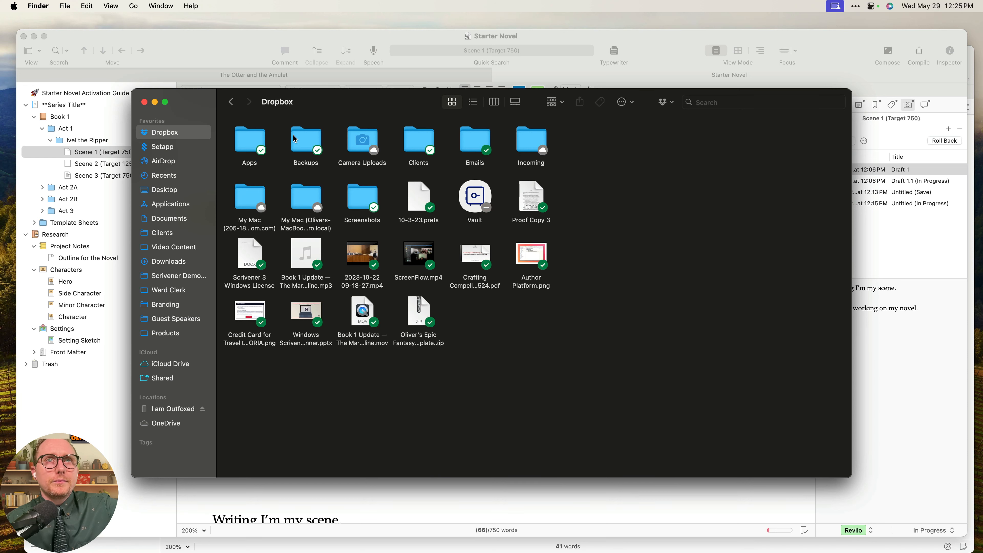
double_click(259, 141)
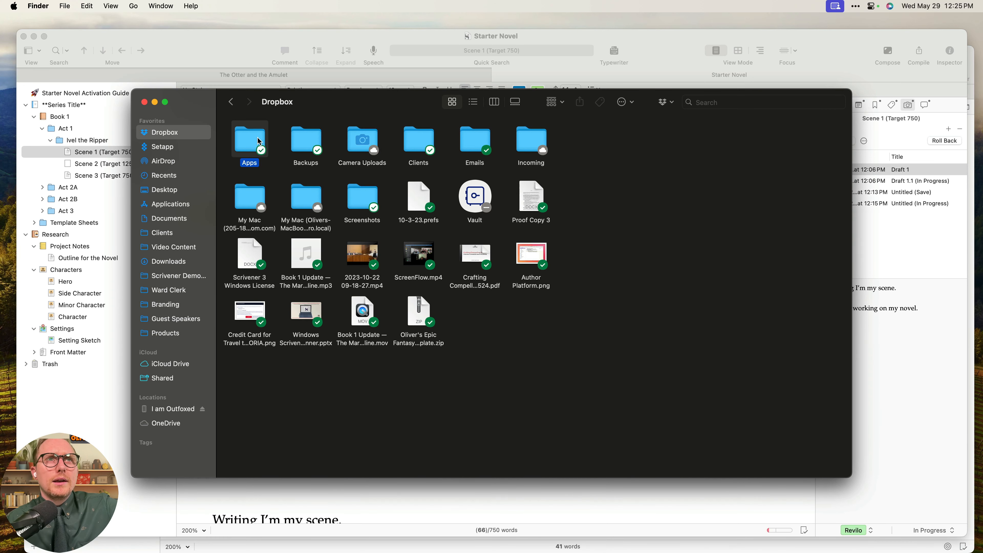
double_click(531, 143)
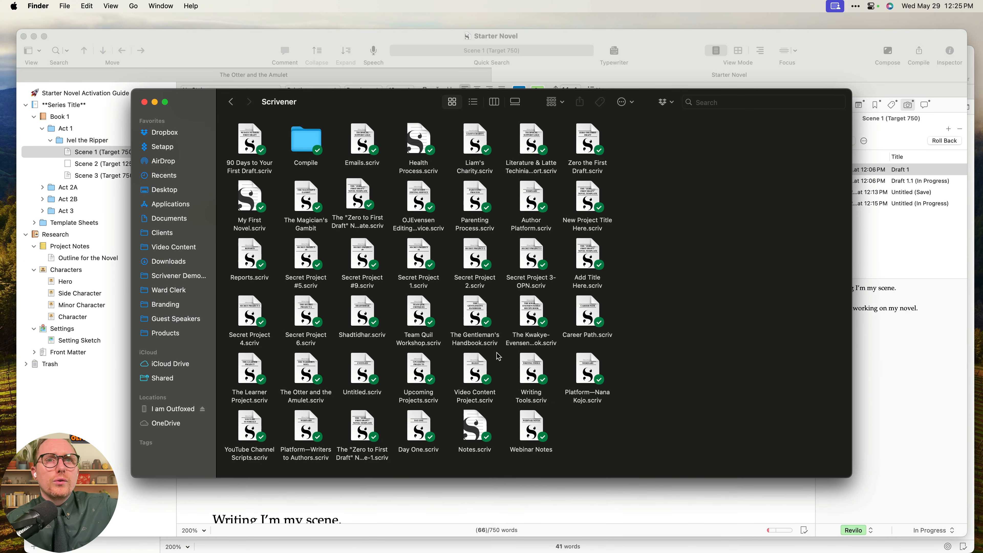
Compress the Webinar Notes project into a zip file, and open and close the project itself.
right_click(536, 446)
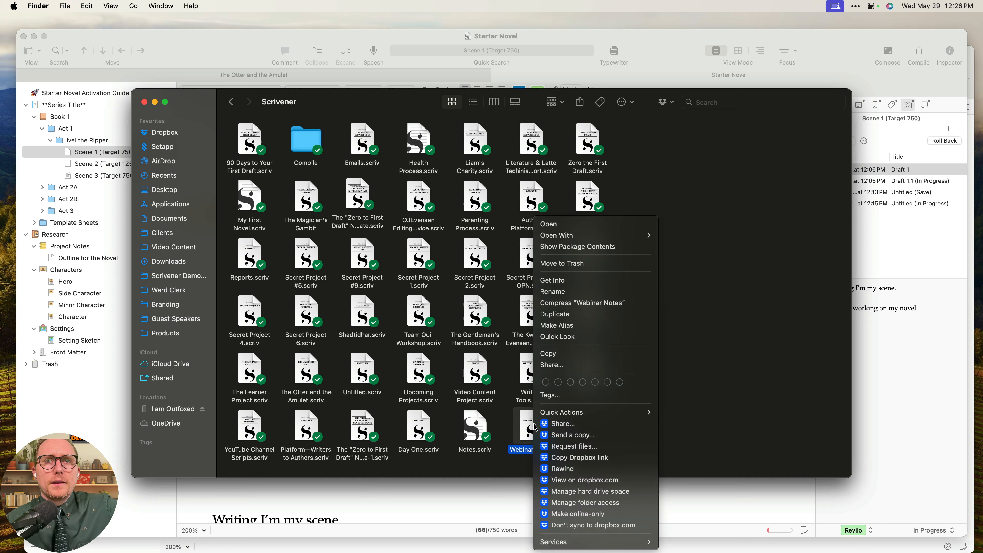
left_click(577, 304)
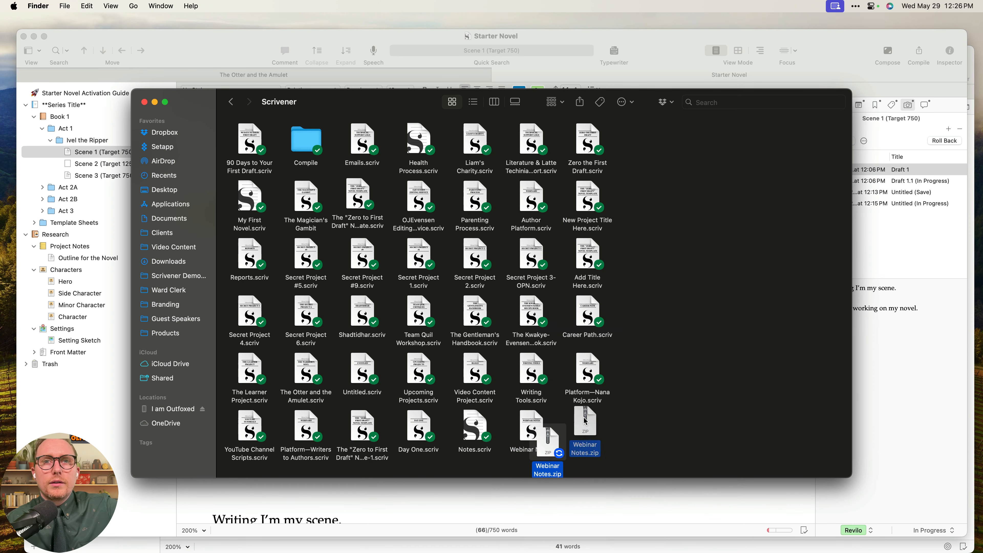
double_click(535, 430)
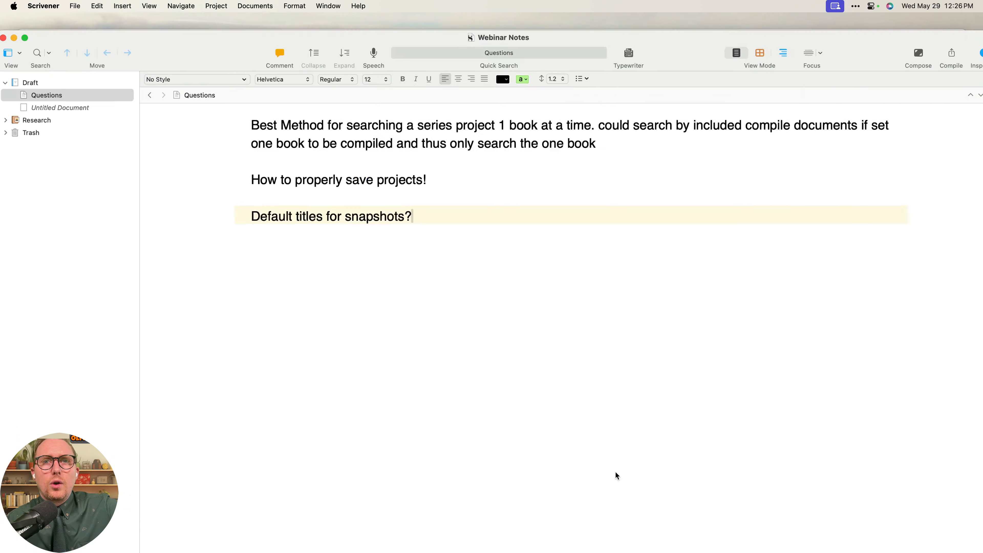
left_click(31, 53)
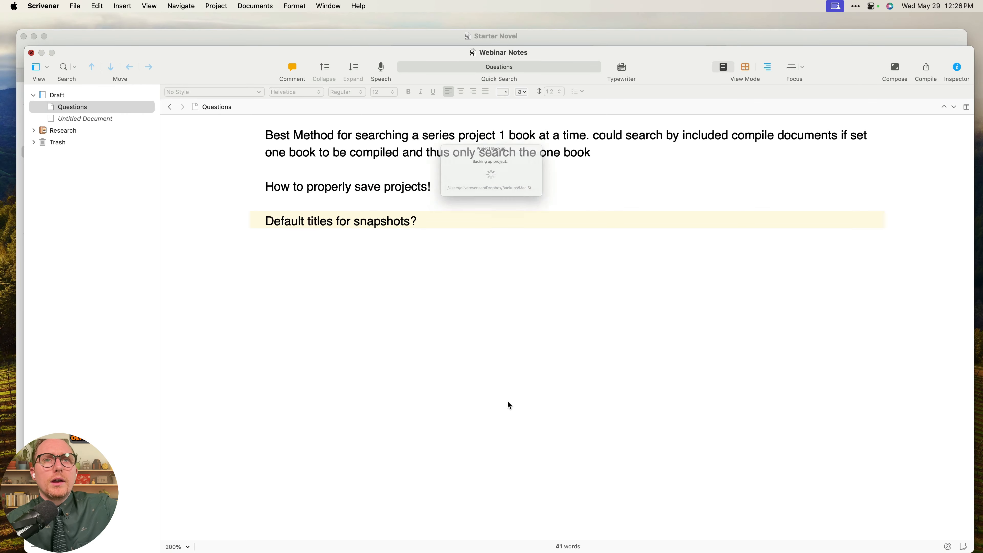
Move Webinar Notes.zip to the trash and return to the Starter Novel project window.
key("ctrl+Up")
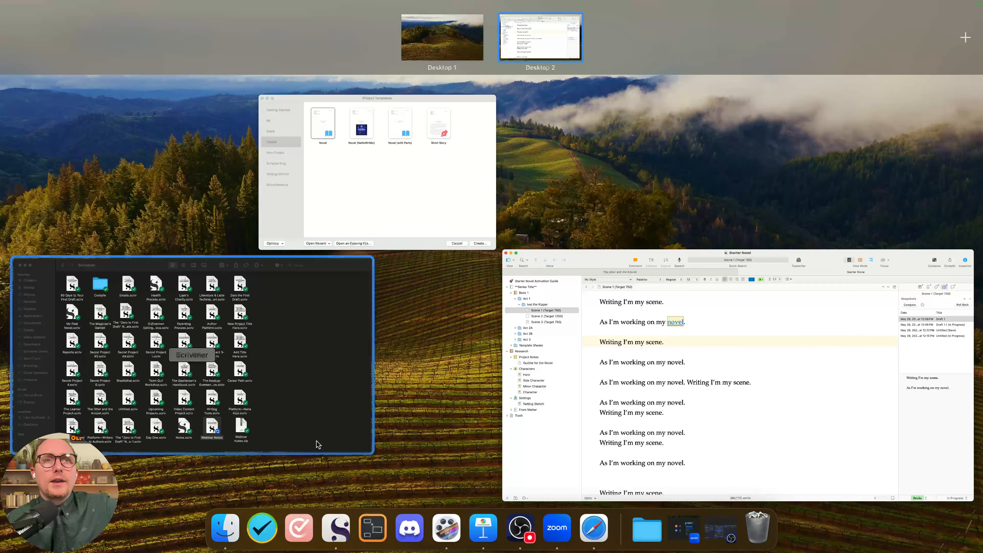
left_click(318, 442)
left_click(591, 430)
right_click(592, 432)
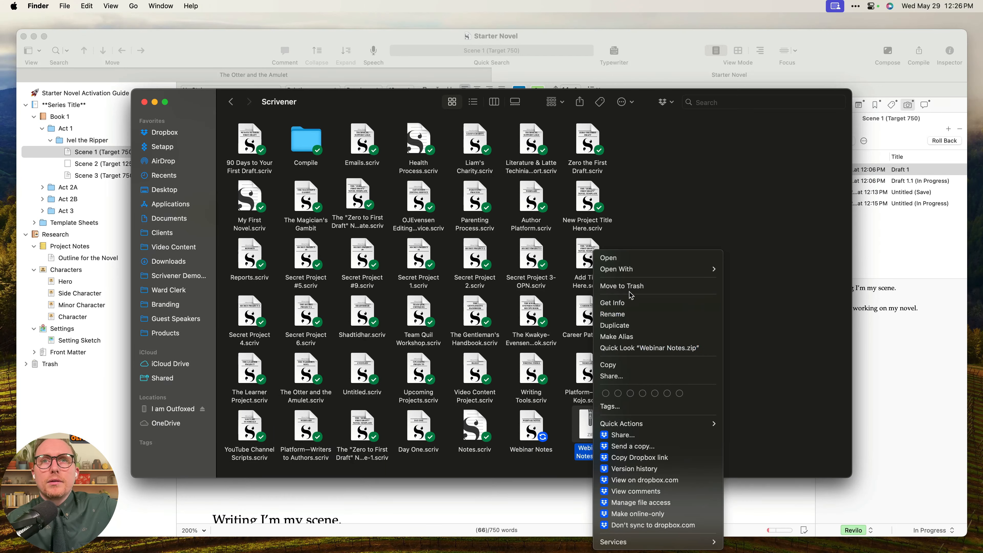
left_click(631, 292)
left_click(519, 488)
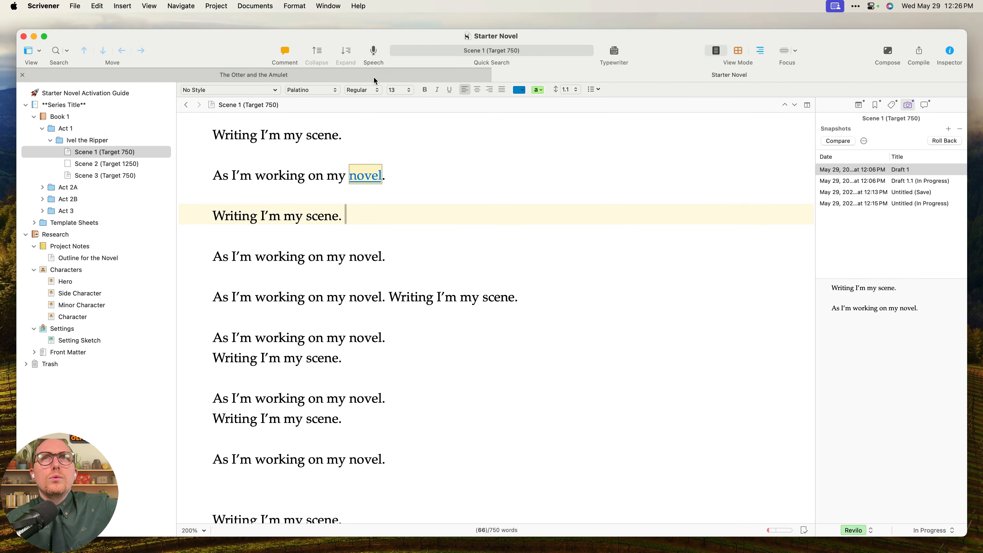
Reopen the Webinar Notes project from the recent projects.
key("ctrl+Up")
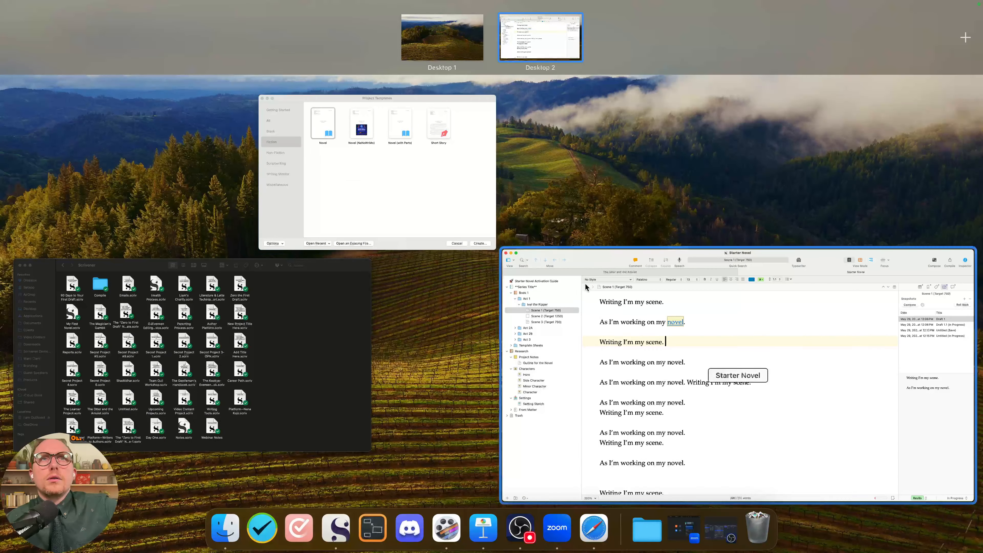
left_click(549, 319)
left_click(75, 5)
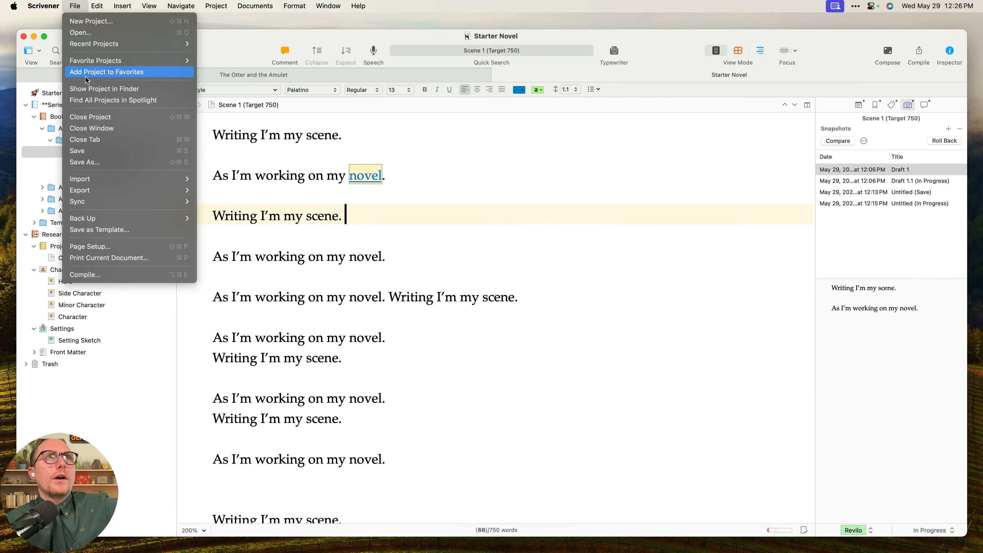
mouse_move(97, 45)
left_click(298, 49)
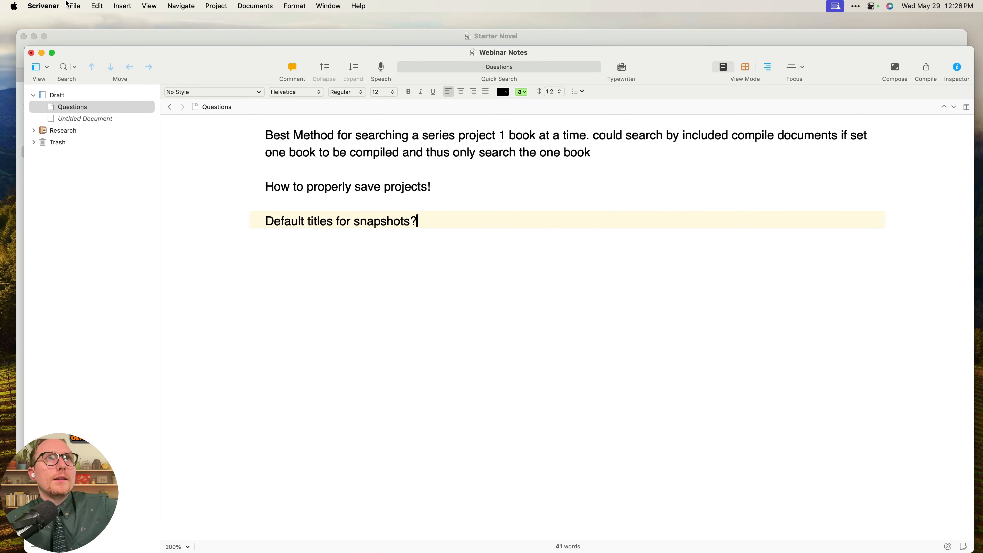
left_click(75, 6)
mouse_move(113, 208)
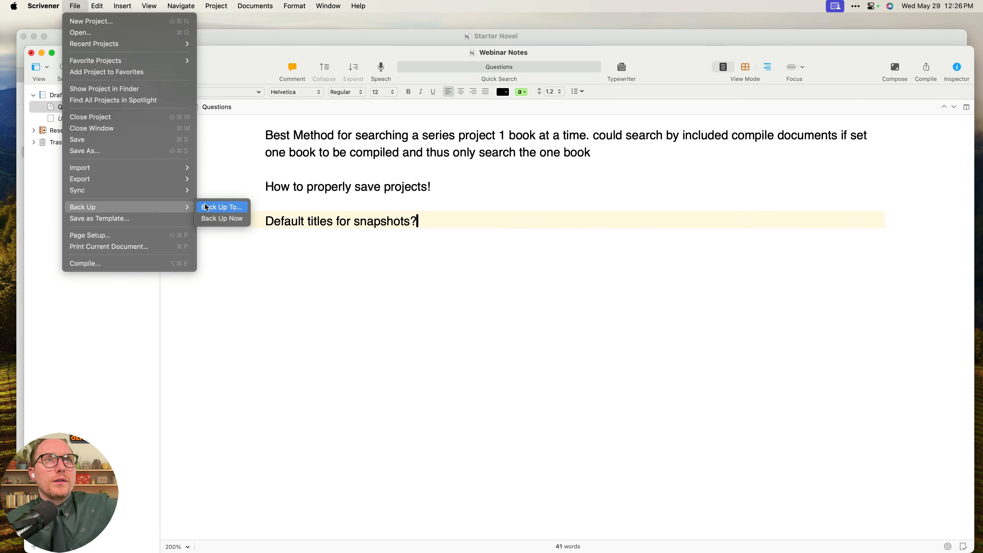
left_click(220, 207)
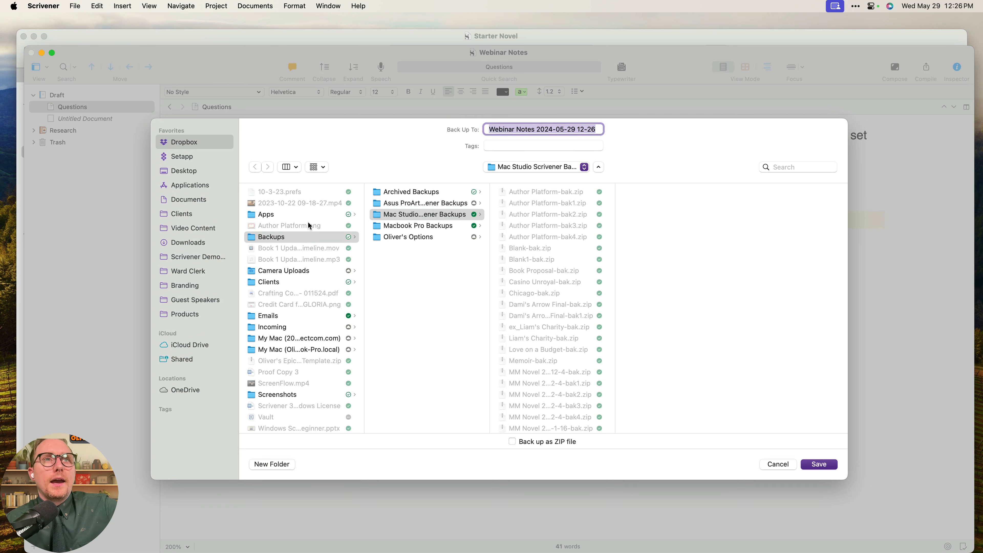
left_click(260, 213)
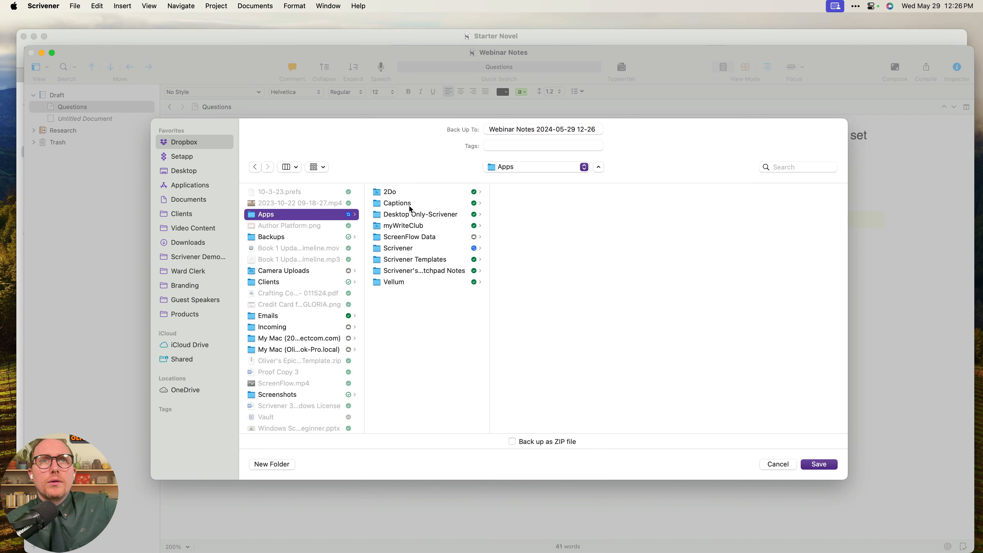
left_click(411, 249)
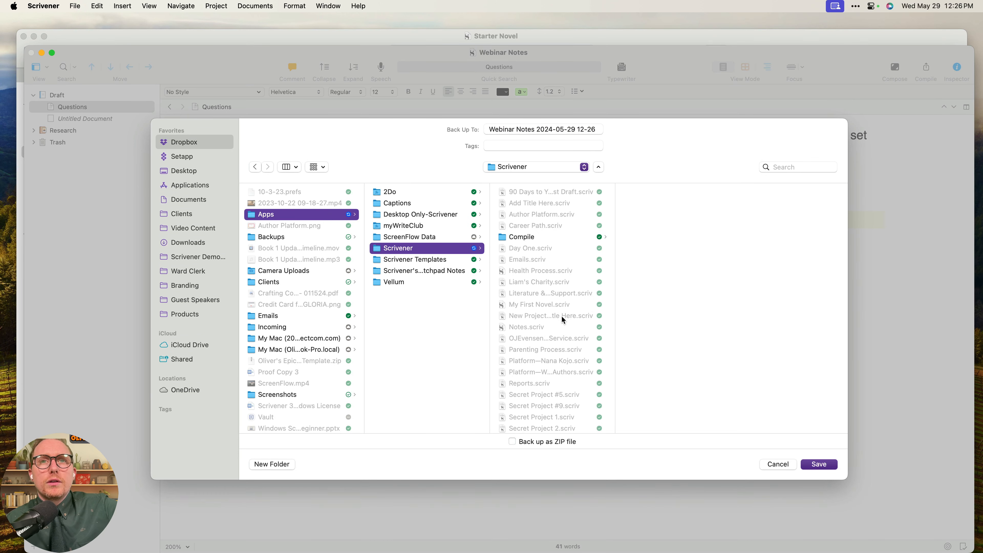
scroll(573, 324, "down", 10)
left_click(819, 465)
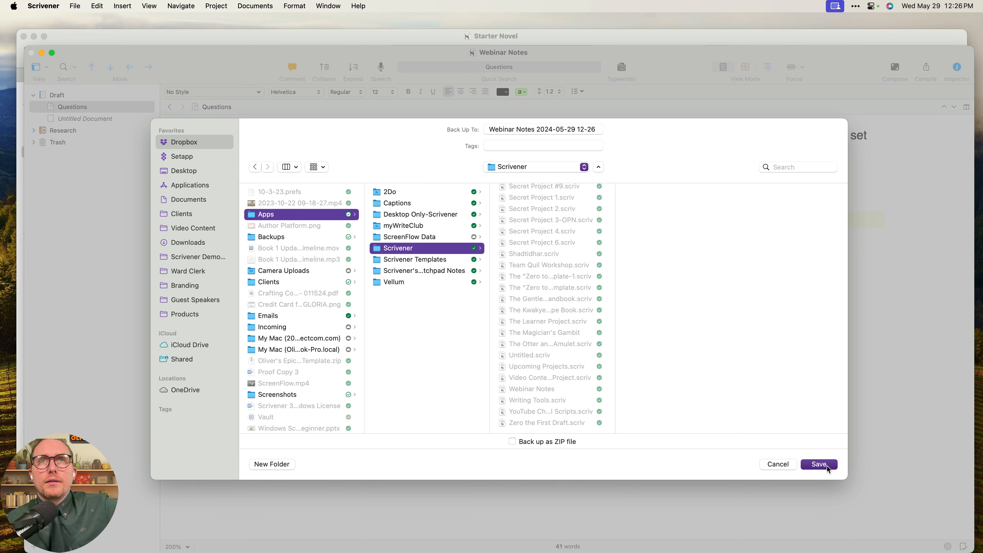
Close all open Scrivener projects and return to the Scrivener folder in Finder.
left_click(31, 54)
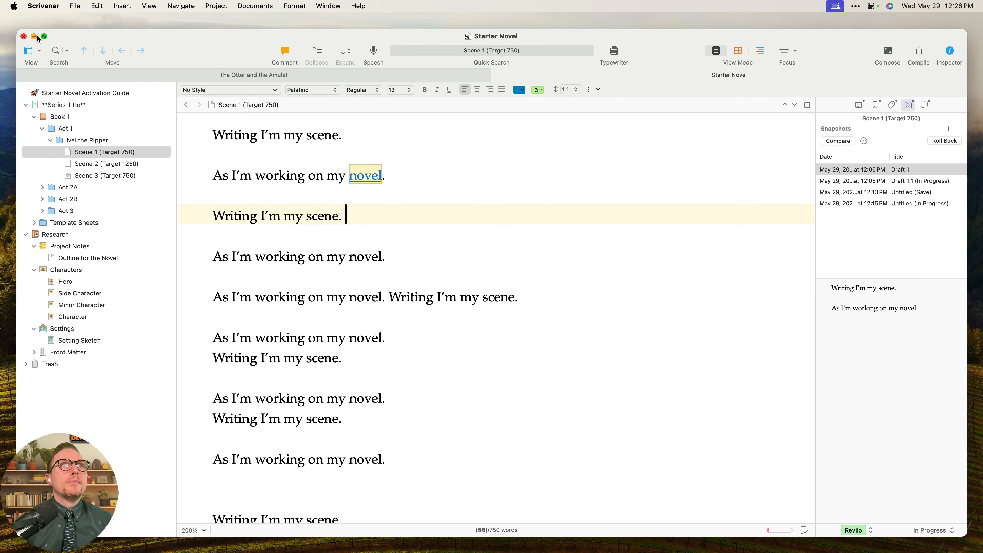
left_click(23, 37)
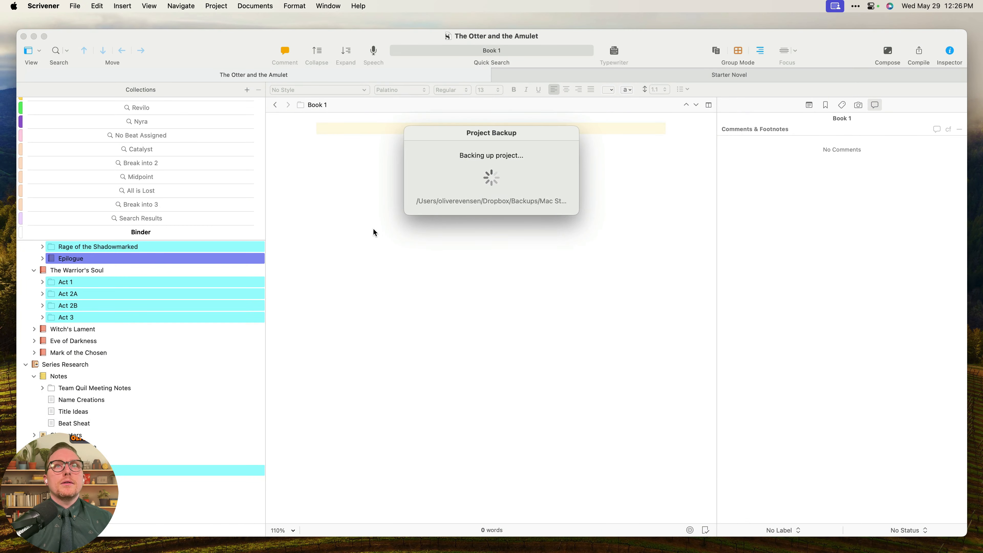
key("ctrl+Up")
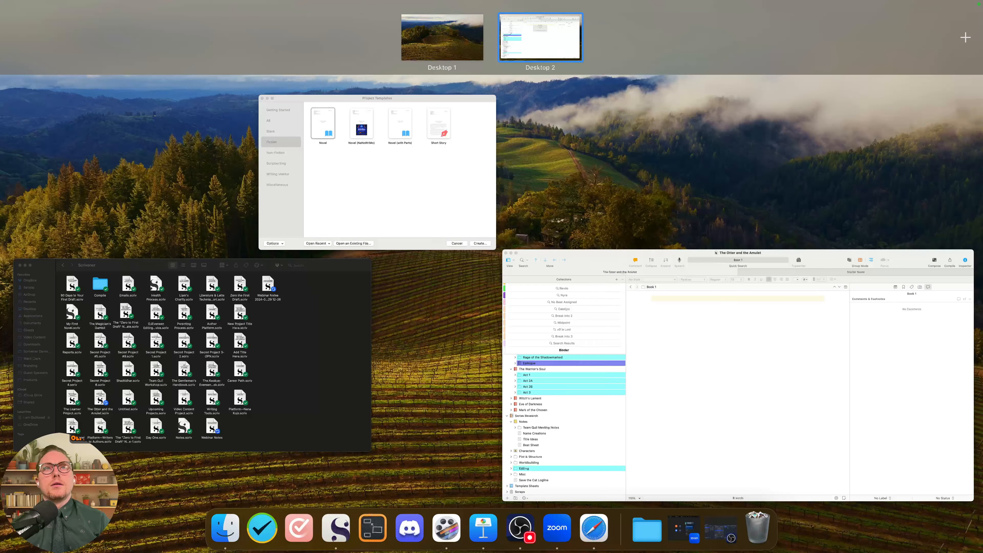
key("ctrl+Up")
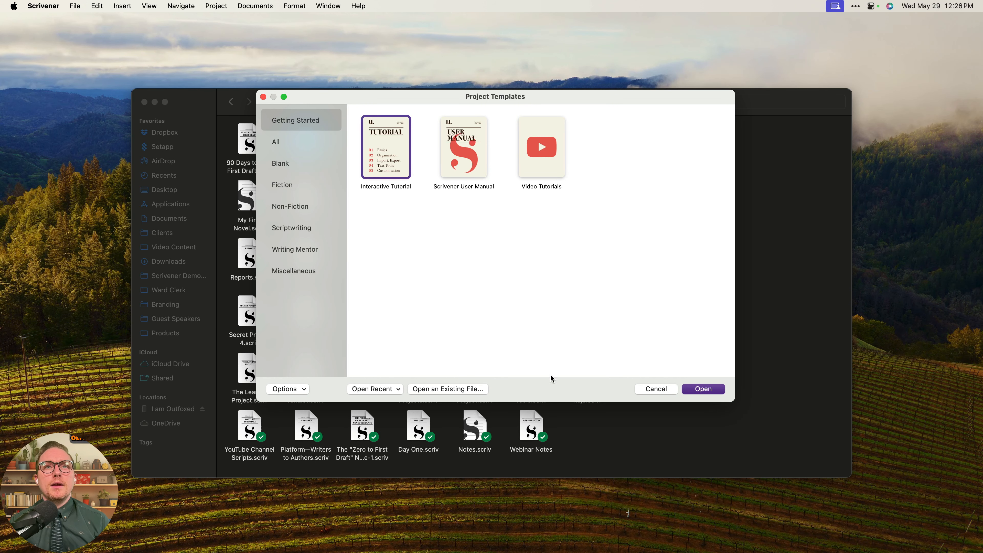
left_click(634, 445)
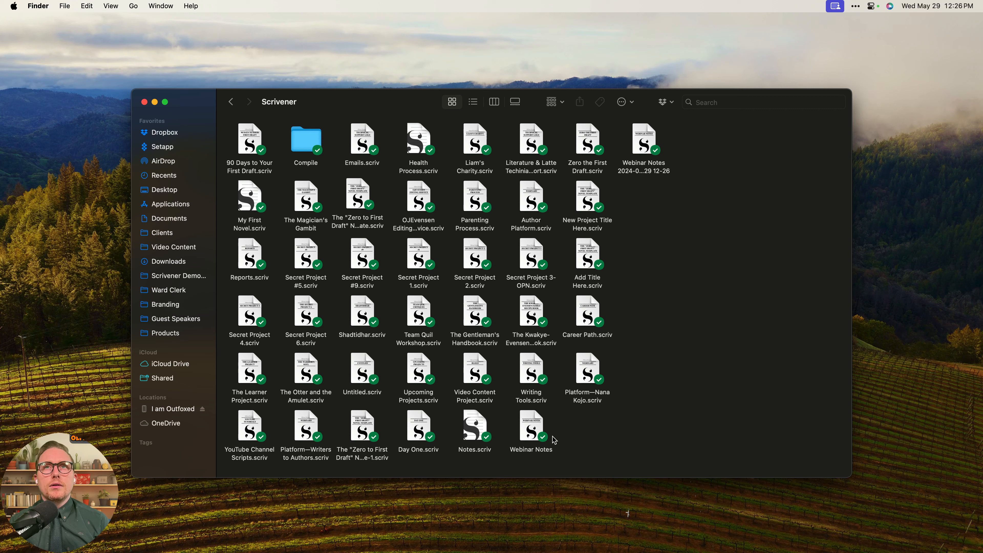
left_click(641, 152)
right_click(641, 152)
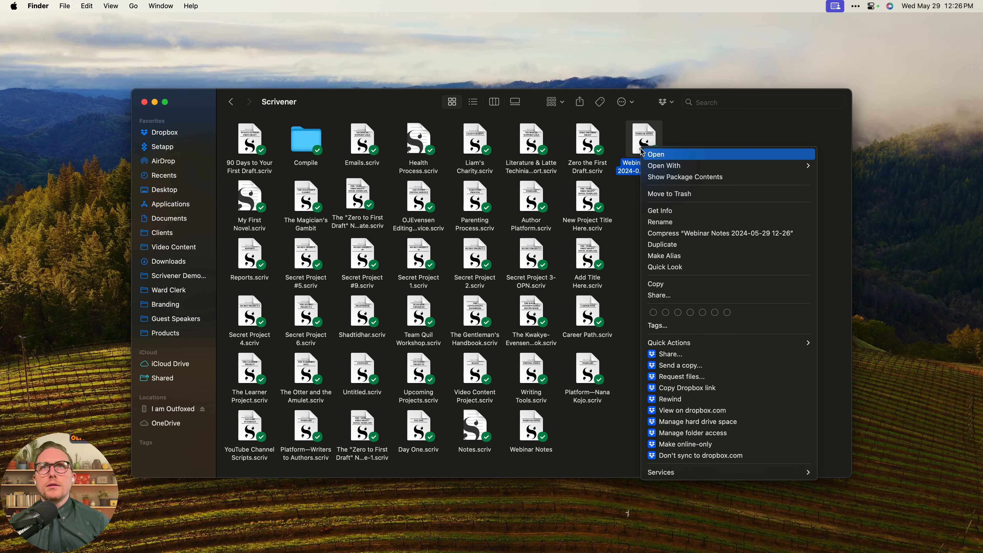
left_click(627, 207)
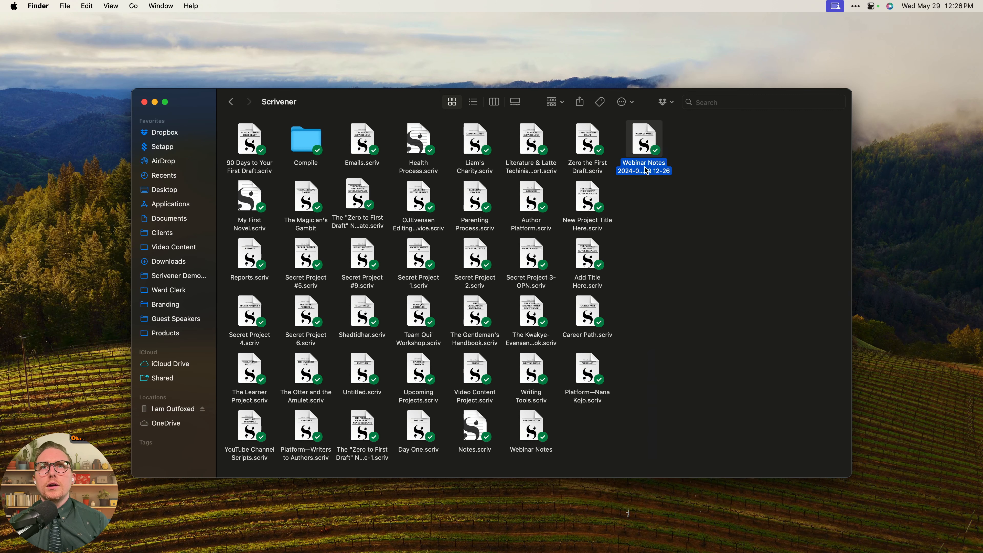
right_click(646, 165)
left_click(632, 232)
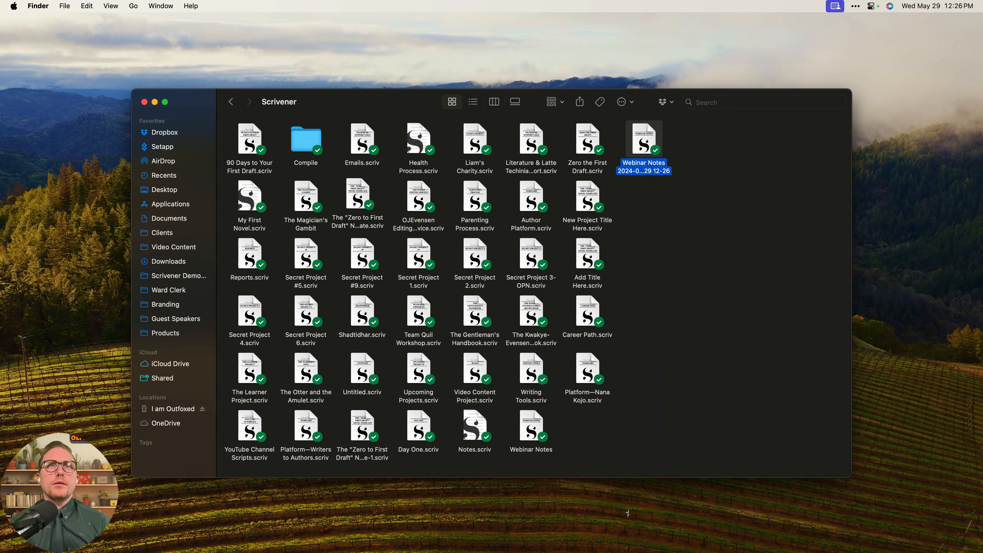
key("ctrl+Up")
left_click(679, 244)
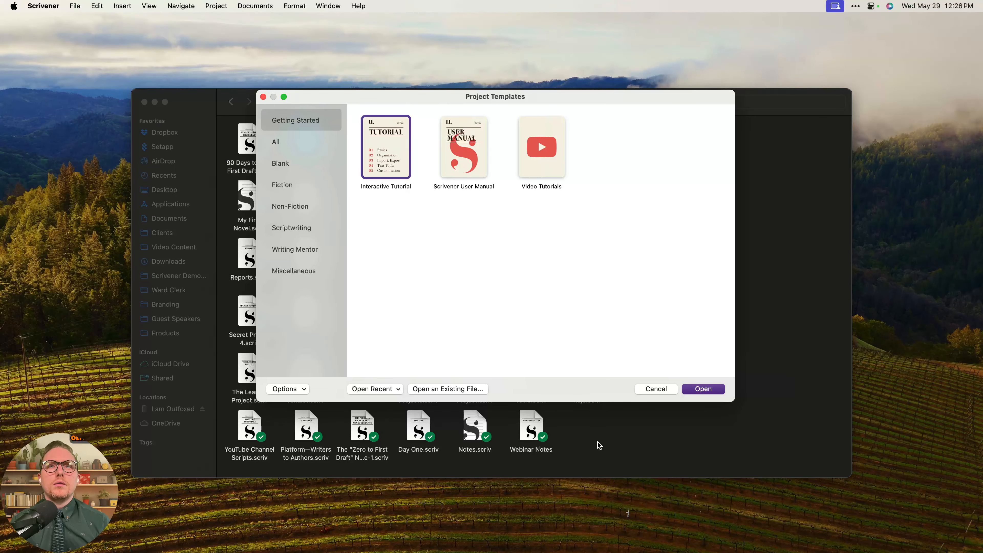
left_click(587, 433)
left_click(635, 153)
right_click(652, 149)
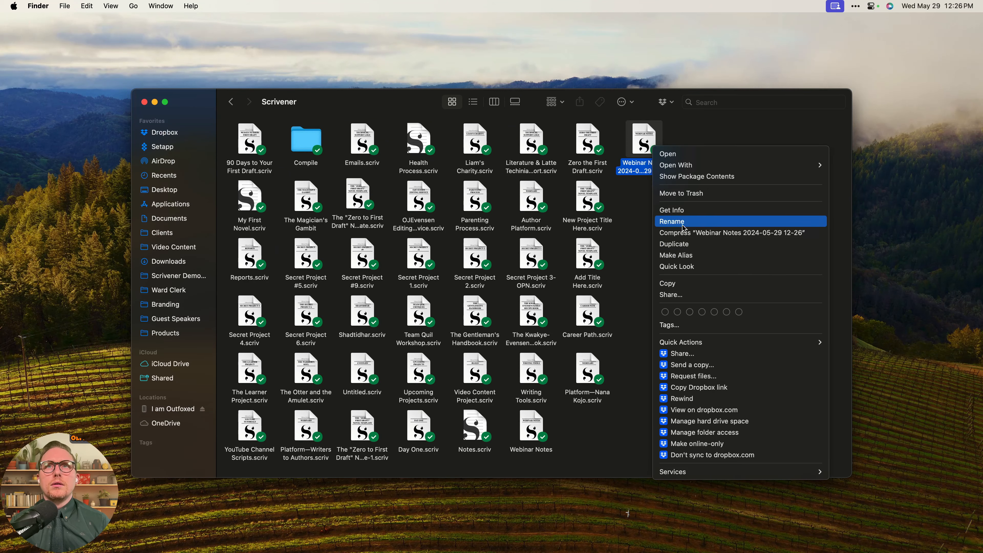
left_click(693, 232)
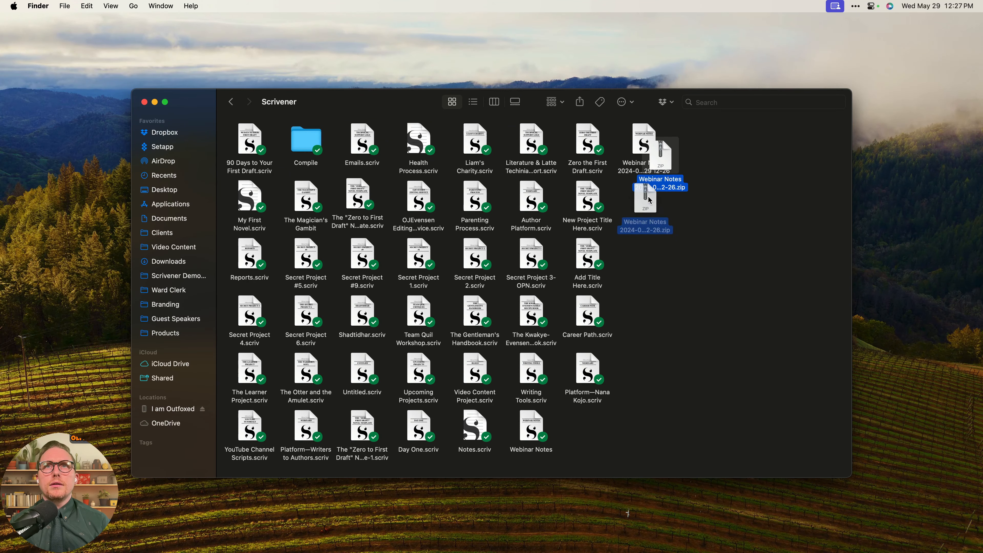
Open the Webinar Notes project, check Scrivener's automatic backup settings, including the ZIP compression option, and close the project.
double_click(534, 430)
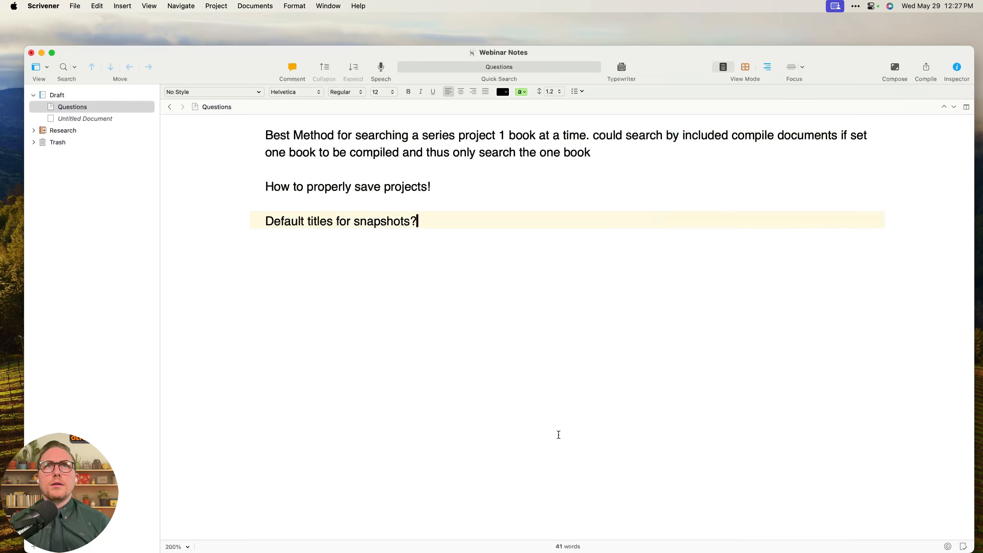
key("super+comma")
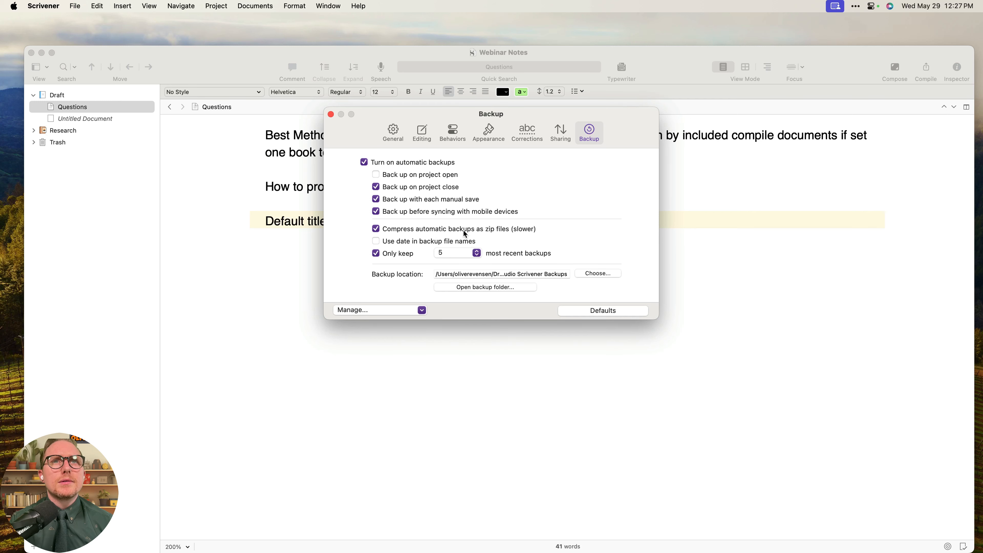
left_click(331, 114)
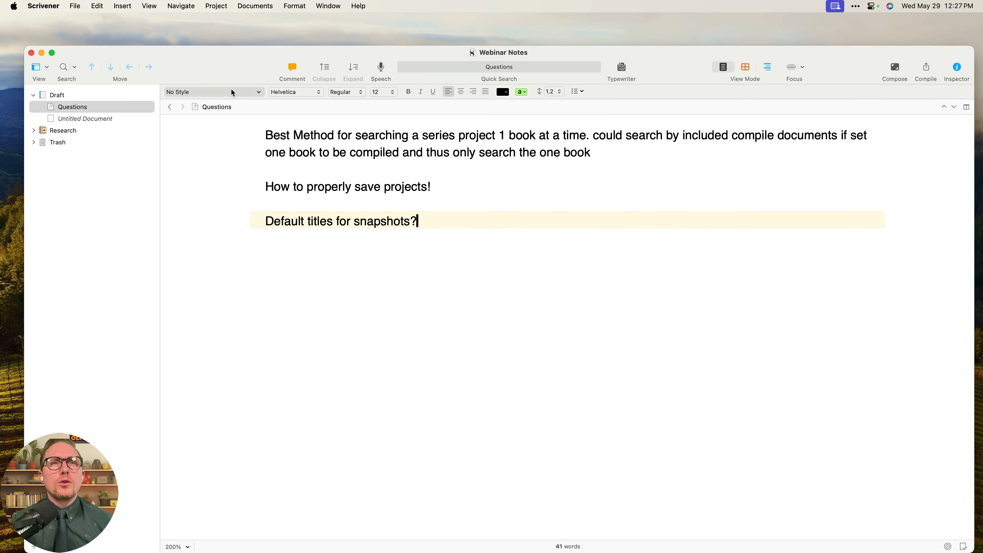
left_click(31, 53)
left_click(777, 308)
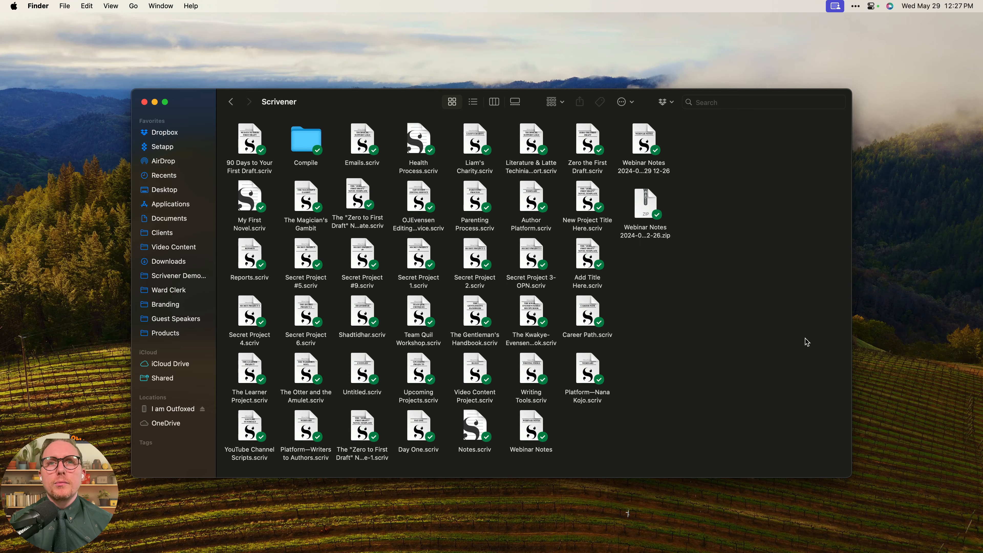
left_click_drag(692, 278, 631, 144)
key("super+BackSpace")
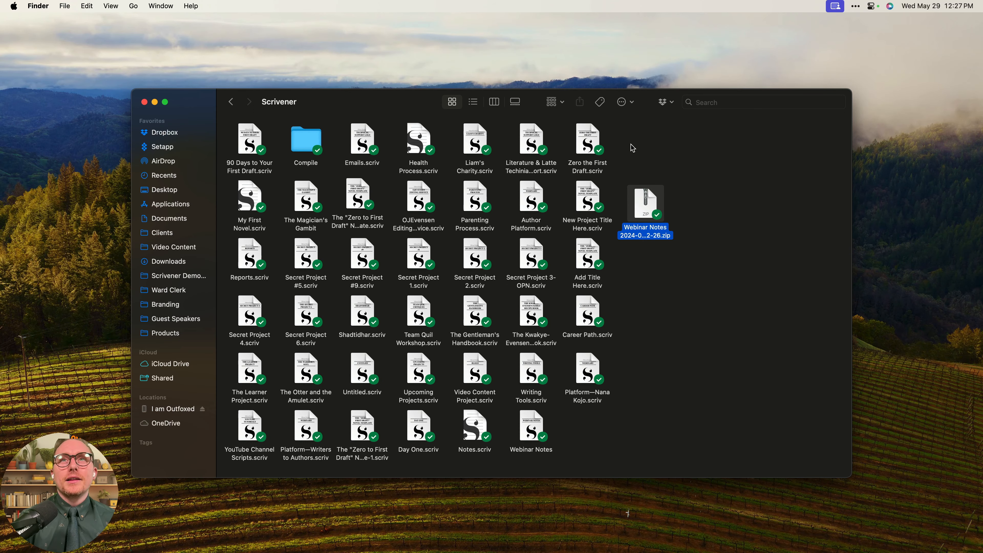
left_click(530, 424)
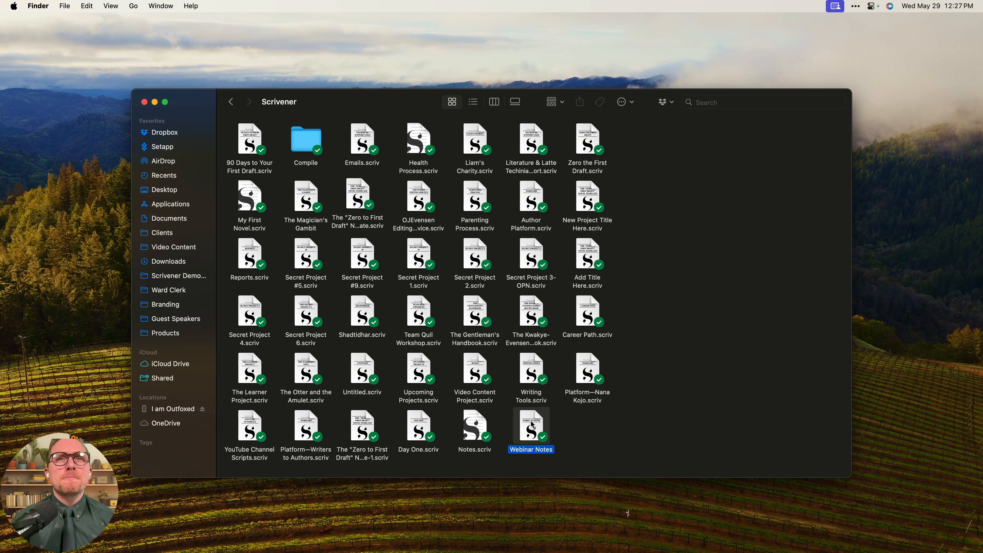
left_click(619, 438)
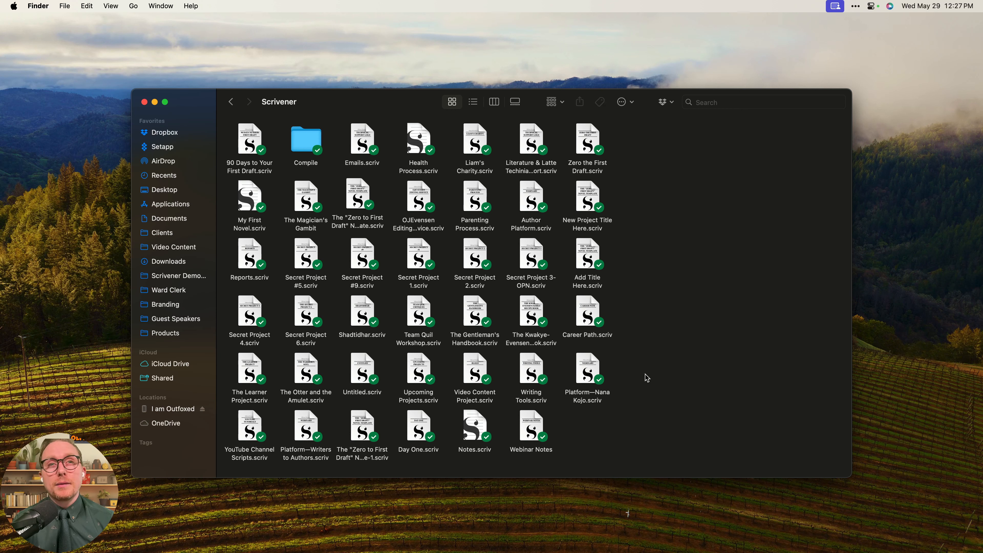
left_click_drag(671, 381, 233, 204)
left_click(702, 339)
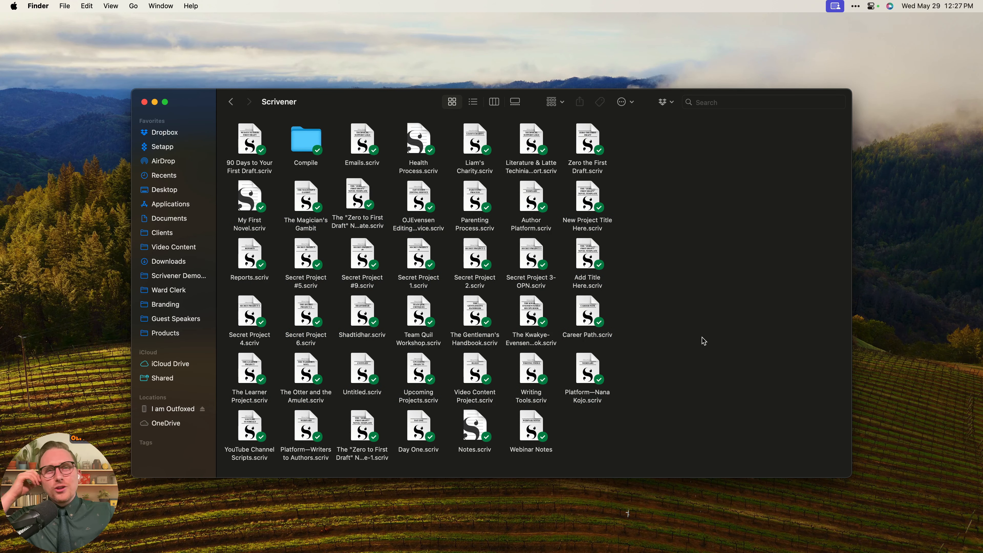
left_click_drag(650, 444, 229, 143)
left_click(760, 228)
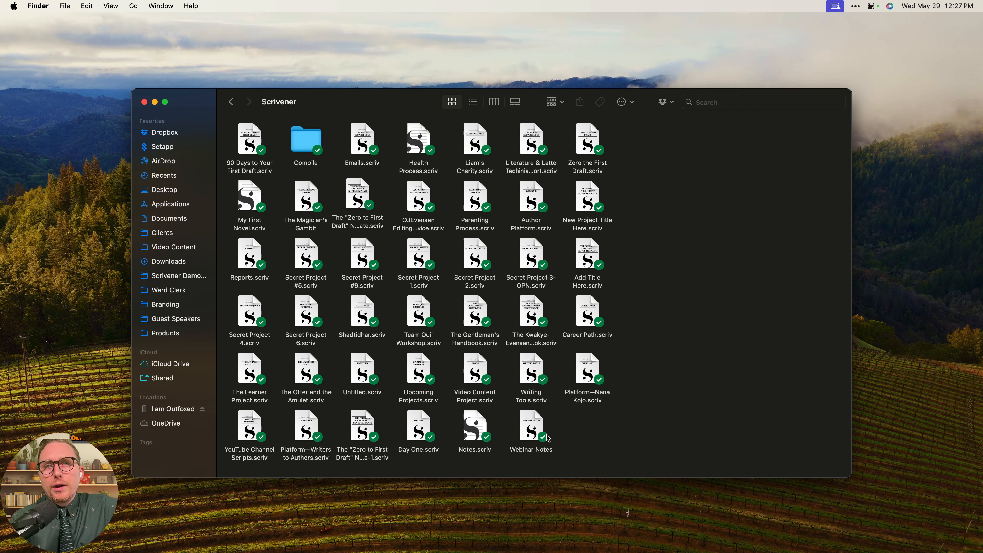
left_click(529, 421)
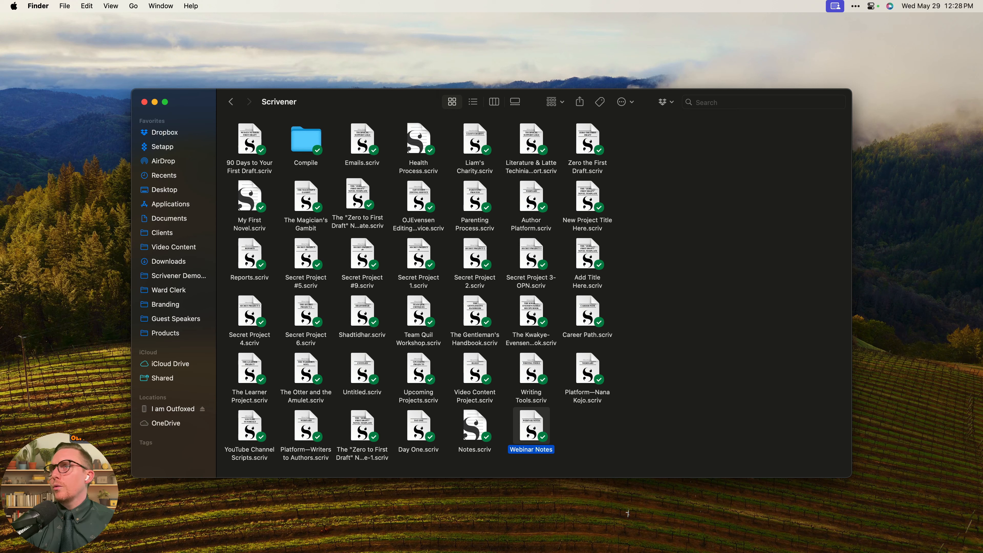
Switch to Zoom to check the open questions in the Q&A window, and move that window off the Finder view.
mouse_move(758, 551)
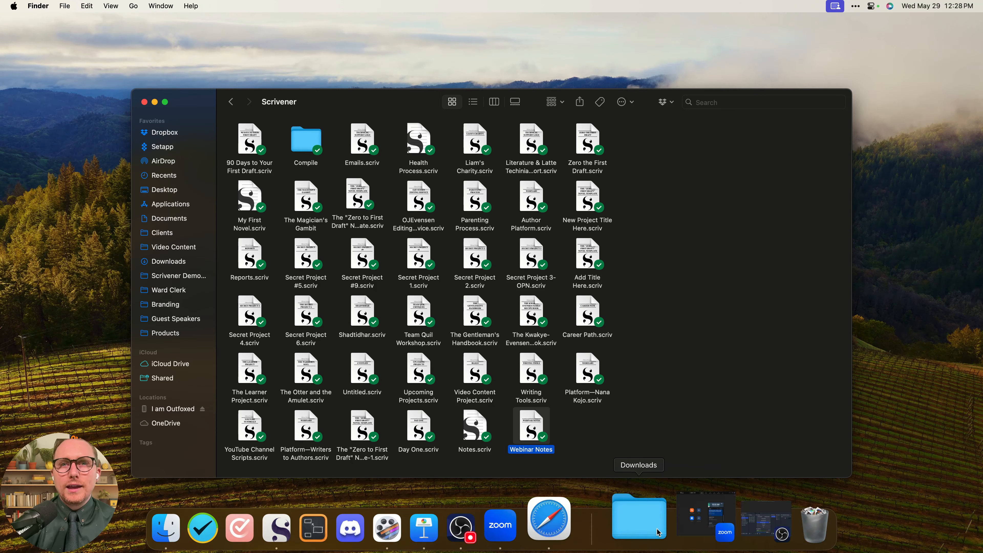
left_click(557, 529)
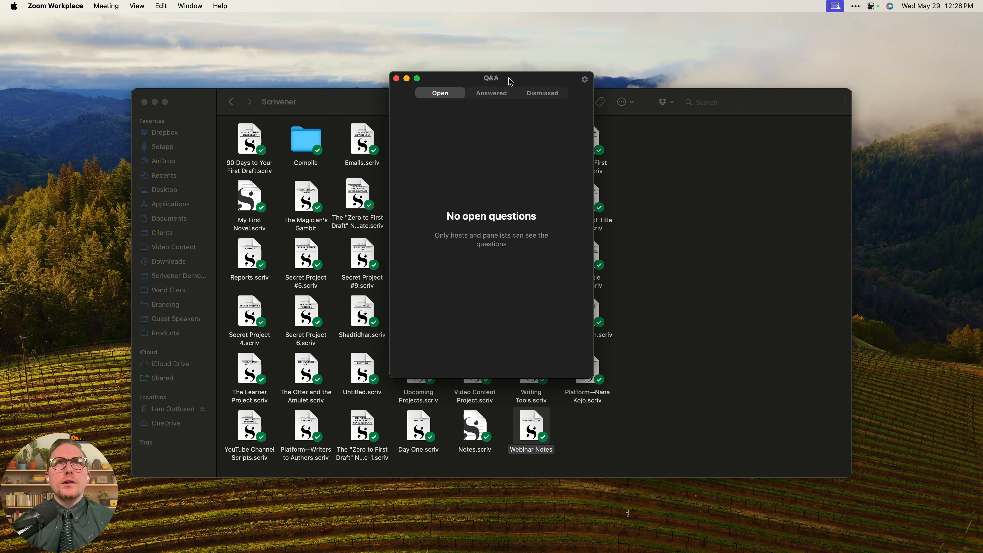
left_click_drag(510, 79, 982, 147)
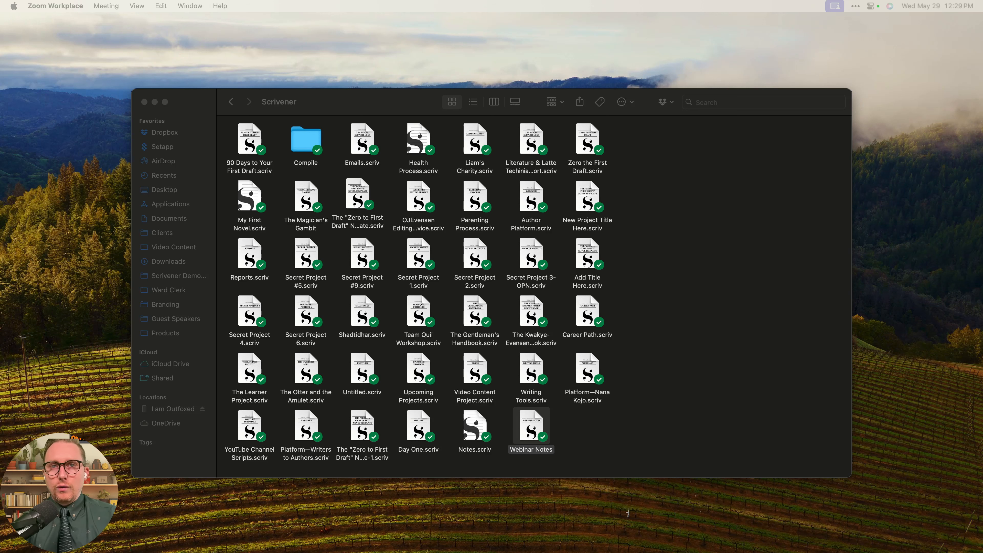
Switch to Scrivener and reopen the Webinar Notes project from the recent projects.
left_click(337, 531)
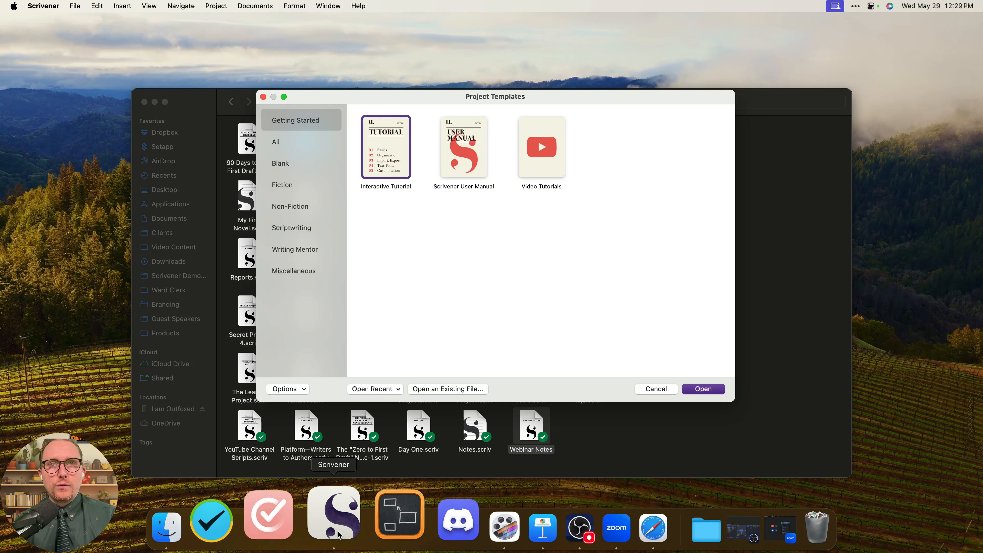
left_click(395, 389)
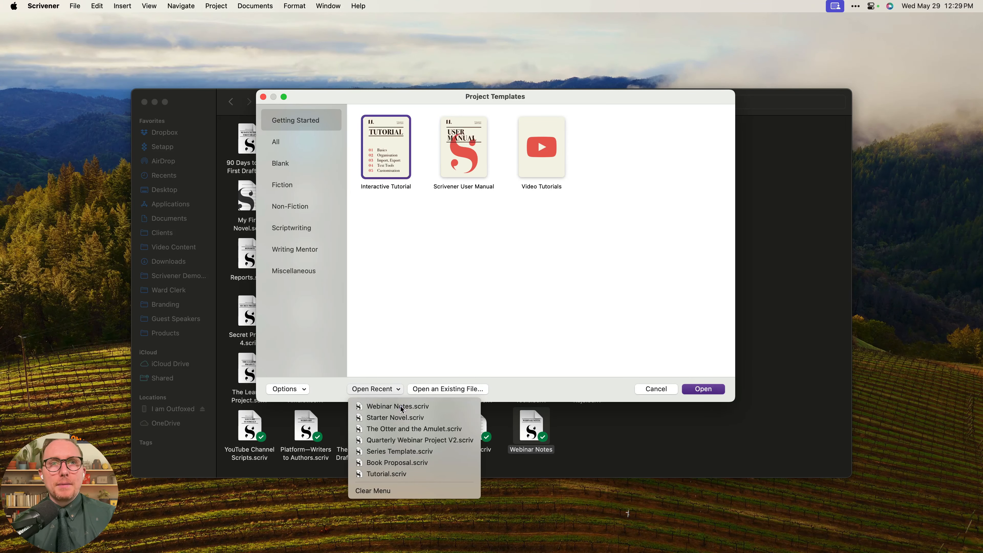
left_click(398, 406)
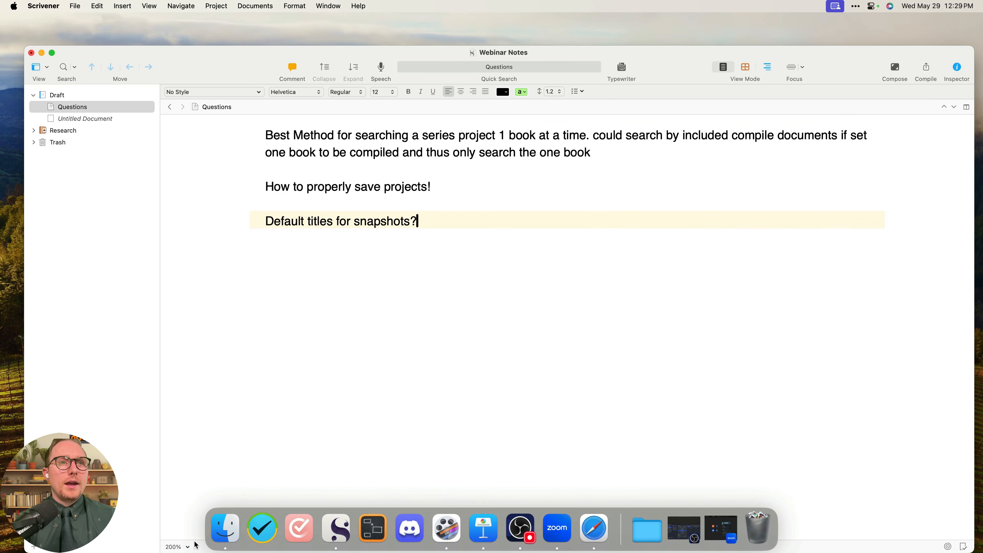
Import the Otter 4 PDF from the PDFs folder in Finder's Scrivener Demo Examples into the Research folder of Webinar Notes.
left_click(225, 529)
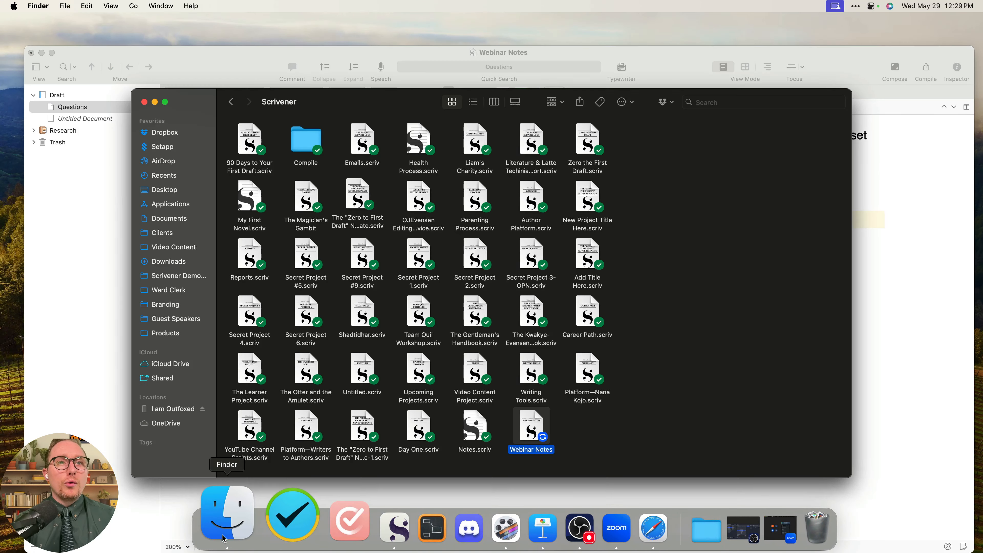
left_click(197, 278)
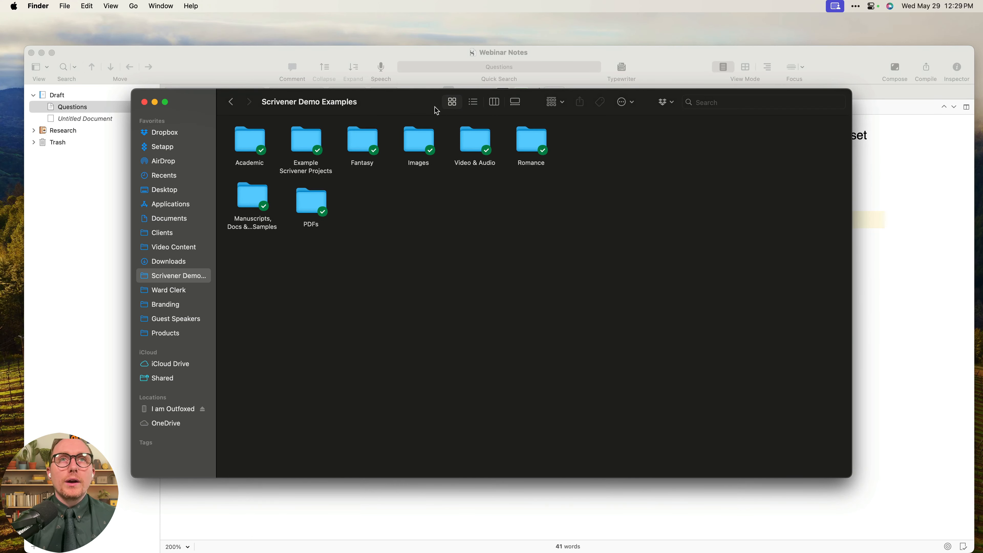
left_click_drag(436, 111, 680, 181)
double_click(555, 275)
left_click_drag(549, 222, 98, 135)
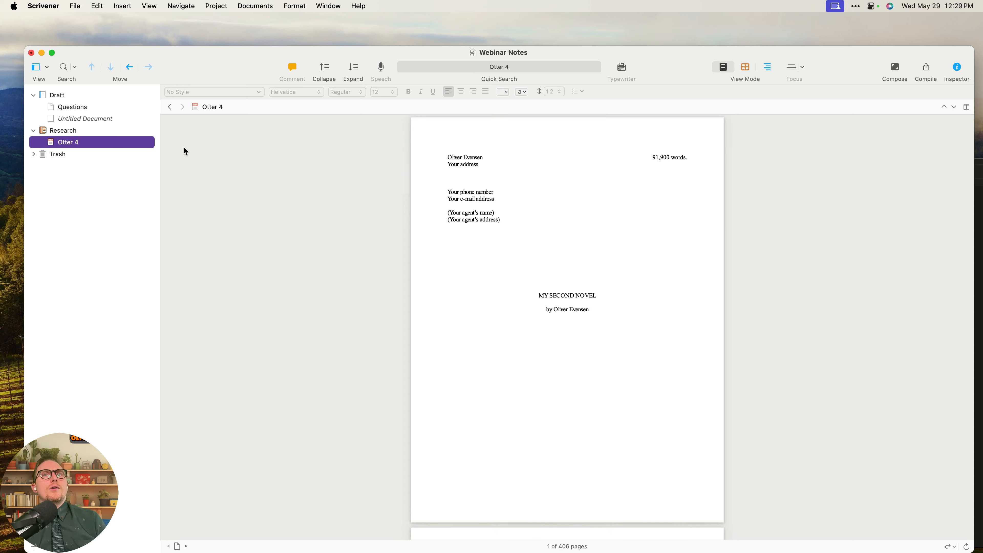
Examine the first pages of the Otter 4 PDF and try selecting its title and chapter text for markup options.
scroll(586, 257, "down", 5)
left_click(558, 158)
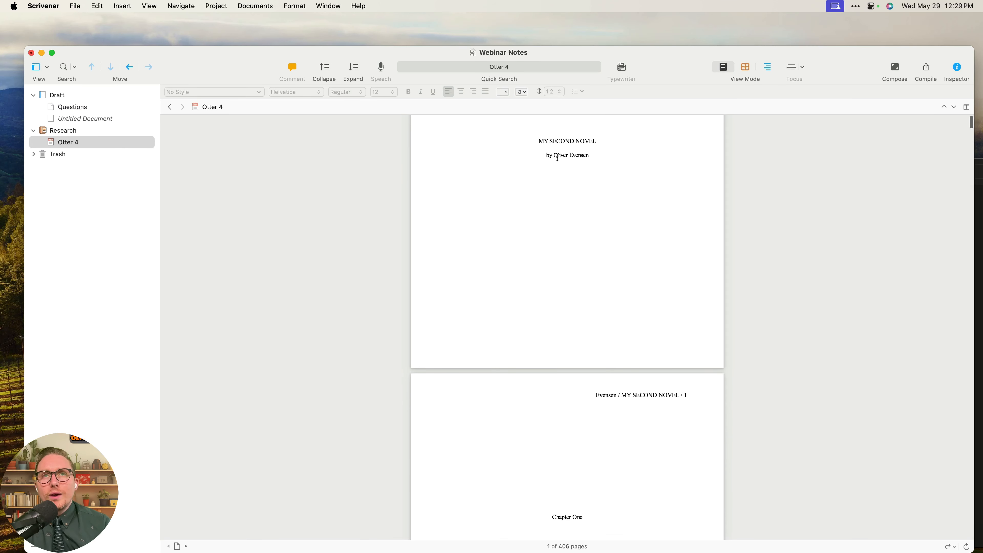
right_click(558, 157)
left_click(606, 146)
left_click_drag(604, 148, 487, 137)
scroll(590, 244, "down", 2)
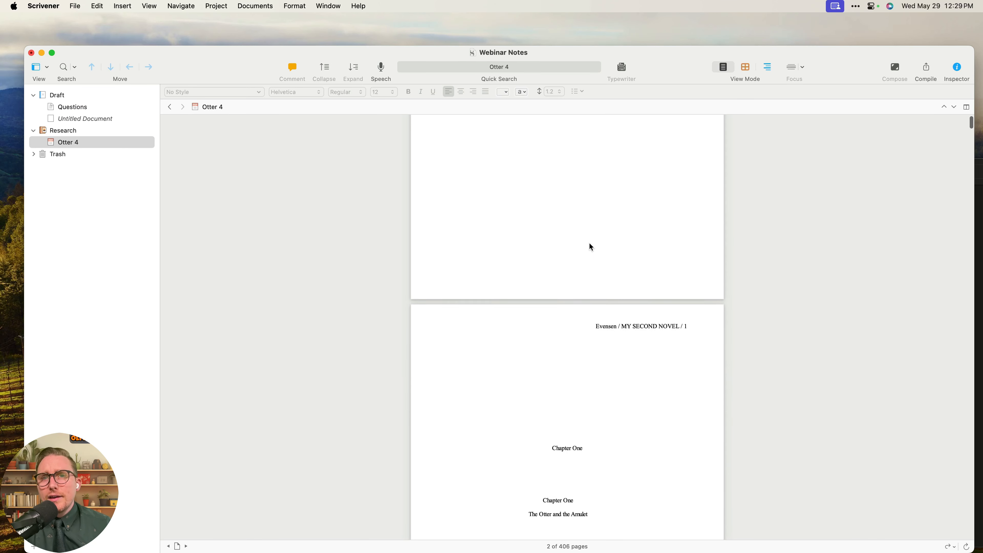
scroll(591, 247, "down", 4)
left_click_drag(542, 376, 592, 422)
scroll(599, 419, "down", 1)
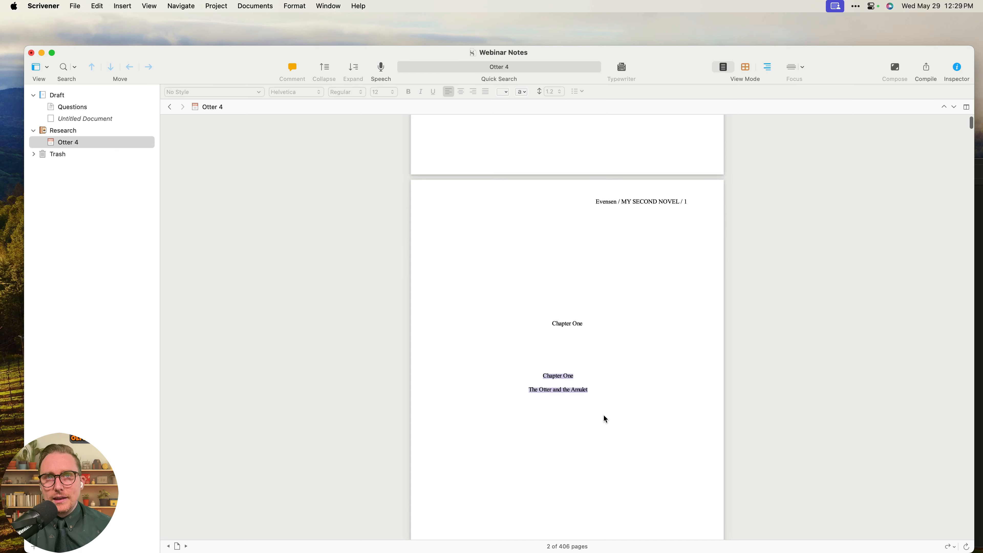
scroll(604, 418, "down", 5)
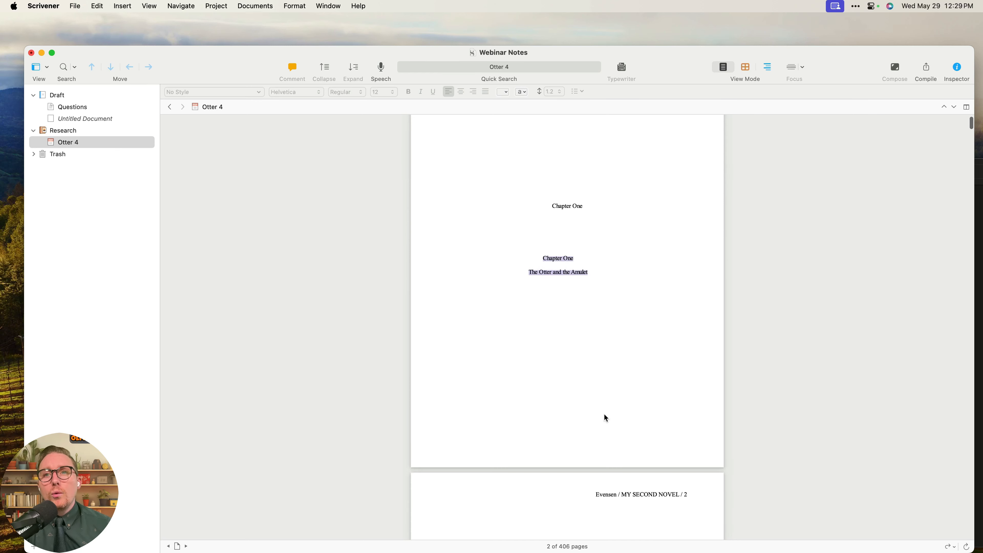
Open the Otter 4 PDF in Preview, highlight all the text on the title page, and close the file.
left_click(948, 546)
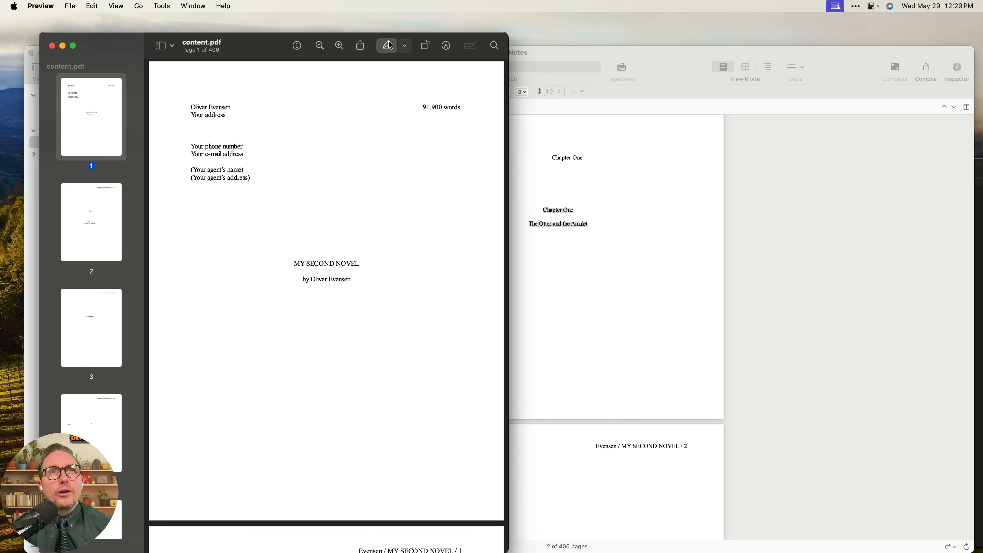
left_click(388, 45)
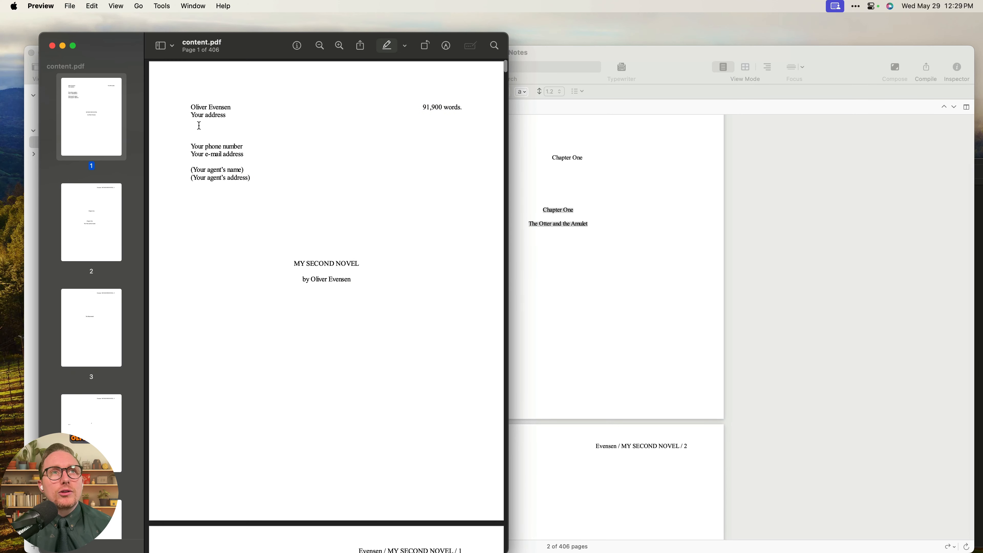
left_click_drag(190, 103, 401, 292)
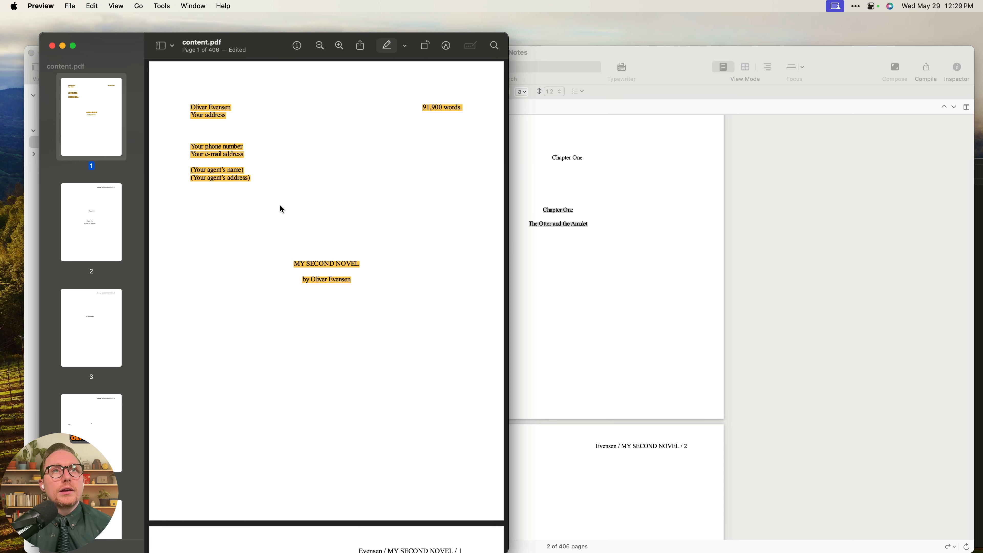
left_click(52, 46)
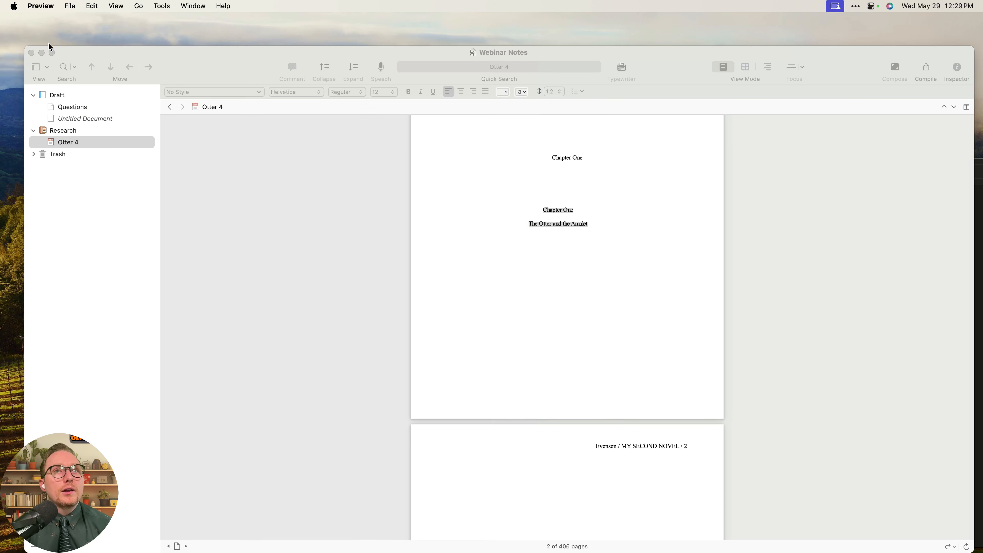
Return to Scrivener and reload the Otter 4 PDF to bring in the changes made in Preview.
left_click(603, 324)
left_click(966, 546)
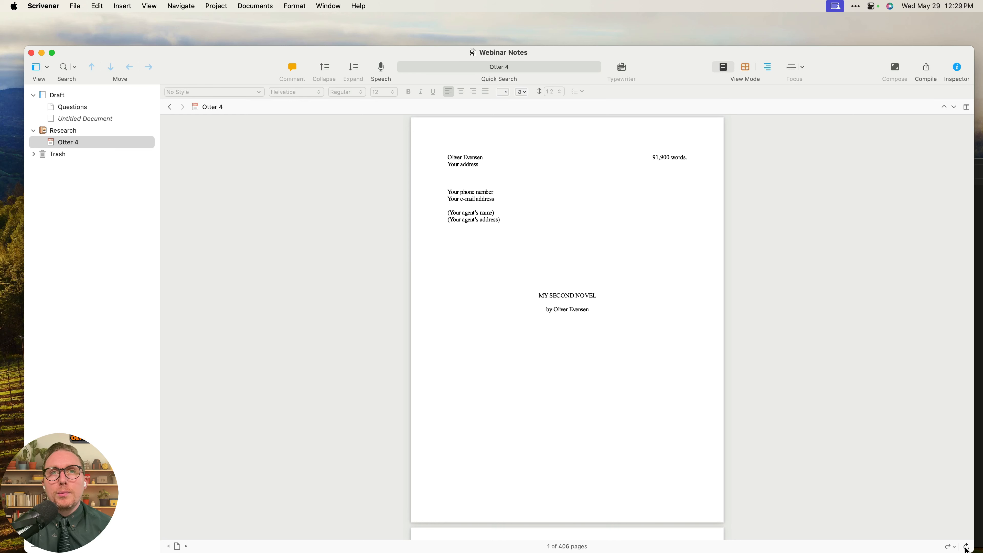
key("super+a")
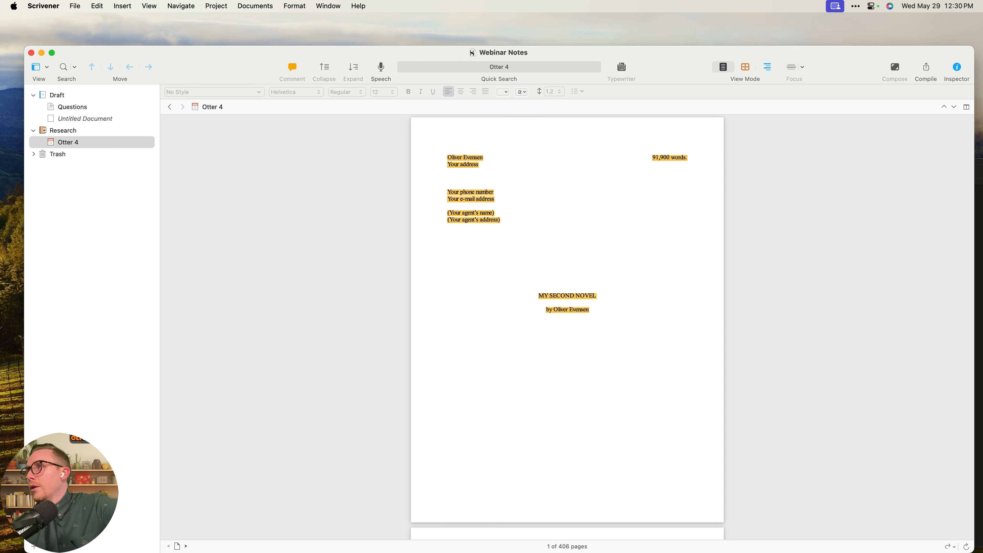
Add an inspector comment with the default timestamp to the word "snapshots" in the last line of the Questions document.
left_click(85, 111)
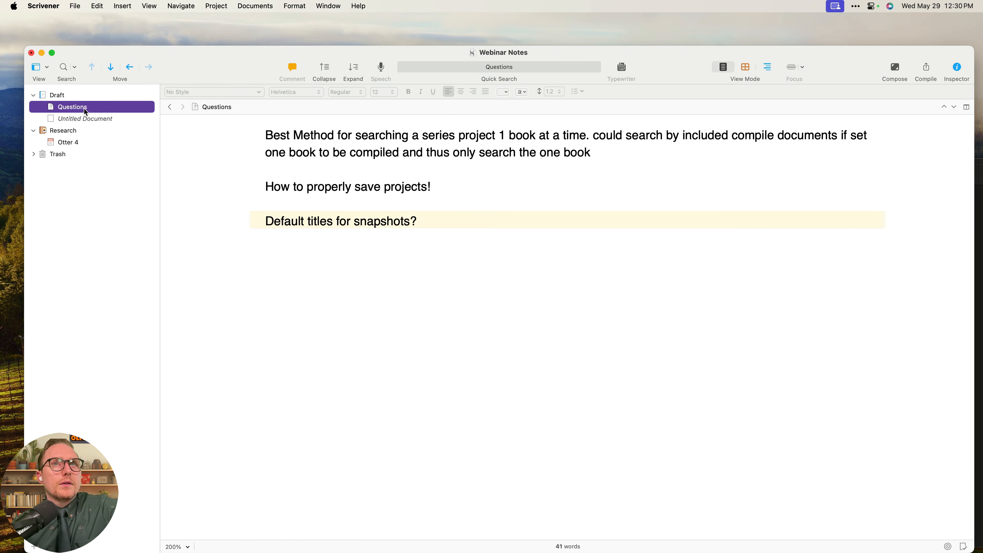
left_click(521, 154)
double_click(392, 221)
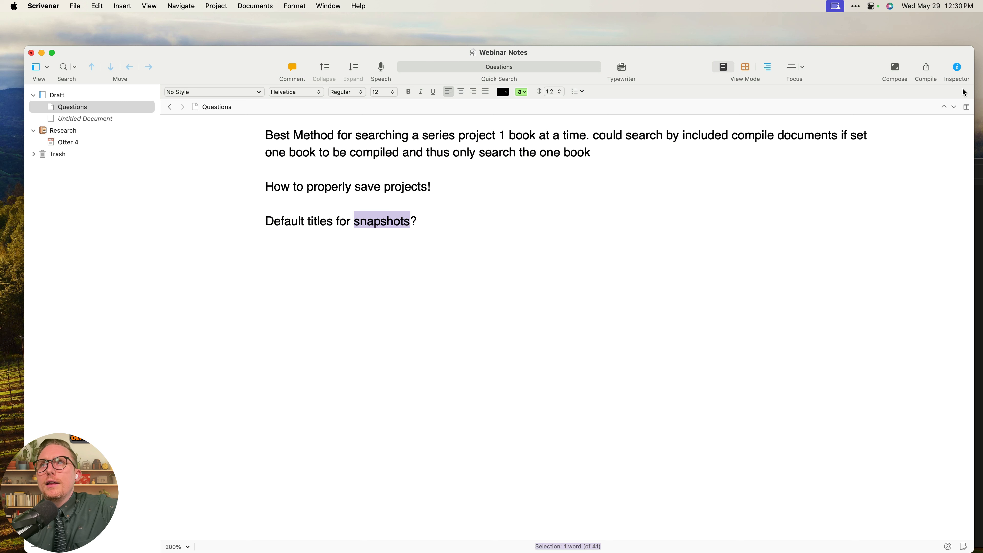
left_click(957, 68)
left_click(954, 106)
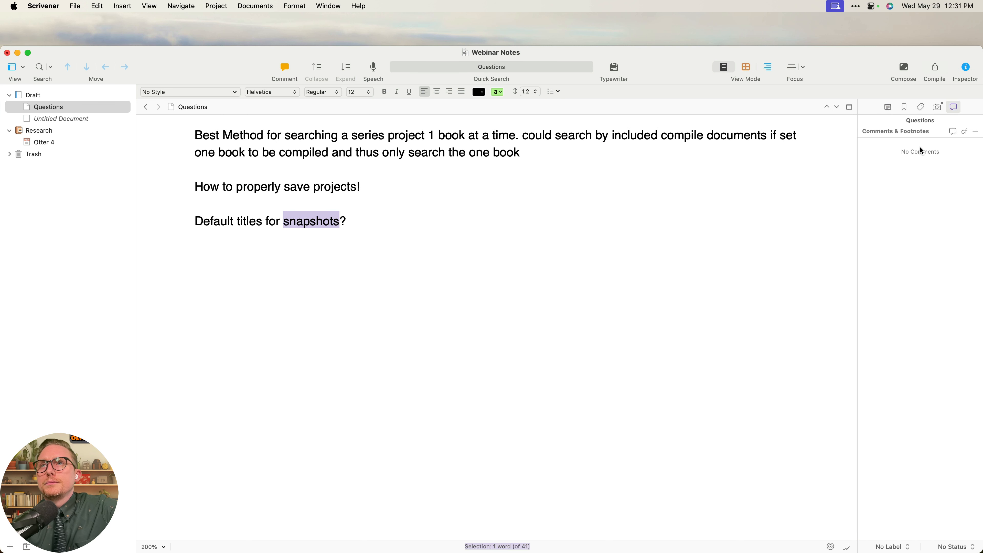
left_click(954, 131)
left_click(549, 242)
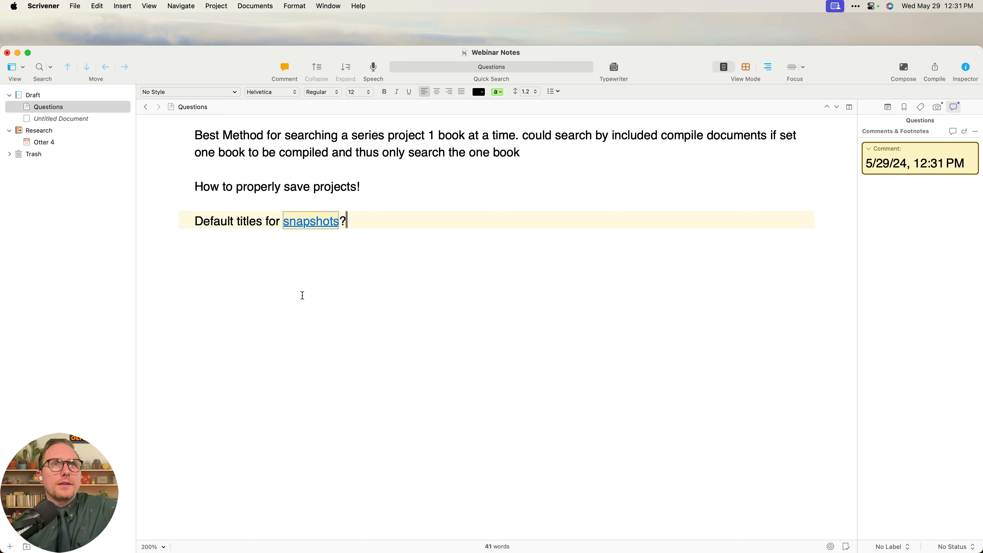
Check the Questions document's print preview, then review the page setup options for margins, text, index cards, outlines and other content.
key("super+p")
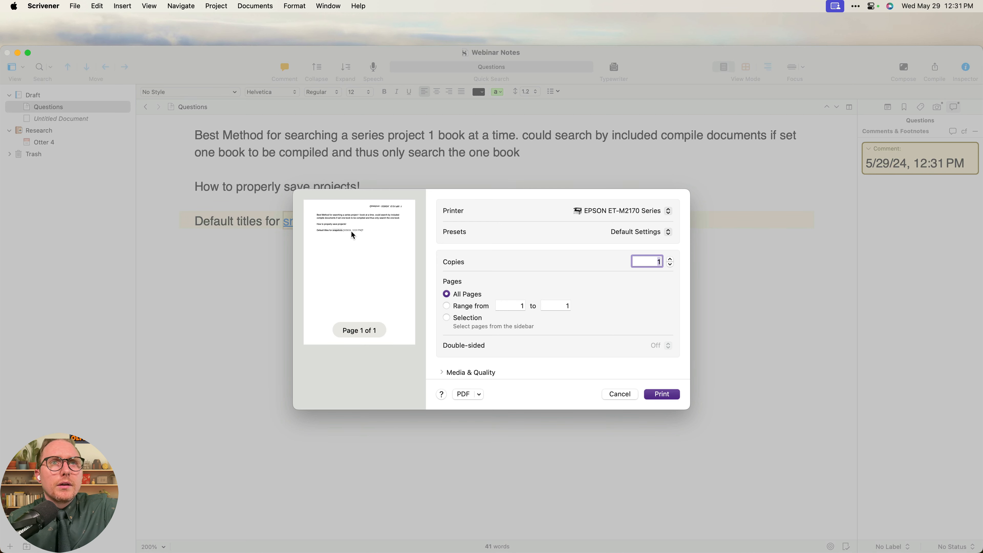
left_click(620, 394)
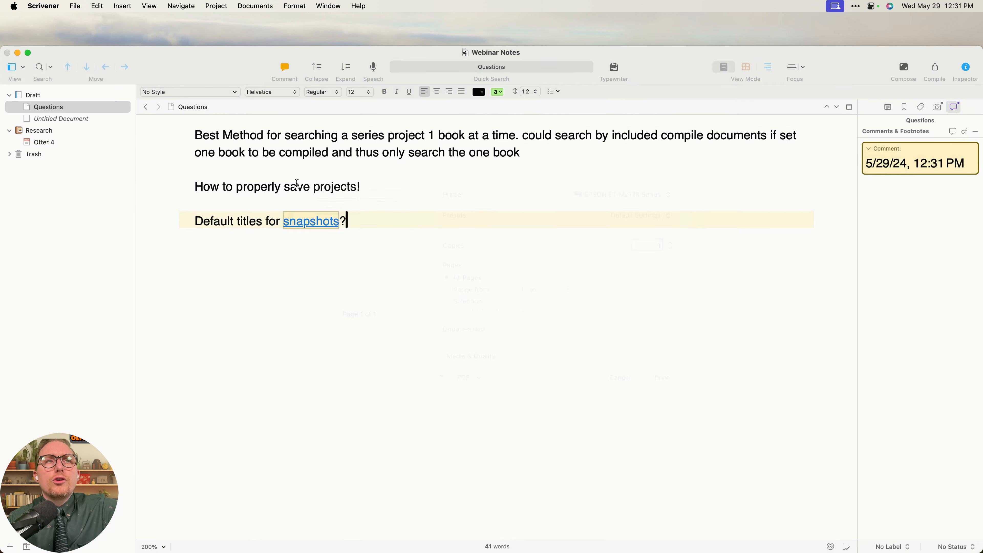
left_click(74, 7)
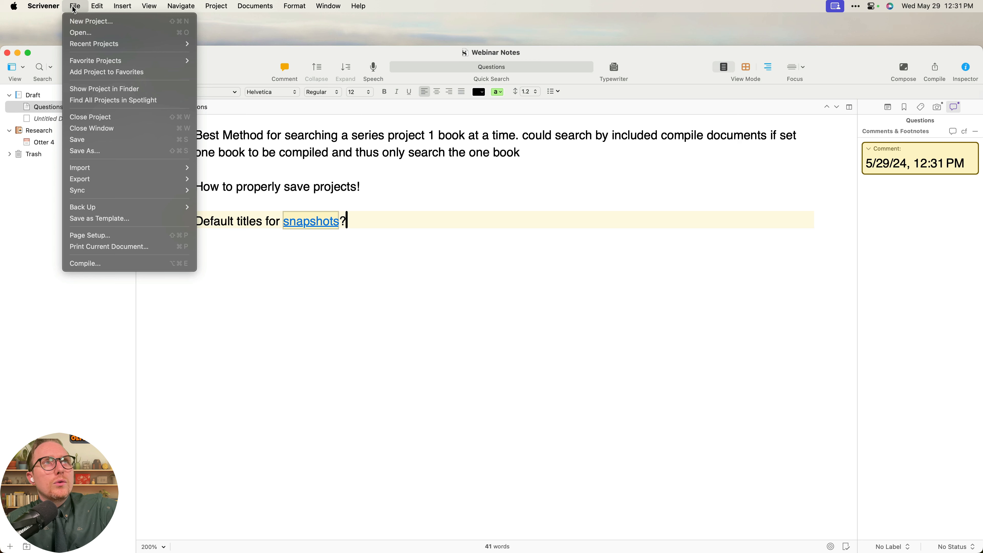
left_click(122, 234)
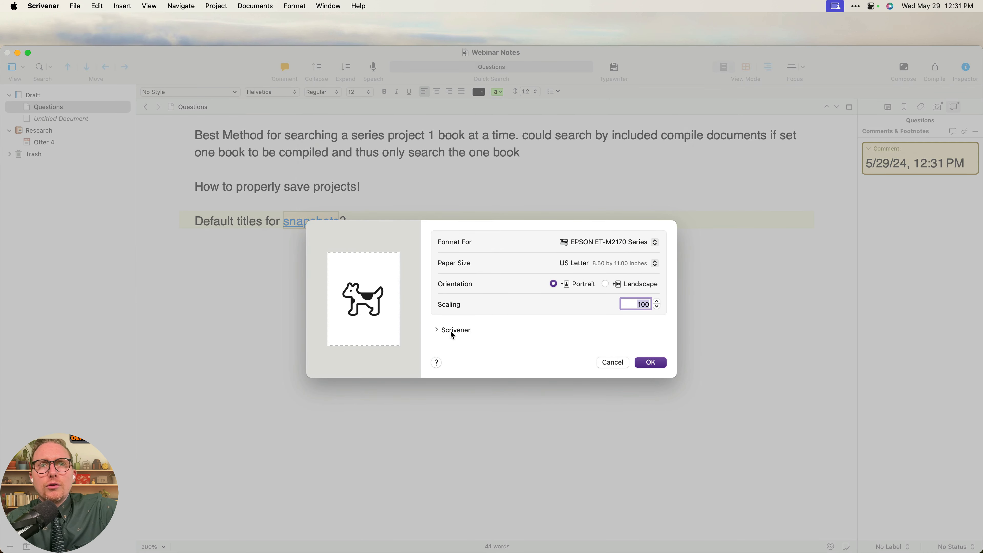
left_click(452, 333)
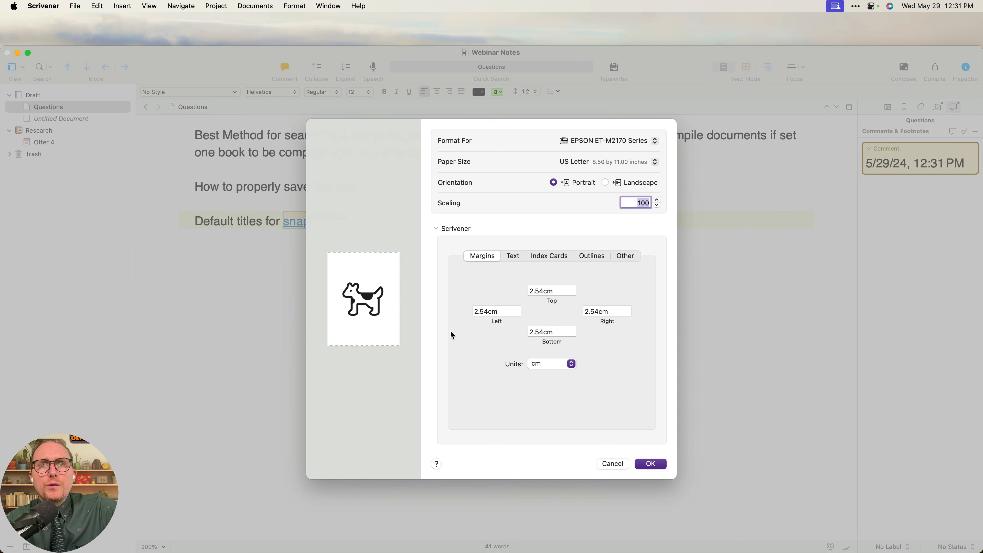
left_click(512, 257)
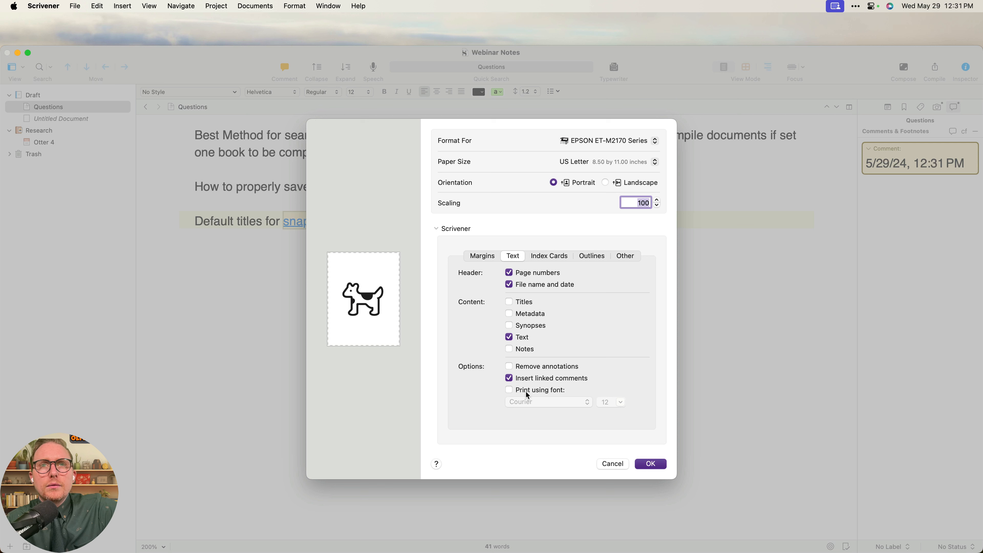
left_click(555, 258)
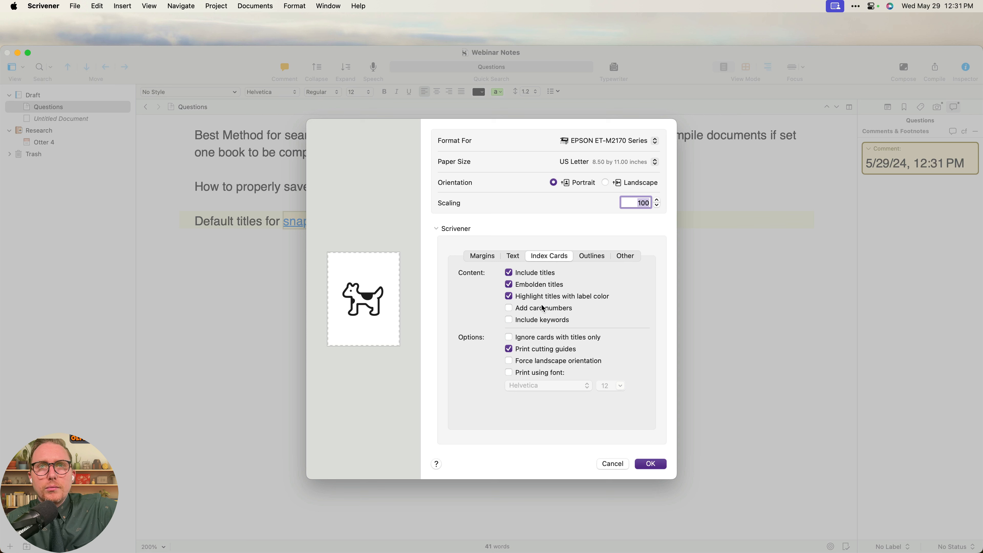
left_click(597, 256)
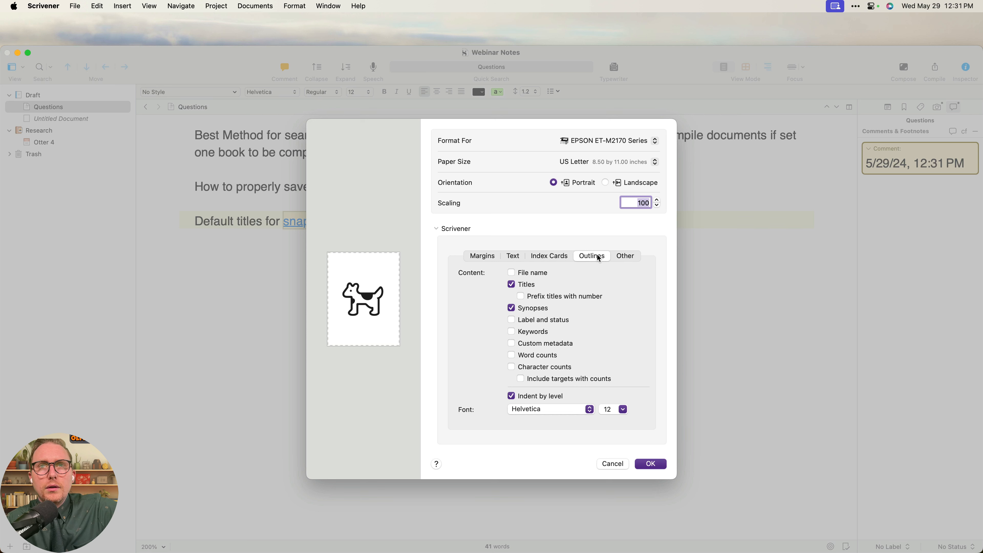
left_click(623, 256)
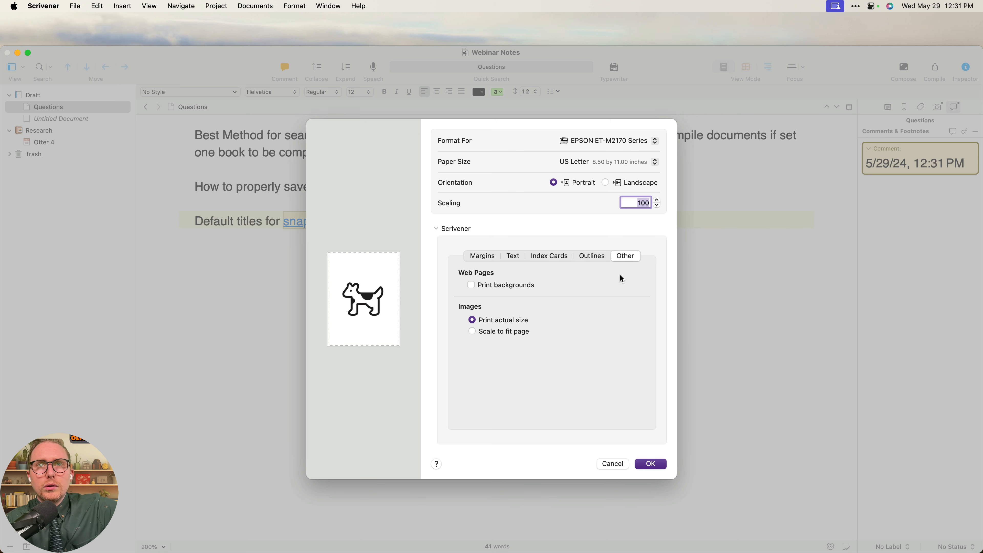
left_click(490, 257)
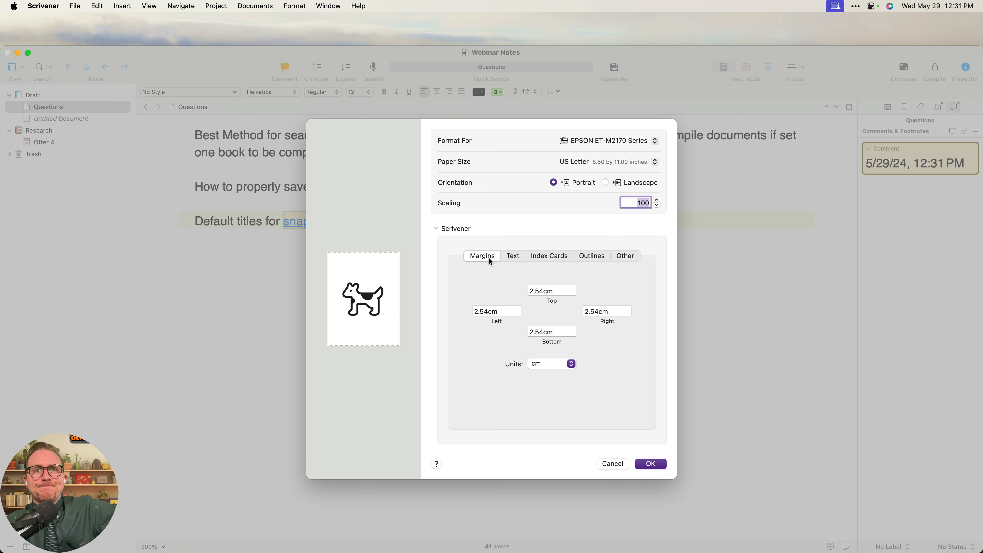
Turn on Remove annotations in the page setup's text printing options.
left_click(512, 258)
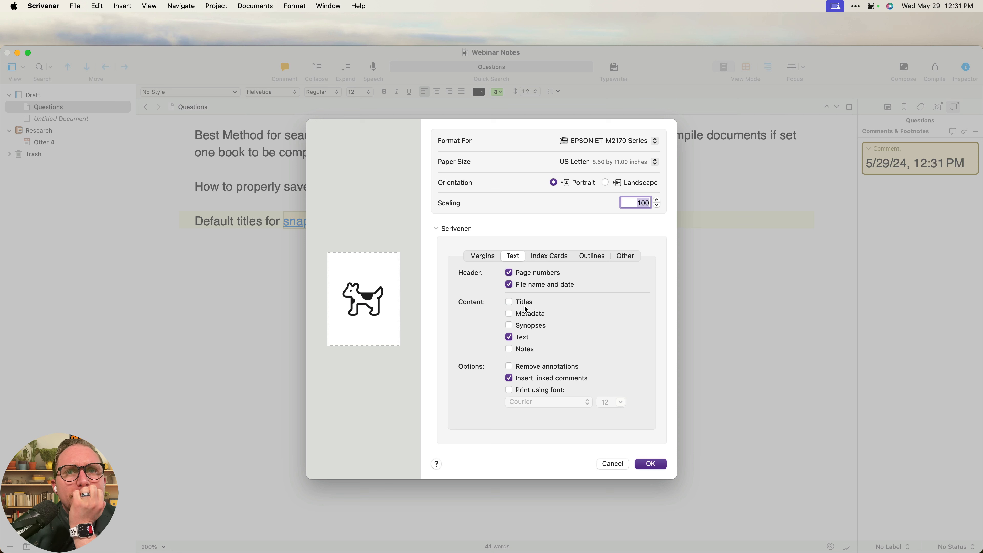
left_click(523, 368)
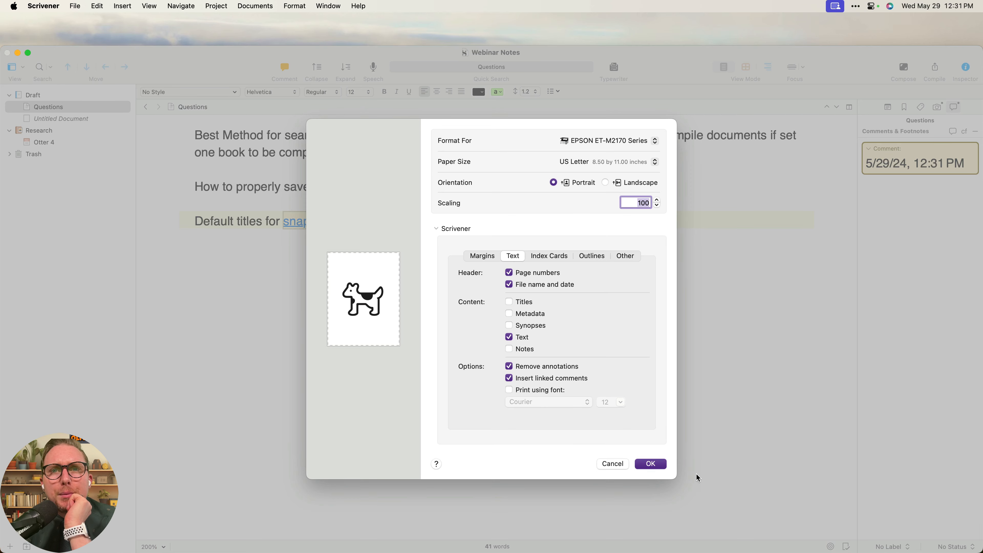
left_click(650, 464)
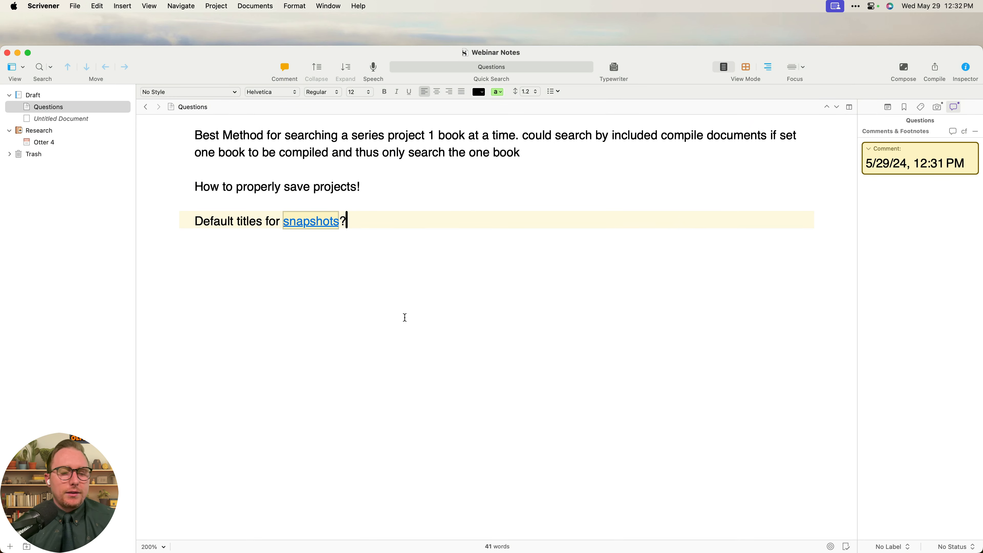
Preview the Questions document's printout again to examine how the linked comment is handled, without printing.
key("super+p")
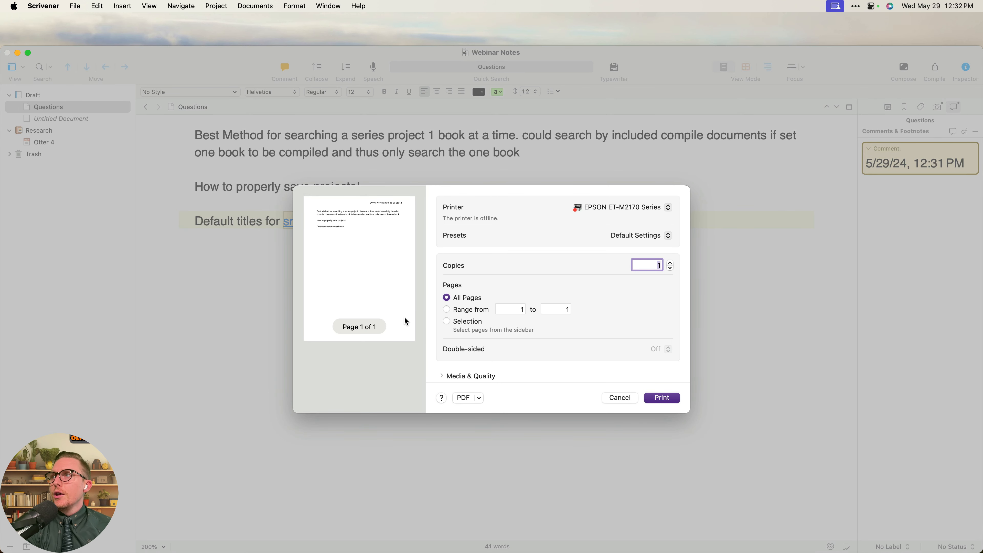
left_click(620, 398)
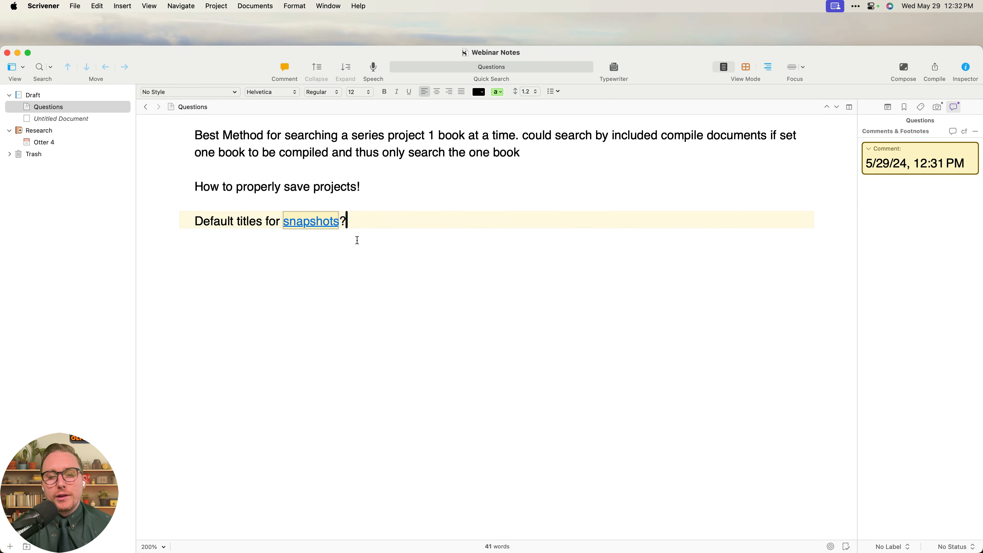
type("p")
key("super+p")
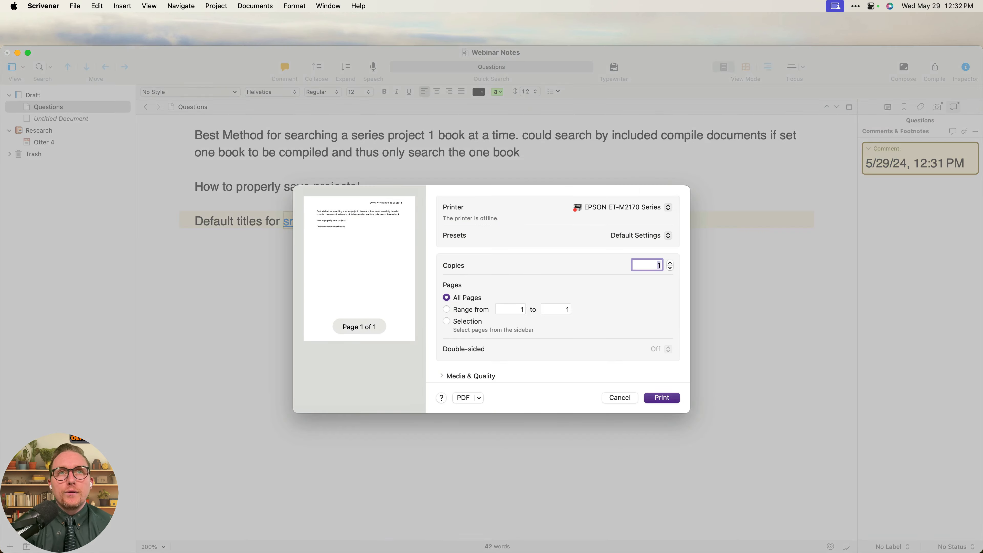
left_click(621, 398)
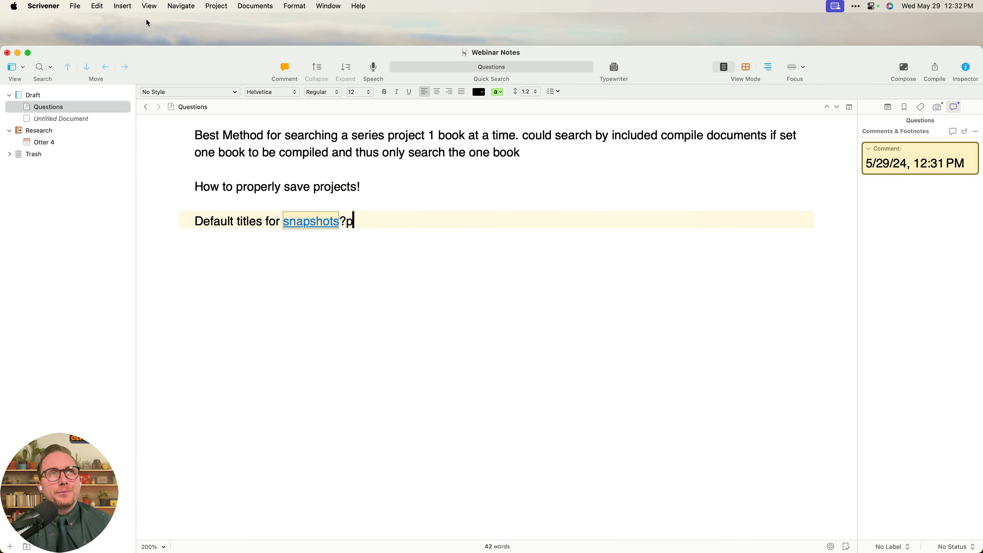
Turn off Remove annotations in the page setup's text options, keeping Insert linked comments on.
left_click(64, 8)
mouse_move(69, 8)
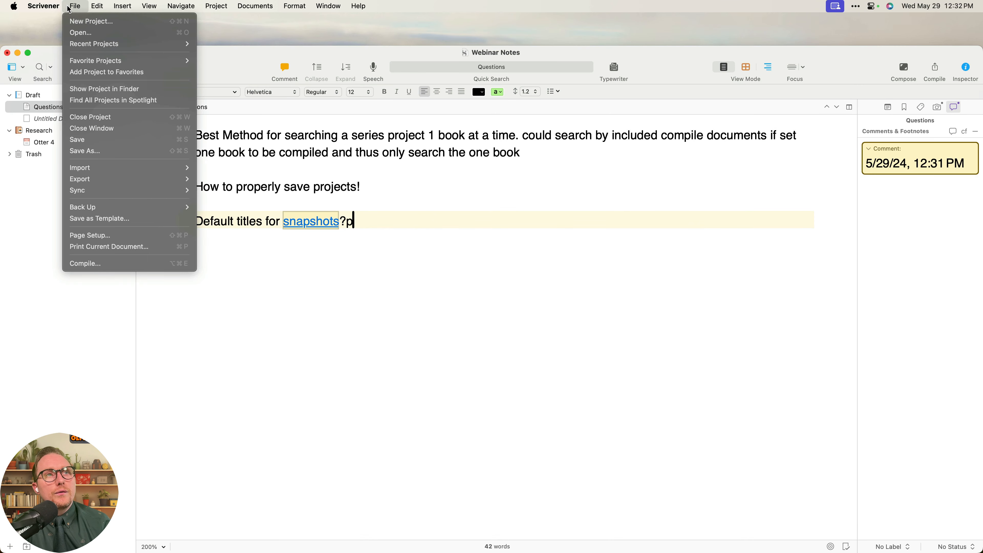
left_click(91, 235)
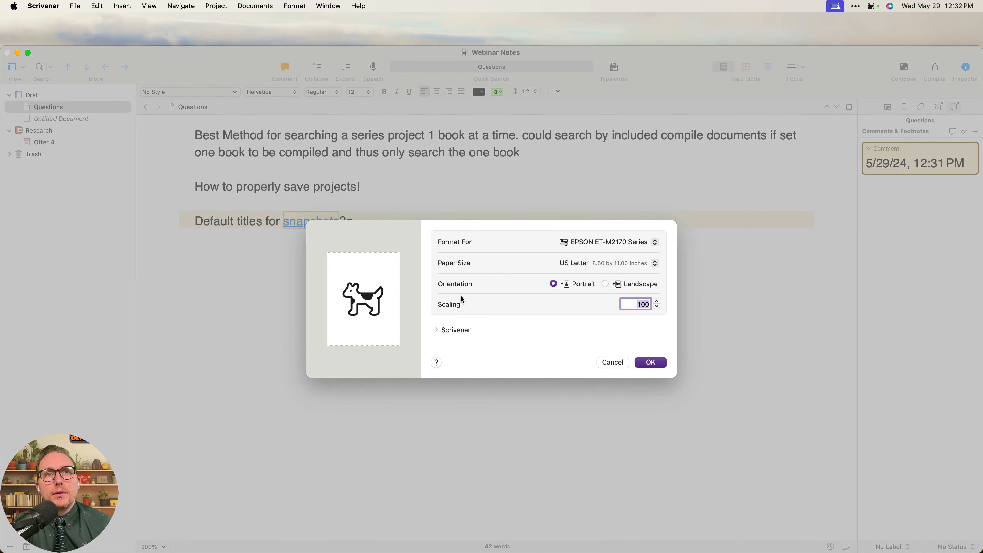
left_click(456, 330)
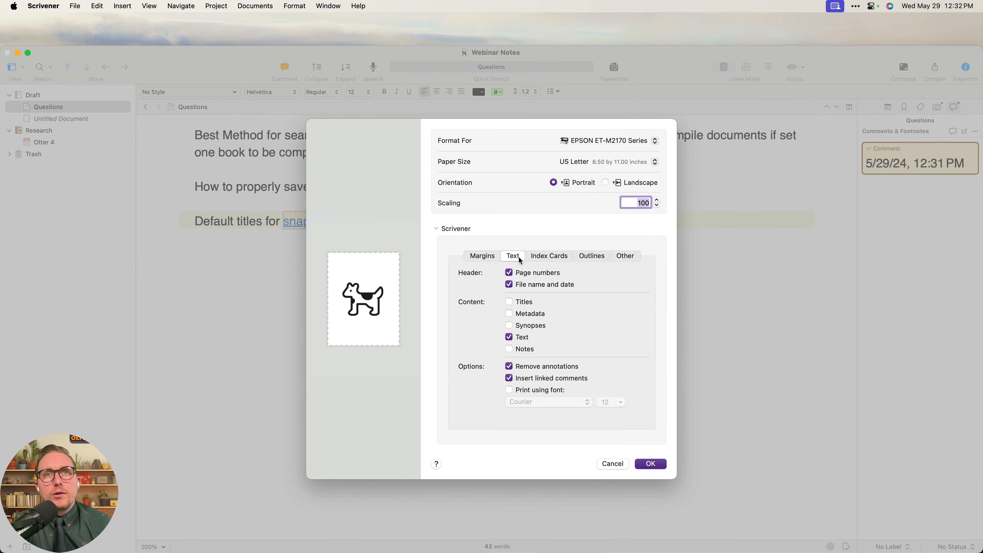
left_click(527, 370)
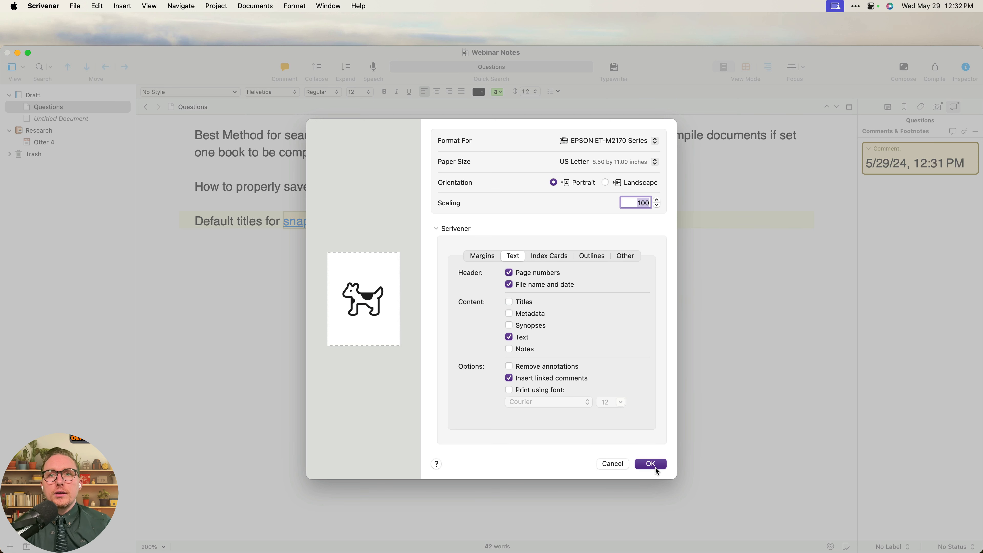
left_click(650, 464)
Save the Questions document's printout to the Desktop as a PDF named Questions.
key("super+p")
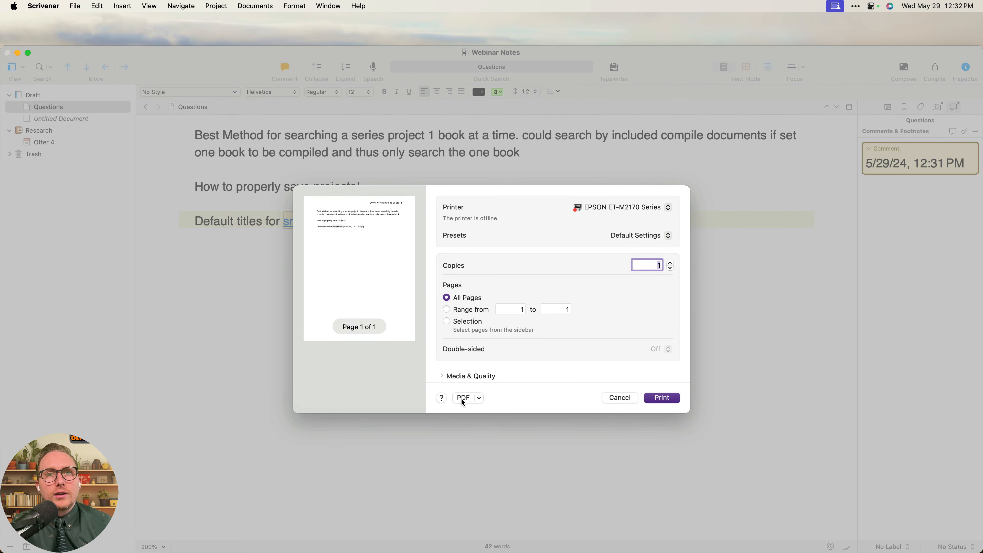
left_click(463, 399)
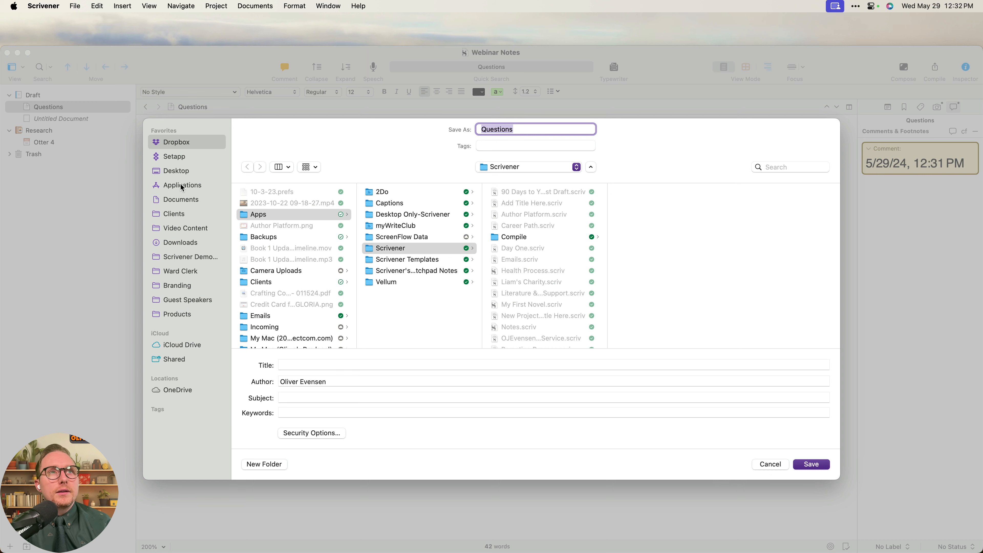
left_click(166, 171)
left_click(812, 463)
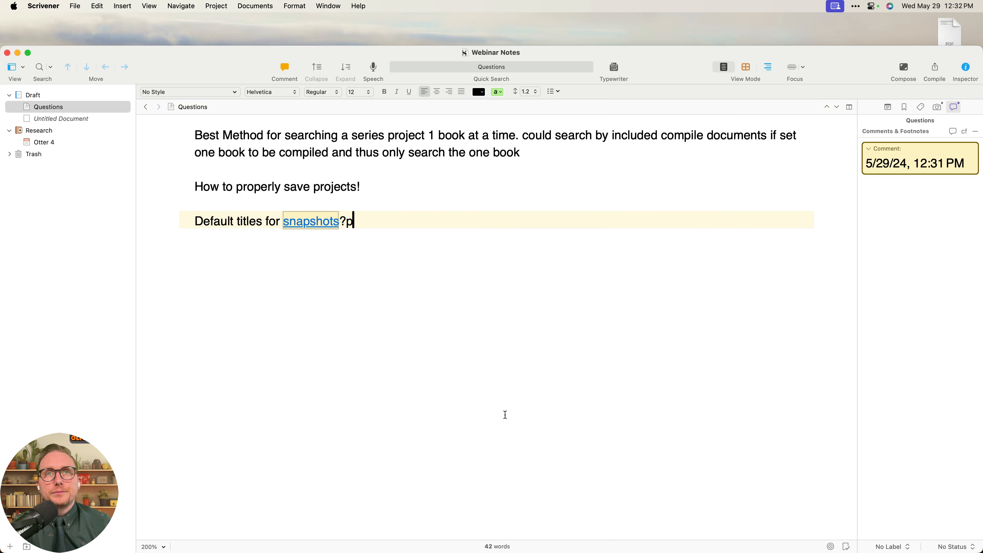
Open Questions.pdf from the Desktop in Preview and examine the comment text beside the word "snapshots".
left_click(931, 37)
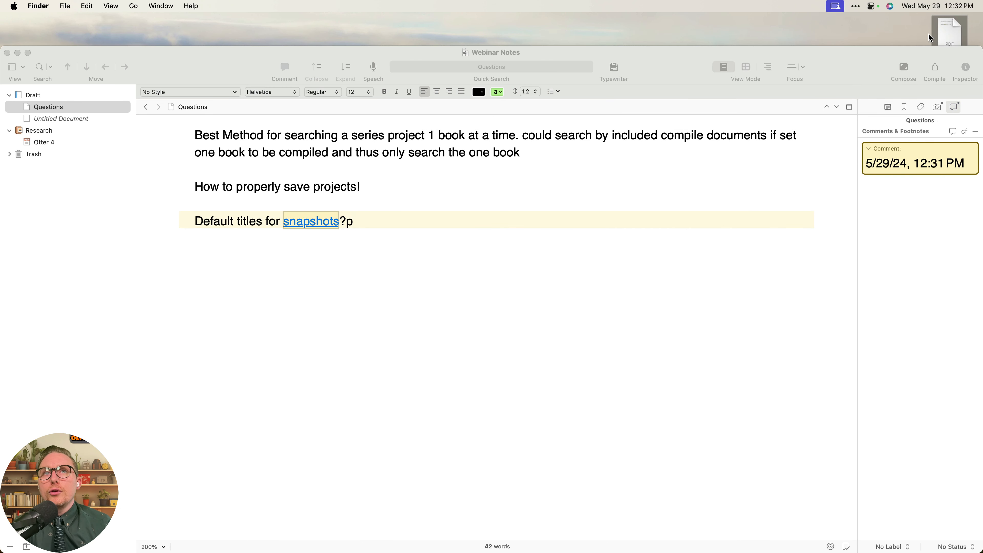
double_click(950, 33)
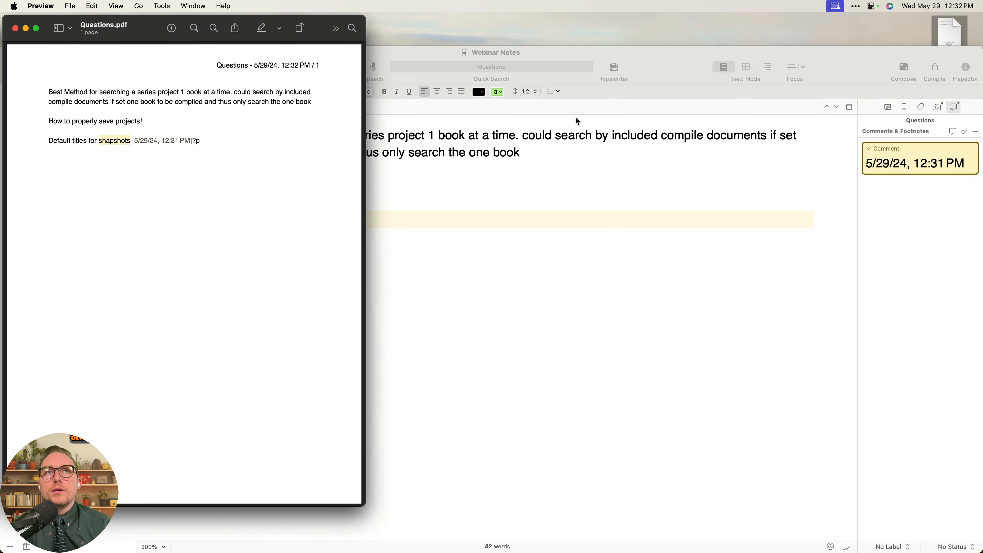
left_click_drag(202, 141, 99, 142)
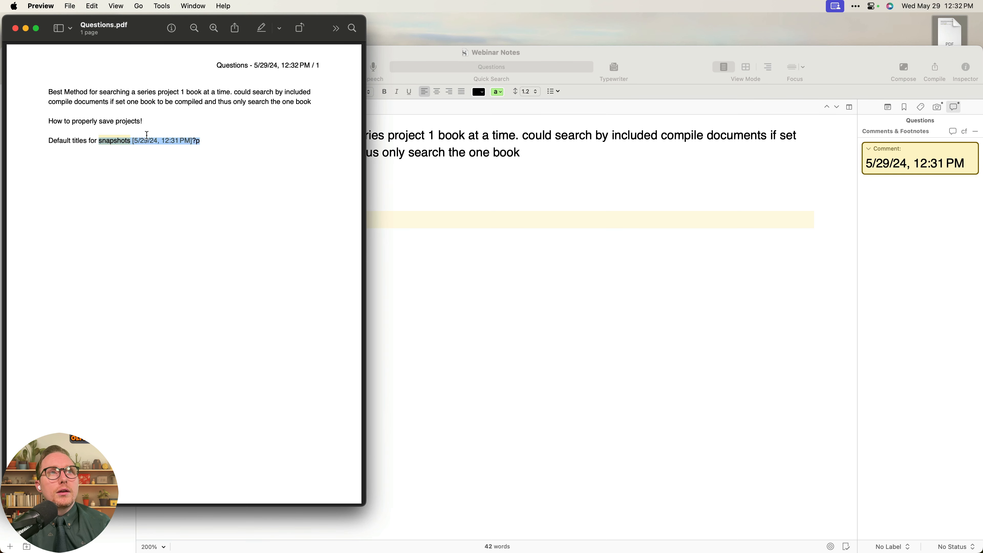
left_click(122, 144)
Return to Scrivener and turn on Remove annotations in the page setup's text options, with Insert linked comments left on.
left_click(446, 272)
left_click(43, 6)
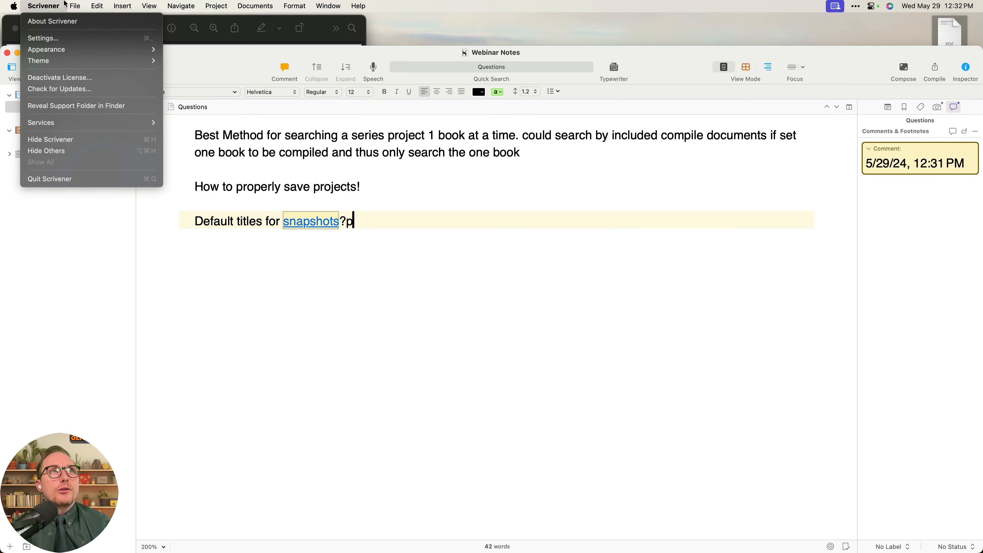
mouse_move(76, 4)
left_click(116, 235)
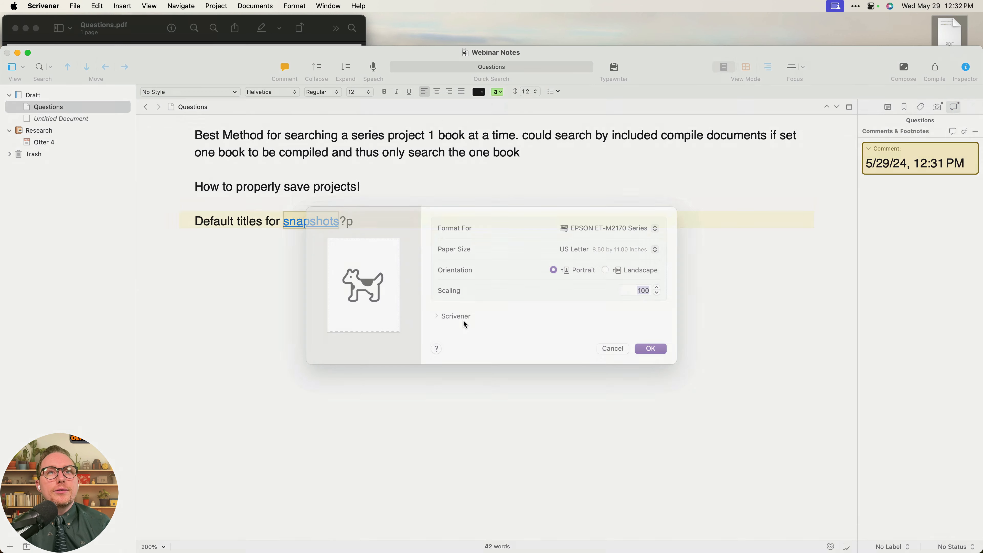
left_click(452, 333)
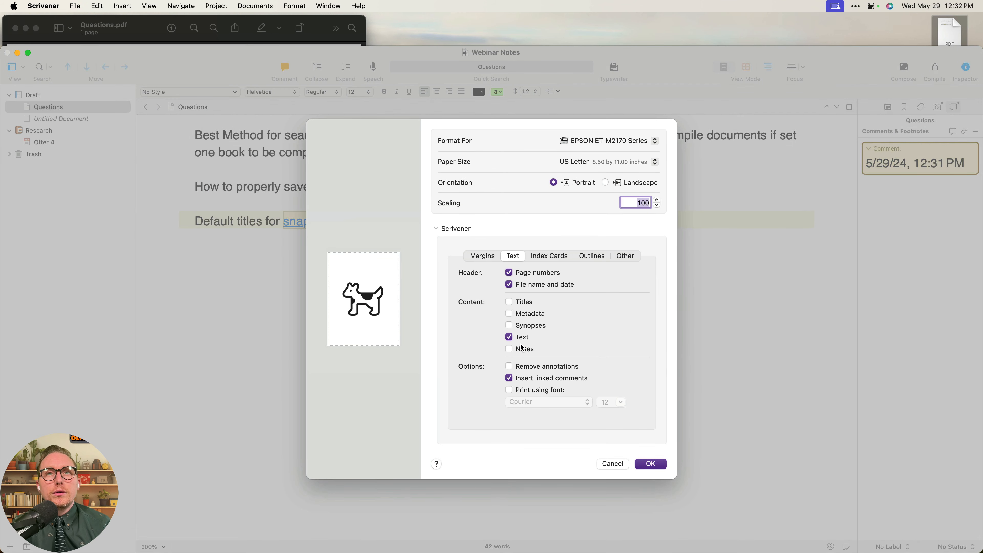
left_click(528, 366)
left_click(650, 464)
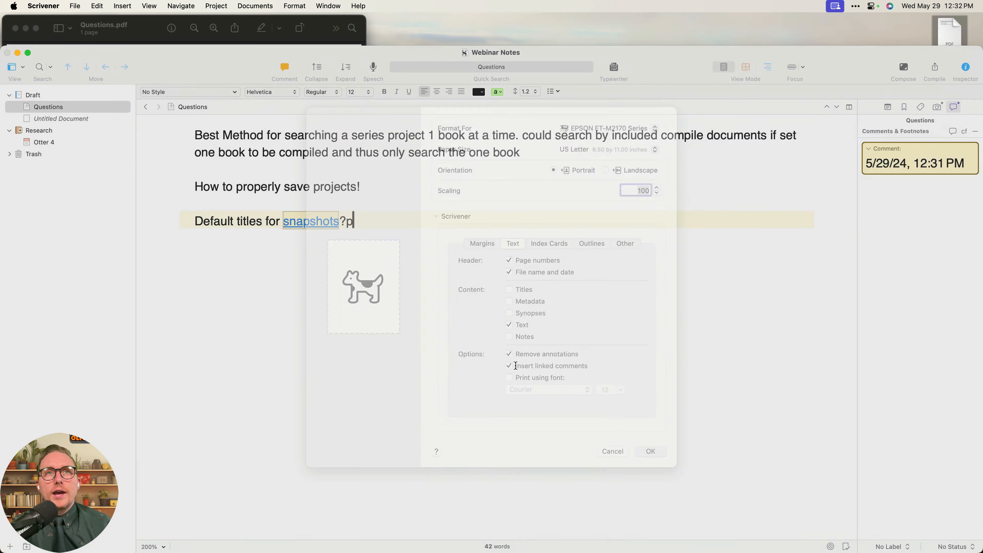
Save the Questions document's printout to the Desktop as a PDF named Questions2, and lower the project window to uncover the file.
key("super+p")
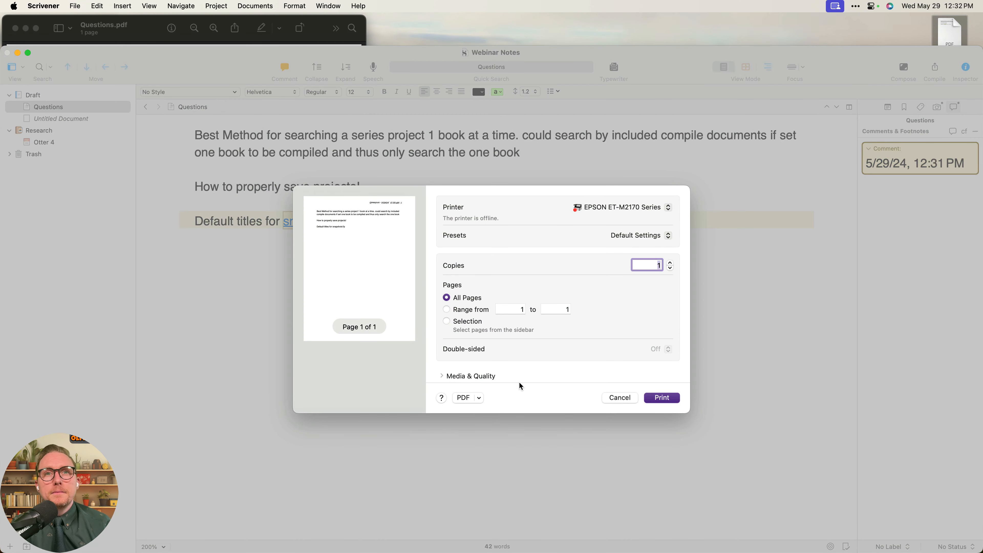
left_click(464, 397)
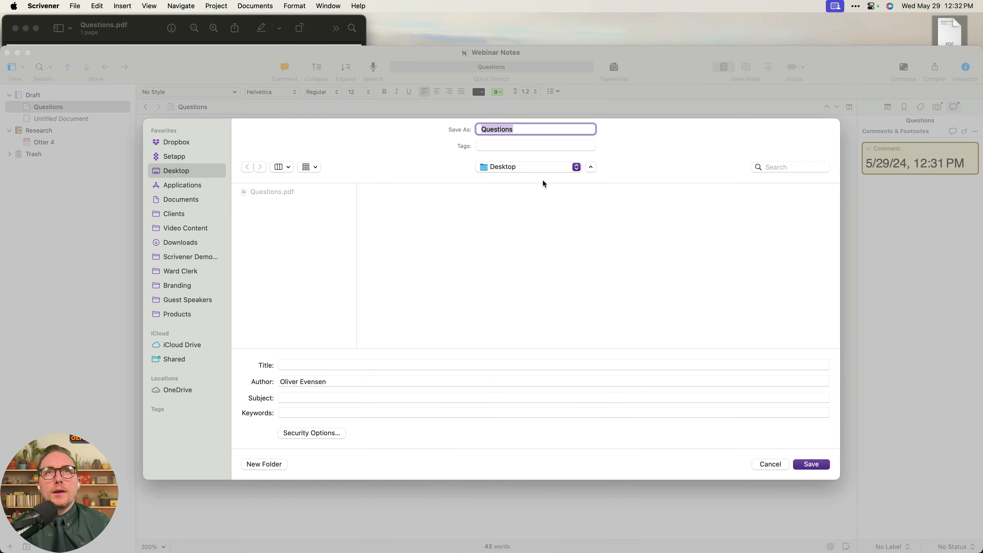
left_click(559, 130)
key("Return")
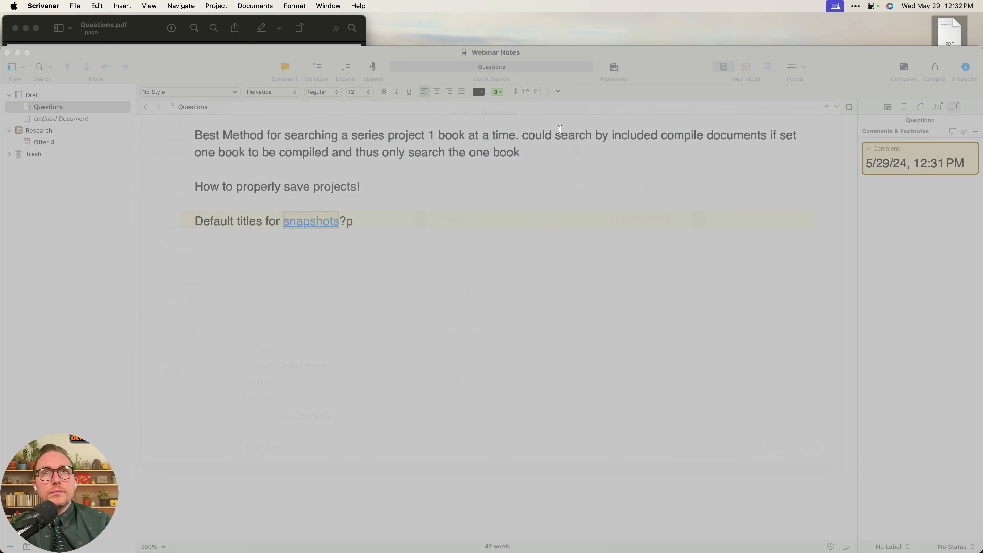
left_click_drag(886, 55, 885, 131)
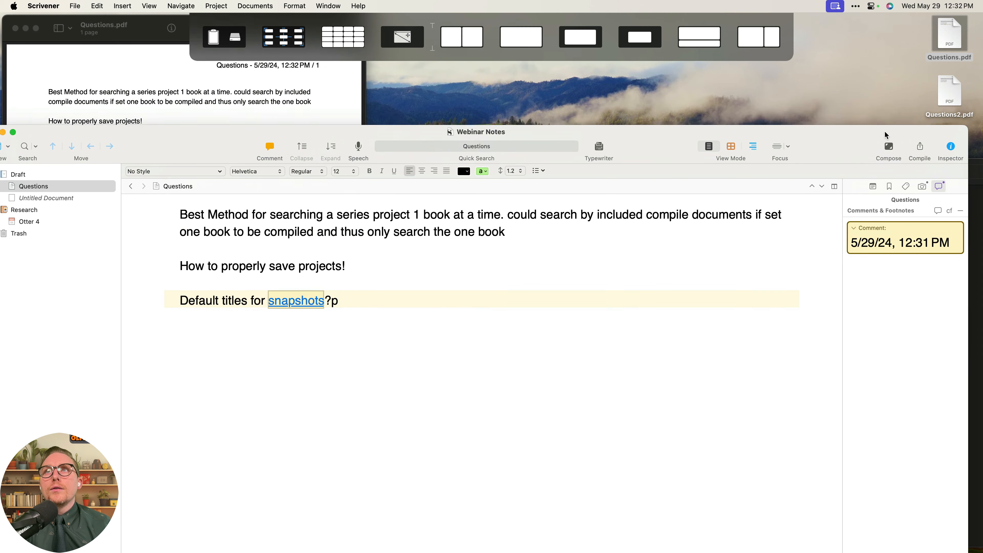
Open Questions2.pdf from the Desktop, compare its "Default titles for snapshots?p" line with the Questions document, and close both PDF previews.
double_click(943, 93)
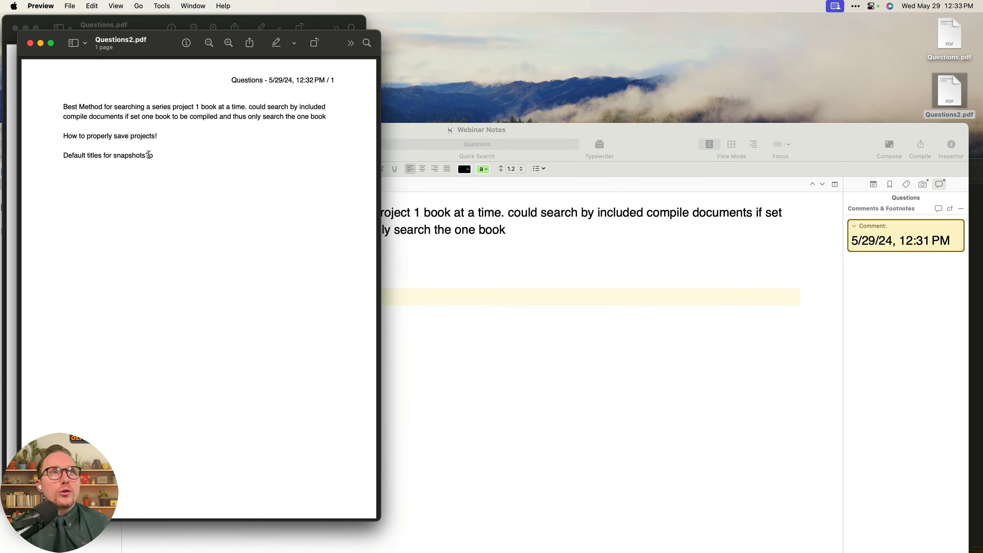
left_click_drag(155, 156, 58, 155)
left_click(578, 316)
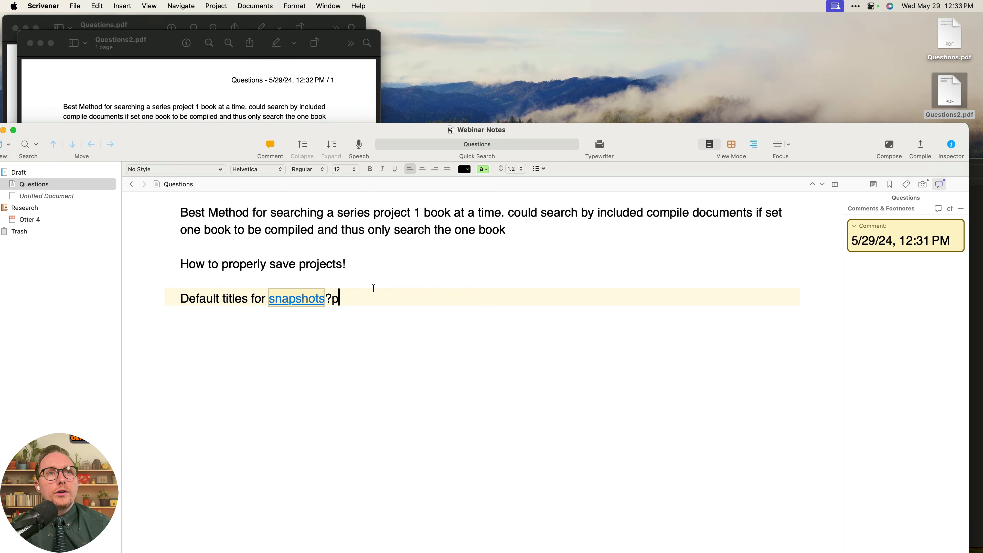
left_click_drag(332, 301, 353, 302)
left_click(274, 99)
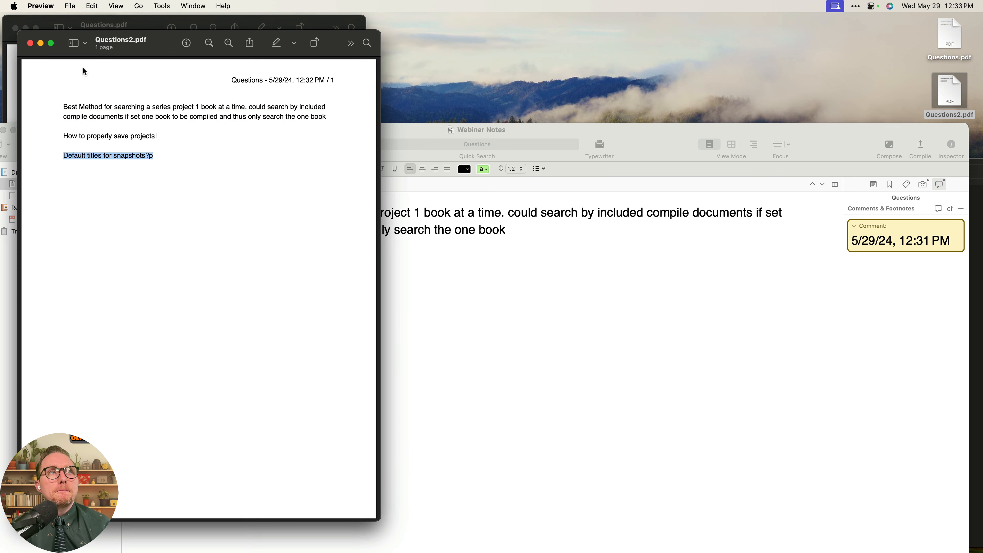
left_click(30, 43)
left_click(17, 28)
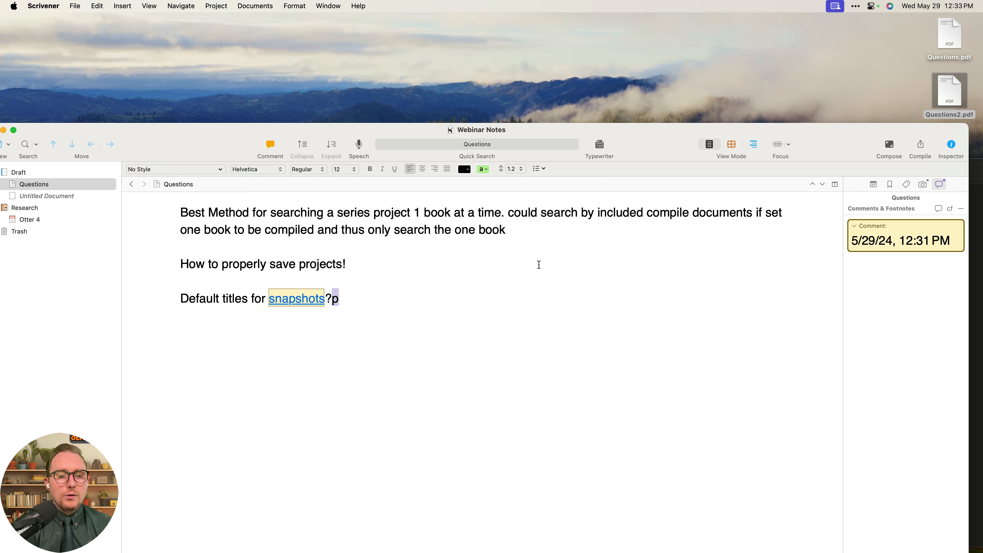
Review Scrivener's text options in the page setup, accept them, and move the project window back up the screen.
key("super+comma")
left_click(336, 106)
left_click(76, 6)
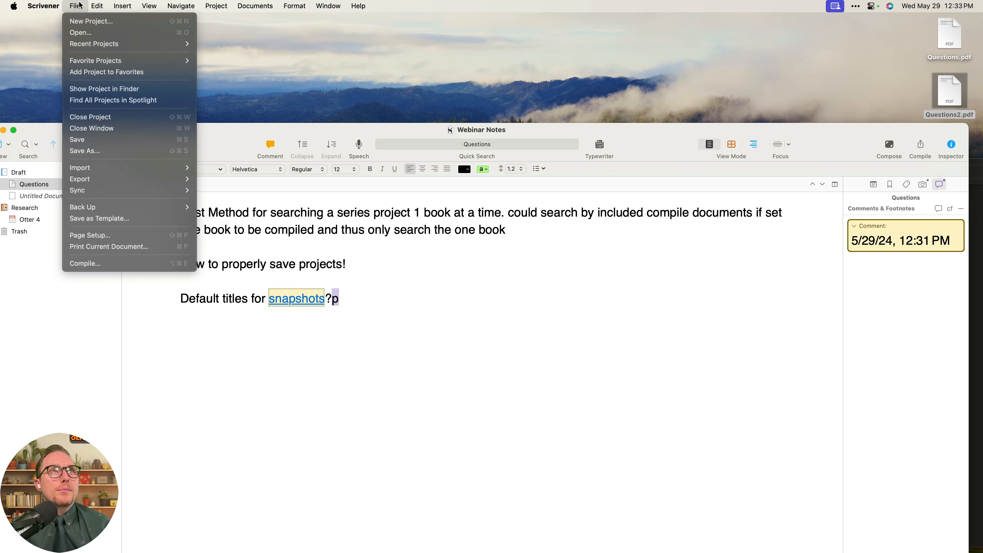
left_click(97, 235)
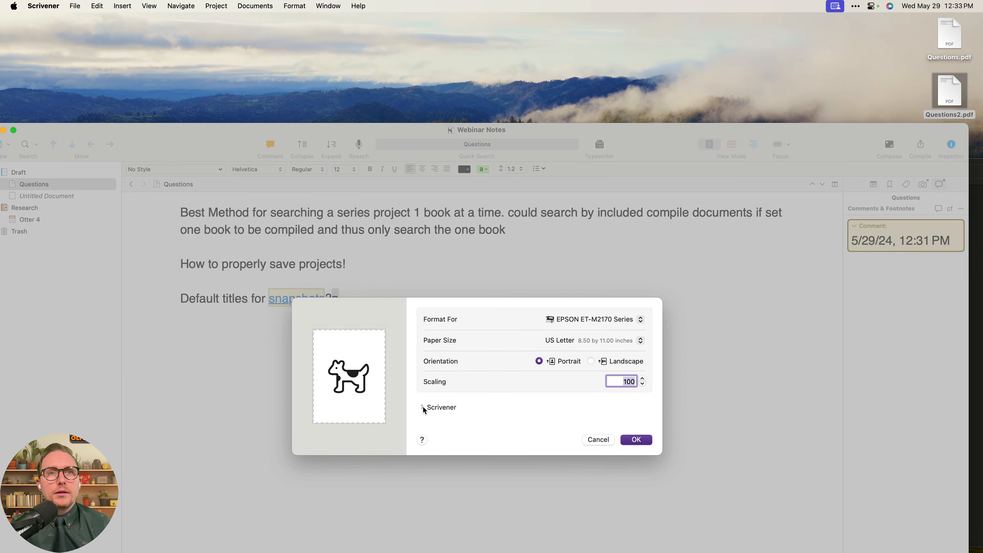
left_click(423, 408)
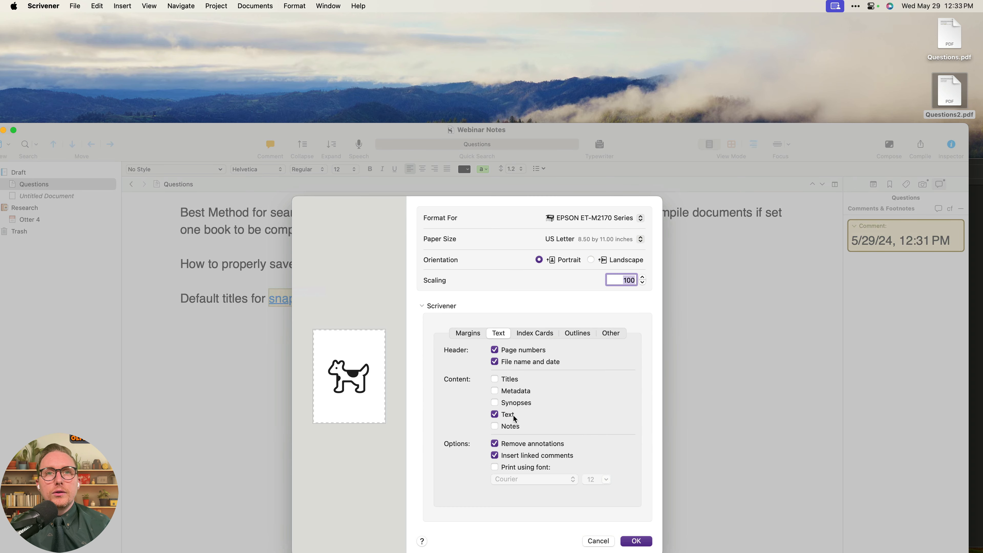
left_click(636, 541)
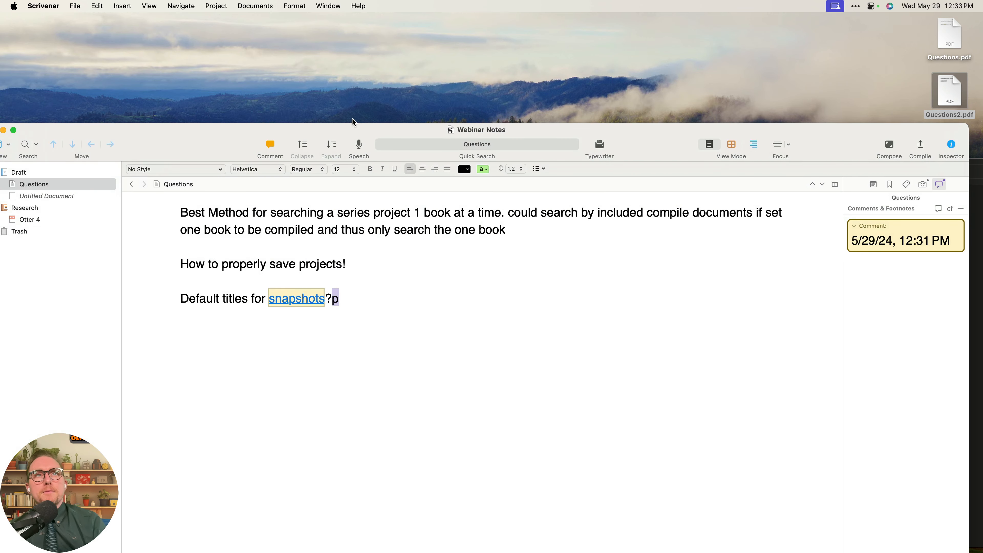
left_click_drag(336, 130, 516, 36)
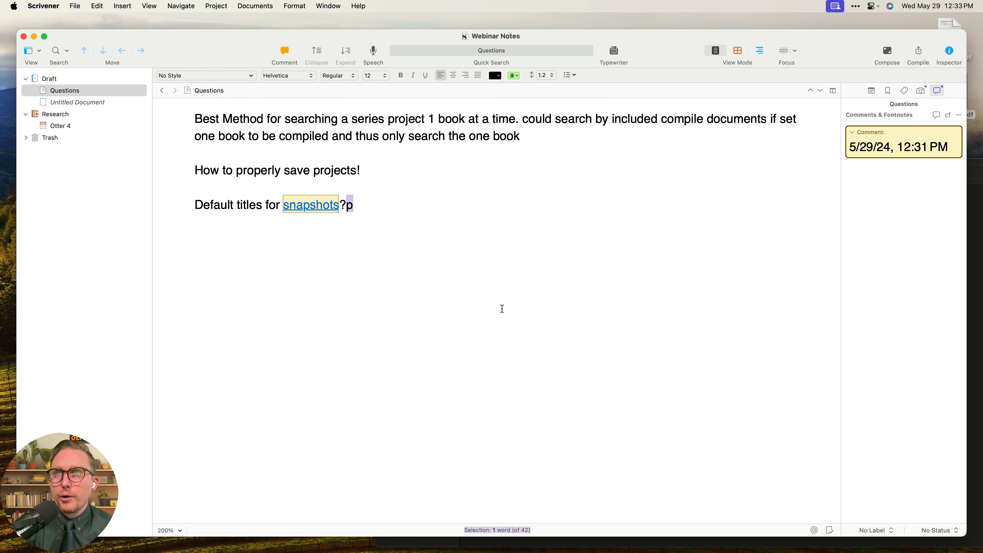
Look through the compile output formats, such as Print and PDF, and leave without compiling.
left_click(920, 50)
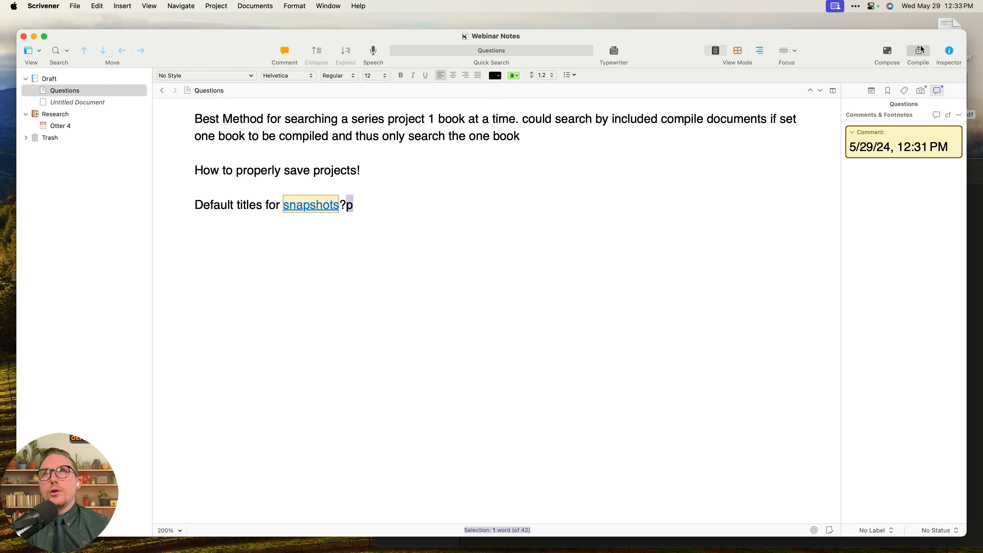
left_click(456, 136)
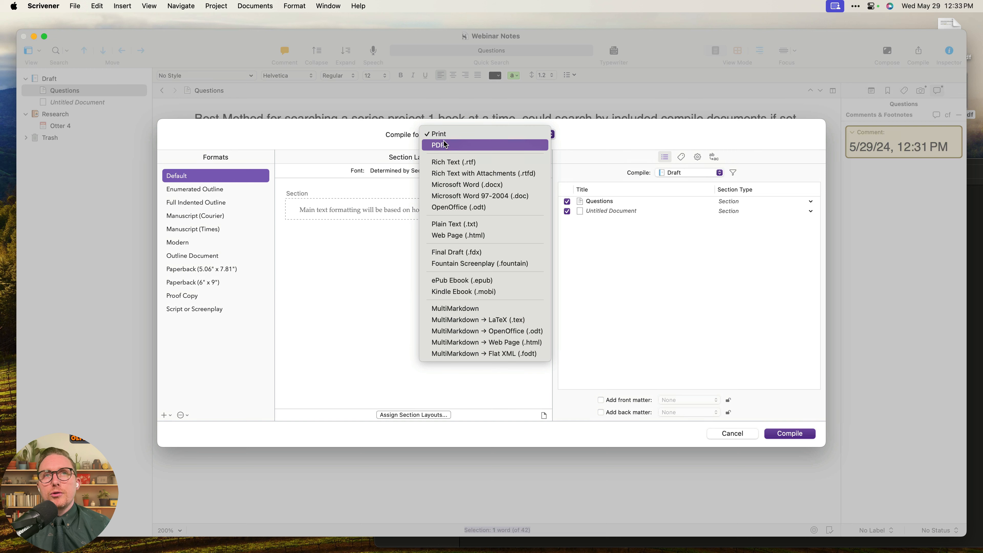
left_click(661, 241)
left_click(733, 434)
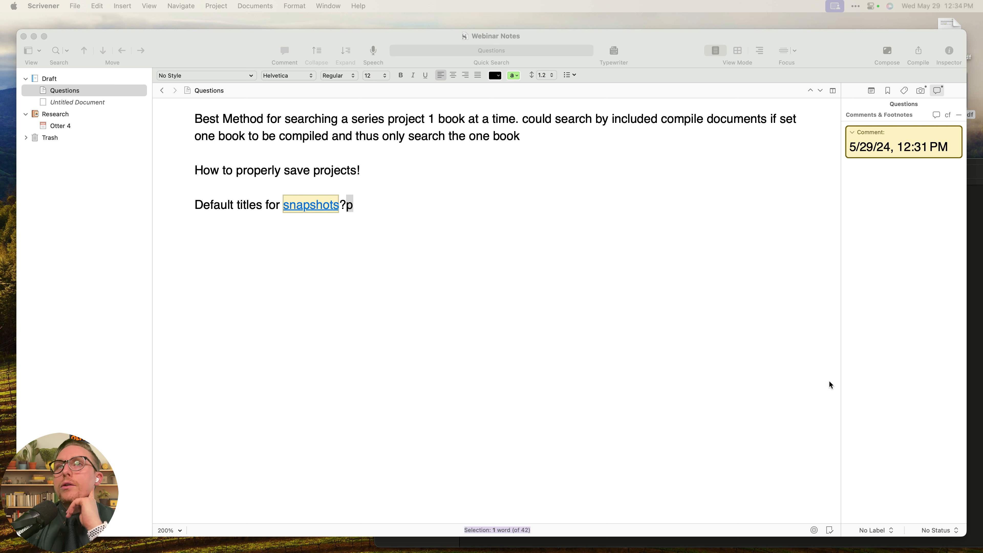
Delete the stray "p" after "snapshots?" in the Questions document.
left_click(730, 389)
left_click(403, 180)
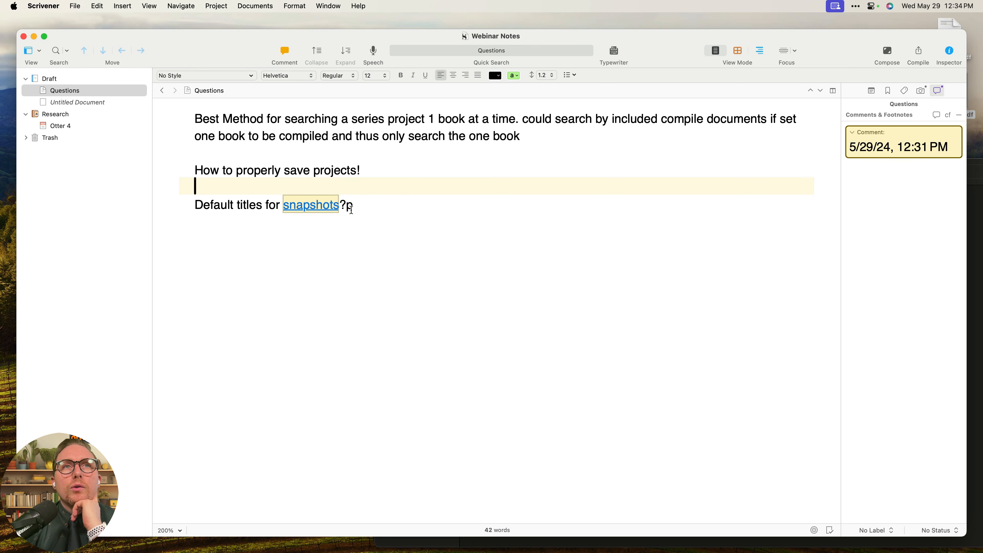
left_click(352, 207)
key("BackSpace")
Add an inspector footnote reading "Add note!" to the word "projects" in the Questions document.
double_click(339, 172)
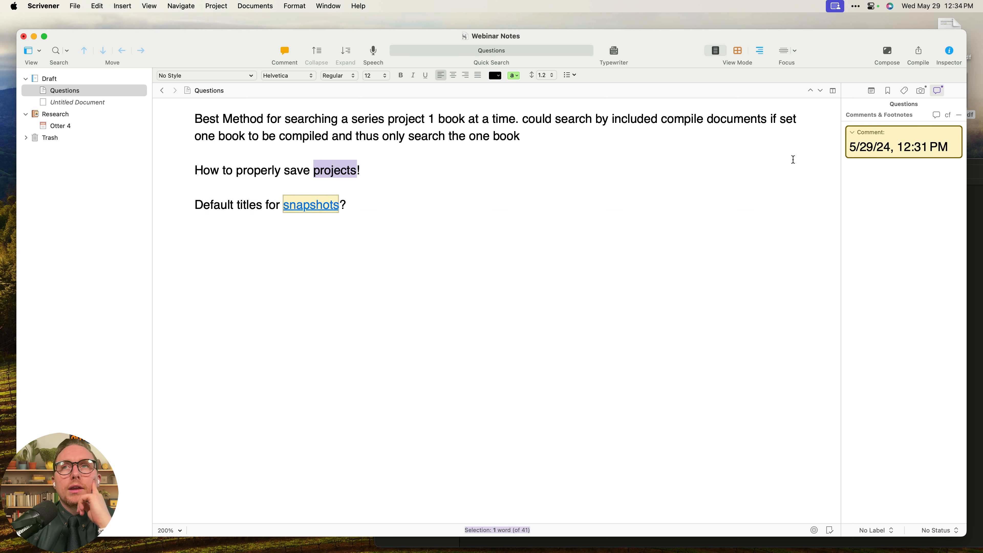
left_click(948, 116)
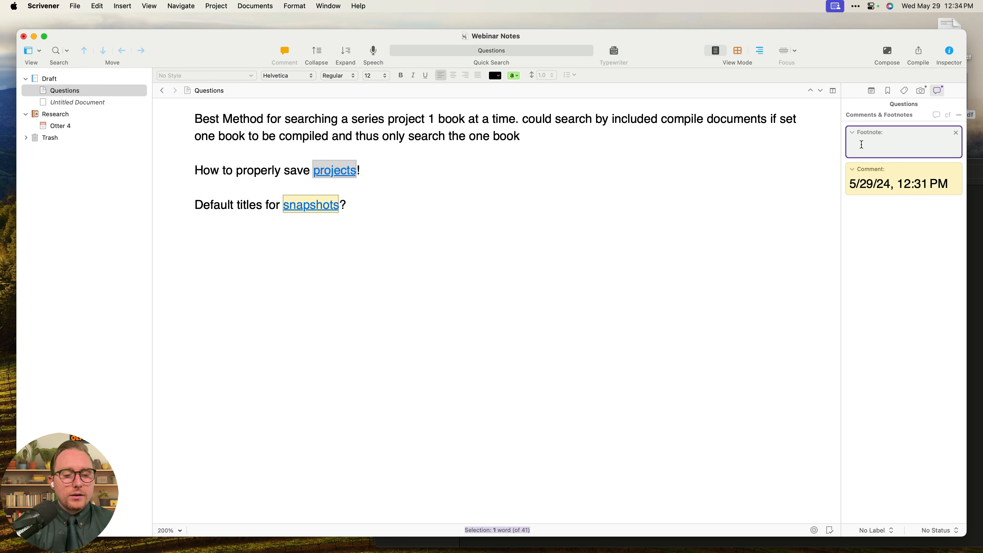
type("Add note!")
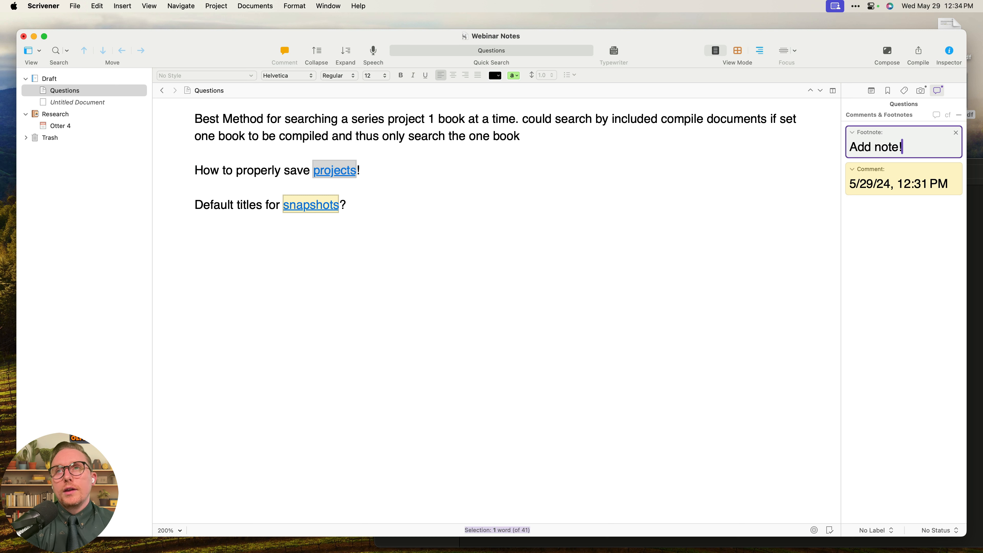
left_click(752, 203)
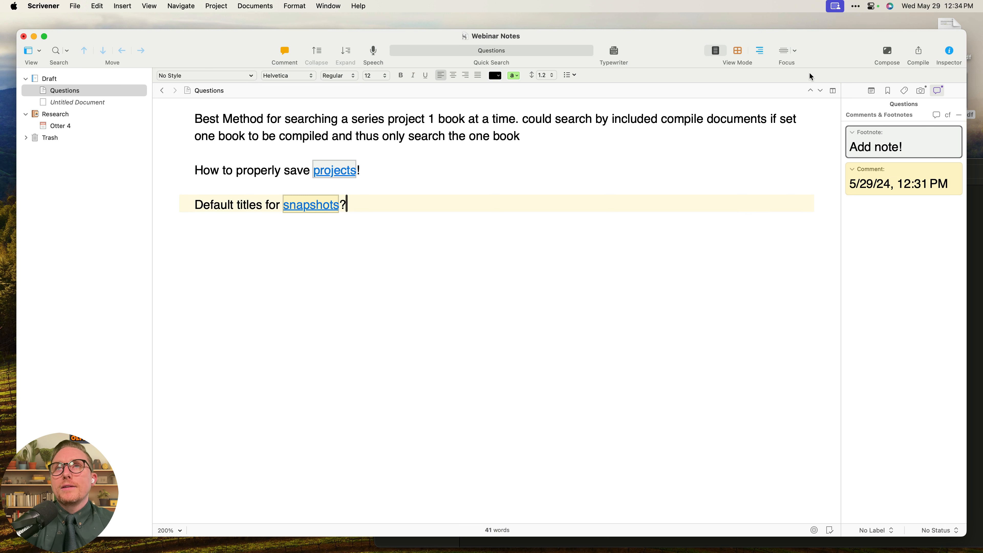
Bring up the general options of the Print compile and try Remove footnotes on and off.
left_click(919, 53)
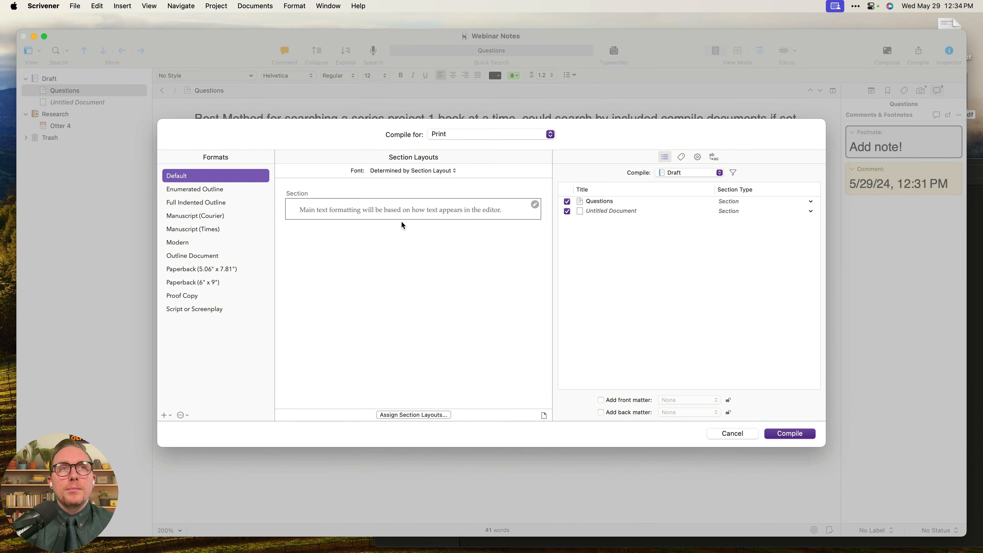
left_click(682, 157)
left_click(698, 158)
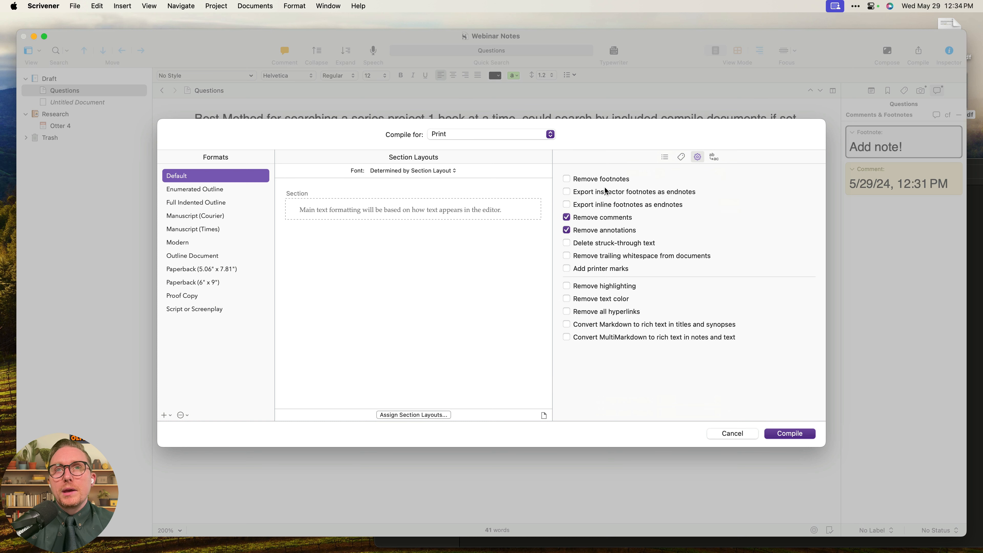
left_click(596, 179)
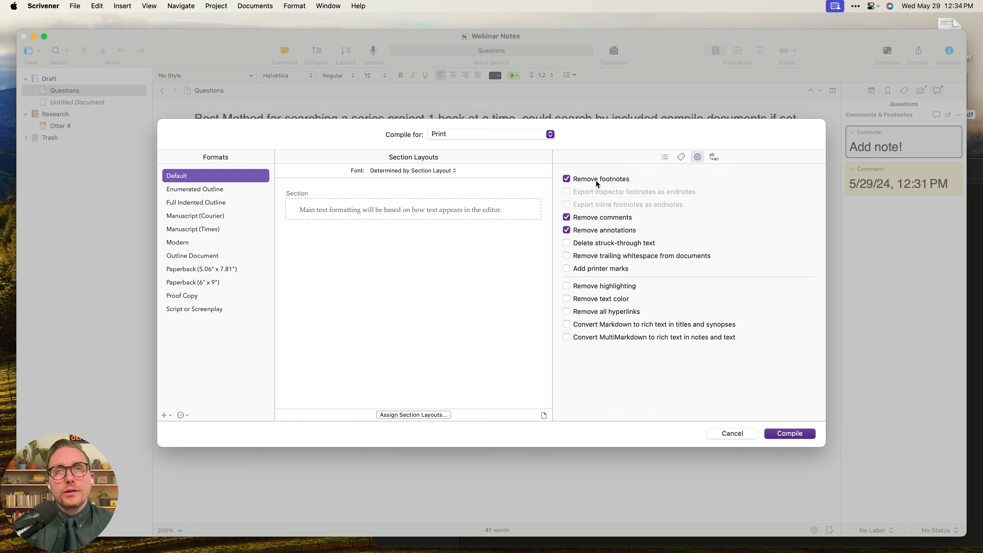
left_click(597, 182)
Try combinations of exporting inspector footnotes and inline footnotes as endnotes, and cancel the compile.
left_click(608, 192)
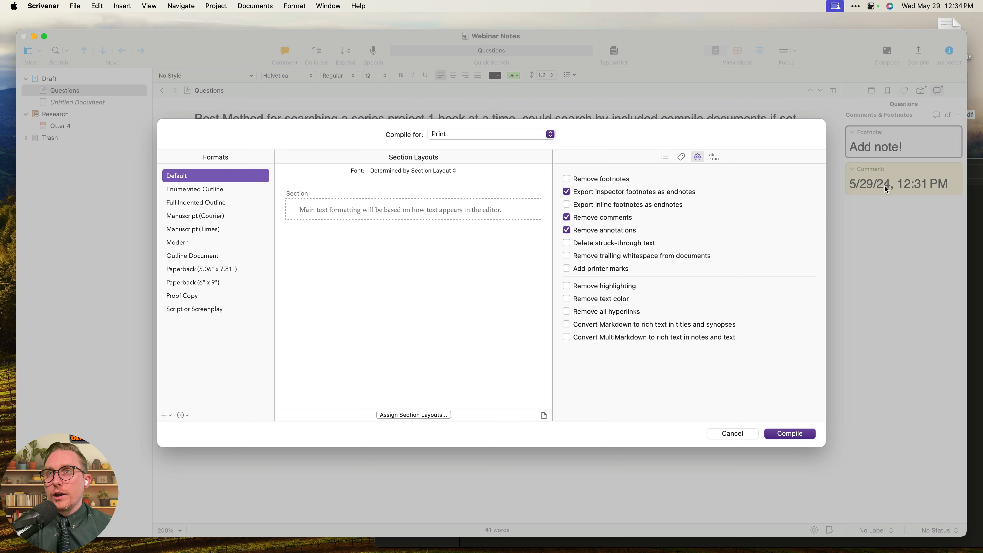
left_click(596, 206)
left_click(605, 193)
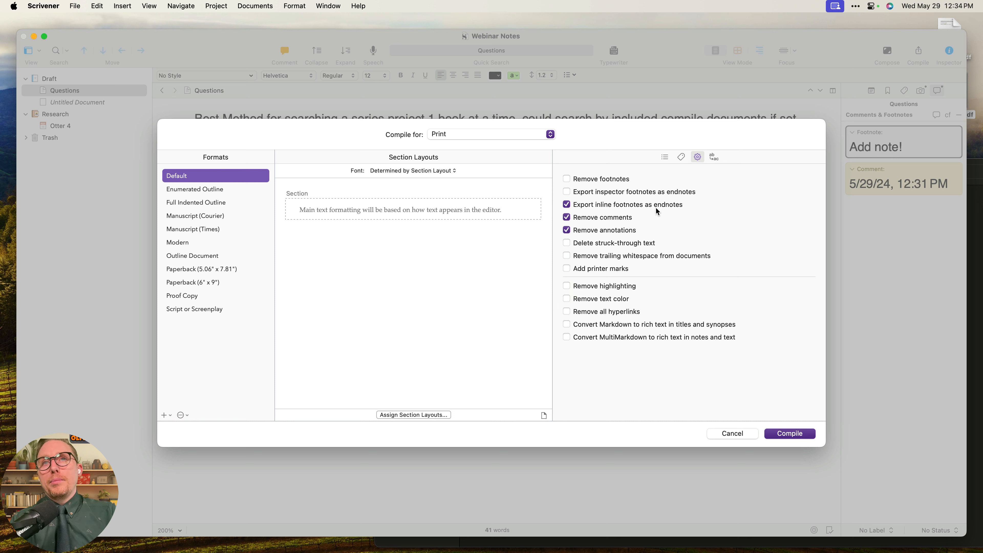
left_click(677, 193)
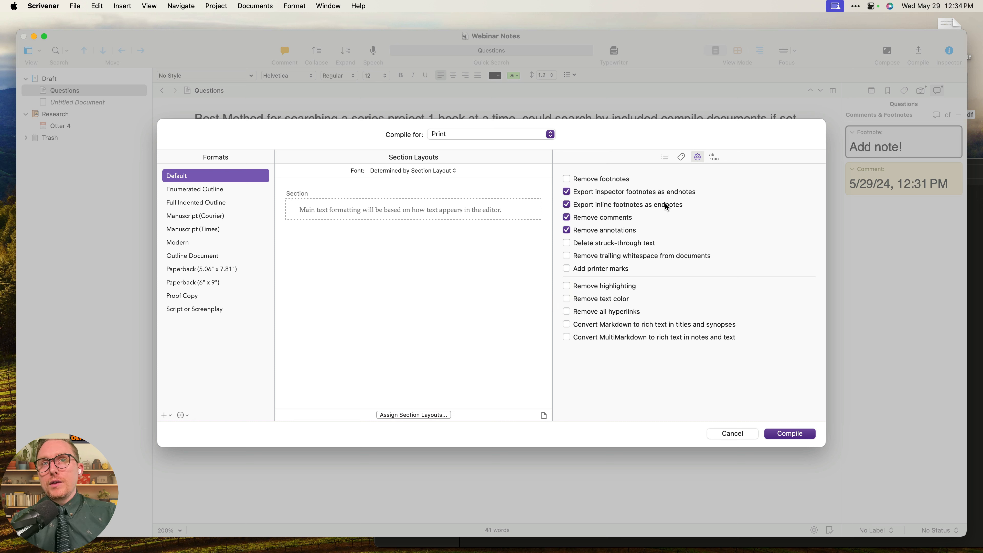
left_click(667, 205)
left_click(669, 192)
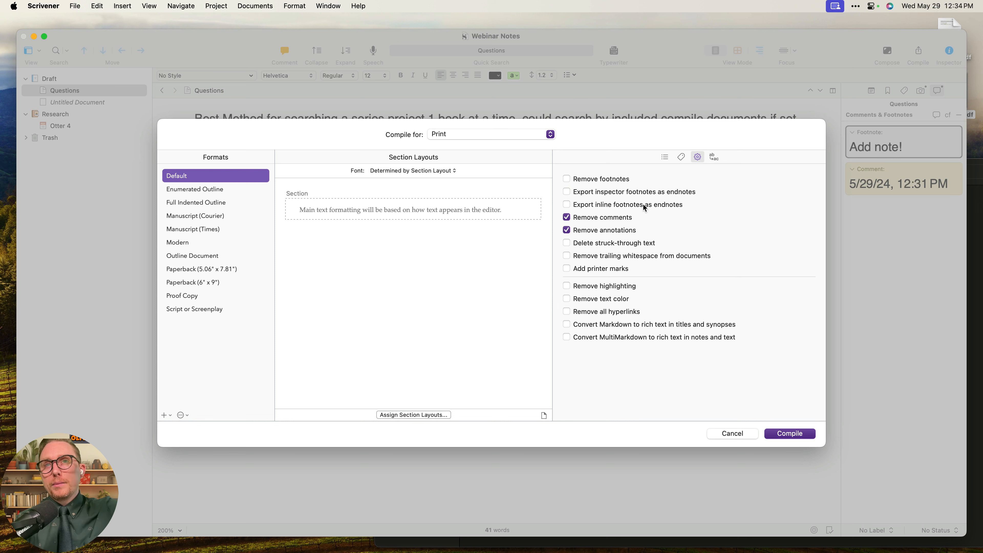
left_click(652, 194)
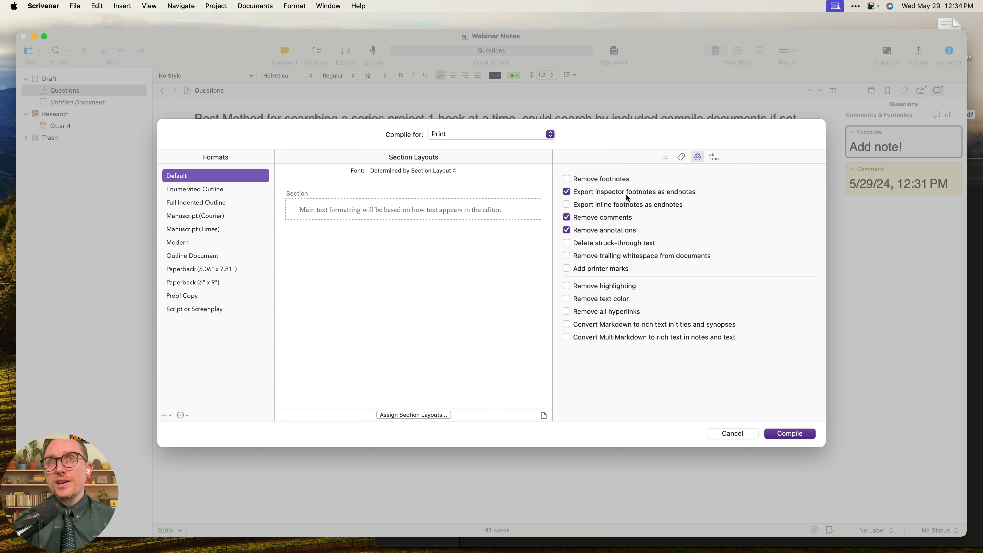
left_click(645, 208)
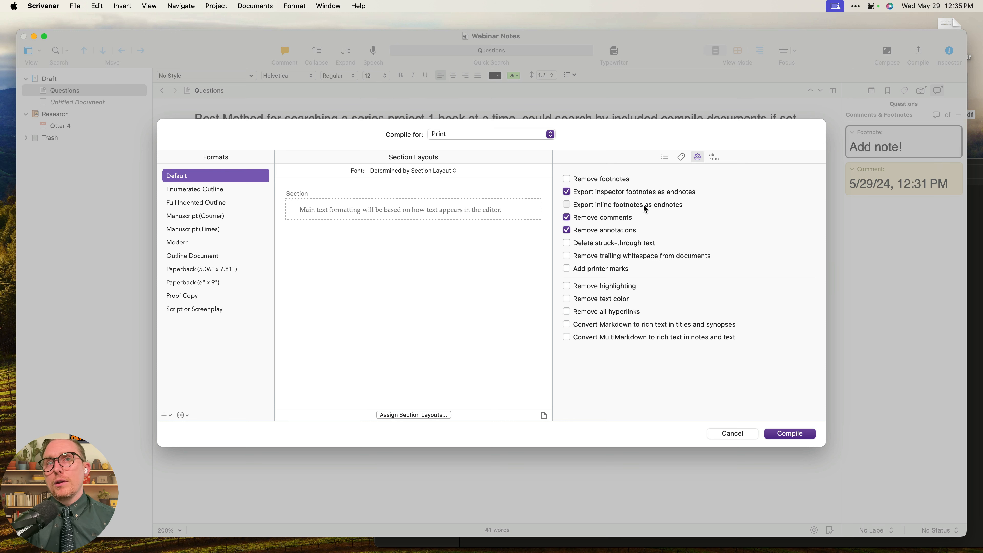
left_click(673, 195)
left_click(679, 205)
left_click(678, 196)
left_click(679, 206)
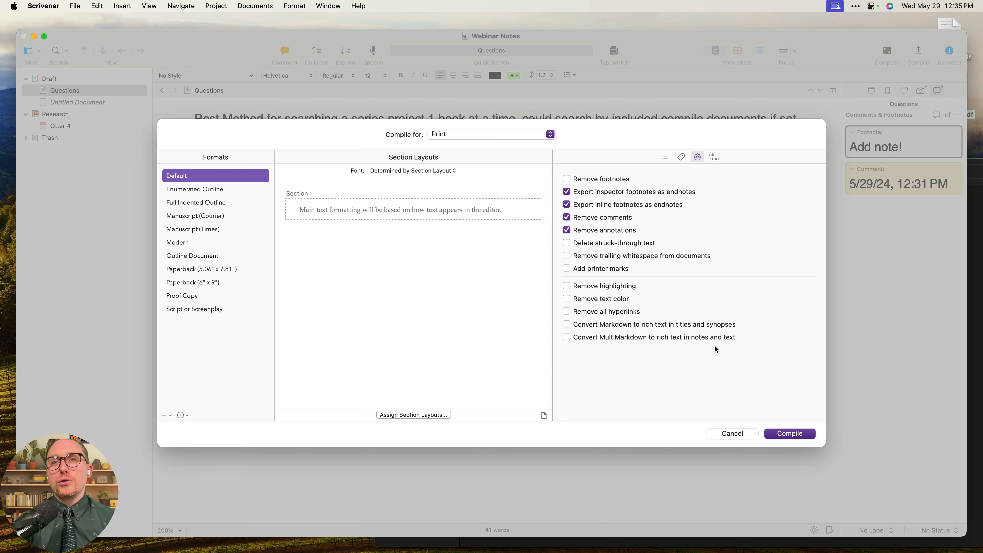
left_click(741, 434)
Search the application's commands for "Inline foo" to locate the Inline Footnote command.
left_click(366, 6)
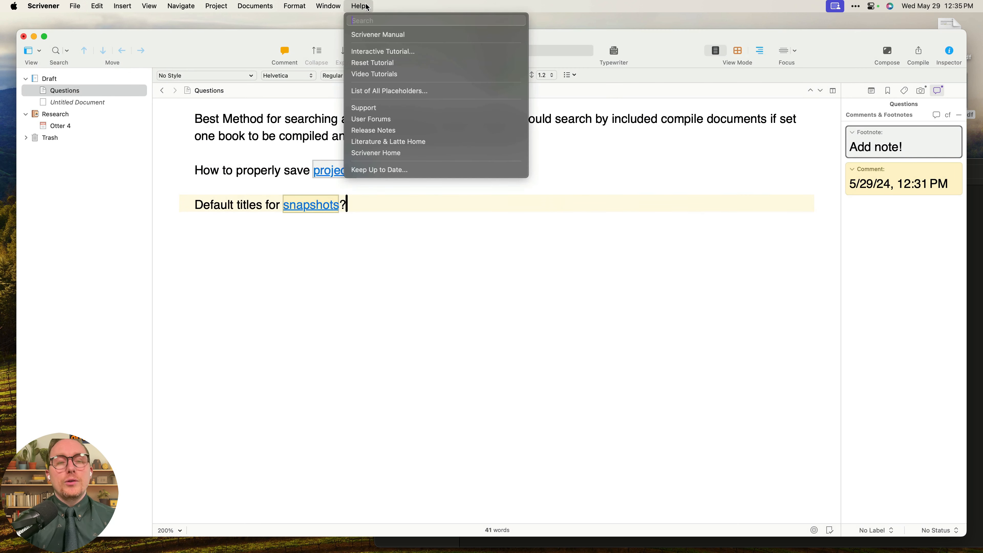
type("Infli")
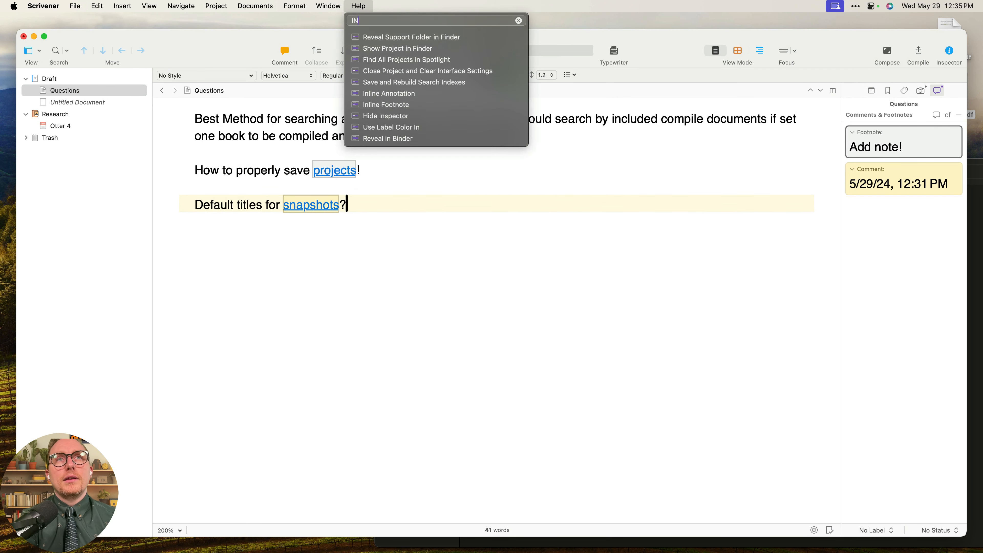
key("BackSpace")
key("BackSpace")
key("BackSpace")
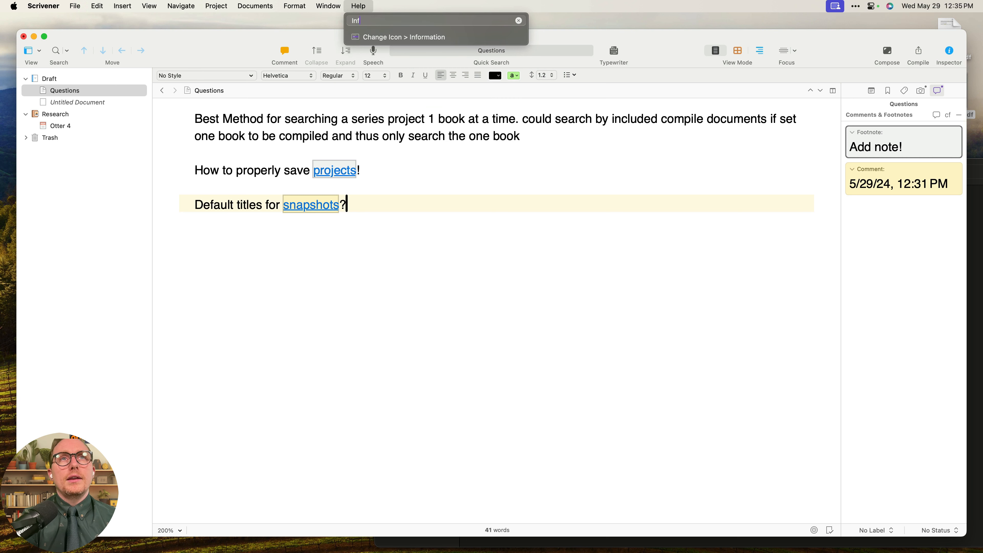
type("line foo")
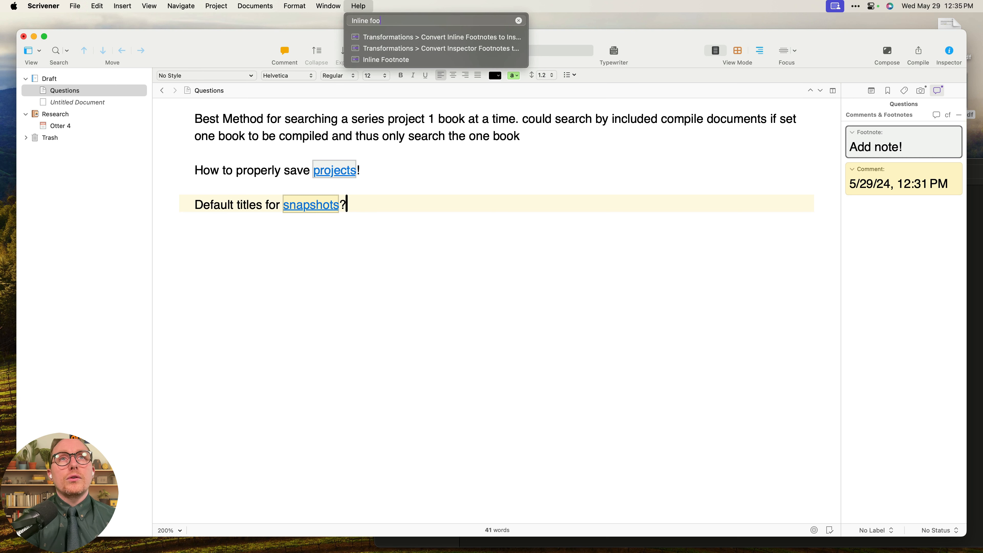
key("Down")
key("Down")
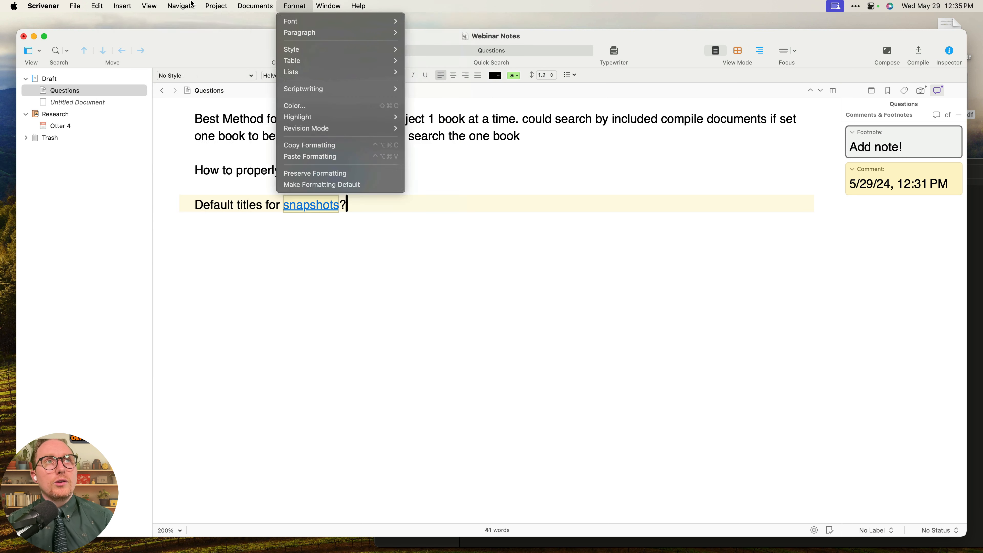
Insert an inline footnote reading "Add inline footnote!" directly after "Default titles for snapshots?".
mouse_move(123, 7)
left_click(162, 117)
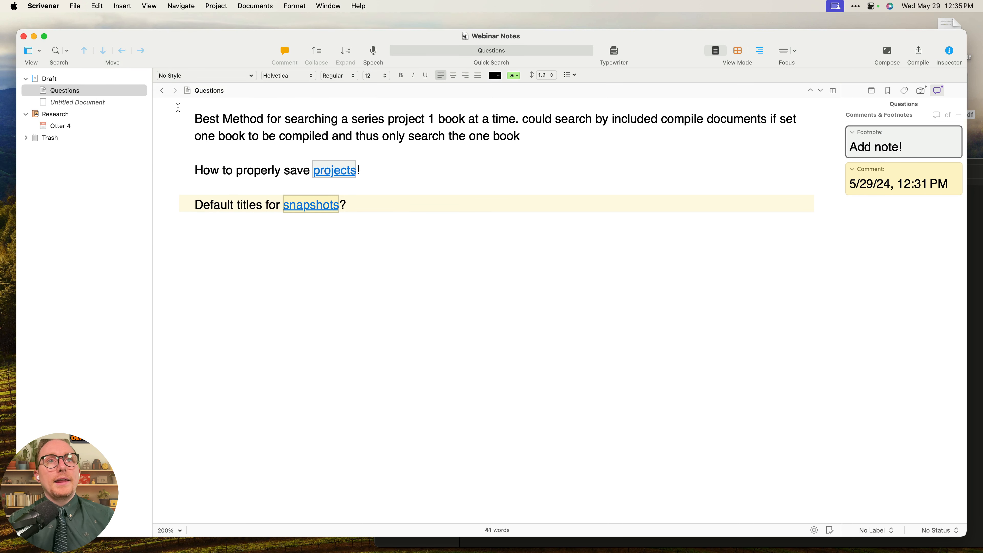
type("Add i")
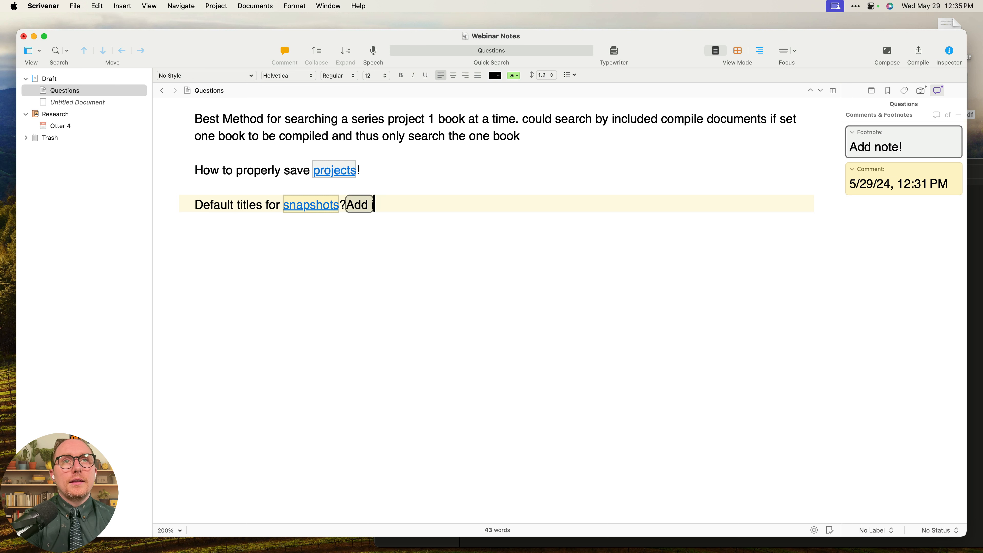
type("nline footnote!")
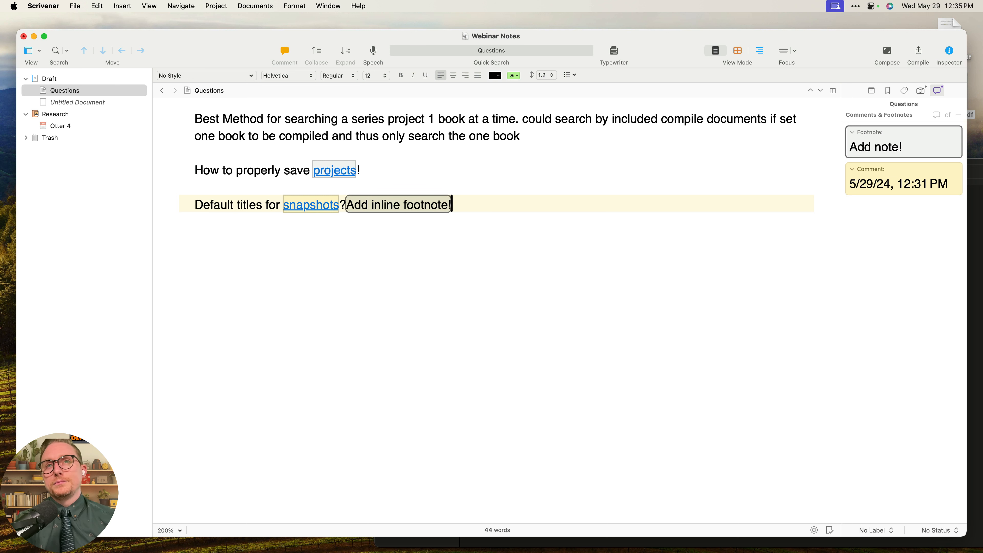
Bring up the 11:07 AM snapshot of the Questions document and compare it with the current text.
left_click_drag(452, 204, 256, 205)
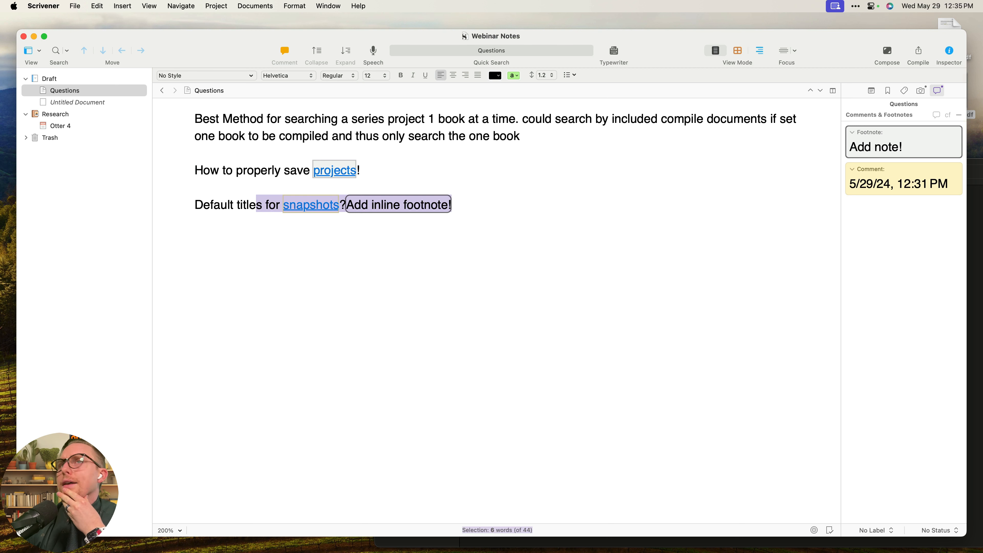
left_click(693, 309)
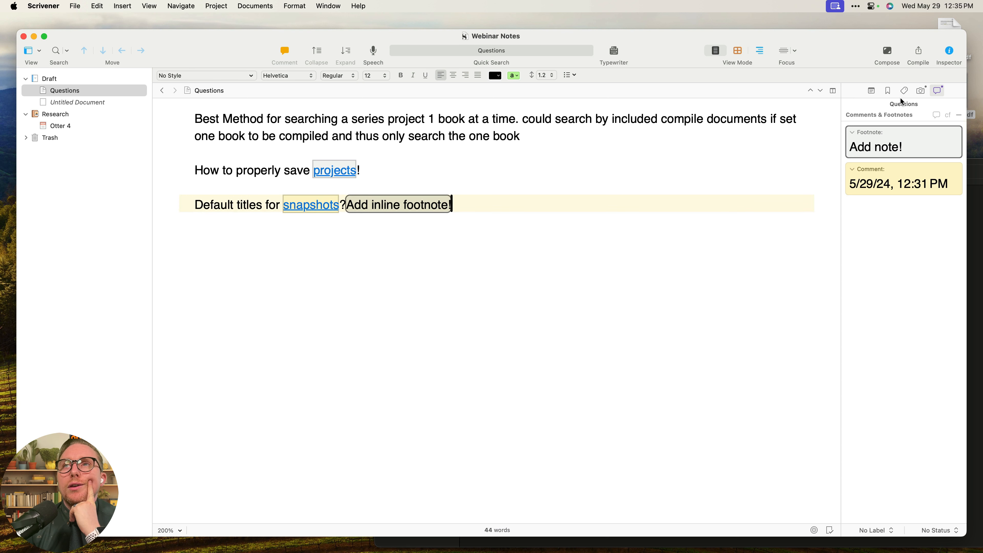
left_click(921, 91)
left_click(910, 155)
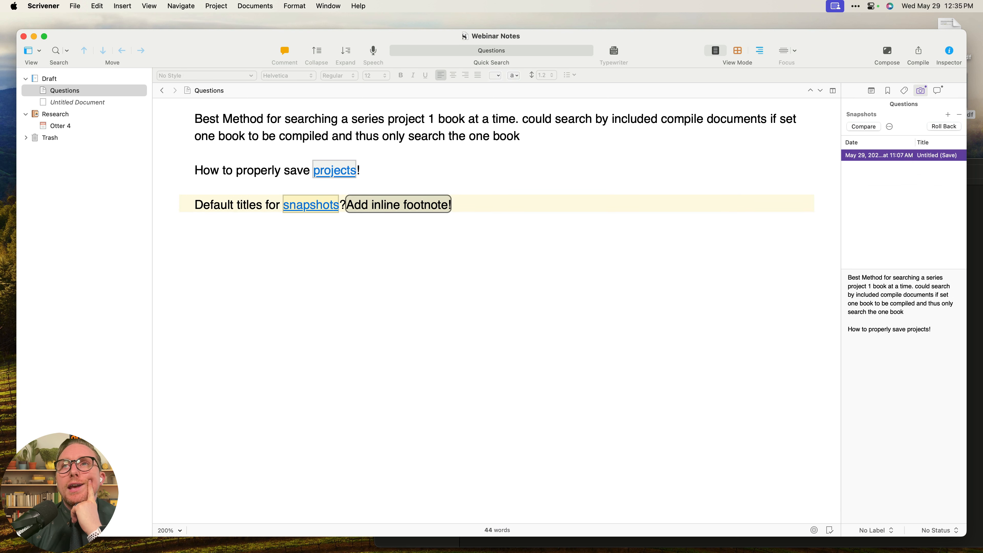
left_click(873, 127)
left_click(909, 348)
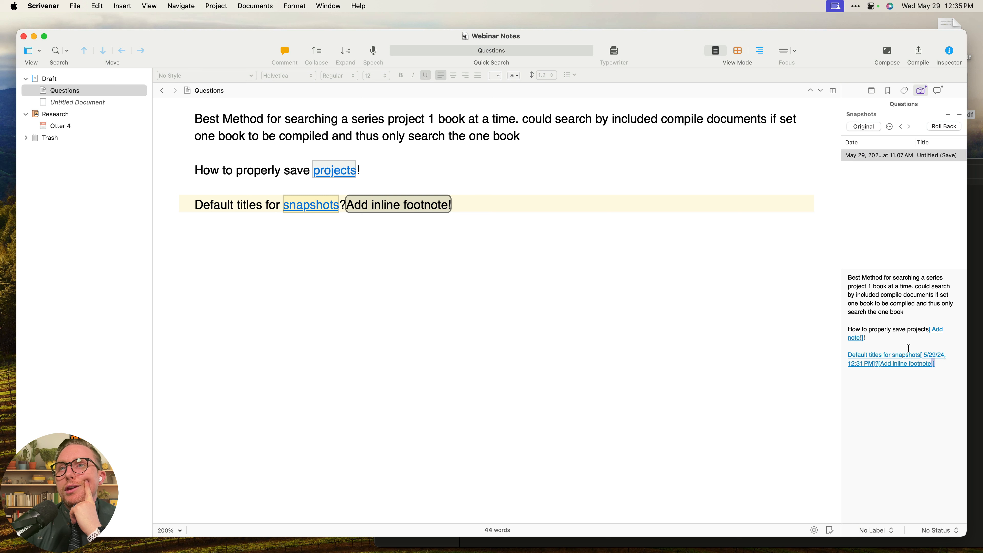
left_click_drag(908, 348, 830, 271)
Delete the opening paragraph about searching a series project and switch the snapshot from comparison back to its original text.
left_click(618, 186)
left_click_drag(543, 140, 74, 115)
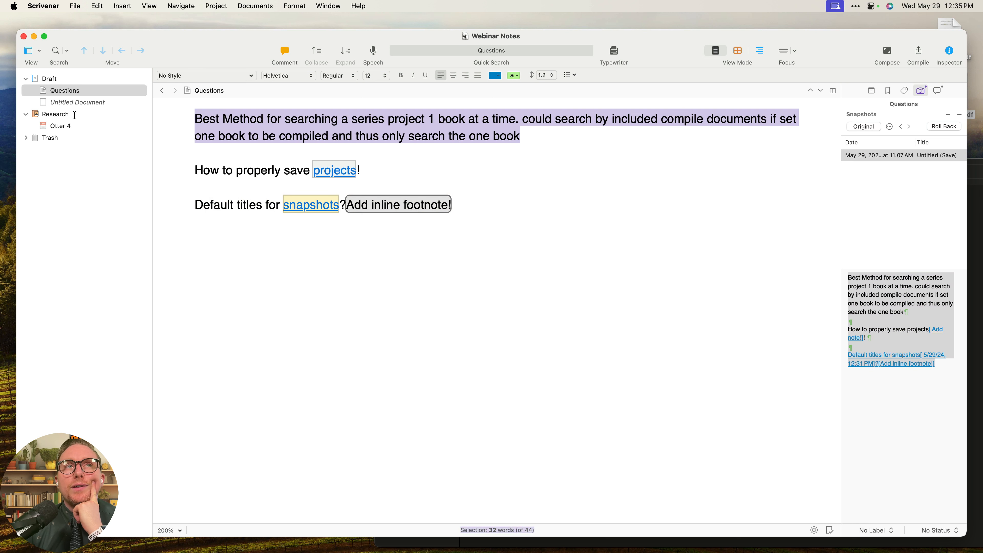
key("BackSpace")
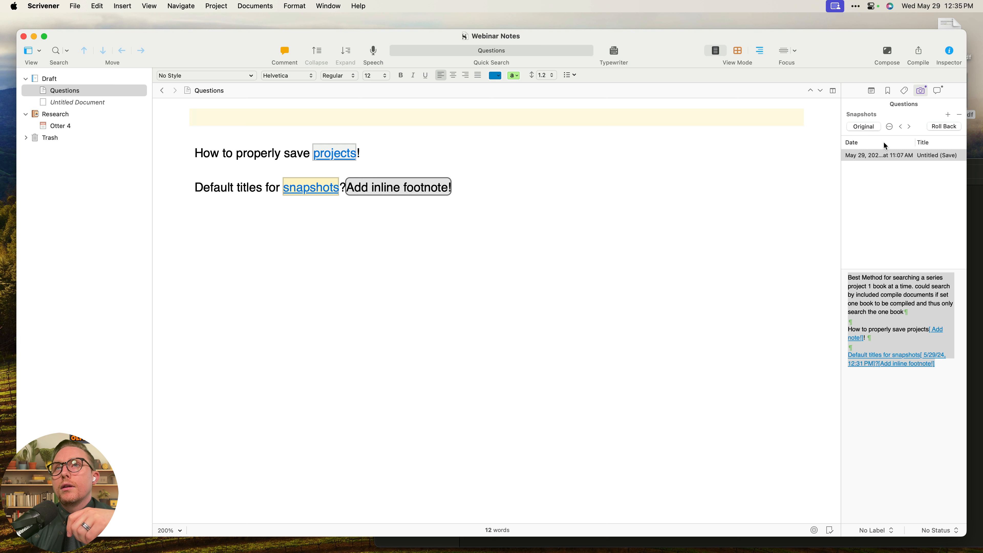
left_click(884, 154)
left_click(867, 127)
left_click(867, 126)
left_click(867, 126)
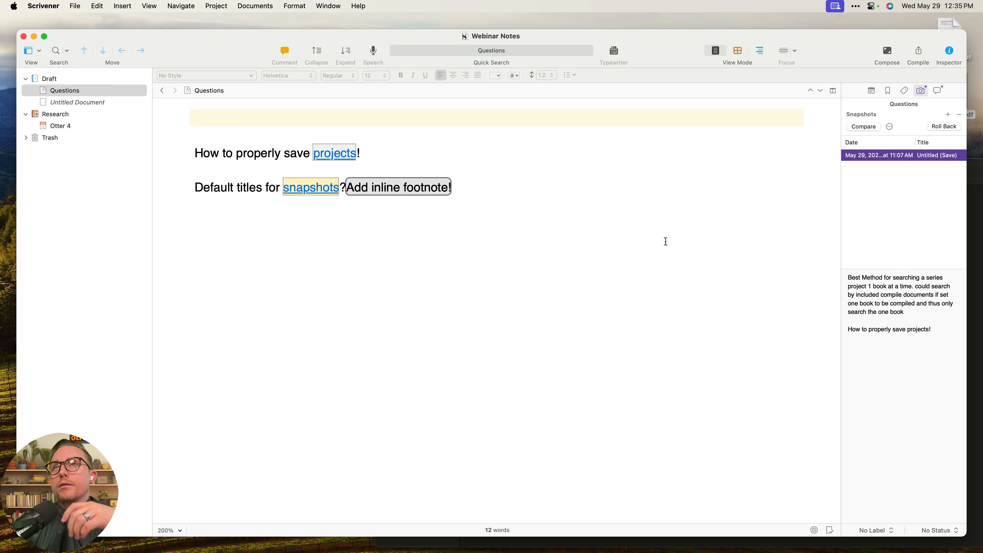
Undo the paragraph deletion, the inline footnote after "snapshots?" and the text of the inspector footnote.
left_click(644, 244)
key("super+z")
key("super+z")
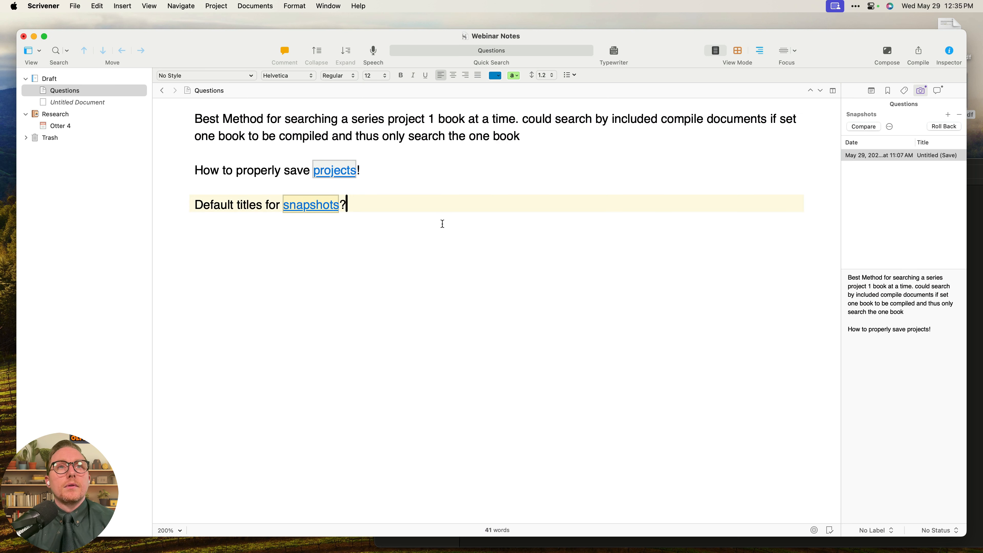
key("super+z")
Delete the footnote attached to "projects" and the comment attached to "snapshots".
left_click_drag(428, 214, 154, 171)
left_click(330, 205)
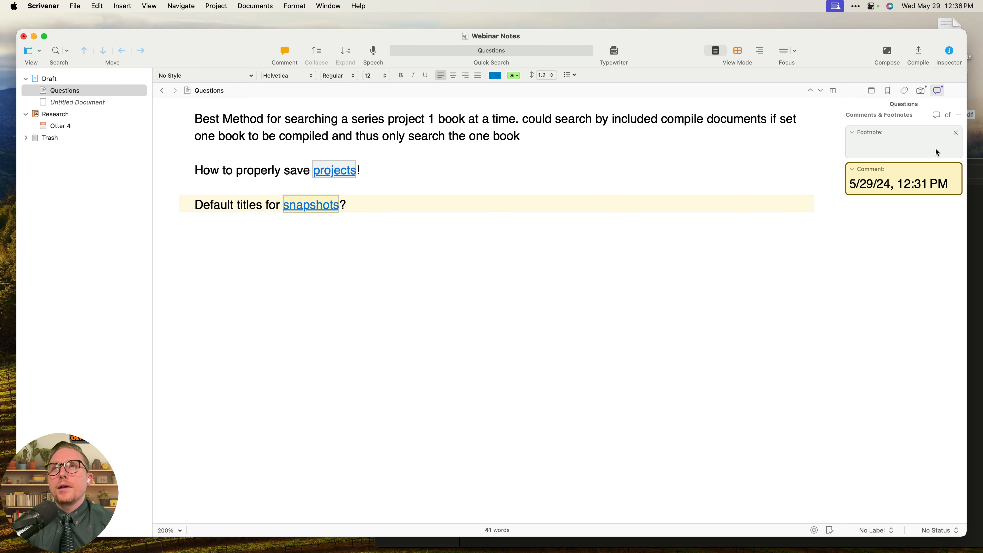
left_click(955, 133)
left_click(954, 134)
left_click(634, 403)
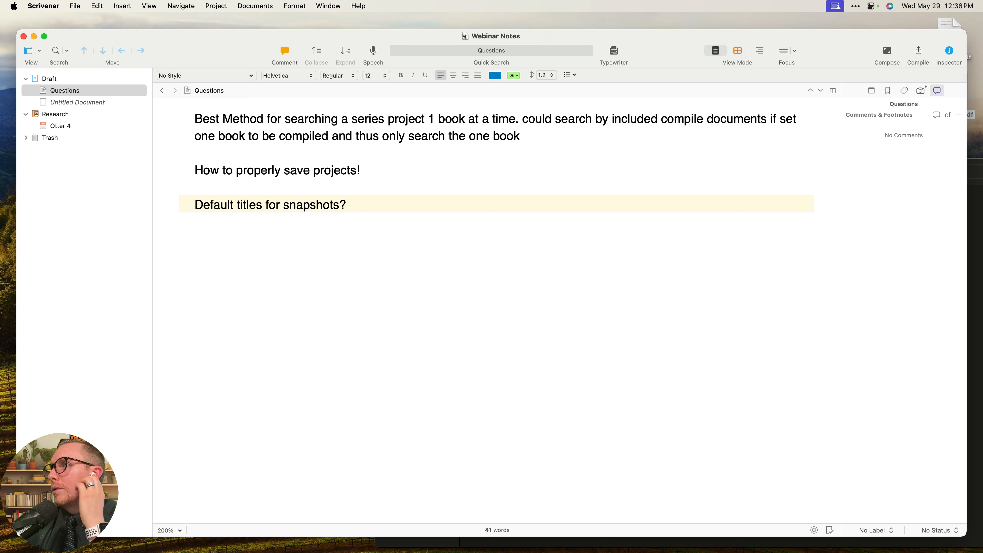
Paste the saved CORE LINKS address from the clipboard manager directly after "Default titles for snapshots?".
key("super+shift+v")
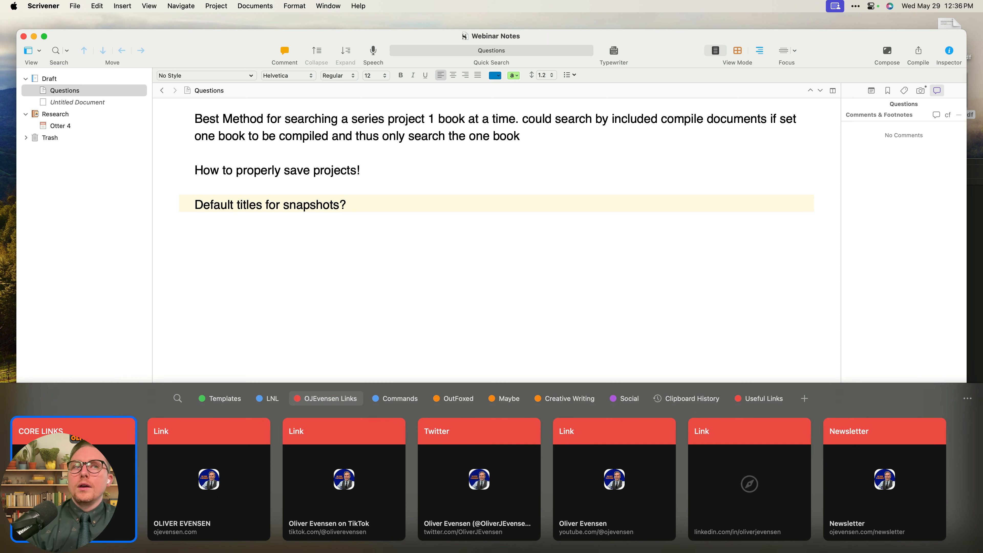
key("Return")
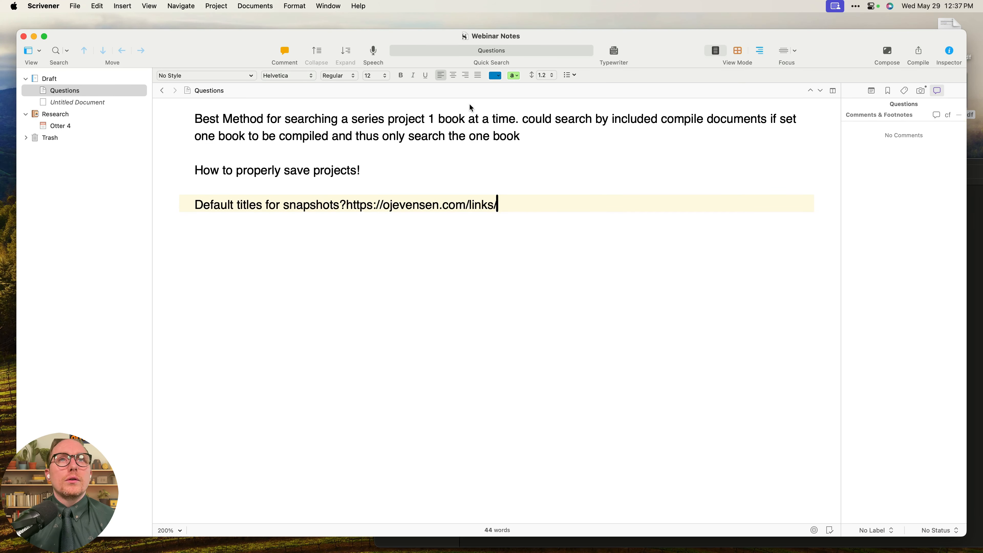
Select the document's whole text to check its paragraph marks, and clear the selection.
left_click_drag(543, 210, 143, 113)
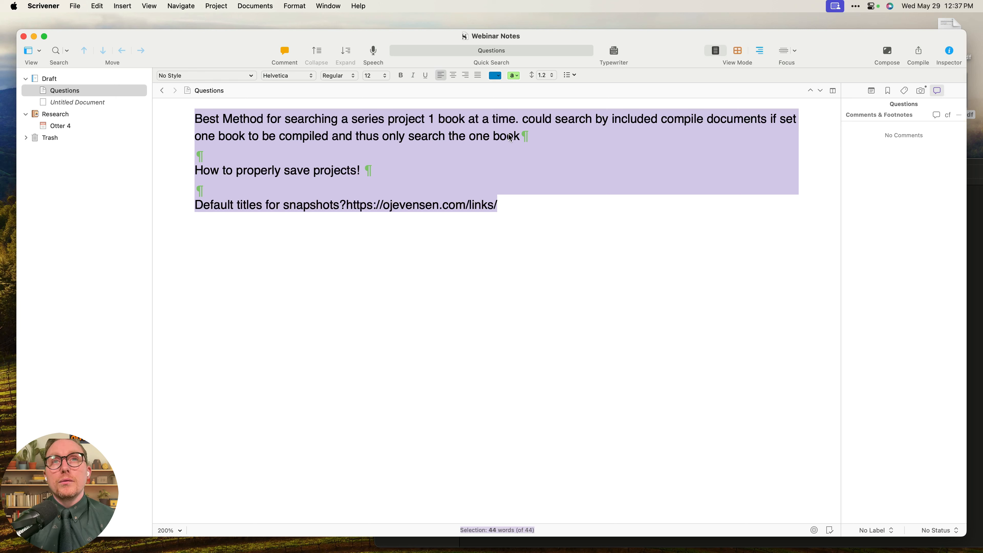
left_click(568, 210)
left_click_drag(569, 211, 104, 92)
left_click(521, 245)
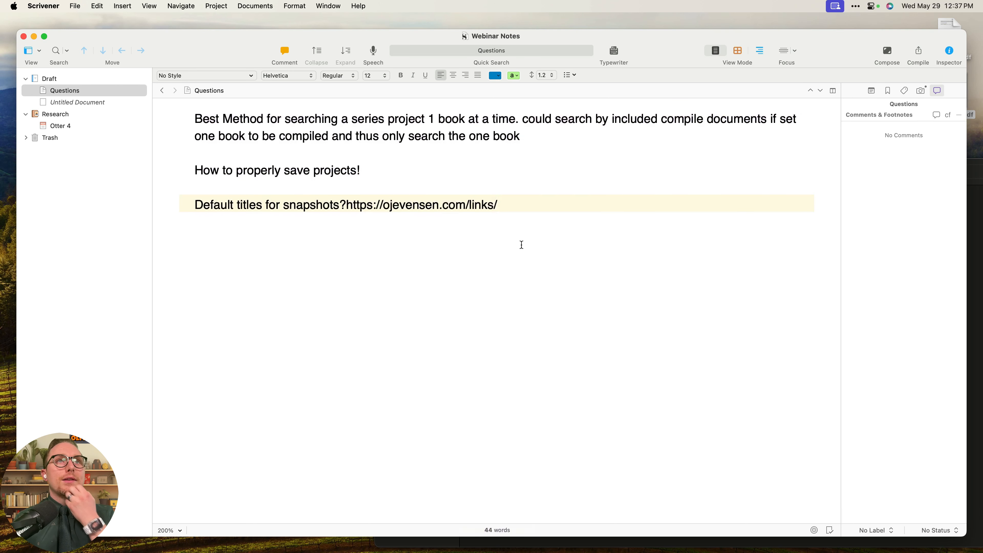
Search the application's commands for "show inv" and turn on Show Invisibles.
left_click(356, 7)
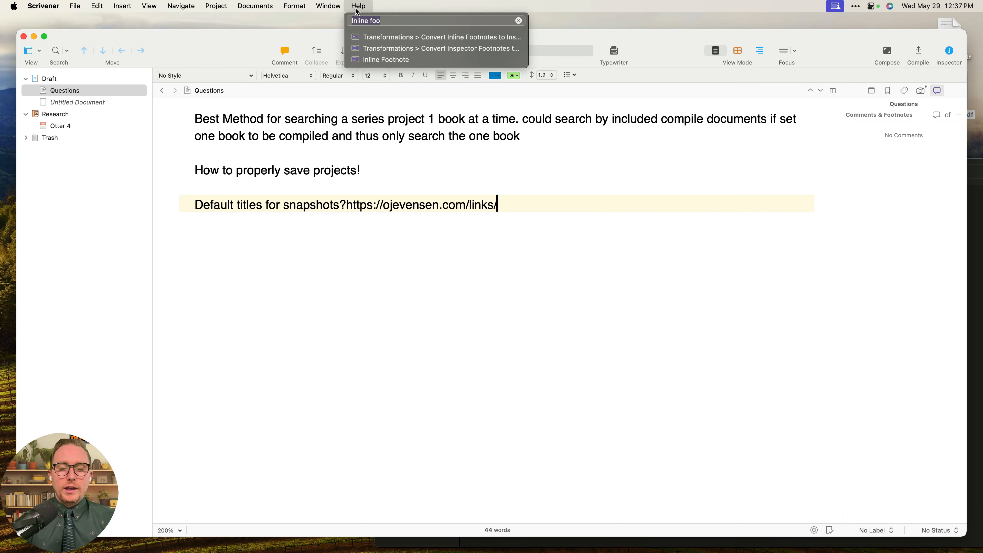
key("BackSpace")
type("show inv")
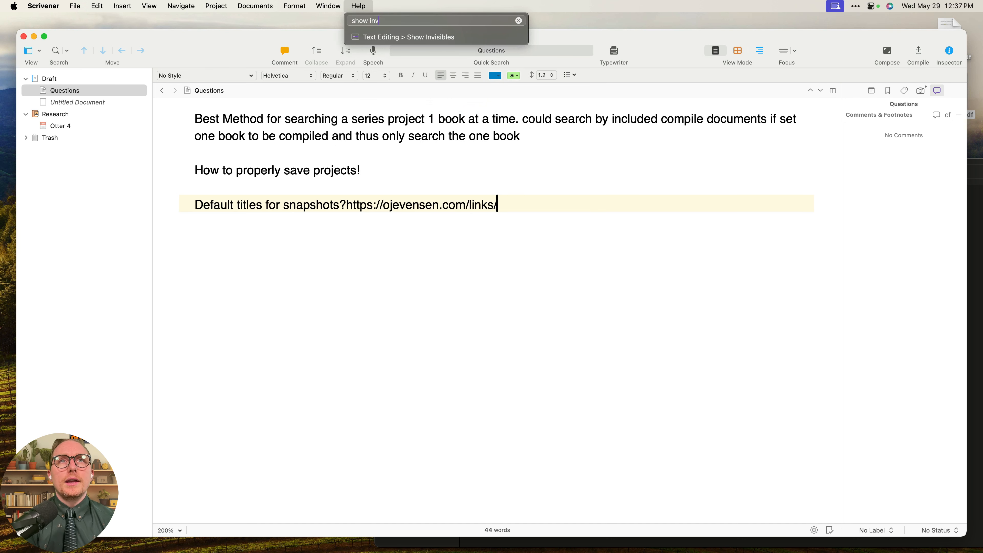
key("Down")
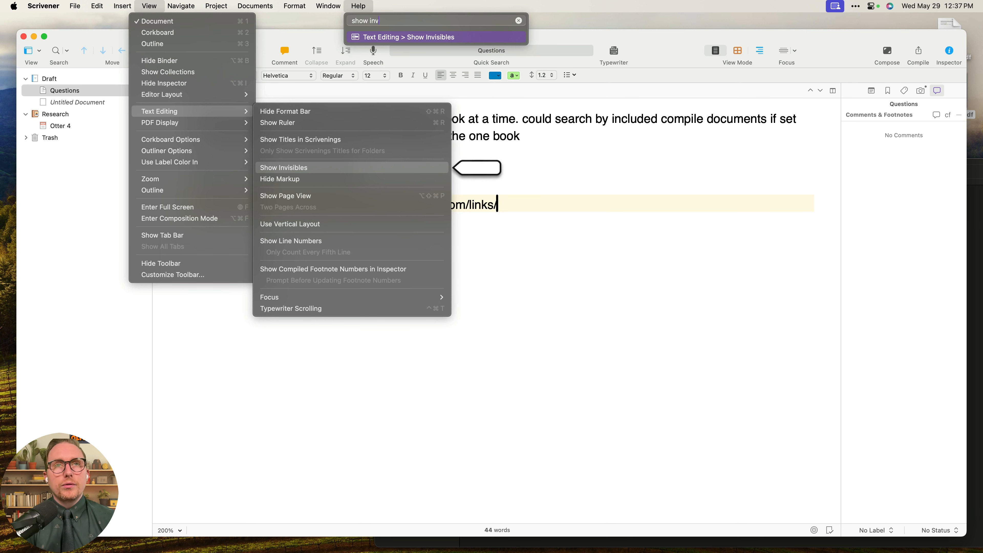
key("Return")
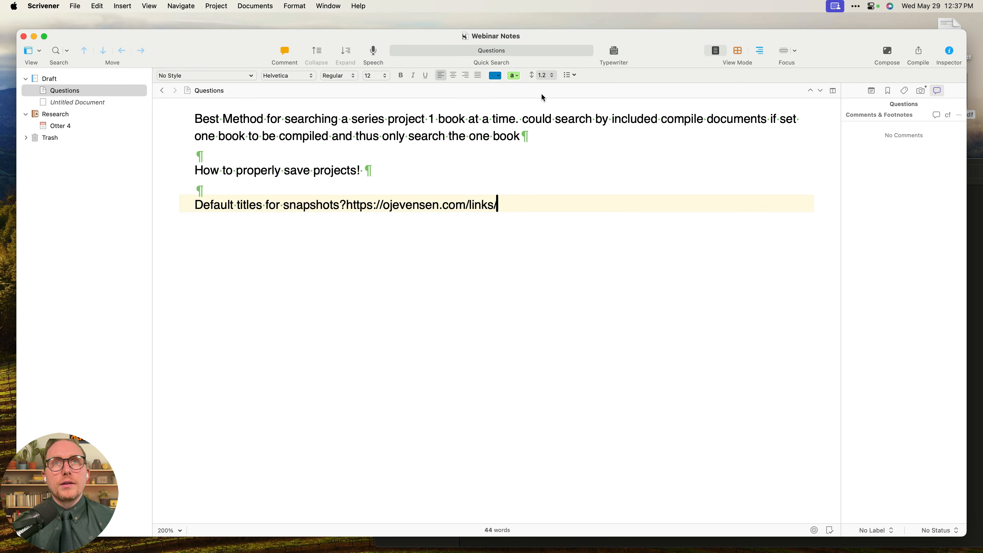
Select the document's whole text, search the application's commands for "hide in" and apply Hide Invisibles.
left_click(520, 120)
left_click_drag(514, 220, 117, 90)
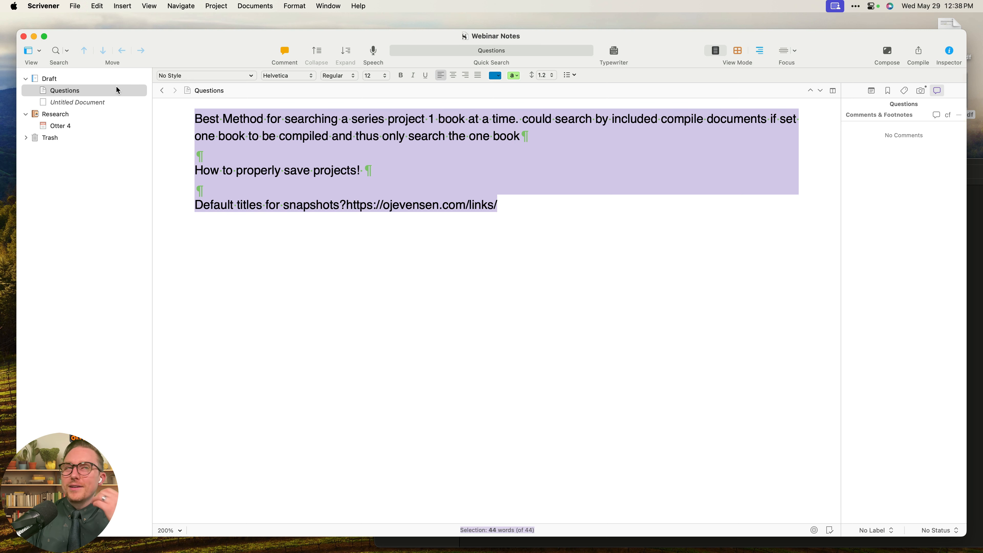
left_click(476, 209)
left_click_drag(486, 215, 90, 100)
left_click(351, 5)
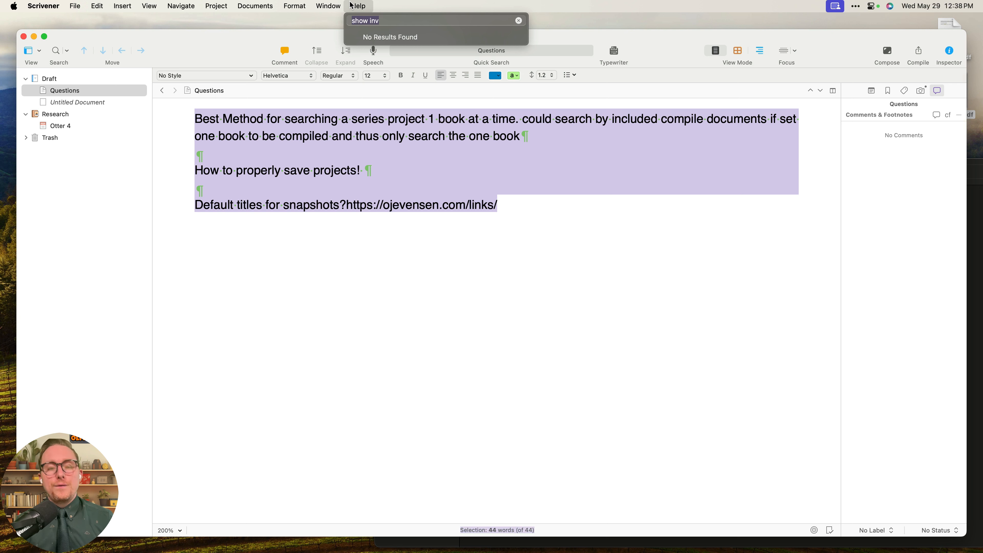
type("hide")
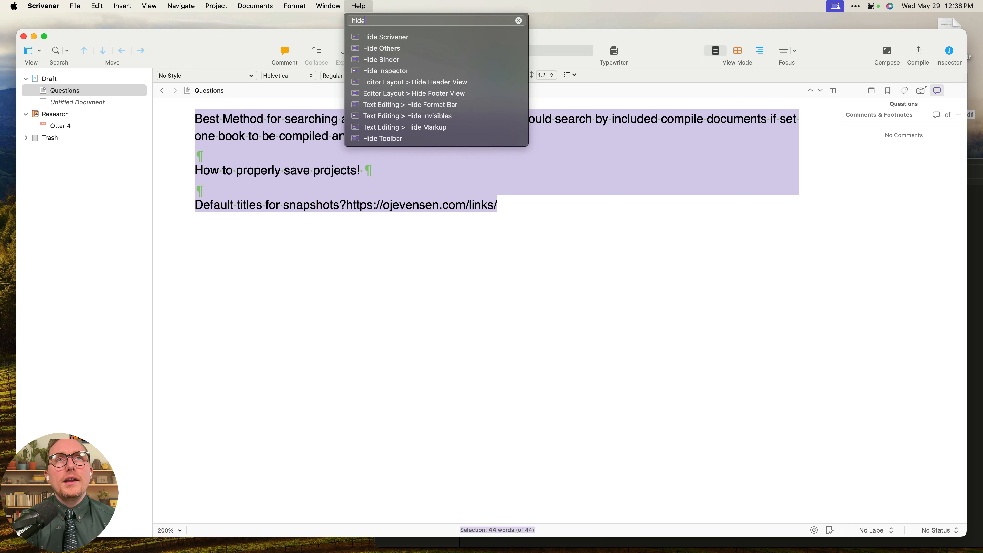
type(" in")
key("Down")
key("Down")
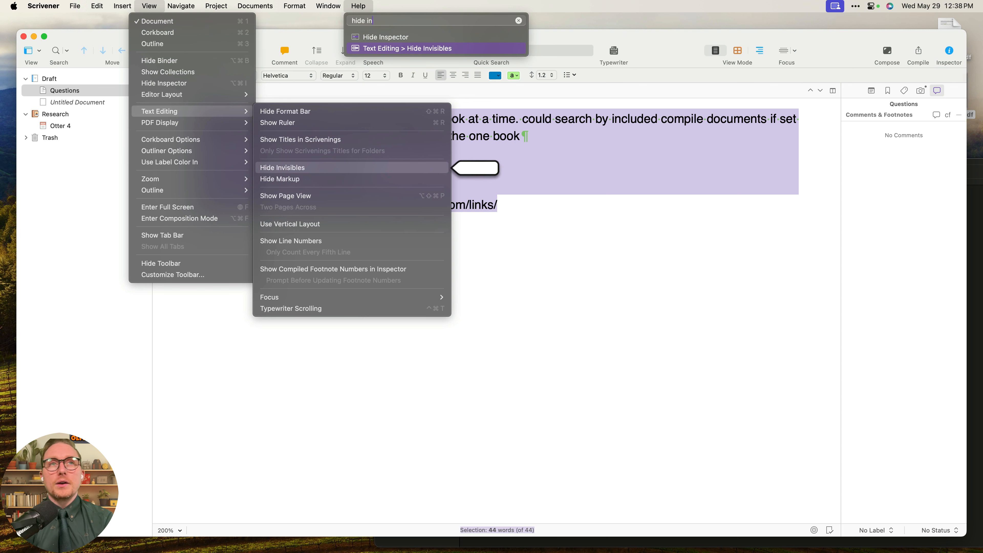
key("Escape")
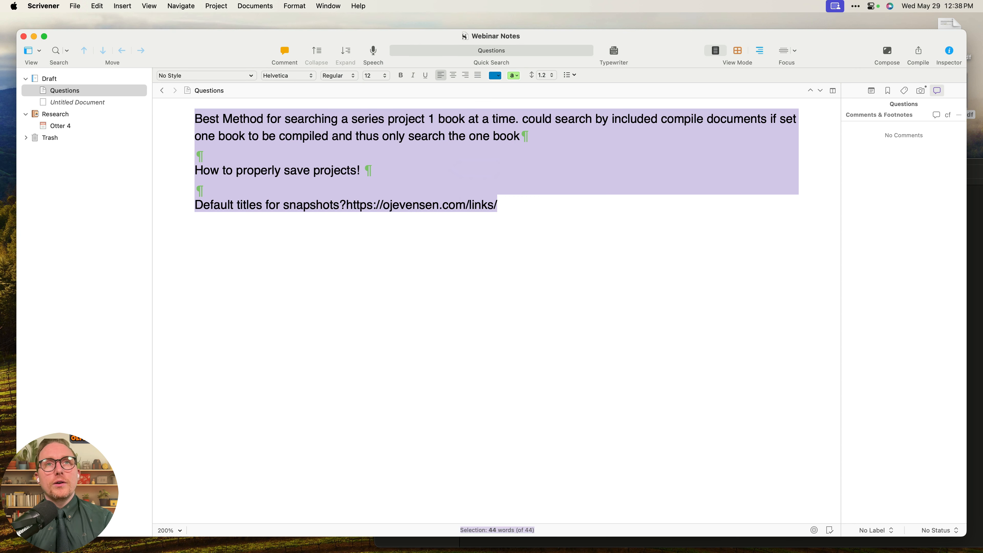